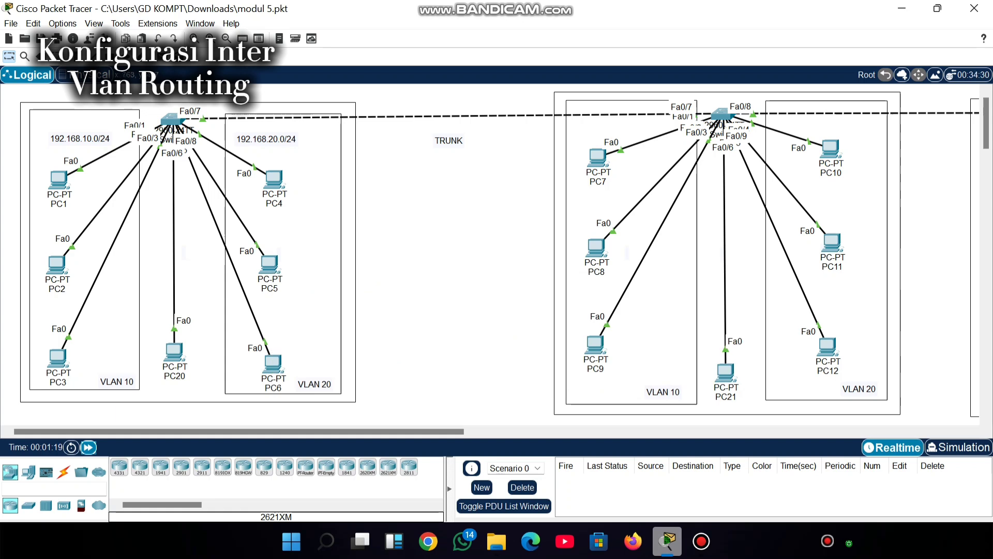
# Place a 2811 router below PC20, outside the frame of the first switch's network.
pyautogui.click(409, 466)
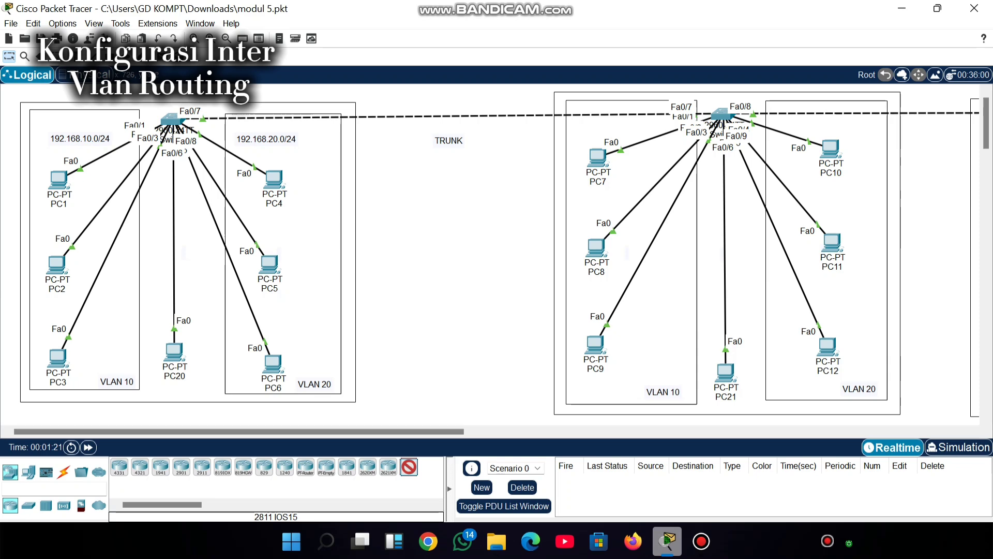
pyautogui.scroll(-5, 408, 466)
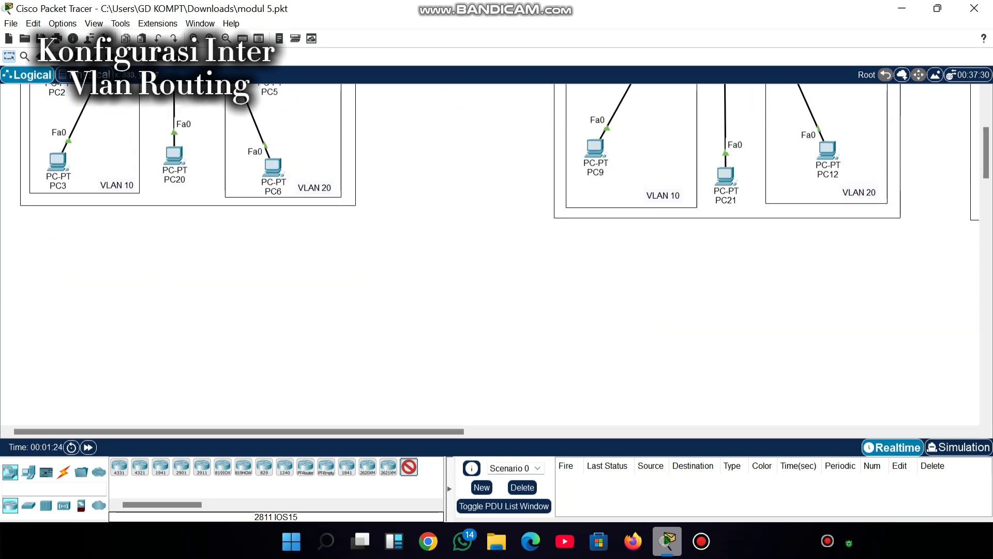
pyautogui.click(169, 288)
pyautogui.moveTo(169, 288); pyautogui.dragTo(177, 264)
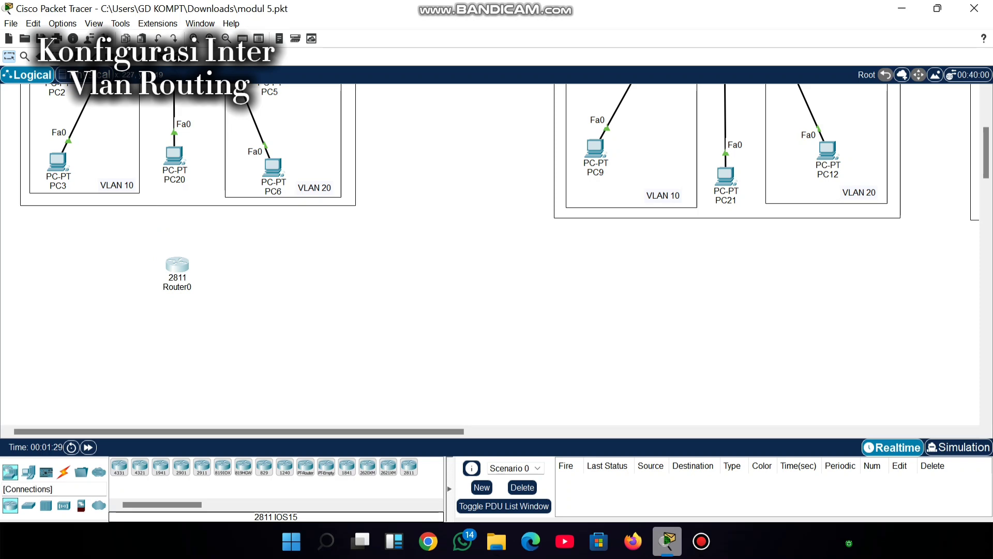
# Connect the new router's Fa0/0 to the switch of the first network with an automatically chosen cable.
pyautogui.click(63, 472)
pyautogui.scroll(3, 492, 253)
pyautogui.scroll(2, 492, 248)
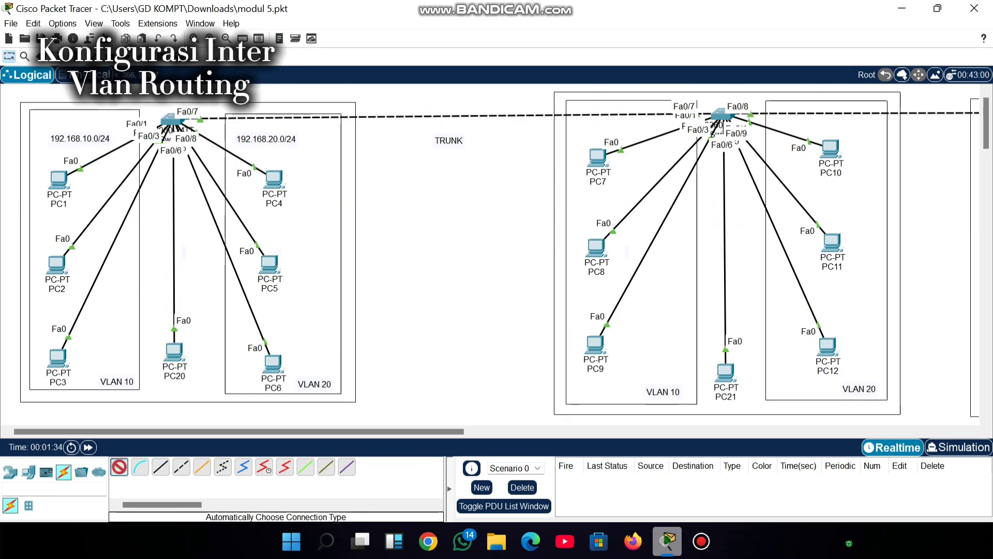
pyautogui.scroll(-4, 492, 248)
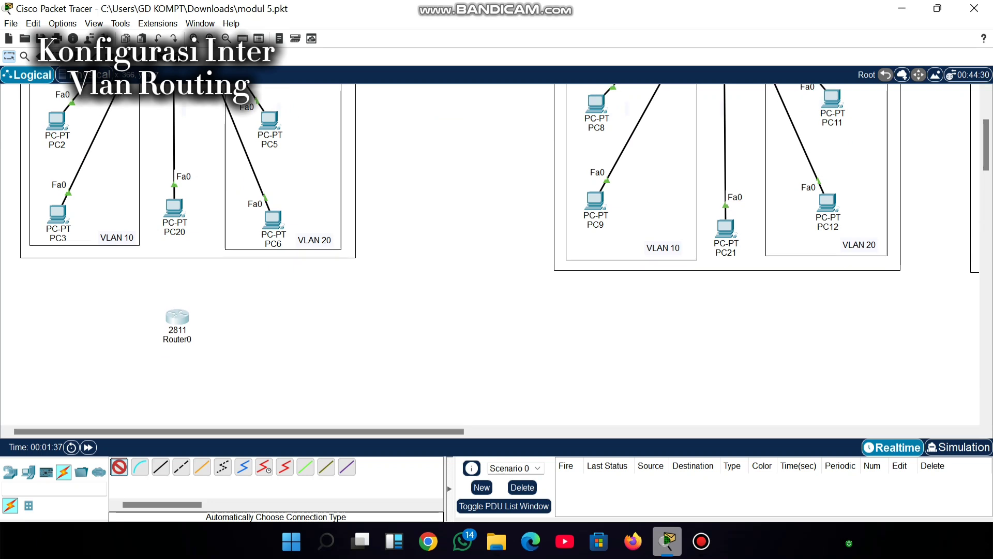
pyautogui.click(177, 317)
pyautogui.click(177, 317)
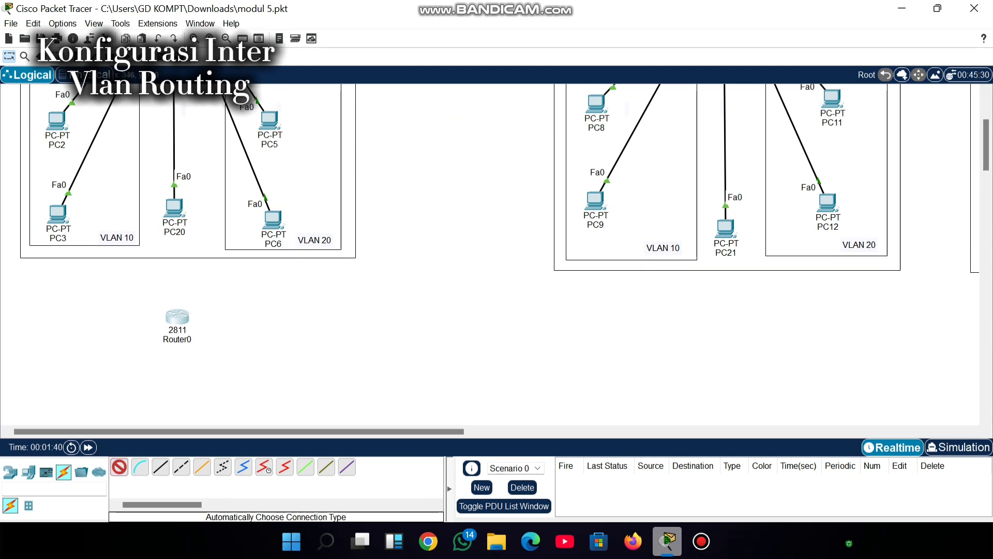
pyautogui.click(558, 289)
pyautogui.scroll(4, 179, 158)
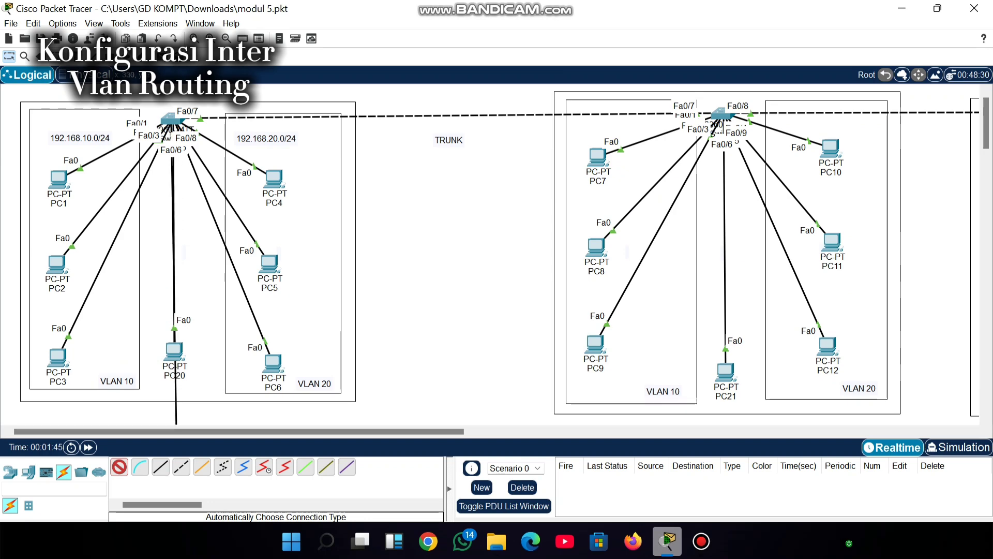
pyautogui.click(174, 123)
pyautogui.scroll(-7, 174, 123)
pyautogui.scroll(5, 174, 124)
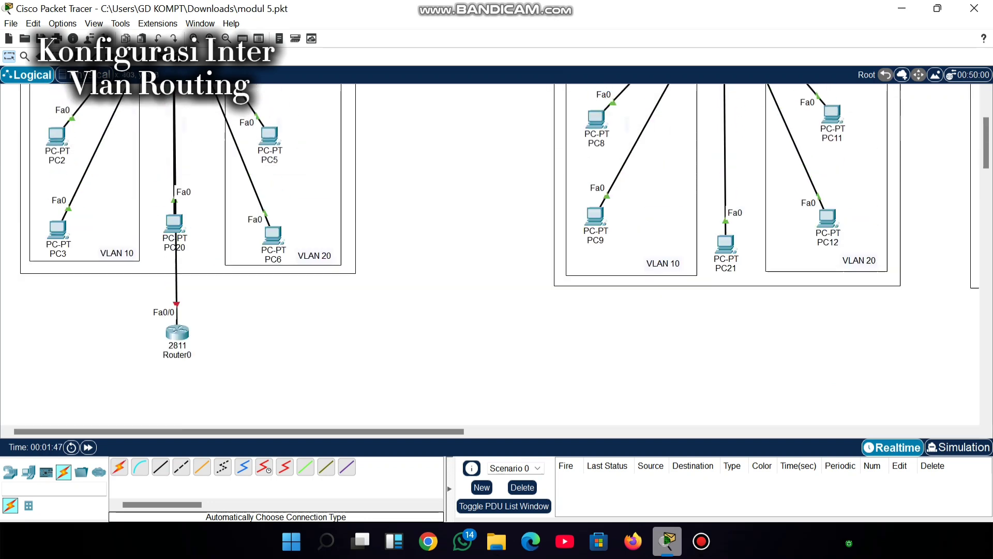
# Start a note beside the router with the entry VLAN 1 = 192.168.1.0/24.
pyautogui.scroll(-4, 500, 267)
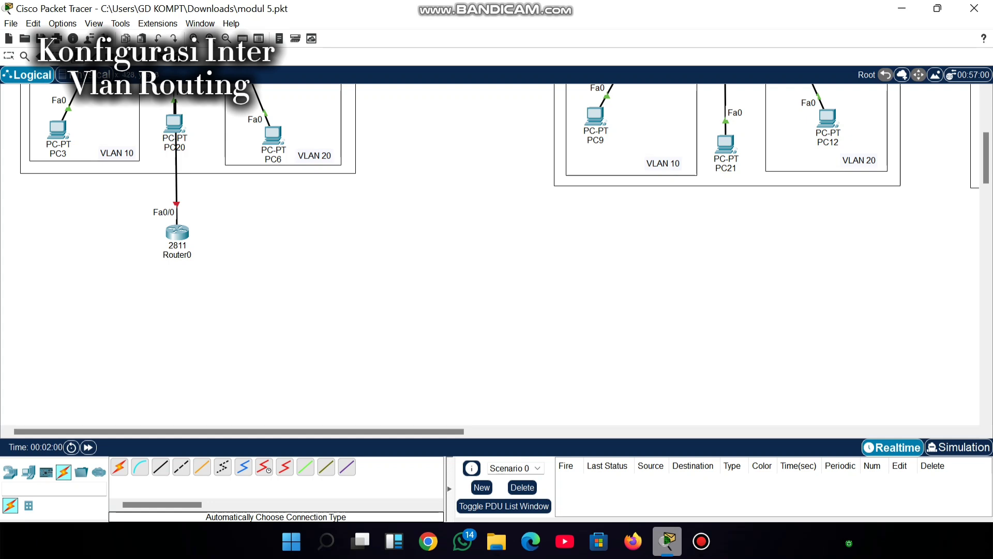
pyautogui.click(224, 199)
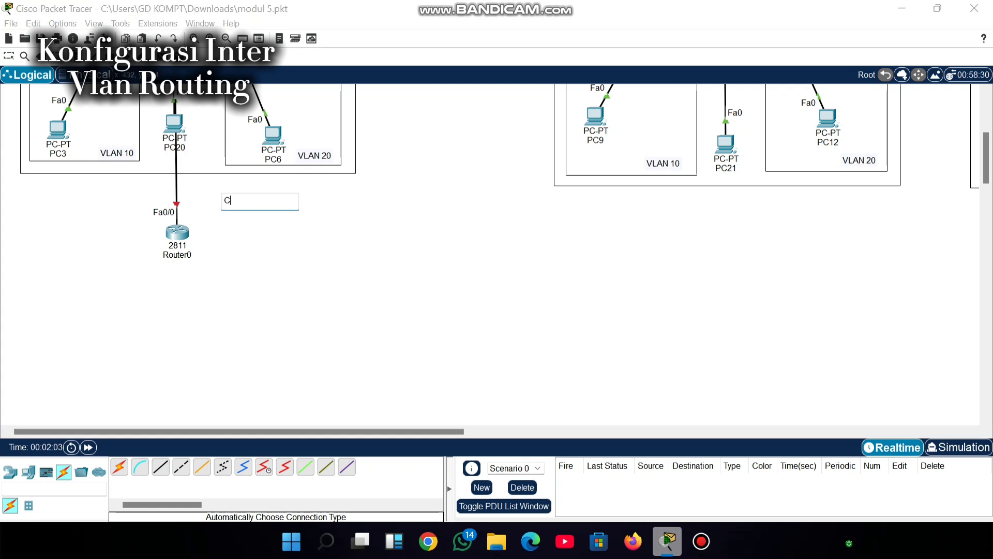
pyautogui.write('VLAN 1 =')
pyautogui.press('Return')
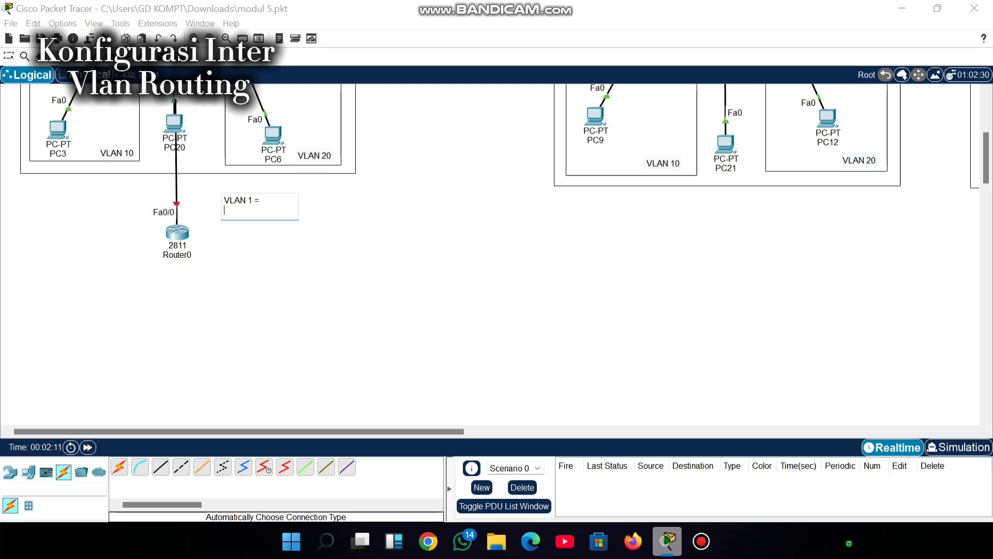
pyautogui.write('192.168.1.0')
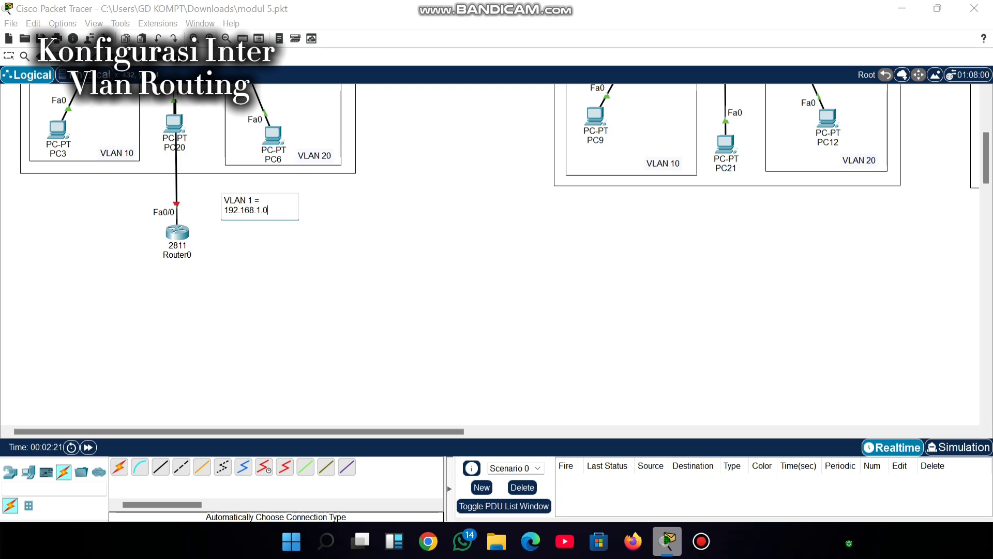
pyautogui.write('/24')
pyautogui.press('Return')
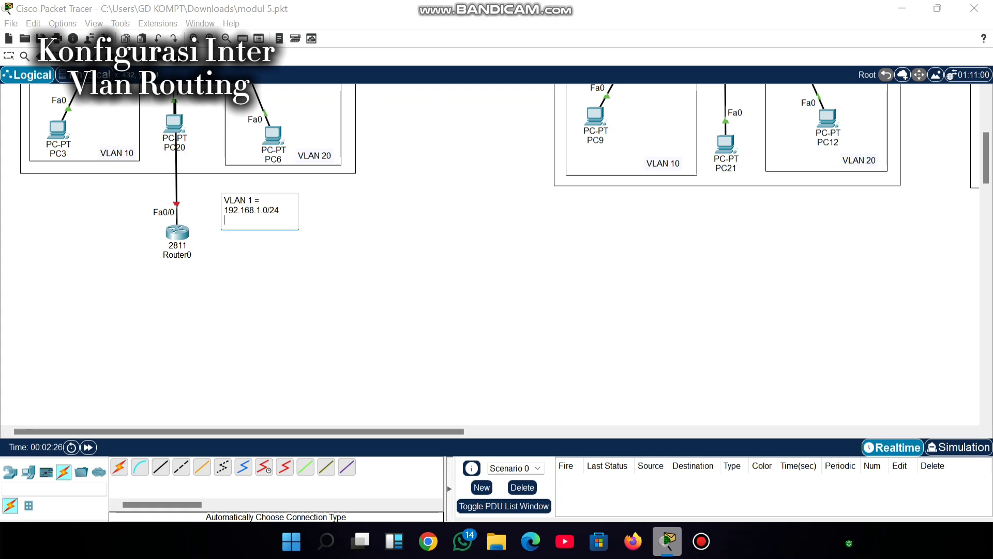
# Add the entry VLAN 10 = 192.168.10.0/24 to the note.
pyautogui.write('VLAN 10')
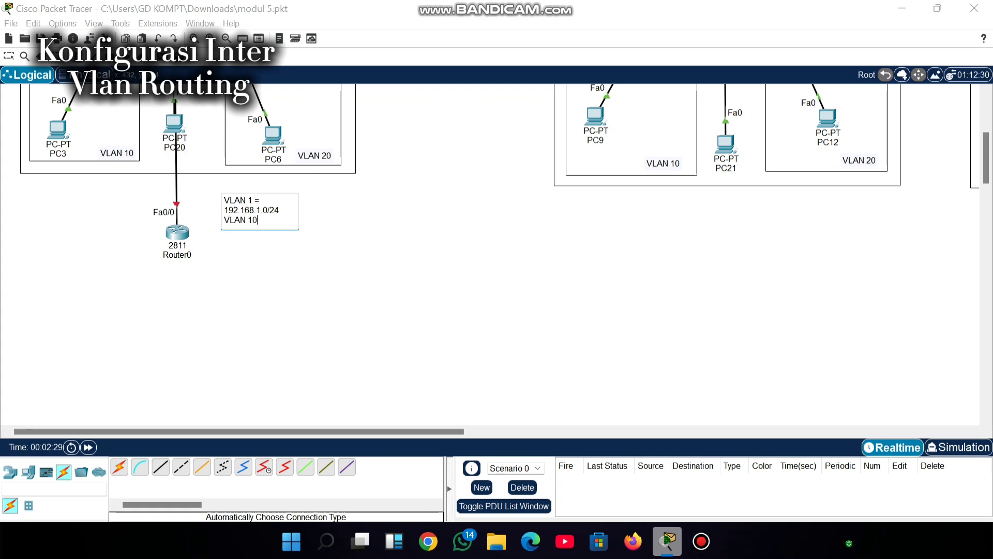
pyautogui.write(' =')
pyautogui.press('Return')
pyautogui.write('192.168')
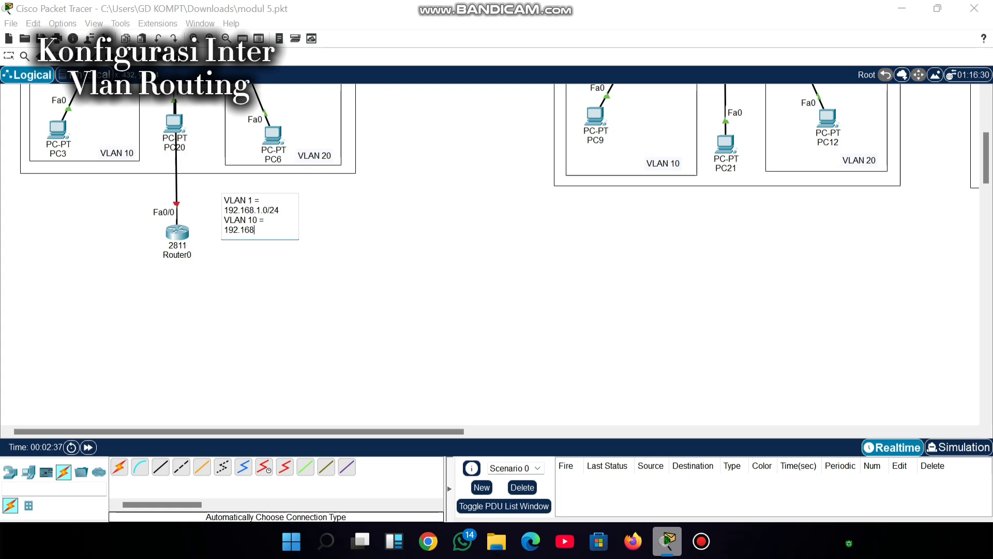
pyautogui.write('.10.0/24')
pyautogui.press('Return')
# Add the entry VLAN 20 = 192.168.20.0/24 to the note and finish it.
pyautogui.write('VLAN')
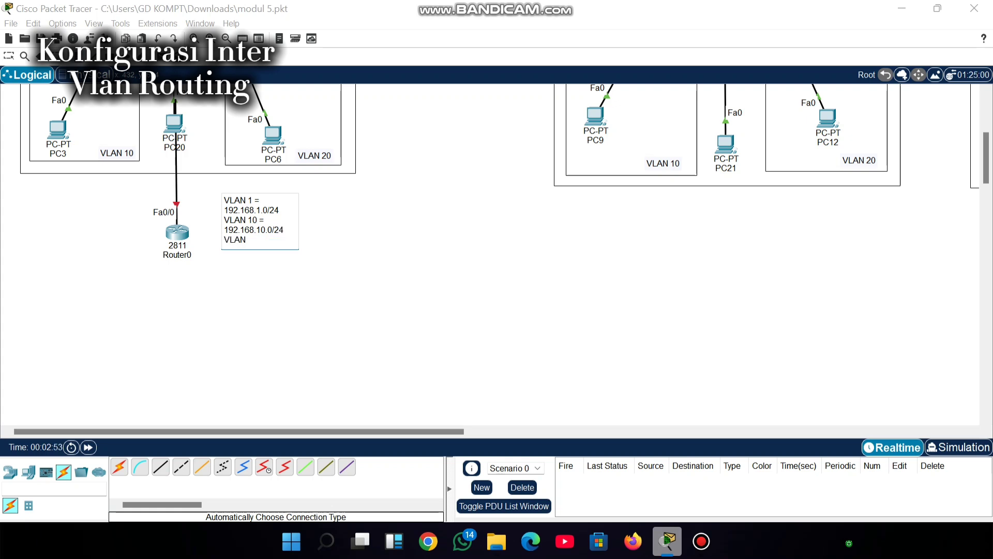
pyautogui.write(' 20=')
pyautogui.press('BackSpace')
pyautogui.write('=')
pyautogui.write('10')
pyautogui.press('BackSpace')
pyautogui.write('92.168.')
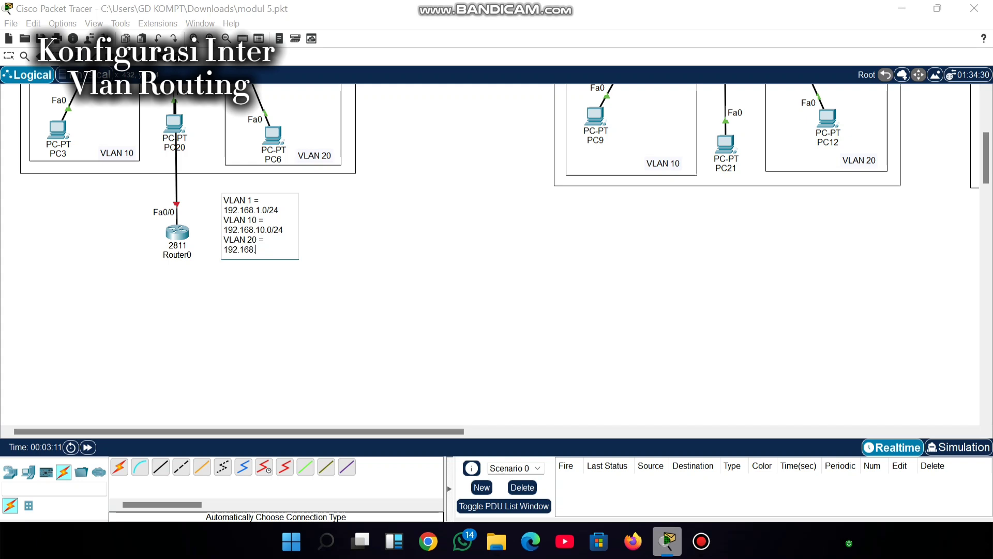
pyautogui.write('20.0/24')
pyautogui.click(373, 226)
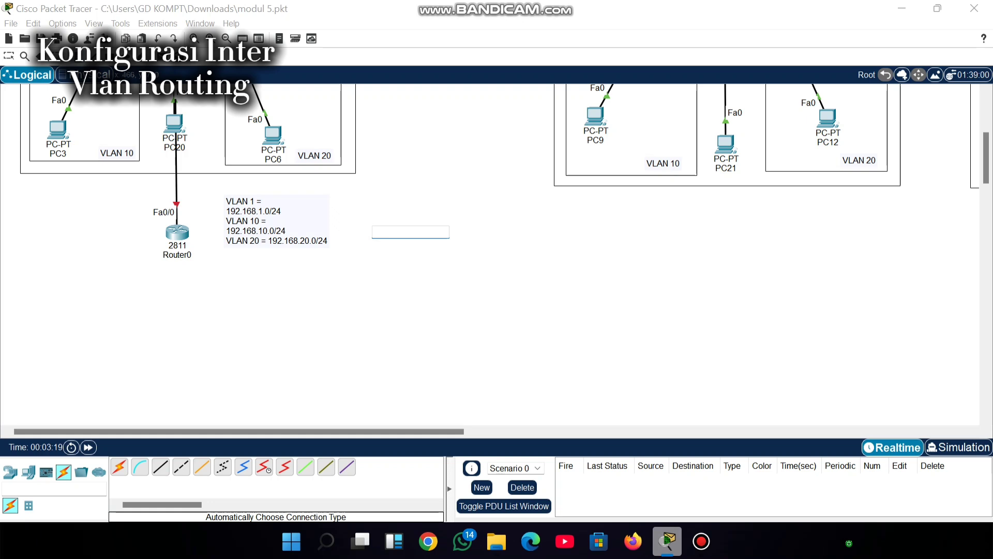
pyautogui.click(271, 227)
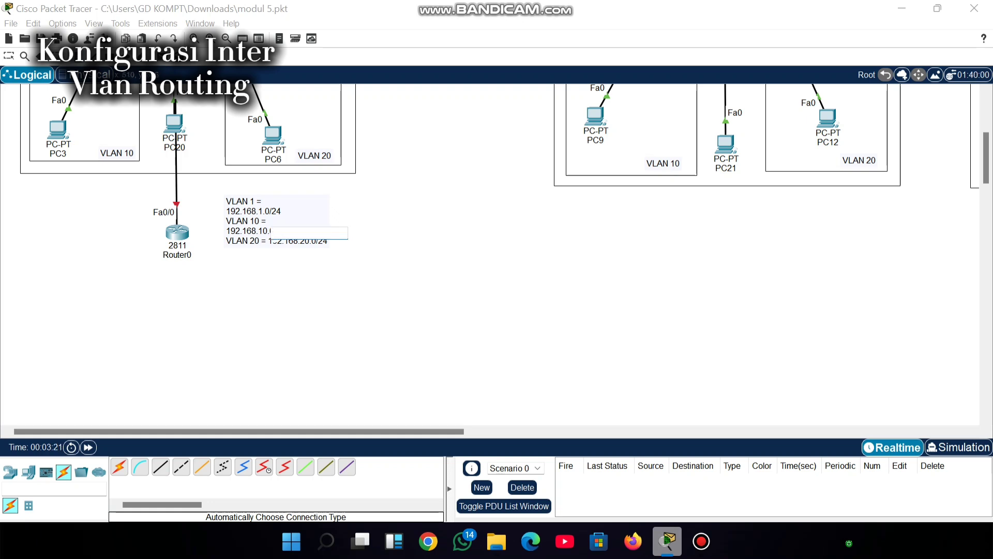
pyautogui.click(244, 206)
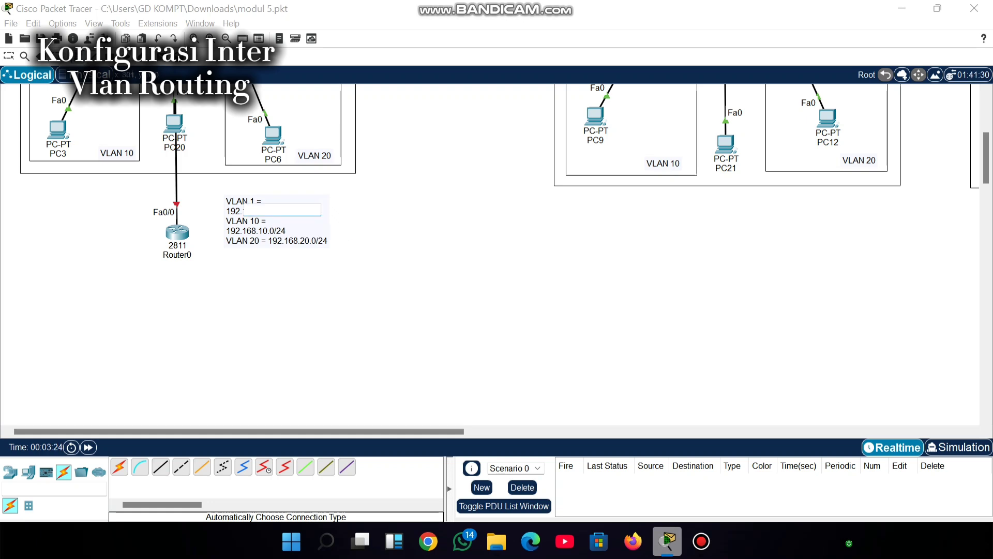
pyautogui.click(228, 208)
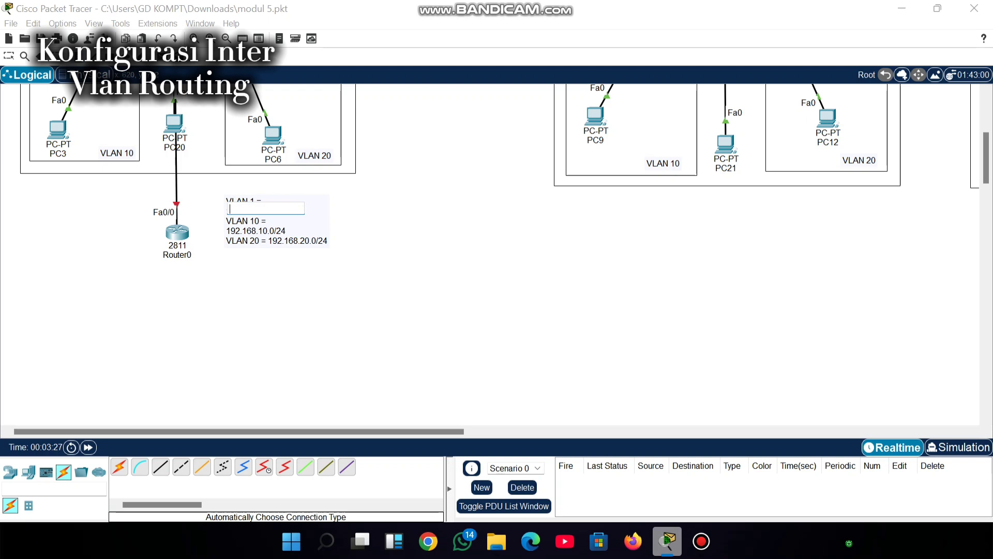
# Edit the note so each VLAN and its network share one line, and position it beside the router's link.
pyautogui.click(9, 56)
pyautogui.moveTo(269, 220); pyautogui.dragTo(251, 209)
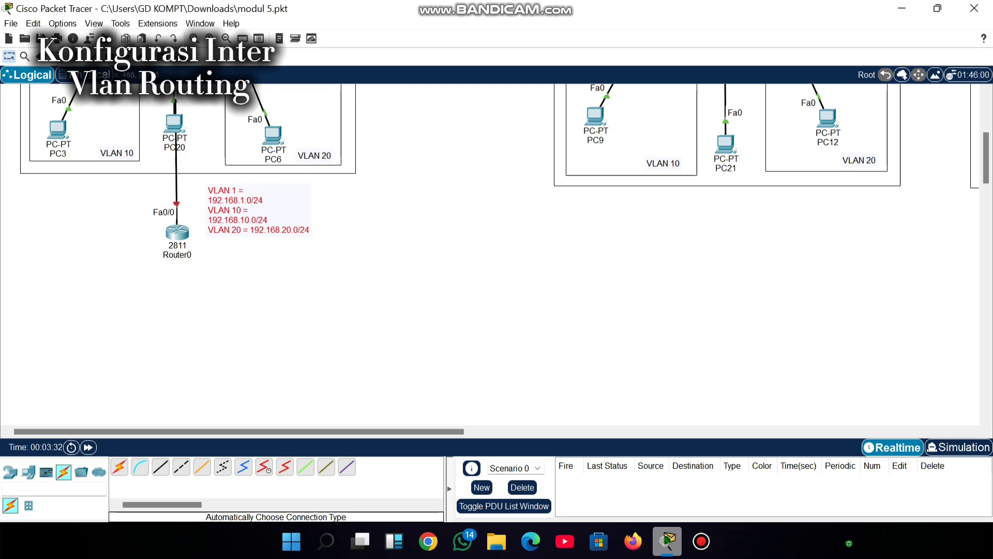
pyautogui.click(227, 211)
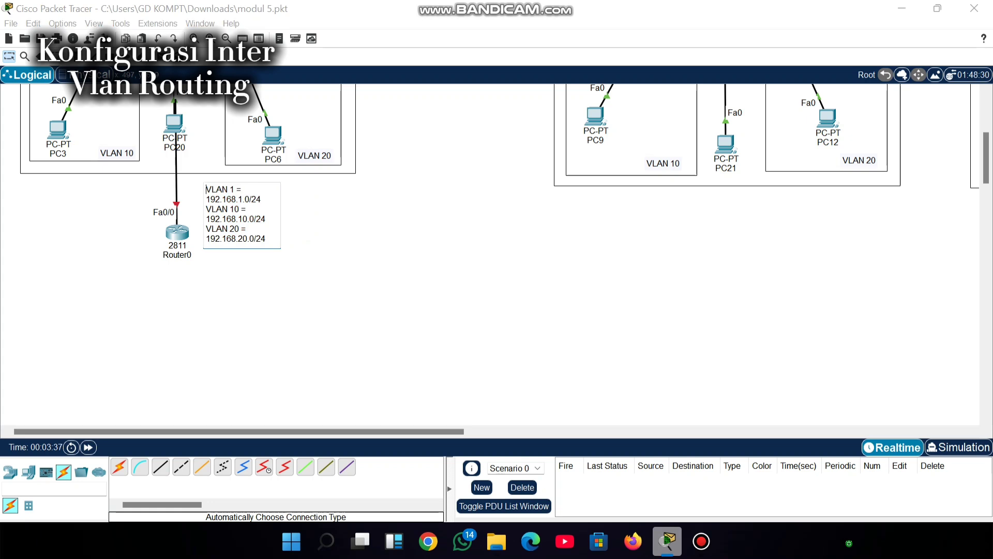
pyautogui.press('BackSpace')
pyautogui.press('BackSpace')
pyautogui.press('BackSpace')
pyautogui.write('=')
pyautogui.click(334, 241)
pyautogui.moveTo(334, 242); pyautogui.dragTo(254, 215)
pyautogui.moveTo(403, 270); pyautogui.dragTo(243, 191)
pyautogui.click(246, 200)
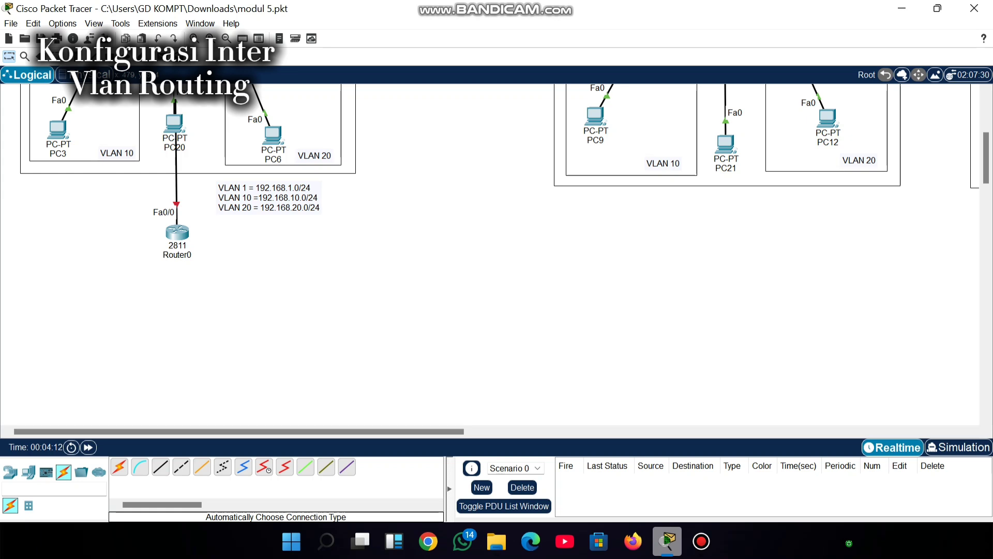
# Rename the 2811 router to Router1.
pyautogui.click(177, 255)
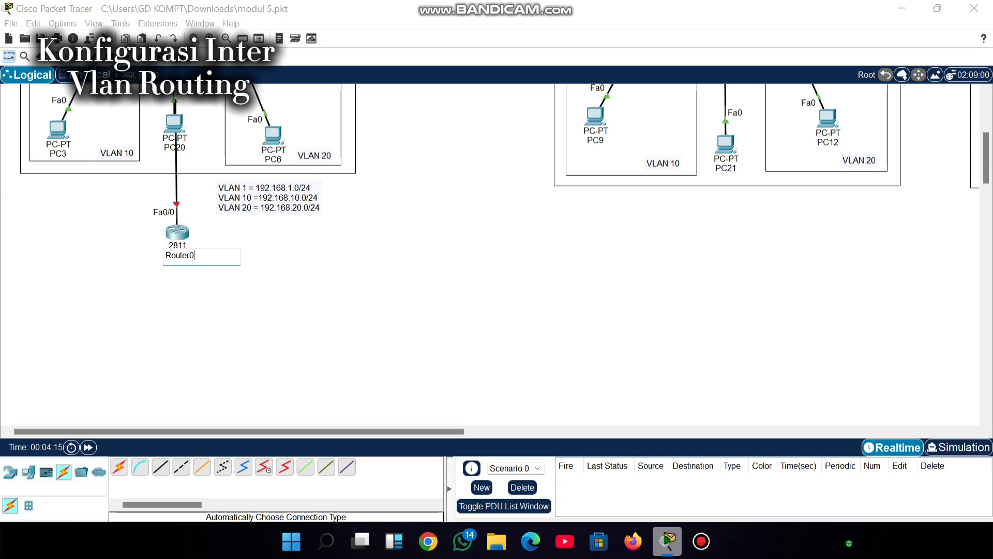
pyautogui.press('BackSpace')
pyautogui.write('1')
pyautogui.press('Return')
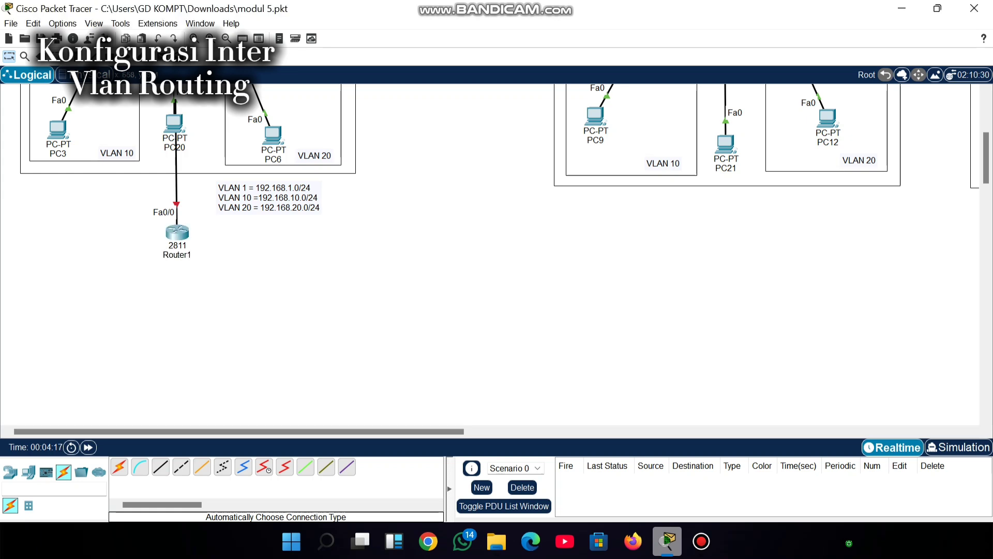
# Open Router1's command line and decline the initial configuration dialog with NO.
pyautogui.moveTo(177, 236)
pyautogui.click(177, 232)
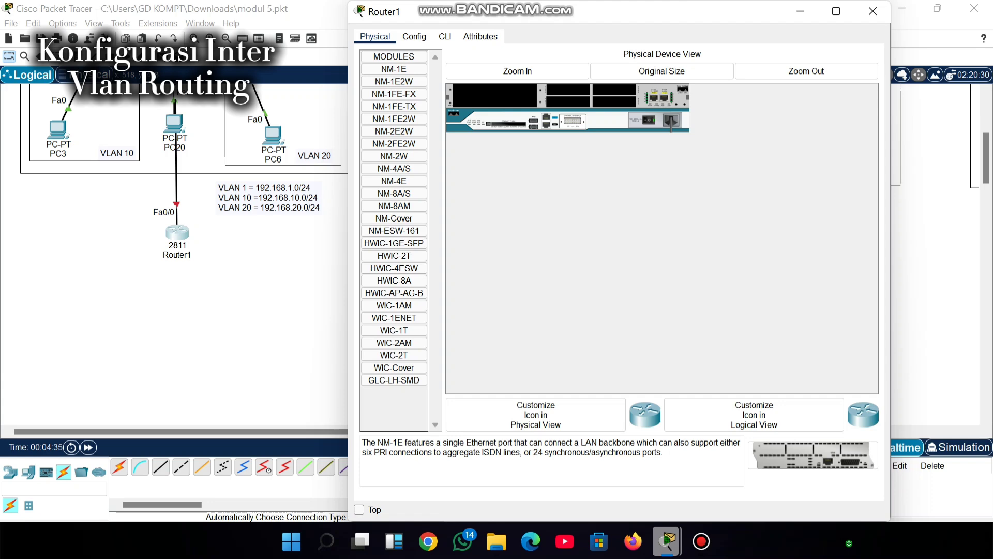
pyautogui.click(445, 36)
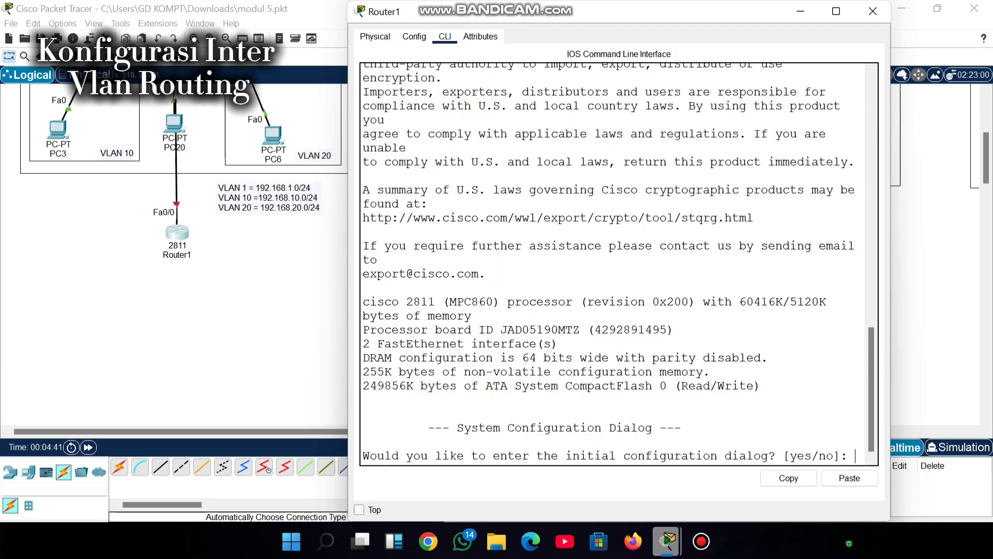
pyautogui.write('NO')
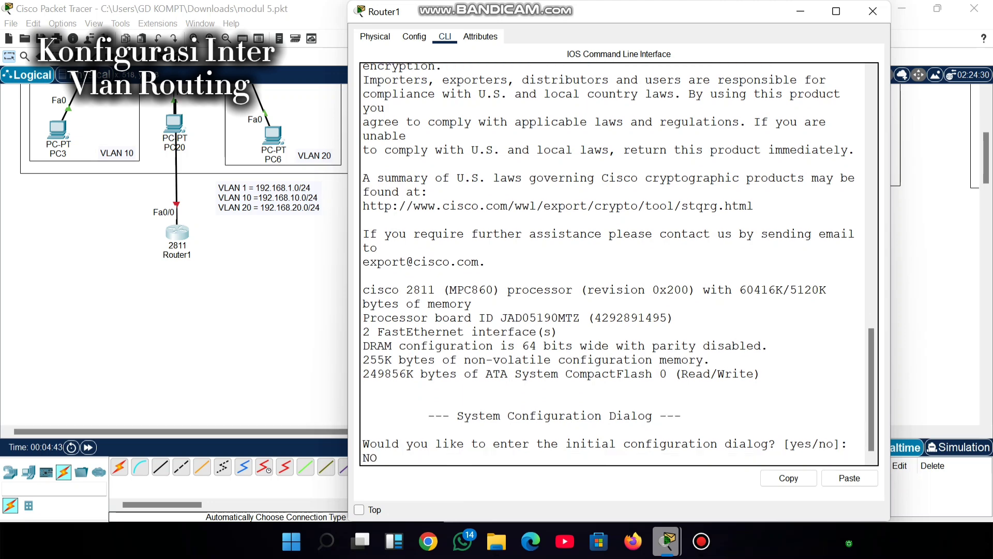
pyautogui.press('Return')
pyautogui.press('Return')
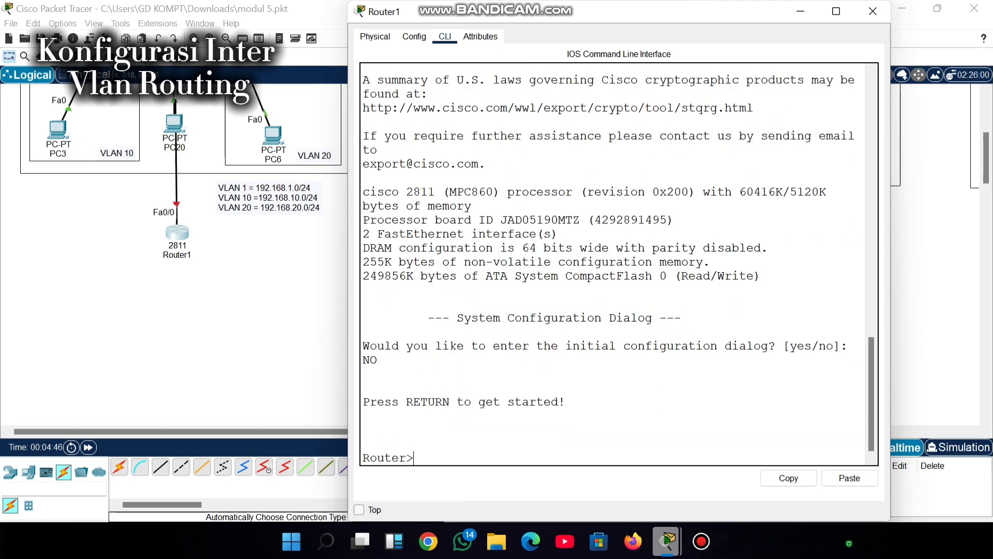
# Enter privileged mode with en and global configuration mode with conf t on Router1.
pyautogui.write('EN')
pyautogui.press('BackSpace')
pyautogui.press('BackSpace')
pyautogui.write('en')
pyautogui.press('Return')
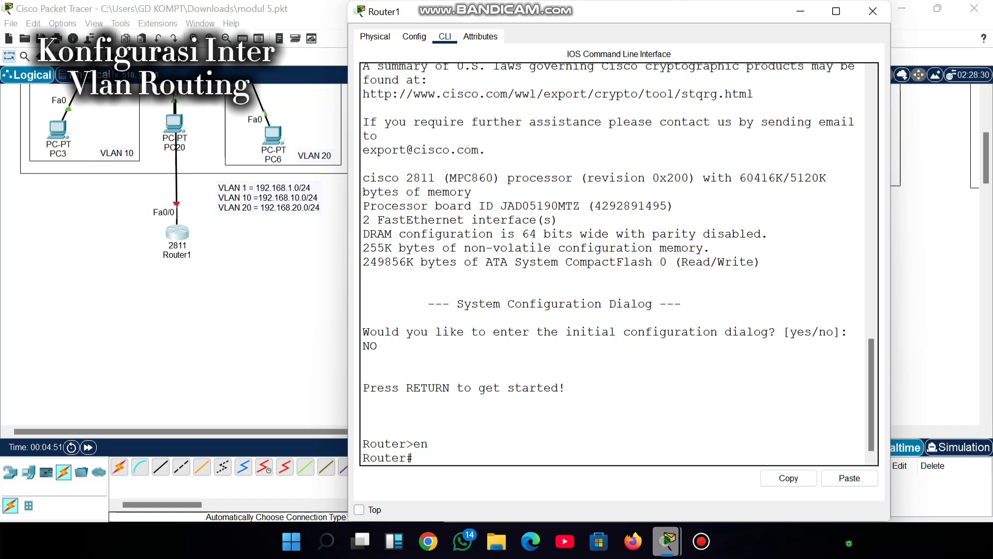
pyautogui.write('conf t')
pyautogui.press('Return')
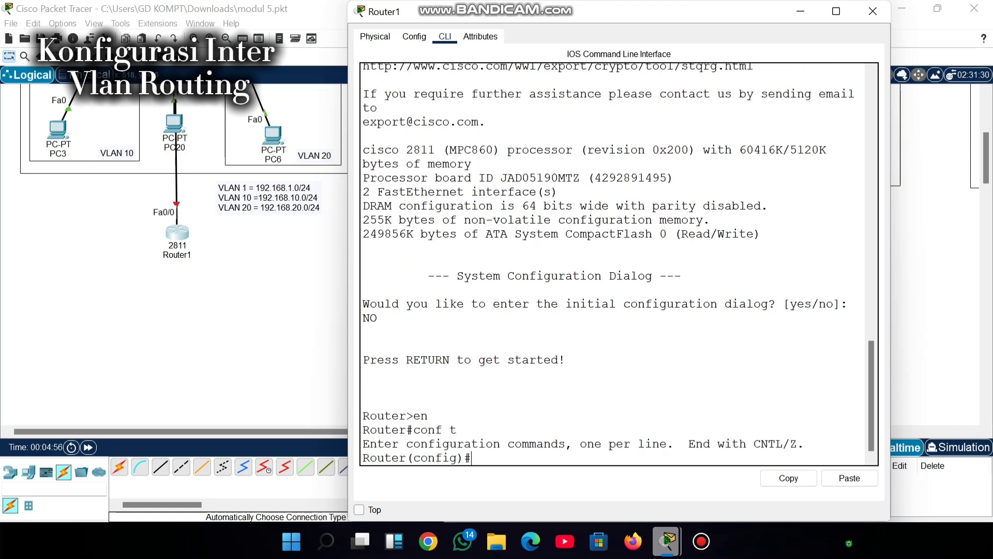
# Enter interface fa0/0 on Router1 and enable it with no shutdown.
pyautogui.write('interface fa0/0')
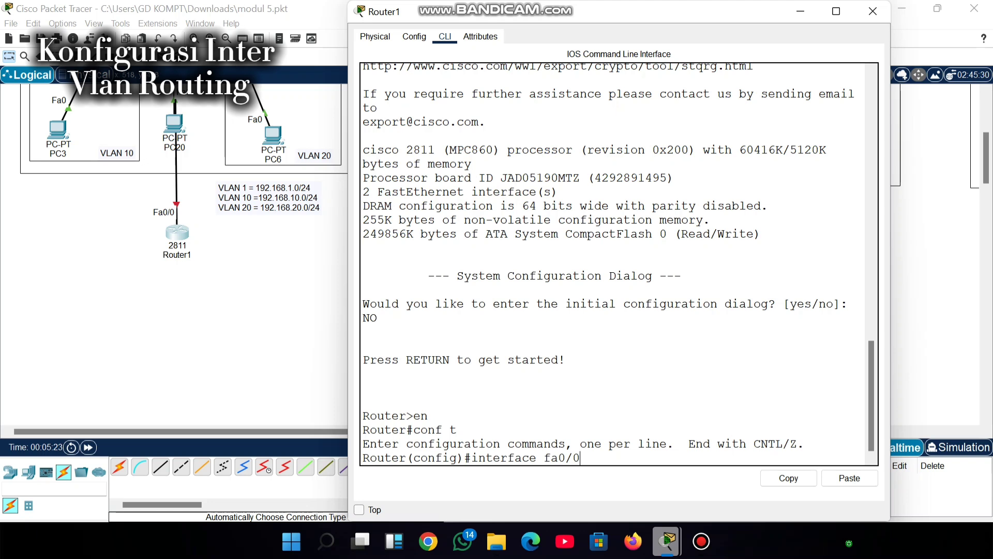
pyautogui.press('Return')
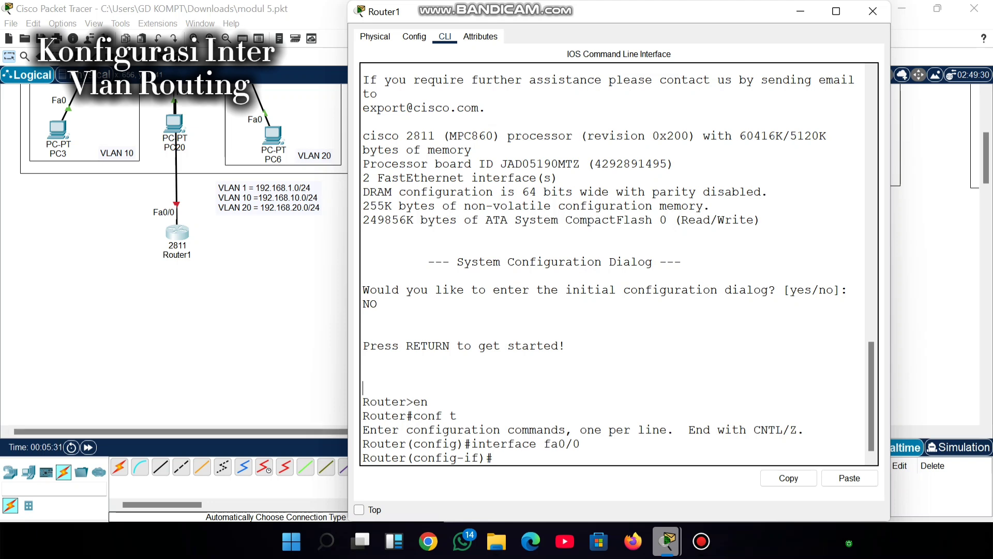
pyautogui.write('noshut')
pyautogui.press('BackSpace')
pyautogui.press('BackSpace')
pyautogui.press('BackSpace')
pyautogui.press('BackSpace')
pyautogui.write('shutdown')
pyautogui.press('Return')
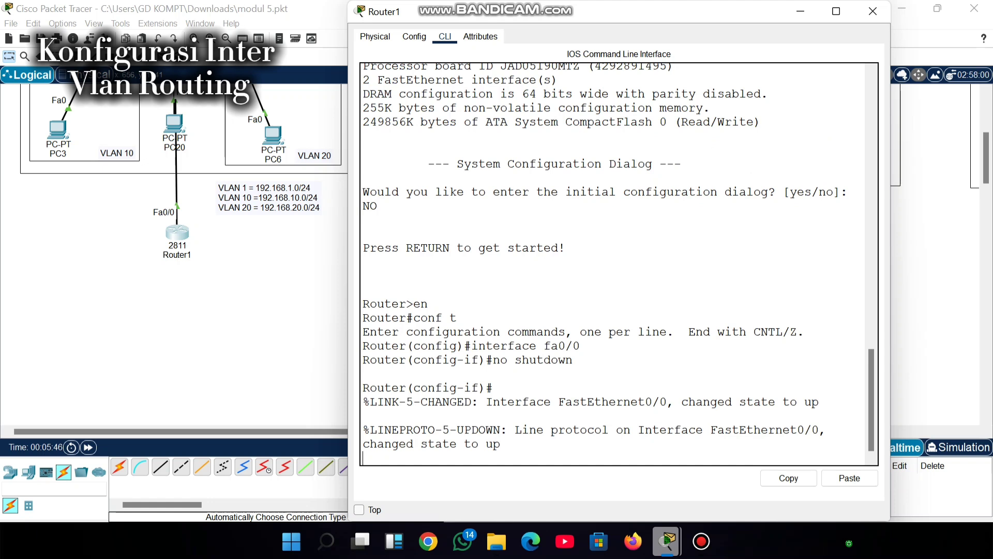
# Assign IP address 192.168.1.1 with subnet mask 255.255.255.0 to Router1's fa0/0 interface.
pyautogui.press('Return')
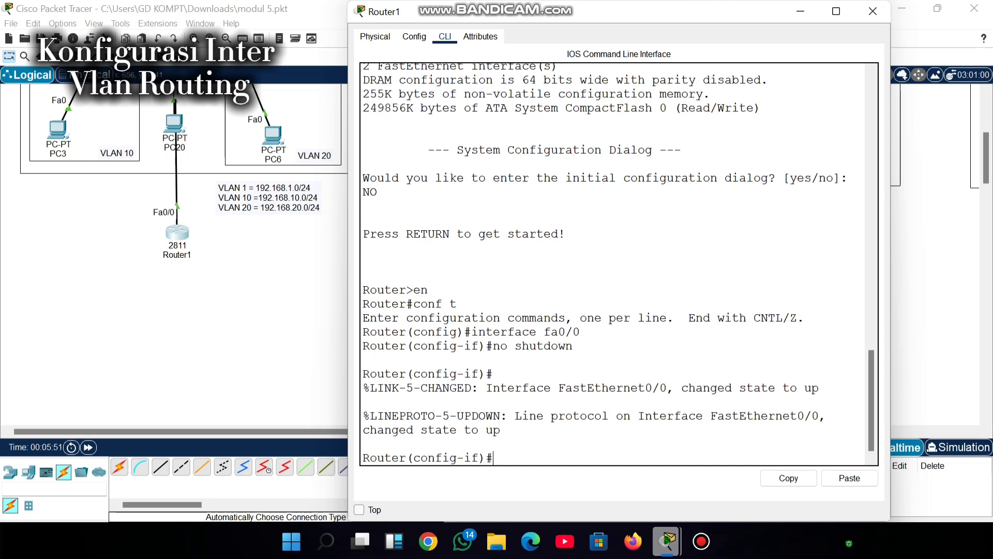
pyautogui.write('ip address 19')
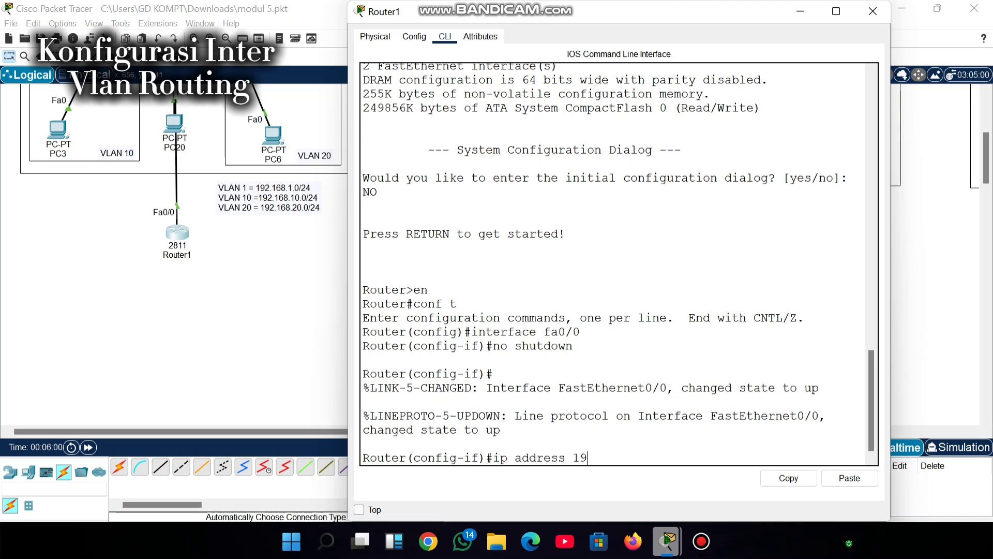
pyautogui.write('2.168.1.1 255.255')
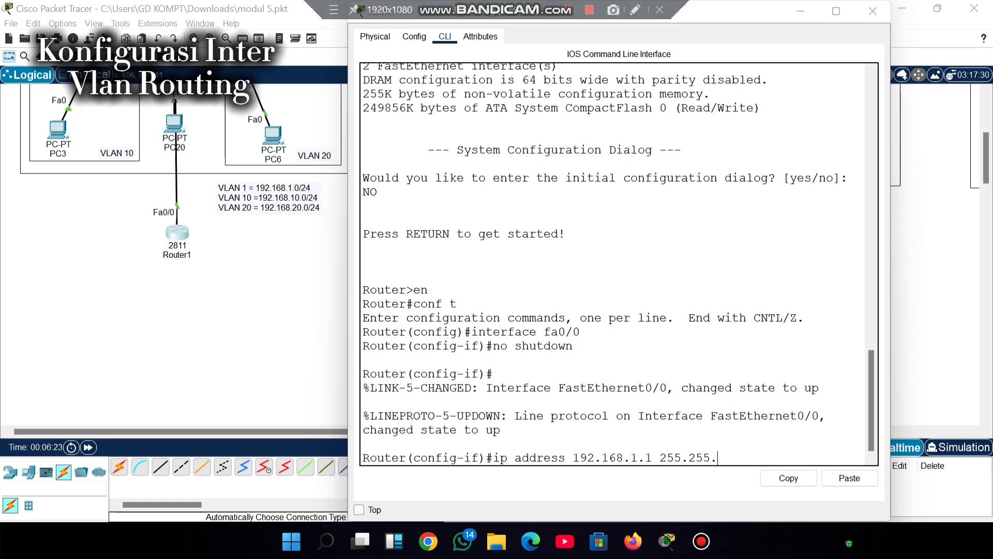
pyautogui.write('.')
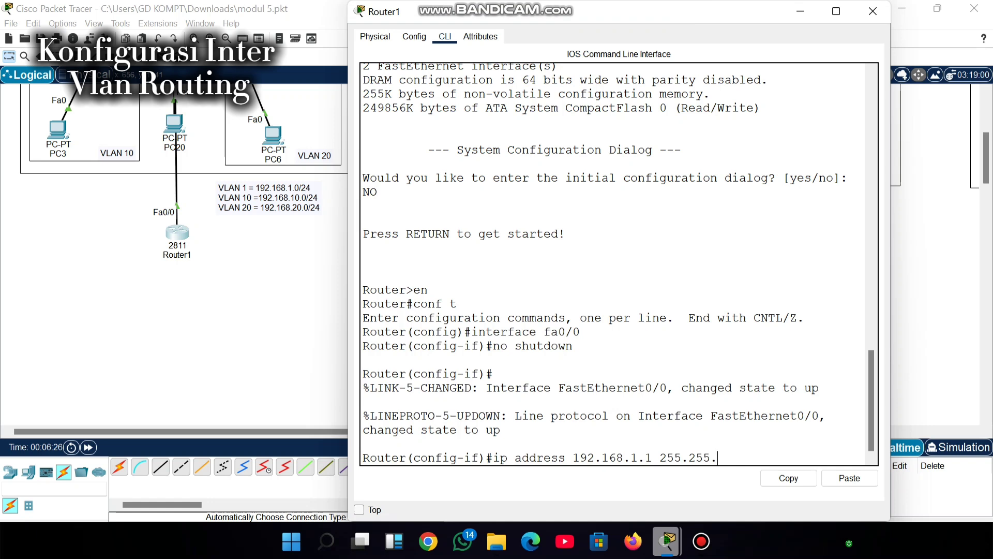
pyautogui.write('255.0')
pyautogui.press('Return')
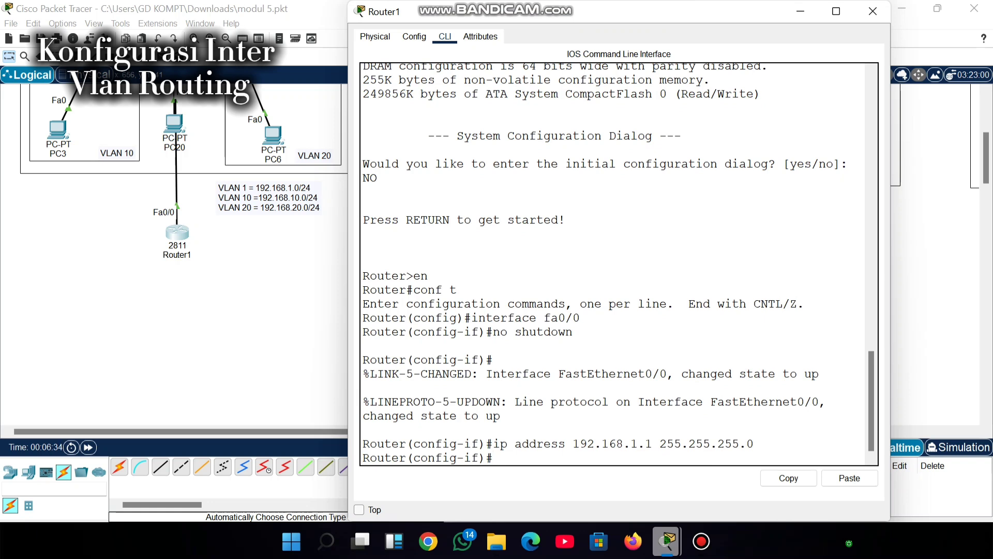
# Check the router's interface addresses and status with do show ip interface brief.
pyautogui.write('dp show ip interface')
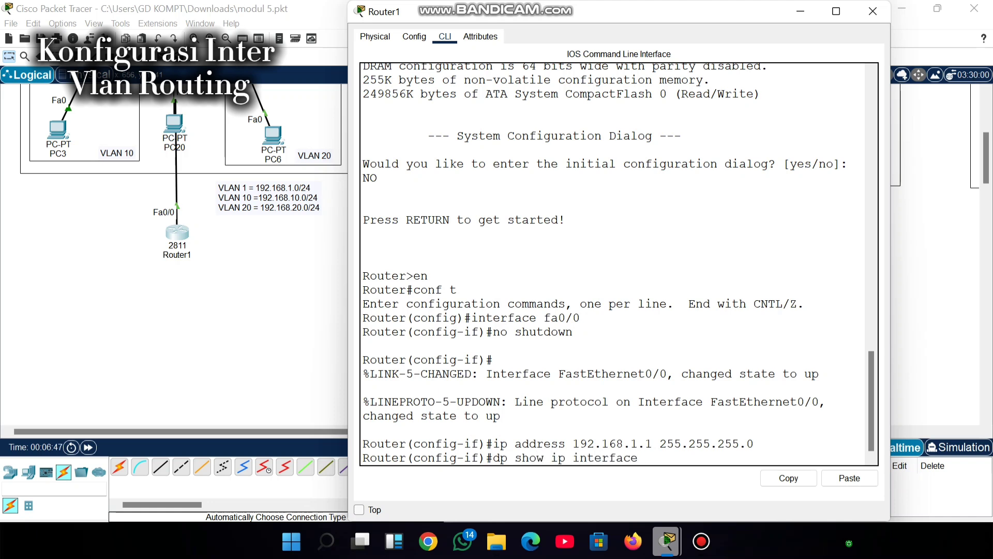
pyautogui.write(' brief')
pyautogui.press('Left')
pyautogui.press('Left')
pyautogui.press('BackSpace')
pyautogui.write('o')
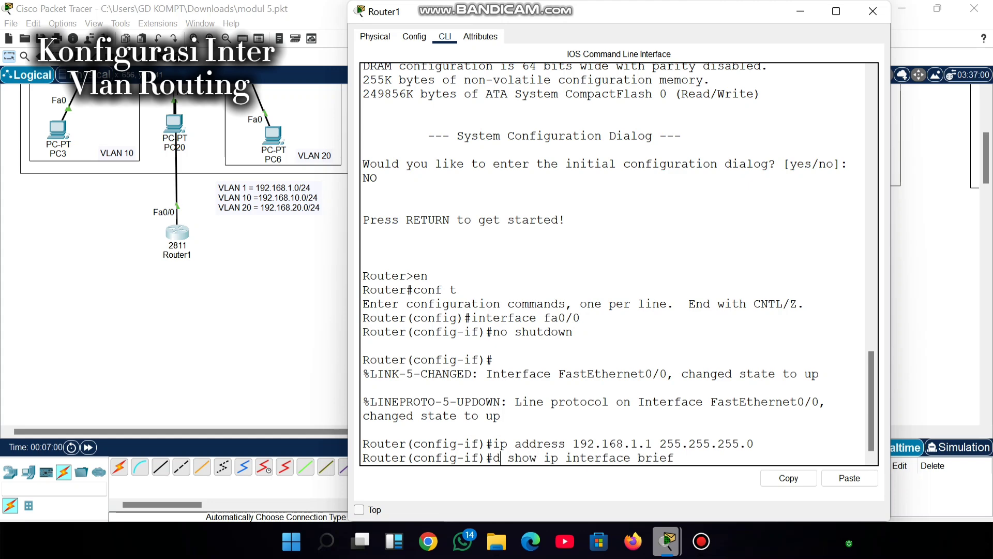
pyautogui.press('Return')
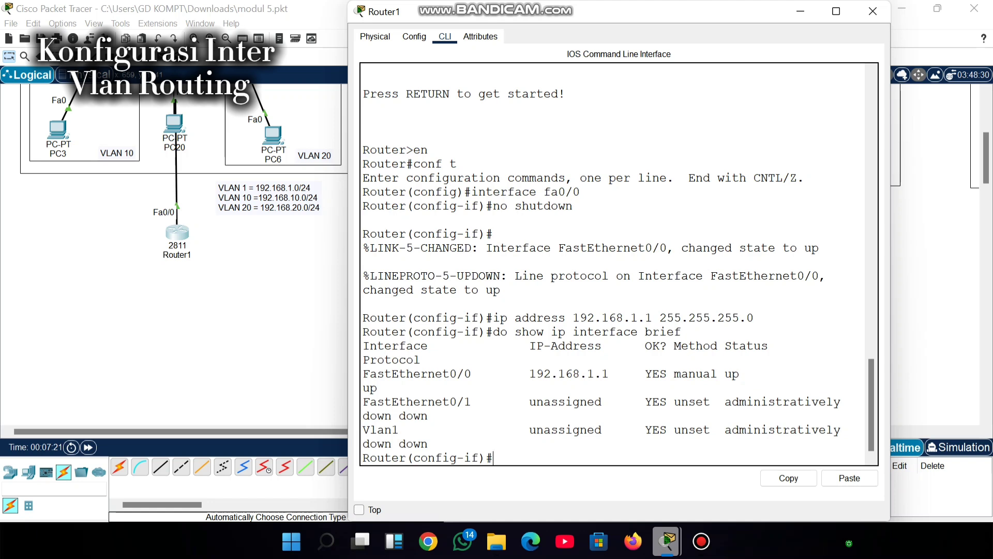
# Exit the fa0/0 interface configuration and create subinterface fa0/0.10 on Router1.
pyautogui.write('ex')
pyautogui.press('BackSpace')
pyautogui.write('xit')
pyautogui.press('Return')
pyautogui.write('interd')
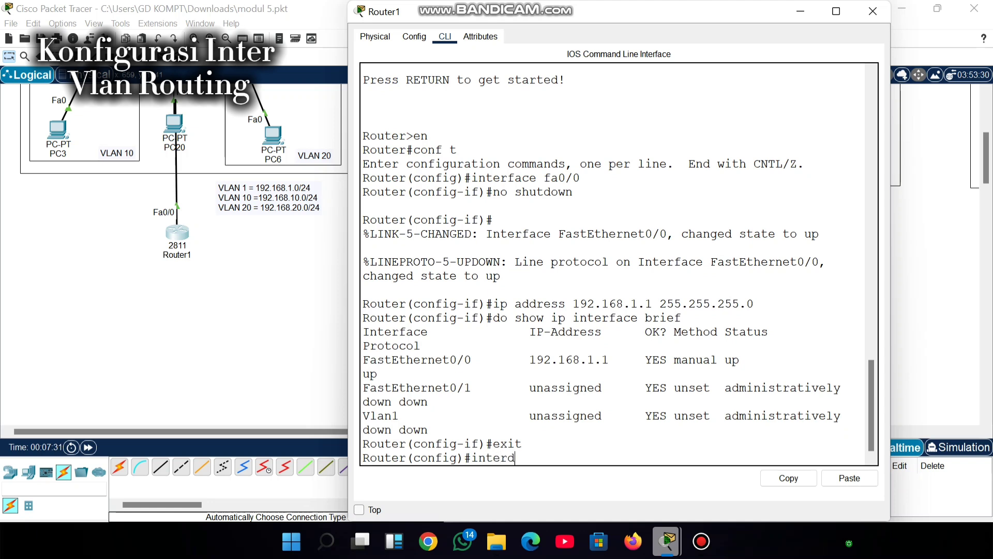
pyautogui.press('BackSpace')
pyautogui.write('face d')
pyautogui.press('BackSpace')
pyautogui.write('fa0/0.')
pyautogui.write('10')
pyautogui.press('Return')
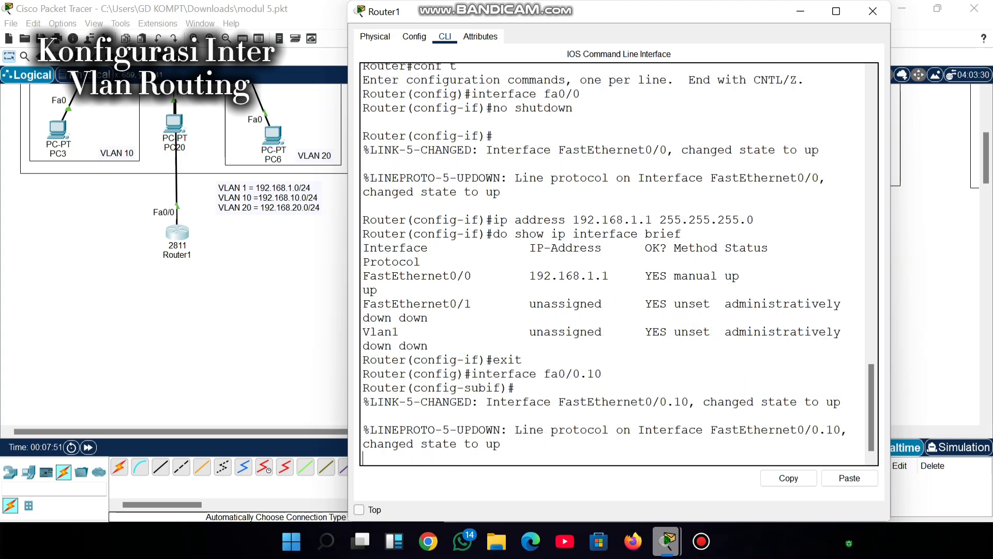
pyautogui.press('Return')
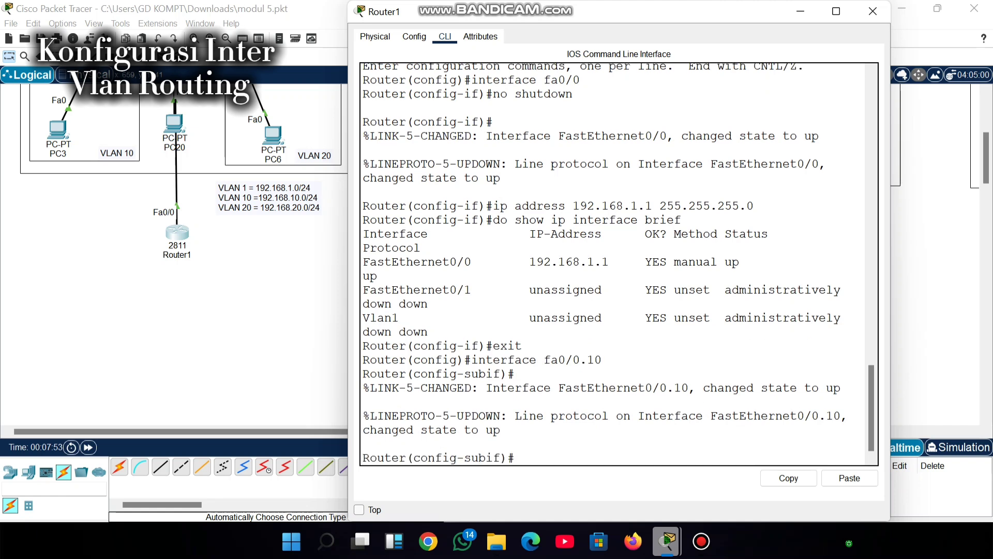
# Set the encapsulation of subinterface fa0/0.10 to dot1q 10.
pyautogui.write('encapsukkl')
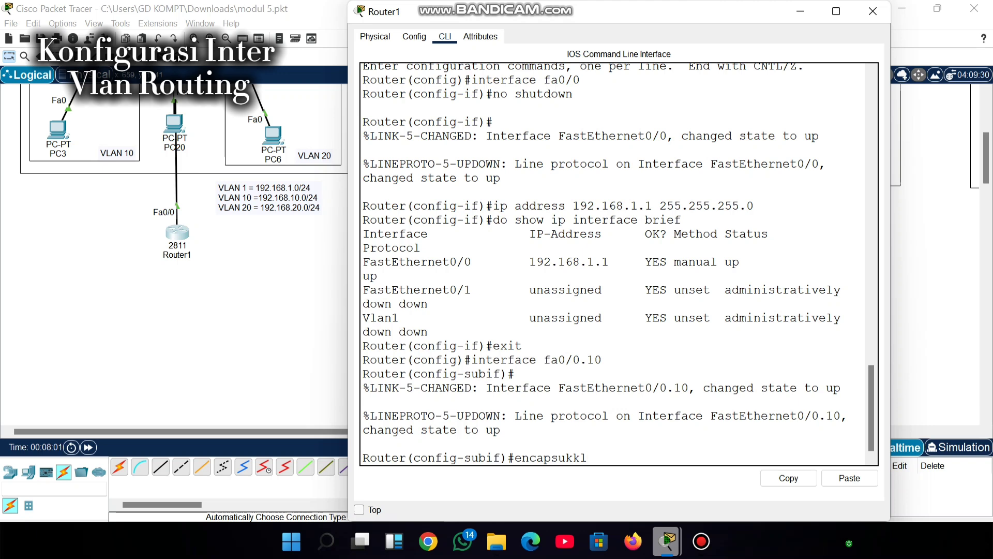
pyautogui.press('BackSpace')
pyautogui.press('BackSpace')
pyautogui.press('BackSpace')
pyautogui.write('lation dot1q')
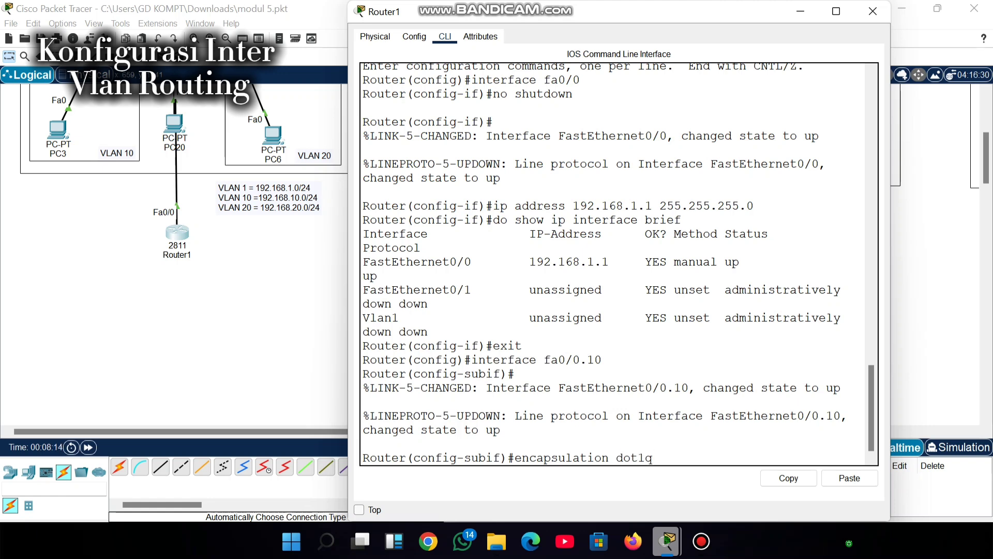
pyautogui.write(' 10')
pyautogui.press('Return')
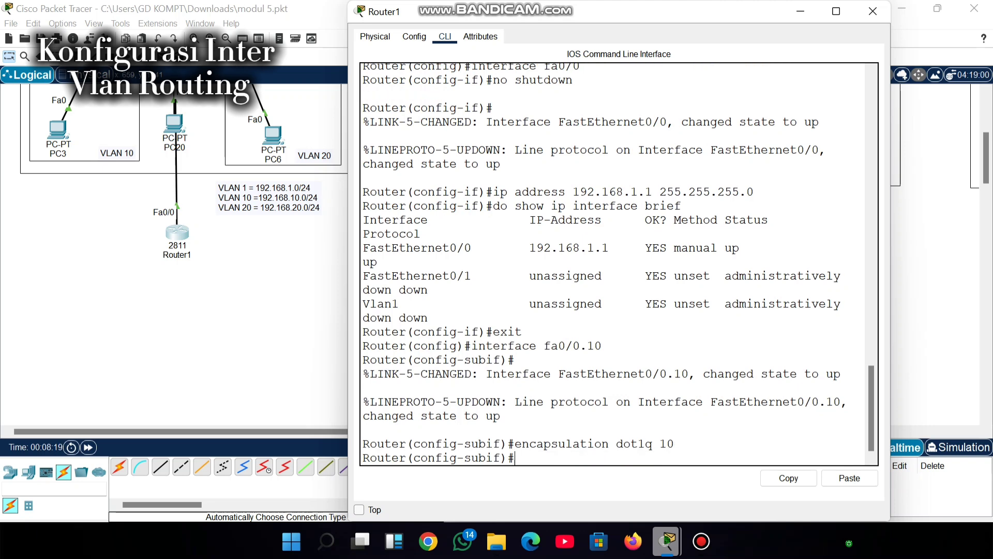
# Assign 192.168.10.1 255.255.255.0 to subinterface fa0/0.10 and exit to global configuration mode.
pyautogui.write('ip address 1')
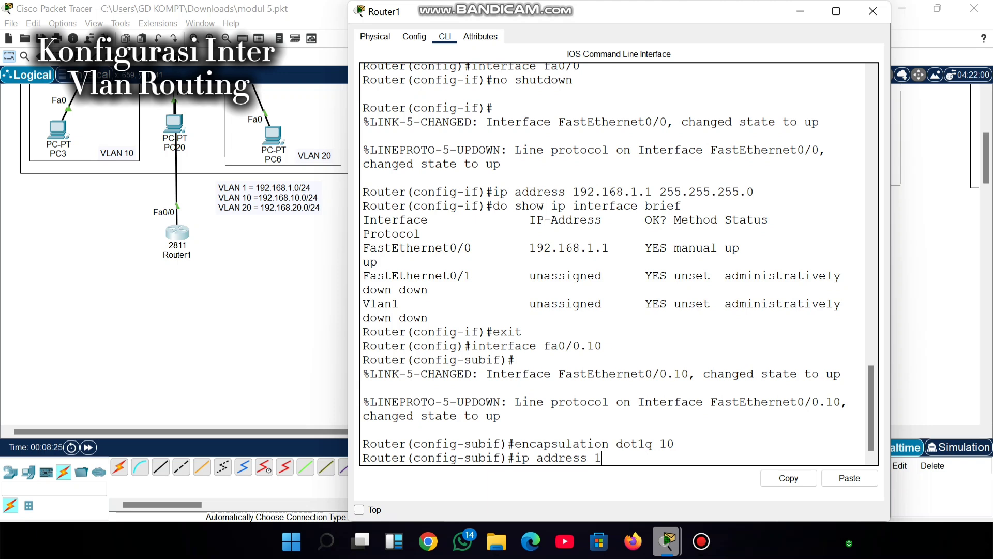
pyautogui.write('92.168.10.1 255.')
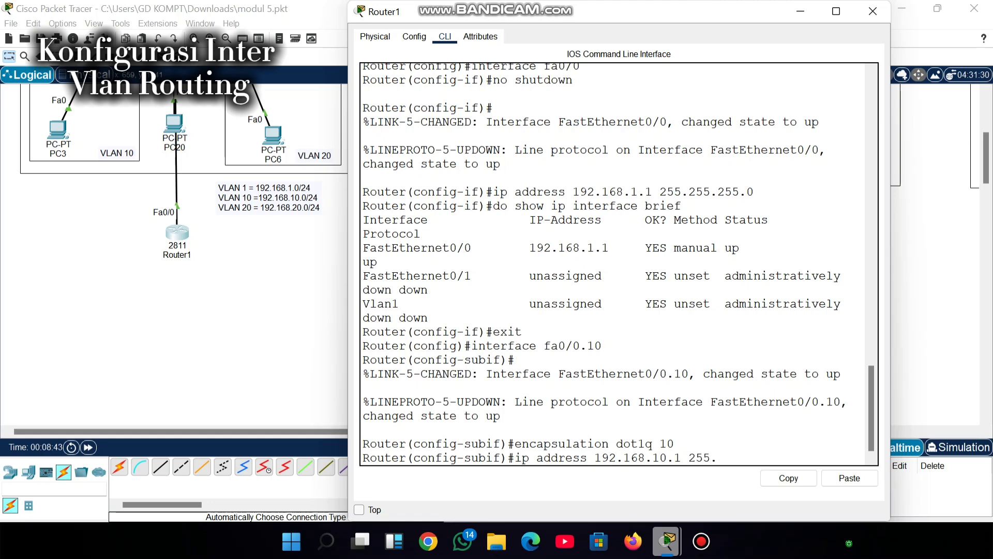
pyautogui.write('255.255.255.0')
pyautogui.press('Return')
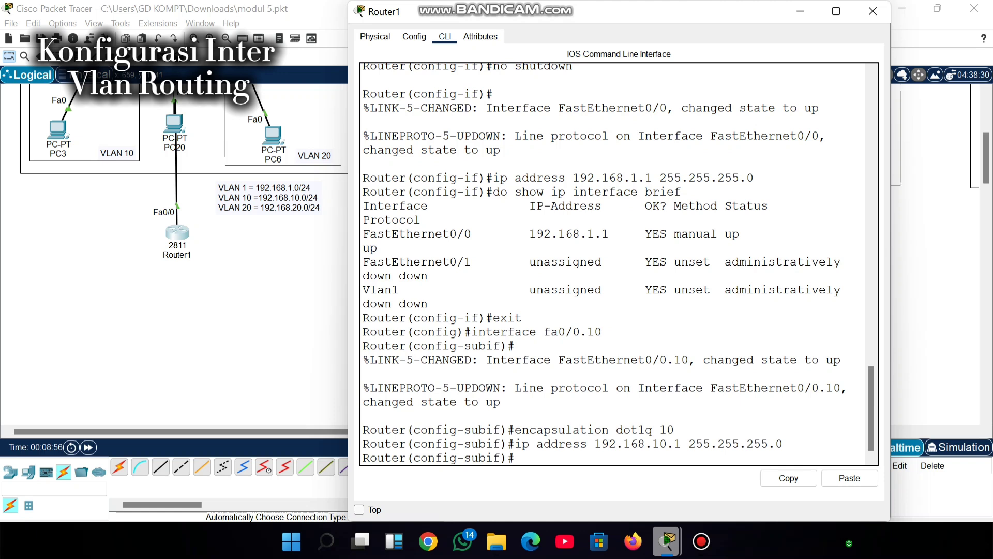
pyautogui.write('exit')
pyautogui.press('Return')
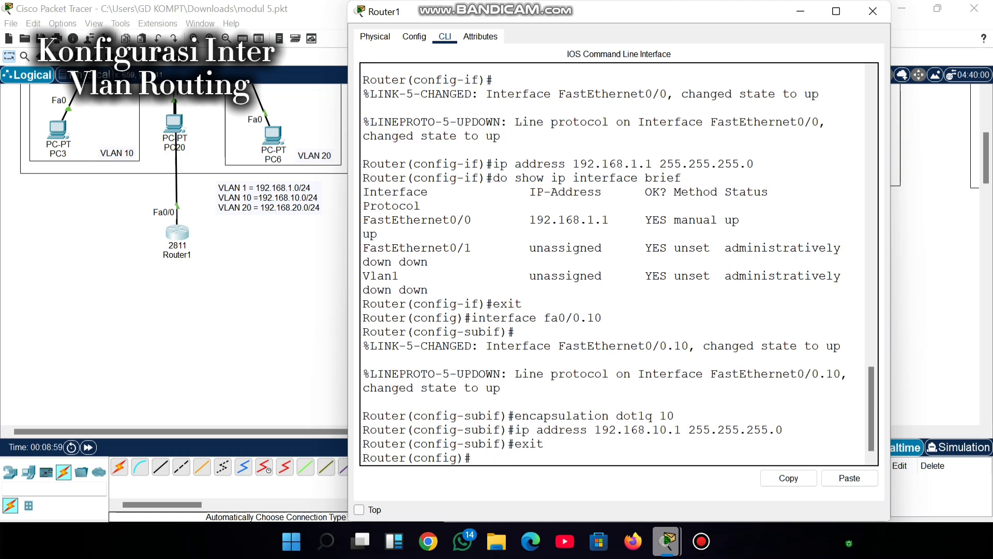
# Create subinterface fa0/0.20 on Router1 and set its encapsulation to dot1q 20.
pyautogui.write('interface fa0')
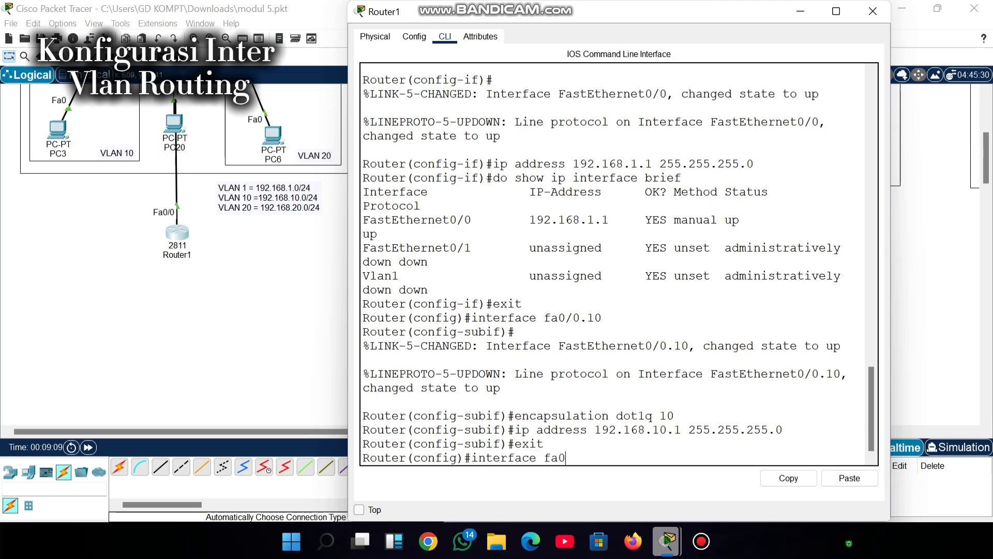
pyautogui.write('/0.20')
pyautogui.press('Return')
pyautogui.press('Return')
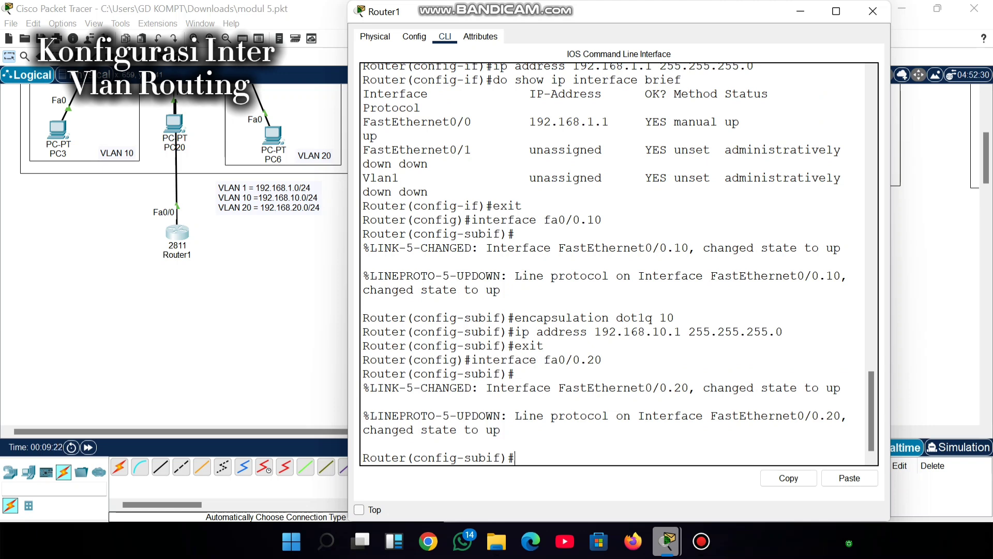
pyautogui.write('encap')
pyautogui.write('sula')
pyautogui.write('tion')
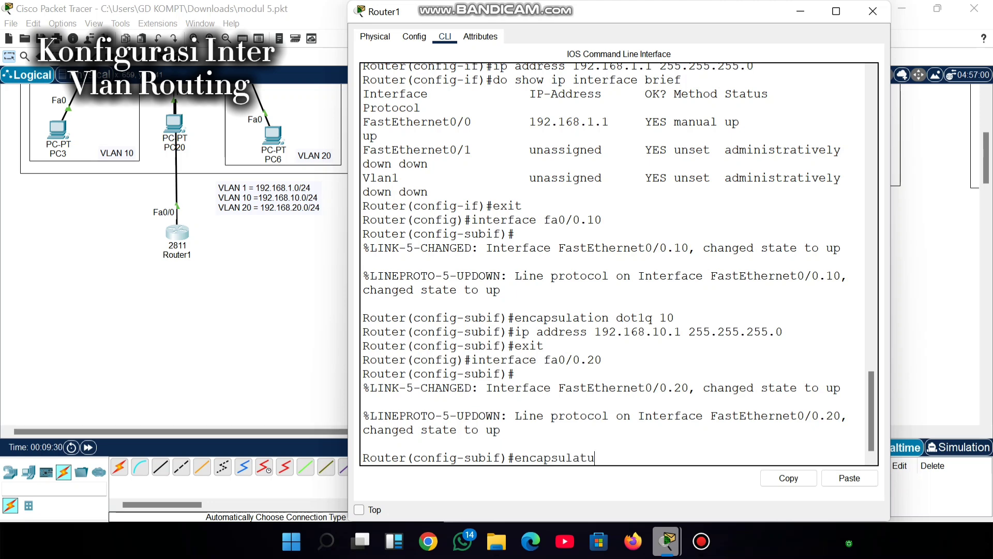
pyautogui.write(' dot1q 20')
pyautogui.press('Return')
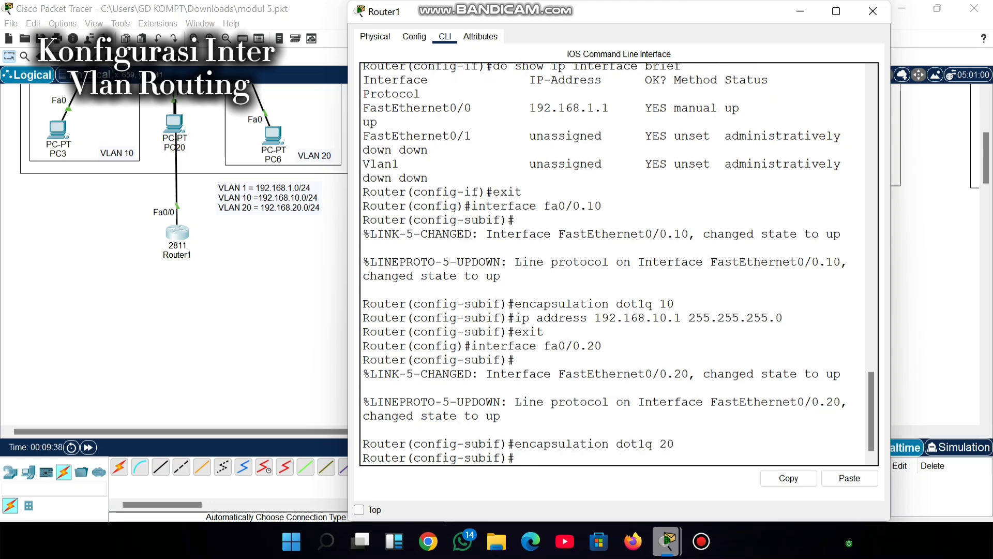
# Assign 192.168.20.1 255.255.255.0 to subinterface fa0/0.20 and exit to global configuration mode.
pyautogui.write('ipaddress 192.')
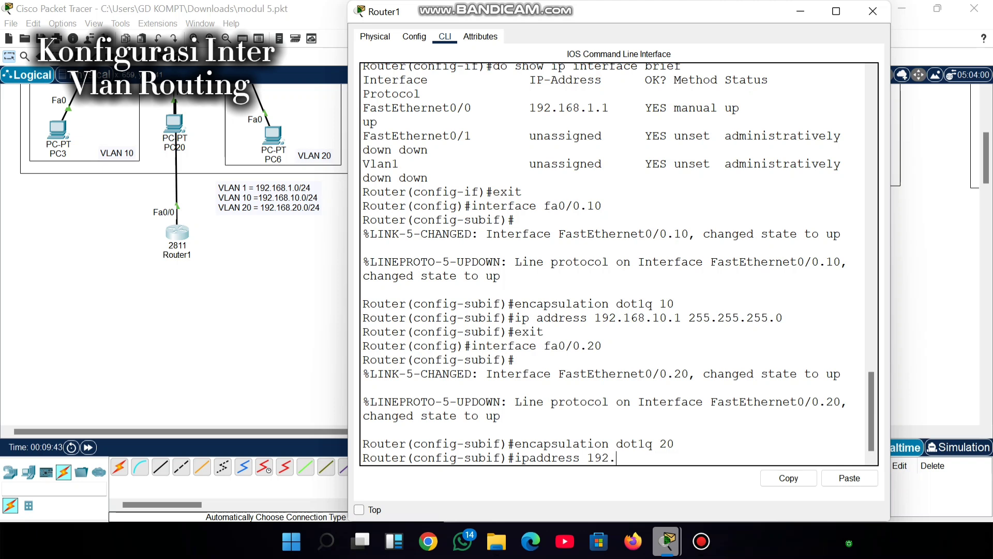
pyautogui.write('168.')
pyautogui.write('20.1 255.255')
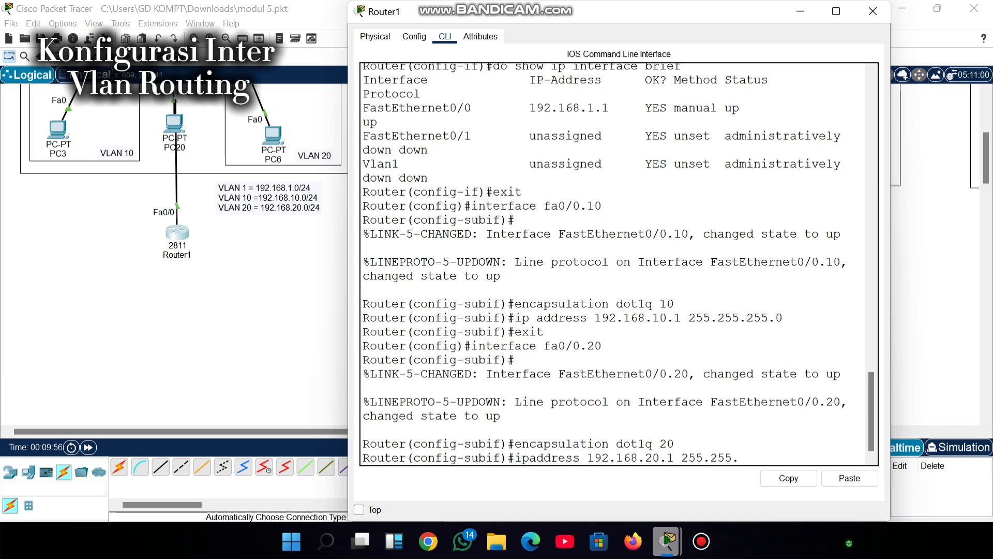
pyautogui.write('.255.0')
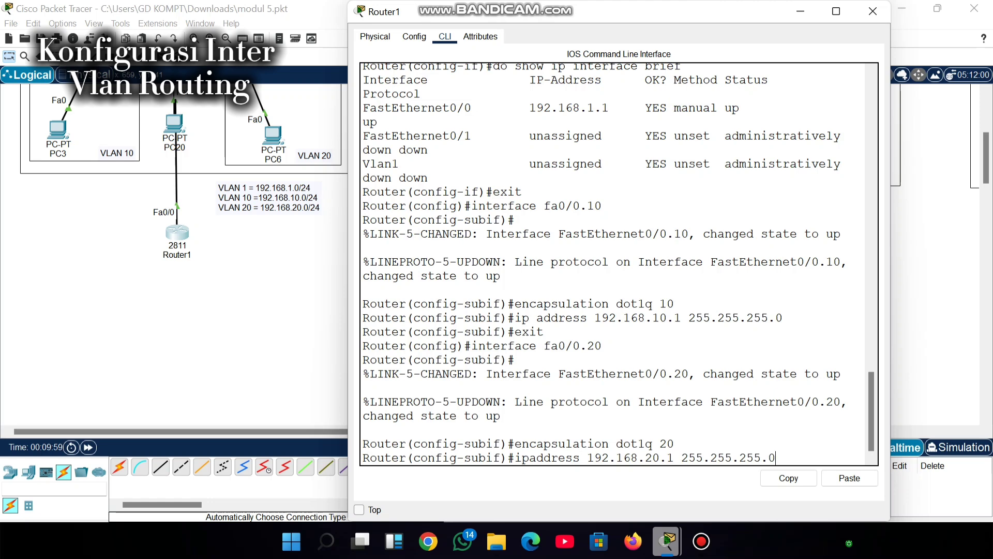
pyautogui.press('Return')
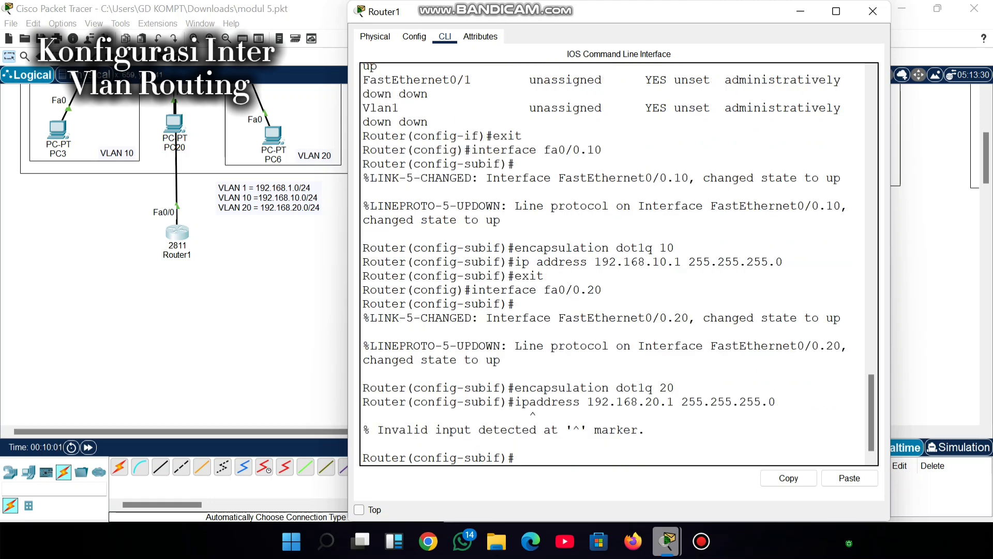
pyautogui.press('Up')
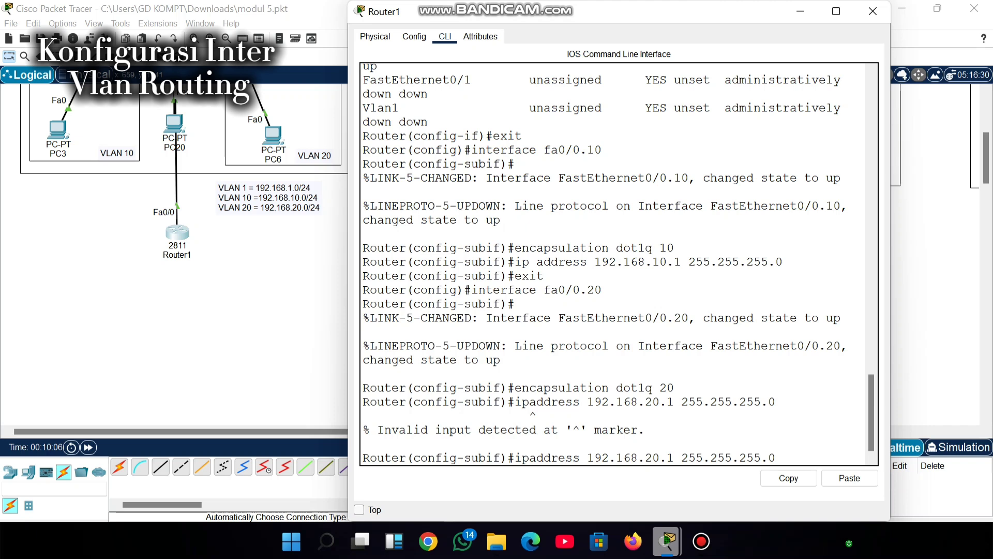
pyautogui.press('Return')
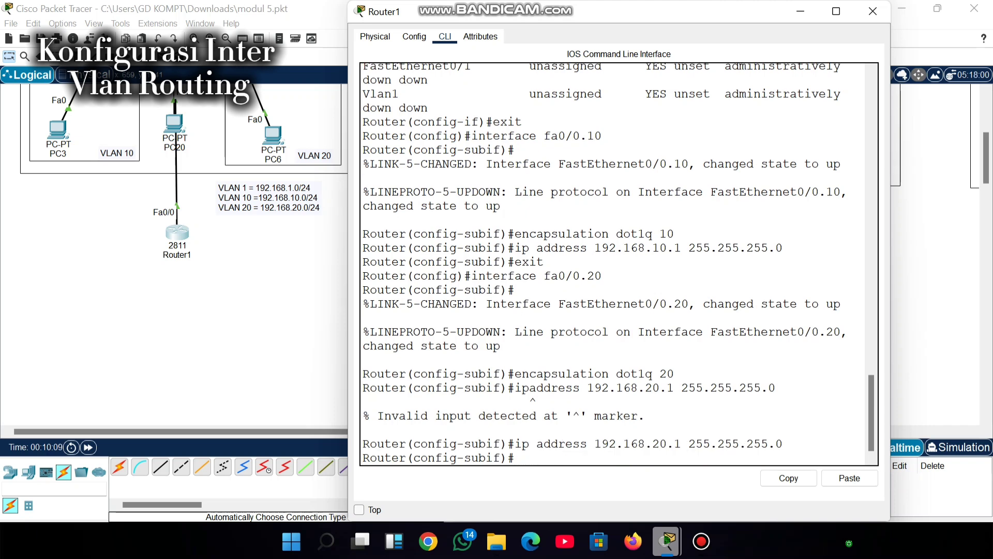
pyautogui.write('exi')
pyautogui.write('t')
pyautogui.press('Return')
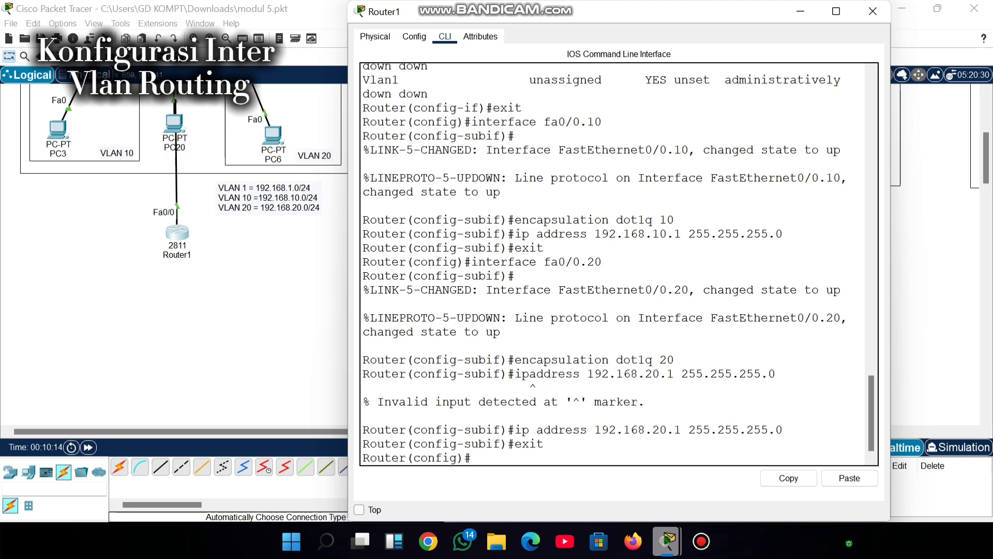
# List all interfaces, including the new subinterfaces, with do show ip interface brief.
pyautogui.write('do show ip')
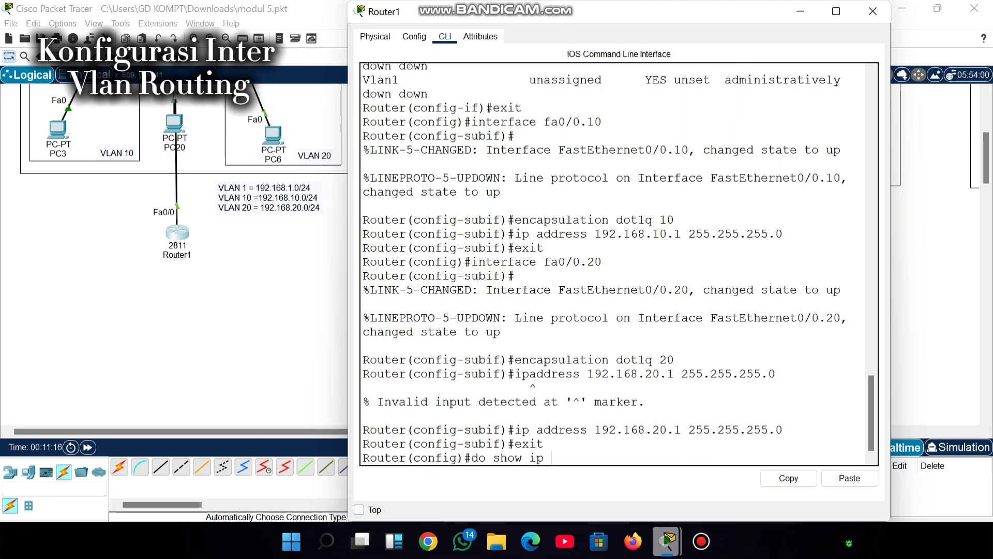
pyautogui.write('interface brief')
pyautogui.press('Return')
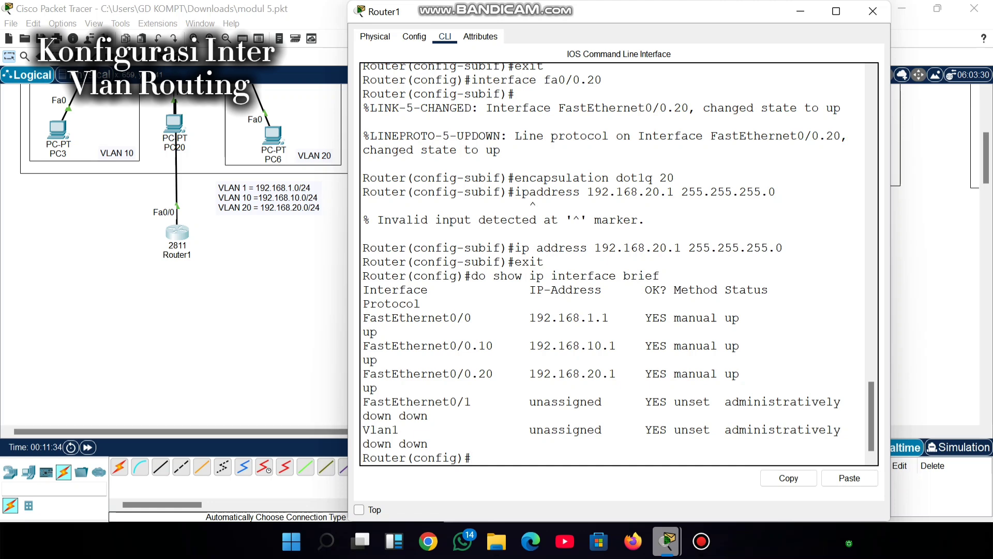
# Minimize Router1's window and open the IP configuration of PC1 in VLAN 10.
pyautogui.click(800, 11)
pyautogui.scroll(5, 496, 254)
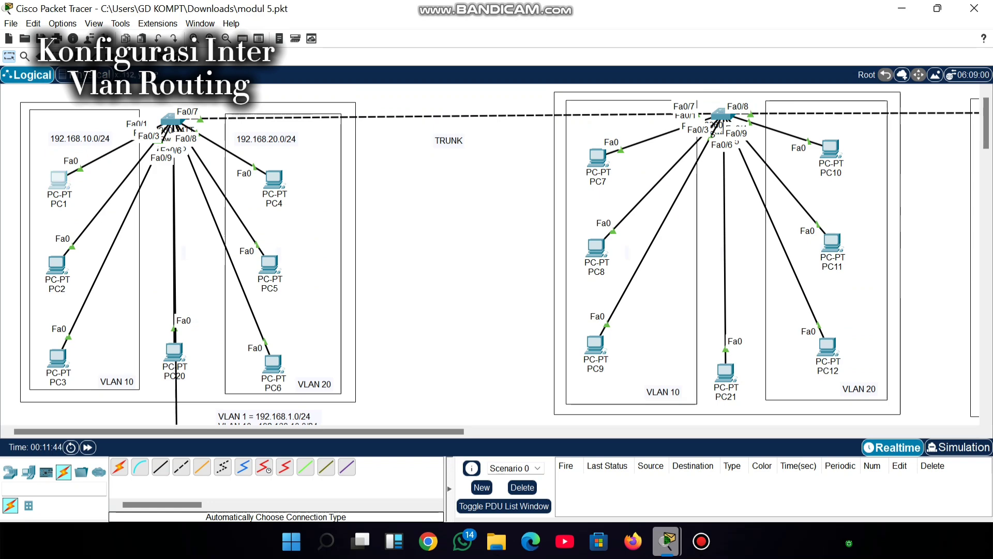
pyautogui.click(58, 179)
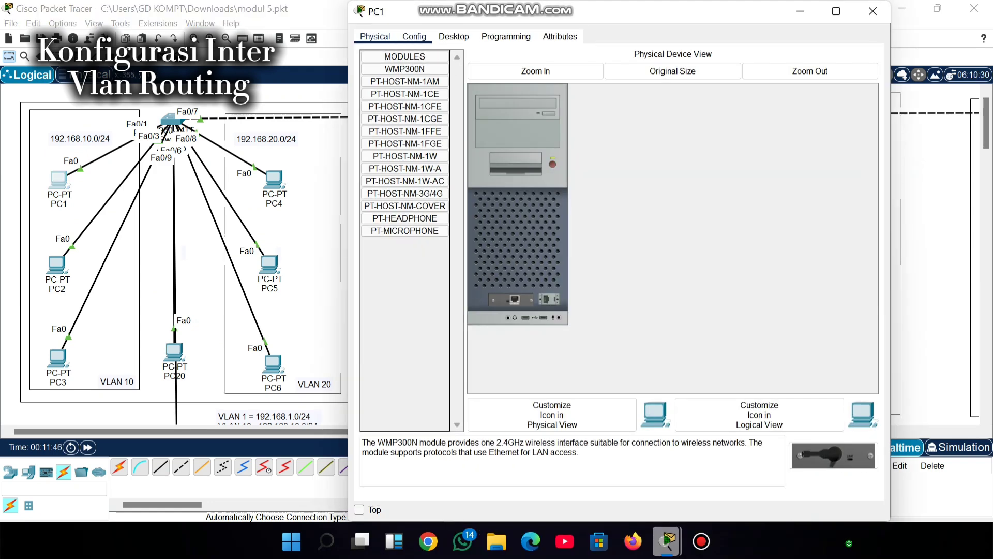
pyautogui.click(453, 37)
pyautogui.click(410, 82)
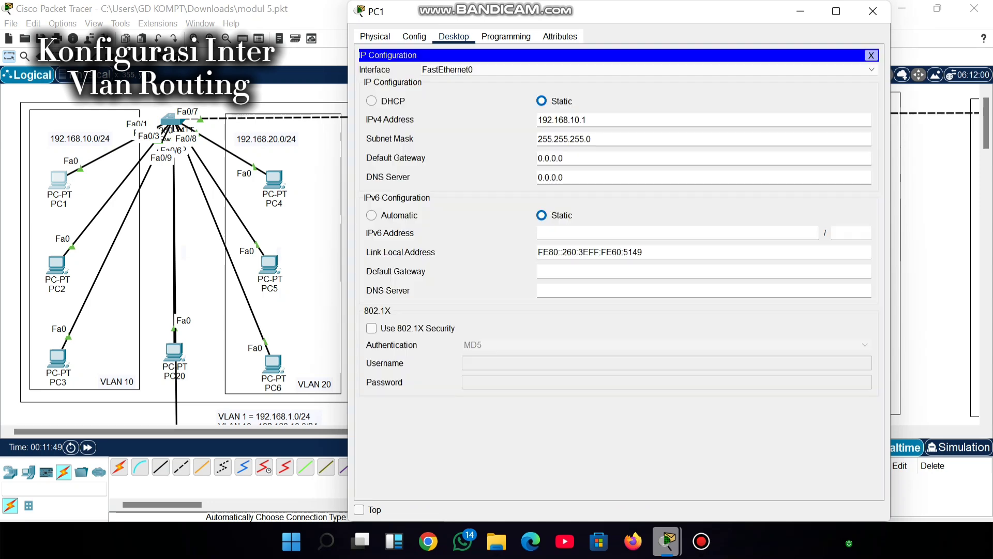
# Set PC1's default gateway to 192.168.10.1 and close its window.
pyautogui.press('BackSpace')
pyautogui.press('BackSpace')
pyautogui.press('BackSpace')
pyautogui.press('BackSpace')
pyautogui.press('BackSpace')
pyautogui.press('BackSpace')
pyautogui.press('BackSpace')
pyautogui.write('19')
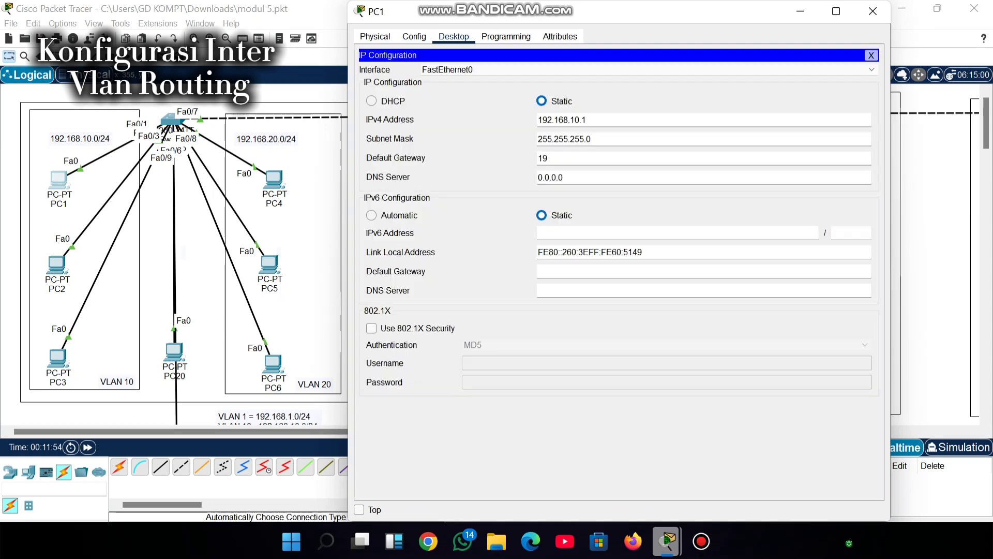
pyautogui.write('2.168.10.1')
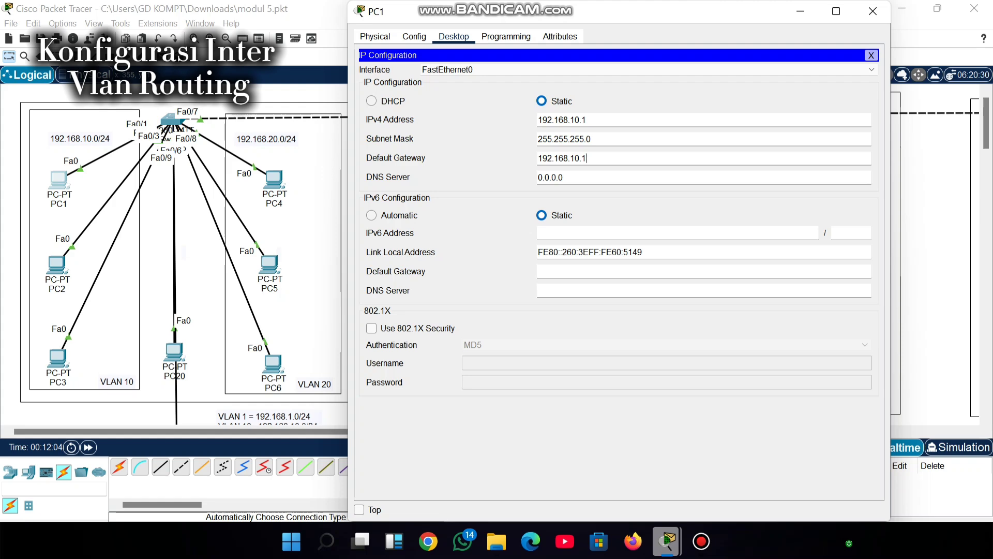
pyautogui.click(872, 11)
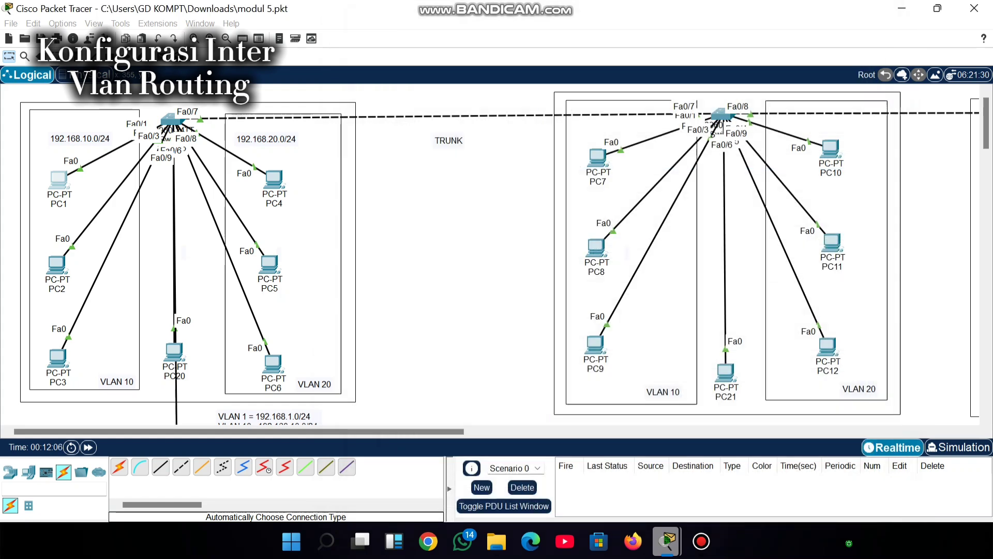
pyautogui.moveTo(529, 9); pyautogui.dragTo(583, 62)
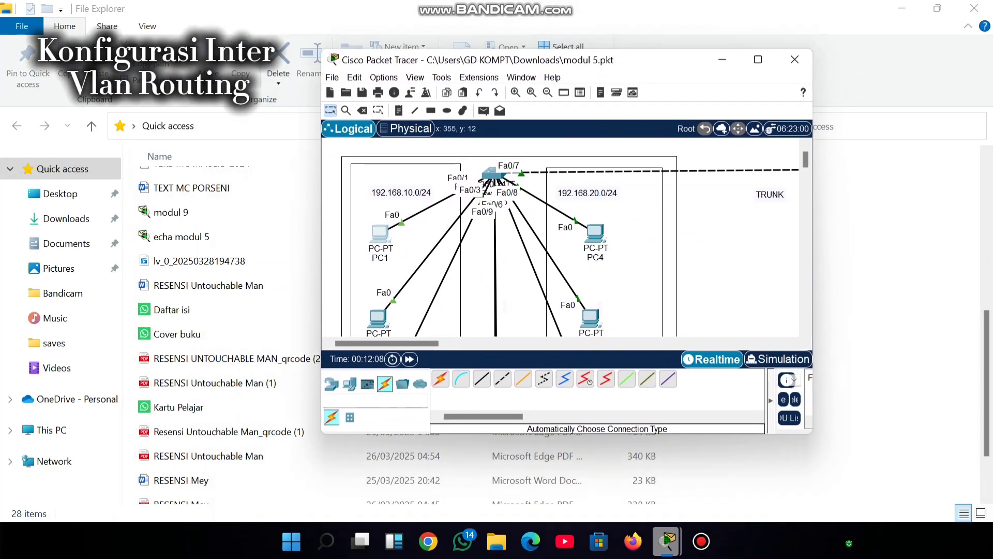
pyautogui.moveTo(758, 59)
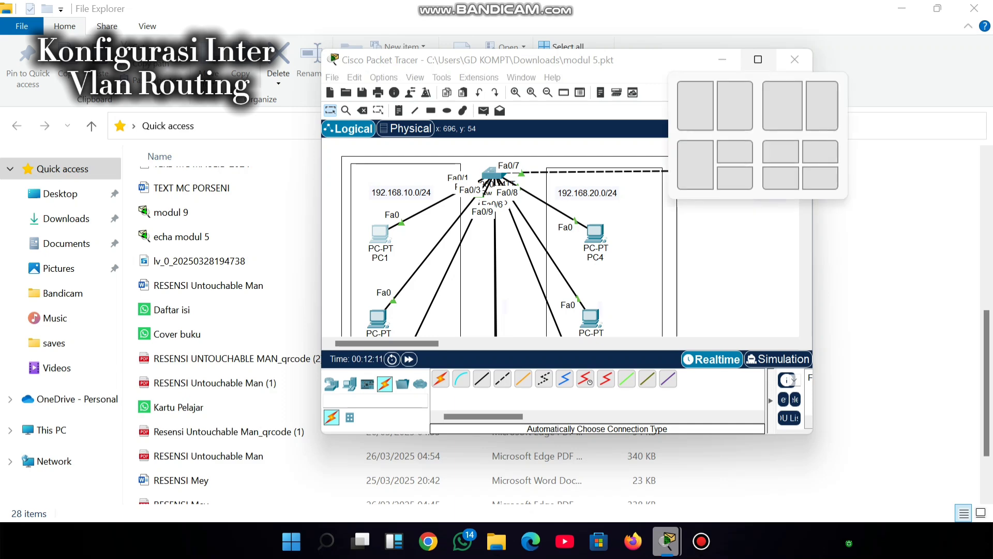
pyautogui.click(758, 59)
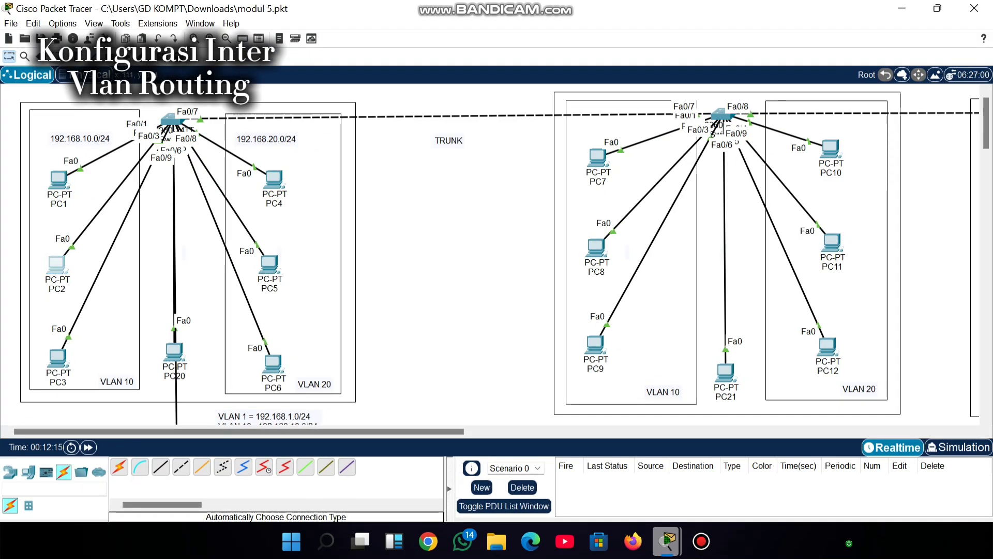
# Open PC2's IP configuration, set its default gateway to 192.168.10.1 and close the window.
pyautogui.click(57, 265)
pyautogui.click(454, 37)
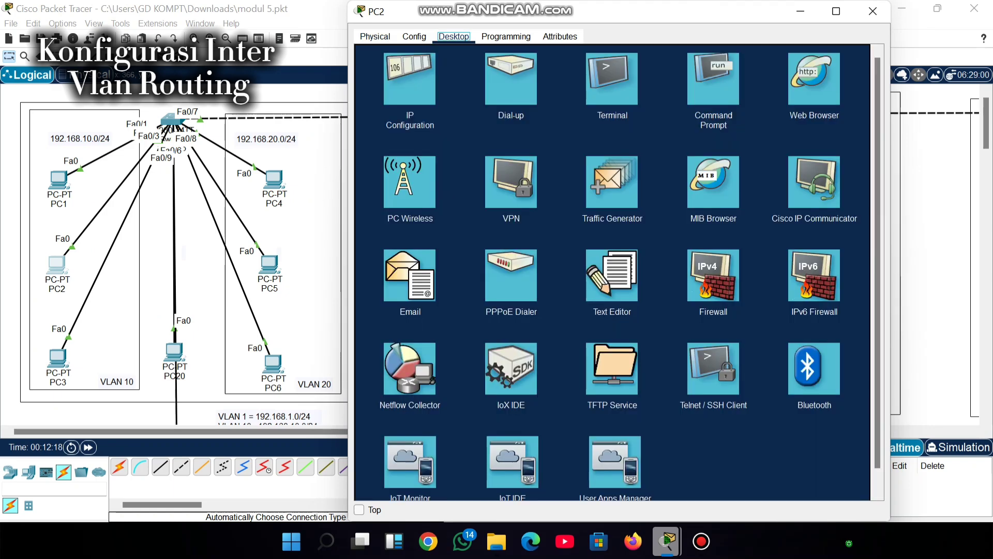
pyautogui.click(409, 79)
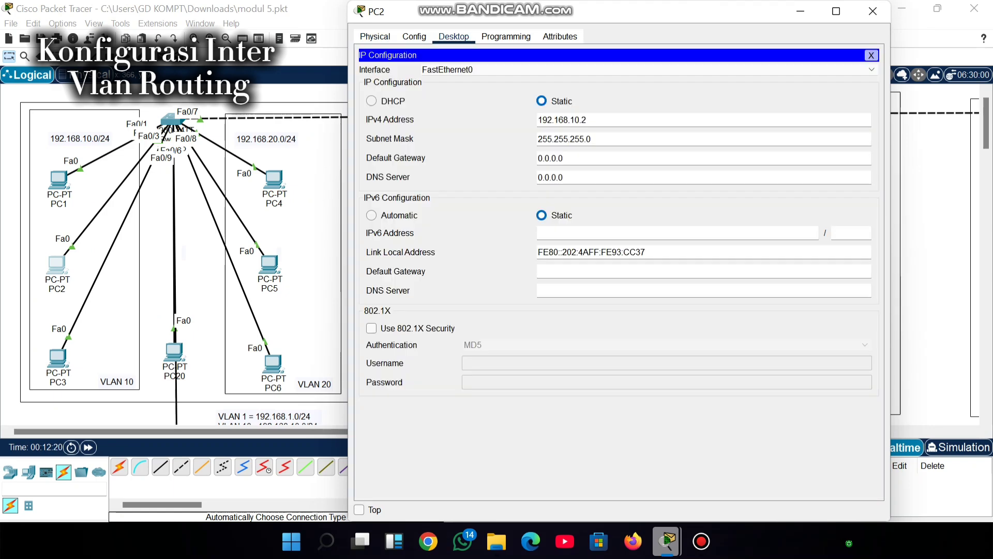
pyautogui.press('BackSpace')
pyautogui.press('BackSpace')
pyautogui.press('BackSpace')
pyautogui.press('BackSpace')
pyautogui.press('BackSpace')
pyautogui.press('BackSpace')
pyautogui.press('BackSpace')
pyautogui.write('192.116')
pyautogui.press('BackSpace')
pyautogui.press('BackSpace')
pyautogui.write('68.10.1')
pyautogui.click(872, 12)
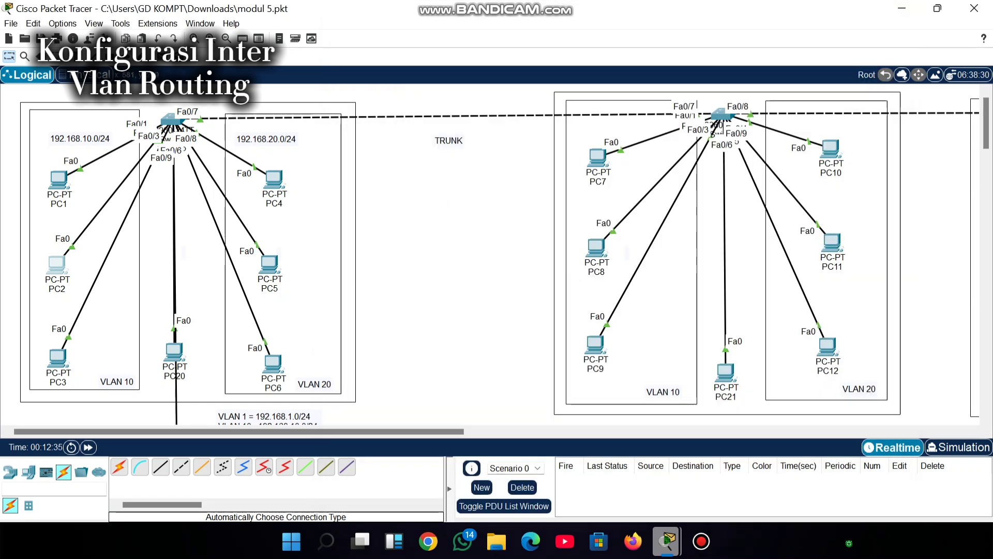
# Open PC3's IP configuration, set its default gateway to 192.168.10.1 and close the window.
pyautogui.click(58, 358)
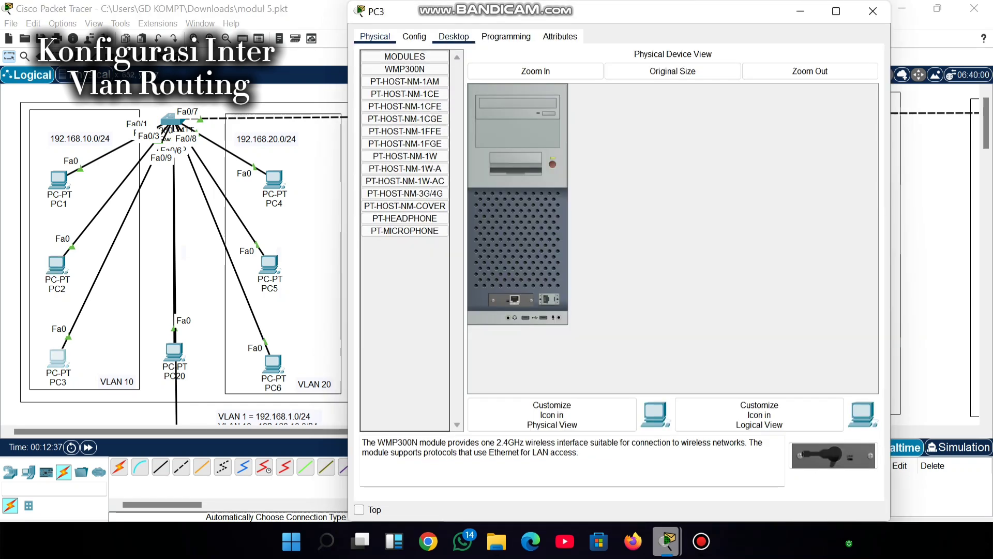
pyautogui.click(454, 36)
pyautogui.click(406, 80)
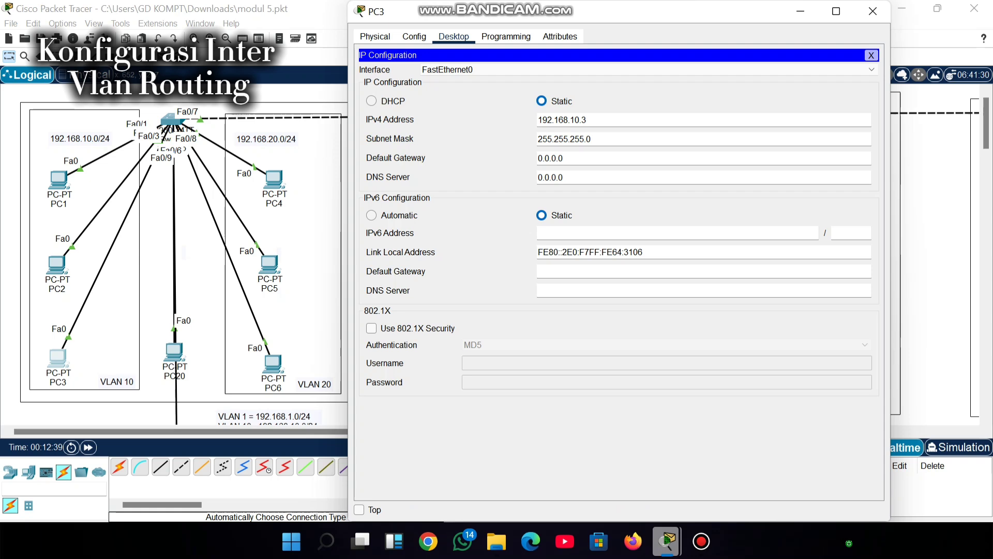
pyautogui.doubleClick(539, 158)
pyautogui.write('192.')
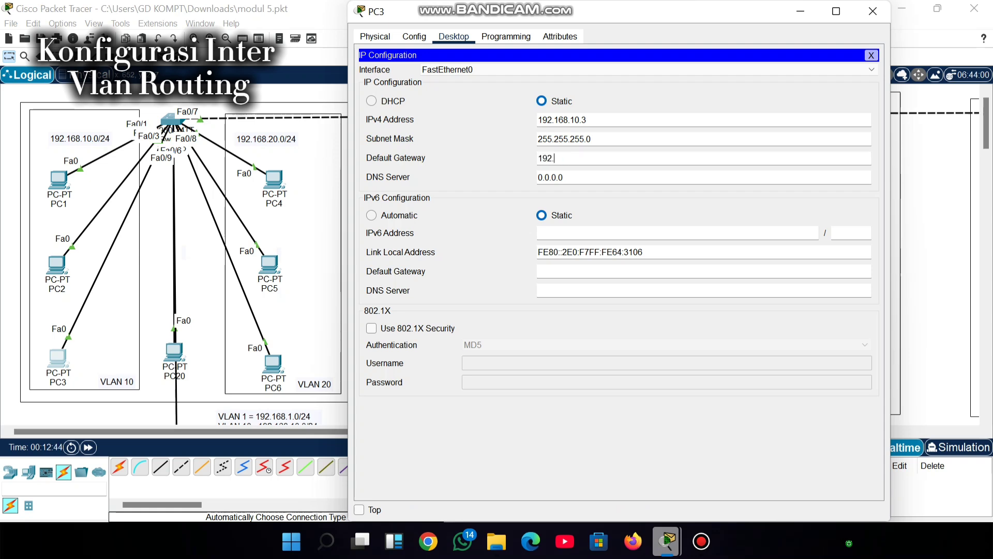
pyautogui.write('168.10.1')
pyautogui.click(873, 11)
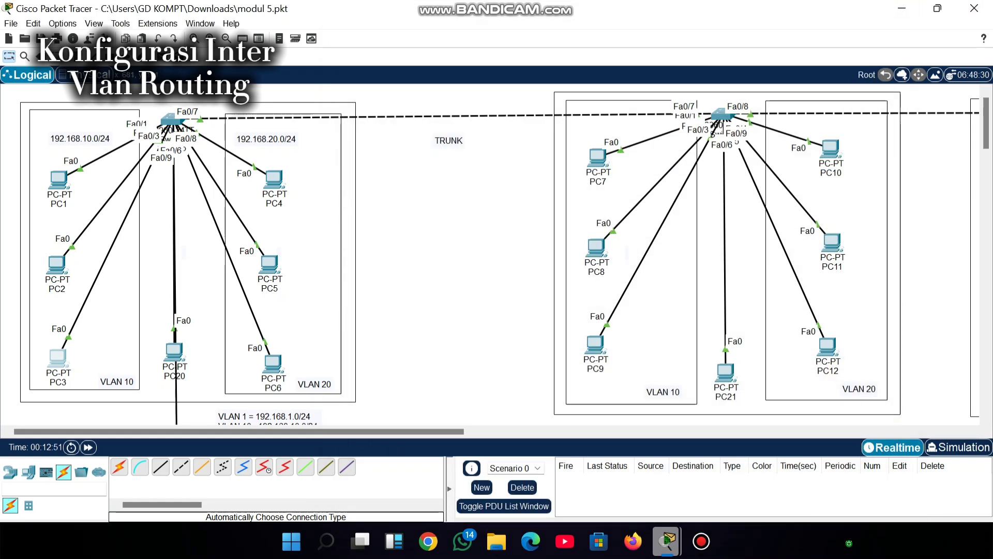
# Set PC4's default gateway to 192.168.20.1 in its IP configuration and copy that address before closing the window.
pyautogui.click(274, 180)
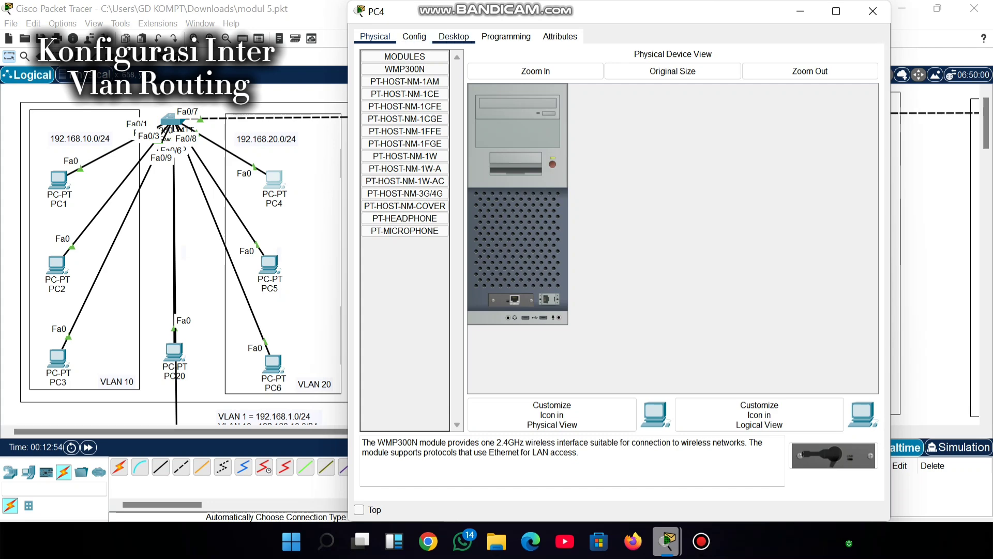
pyautogui.click(454, 36)
pyautogui.click(410, 78)
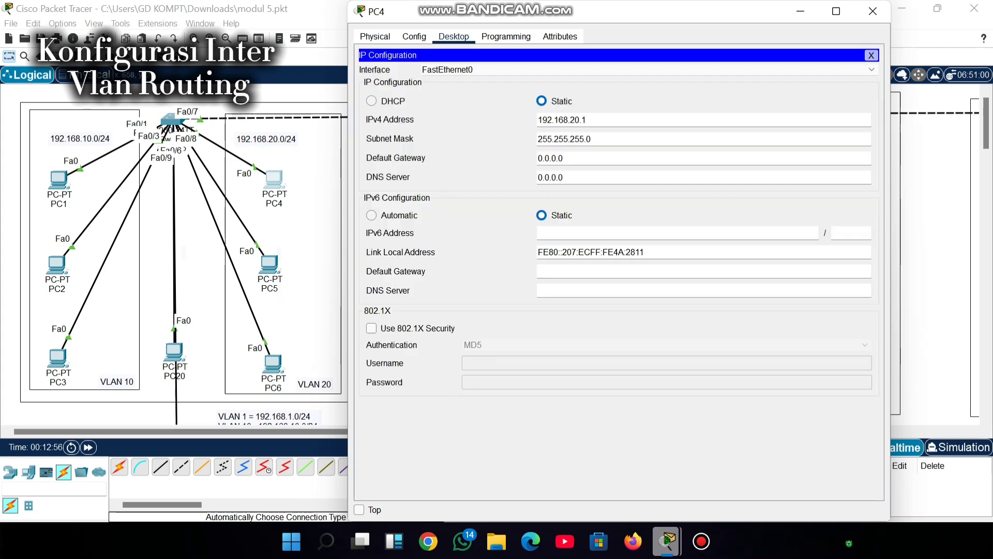
pyautogui.click(538, 158)
pyautogui.write('19')
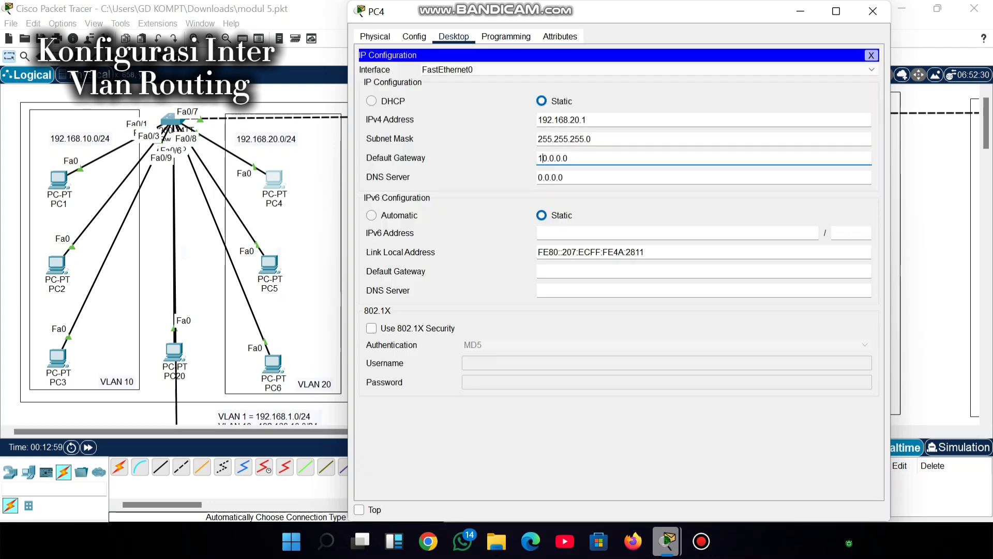
pyautogui.hotkey('ctrl', 'a')
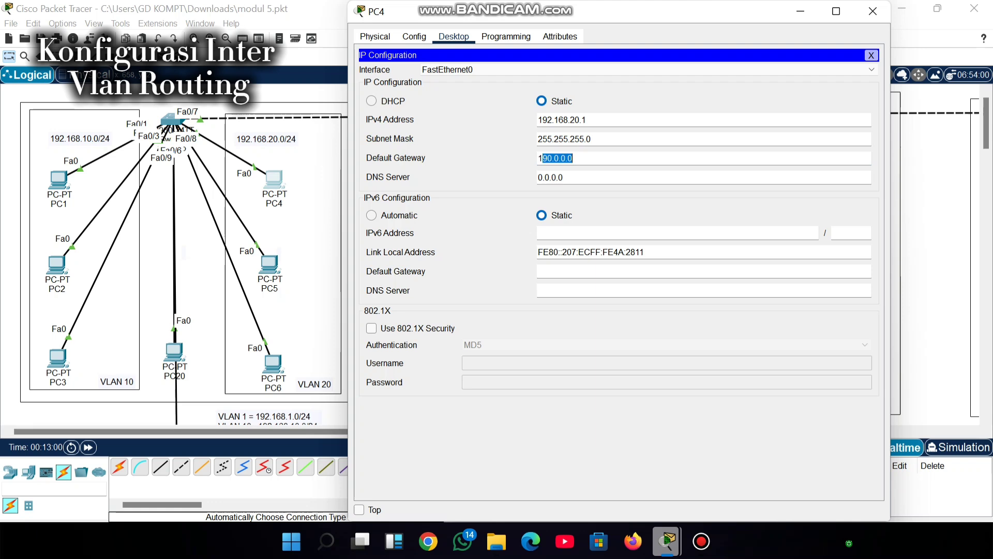
pyautogui.write('192.168.20.1')
pyautogui.hotkey('shift', 'Home')
pyautogui.hotkey('ctrl', 'c')
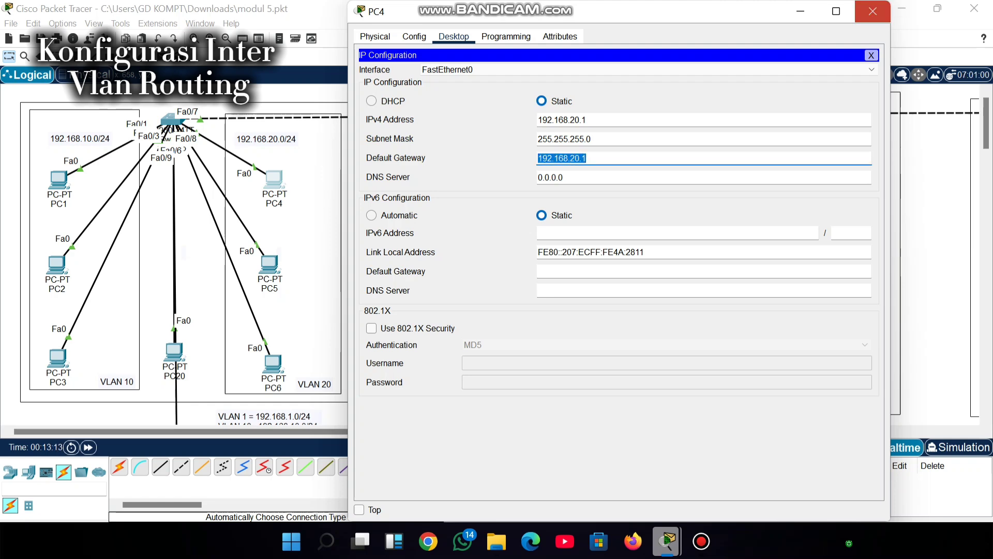
pyautogui.click(873, 11)
# Paste the copied gateway 192.168.20.1 as PC5's default gateway in its IP configuration and close the window.
pyautogui.click(269, 264)
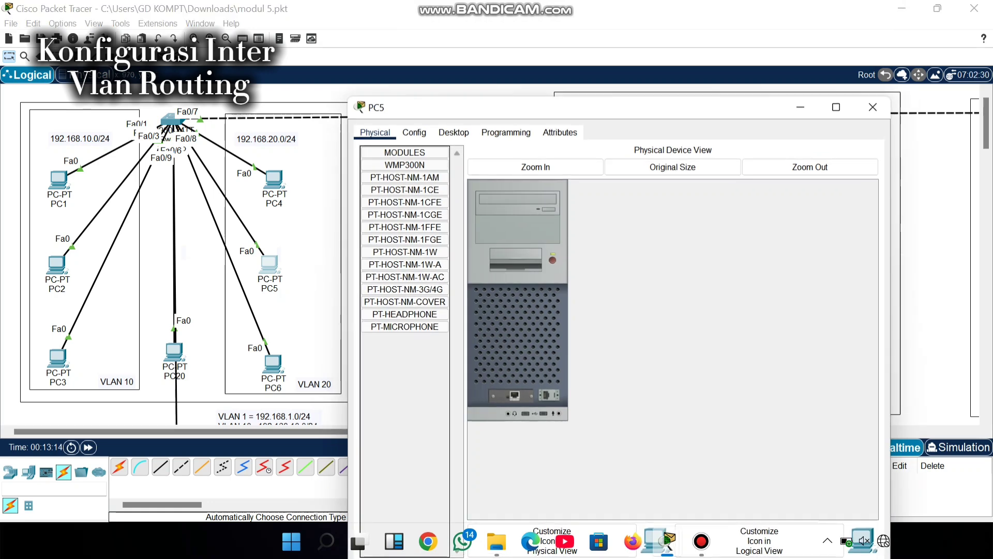
pyautogui.click(454, 133)
pyautogui.click(411, 176)
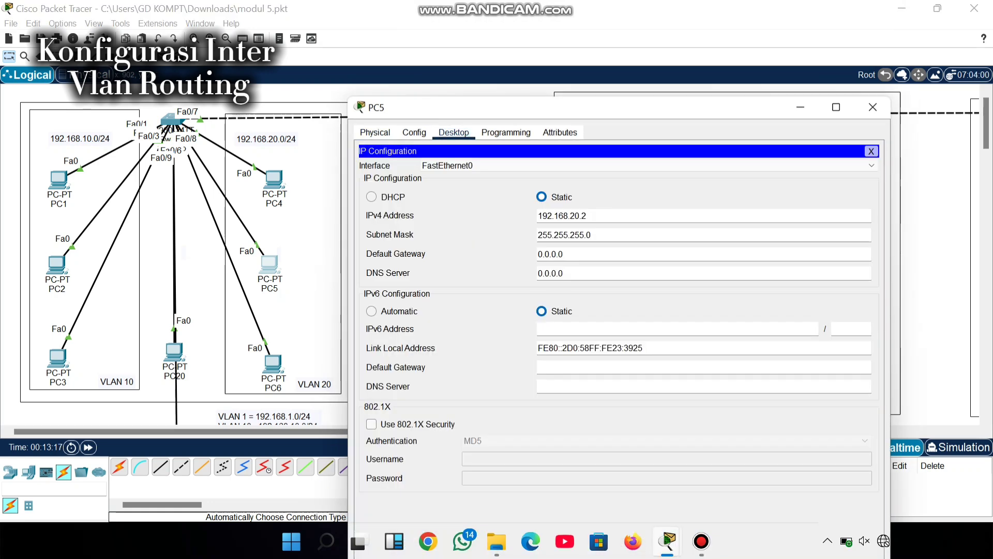
pyautogui.moveTo(564, 254)
pyautogui.mouseDown()
pyautogui.moveTo(536, 254)
pyautogui.moveTo(565, 254)
pyautogui.mouseUp()
pyautogui.press('BackSpace')
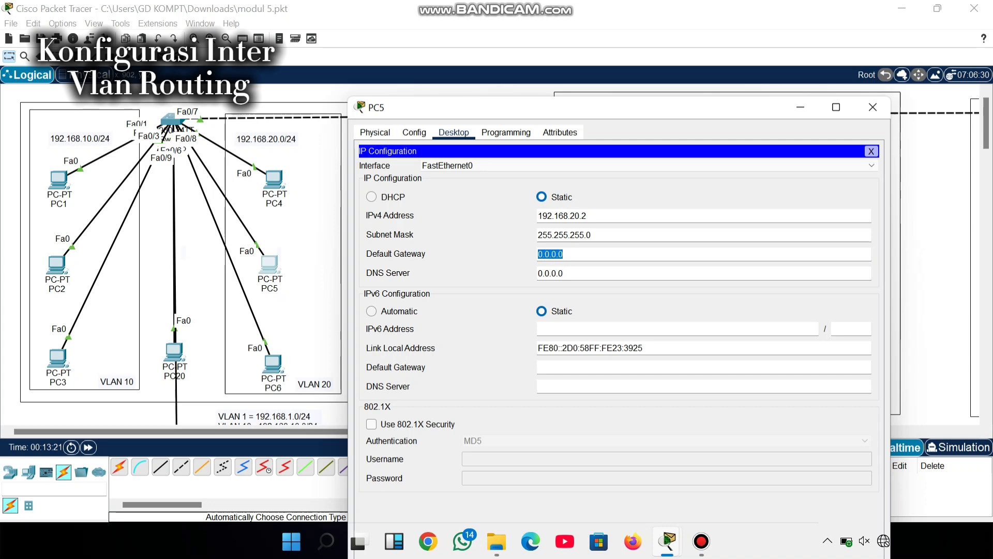
pyautogui.hotkey('ctrl', 'v')
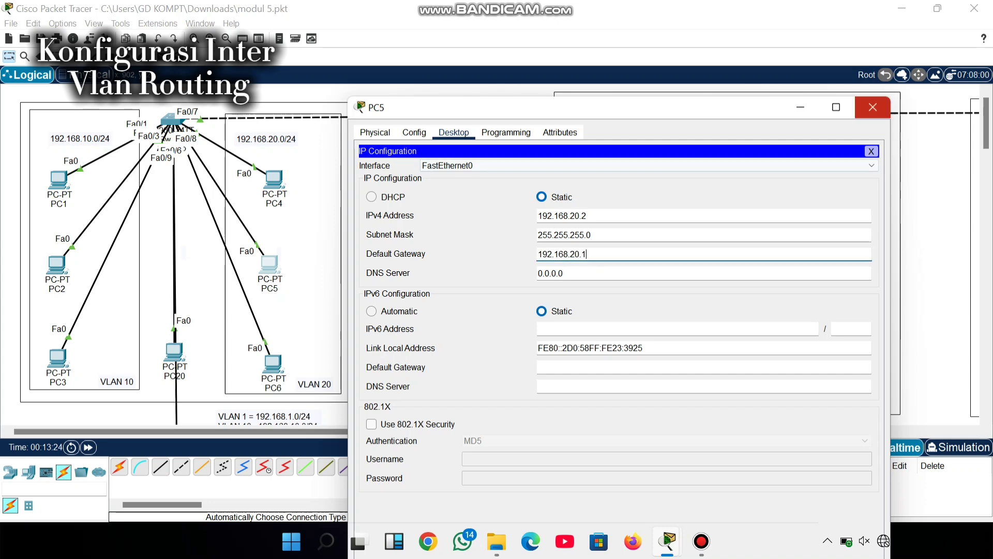
pyautogui.click(873, 107)
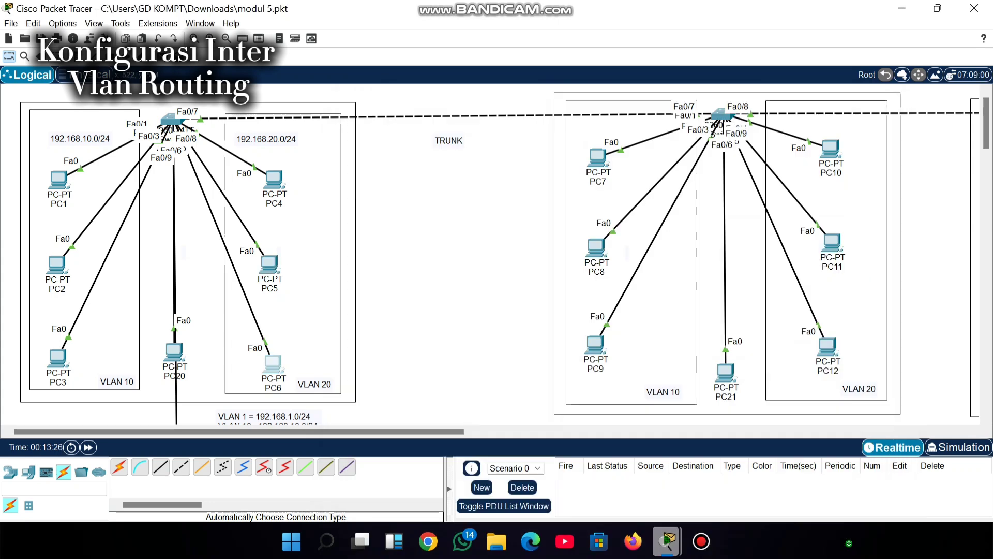
# Open PC6's IP configuration, set its default gateway to 192.168.20.1 and close the window.
pyautogui.click(272, 364)
pyautogui.click(453, 36)
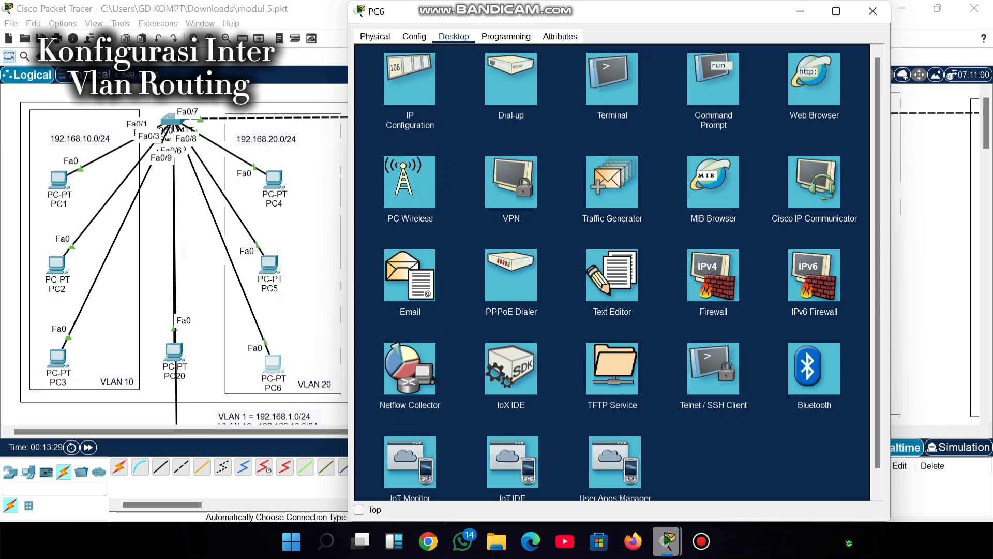
pyautogui.click(410, 82)
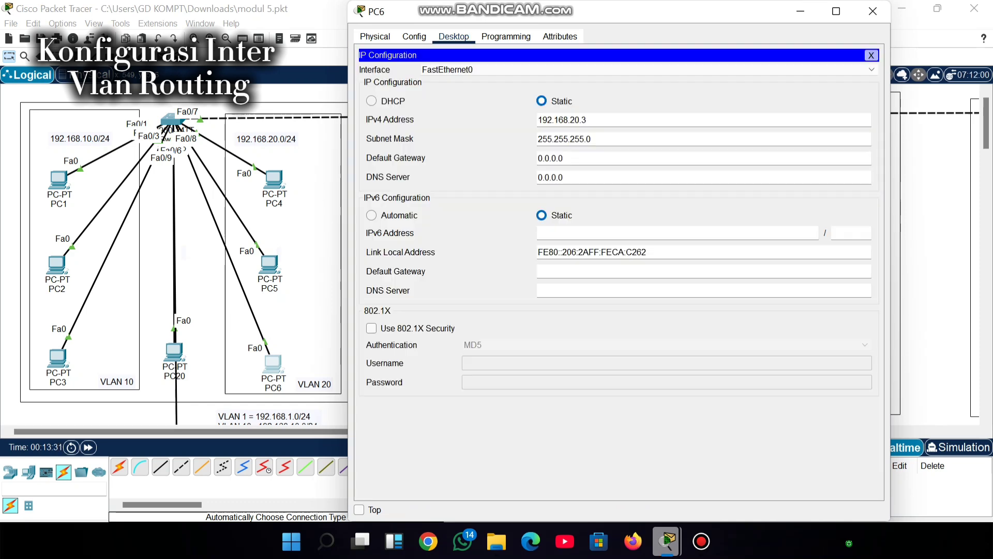
pyautogui.moveTo(538, 158); pyautogui.dragTo(563, 158)
pyautogui.write('192.168.20.1')
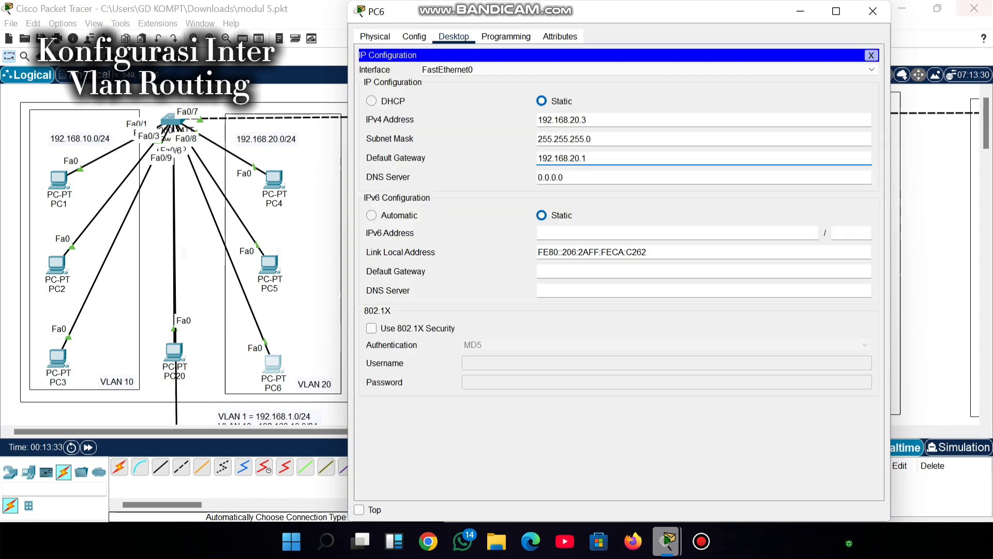
pyautogui.click(873, 11)
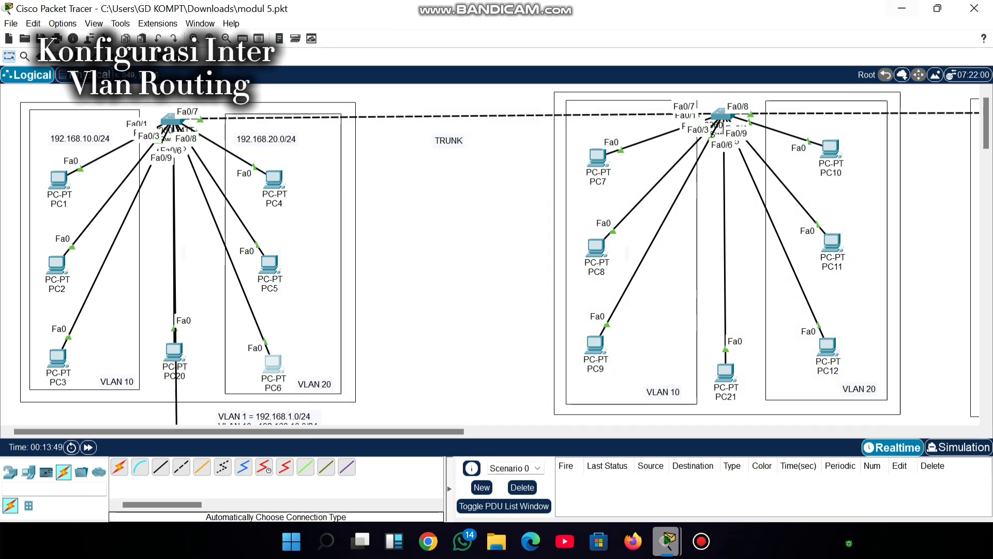
# Open Switch0's command line and enter global configuration mode with en and conf t.
pyautogui.scroll(-3, 499, 255)
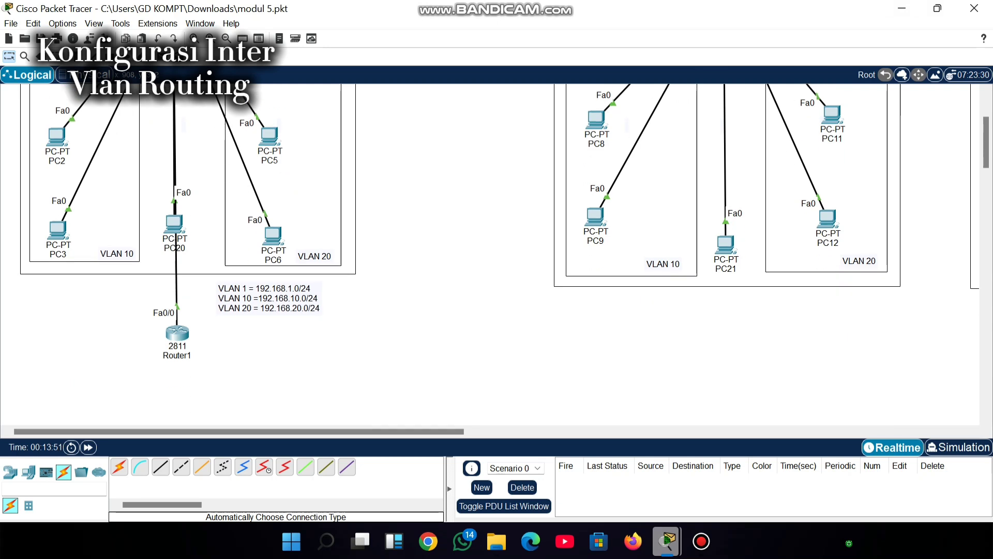
pyautogui.scroll(1, 500, 253)
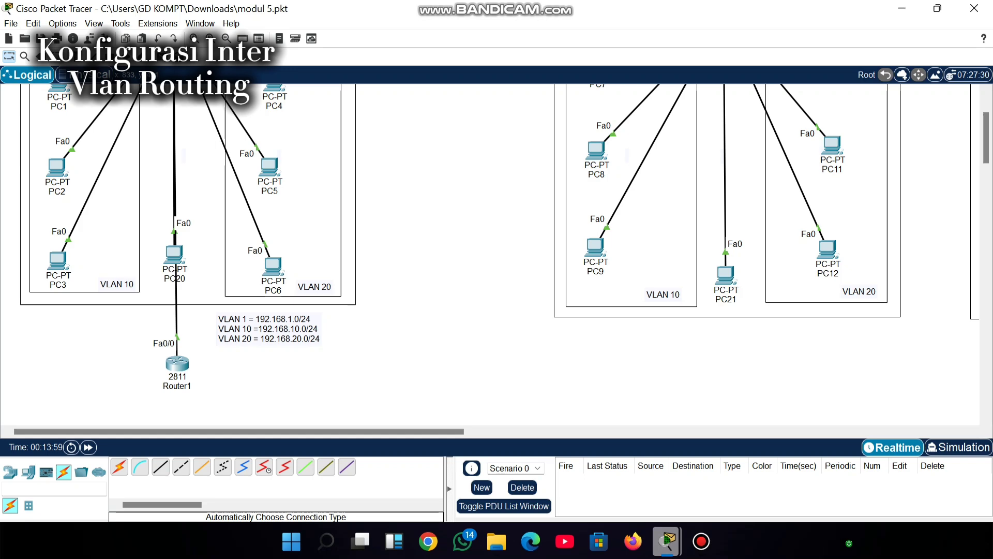
pyautogui.scroll(5, 500, 254)
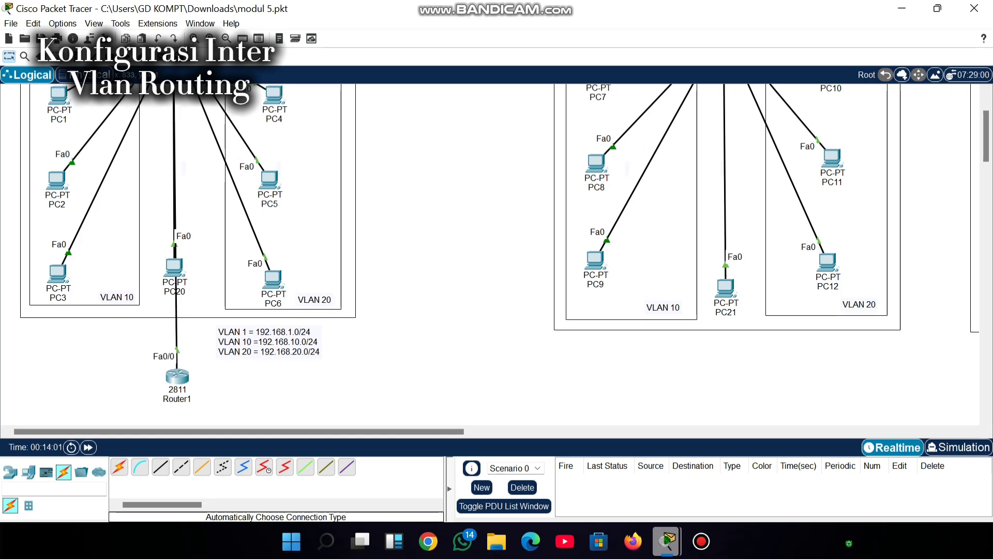
pyautogui.click(173, 120)
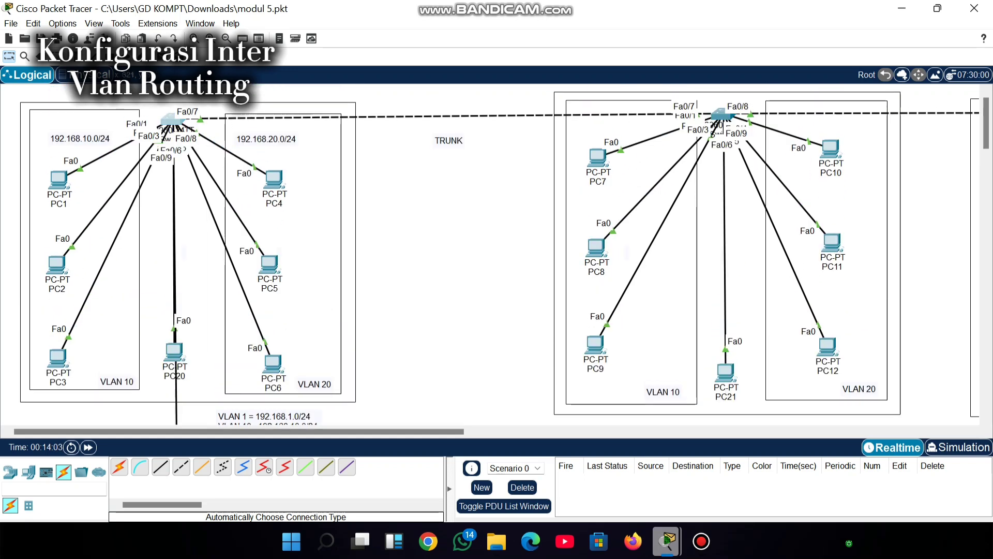
pyautogui.click(445, 36)
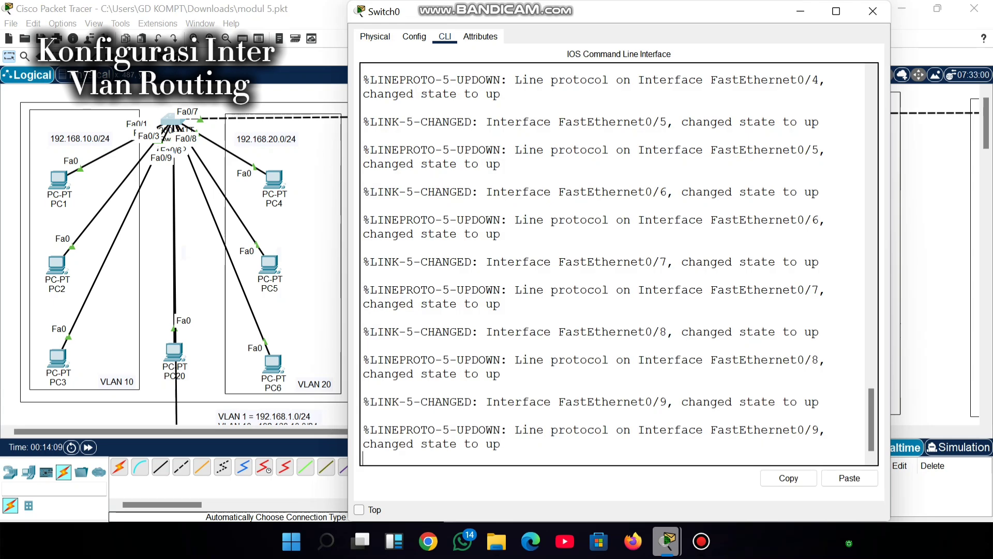
pyautogui.press('Return')
pyautogui.write('e')
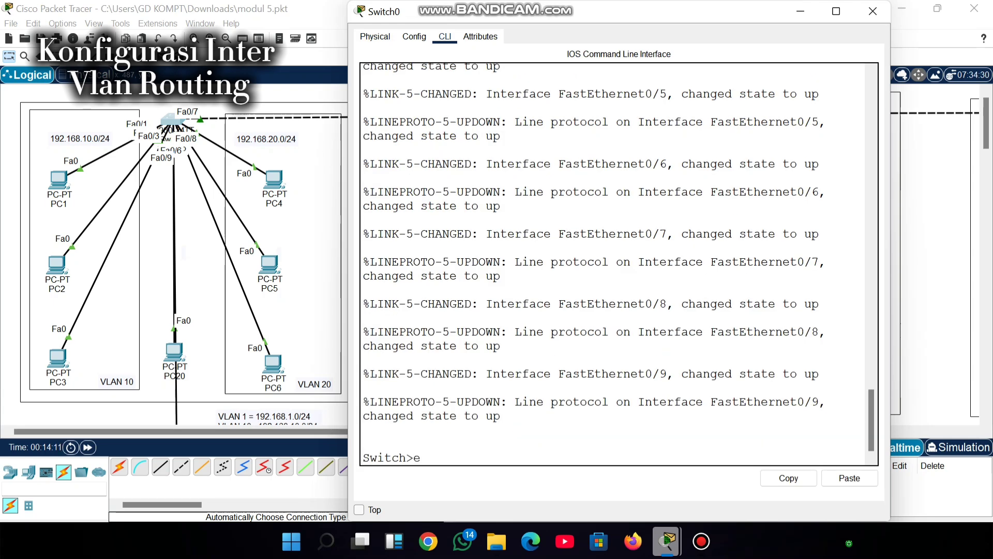
pyautogui.write('n')
pyautogui.press('Return')
pyautogui.write('con')
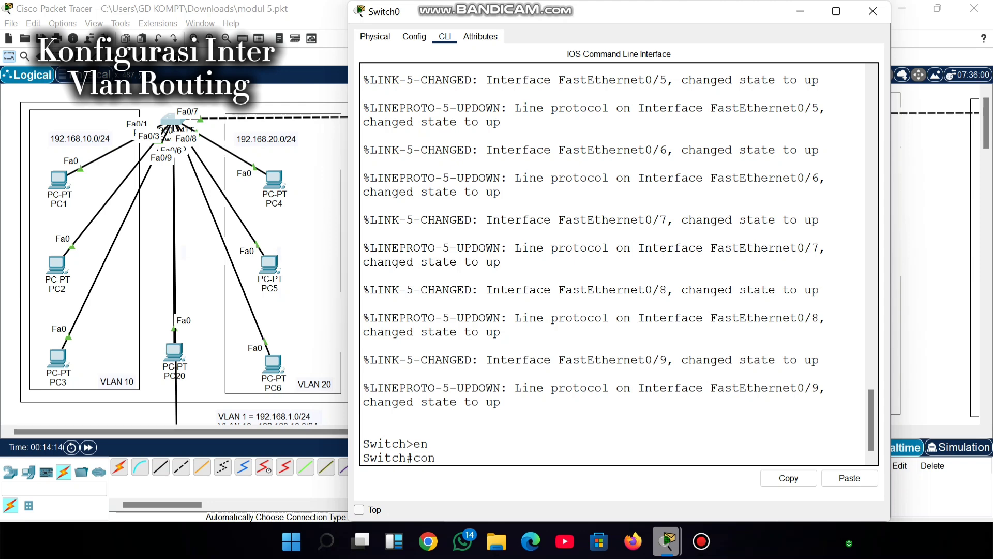
pyautogui.write('f t')
pyautogui.press('Return')
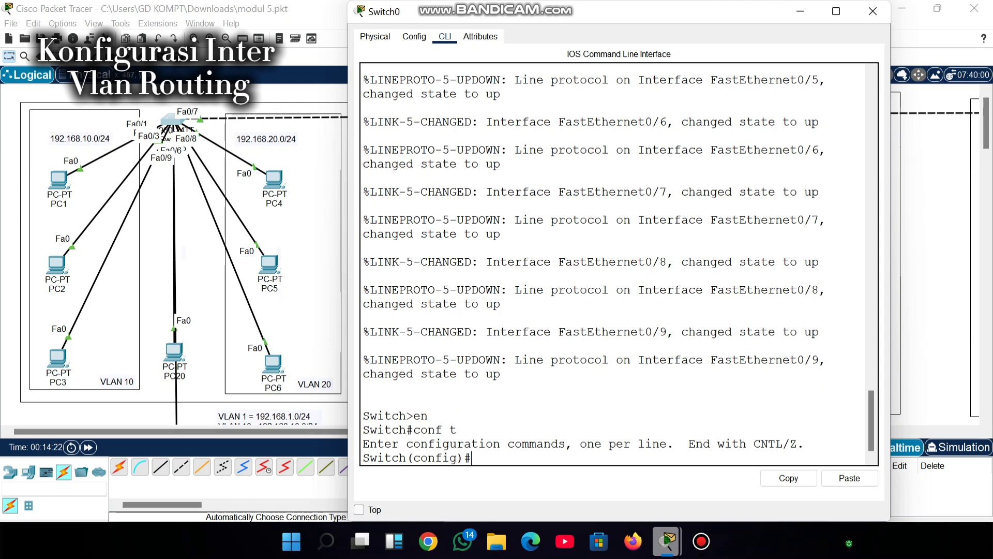
# Set Switch0's interface fa0/9 to trunk mode with switchport mode trunk and close the switch window.
pyautogui.write('interface fa0/9')
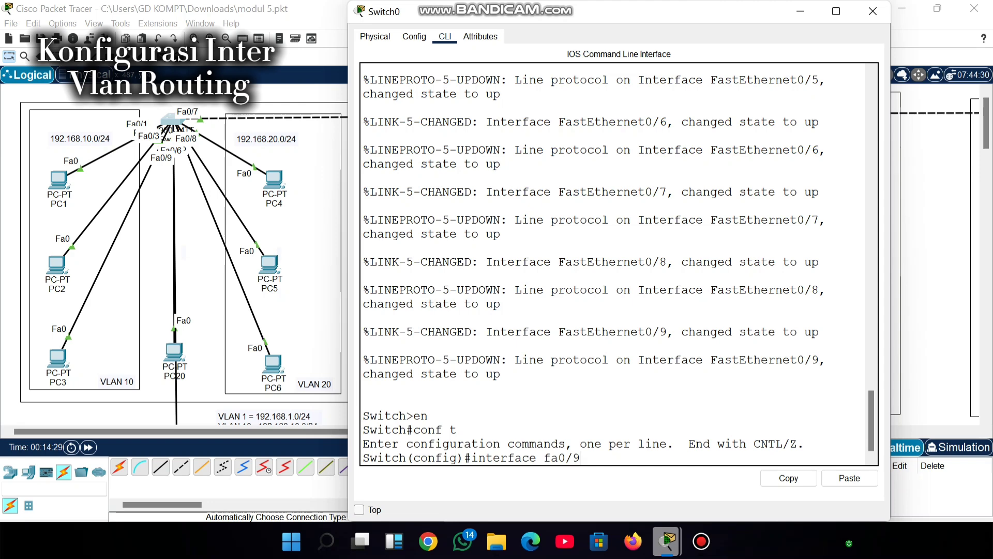
pyautogui.press('Return')
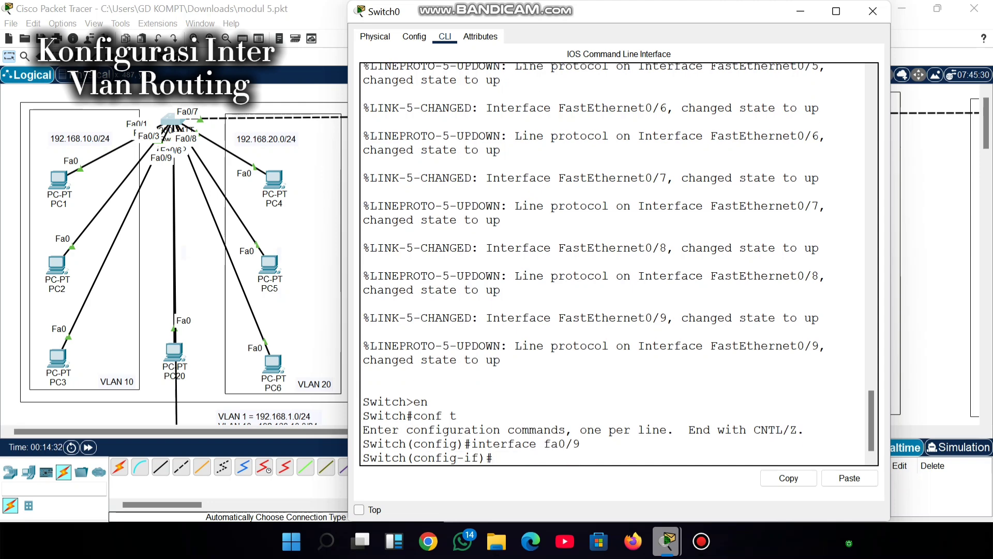
pyautogui.write('switchp')
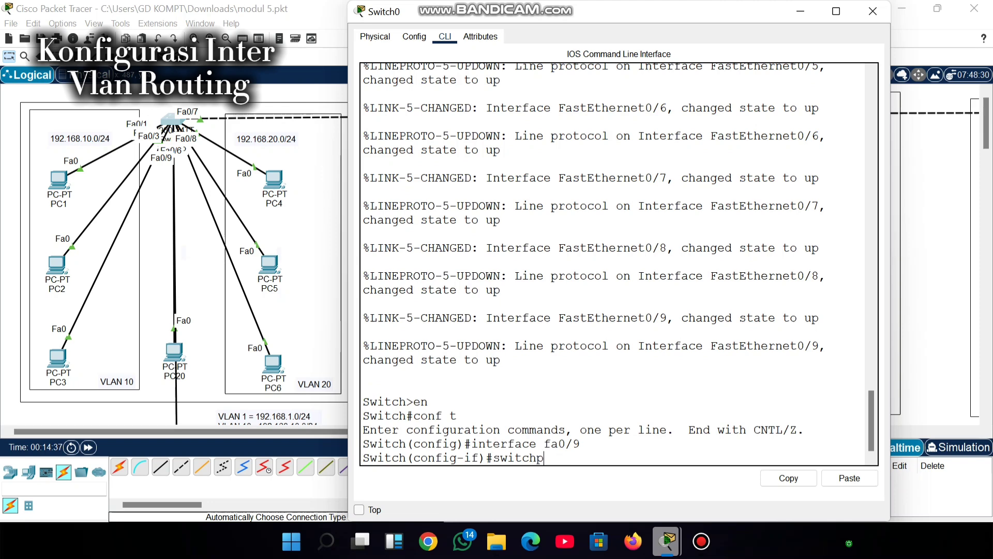
pyautogui.write('ort mode')
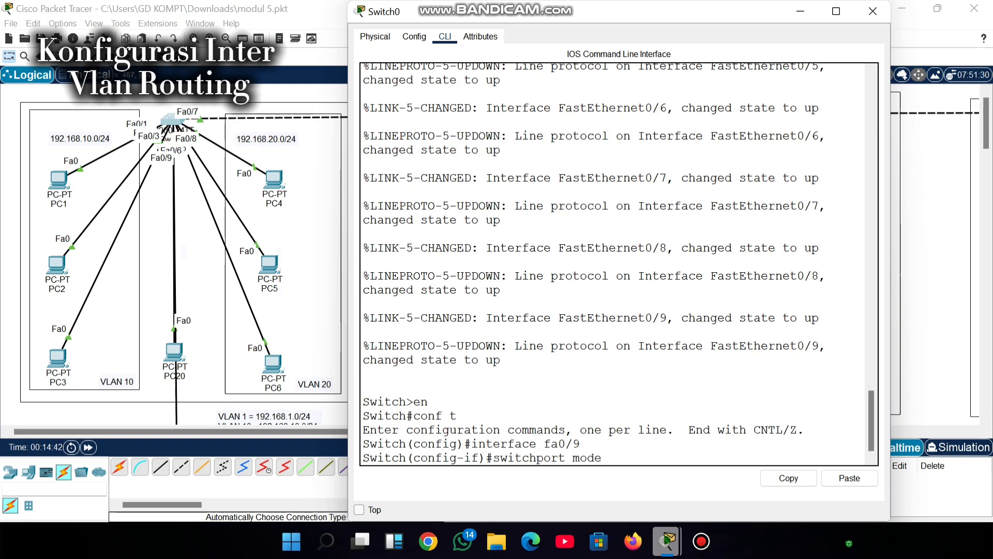
pyautogui.press('BackSpace')
pyautogui.press('BackSpace')
pyautogui.write('try')
pyautogui.press('BackSpace')
pyautogui.write('unk')
pyautogui.press('Return')
pyautogui.press('Return')
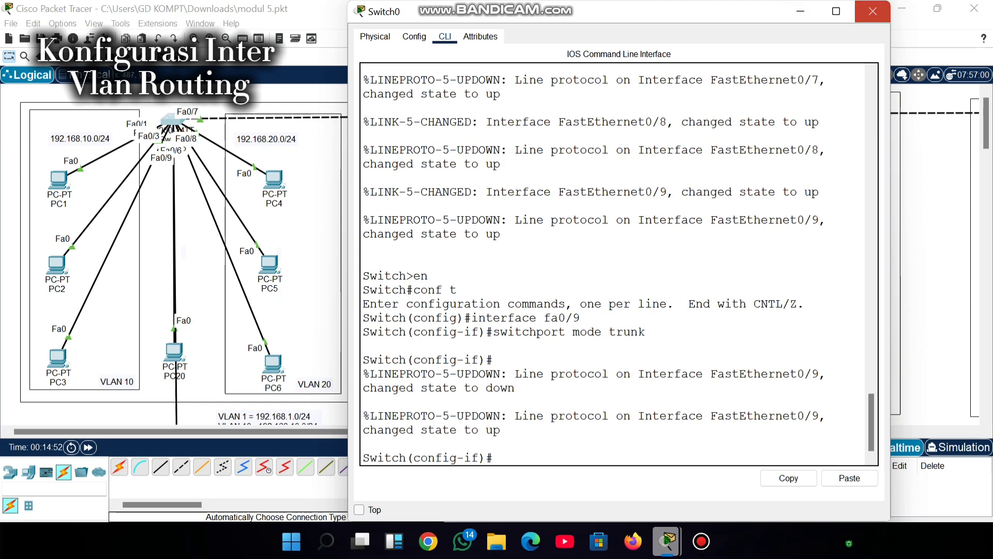
pyautogui.click(873, 11)
# Open PC1's IP configuration, set its IPv4 address to 192.168.10.50 and close the window.
pyautogui.click(58, 179)
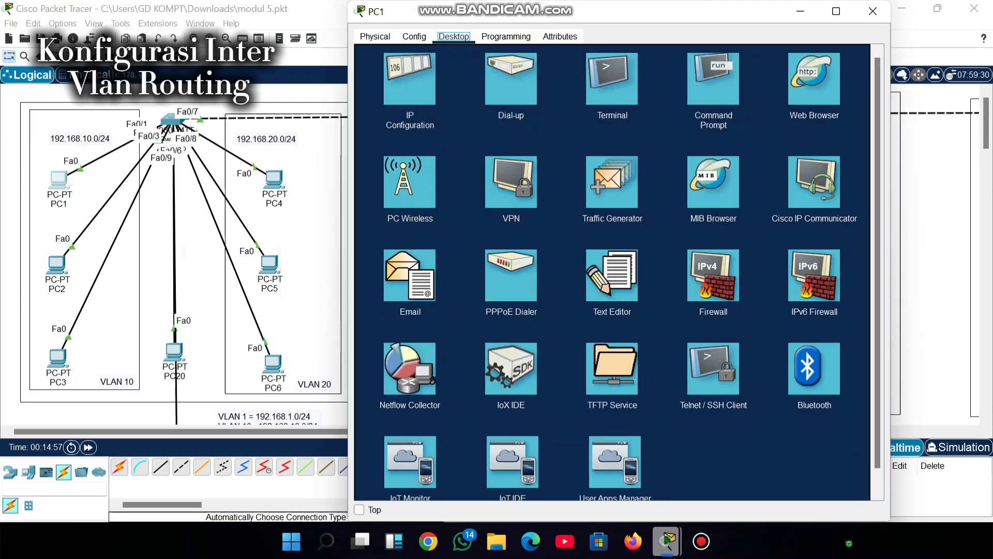
pyautogui.click(410, 79)
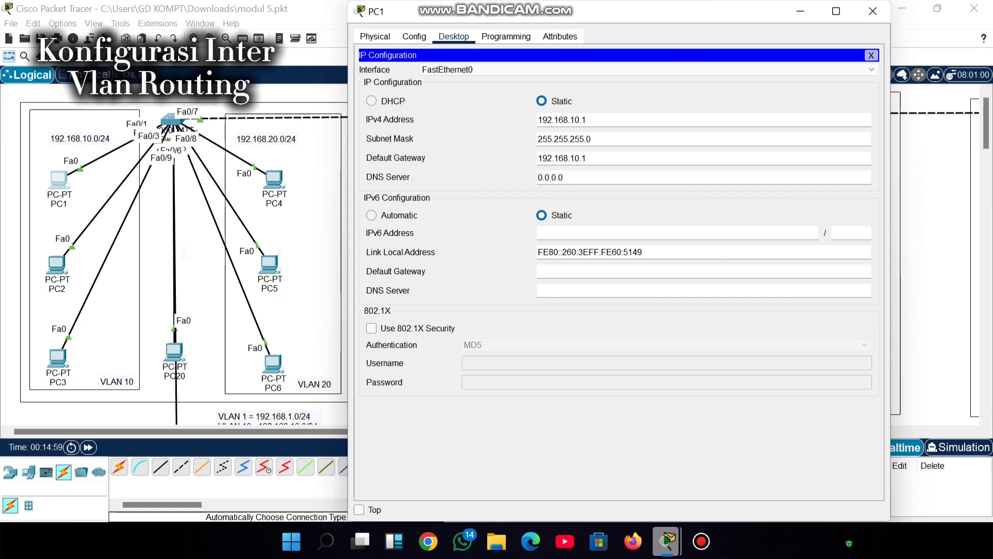
pyautogui.click(587, 159)
pyautogui.click(587, 120)
pyautogui.write('50')
pyautogui.click(873, 11)
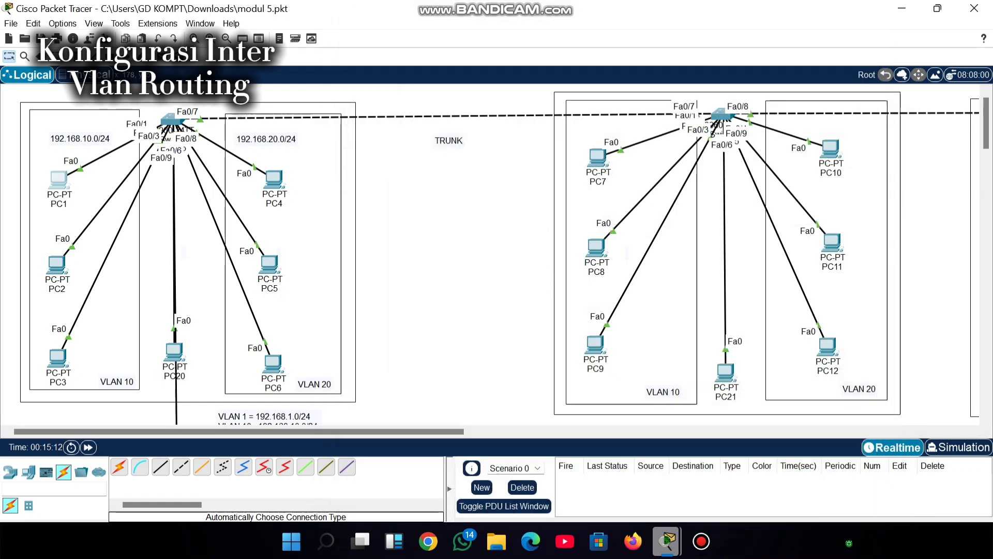
# Open PC4's IP configuration, set its IPv4 address to 192.168.20.50 and close the window.
pyautogui.click(275, 179)
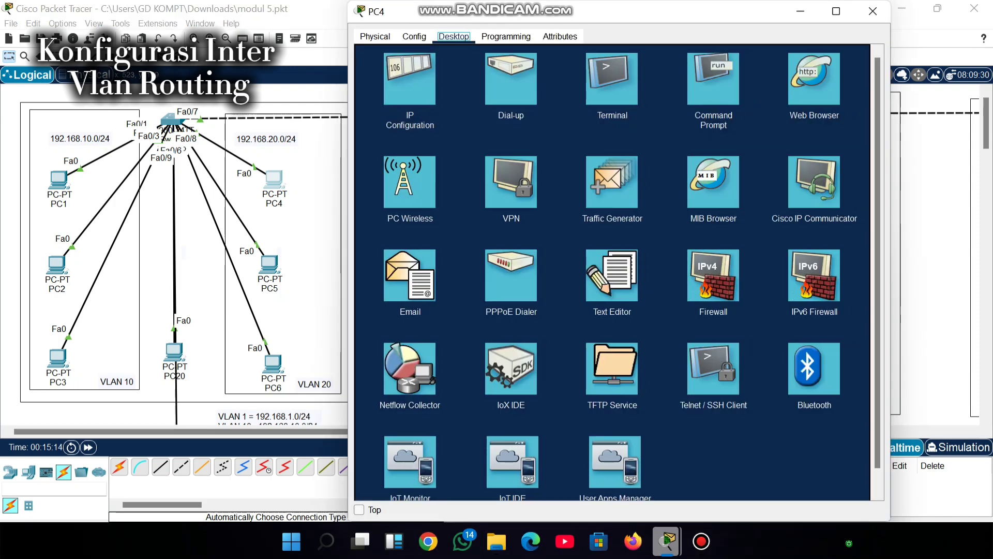
pyautogui.click(409, 78)
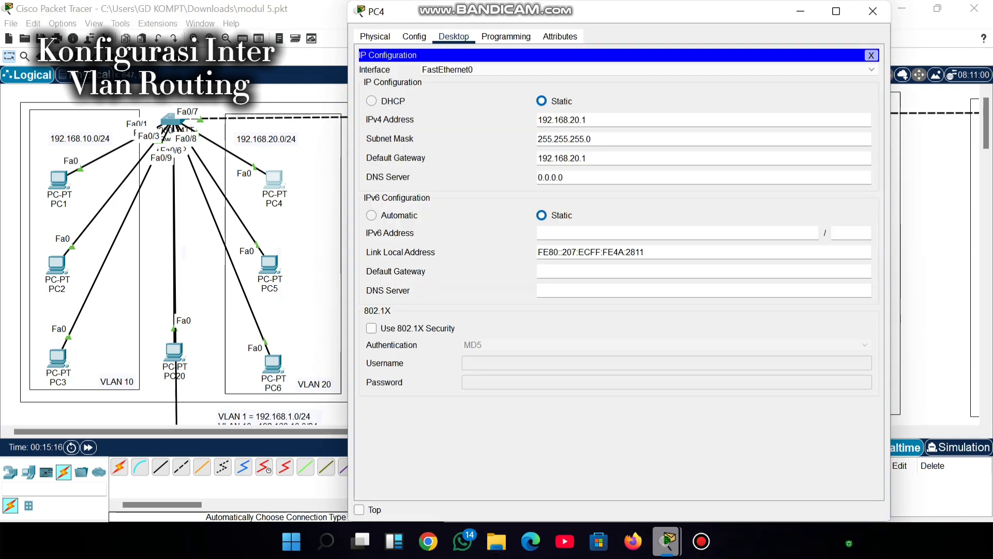
pyautogui.write('50')
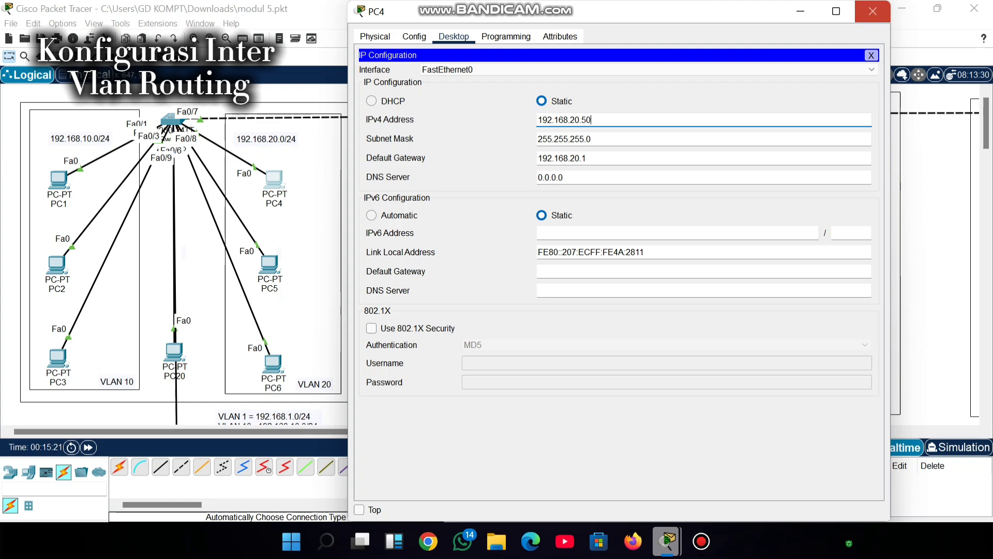
pyautogui.click(873, 11)
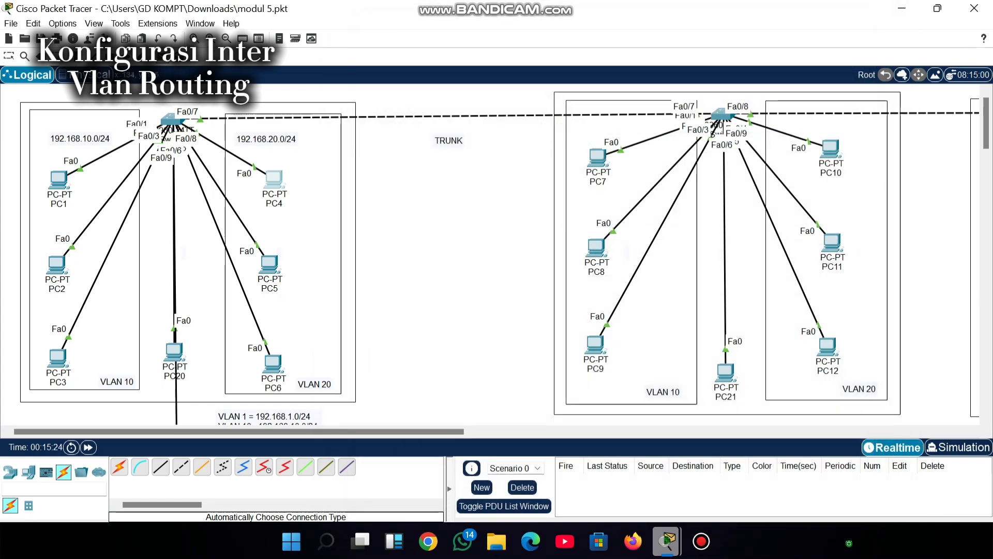
# Test connectivity between the VLANs by sending a simple PDU from PC1 to PC4 twice.
pyautogui.click(274, 179)
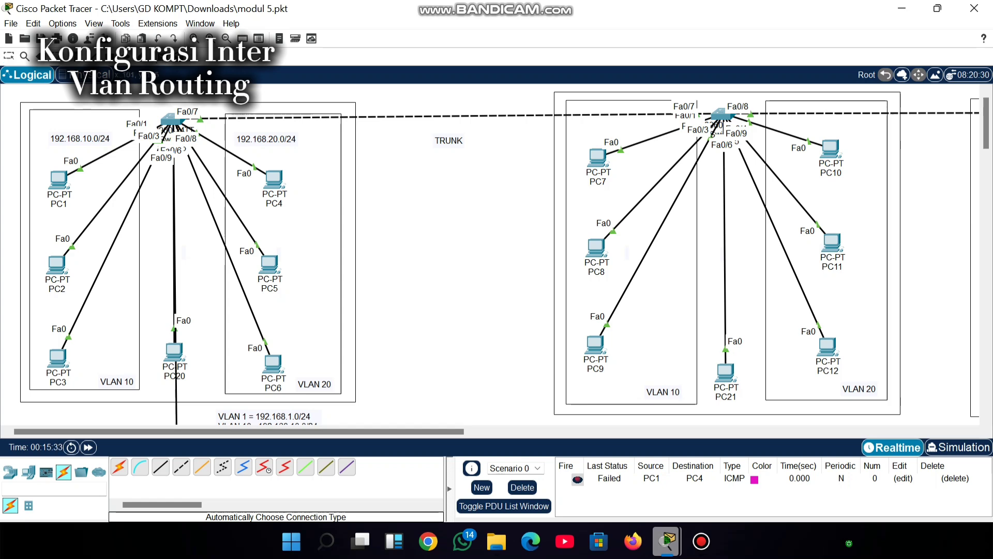
pyautogui.click(59, 181)
pyautogui.click(274, 179)
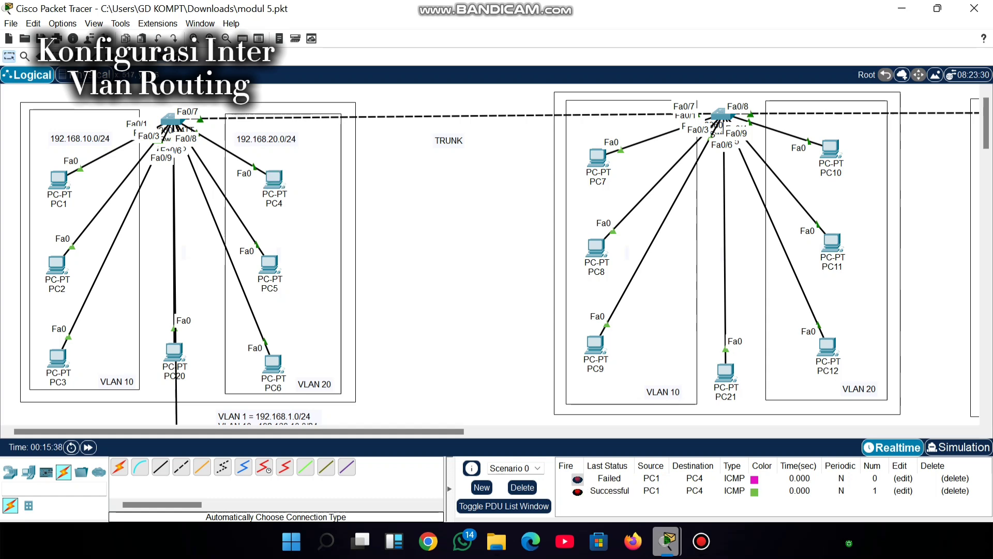
# Send a simple PDU from PC2 to PC5 twice and check the status entries in the PDU list.
pyautogui.press('p')
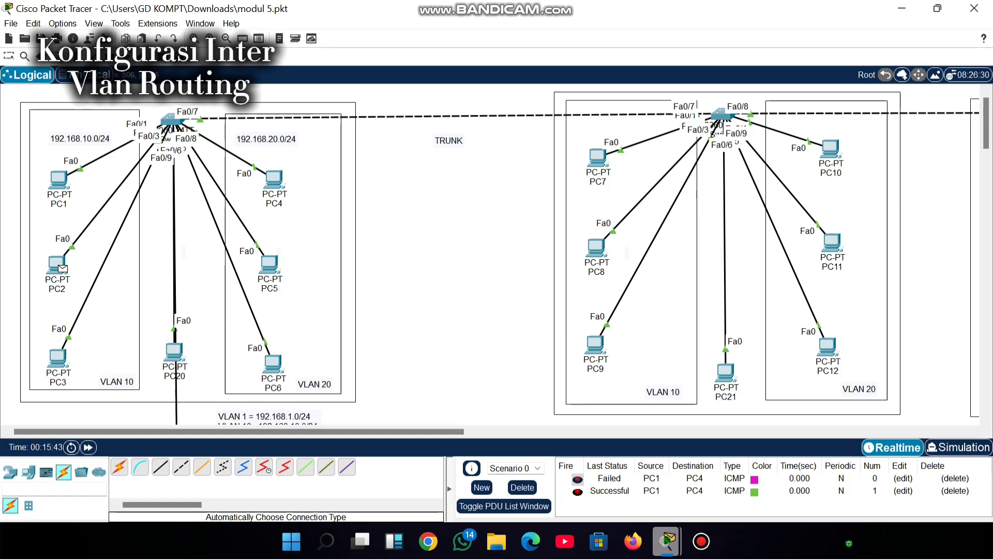
pyautogui.click(63, 267)
pyautogui.click(269, 264)
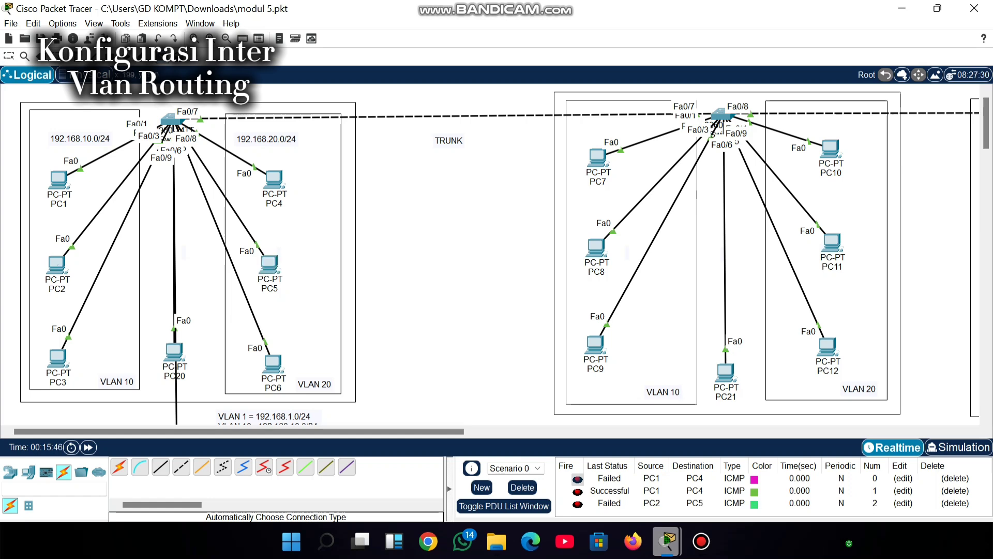
pyautogui.click(57, 265)
pyautogui.click(269, 265)
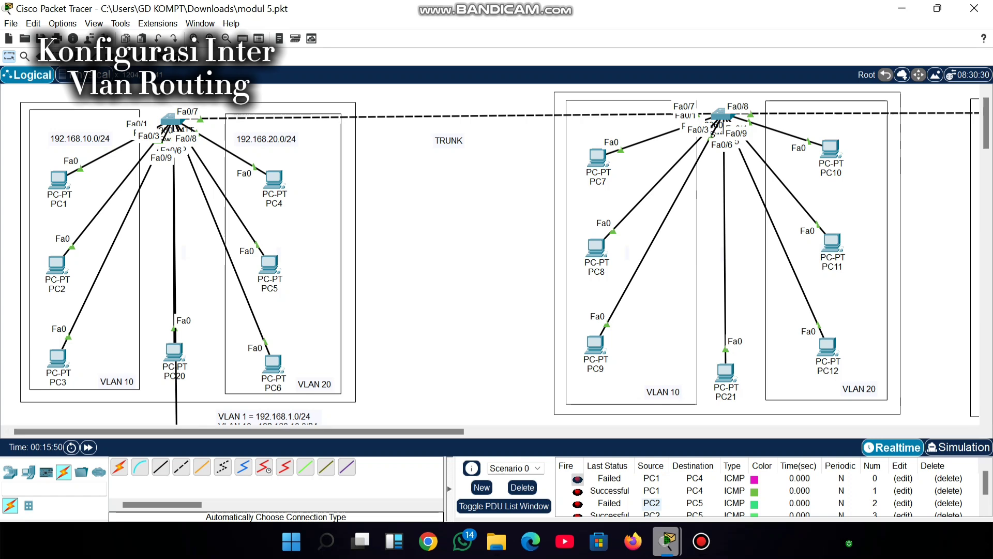
pyautogui.scroll(-1, 652, 503)
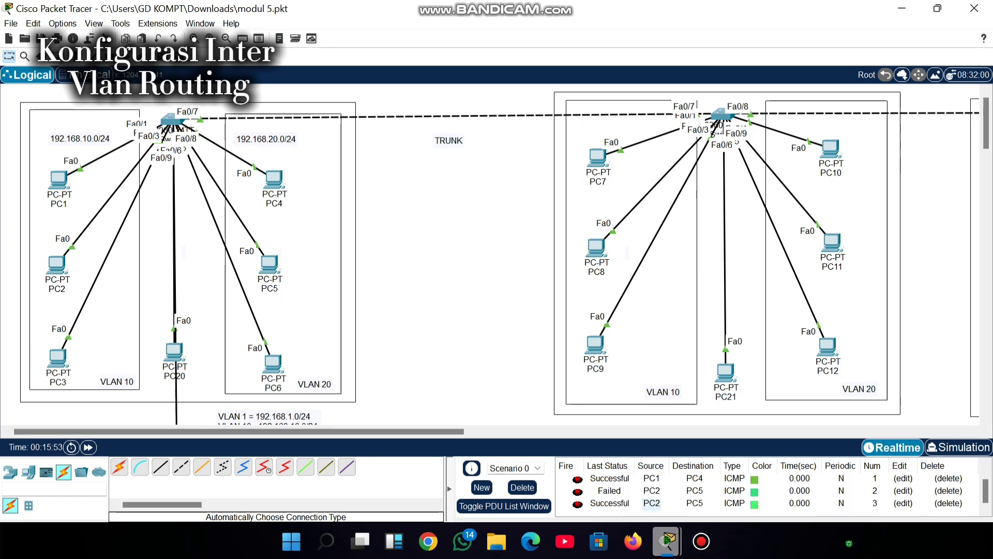
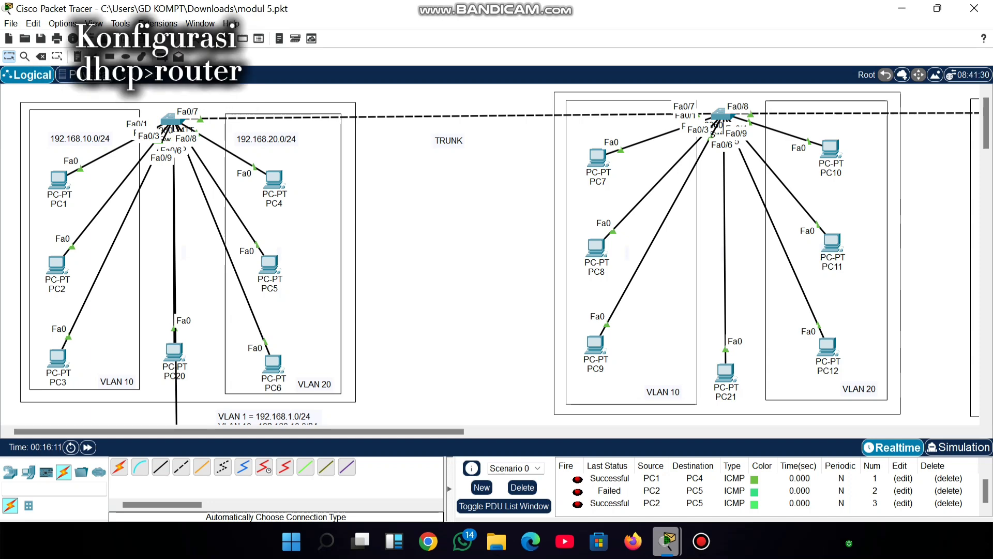
# Delete the scenario holding the test PDUs and return to Router1's command line.
pyautogui.scroll(-5, 497, 254)
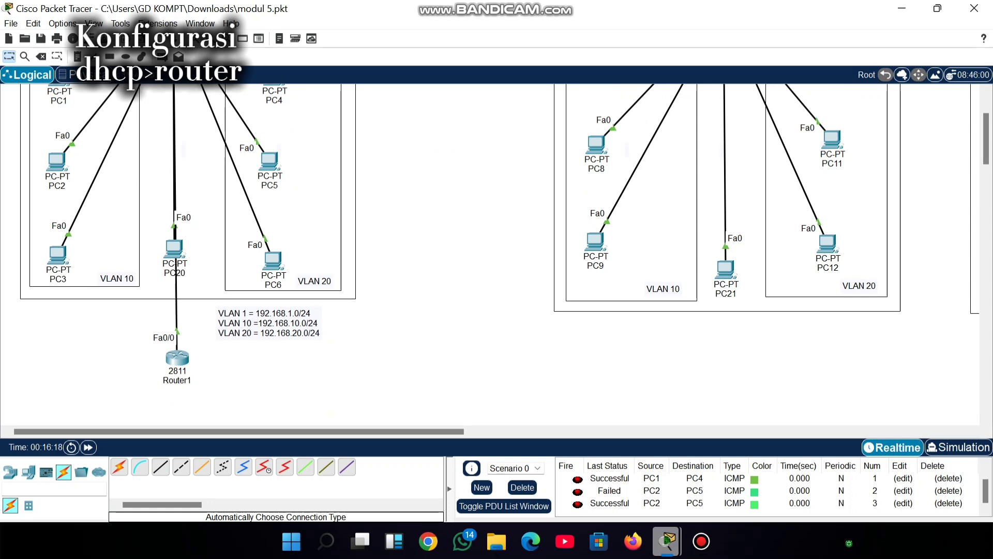
pyautogui.click(522, 487)
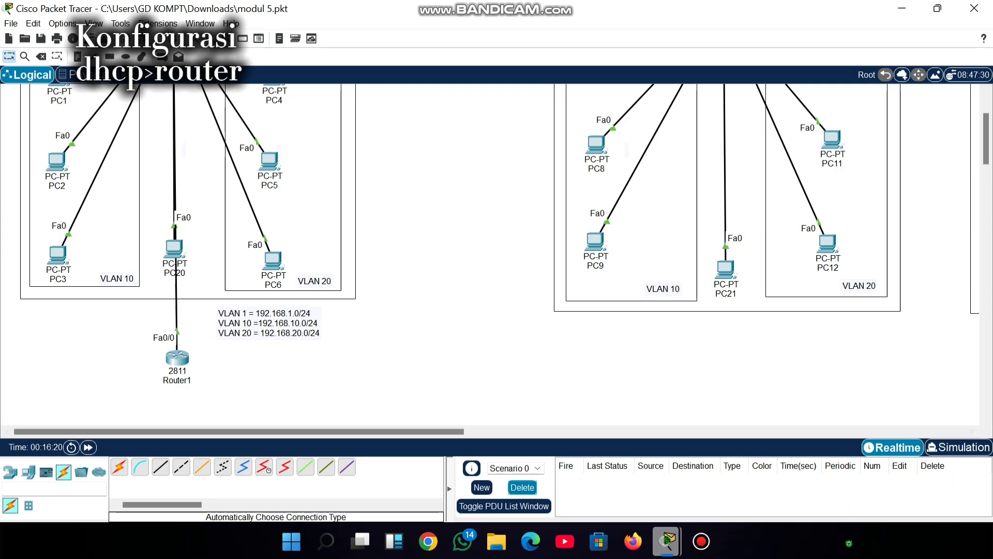
pyautogui.hotkey('alt', 'Tab')
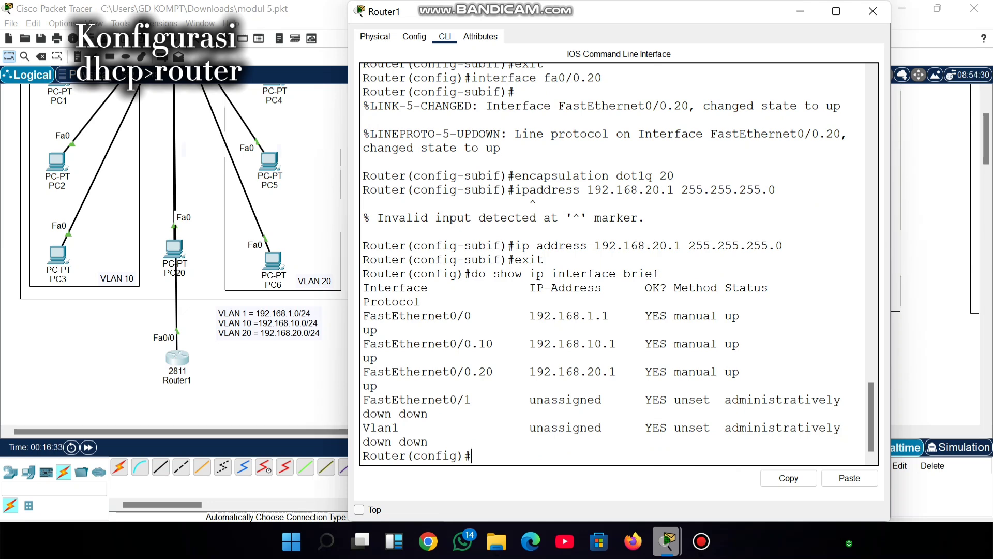
# Try to create a DHCP pool on Router1 with the command ip dhcp pool VLAN 10.
pyautogui.write('ip')
pyautogui.write(' d')
pyautogui.write('hc[')
pyautogui.write('p p')
pyautogui.write('ool V')
pyautogui.write('LAN 10')
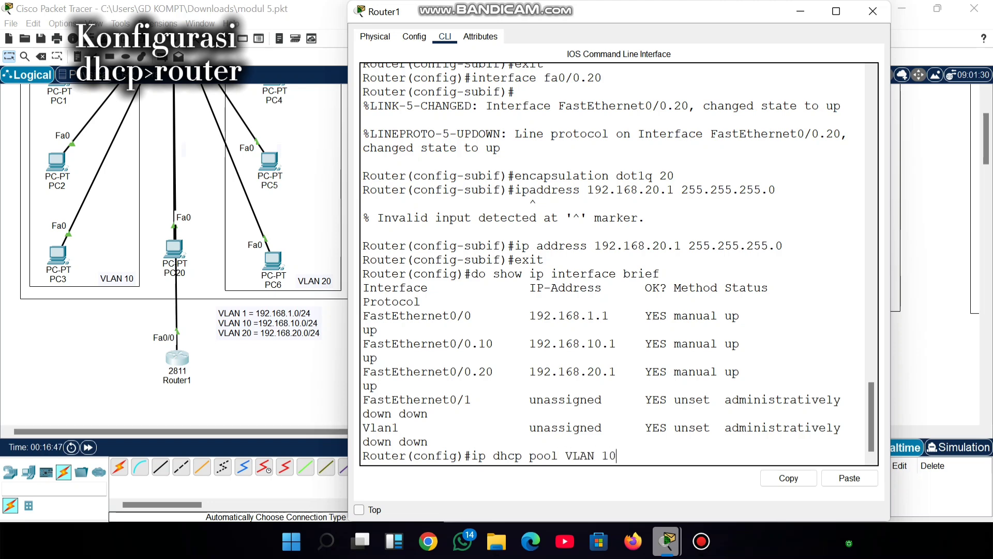
pyautogui.press('Return')
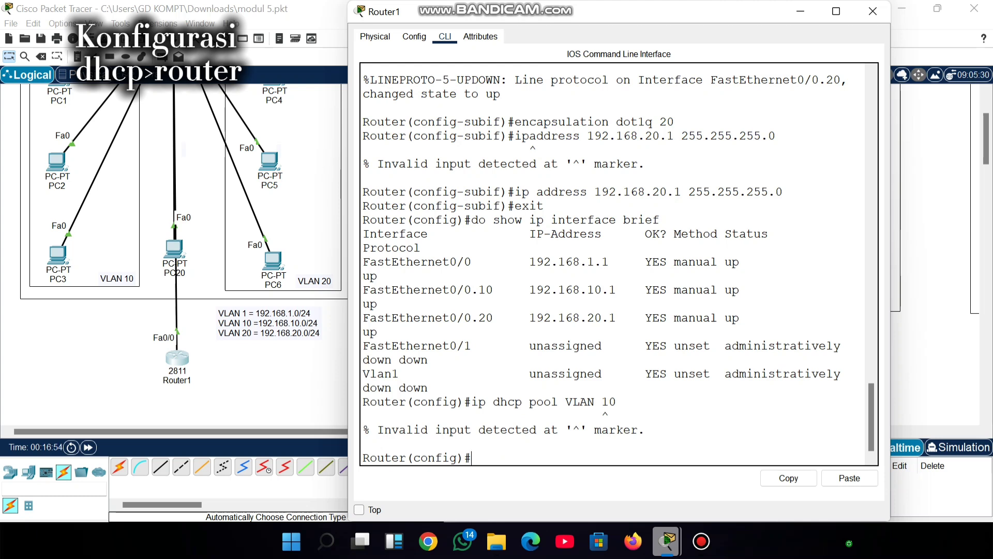
# Create the DHCP pool VLAN10 on Router1, writing the pool name without a space.
pyautogui.press('Up')
pyautogui.press('BackSpace')
pyautogui.press('BackSpace')
pyautogui.press('BackSpace')
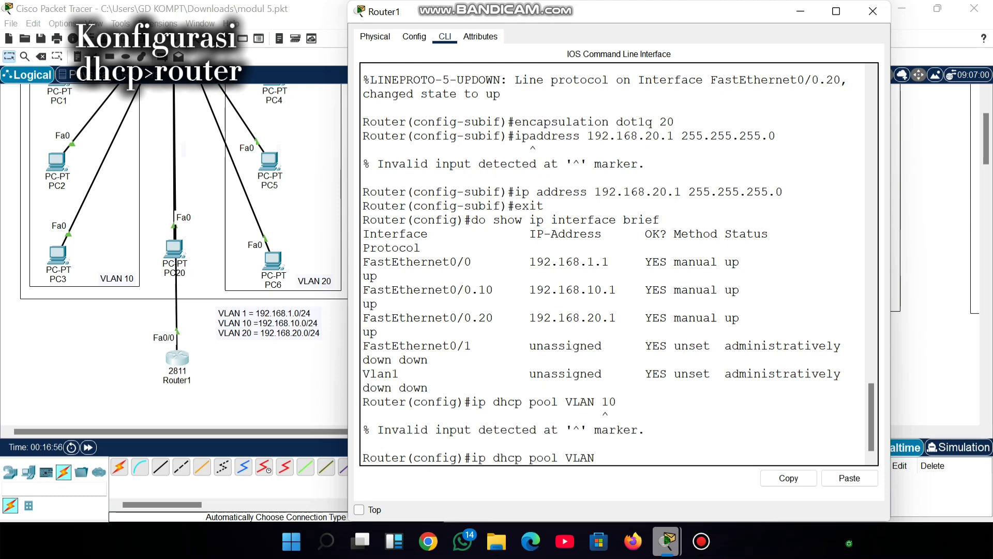
pyautogui.write('10')
pyautogui.press('Return')
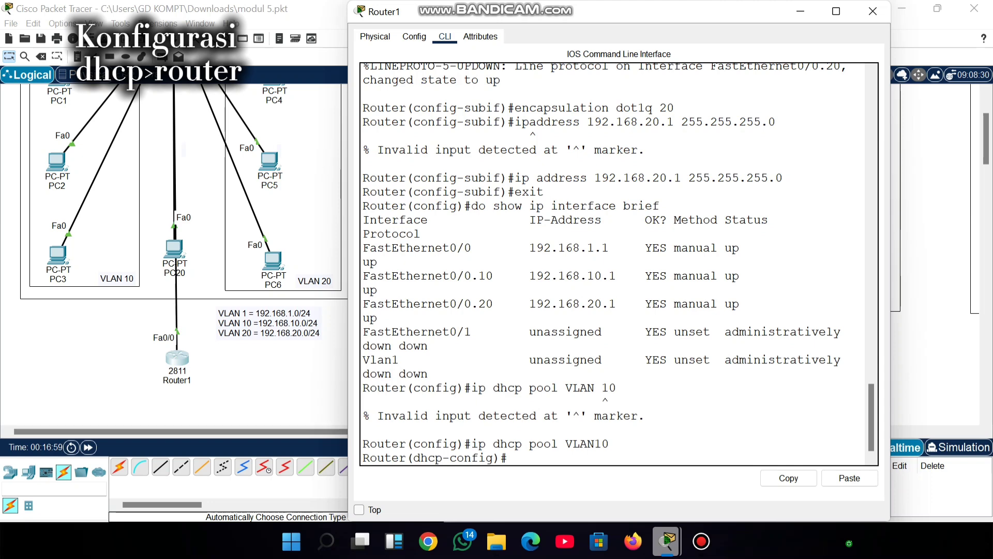
# Set the VLAN10 pool's network to 192.168.10.0 255.255.255.0 and its default router to 192.168.10.1.
pyautogui.write('network 192.168.1')
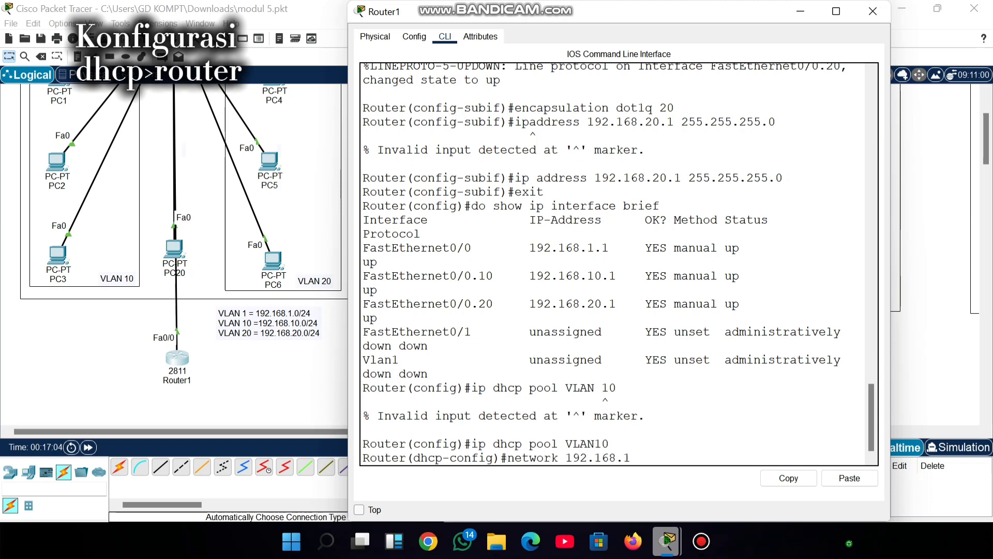
pyautogui.write('0.0')
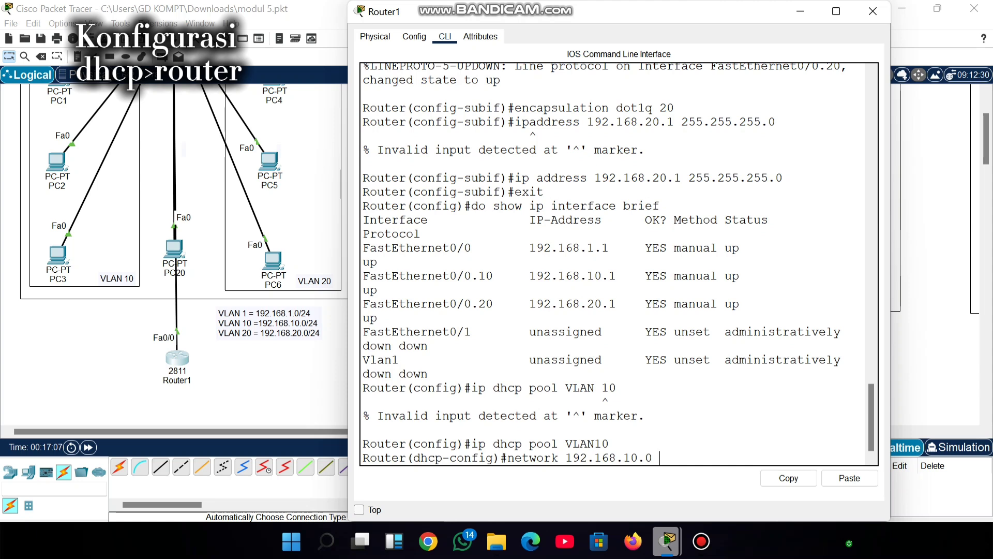
pyautogui.write(' 255.255.255.0')
pyautogui.press('Return')
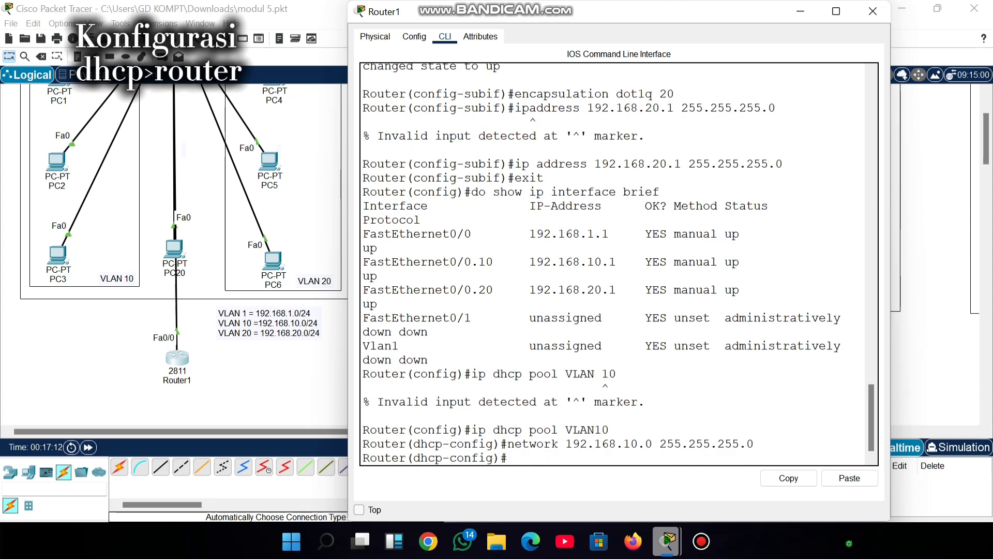
pyautogui.write('default-router ')
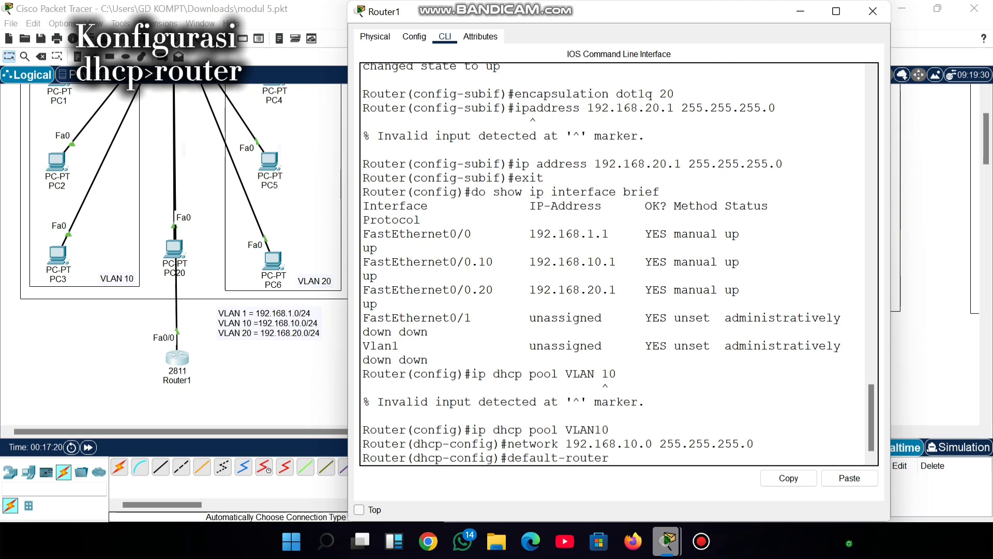
pyautogui.write('192.168.10.1')
pyautogui.press('Return')
# Try to assign the VLAN10 pool's DNS server with the command dns server 8.8.8.8.
pyautogui.write('dns servern')
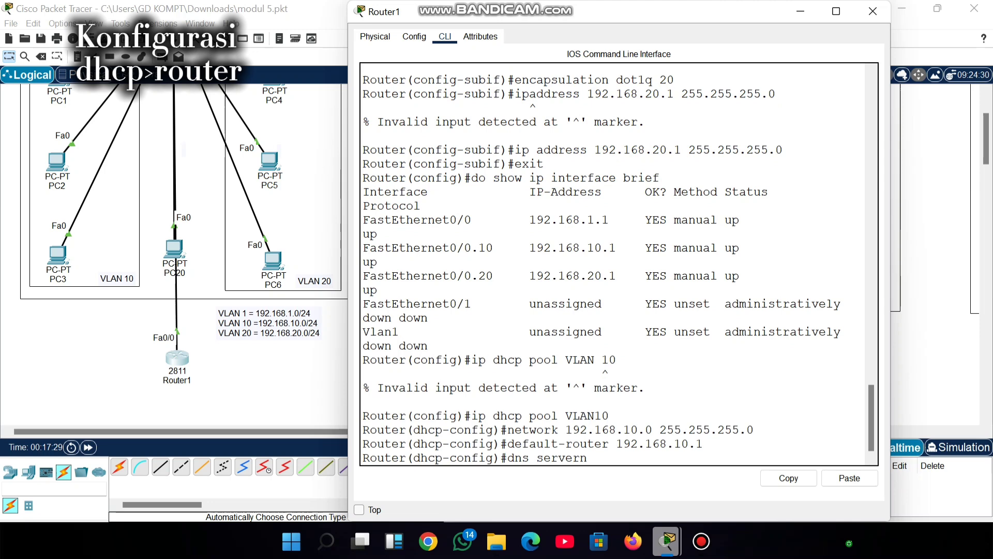
pyautogui.press('BackSpace')
pyautogui.write('8.8.8.8')
pyautogui.press('Return')
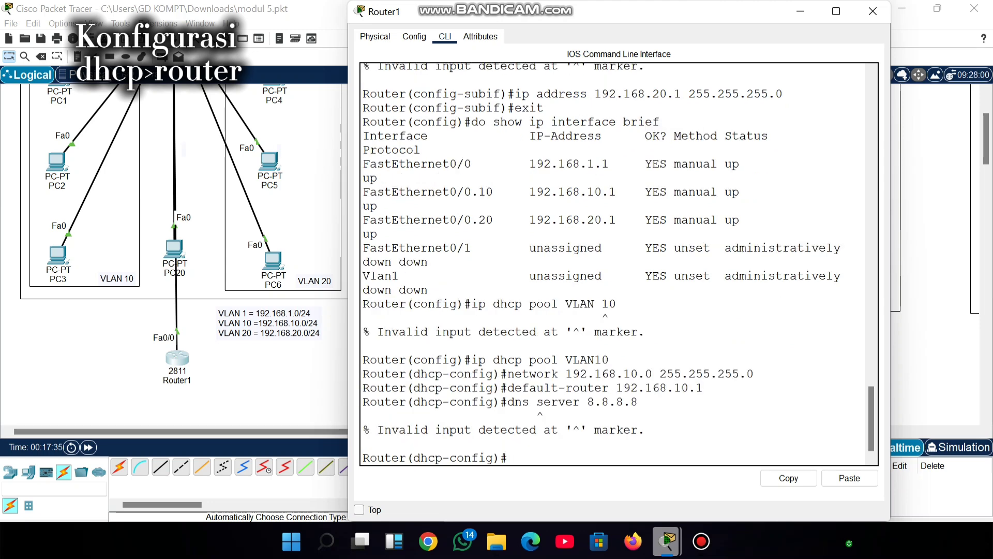
# Correct the recalled command to dns-server 8.8.8.8 and run it for the VLAN10 pool.
pyautogui.press('Up')
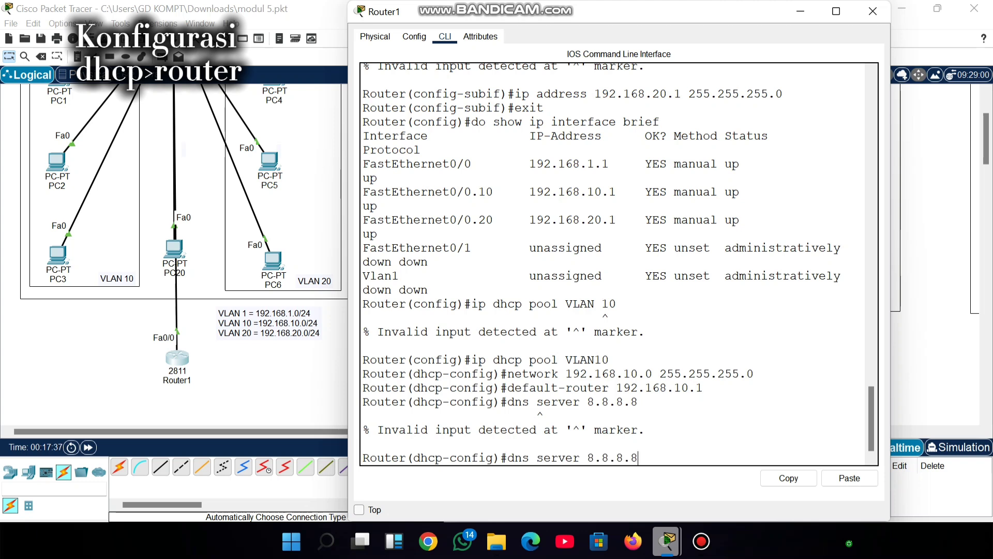
pyautogui.press('Left')
pyautogui.press('BackSpace')
pyautogui.press('BackSpace')
pyautogui.write('s-')
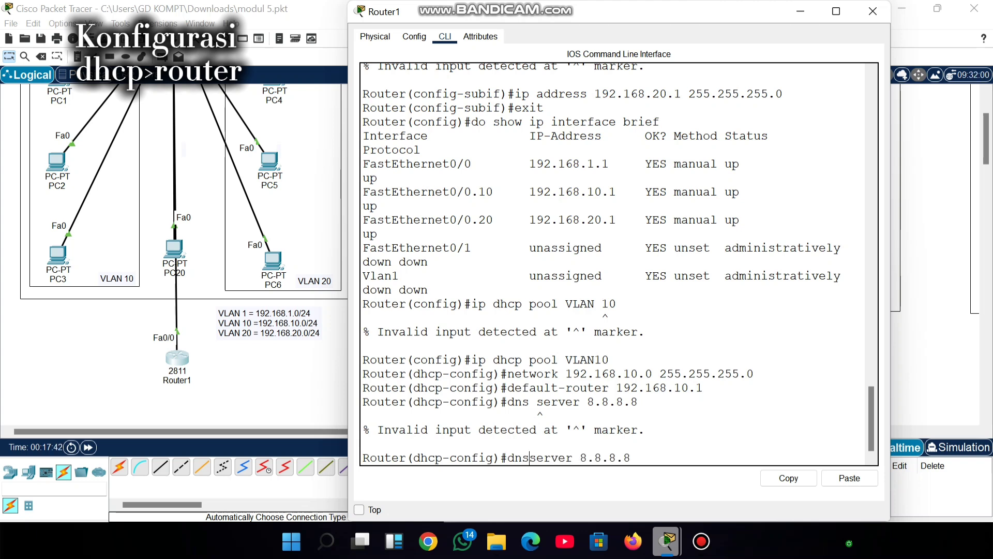
pyautogui.press('Return')
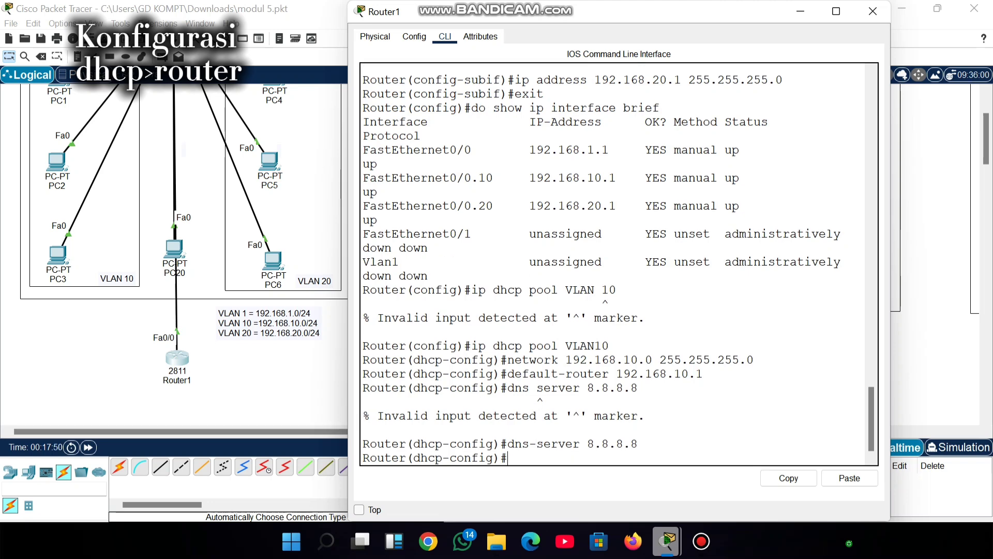
# Create the DHCP pool VLAN20 on Router1 with the network 192.168.20.0 255.255.255.0.
pyautogui.write('ip dhcp pool VLAN20')
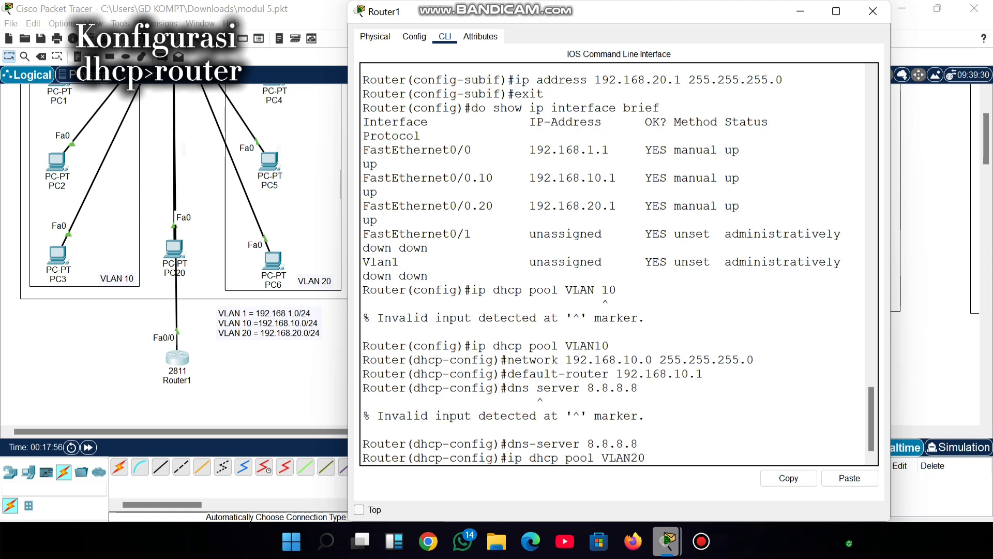
pyautogui.press('Return')
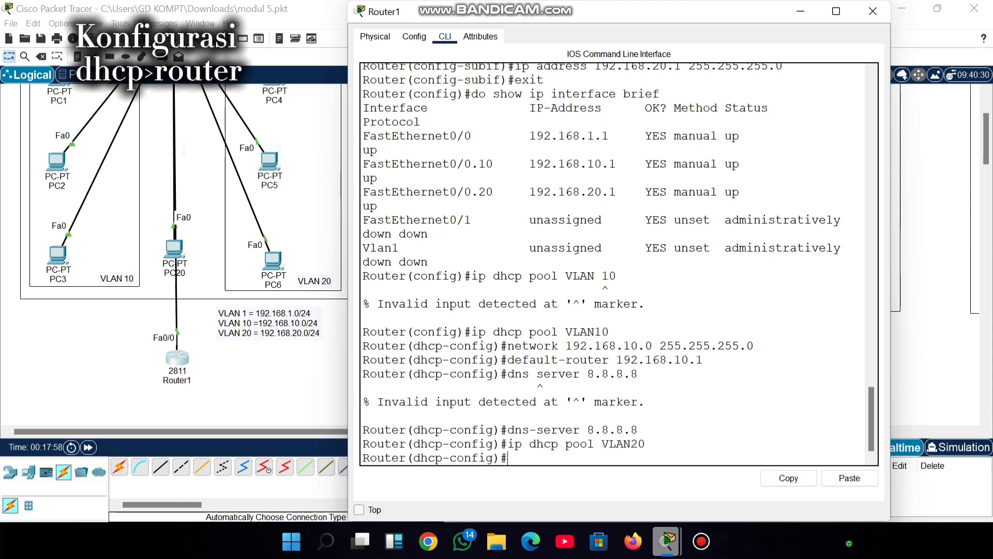
pyautogui.write('network 192.168.20.0')
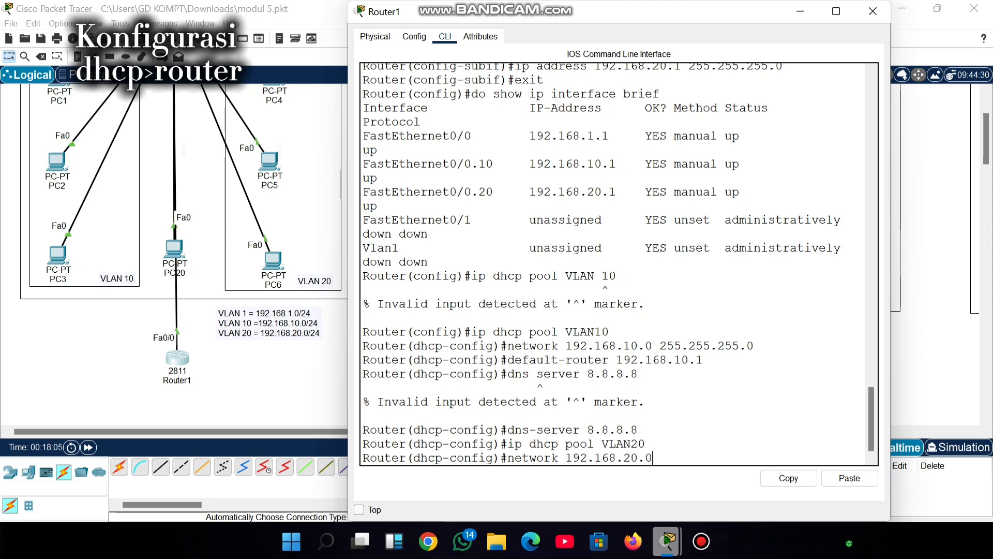
pyautogui.press('BackSpace')
pyautogui.write('0 255.255.255')
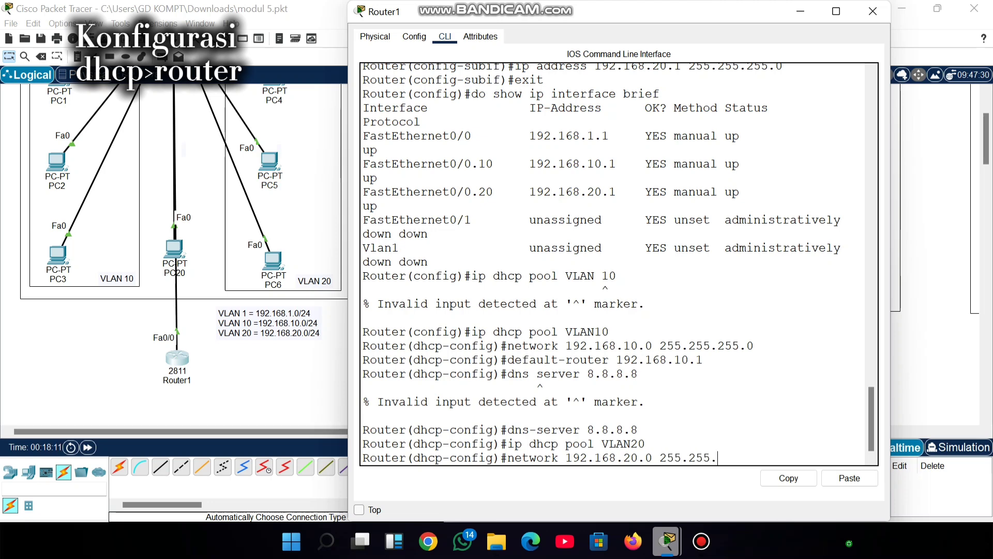
pyautogui.write('.0')
pyautogui.press('Return')
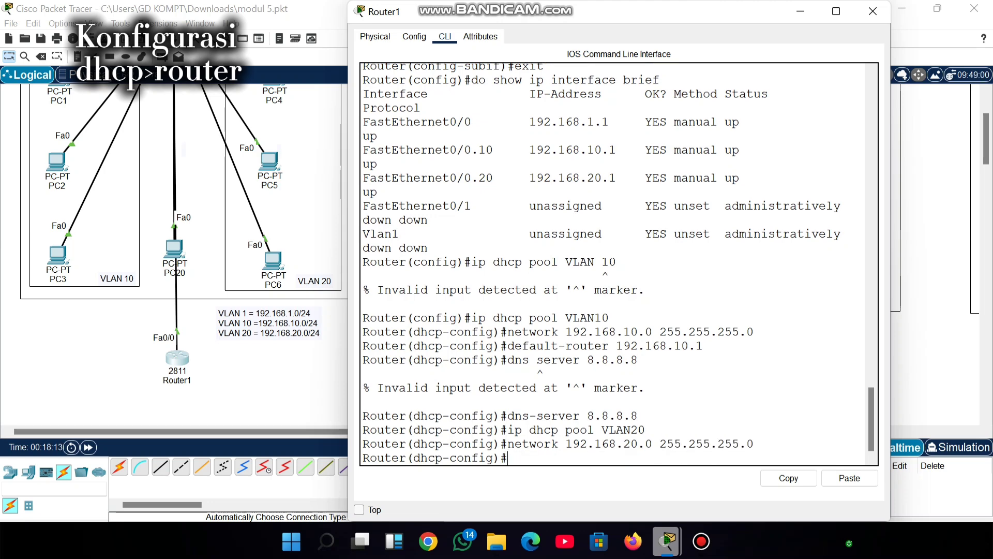
# Set the VLAN20 pool's default router to 192.168.20.1.
pyautogui.write('default-router 1')
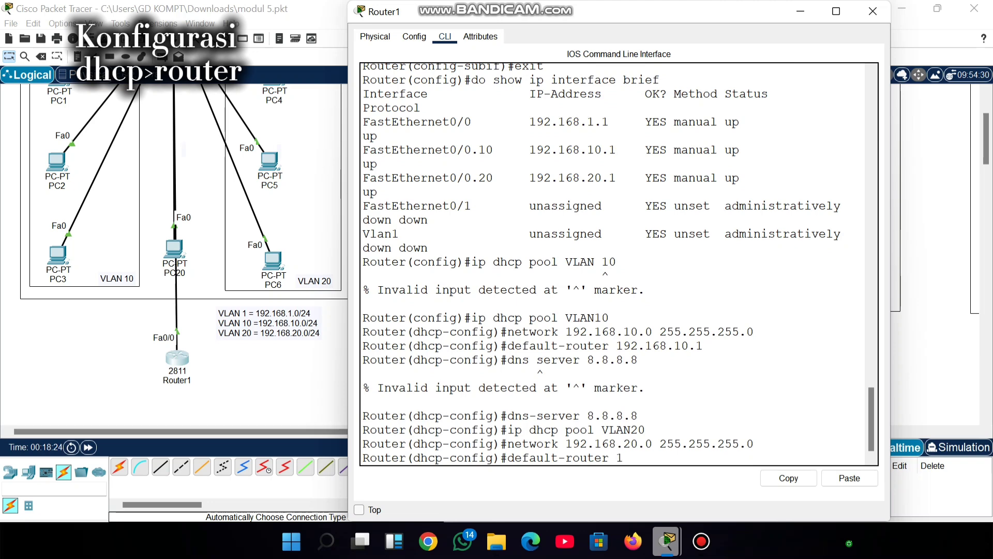
pyautogui.write('92,168.20.1')
pyautogui.press('Return')
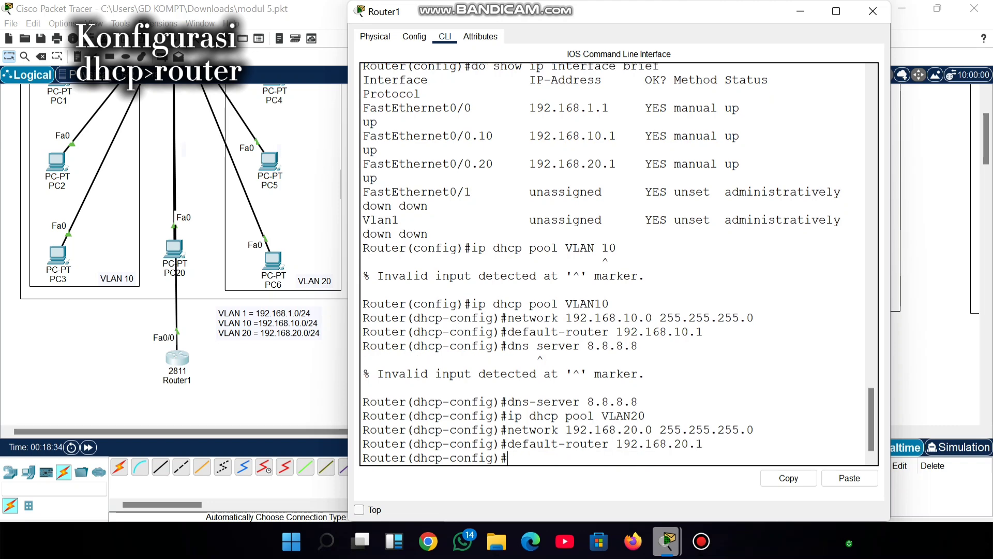
# Assign the DNS server 8.8.8.8 to the VLAN20 pool with dns-server and exit to global configuration mode.
pyautogui.write('dns server')
pyautogui.press('Left')
pyautogui.press('Left')
pyautogui.press('Left')
pyautogui.press('BackSpace')
pyautogui.write('-server 8.8.8.8')
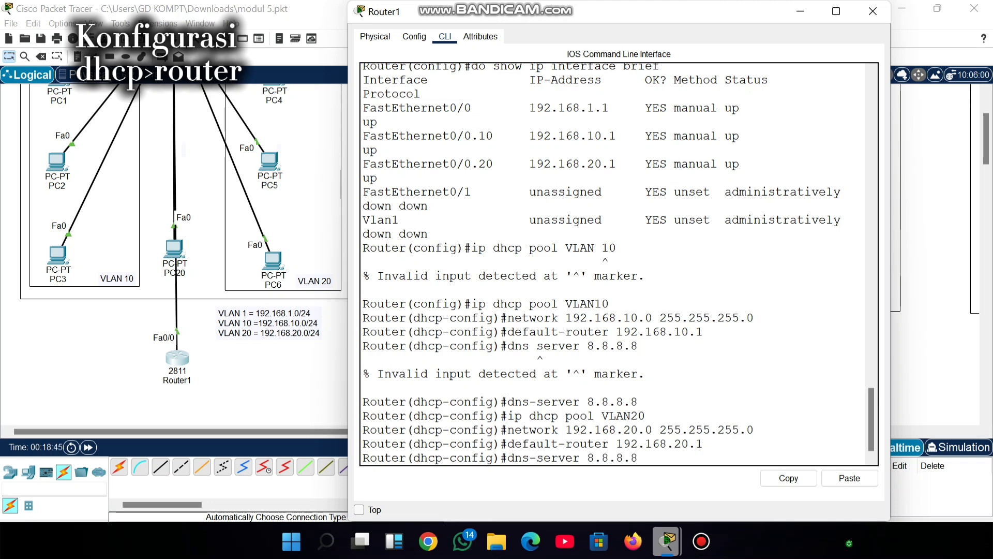
pyautogui.press('Return')
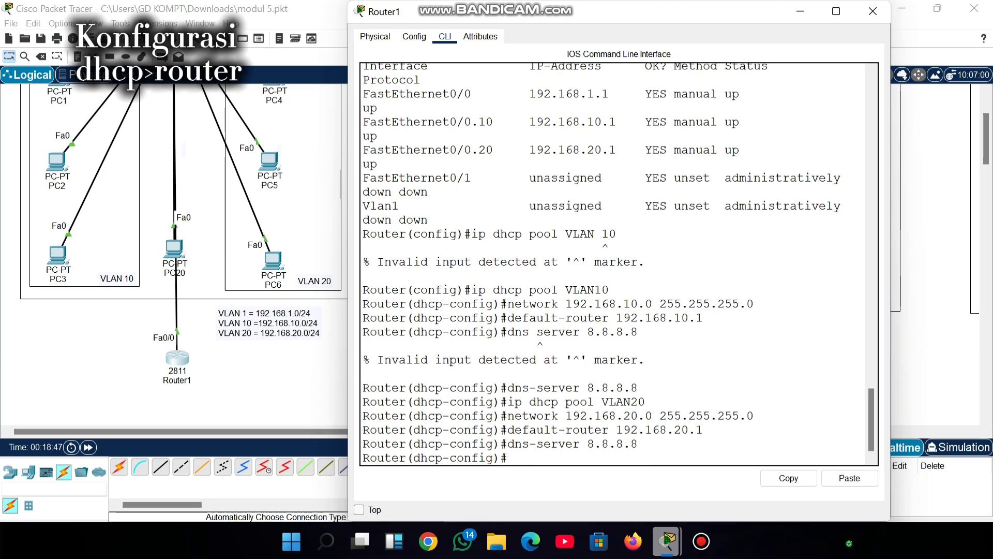
pyautogui.write('esxi')
pyautogui.press('BackSpace')
pyautogui.press('BackSpace')
pyautogui.press('BackSpace')
pyautogui.write('xit')
pyautogui.press('Return')
# Create a DHCP pool named VLAN1 on Router1.
pyautogui.write('ip')
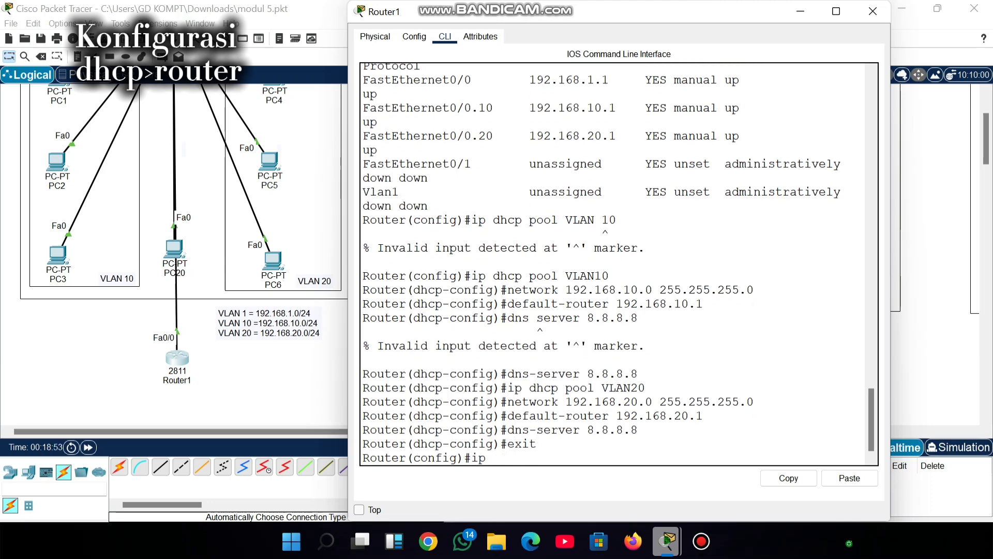
pyautogui.write(' dhcp pool')
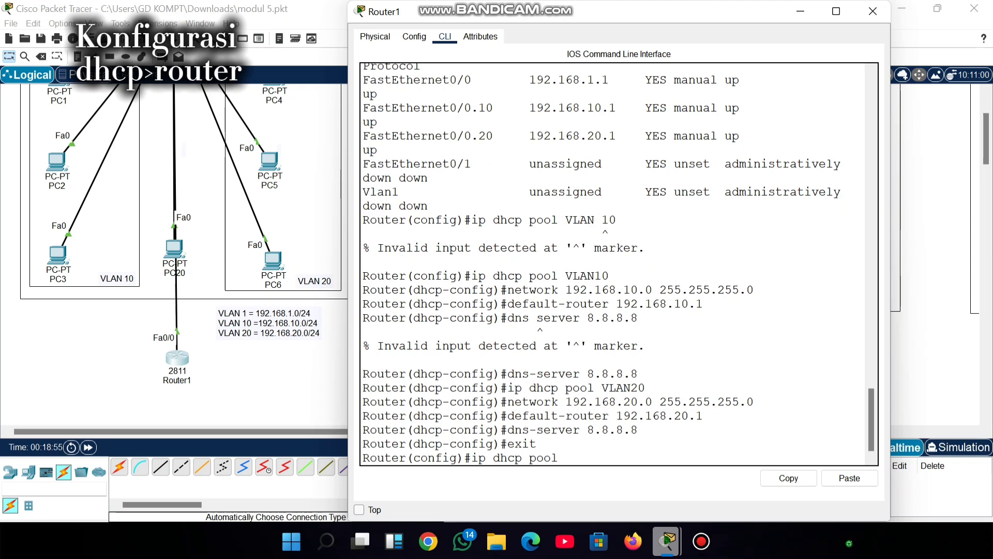
pyautogui.write(' VLAN1')
pyautogui.press('Return')
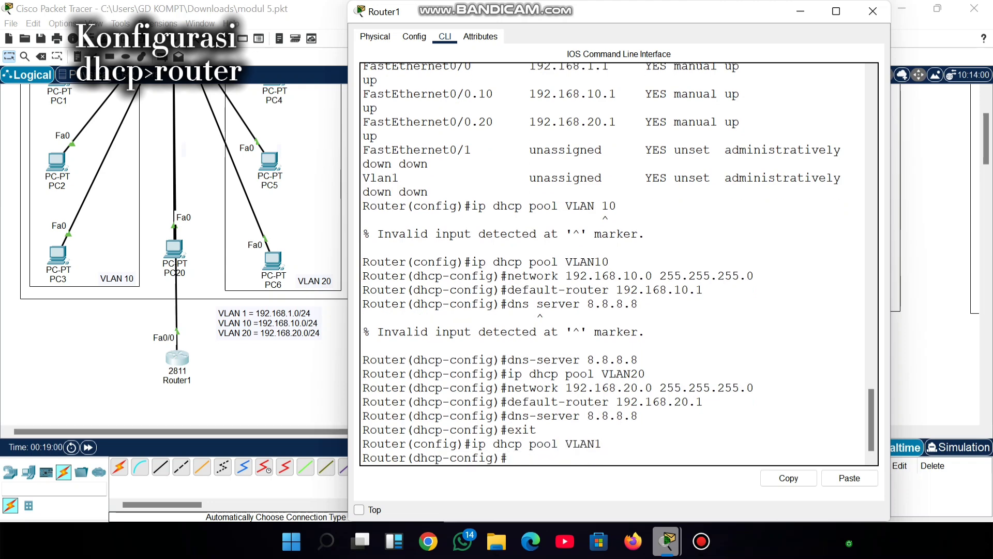
# Set the VLAN1 pool's network to 192.168.1.0 255.255.255.0.
pyautogui.write('netwro')
pyautogui.press('BackSpace')
pyautogui.press('BackSpace')
pyautogui.write('ork 192.168.1.0')
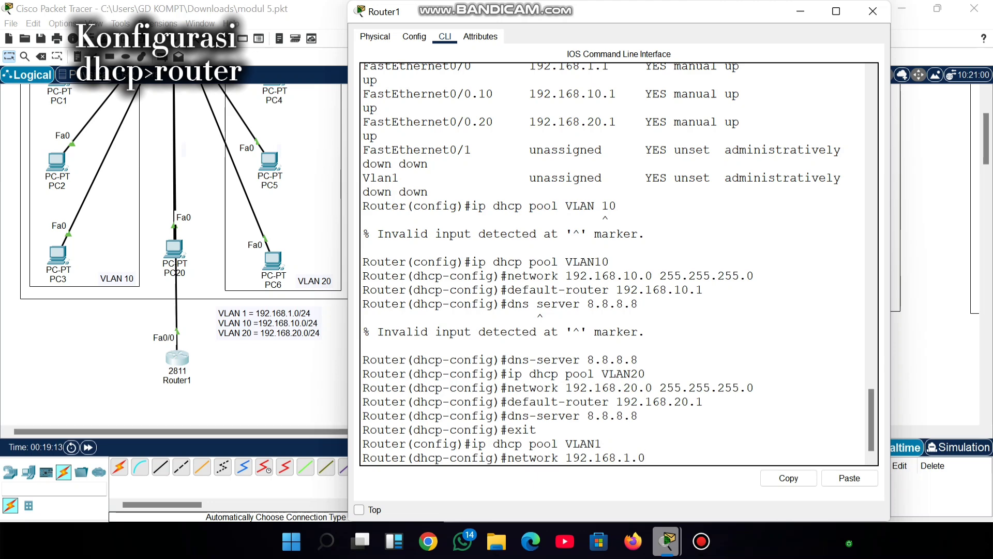
pyautogui.write(' 25.')
pyautogui.write('5.255.2')
pyautogui.write('55')
pyautogui.write('.0')
pyautogui.press('Return')
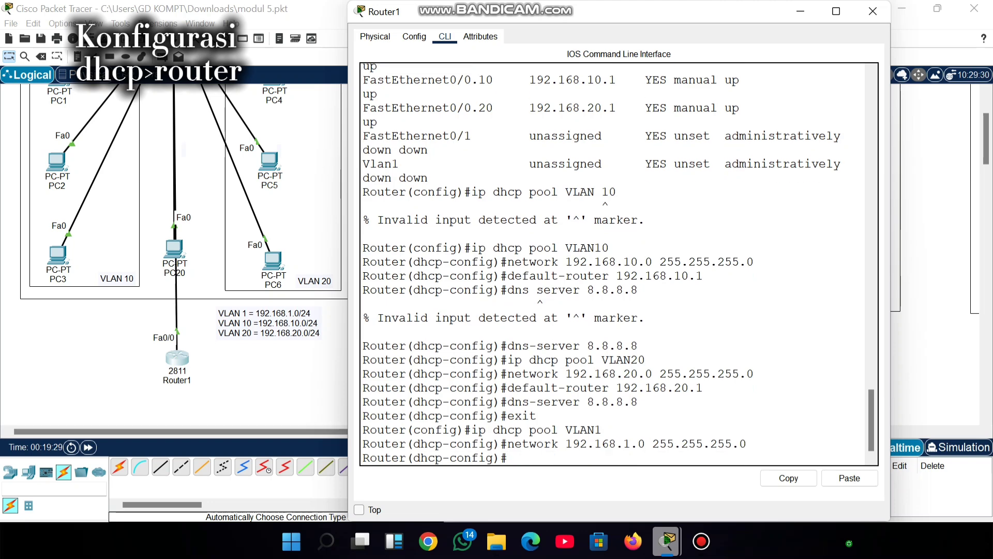
# Set the VLAN1 pool's default router to 192.168.1.1, correcting the misspelled default-router command before running it.
pyautogui.write('default-reouter ')
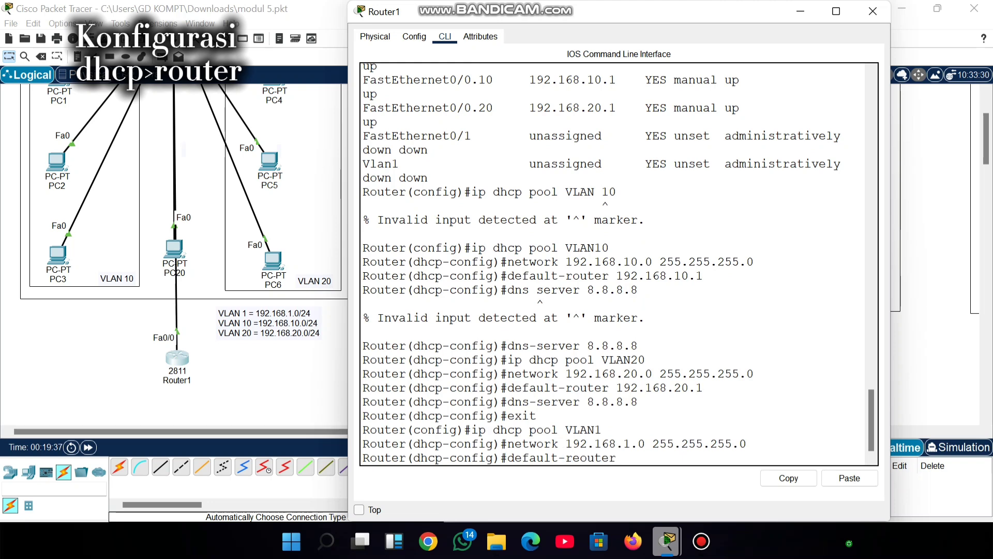
pyautogui.write('\\\\\\\\')
pyautogui.press('BackSpace')
pyautogui.press('BackSpace')
pyautogui.press('BackSpace')
pyautogui.press('BackSpace')
pyautogui.press('BackSpace')
pyautogui.press('BackSpace')
pyautogui.press('BackSpace')
pyautogui.press('BackSpace')
pyautogui.press('BackSpace')
pyautogui.press('BackSpace')
pyautogui.press('BackSpace')
pyautogui.write('outer 192.168.1.1')
pyautogui.press('Return')
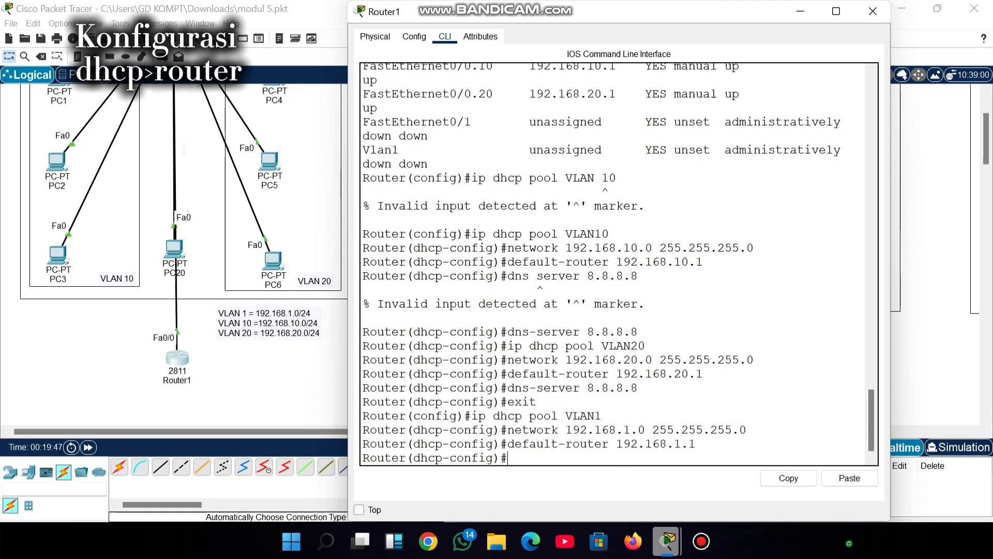
# Assign the DNS server 8.8.8.8 to the VLAN1 pool, then exit the pool configuration and close Router1.
pyautogui.write('dns')
pyautogui.press('BackSpace')
pyautogui.write('-server 8.8.8.8')
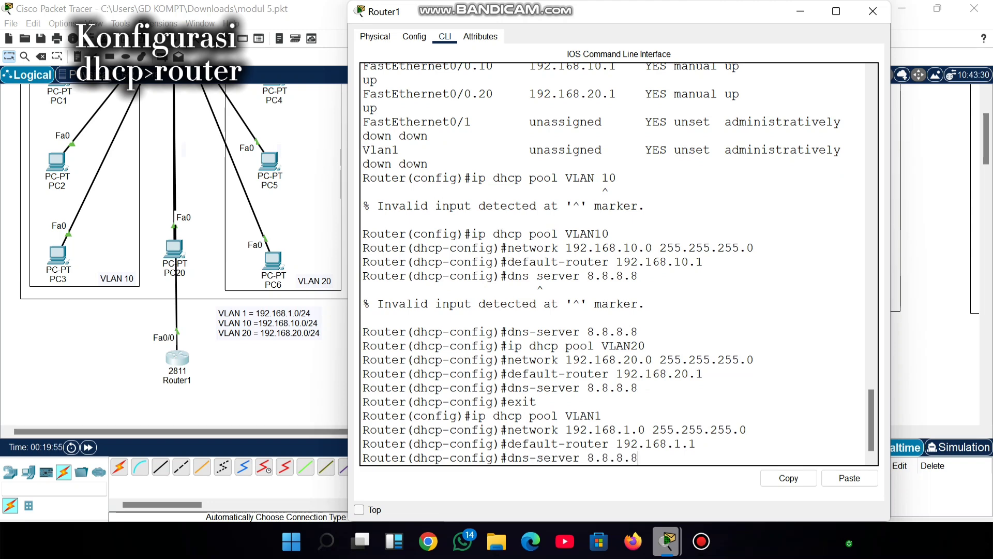
pyautogui.press('Return')
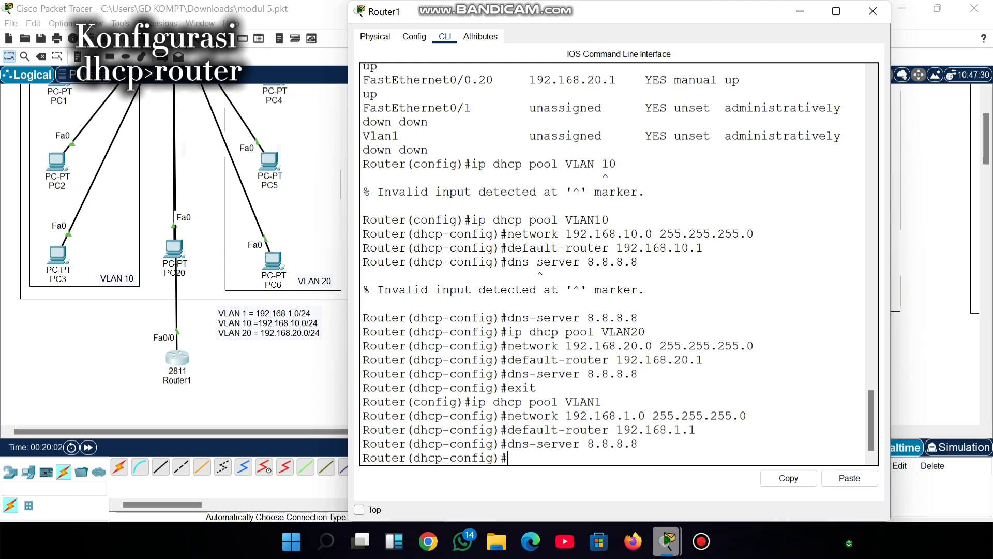
pyautogui.write('exit')
pyautogui.press('Return')
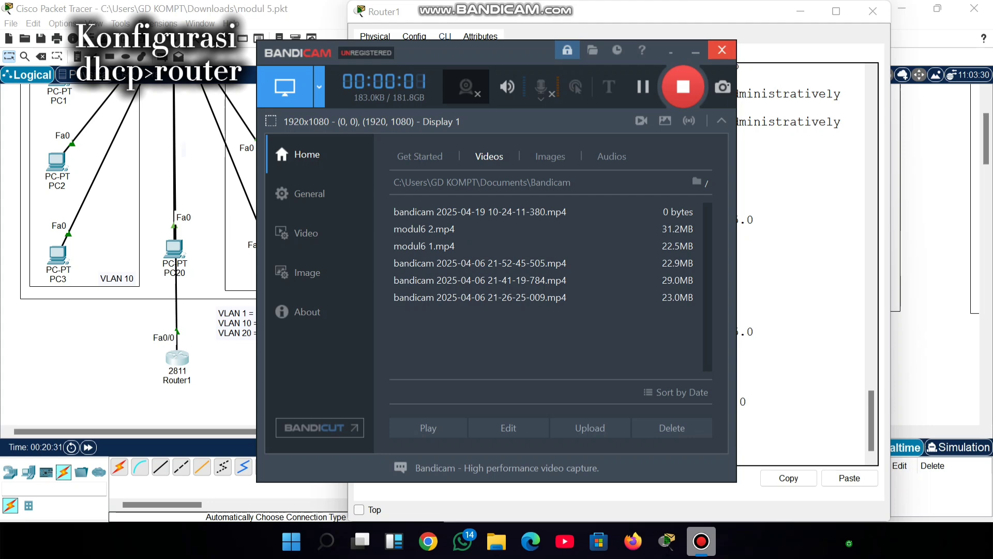
pyautogui.click(696, 50)
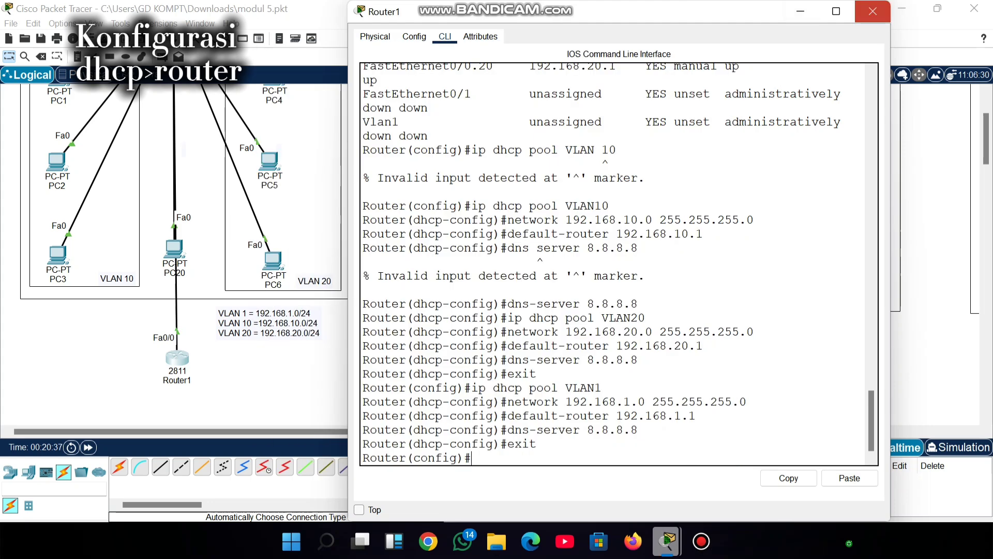
pyautogui.click(873, 11)
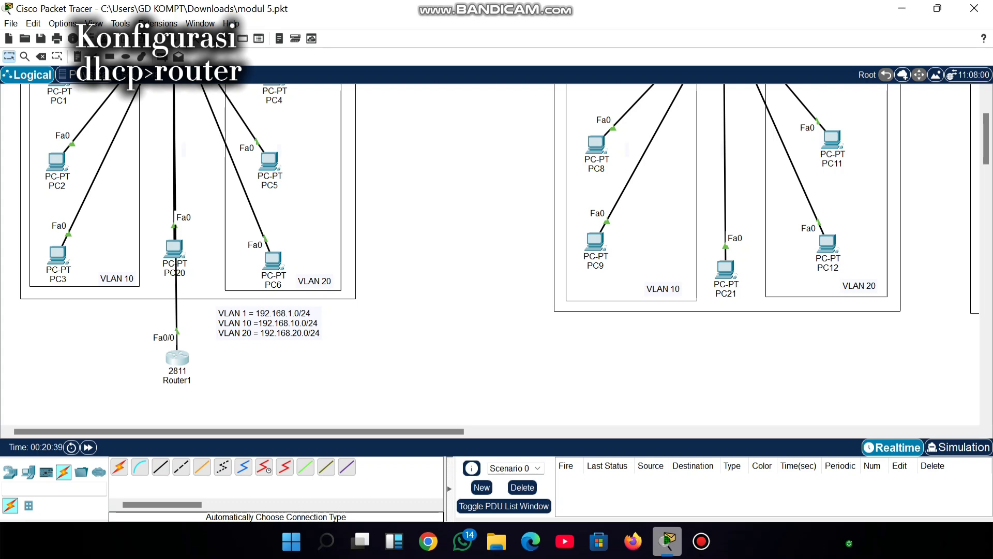
# Open PC1's IP configuration and re-enter 0.0.0.0 as its IPv4 DNS server.
pyautogui.scroll(3, 497, 253)
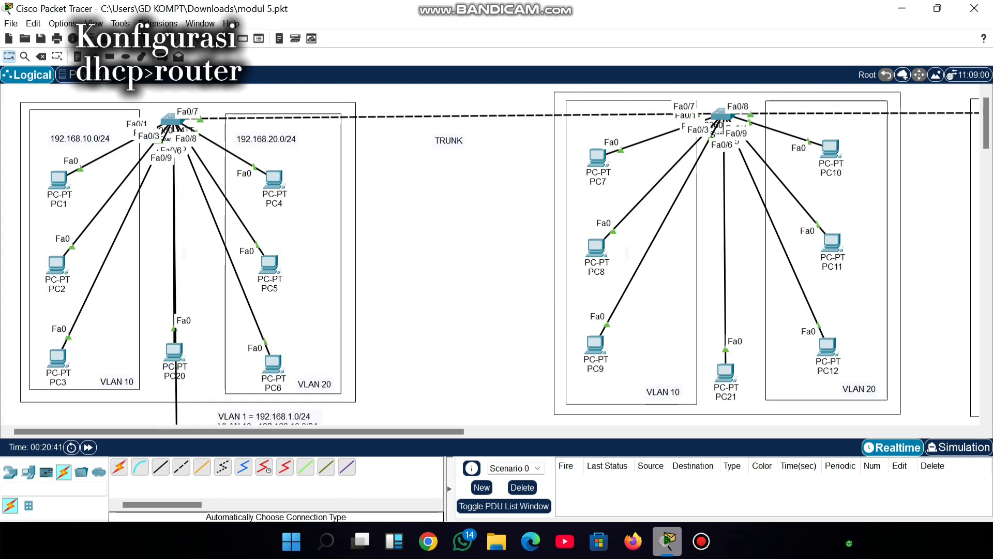
pyautogui.click(59, 178)
pyautogui.click(409, 78)
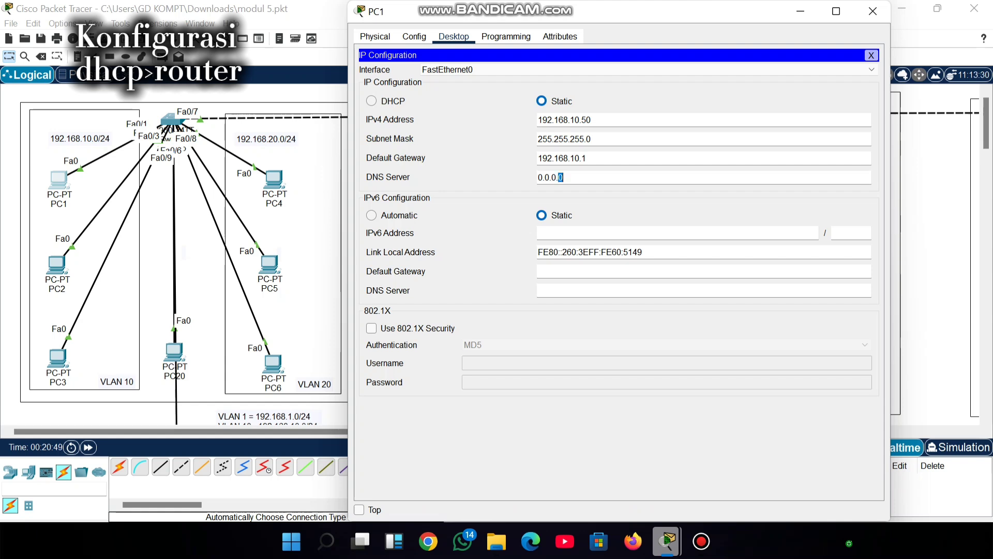
pyautogui.press('BackSpace')
pyautogui.press('BackSpace')
pyautogui.press('BackSpace')
pyautogui.press('BackSpace')
pyautogui.press('BackSpace')
pyautogui.write('0.0.0')
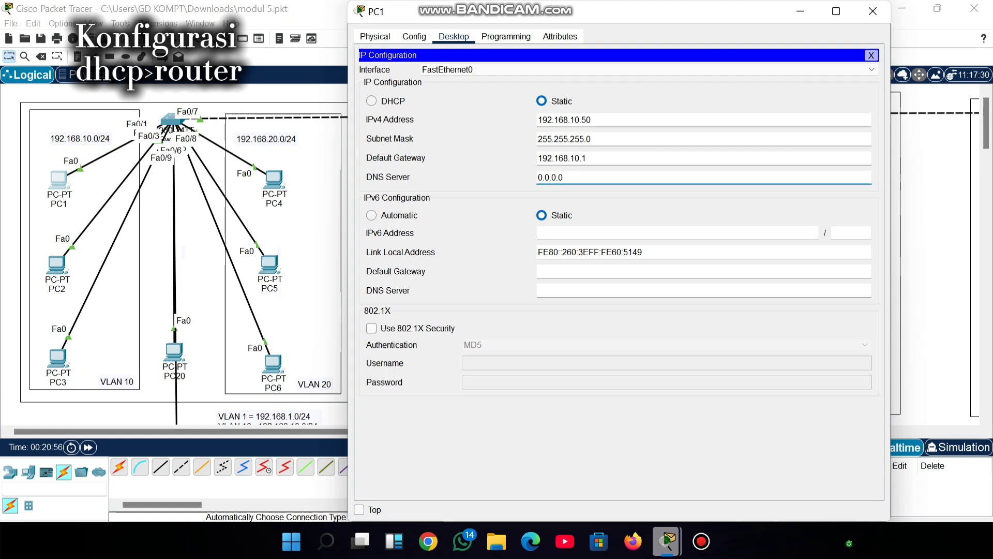
# Clear PC1's static IPv4 address, subnet mask and gateway, try DHCP addressing, and return it to static.
pyautogui.moveTo(538, 120); pyautogui.dragTo(591, 120)
pyautogui.click(539, 120)
pyautogui.press('BackSpace')
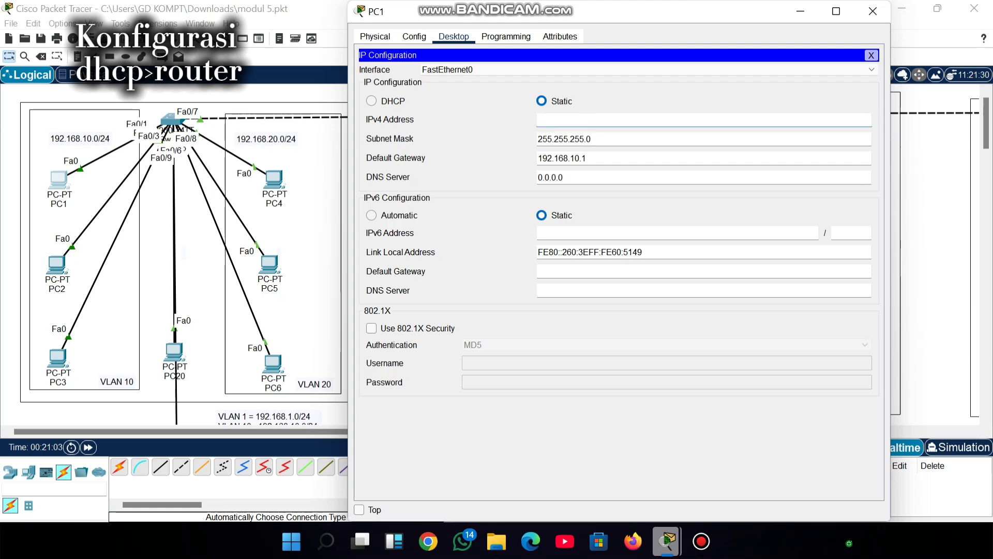
pyautogui.press('Tab')
pyautogui.write('2')
pyautogui.press('BackSpace')
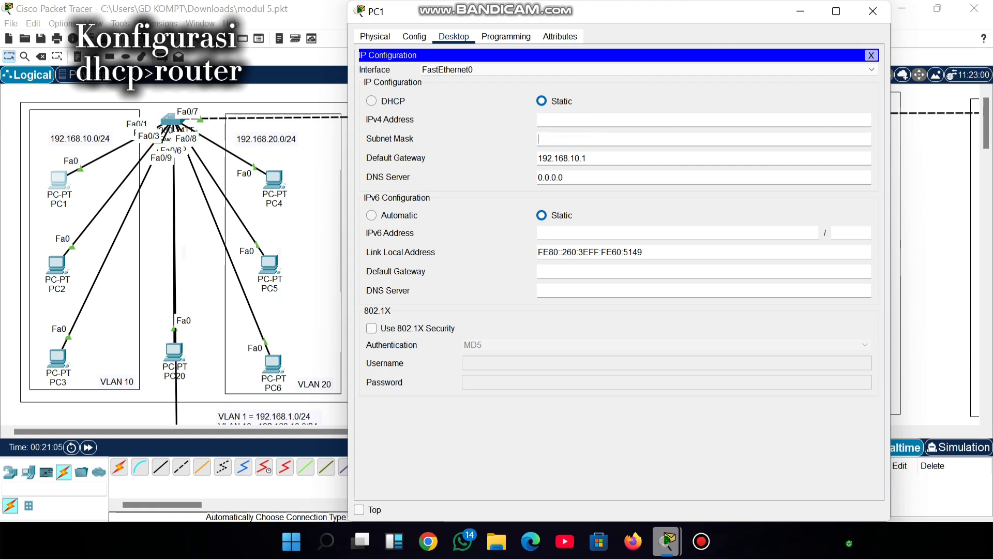
pyautogui.press('Tab')
pyautogui.press('BackSpace')
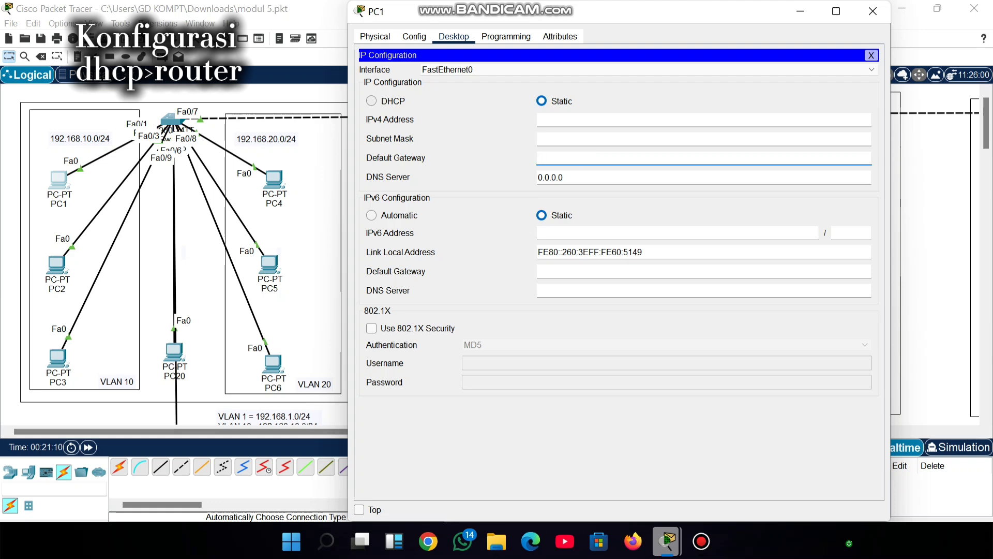
pyautogui.click(372, 101)
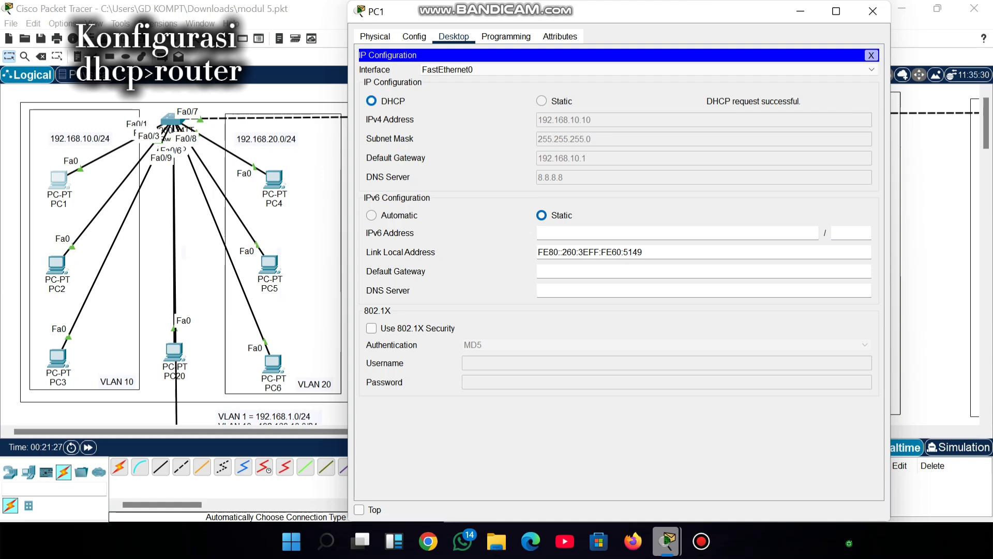
pyautogui.click(543, 101)
pyautogui.click(569, 120)
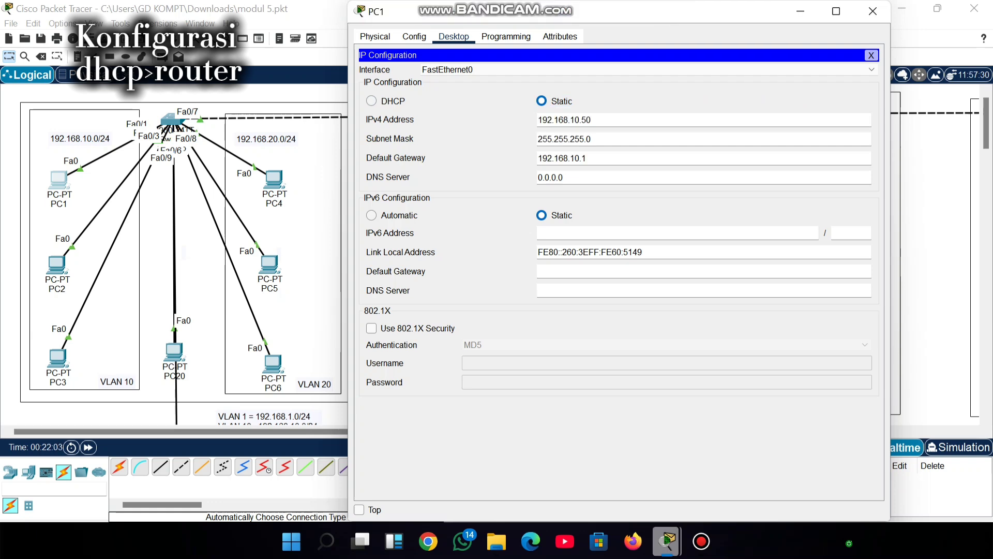
# Clear PC1's IPv4 address, subnet mask and default gateway again, switch it to DHCP and close its window.
pyautogui.moveTo(538, 120); pyautogui.dragTo(593, 120)
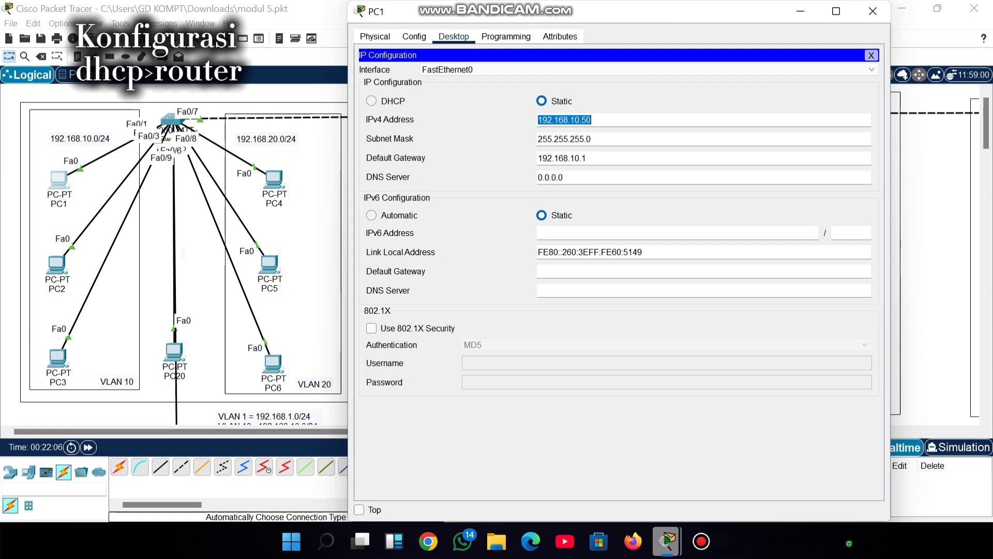
pyautogui.press('BackSpace')
pyautogui.press('Tab')
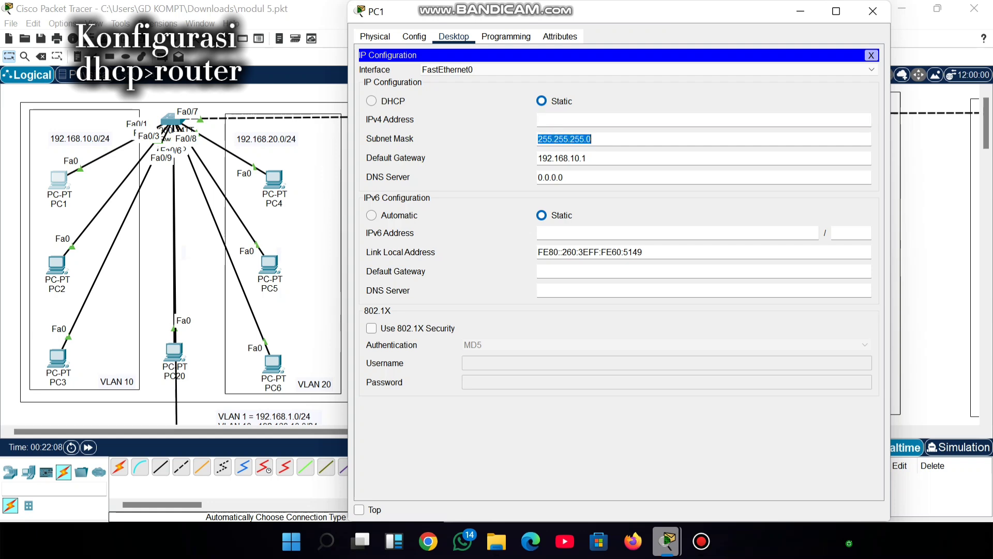
pyautogui.press('BackSpace')
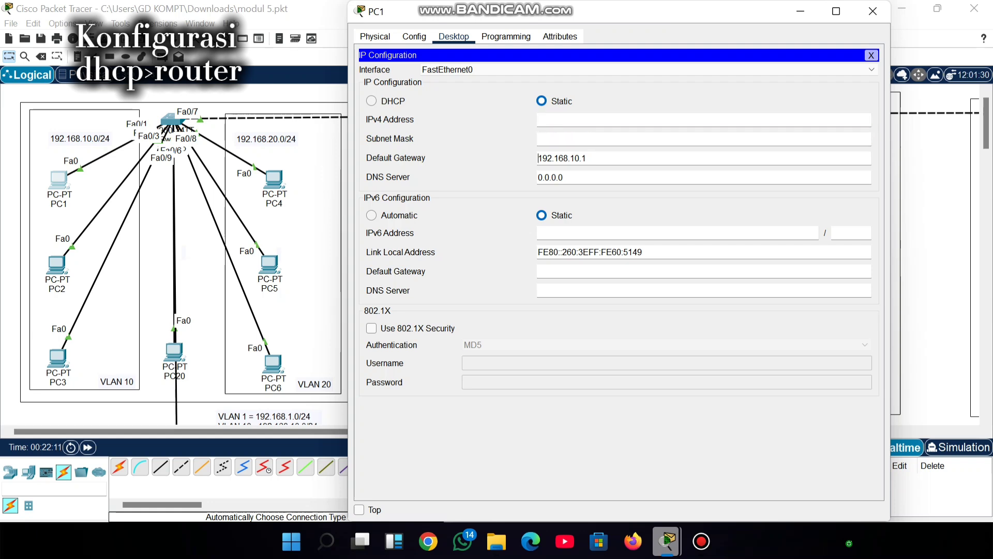
pyautogui.press('Tab')
pyautogui.press('BackSpace')
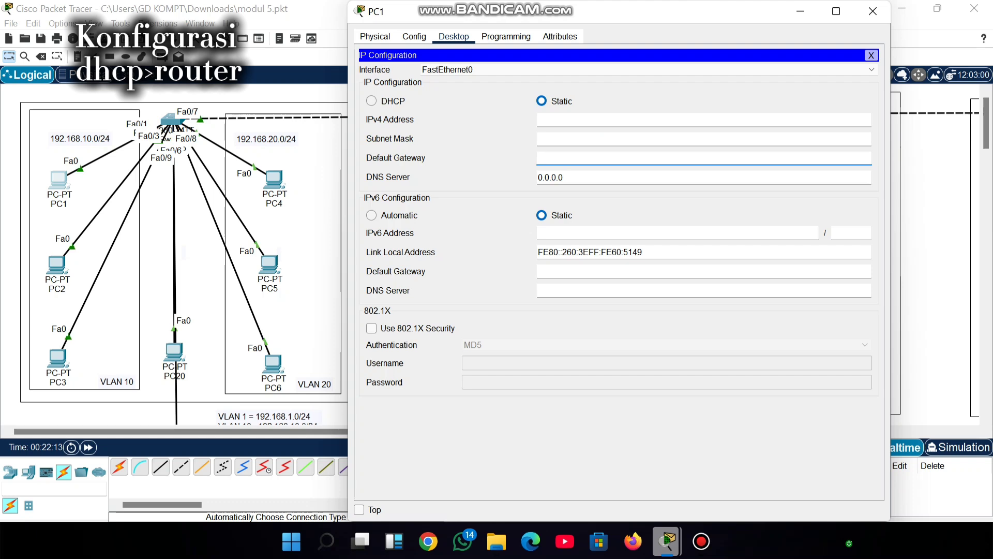
pyautogui.click(371, 101)
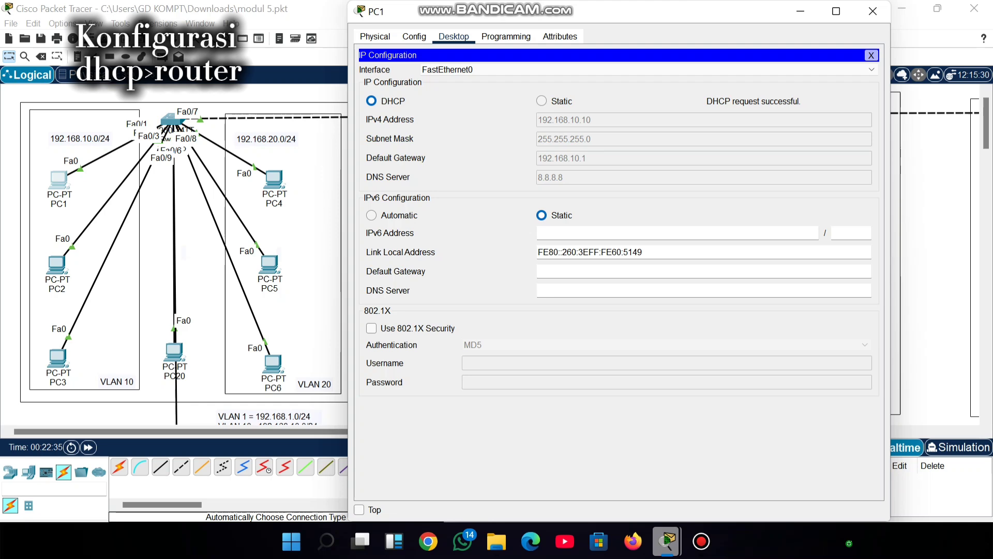
pyautogui.click(872, 11)
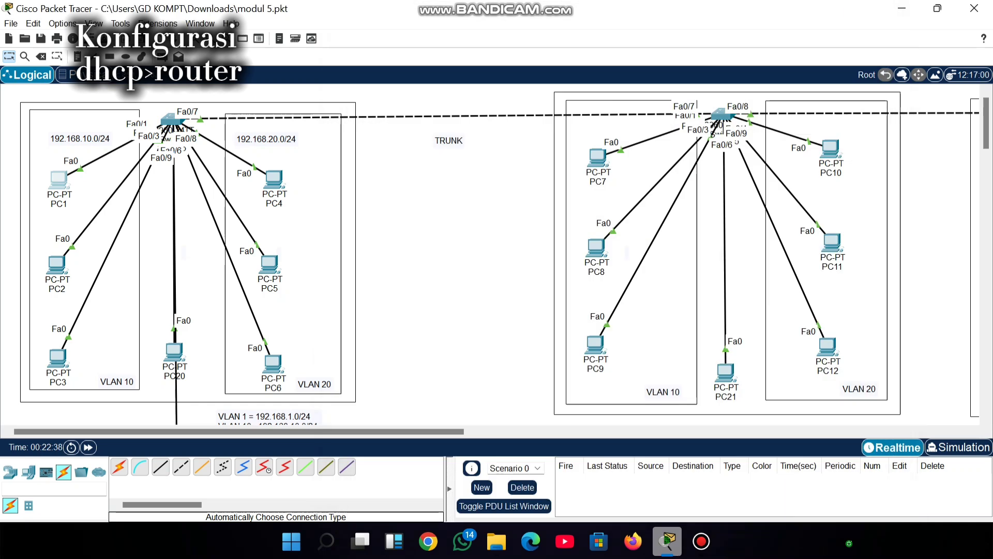
# Clear PC4's static IPv4 address, subnet mask and default gateway, then switch its IPv4 configuration to DHCP and close its window.
pyautogui.click(274, 179)
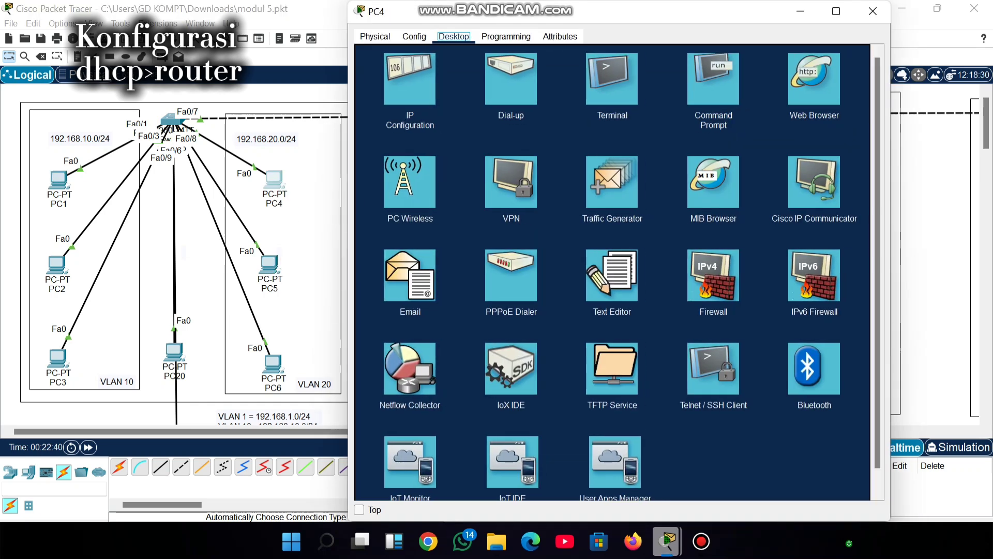
pyautogui.click(410, 78)
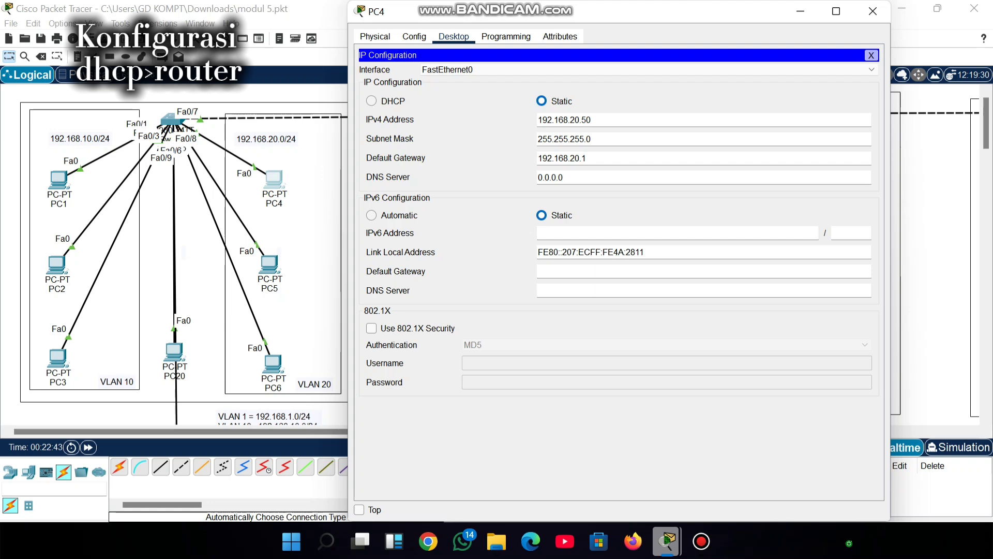
pyautogui.moveTo(538, 120); pyautogui.dragTo(592, 120)
pyautogui.press('BackSpace')
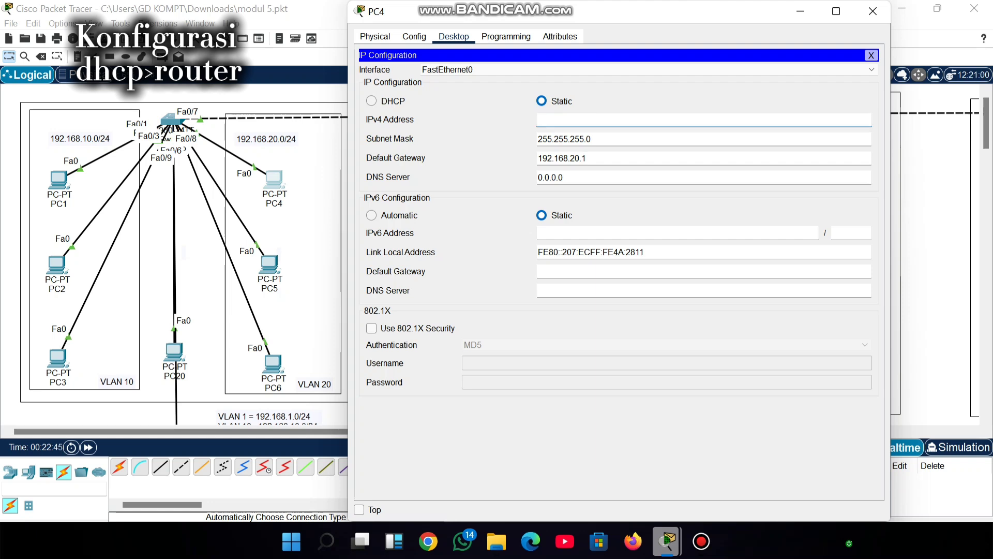
pyautogui.press('Tab')
pyautogui.press('BackSpace')
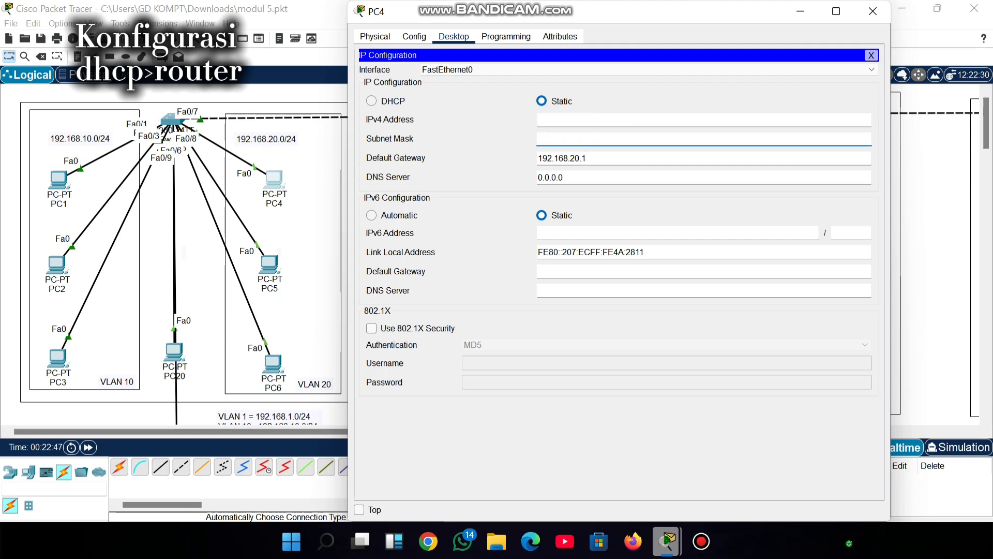
pyautogui.moveTo(538, 158); pyautogui.dragTo(587, 158)
pyautogui.press('BackSpace')
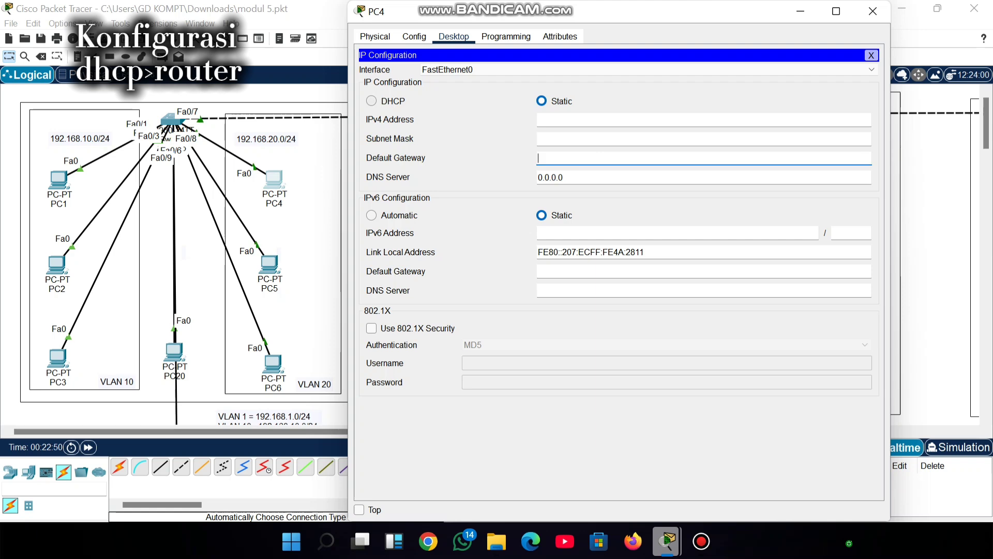
pyautogui.click(371, 101)
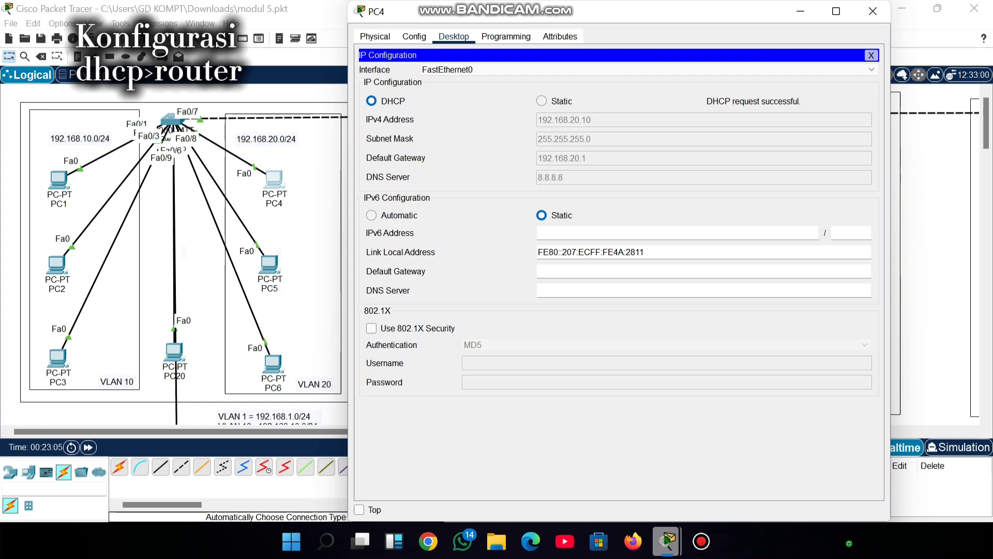
pyautogui.click(873, 11)
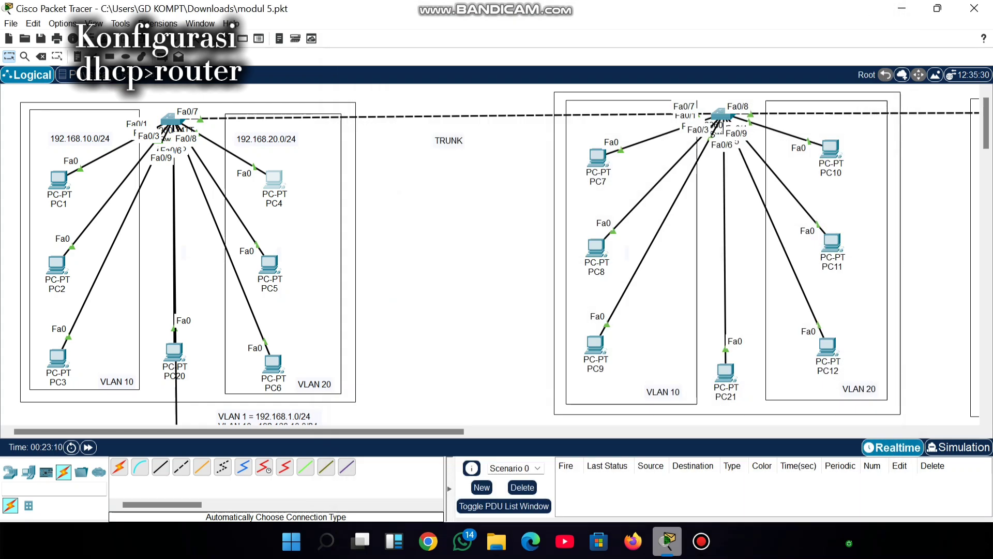
# Clear PC2's static IPv4 address, subnet mask and default gateway, then switch its IPv4 configuration to DHCP and close its window.
pyautogui.click(57, 265)
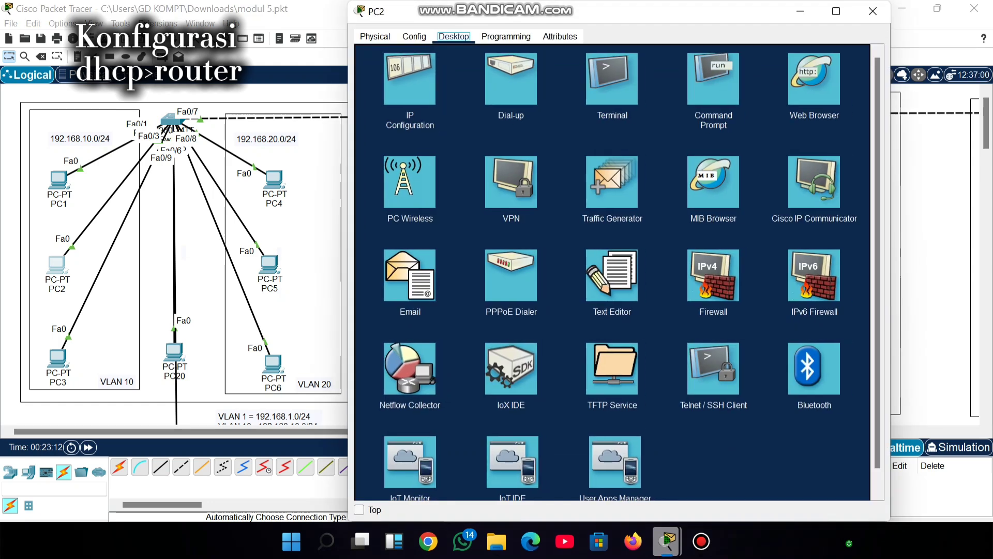
pyautogui.click(410, 79)
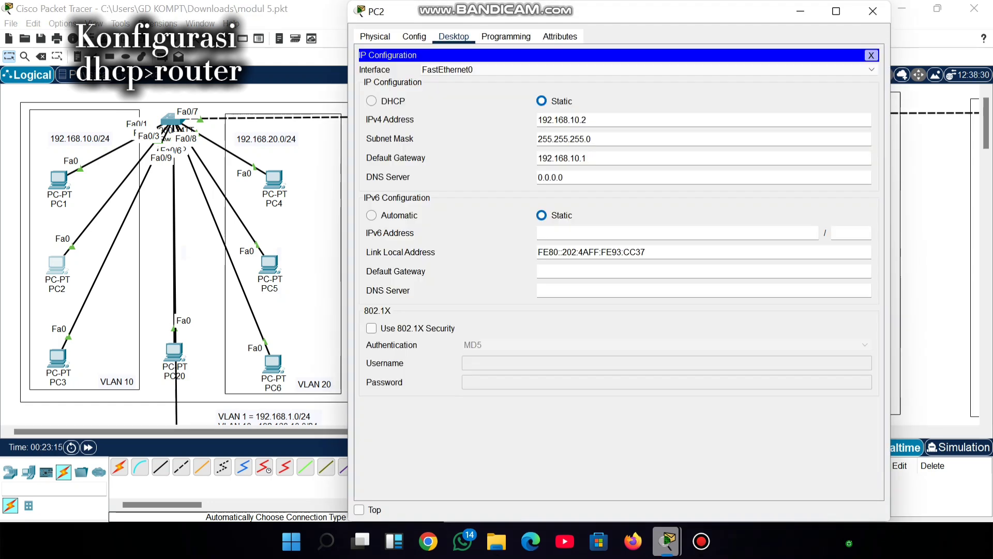
pyautogui.tripleClick(561, 120)
pyautogui.press('BackSpace')
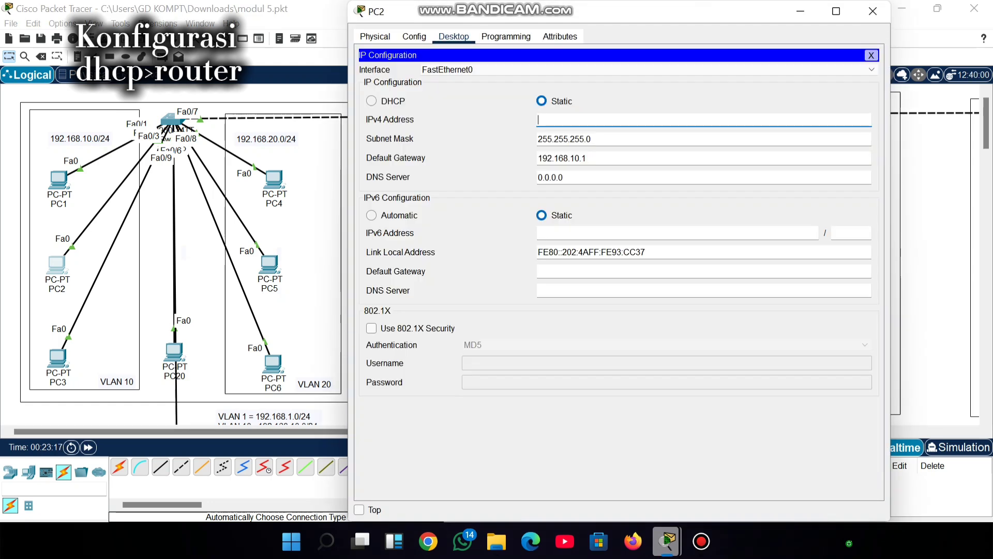
pyautogui.press('Tab')
pyautogui.press('BackSpace')
pyautogui.press('Tab')
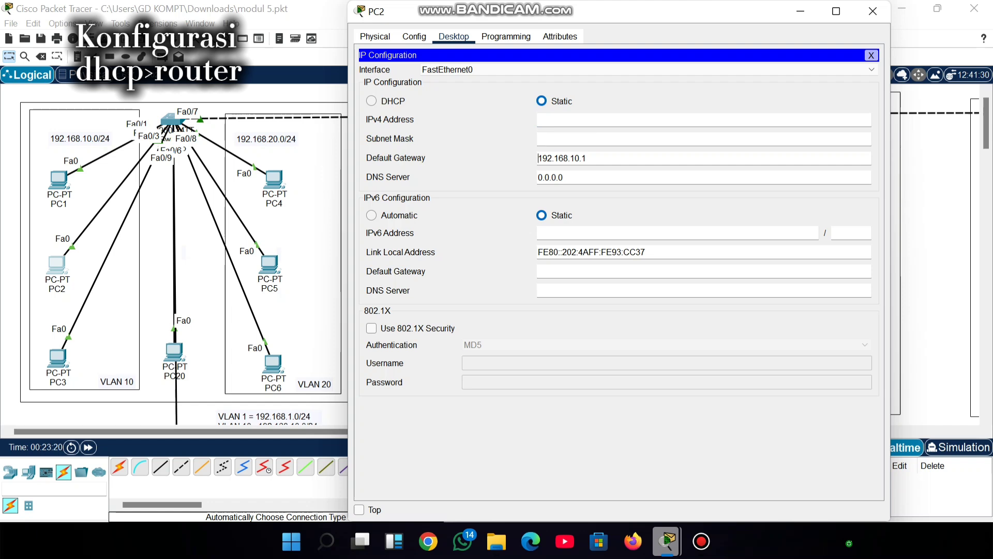
pyautogui.press('BackSpace')
pyautogui.click(371, 101)
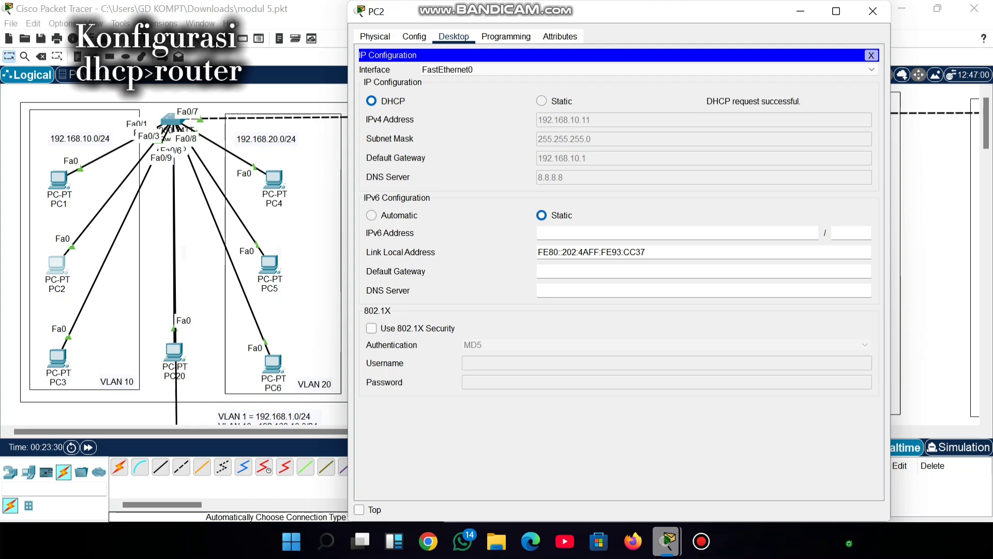
pyautogui.click(873, 11)
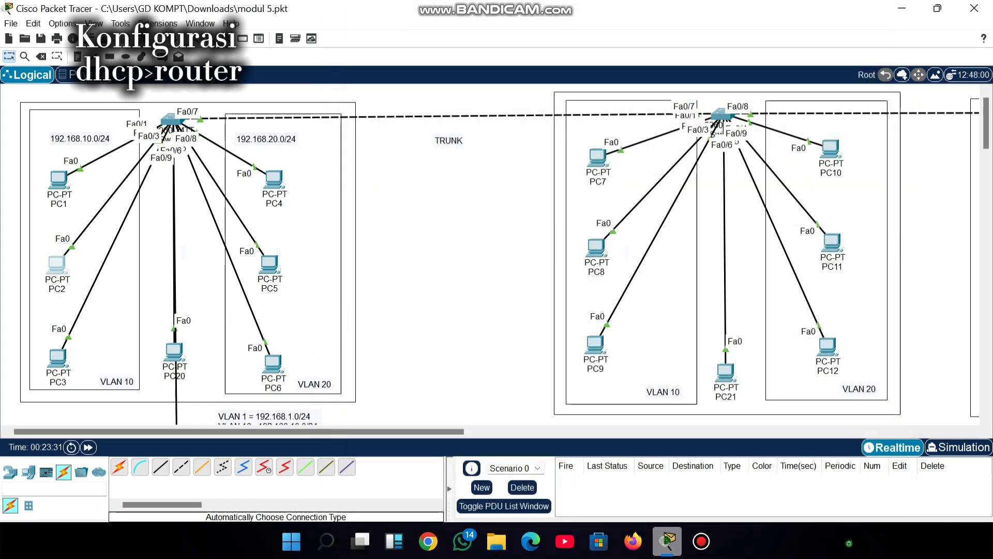
# Open PC3's IP configuration and clear its static IPv4 address.
pyautogui.click(57, 357)
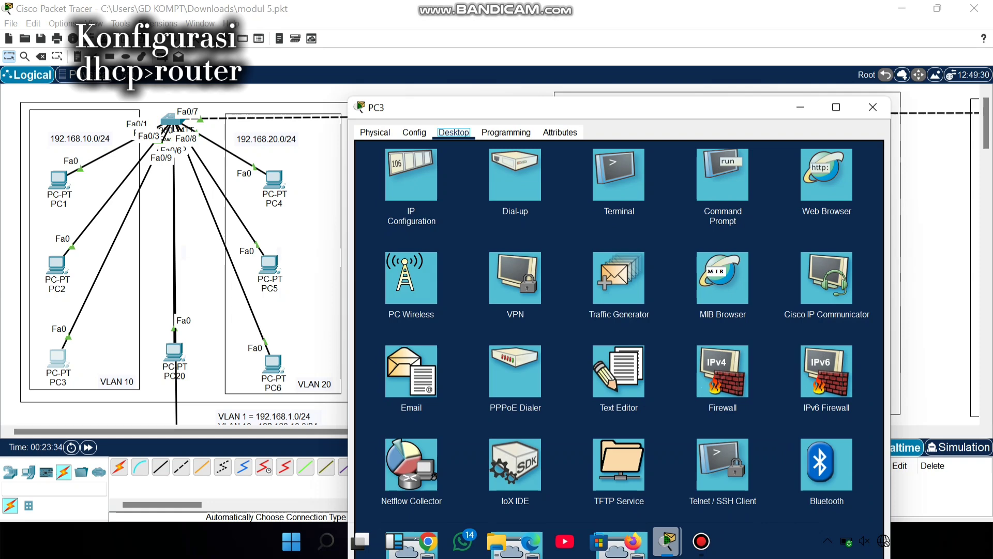
pyautogui.moveTo(444, 105); pyautogui.dragTo(437, 33)
pyautogui.click(406, 103)
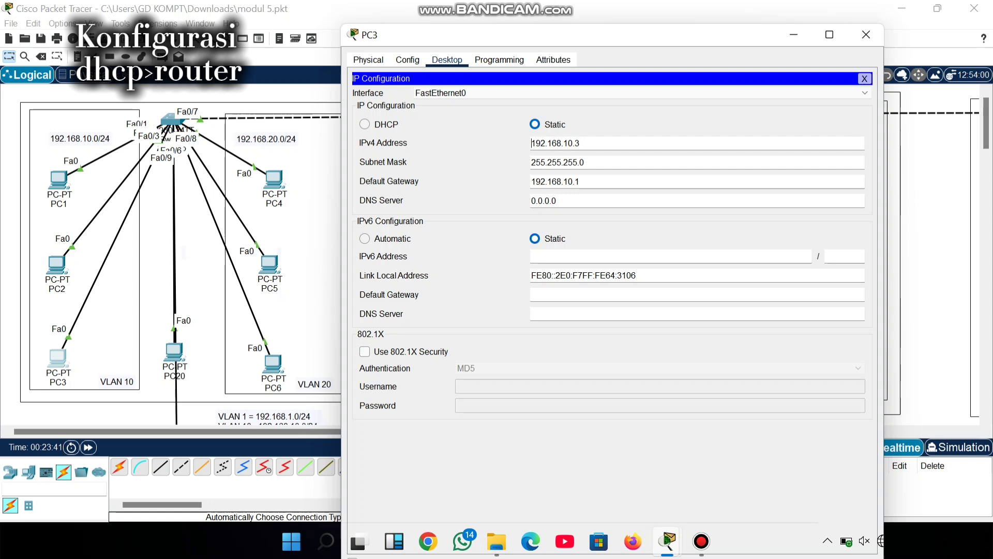
pyautogui.hotkey('shift', 'Right')
pyautogui.hotkey('shift', 'Right')
pyautogui.hotkey('shift', 'Right')
pyautogui.hotkey('shift', 'Right')
pyautogui.hotkey('shift', 'Right')
pyautogui.hotkey('shift', 'Right')
pyautogui.hotkey('shift', 'Right')
pyautogui.hotkey('shift', 'Right')
pyautogui.hotkey('shift', 'Right')
pyautogui.hotkey('shift', 'Right')
pyautogui.hotkey('shift', 'Right')
pyautogui.hotkey('shift', 'Right')
pyautogui.press('BackSpace')
# Clear PC3's subnet mask and IPv4 default gateway, then switch its IPv4 configuration to DHCP and close its window.
pyautogui.moveTo(536, 163); pyautogui.dragTo(587, 162)
pyautogui.press('BackSpace')
pyautogui.press('BackSpace')
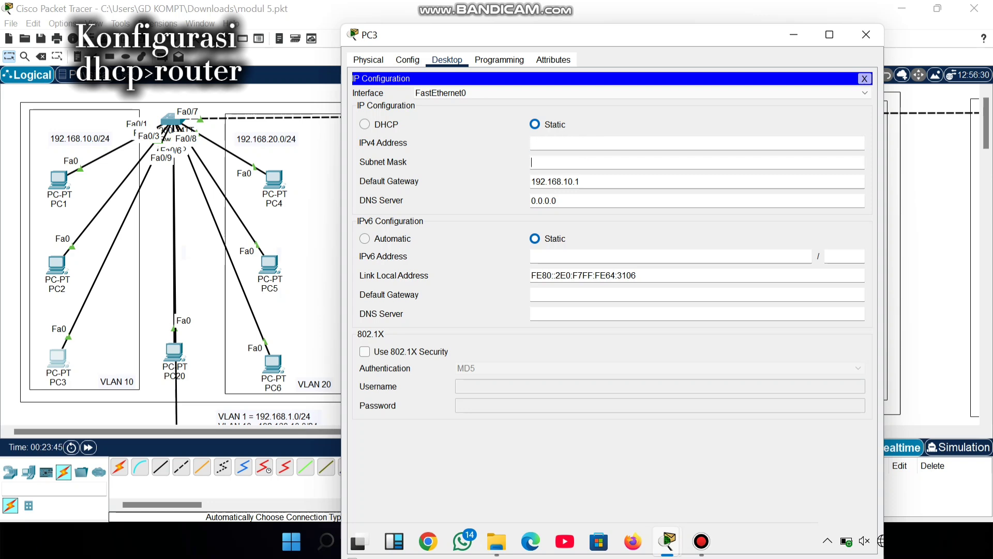
pyautogui.moveTo(532, 181); pyautogui.dragTo(580, 181)
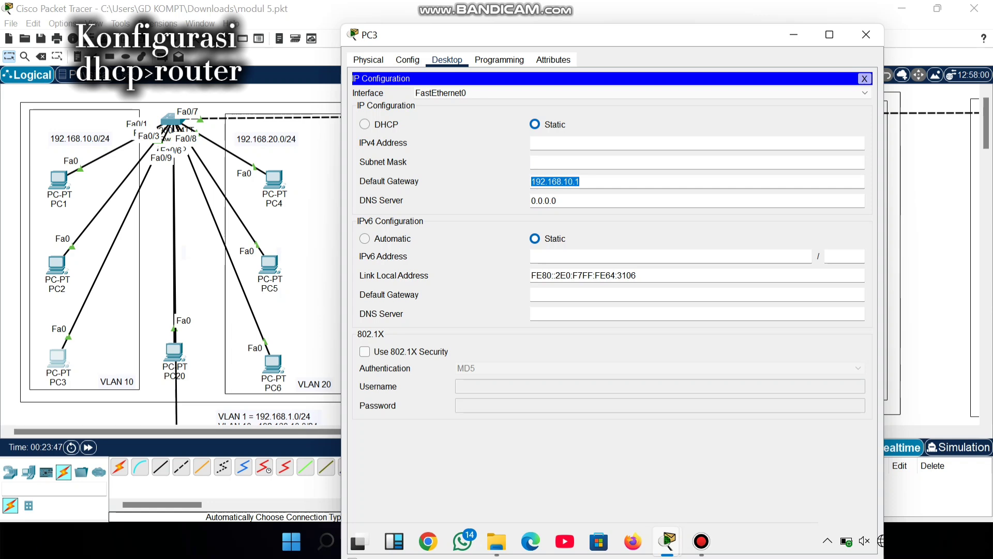
pyautogui.press('BackSpace')
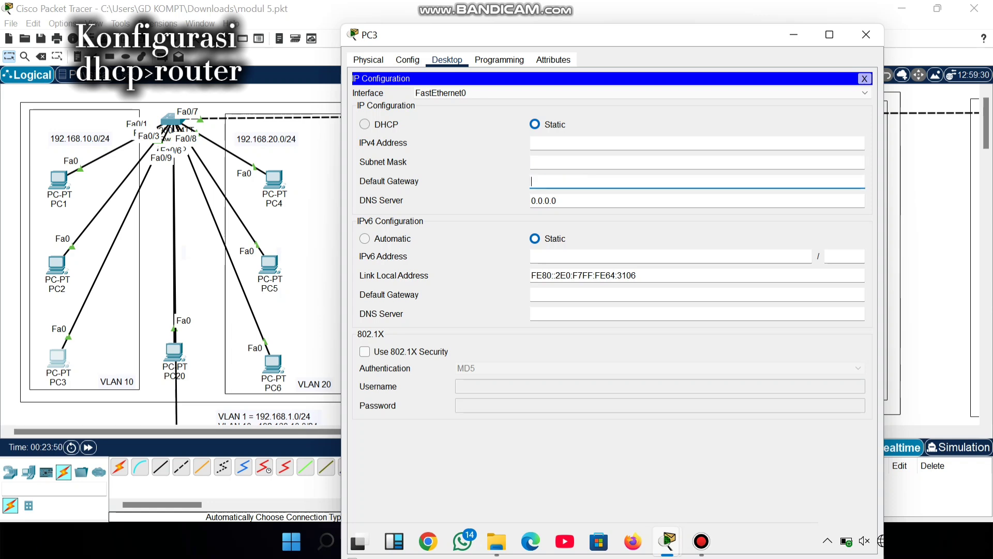
pyautogui.click(365, 124)
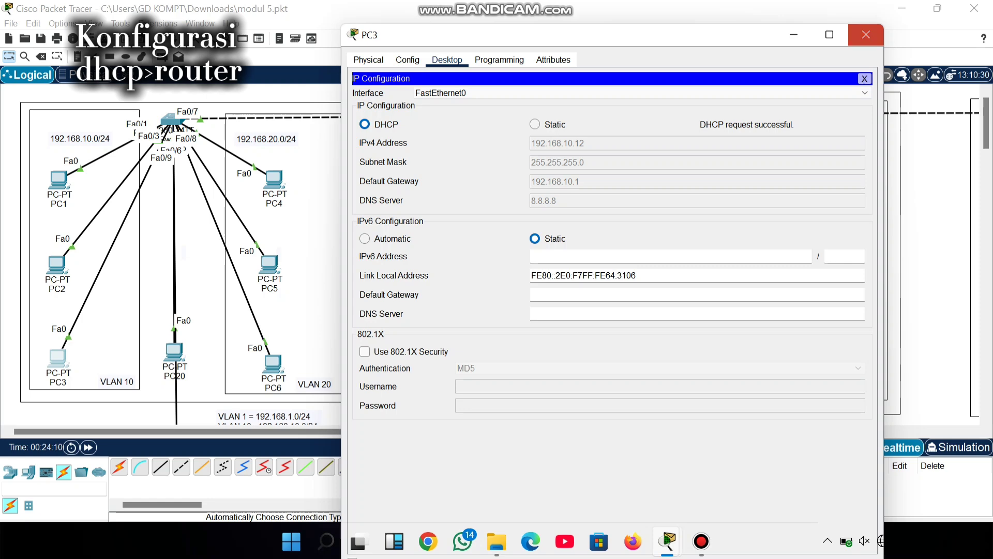
pyautogui.click(866, 35)
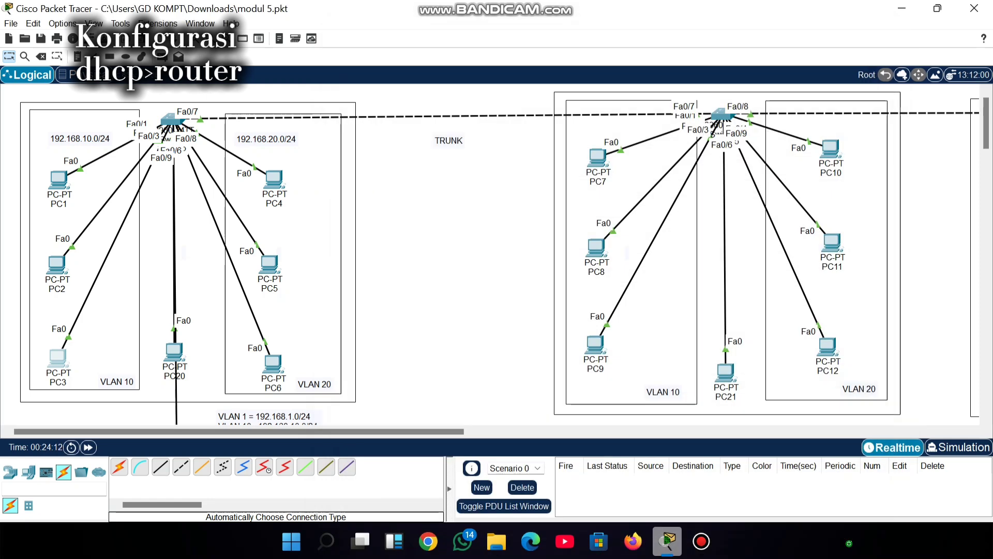
# Clear PC5's static IPv4 address, subnet mask and default gateway, then switch its IPv4 configuration to DHCP and close its window.
pyautogui.click(269, 265)
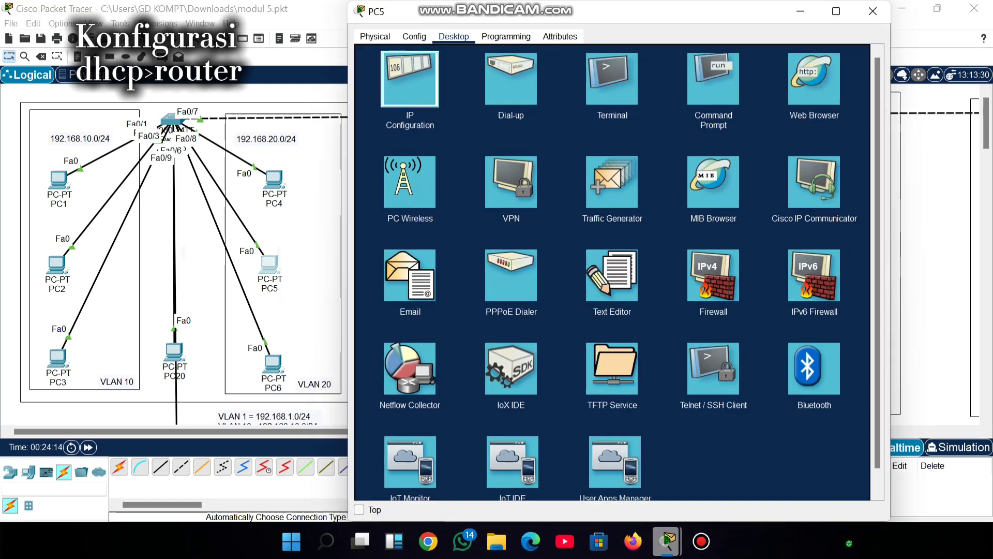
pyautogui.click(409, 78)
pyautogui.moveTo(586, 119); pyautogui.dragTo(538, 120)
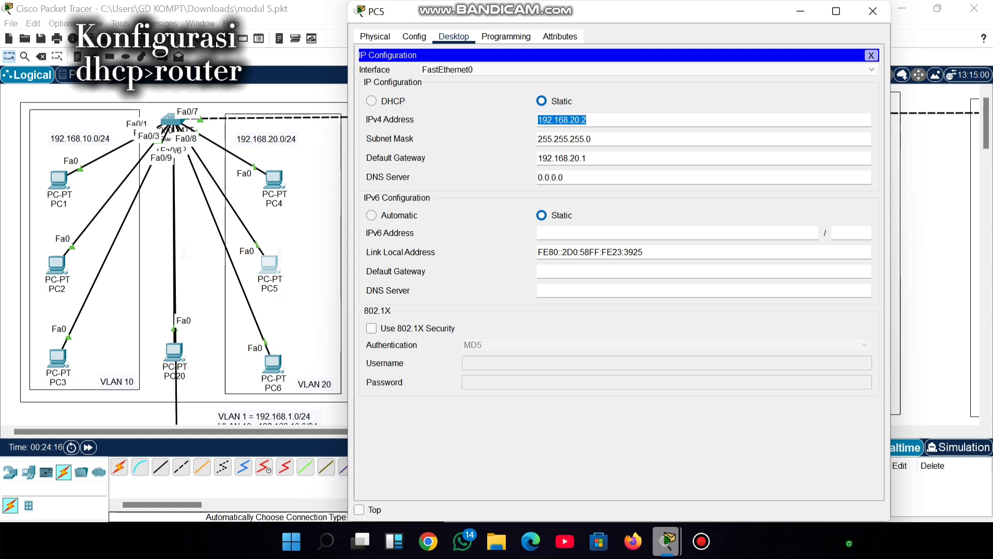
pyautogui.press('BackSpace')
pyautogui.press('Tab')
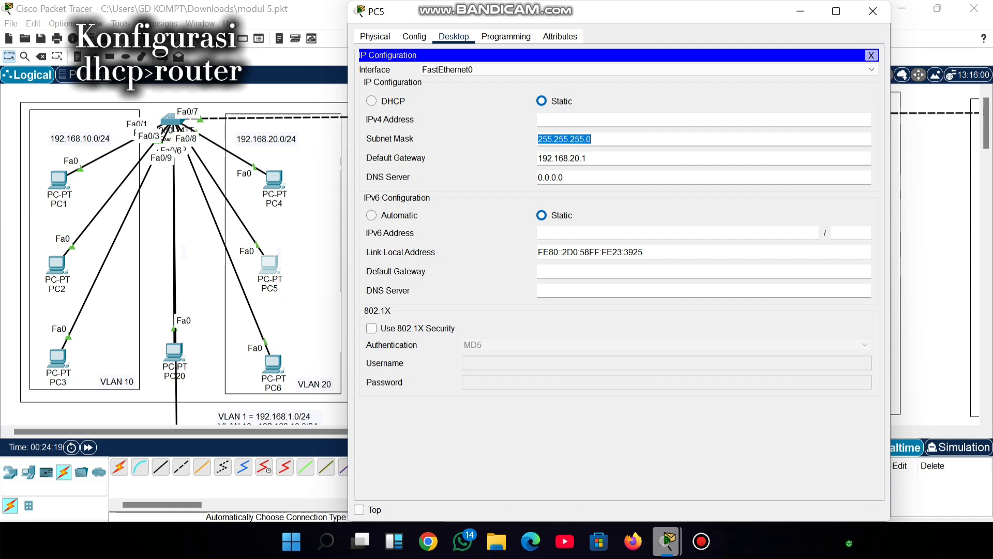
pyautogui.press('BackSpace')
pyautogui.click(540, 157)
pyautogui.moveTo(540, 158); pyautogui.dragTo(587, 158)
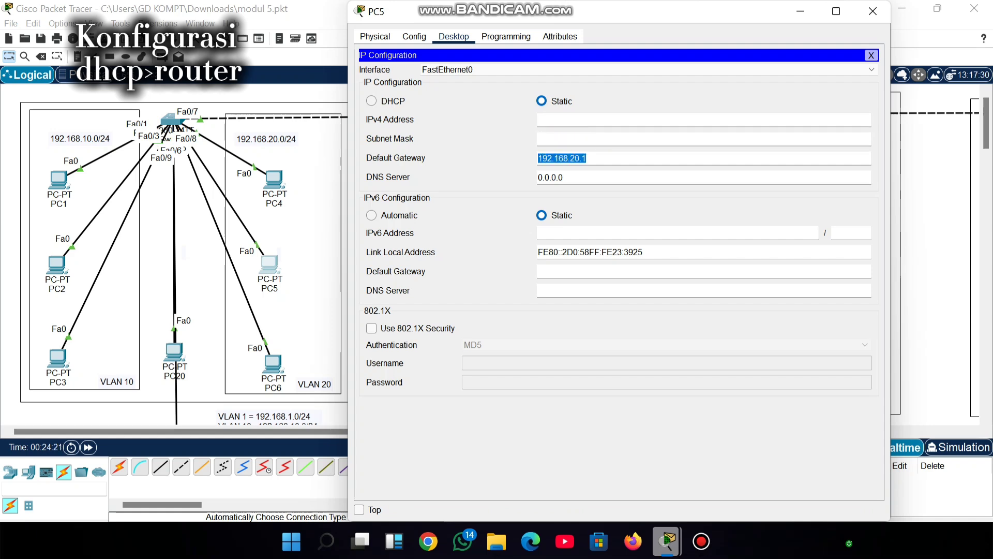
pyautogui.press('BackSpace')
pyautogui.click(371, 101)
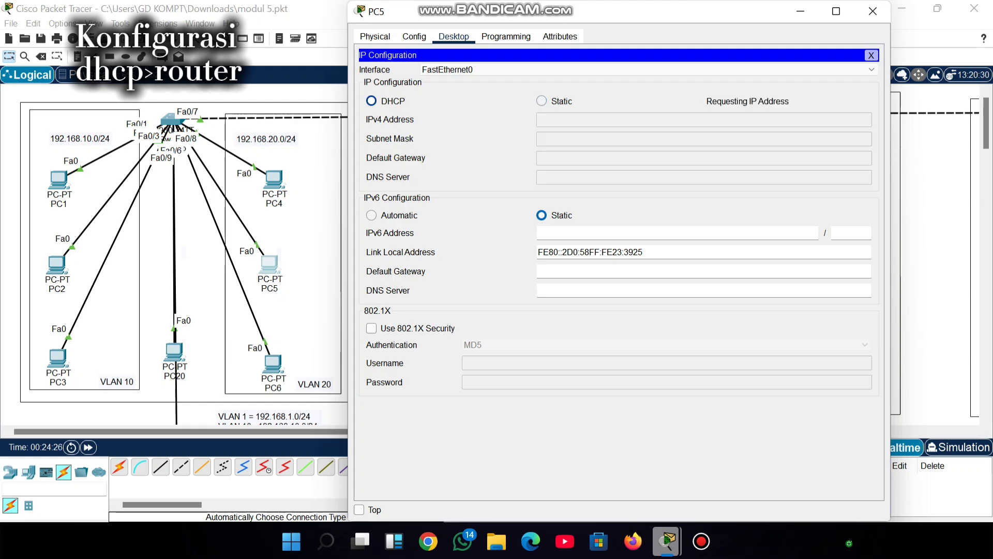
pyautogui.click(873, 11)
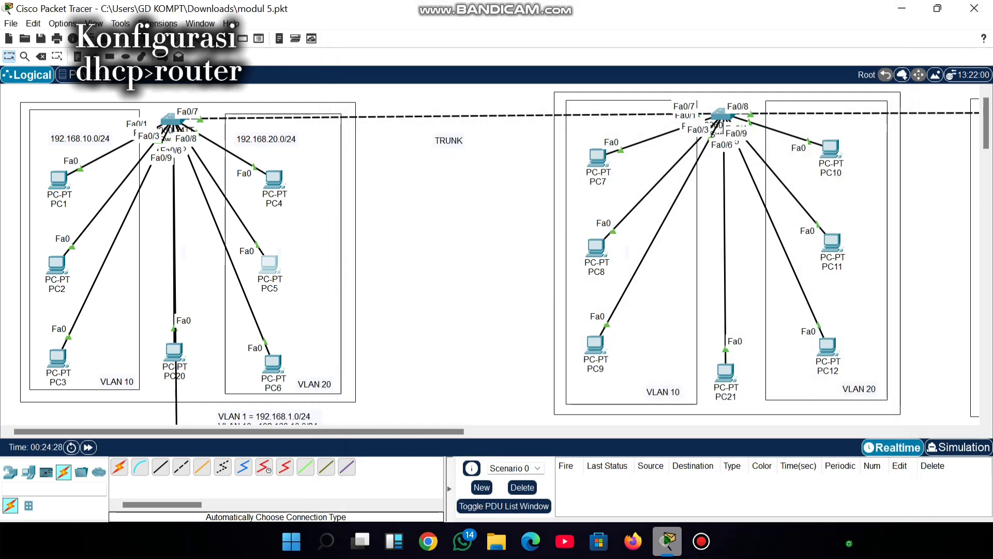
# Clear PC6's static IPv4 address, subnet mask and default gateway, then switch its IPv4 configuration to DHCP and close its window.
pyautogui.click(272, 363)
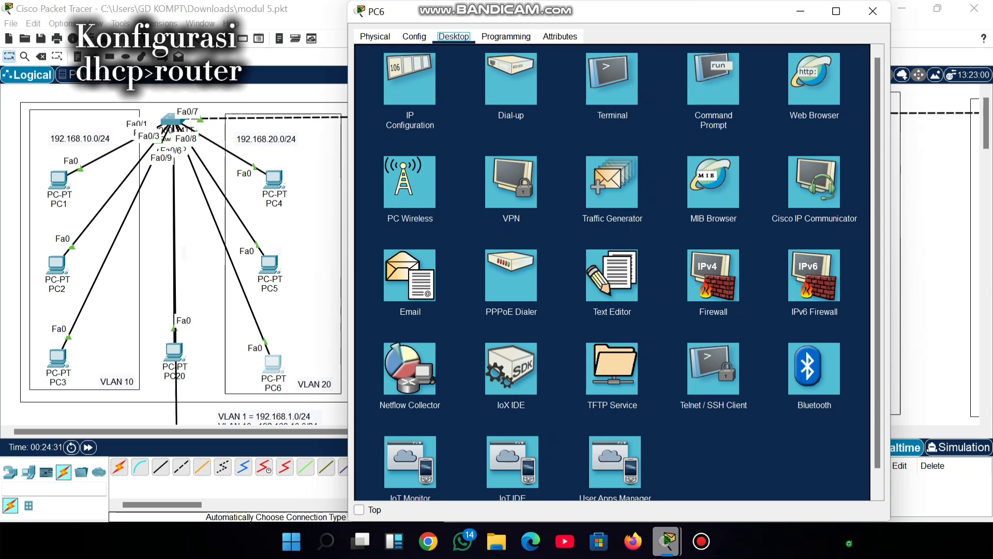
pyautogui.click(410, 78)
pyautogui.moveTo(538, 119); pyautogui.dragTo(588, 119)
pyautogui.press('BackSpace')
pyautogui.press('Tab')
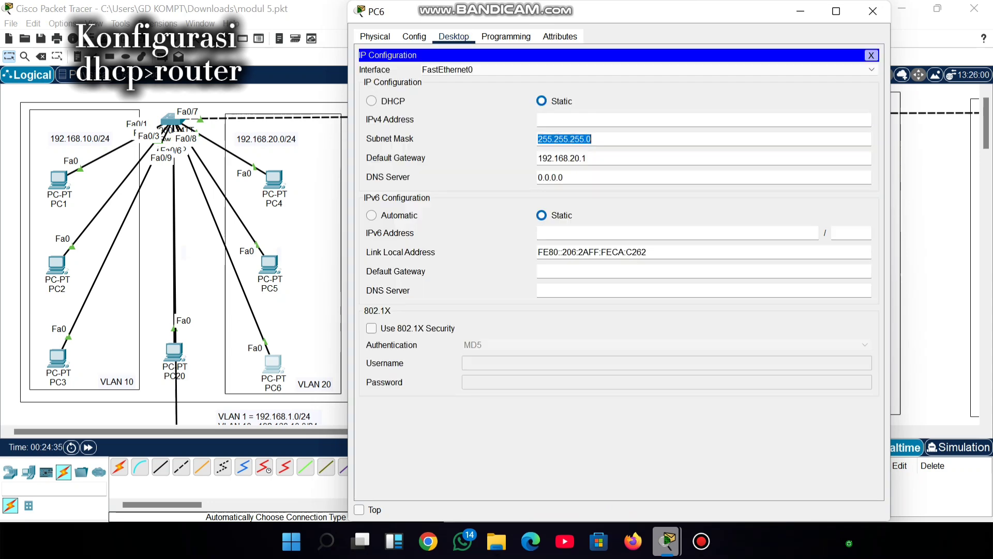
pyautogui.press('BackSpace')
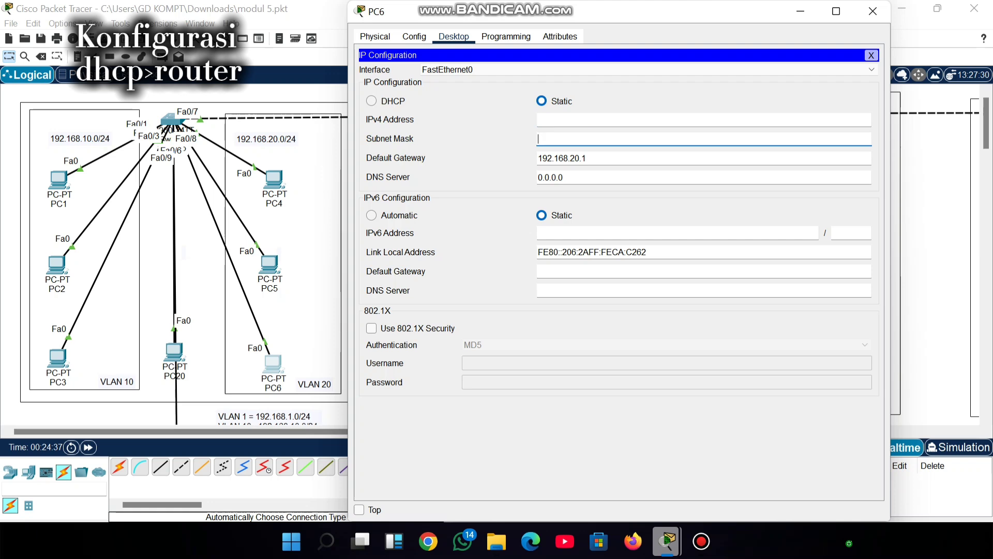
pyautogui.press('Tab')
pyautogui.press('BackSpace')
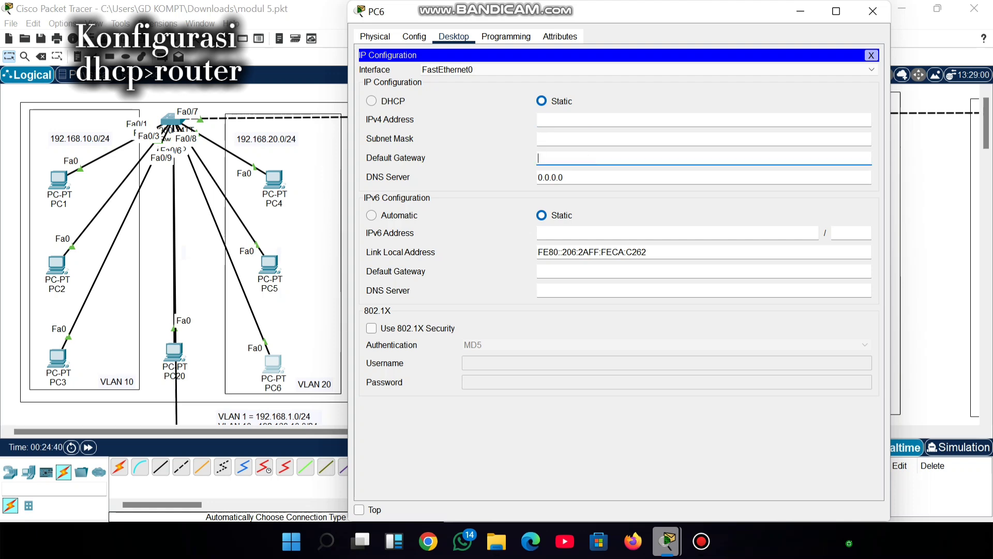
pyautogui.click(372, 101)
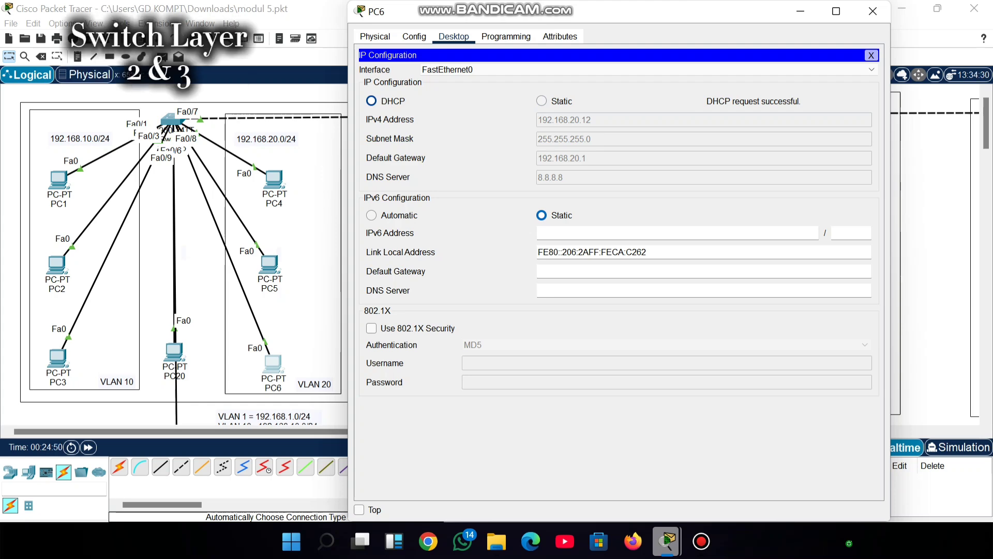
pyautogui.click(872, 11)
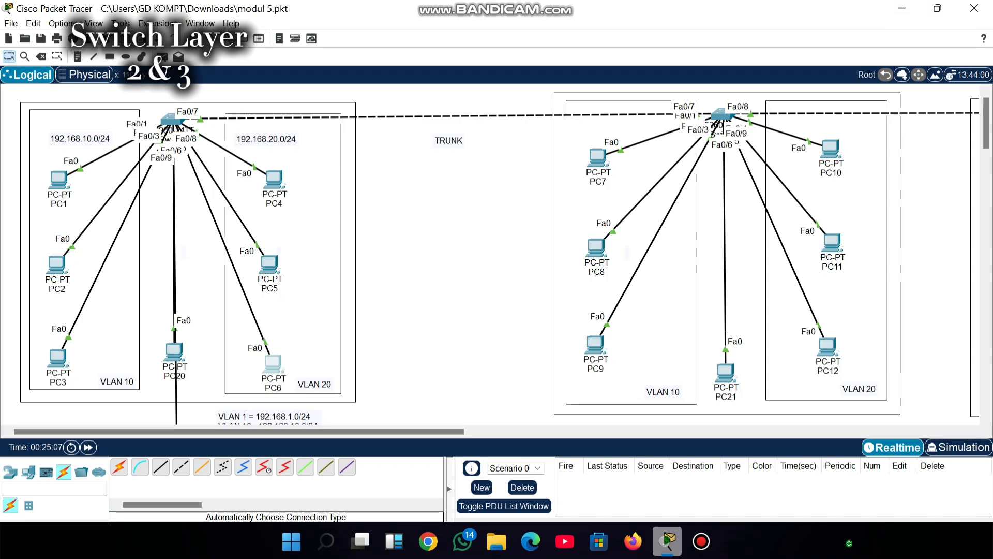
pyautogui.hscroll(10, 489, 259)
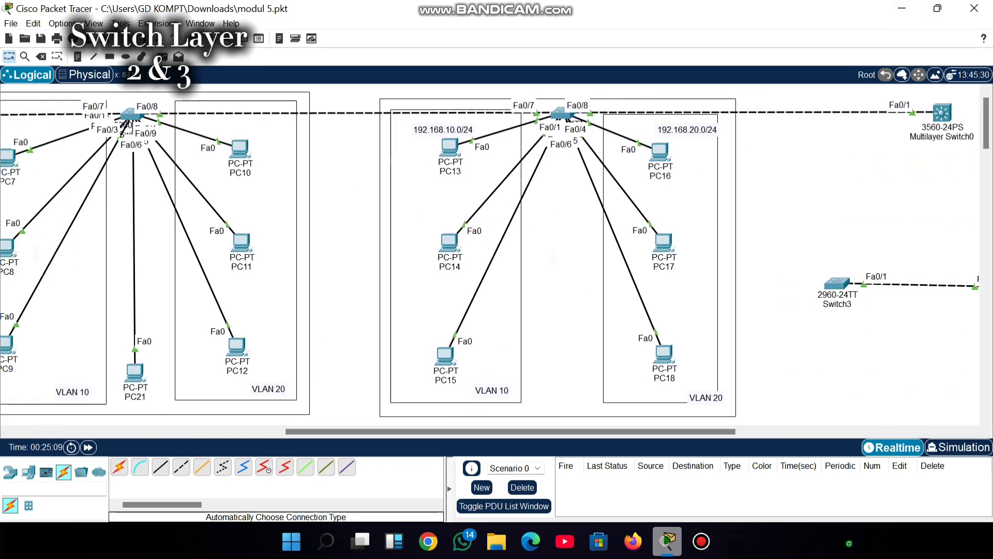
pyautogui.hscroll(-1, 489, 258)
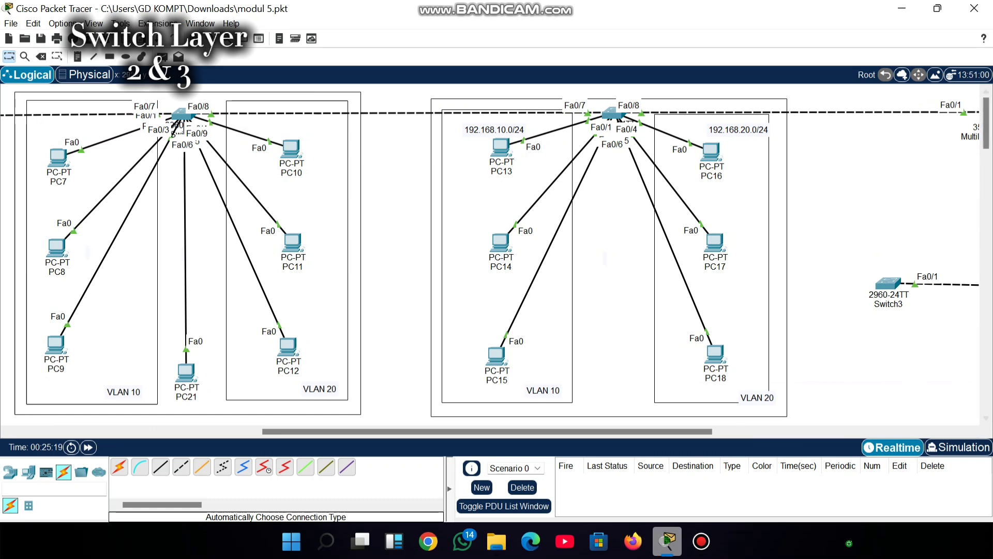
pyautogui.hscroll(5, 489, 254)
pyautogui.hscroll(4, 489, 253)
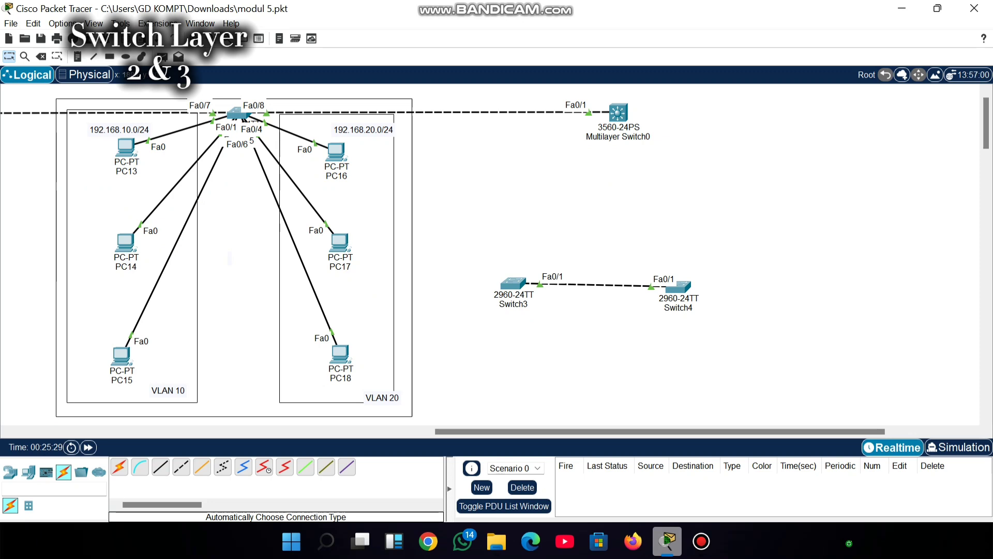
# Place a text note reading "2960" below the layer 2 switch, between the VLAN 10 and VLAN 20 areas.
pyautogui.press('n')
pyautogui.click(232, 177)
pyautogui.write('2')
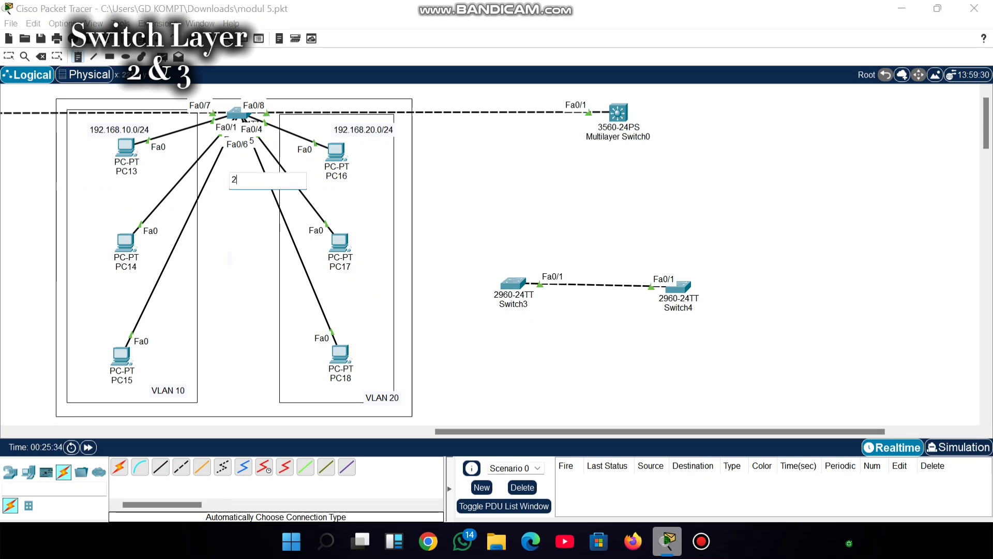
pyautogui.write('960')
# Place a text note reading "3560" below Multilayer Switch0 and center it under the device label.
pyautogui.click(578, 155)
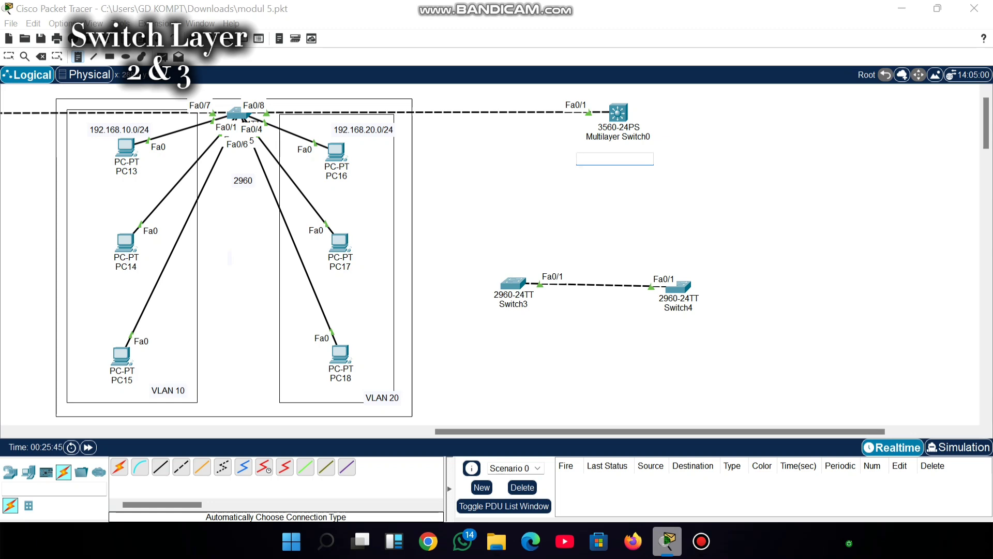
pyautogui.write('3560')
pyautogui.click(616, 214)
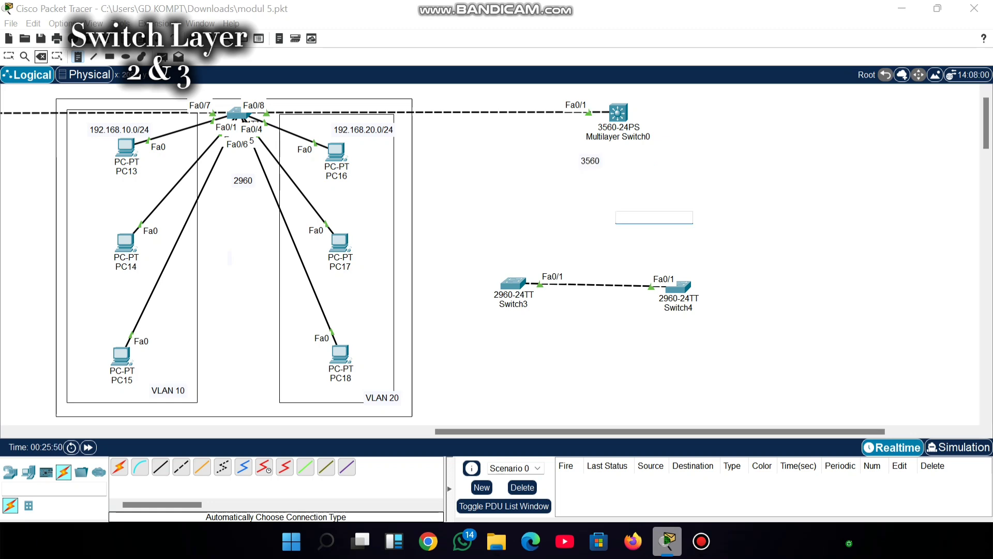
pyautogui.press('Escape')
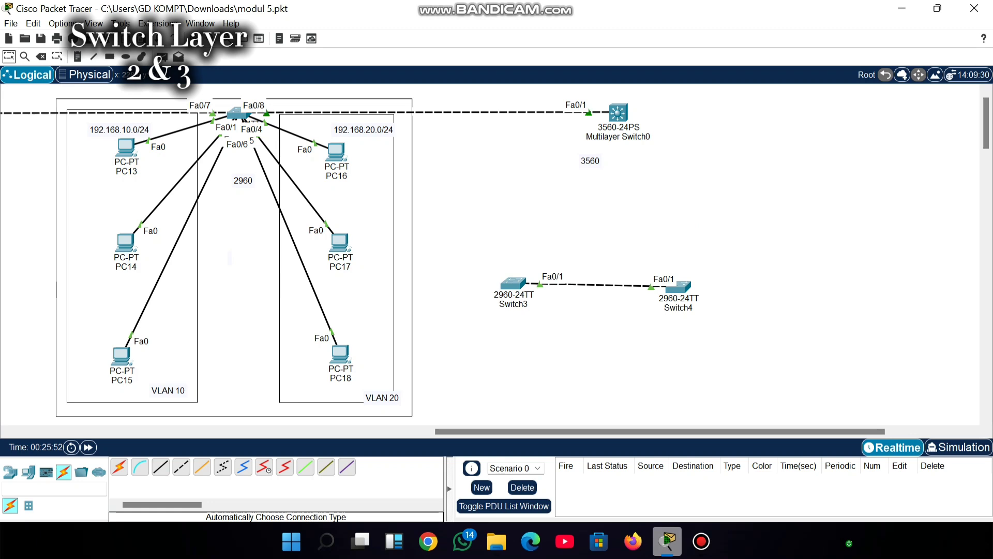
pyautogui.moveTo(591, 160); pyautogui.dragTo(616, 163)
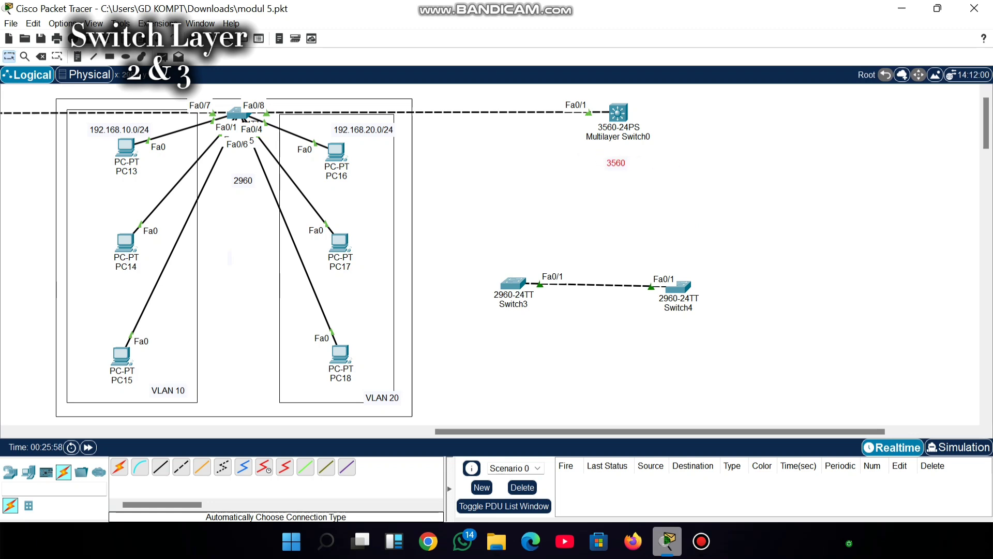
pyautogui.click(523, 201)
pyautogui.moveTo(238, 114)
pyautogui.mouseDown()
pyautogui.moveTo(229, 133)
pyautogui.moveTo(234, 113)
pyautogui.mouseUp()
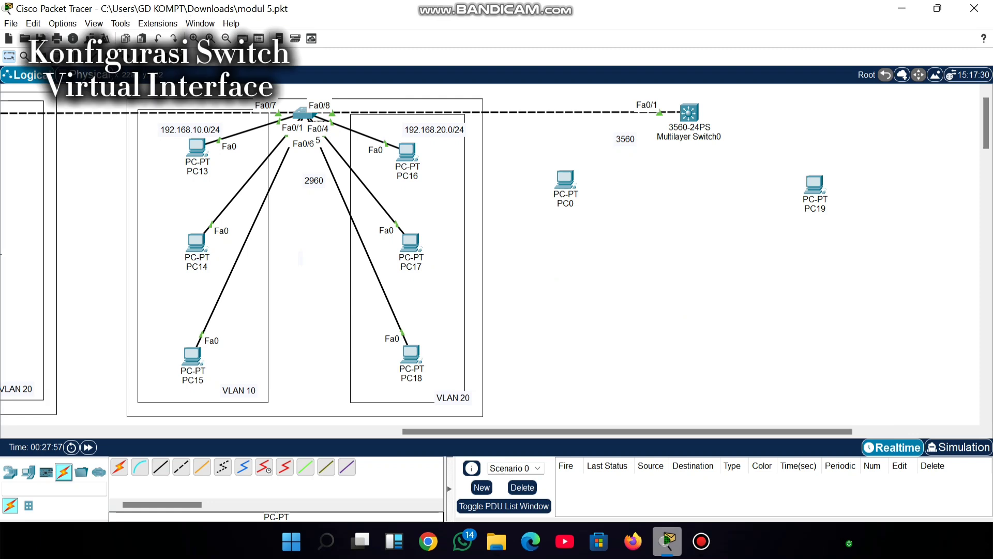
# Connect PC0 and PC19 to Multilayer Switch0 using the automatically chosen connection type.
pyautogui.click(119, 467)
pyautogui.click(565, 179)
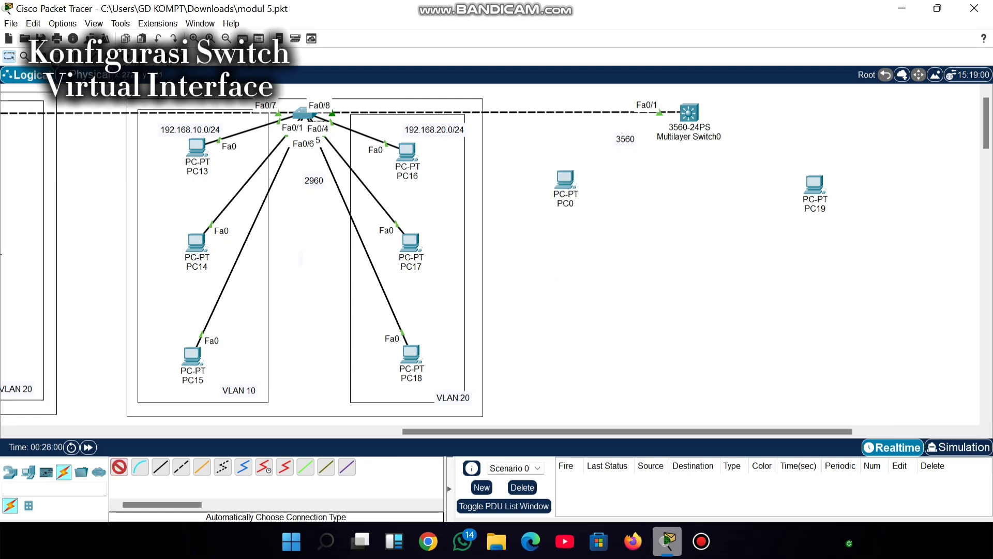
pyautogui.click(689, 112)
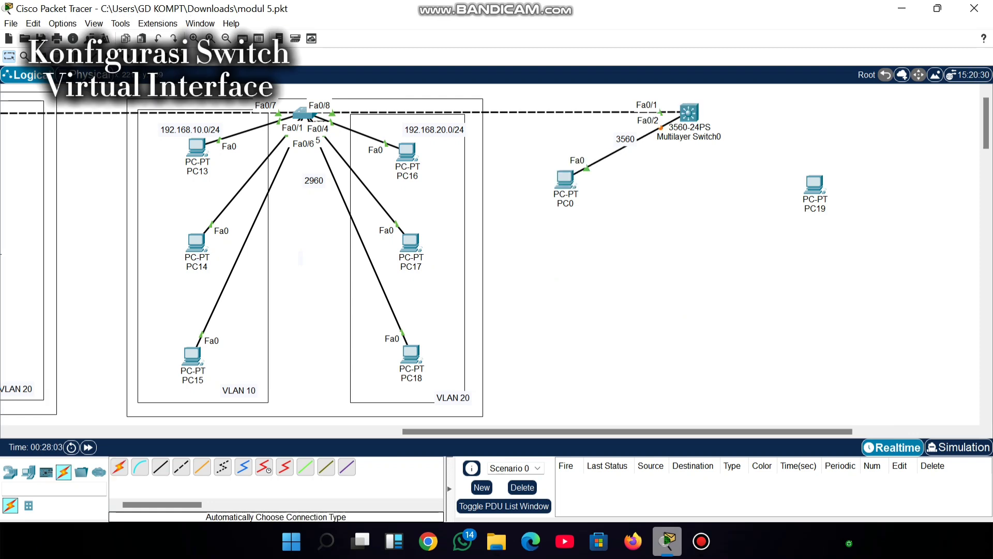
pyautogui.click(119, 467)
pyautogui.click(814, 184)
pyautogui.click(689, 112)
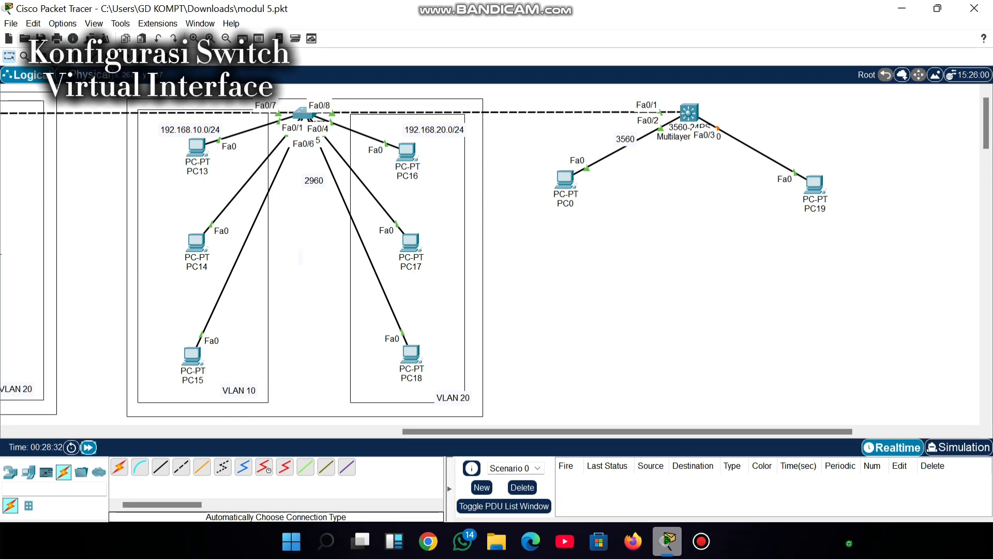
# Set PC0's static IPv4 address to 192.168.10.55, accept the default subnet mask, and close its window.
pyautogui.click(566, 178)
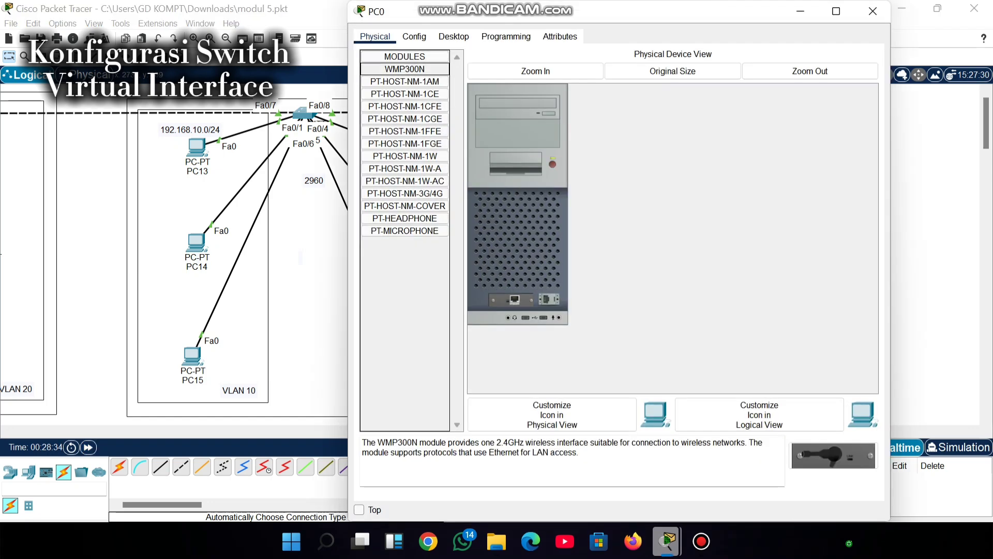
pyautogui.click(454, 37)
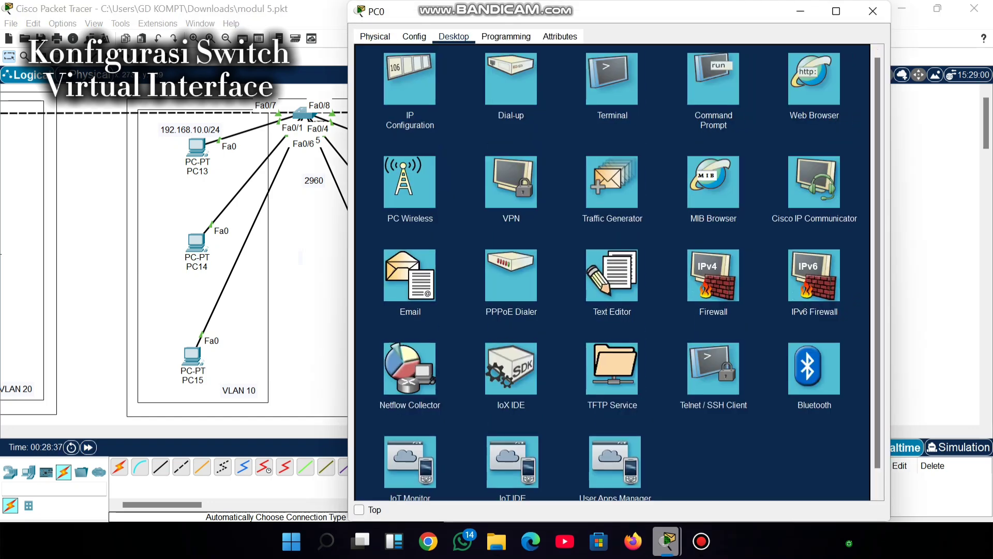
pyautogui.click(410, 78)
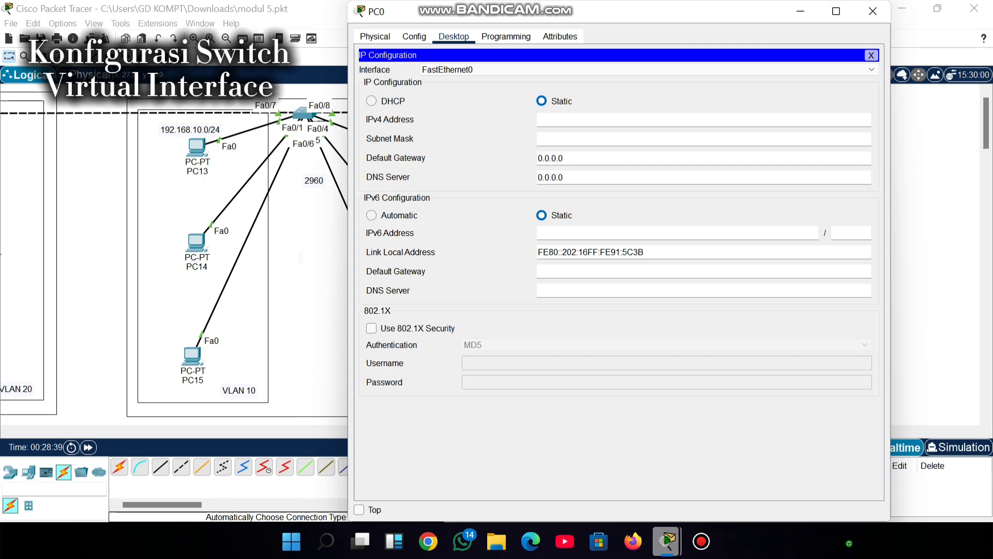
pyautogui.write('192.168.10.55')
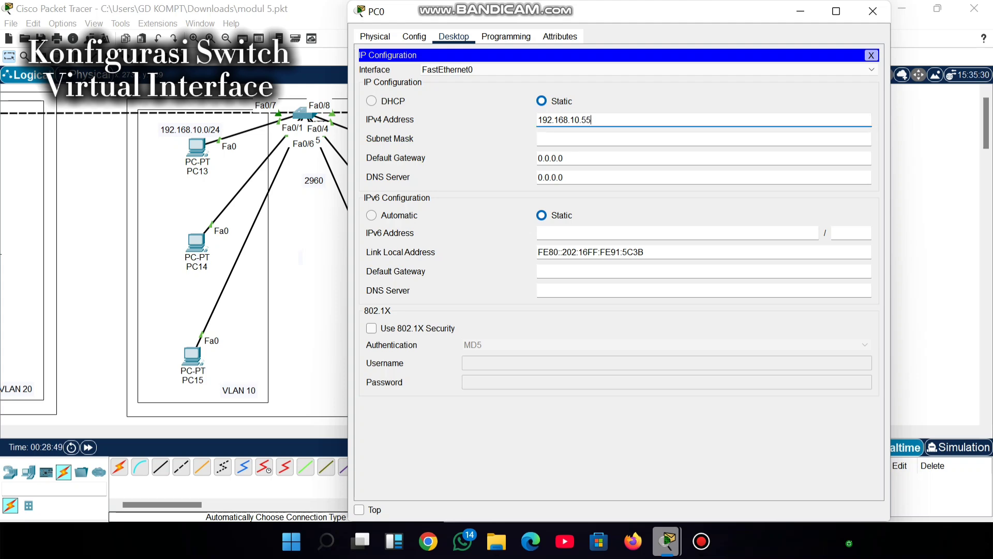
pyautogui.press('Tab')
pyautogui.click(872, 11)
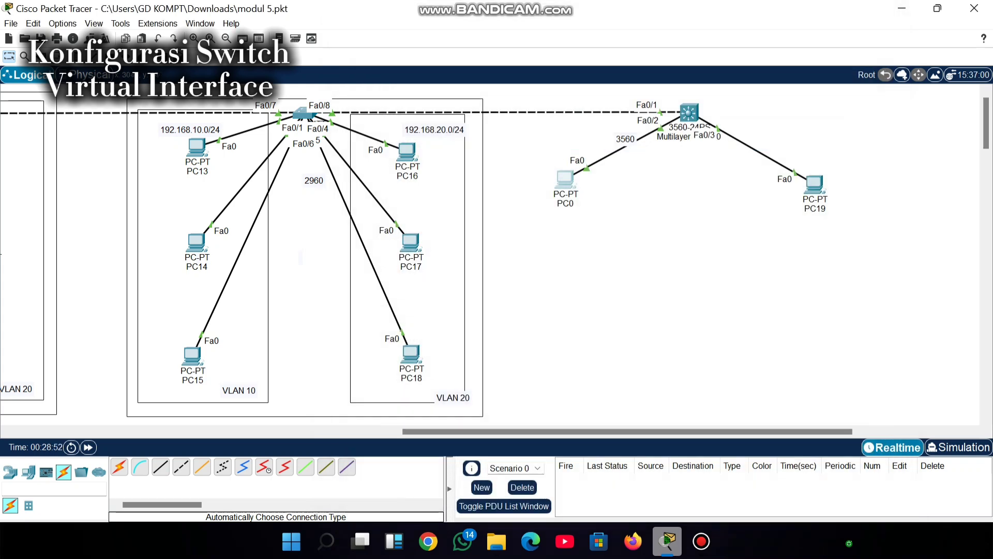
# Rename PC0 as PC24 in the workspace.
pyautogui.click(565, 180)
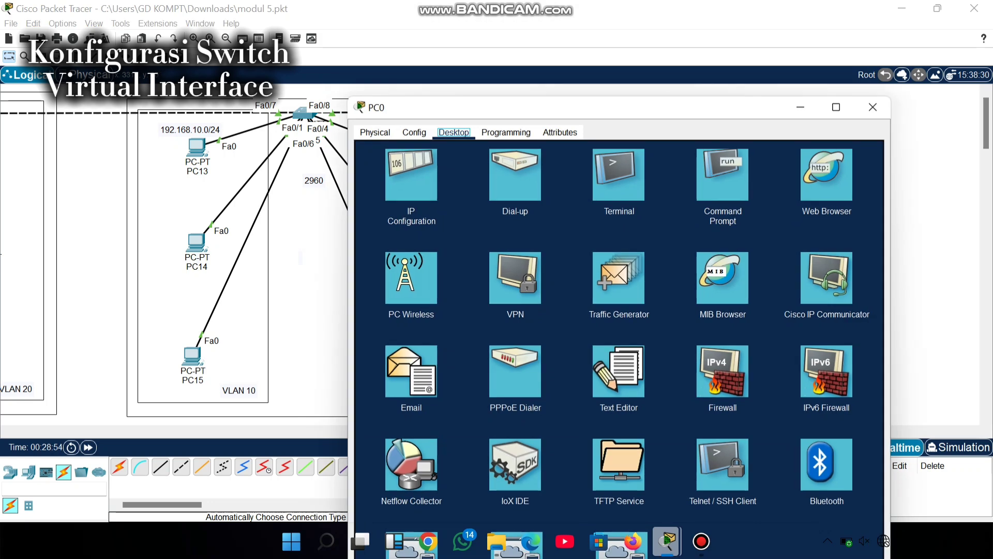
pyautogui.click(874, 107)
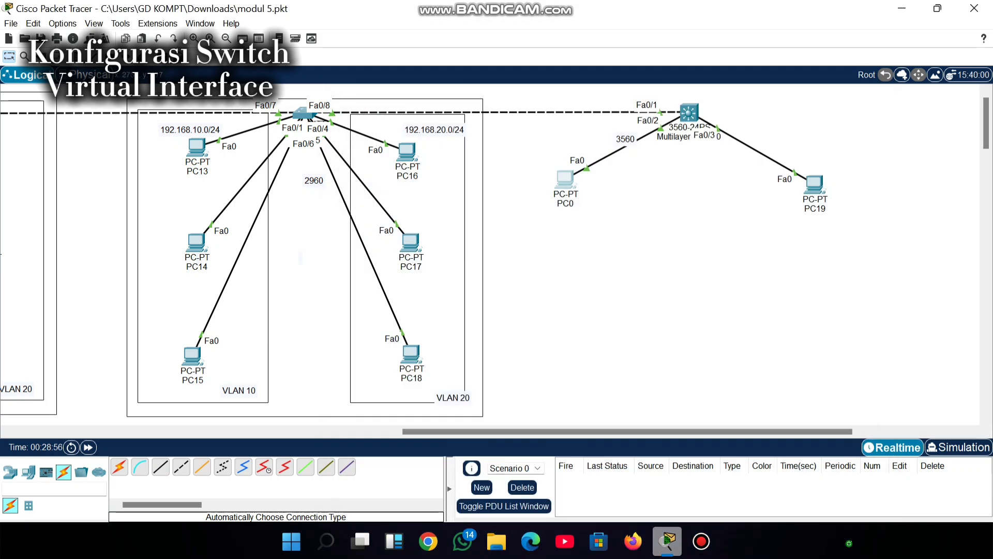
pyautogui.click(566, 180)
pyautogui.click(873, 107)
pyautogui.click(562, 203)
pyautogui.press('BackSpace')
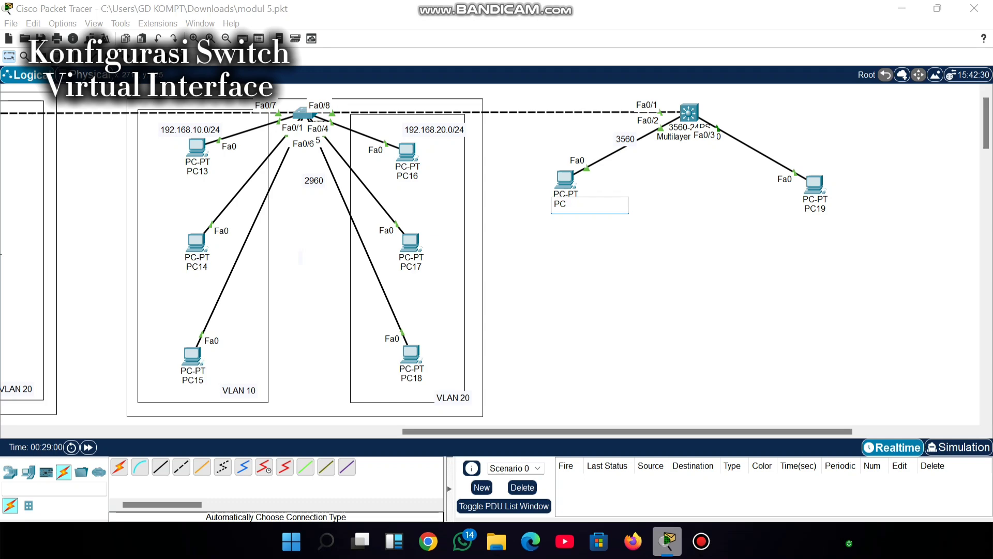
pyautogui.write('24')
# Set PC19's static IPv4 address to 192.168.20.55 with subnet mask 255.255.255.0, and close its window.
pyautogui.click(815, 184)
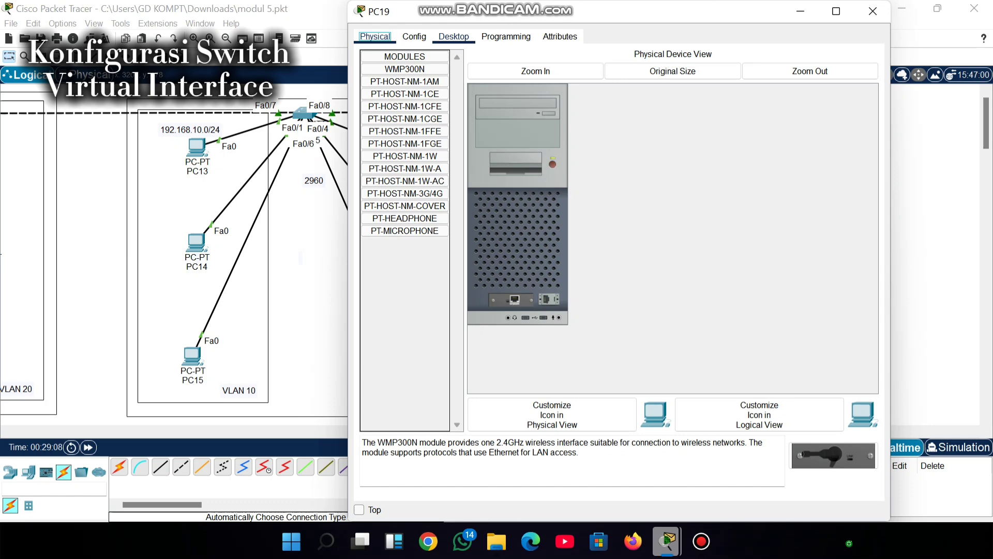
pyautogui.click(454, 37)
pyautogui.click(410, 79)
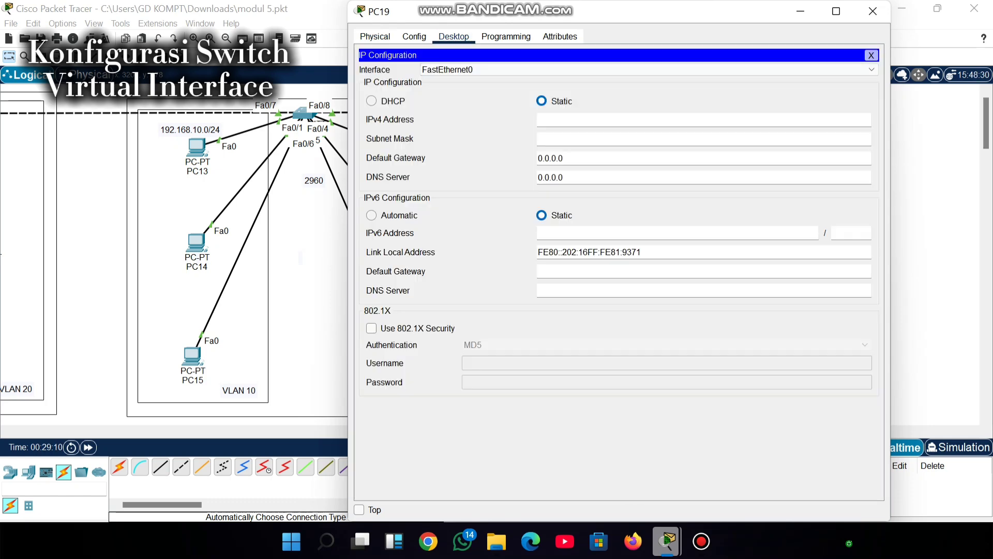
pyautogui.write('192.168.20.55')
pyautogui.click(703, 139)
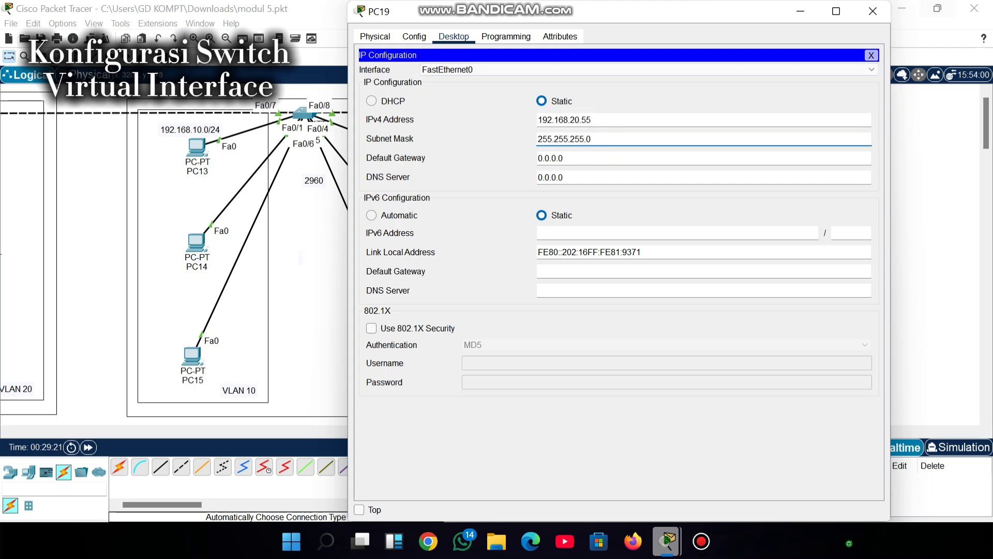
pyautogui.click(873, 11)
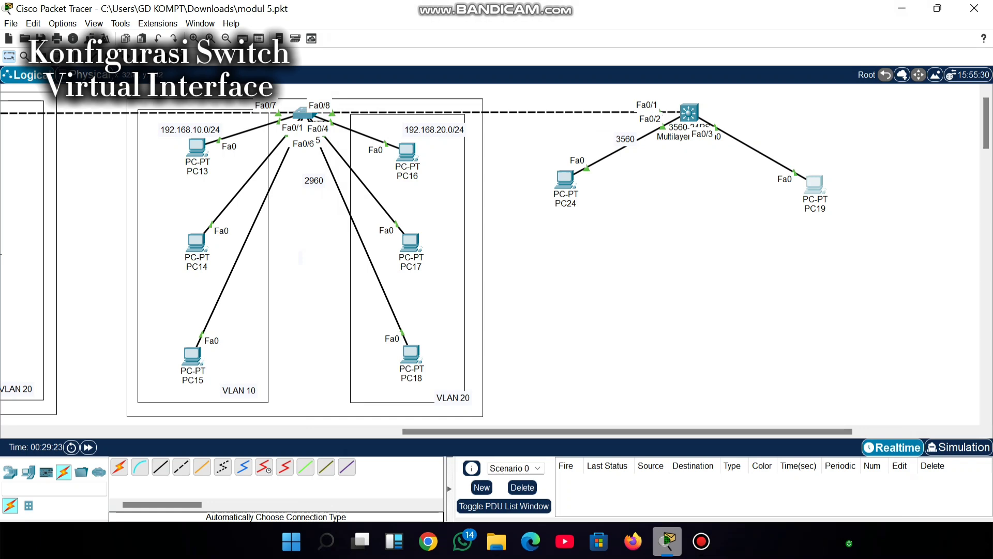
# Rename PC19 as PC25 in the workspace.
pyautogui.click(822, 209)
pyautogui.doubleClick(822, 209)
pyautogui.click(823, 209)
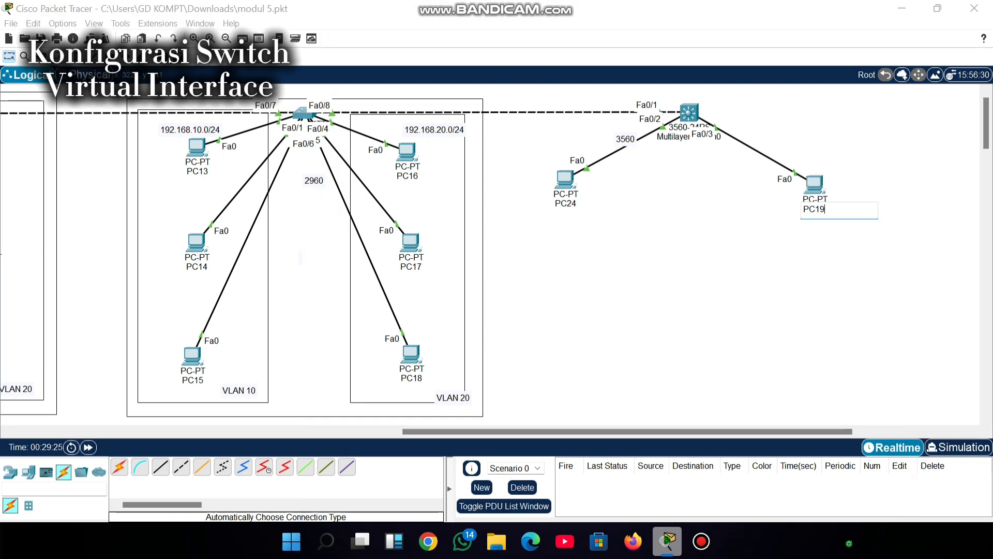
pyautogui.press('BackSpace')
pyautogui.press('BackSpace')
pyautogui.write('25')
pyautogui.press('Return')
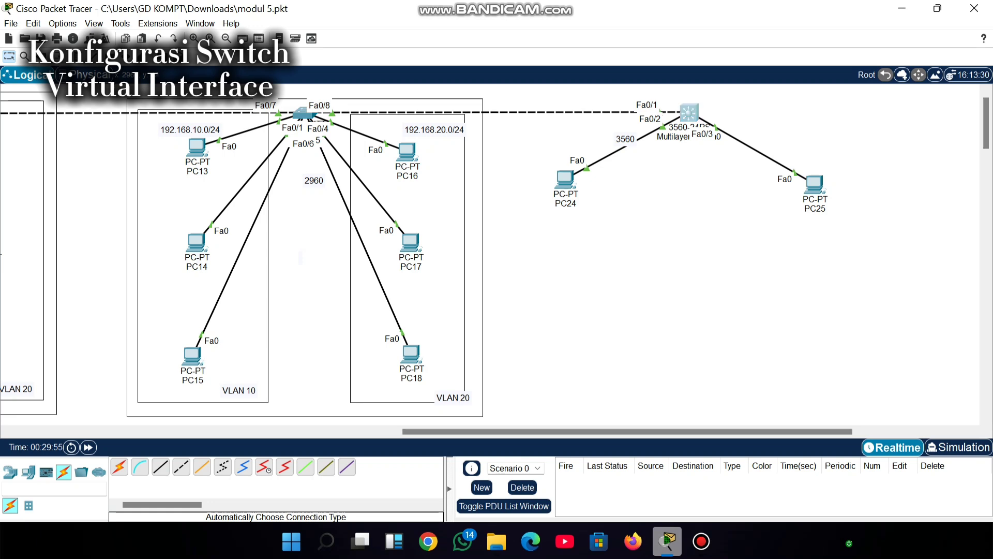
# Open Multilayer Switch0's command line and enter global configuration mode with "en" and "conf t".
pyautogui.click(689, 112)
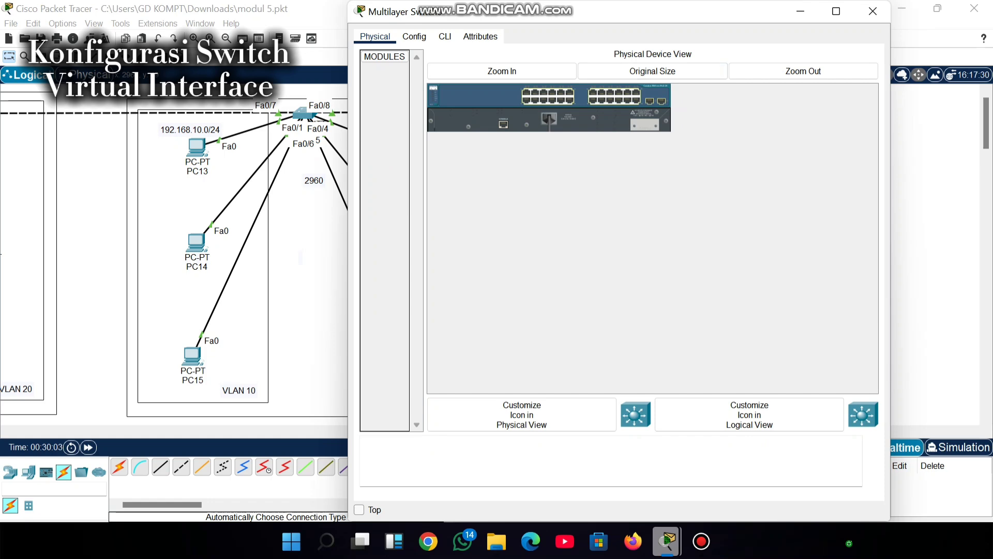
pyautogui.click(445, 37)
pyautogui.press('Return')
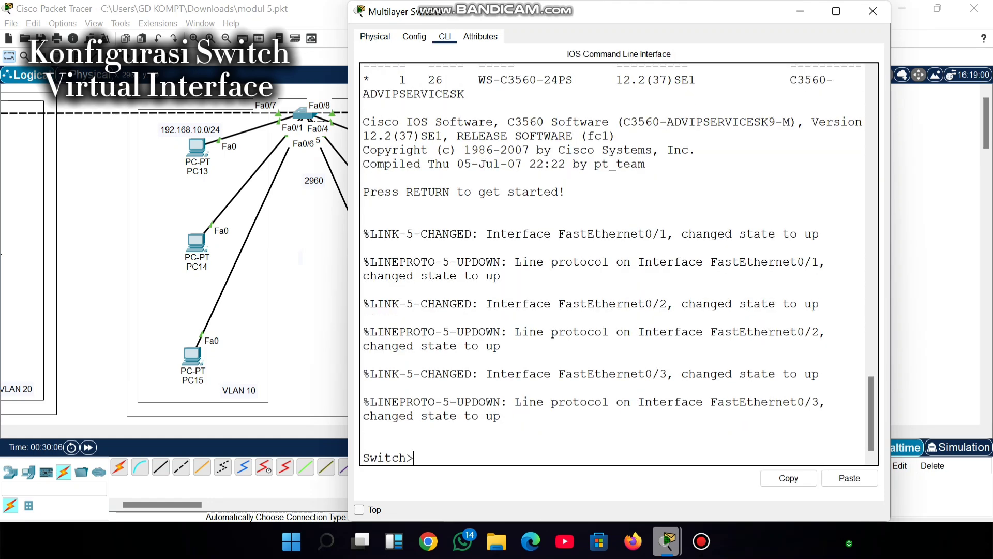
pyautogui.write('en')
pyautogui.press('Return')
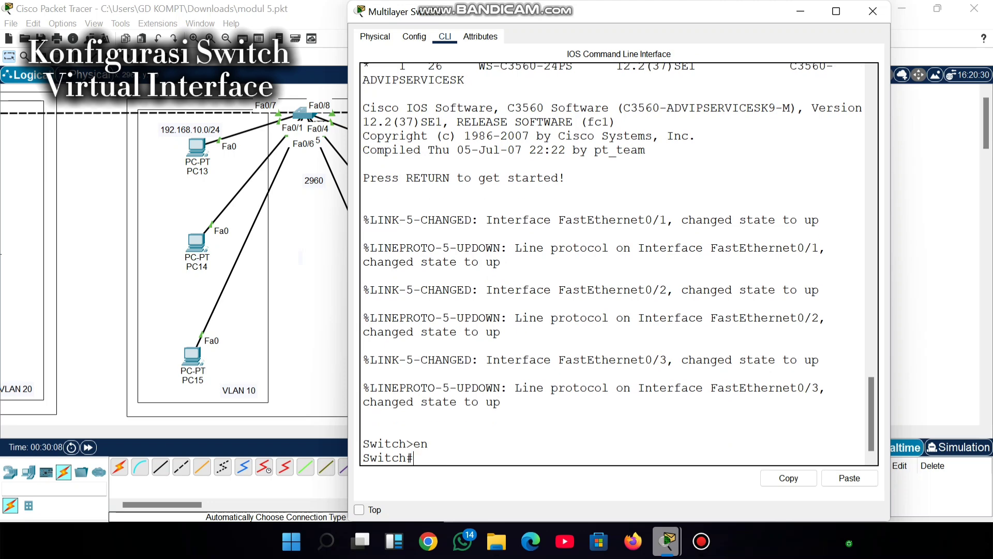
pyautogui.write('conft')
pyautogui.press('Return')
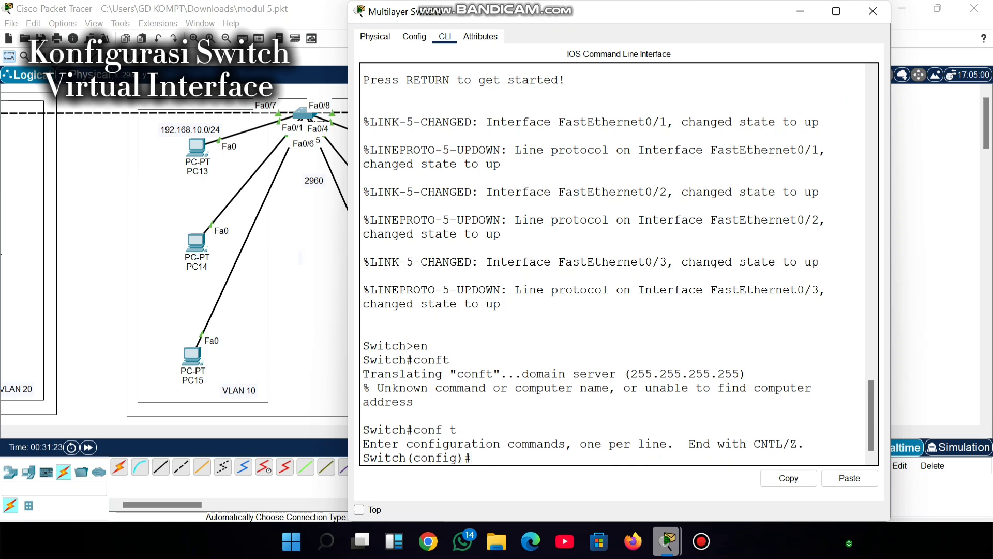
pyautogui.write('name p')
pyautogui.press('BackSpace')
pyautogui.press('BackSpace')
pyautogui.press('BackSpace')
pyautogui.press('BackSpace')
pyautogui.press('BackSpace')
pyautogui.press('BackSpace')
# Create VLAN 10 on Multilayer Switch0, name it programing, and return to global configuration mode.
pyautogui.write('vlan 10')
pyautogui.press('Return')
pyautogui.write('nam')
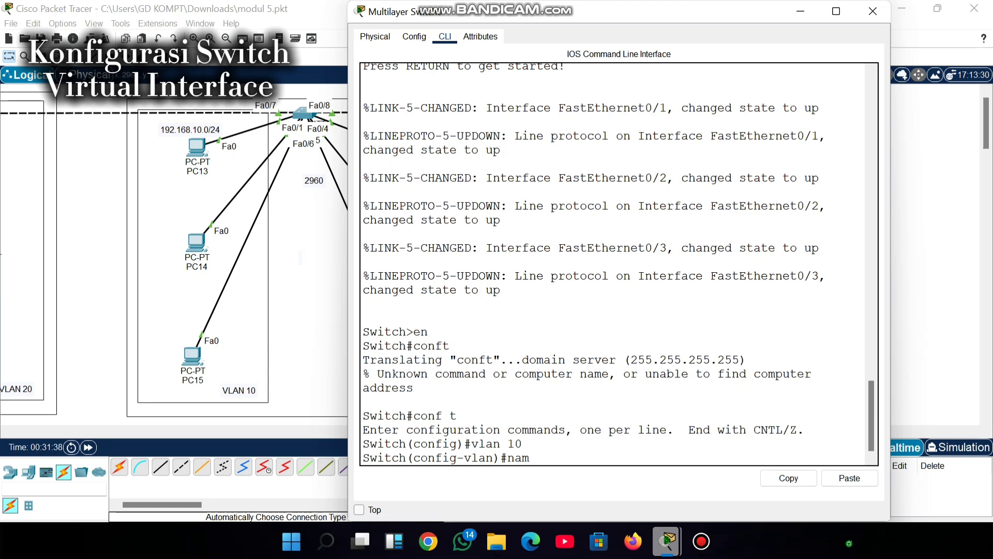
pyautogui.write('e programing\\')
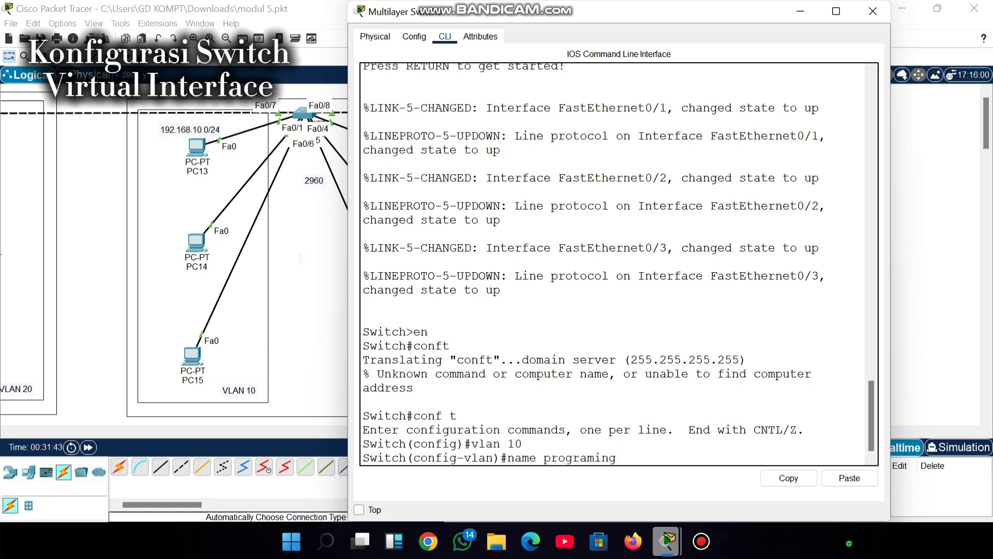
pyautogui.press('Return')
pyautogui.press('Up')
pyautogui.press('BackSpace')
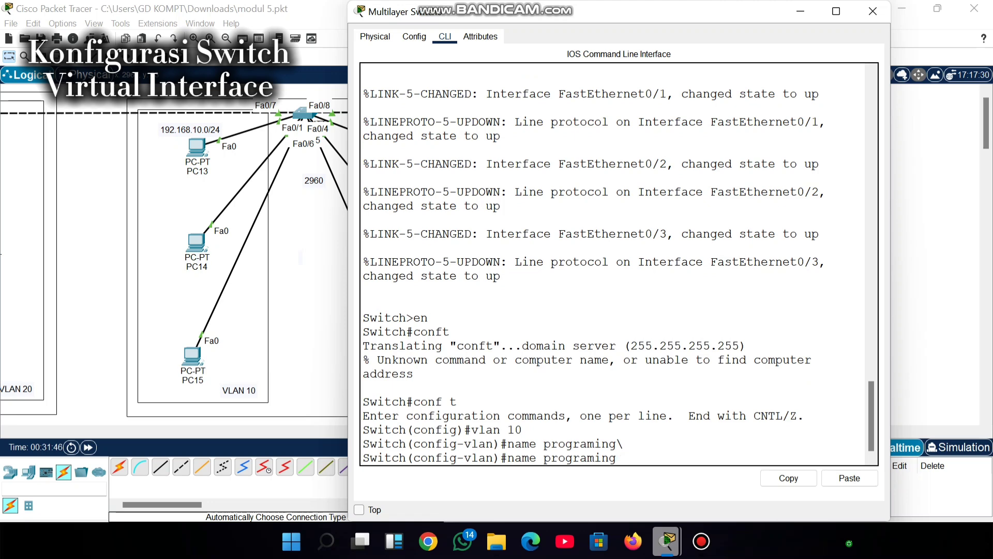
pyautogui.press('Return')
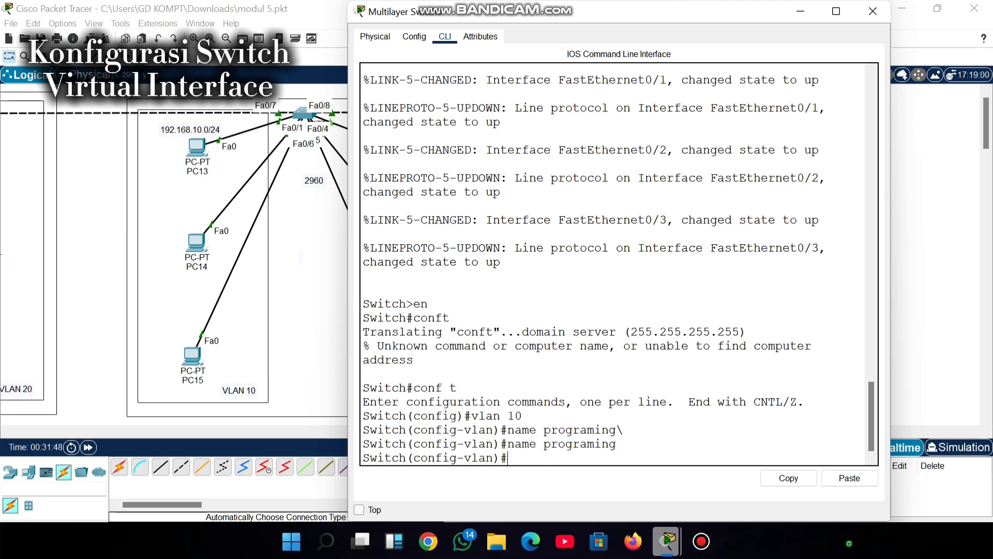
pyautogui.write('exit')
pyautogui.press('Return')
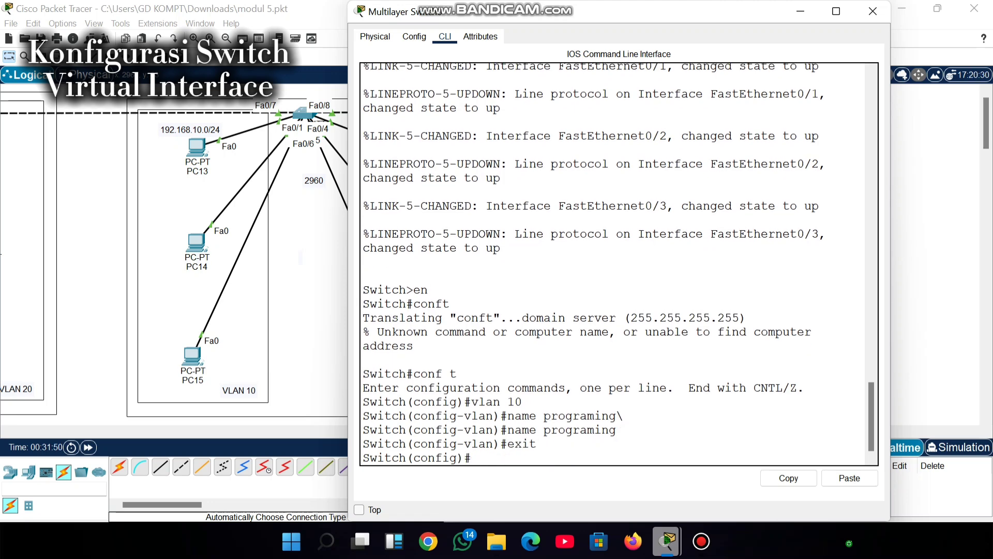
# Create VLAN 20 on Multilayer Switch0 and name it marketing.
pyautogui.write('vlan 20')
pyautogui.press('Return')
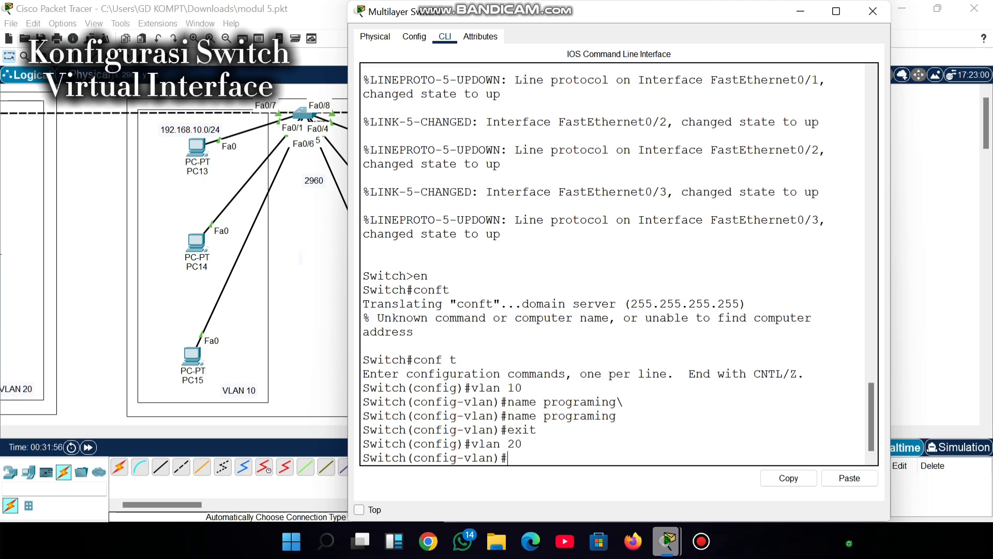
pyautogui.write('name marketing')
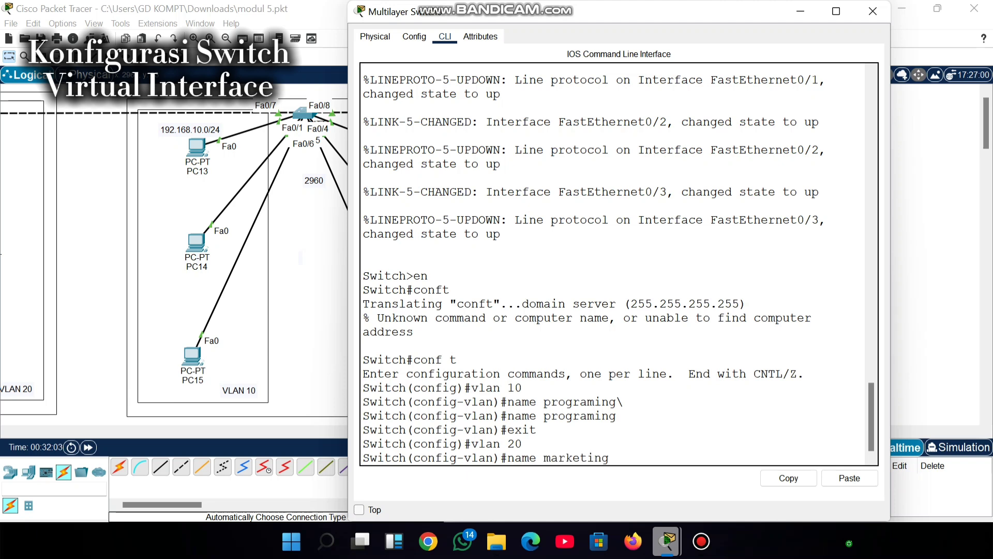
pyautogui.press('Return')
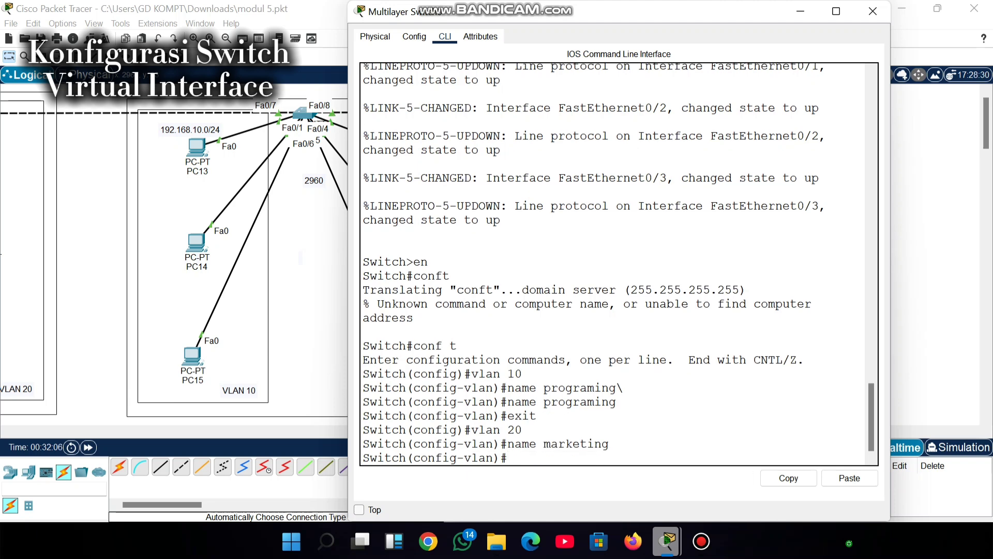
# Return to global configuration mode and set interface fa0/2 to access mode with "switchport mode access".
pyautogui.write('exit')
pyautogui.press('Return')
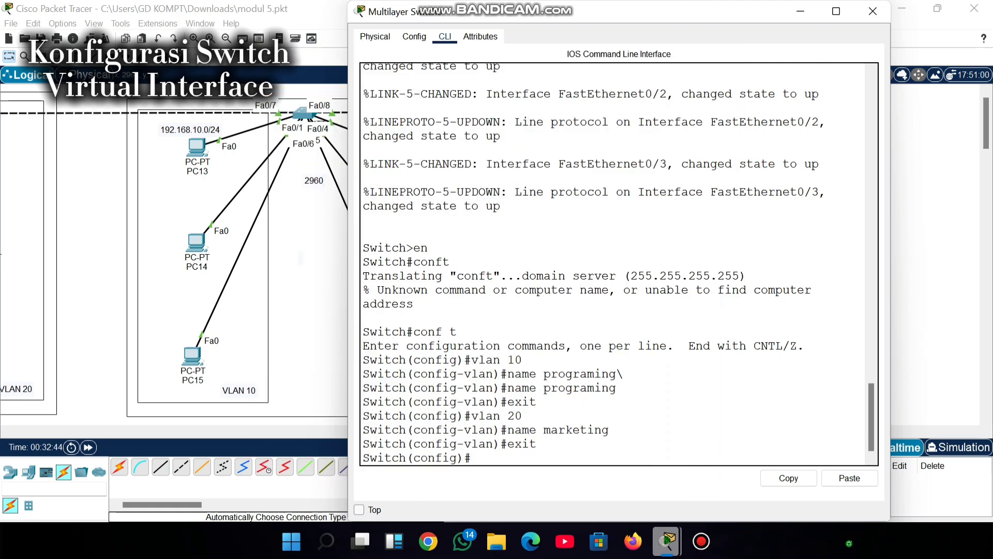
pyautogui.write('interface fa 0')
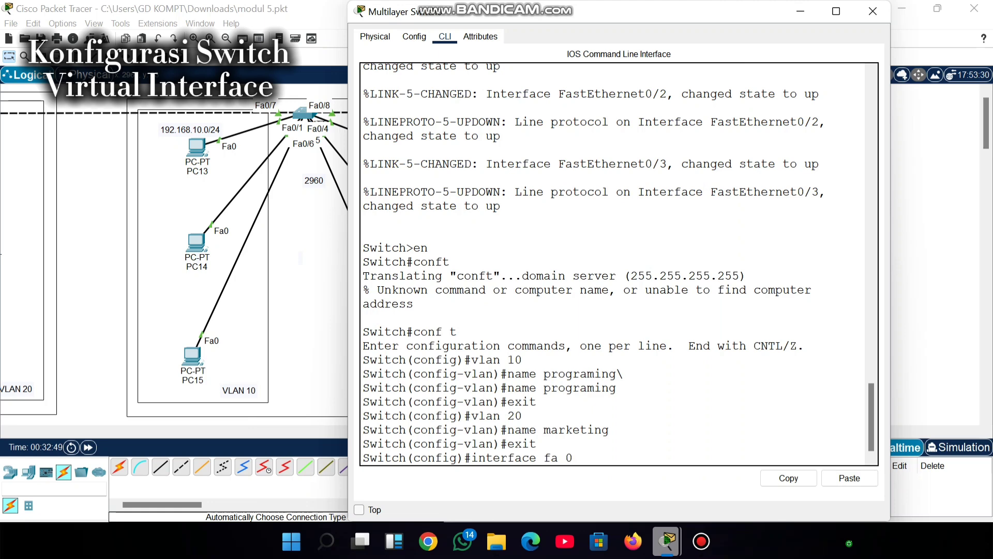
pyautogui.press('BackSpace')
pyautogui.press('BackSpace')
pyautogui.write('0/2')
pyautogui.press('Return')
pyautogui.write('swi')
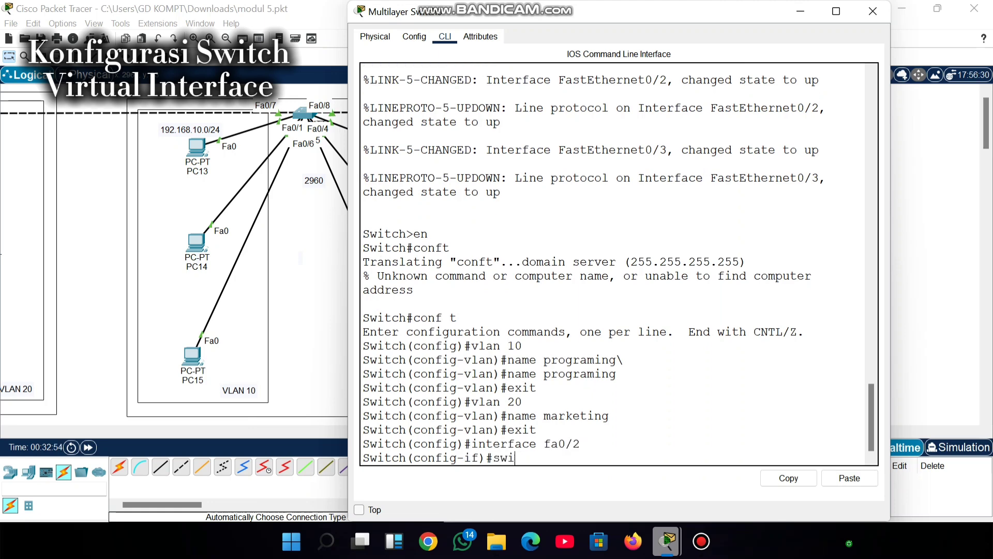
pyautogui.write('tchport mode access')
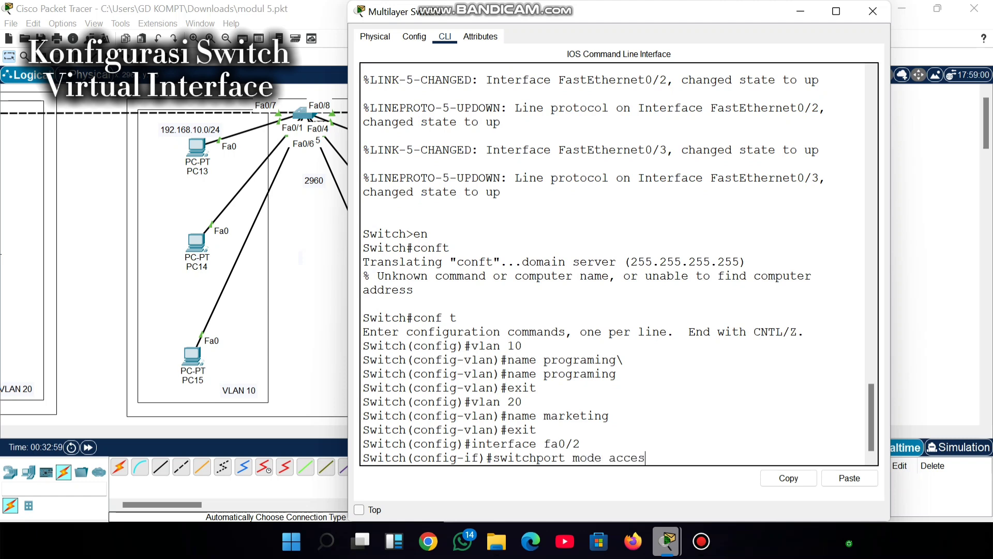
pyautogui.press('Return')
# Assign interface fa0/2 to VLAN 10 with "switchport access vlan 10" and exit to global configuration mode.
pyautogui.write('switchpoe')
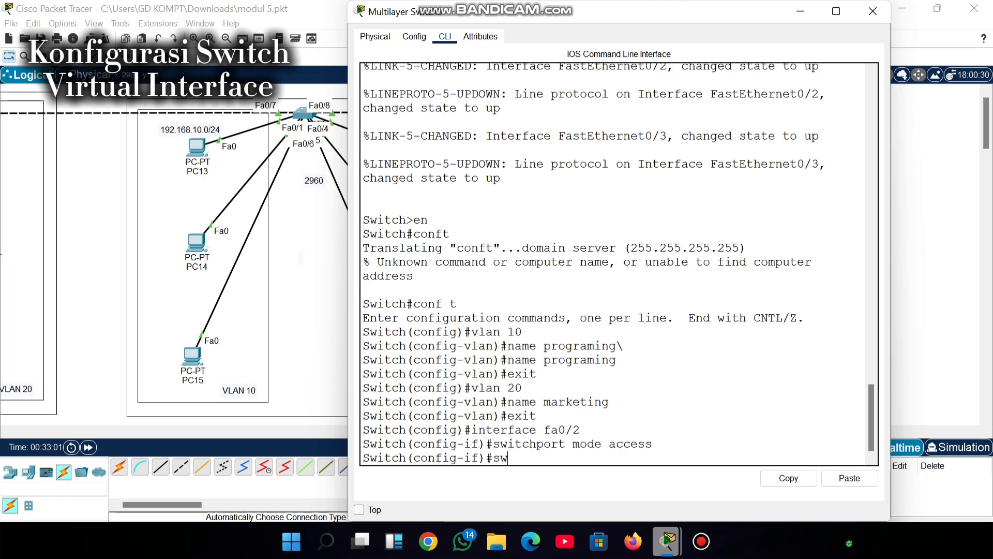
pyautogui.write('rt')
pyautogui.press('BackSpace')
pyautogui.press('BackSpace')
pyautogui.press('BackSpace')
pyautogui.write('rt access vla')
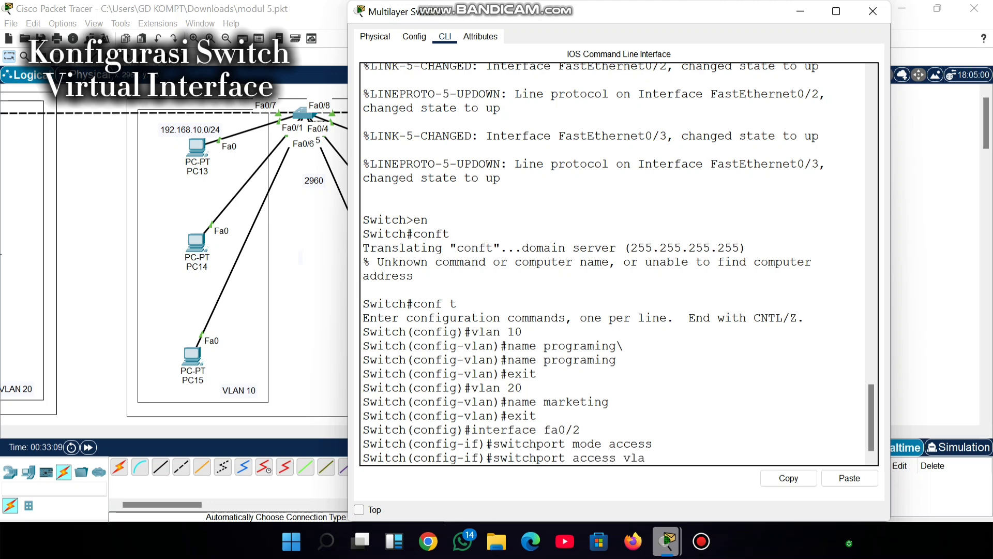
pyautogui.write('n 10')
pyautogui.press('Return')
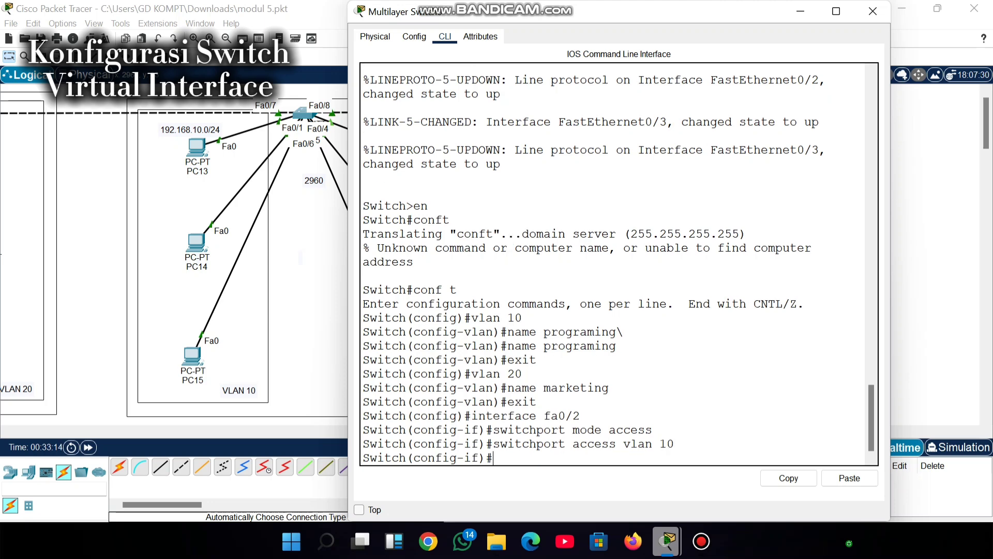
pyautogui.write('exit')
pyautogui.press('Return')
# Enter interface fa0/3 configuration and set the port to access mode.
pyautogui.write('in')
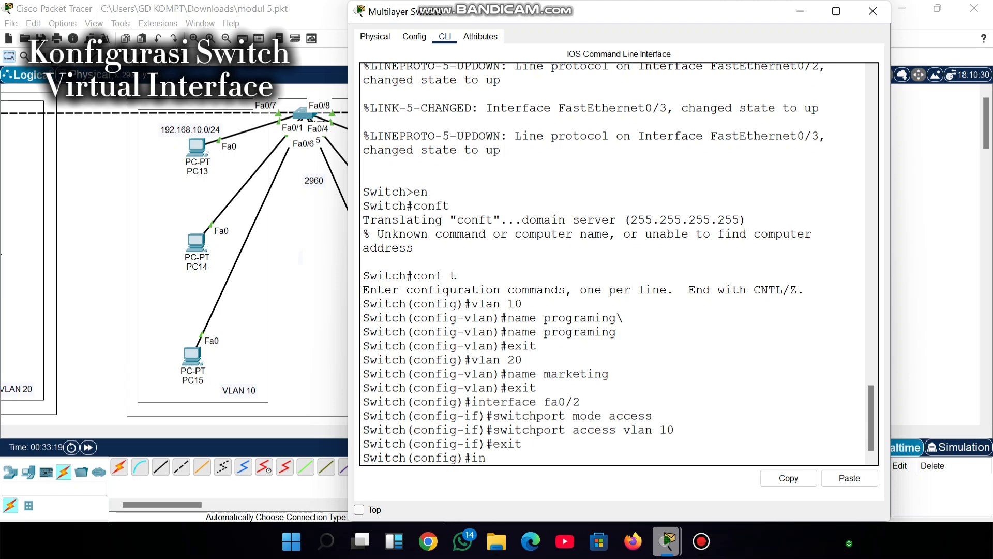
pyautogui.write('terface fa0/3')
pyautogui.press('Return')
pyautogui.press('Up')
pyautogui.press('Up')
pyautogui.press('Up')
pyautogui.press('Up')
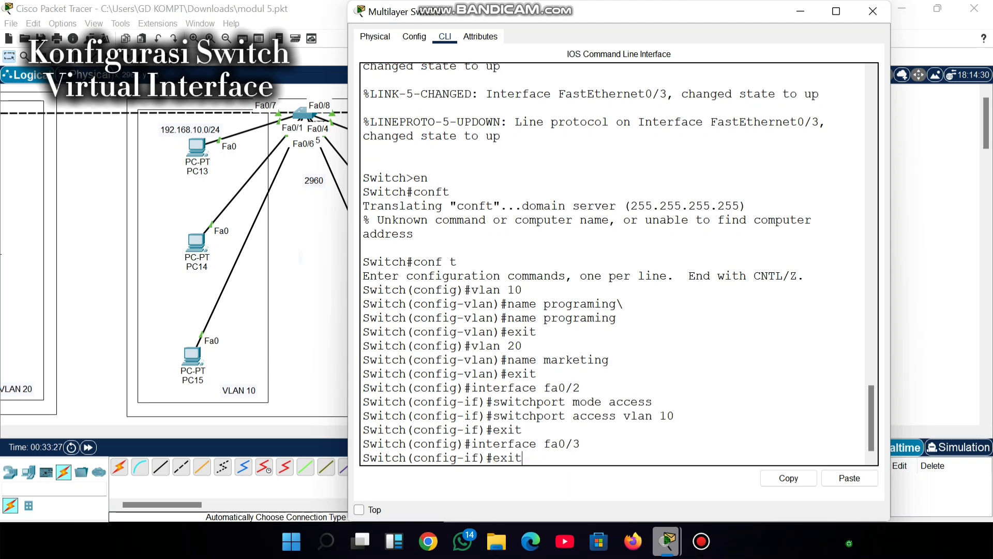
pyautogui.press('Return')
# Assign interface fa0/3 to VLAN 20 with "switchport access vlan 20" and exit to global configuration mode.
pyautogui.press('Up')
pyautogui.press('Up')
pyautogui.press('Up')
pyautogui.press('Up')
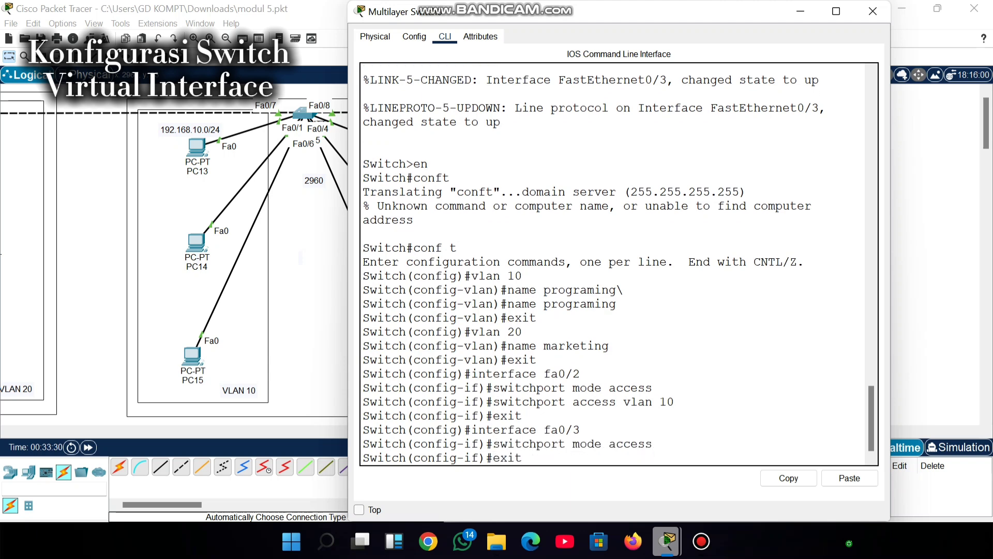
pyautogui.press('BackSpace')
pyautogui.press('BackSpace')
pyautogui.write('20')
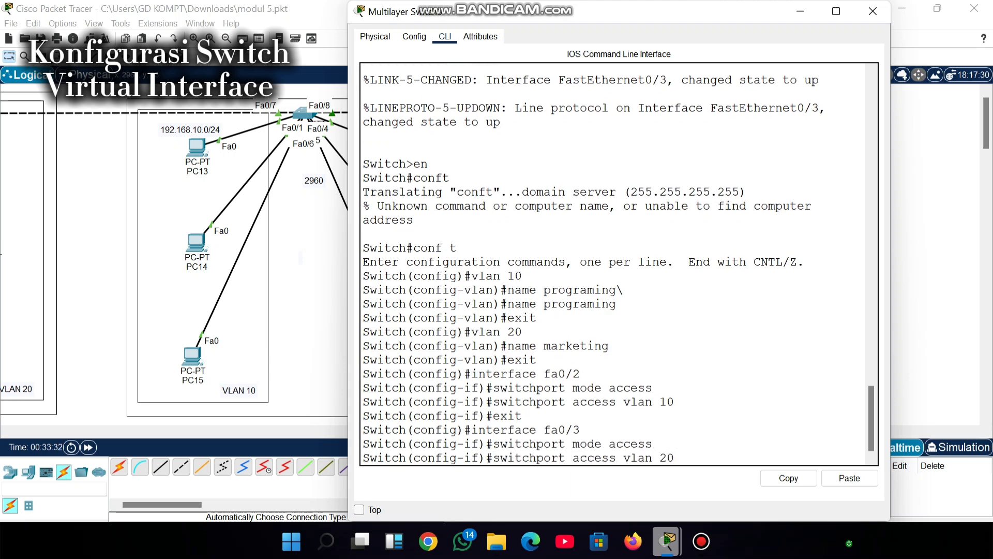
pyautogui.press('Return')
pyautogui.write('exit')
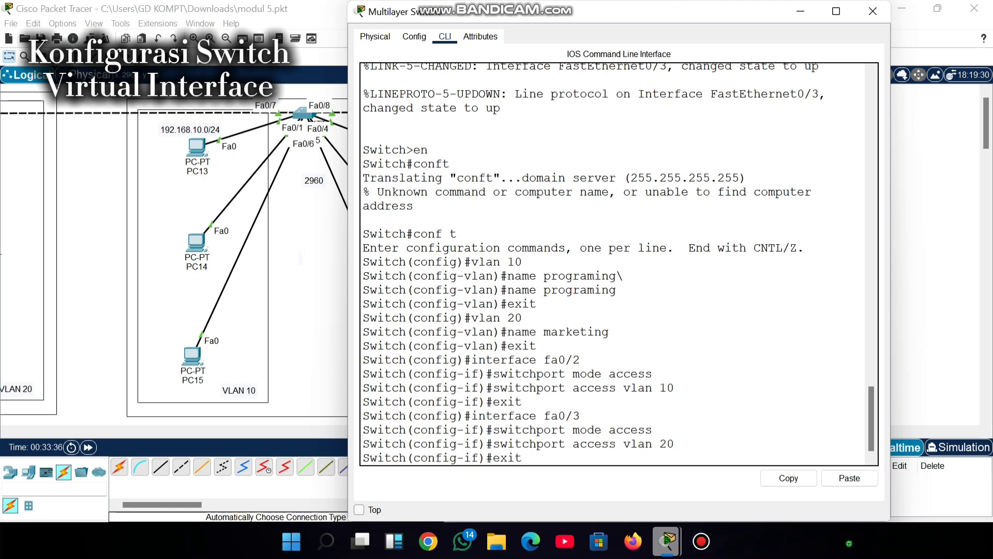
pyautogui.press('Return')
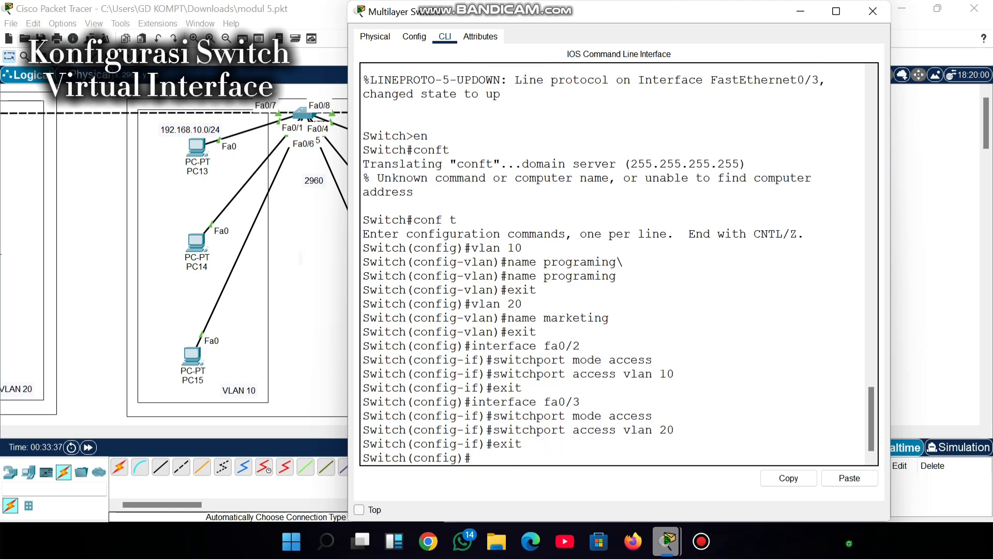
# Run "do show vlan brief" and check the port assignments of the VLANs.
pyautogui.write('do show vlan brief')
pyautogui.press('Return')
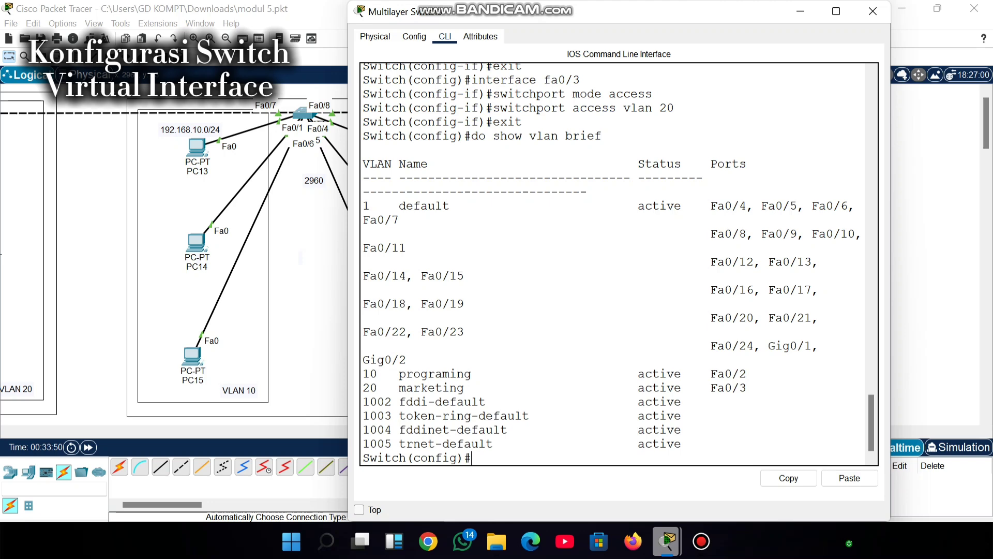
pyautogui.moveTo(776, 179); pyautogui.dragTo(765, 415)
pyautogui.click(765, 416)
# Create the VLAN 10 virtual interface with IP address 192.168.10.1 and mask 255.255.255.0, and exit the interface.
pyautogui.write('interface vlan 10')
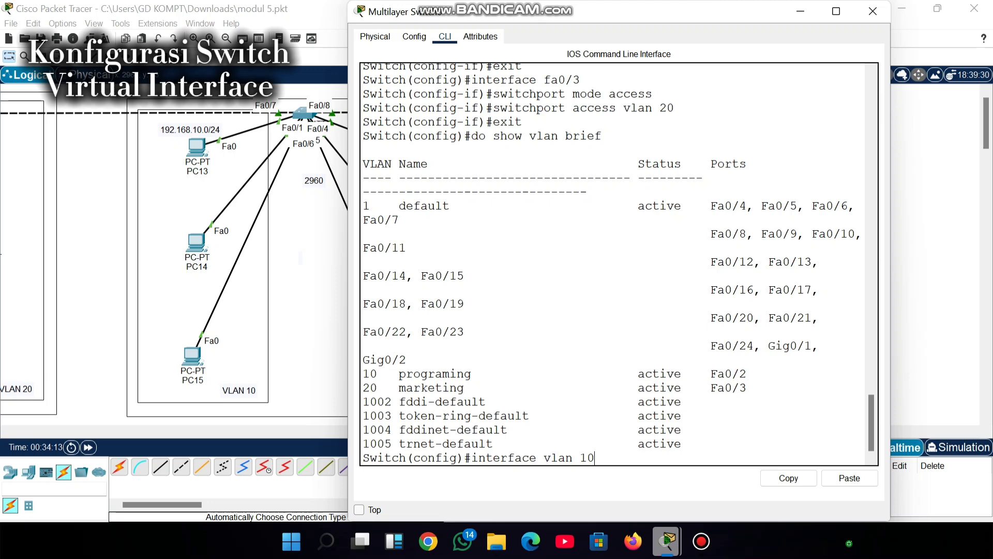
pyautogui.press('Return')
pyautogui.press('Return')
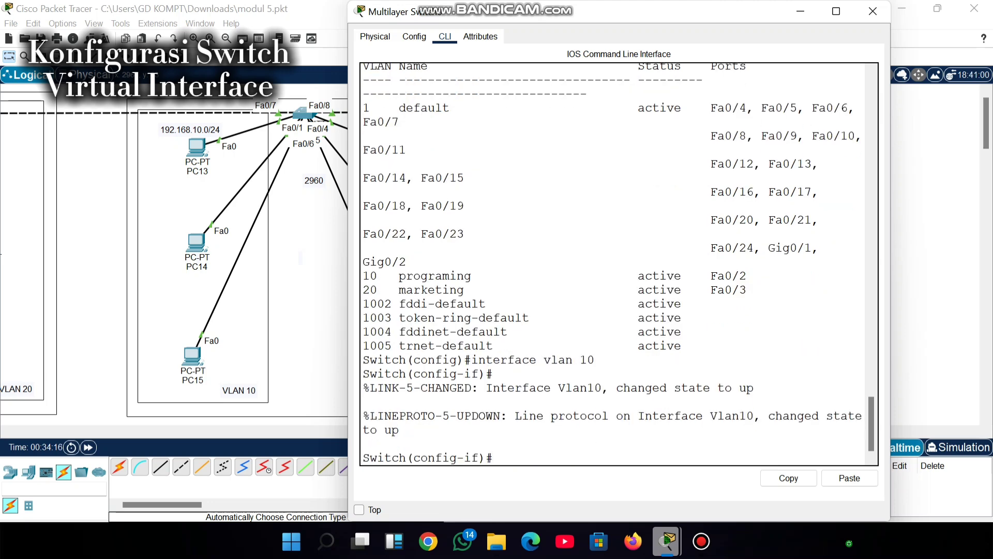
pyautogui.write('ip address 192.1')
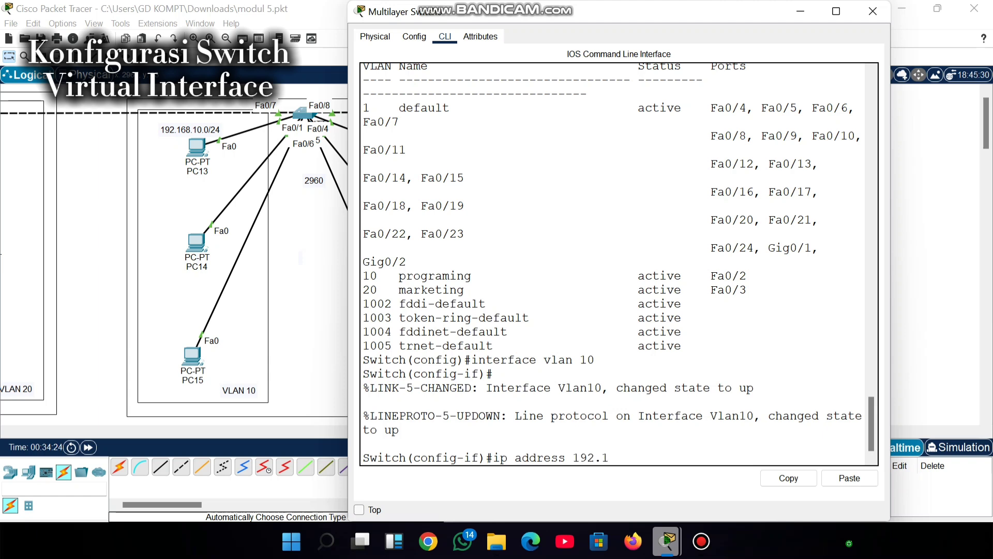
pyautogui.write('68.10.1 255.255.255')
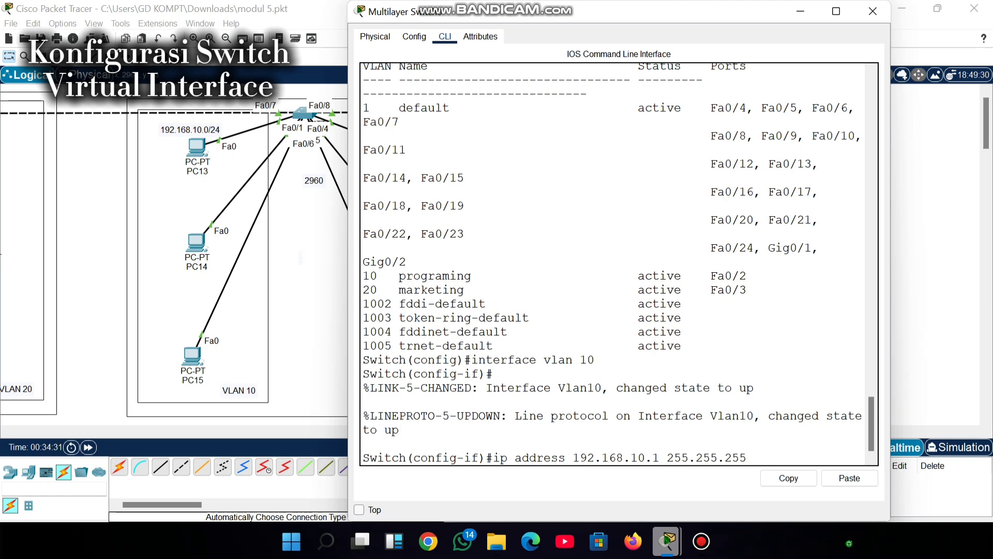
pyautogui.write('.0')
pyautogui.press('Return')
pyautogui.write('exit')
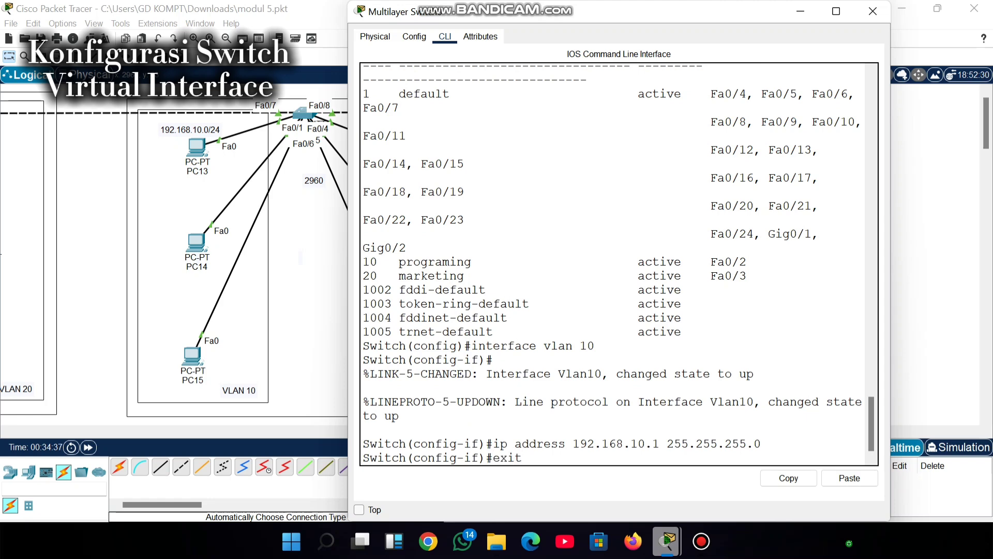
pyautogui.press('Return')
# Create the VLAN 20 virtual interface with IP address 192.168.20.1 and mask 255.255.255.0.
pyautogui.write('inte')
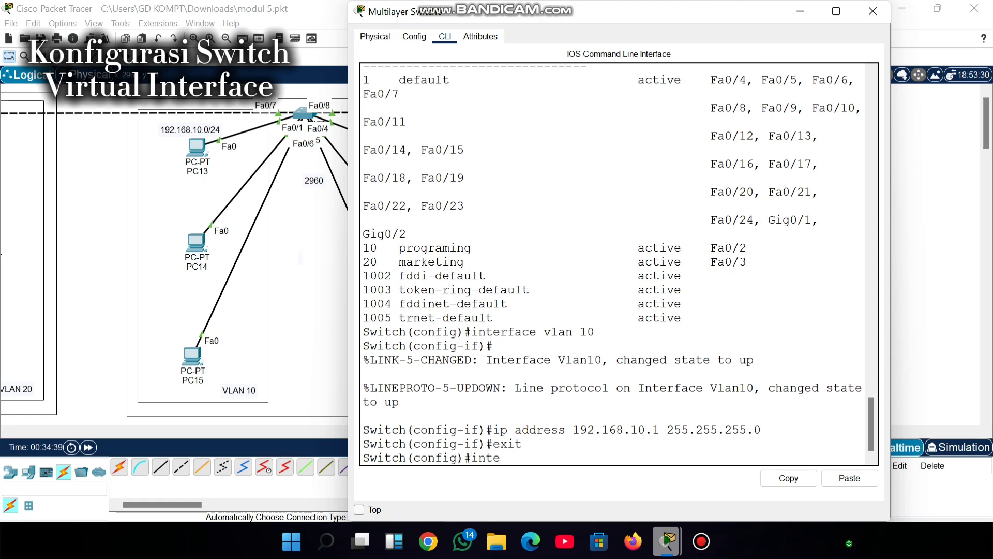
pyautogui.write('rface vlan 20')
pyautogui.press('Return')
pyautogui.press('Return')
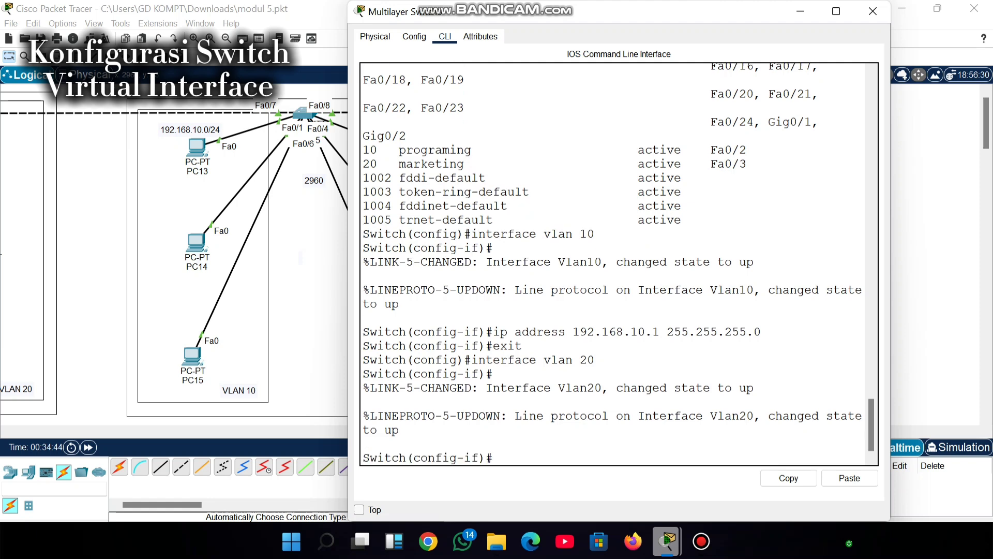
pyautogui.write('ip address 192.168.10')
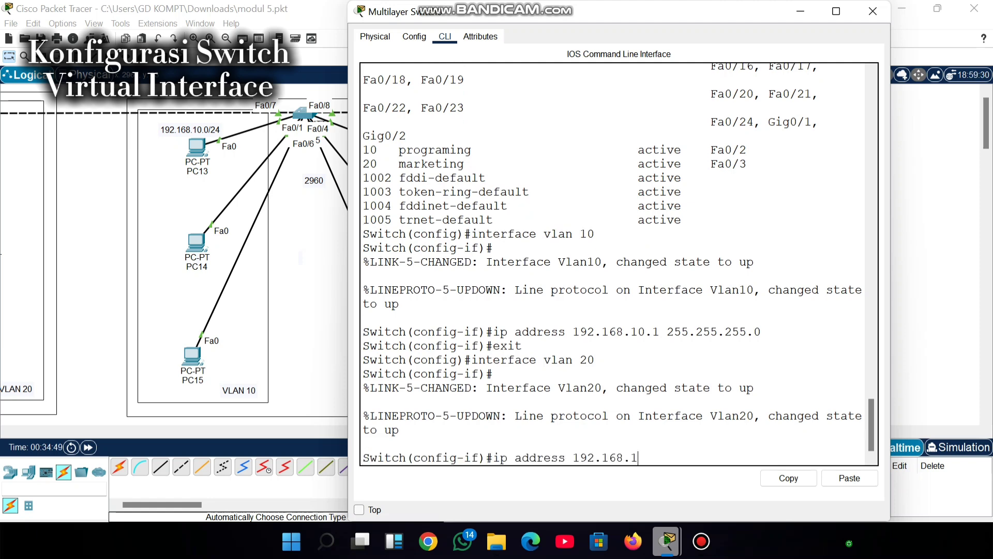
pyautogui.press('BackSpace')
pyautogui.press('BackSpace')
pyautogui.write('20.2')
pyautogui.press('BackSpace')
pyautogui.write('1 255.255.255.')
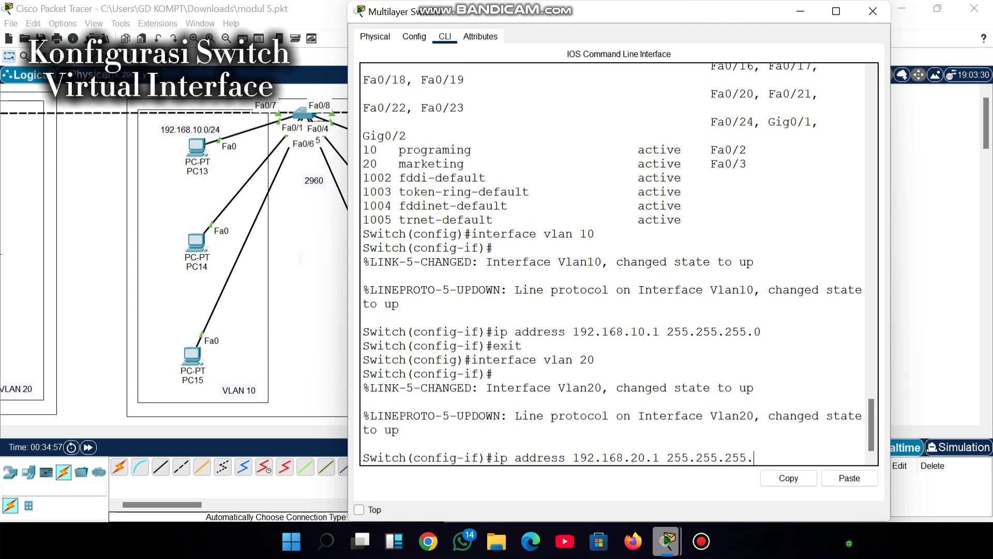
pyautogui.write('0')
pyautogui.press('Return')
# Run "do show ip interface brief" through to its last page and examine the addresses and status of Vlan1, Vlan10 and Vlan20.
pyautogui.write('do sh')
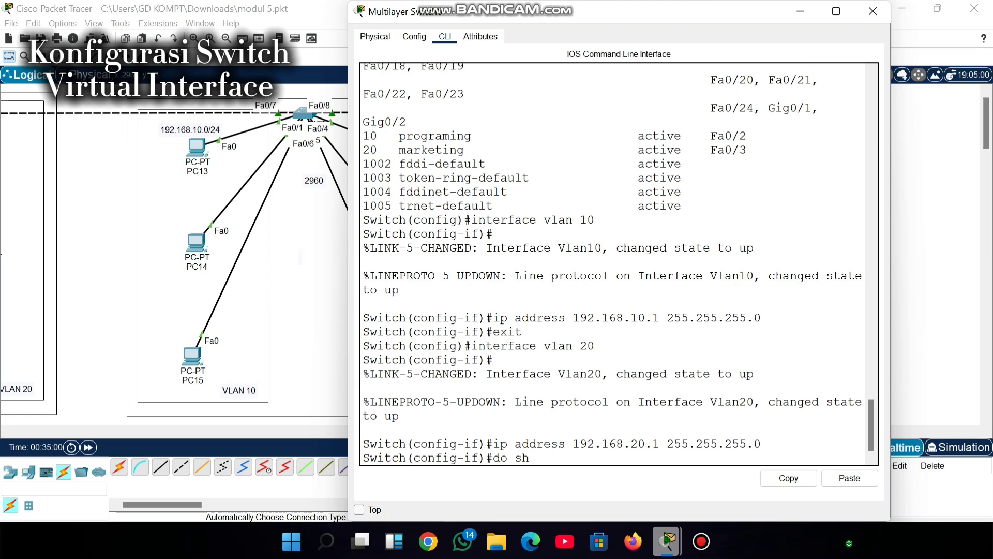
pyautogui.write('ow ip interface brief')
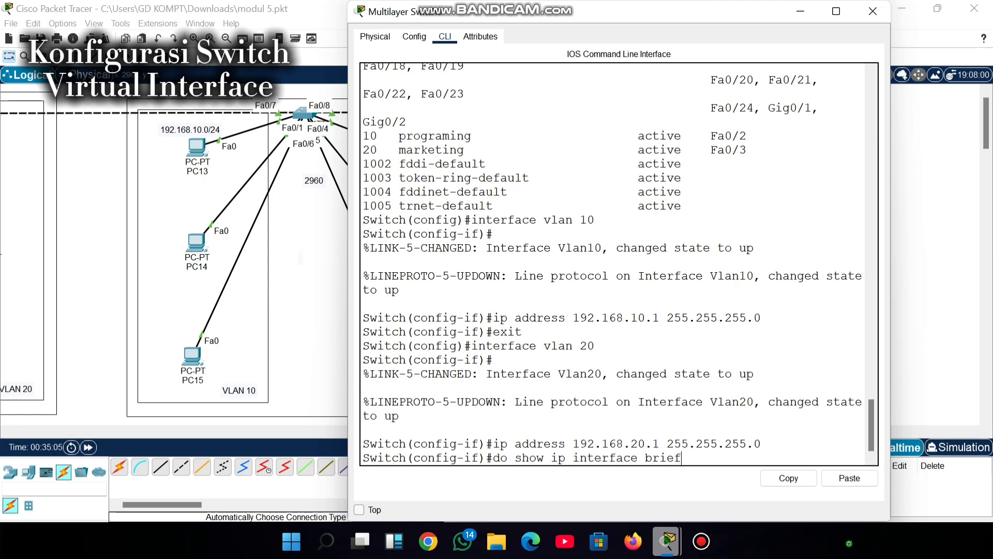
pyautogui.press('Return')
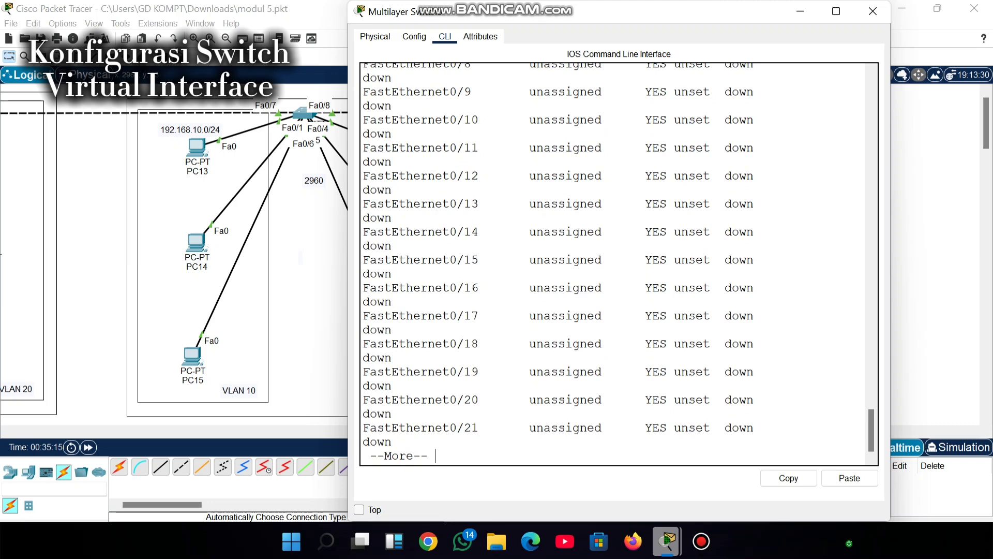
pyautogui.scroll(9, 613, 264)
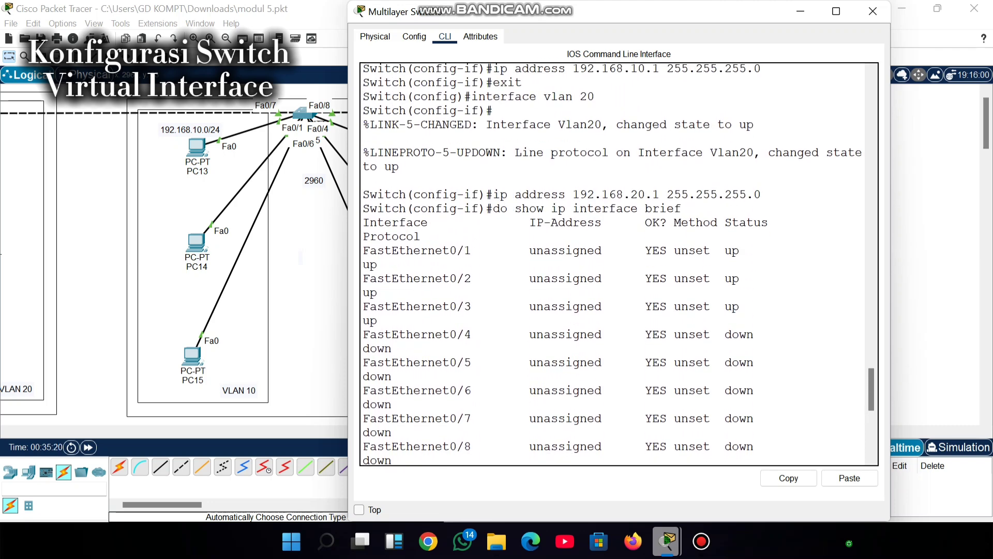
pyautogui.scroll(-5, 613, 264)
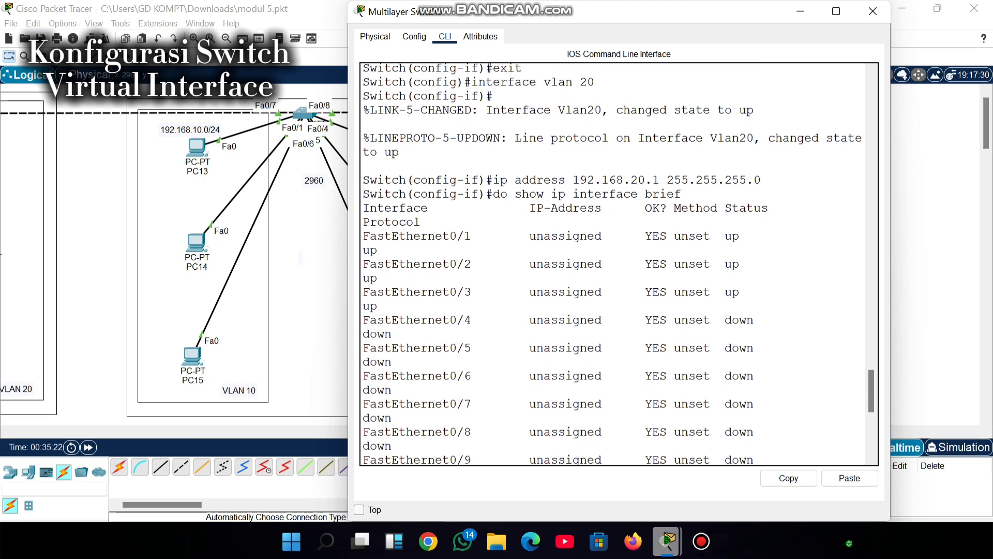
pyautogui.scroll(-4, 613, 264)
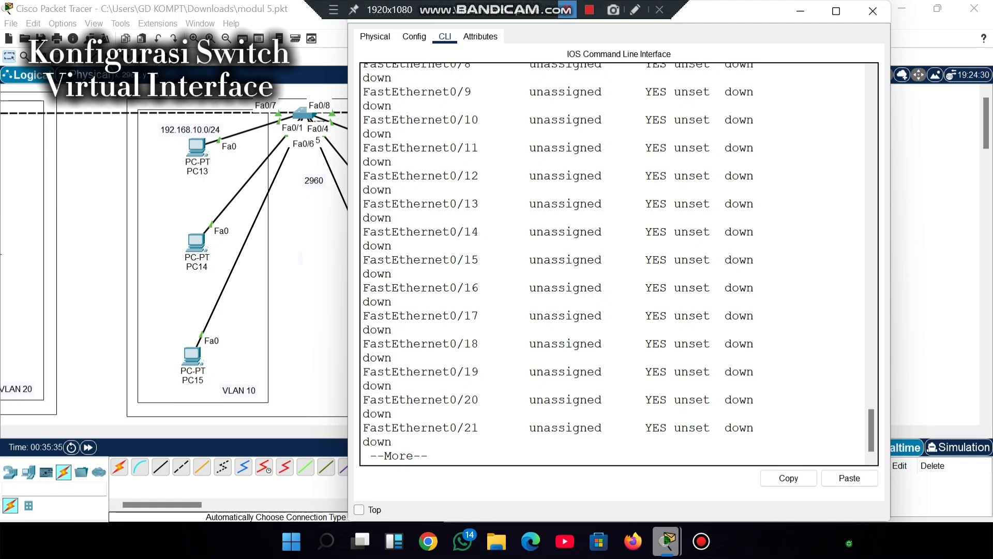
pyautogui.press('space')
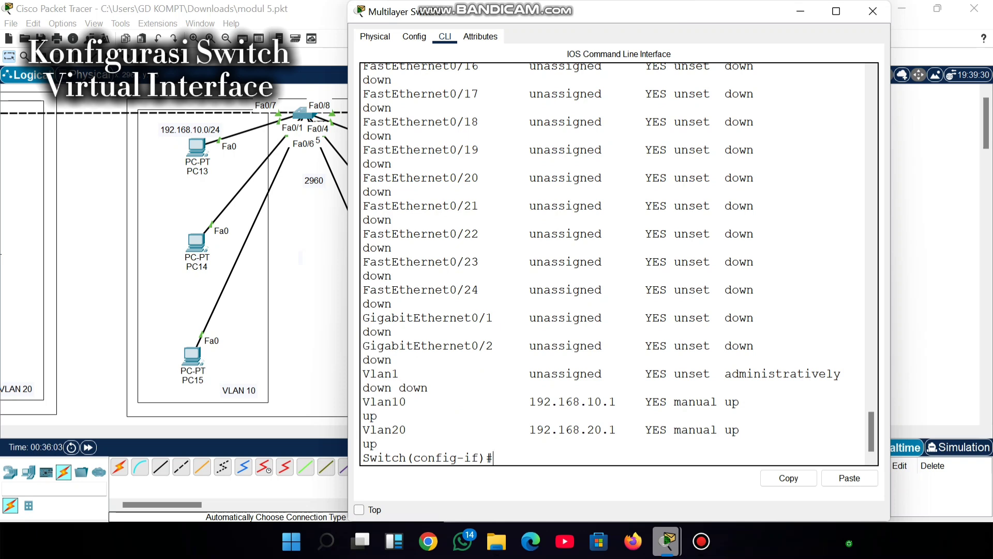
pyautogui.moveTo(363, 402); pyautogui.dragTo(378, 444)
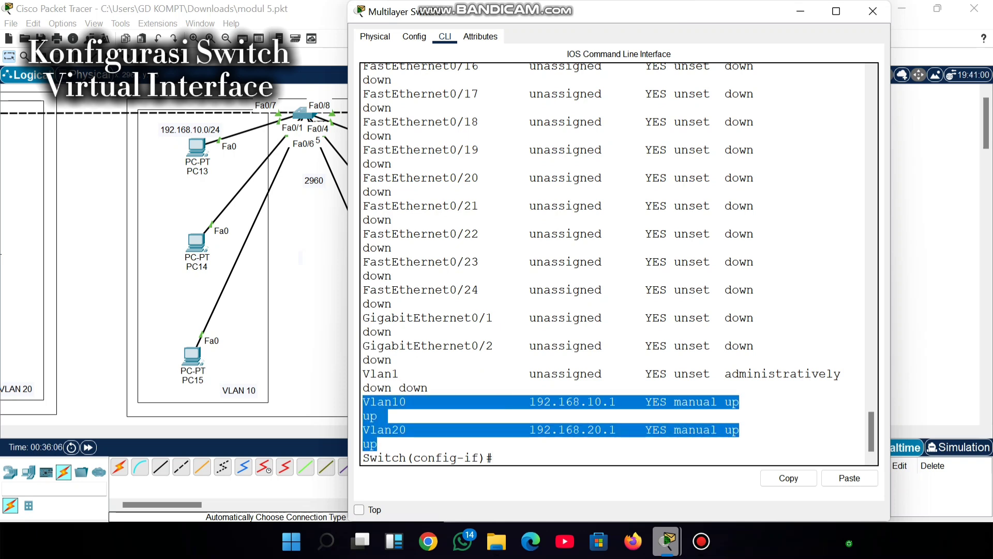
pyautogui.click(435, 388)
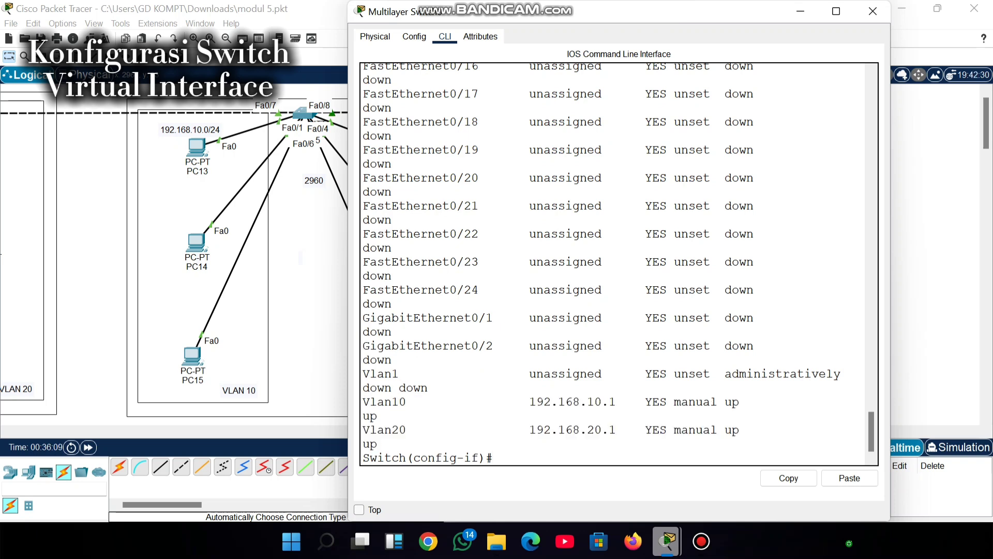
pyautogui.click(399, 360)
pyautogui.moveTo(399, 360); pyautogui.dragTo(841, 374)
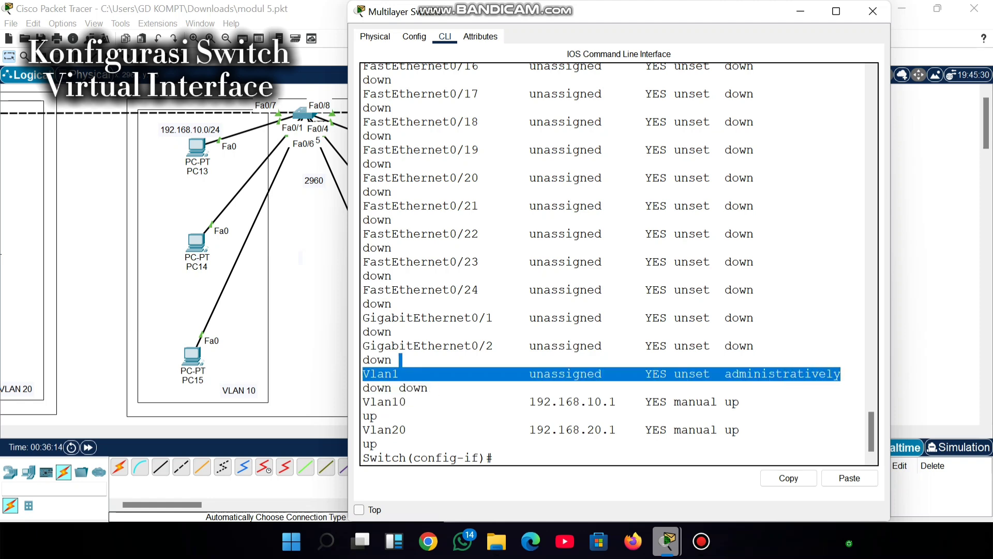
pyautogui.click(377, 444)
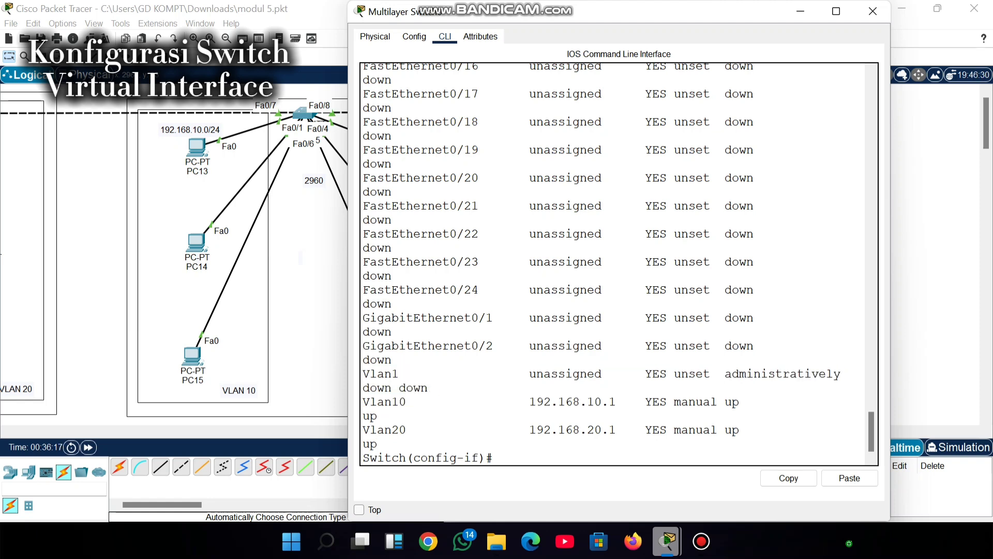
# Enable the VLAN 1 virtual interface with "no shutdown".
pyautogui.write('interface vlan 1')
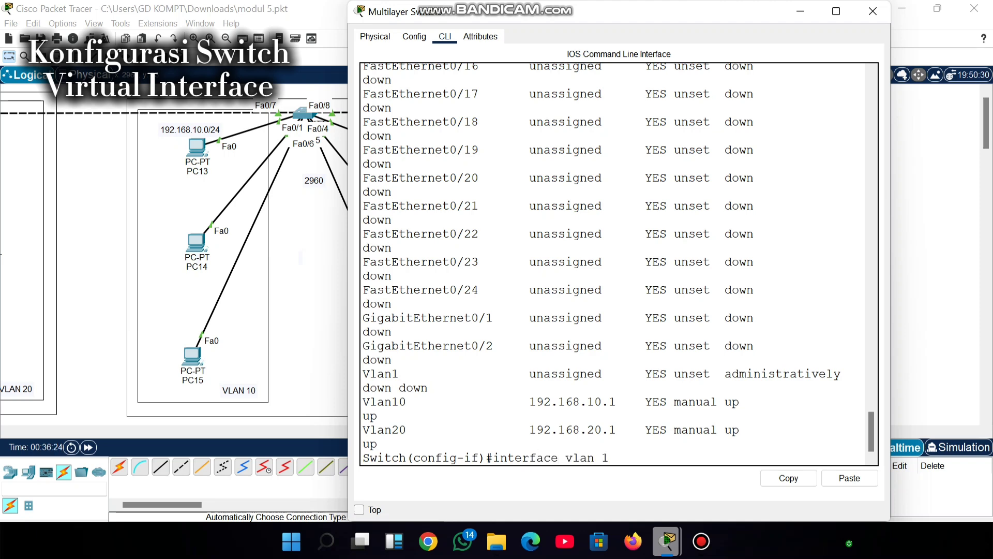
pyautogui.press('Return')
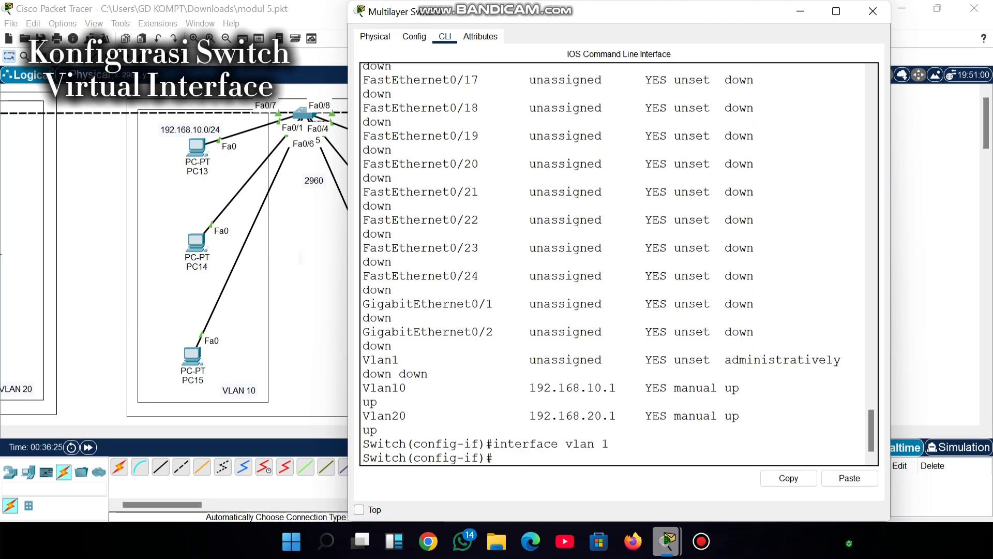
pyautogui.write('no shutdown')
pyautogui.press('Return')
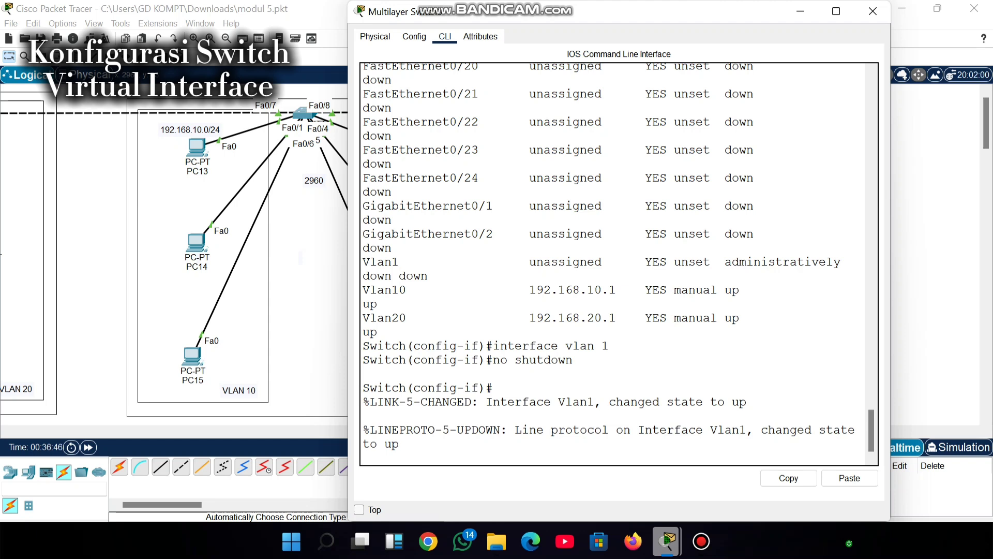
pyautogui.press('Return')
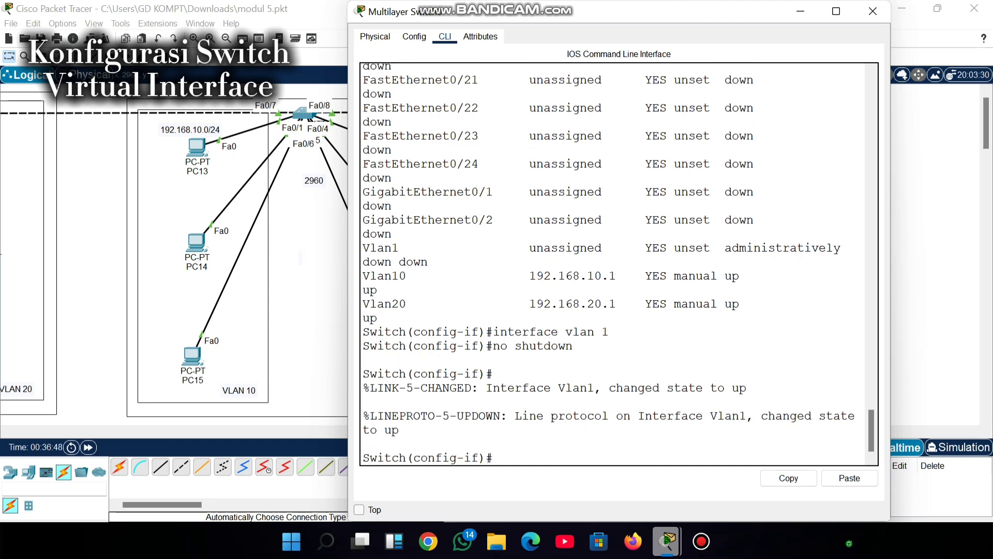
# Run "do show ip interface brief" again to check the status of Vlan1, Vlan10 and Vlan20, and close the switch window.
pyautogui.press('Up')
pyautogui.press('Up')
pyautogui.press('Up')
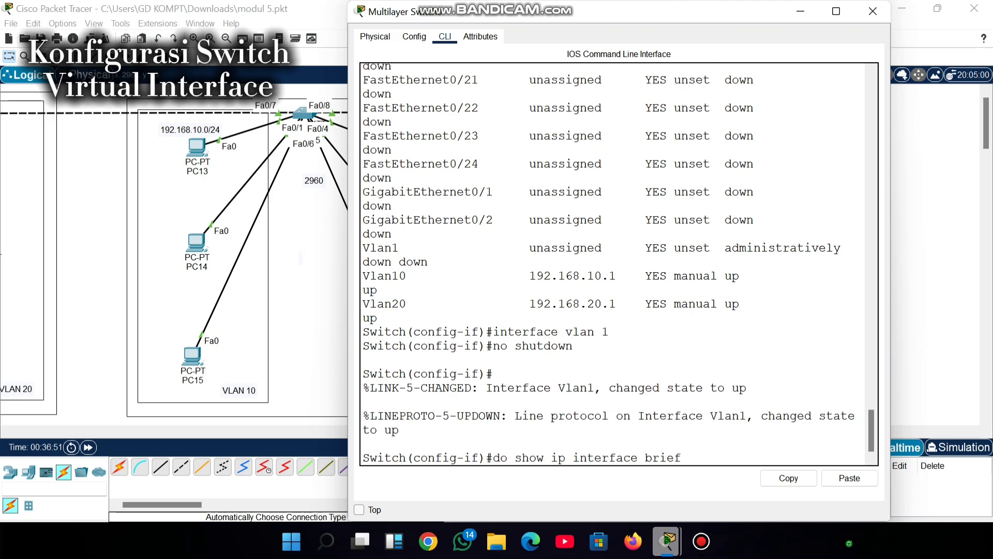
pyautogui.press('Return')
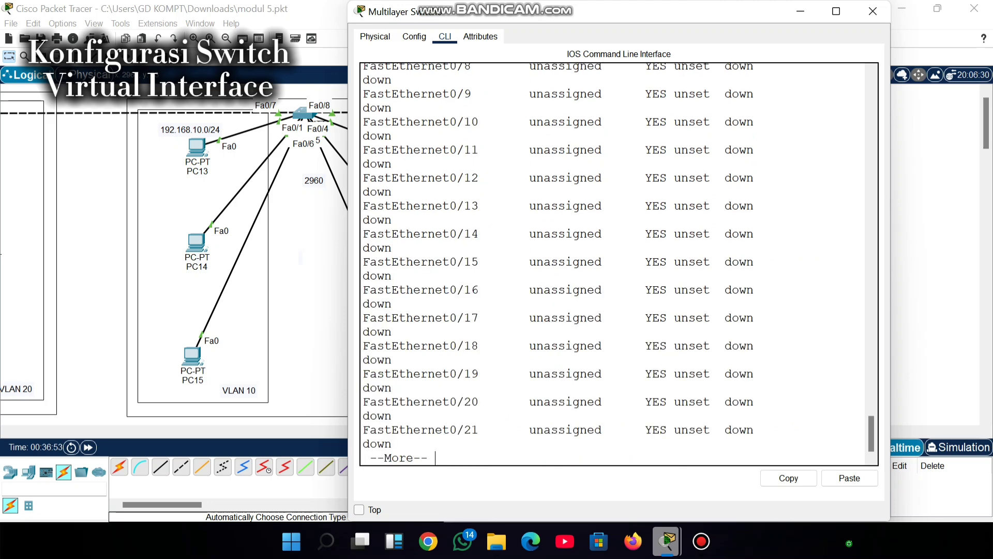
pyautogui.press('space')
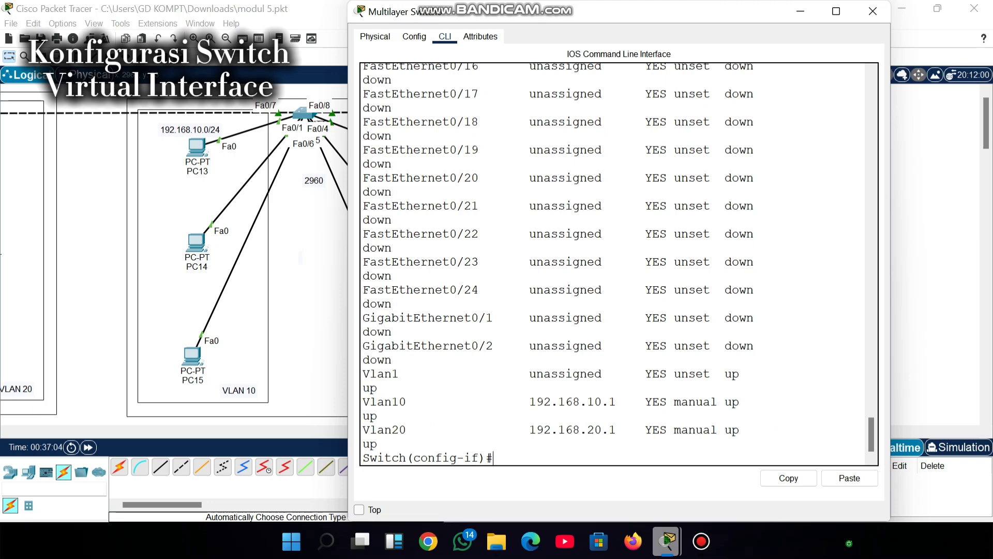
pyautogui.click(872, 11)
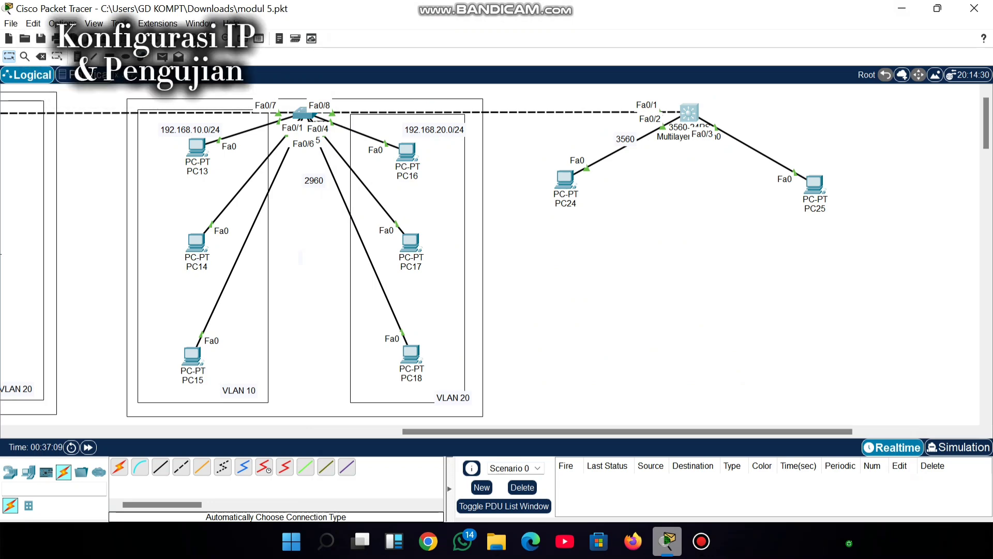
# Set PC25's default gateway to 192.168.20.2 in its IP configuration and close its window.
pyautogui.click(815, 184)
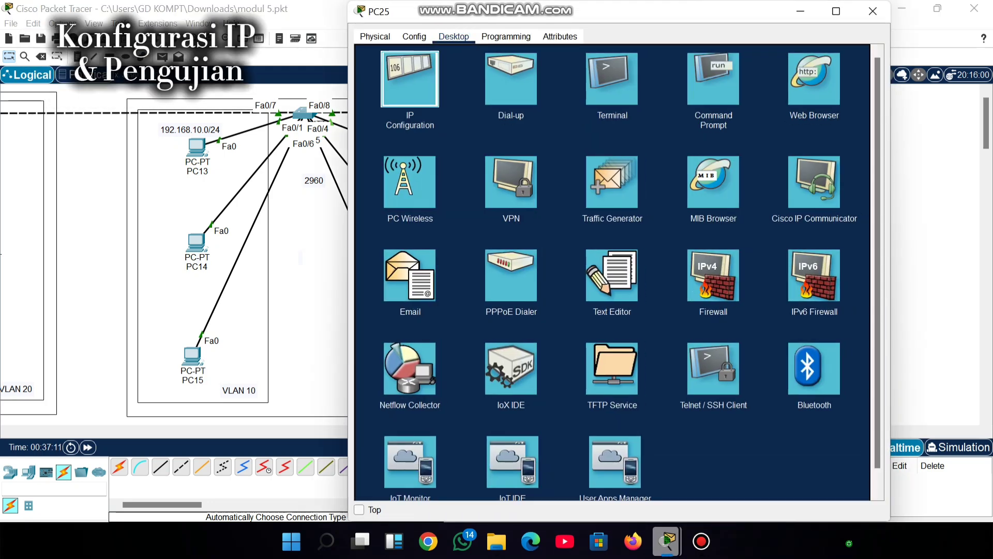
pyautogui.click(409, 79)
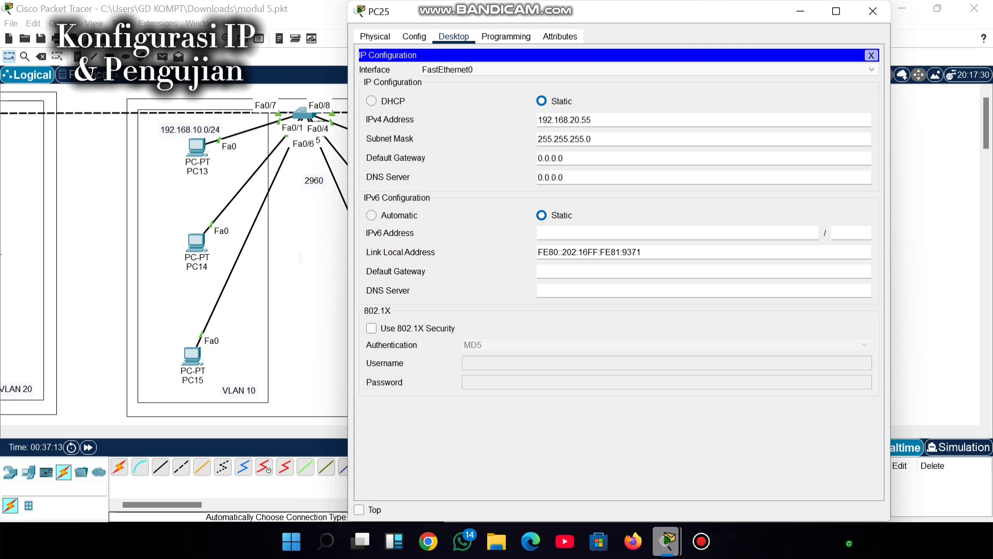
pyautogui.moveTo(542, 158); pyautogui.dragTo(567, 158)
pyautogui.write('19')
pyautogui.press('BackSpace')
pyautogui.press('BackSpace')
pyautogui.press('BackSpace')
pyautogui.write('192.168.20.2')
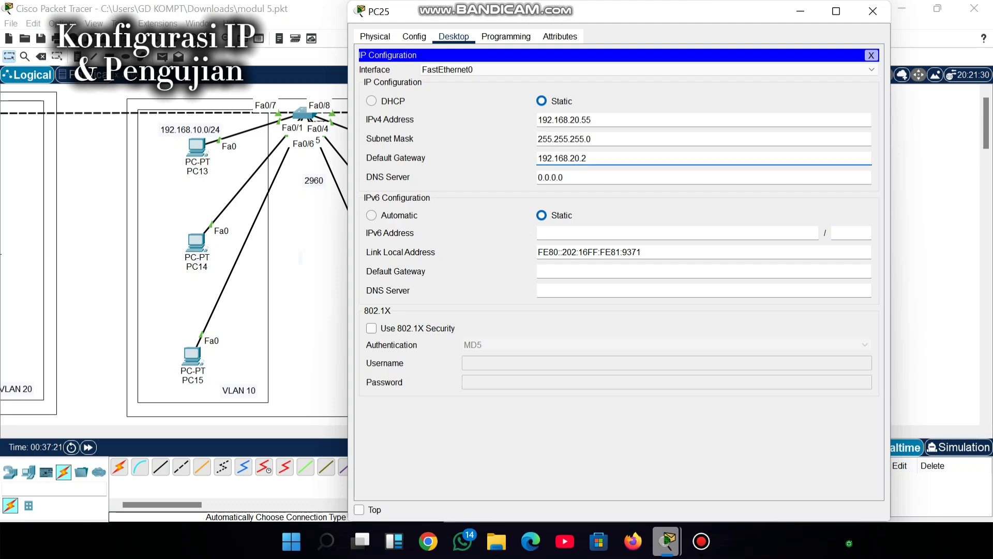
pyautogui.click(873, 10)
# Set PC24's default gateway to 192.168.10.1 in its IP configuration and close its window.
pyautogui.click(566, 178)
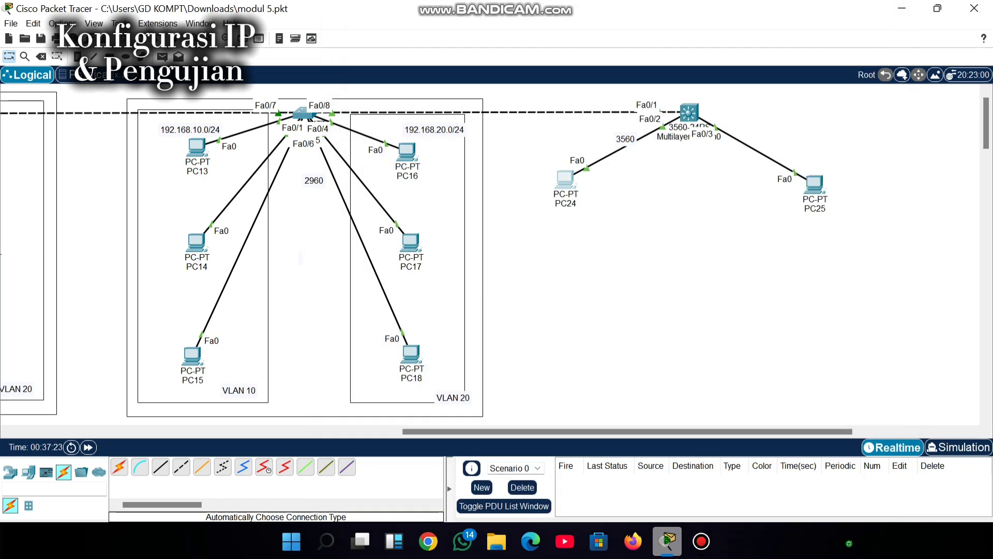
pyautogui.click(410, 78)
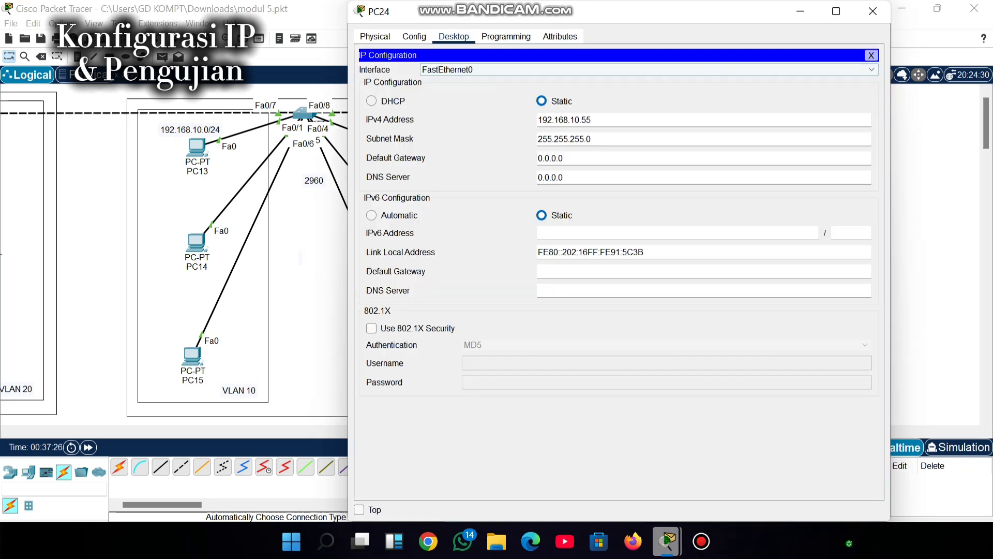
pyautogui.click(564, 158)
pyautogui.press('BackSpace')
pyautogui.press('BackSpace')
pyautogui.press('BackSpace')
pyautogui.press('BackSpace')
pyautogui.press('BackSpace')
pyautogui.press('BackSpace')
pyautogui.write('192.1')
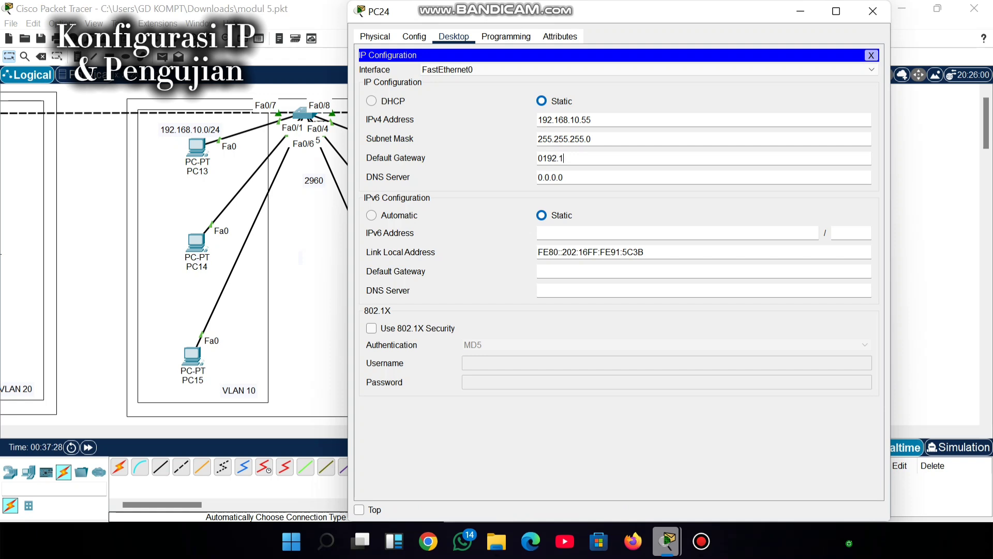
pyautogui.press('BackSpace')
pyautogui.press('BackSpace')
pyautogui.press('BackSpace')
pyautogui.press('BackSpace')
pyautogui.press('BackSpace')
pyautogui.press('BackSpace')
pyautogui.write('192.169')
pyautogui.press('BackSpace')
pyautogui.write('8.10.1')
pyautogui.click(873, 11)
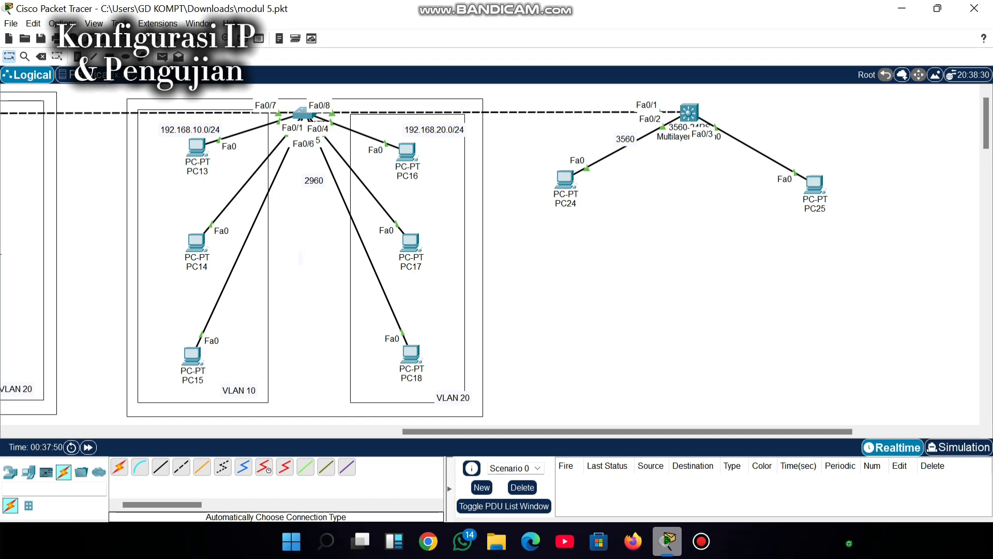
# Set PC16's default gateway to 192.168.20.1 in its IP configuration and close its window.
pyautogui.click(407, 152)
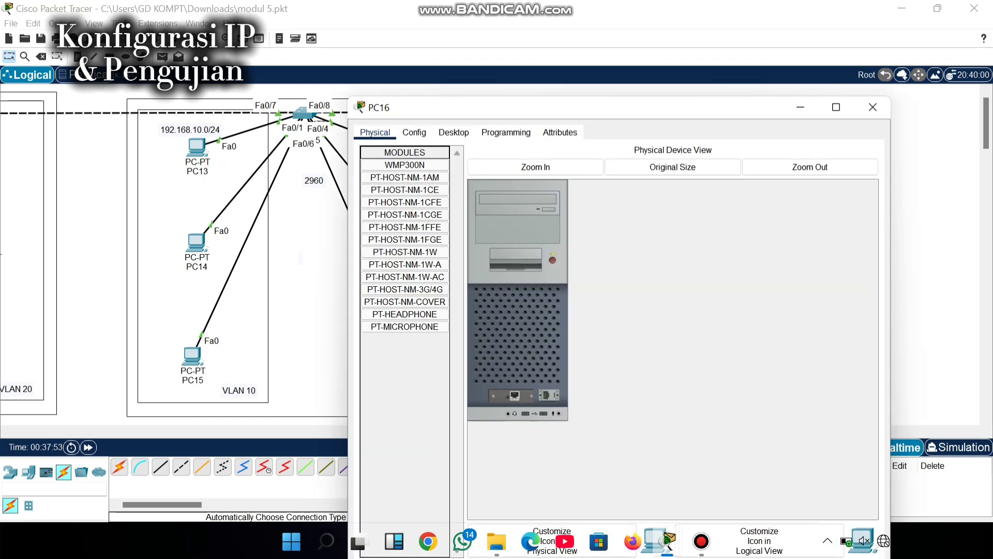
pyautogui.click(454, 133)
pyautogui.click(411, 175)
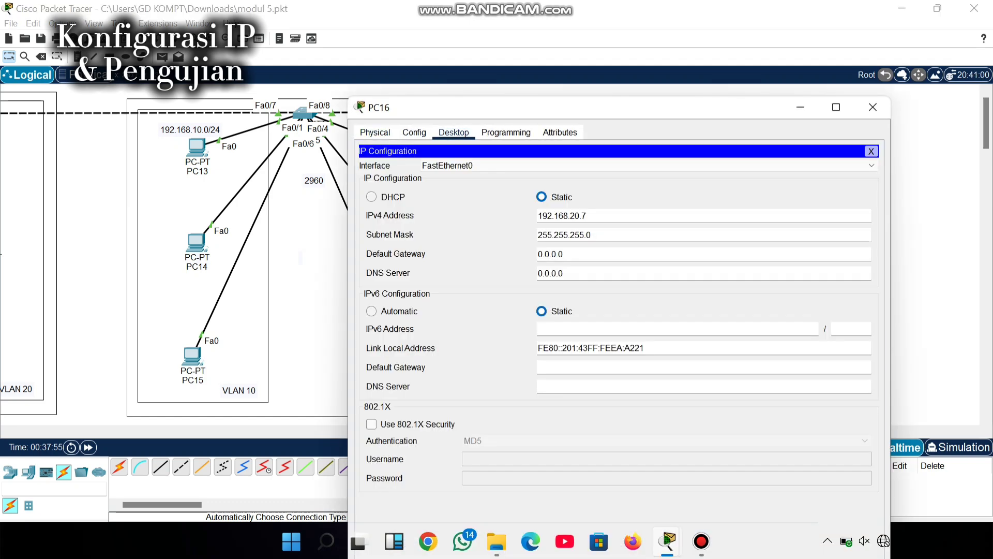
pyautogui.doubleClick(550, 254)
pyautogui.write('192.168.20.1')
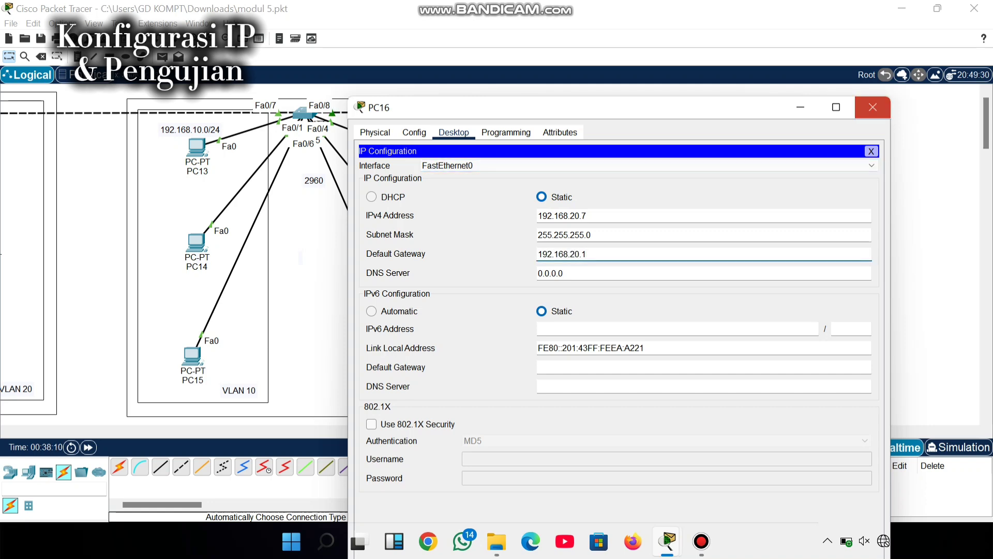
pyautogui.click(873, 107)
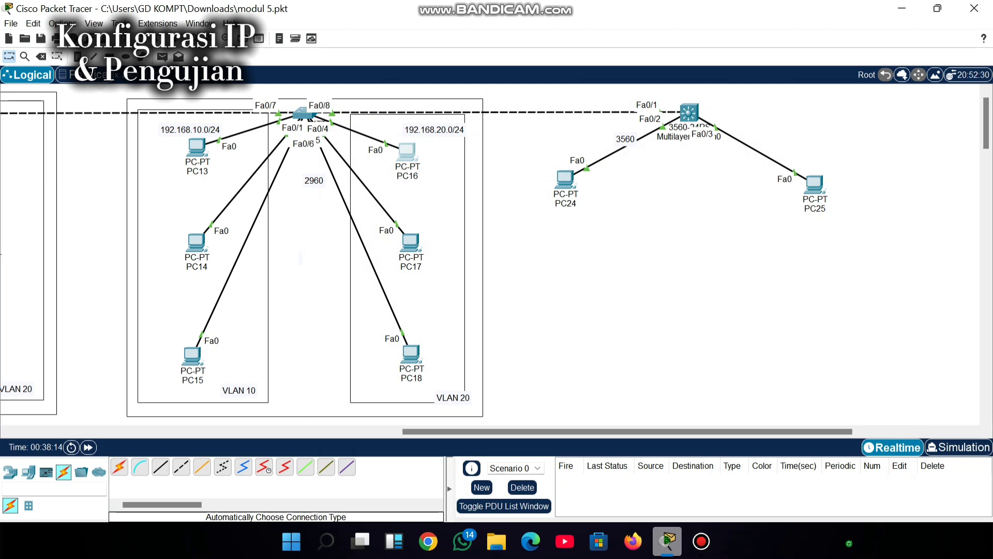
# Set PC13's default gateway to 192.168.10.1 in its IP configuration and close its window.
pyautogui.click(197, 148)
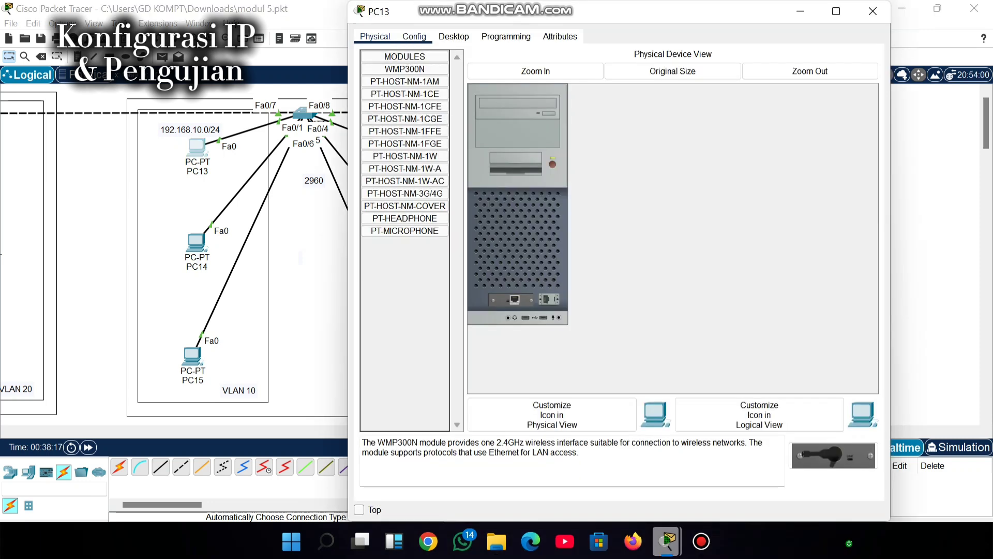
pyautogui.click(453, 36)
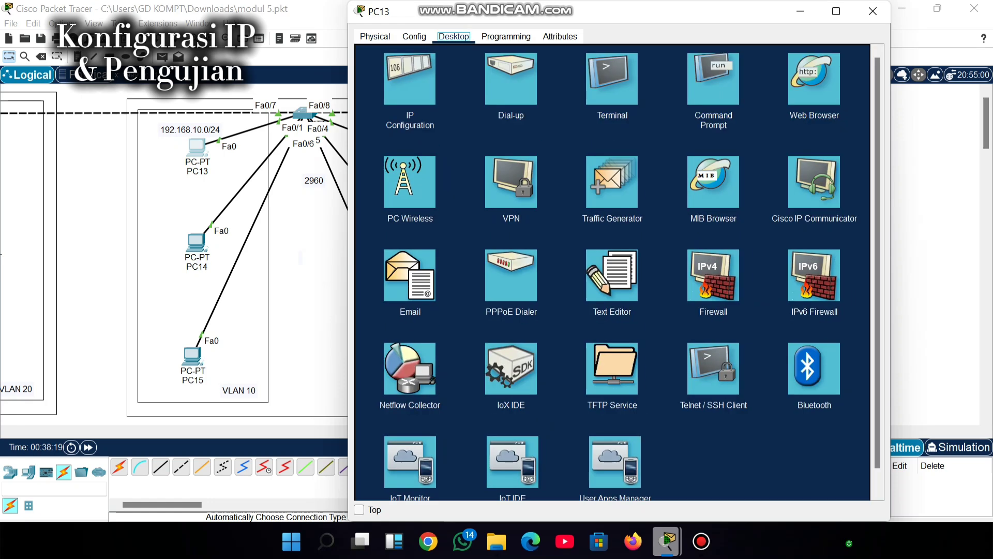
pyautogui.click(409, 78)
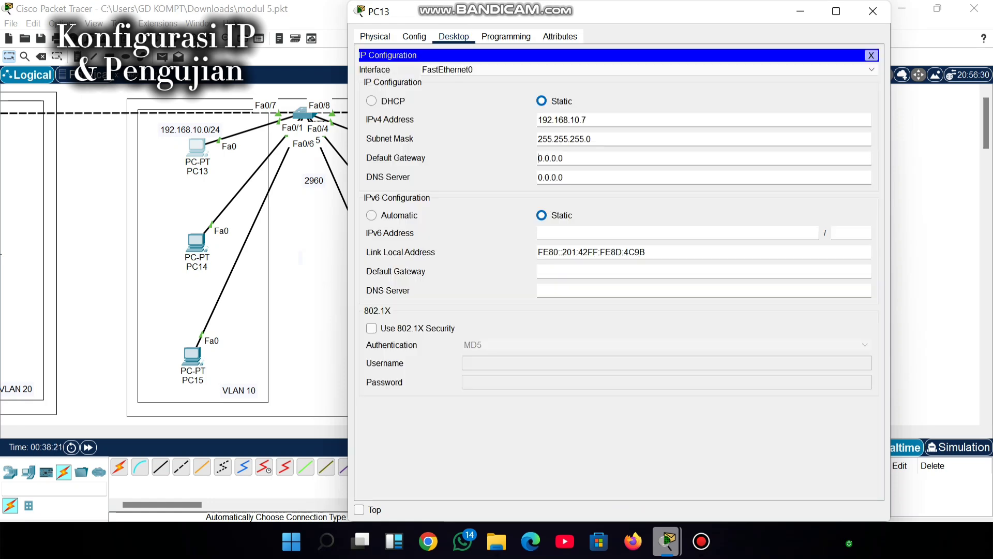
pyautogui.hotkey('ctrl', 'a')
pyautogui.write('192.168.10.1')
pyautogui.click(873, 11)
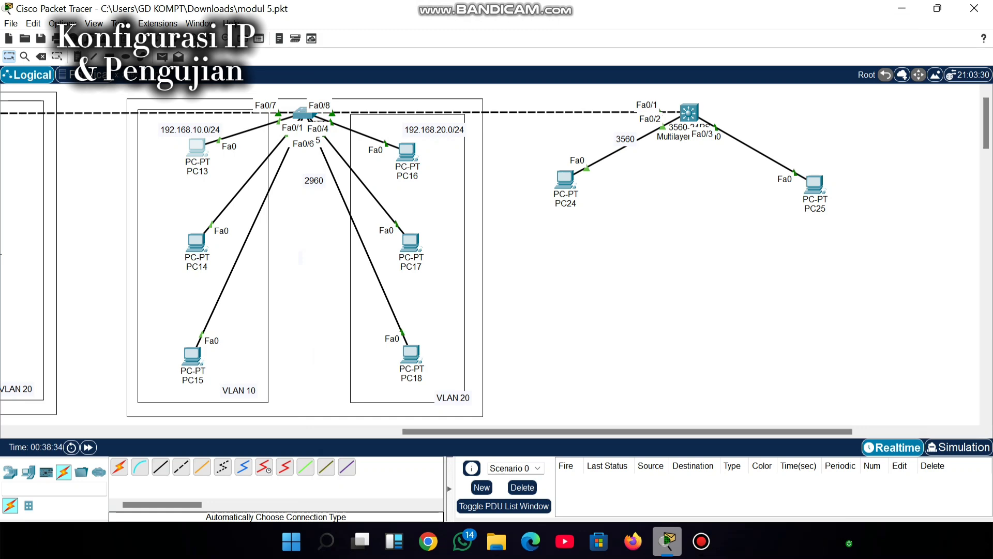
# Test connectivity between the VLANs by sending a simple PDU from PC24 to PC25 twice.
pyautogui.hscroll(-3, 497, 253)
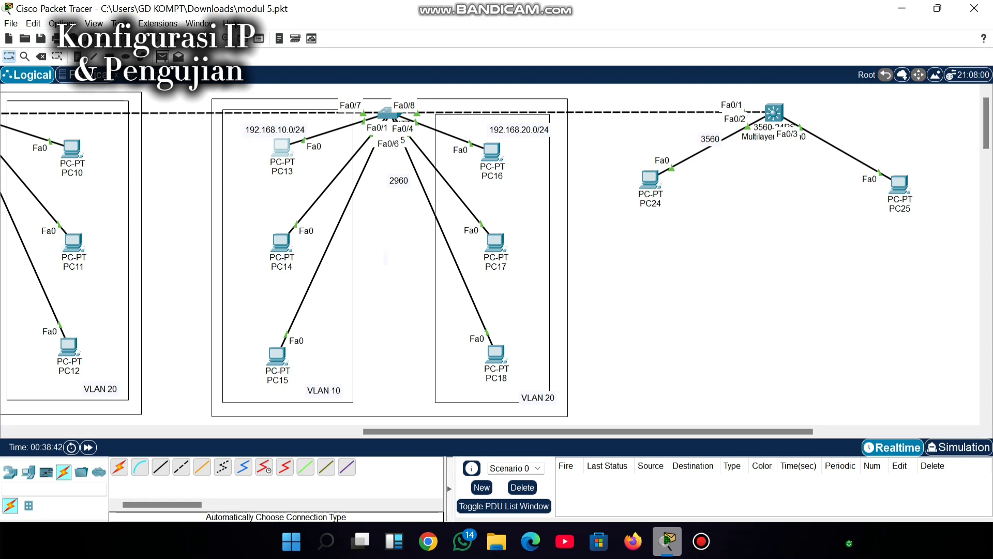
pyautogui.moveTo(284, 154)
pyautogui.click(163, 57)
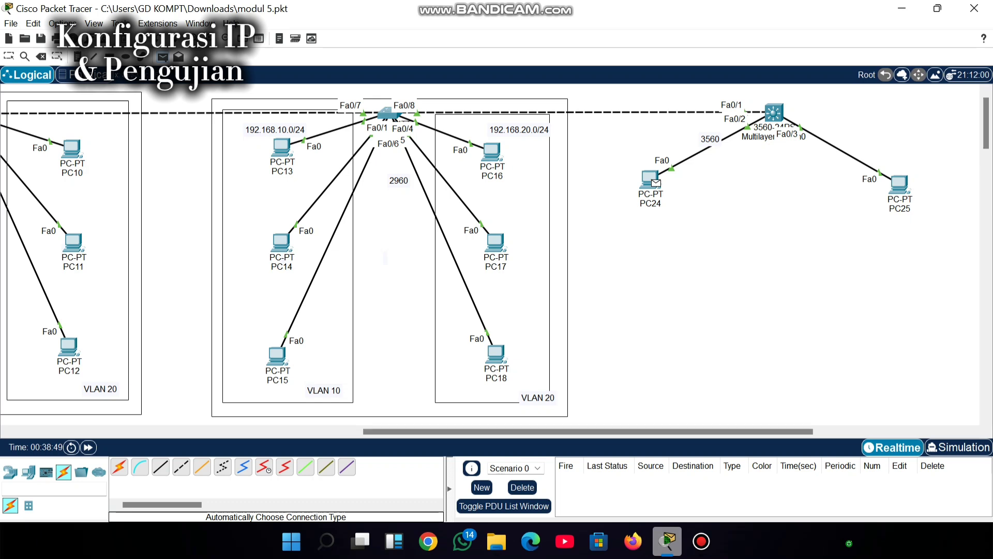
pyautogui.click(650, 178)
pyautogui.click(899, 183)
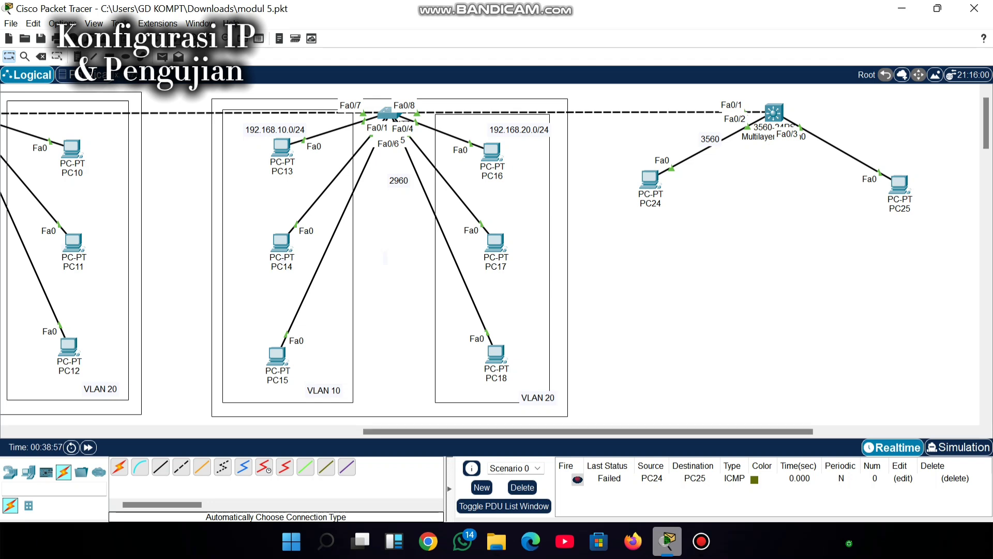
pyautogui.click(162, 56)
pyautogui.click(899, 184)
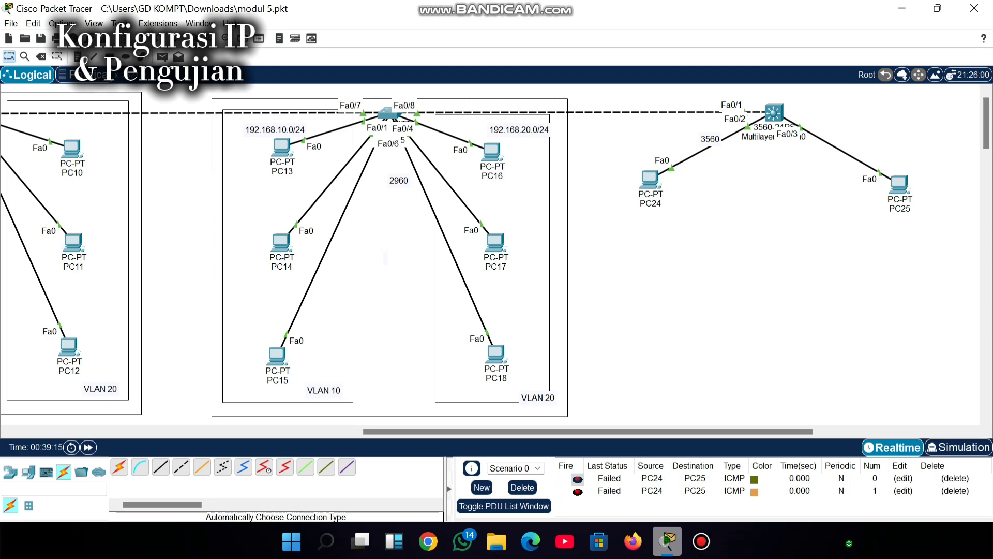
# Leave configuration mode on the 3560 multilayer switch and examine its routing table with "show ip route".
pyautogui.click(774, 113)
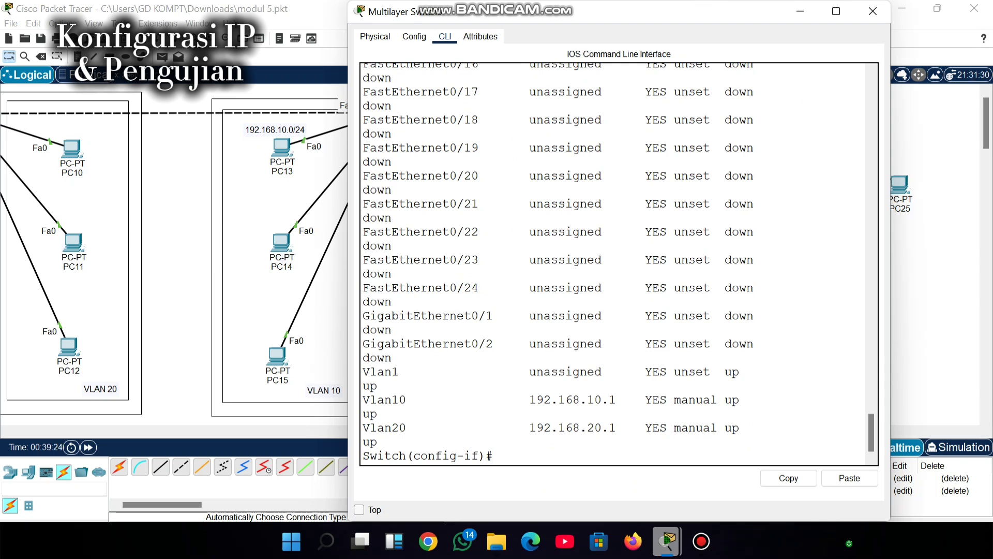
pyautogui.click(567, 10)
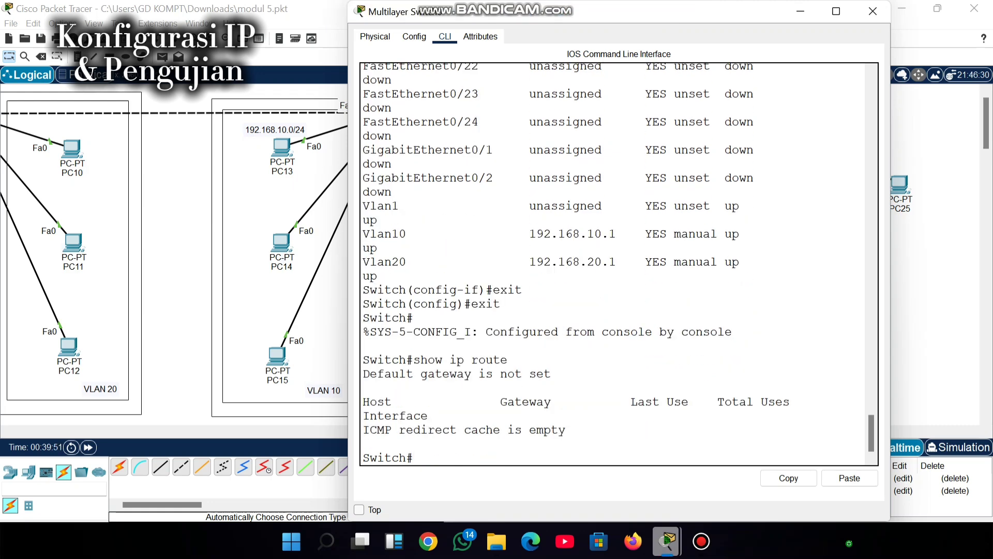
pyautogui.moveTo(363, 430); pyautogui.dragTo(559, 430)
# Enter global configuration mode with "conf t" and enable layer 3 routing with "ip routing".
pyautogui.write('on')
pyautogui.press('BackSpace')
pyautogui.press('BackSpace')
pyautogui.press('BackSpace')
pyautogui.write('co')
pyautogui.write('t')
pyautogui.press('Return')
pyautogui.write('ip ')
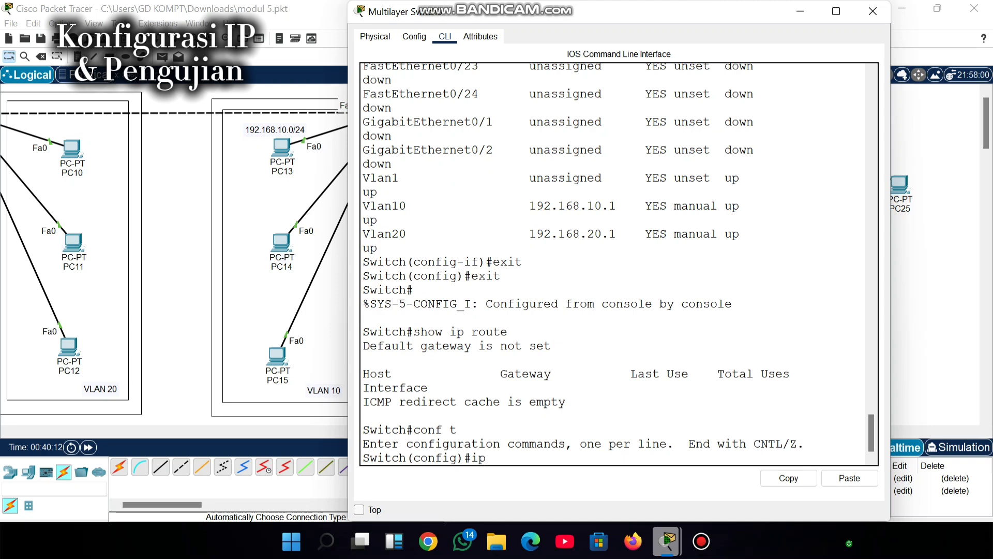
pyautogui.write('routing')
pyautogui.press('Return')
# Run "do show ip route" to check the switch's connected routes, and close the switch window.
pyautogui.write('do sho')
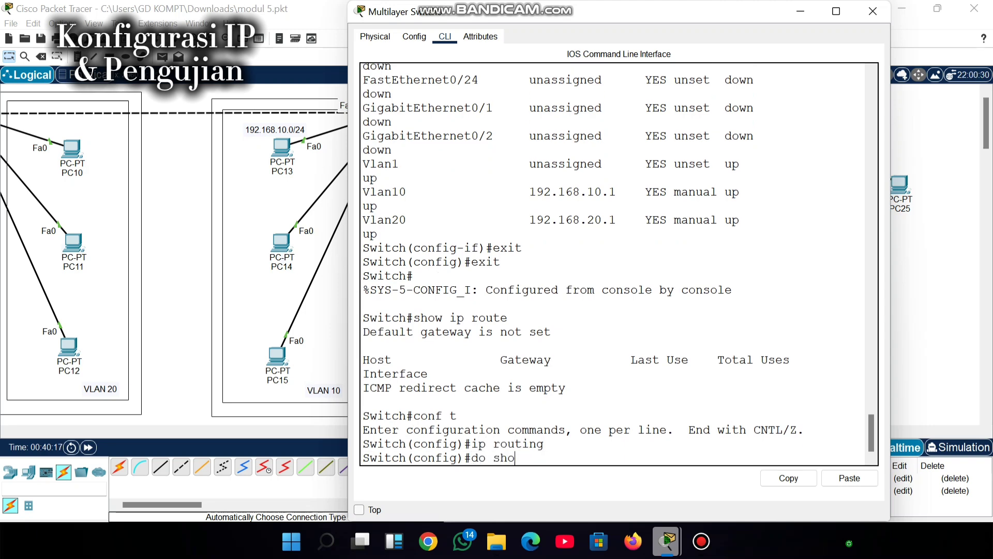
pyautogui.write('w ip router')
pyautogui.press('Return')
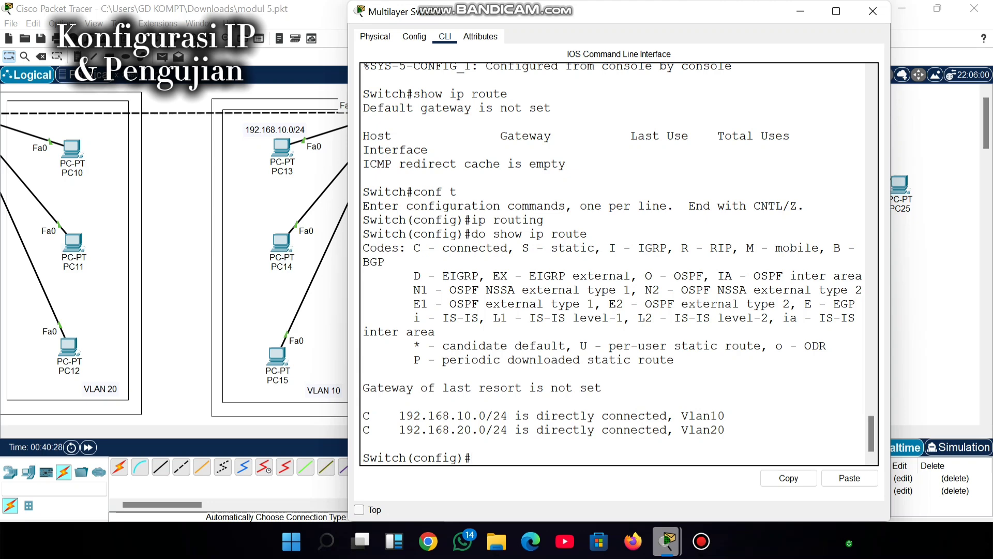
pyautogui.click(872, 11)
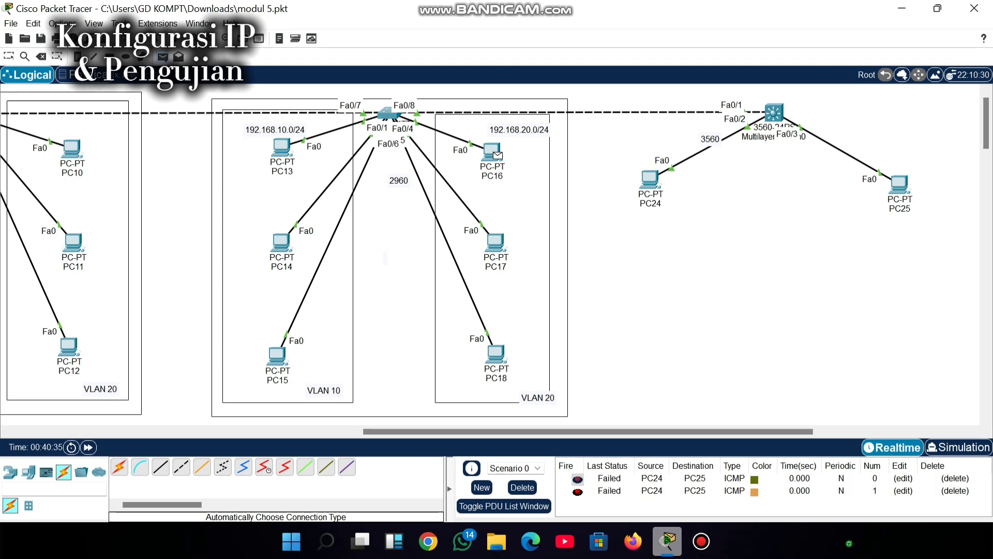
# Test inter-VLAN routing by sending a simple PDU from PC16 to PC24 twice.
pyautogui.click(650, 179)
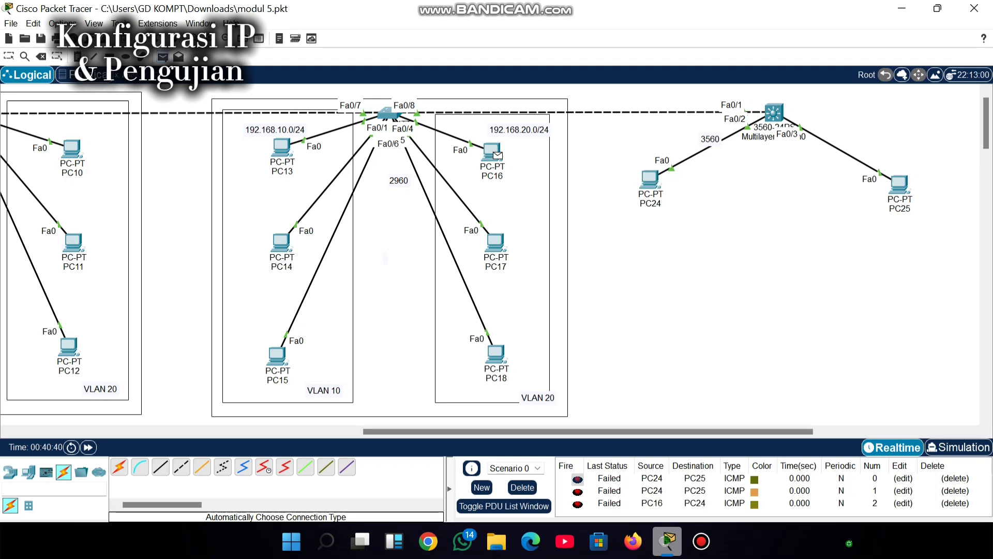
pyautogui.click(650, 179)
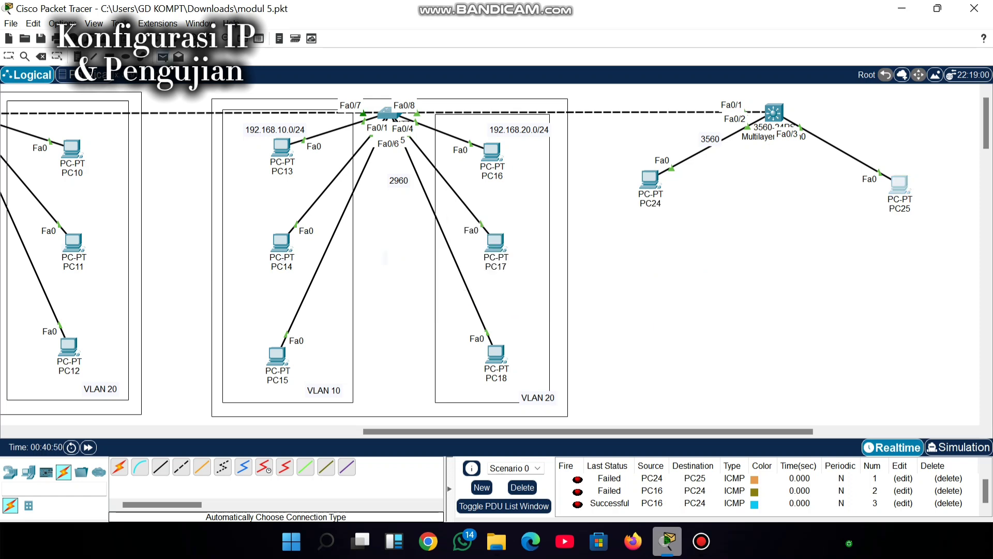
# Test inter-VLAN routing by sending a simple PDU from PC25 to PC13, repeating the test once.
pyautogui.click(900, 185)
pyautogui.moveTo(281, 244)
pyautogui.click(902, 186)
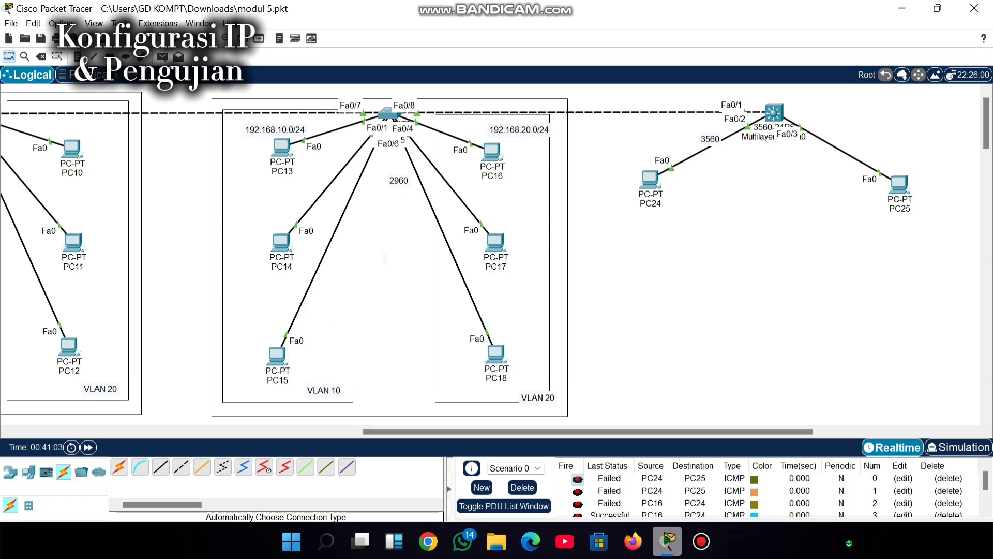
pyautogui.scroll(-1, 765, 491)
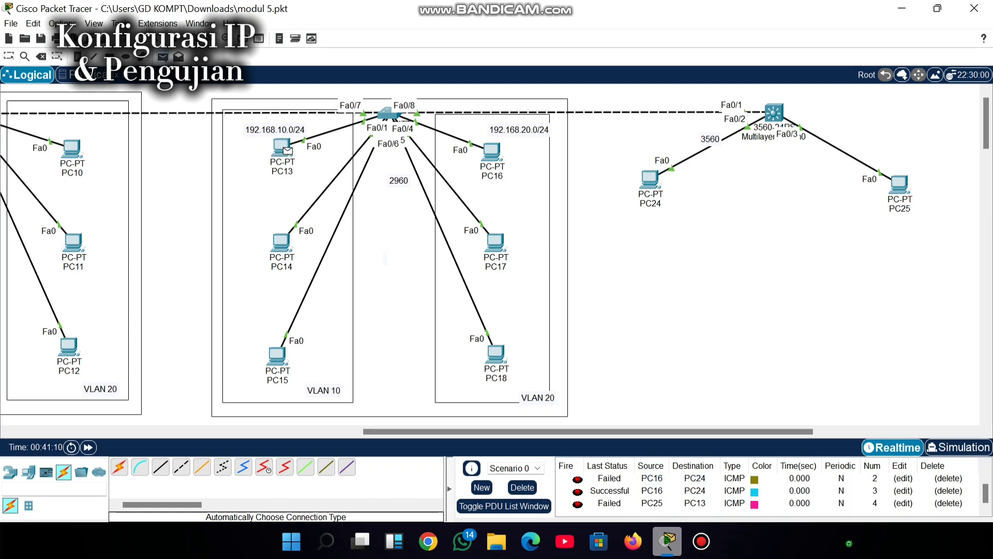
pyautogui.press('Escape')
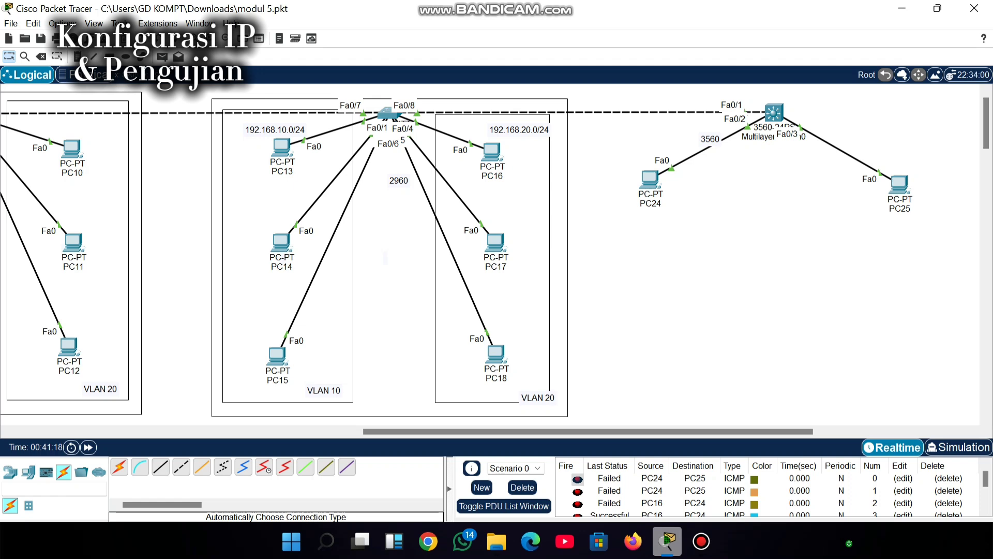
pyautogui.scroll(-1, 765, 490)
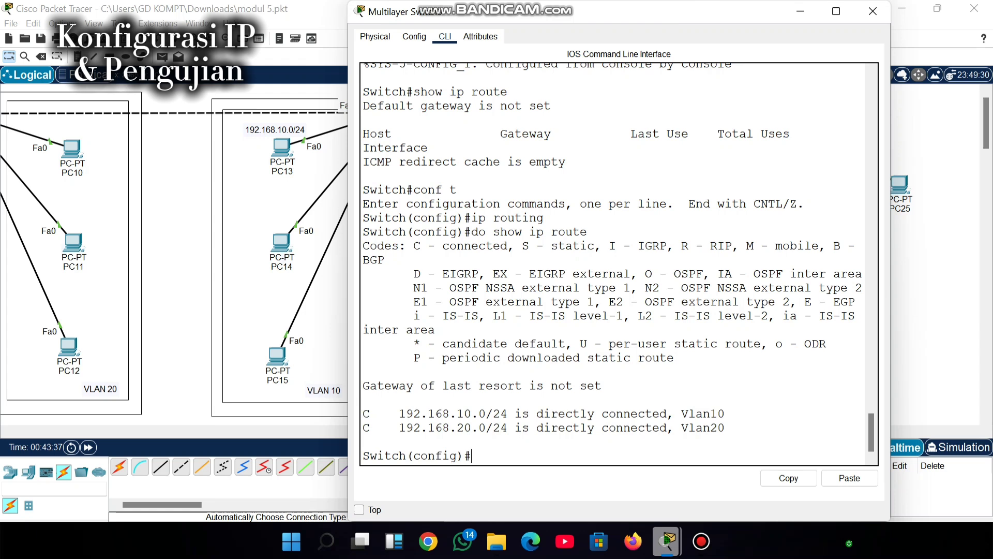
# Create a DHCP pool on the multilayer switch with "ip dhcp pool VLAN10".
pyautogui.write('ip ')
pyautogui.write('d')
pyautogui.press('BackSpace')
pyautogui.write('dhcp')
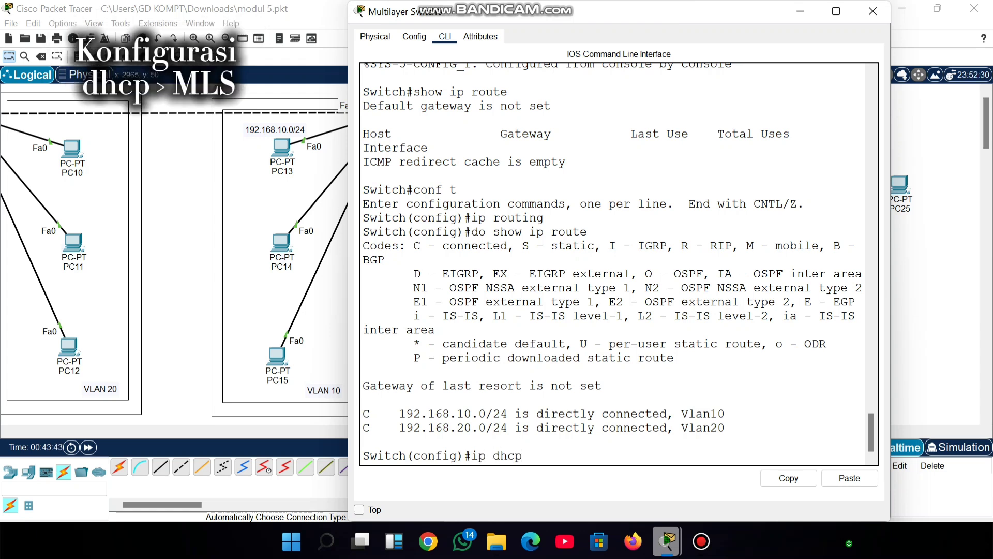
pyautogui.write(' pool VLAN10')
pyautogui.press('Return')
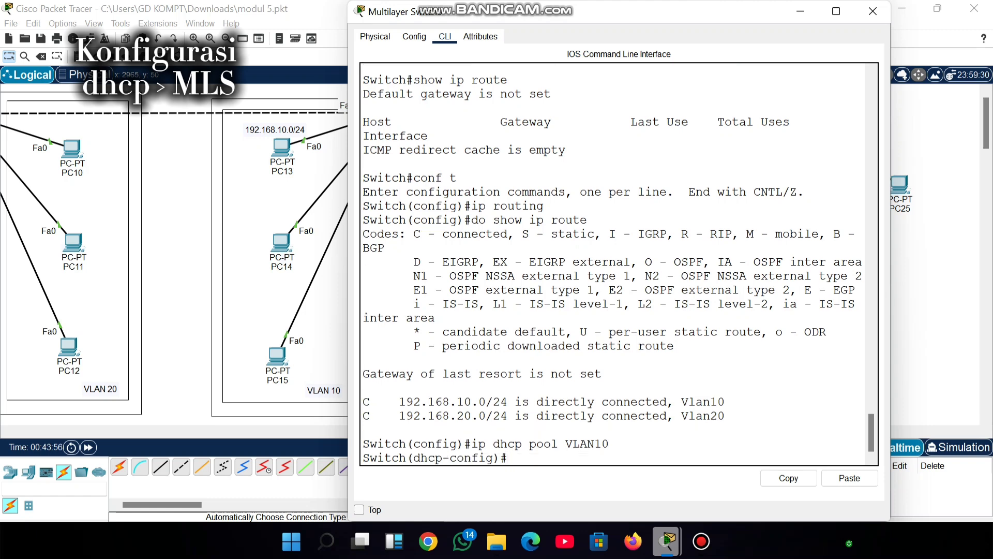
# Assign network 192.168.10.0 with mask 255.255.255.0 to the VLAN10 DHCP pool.
pyautogui.write('network 192.15')
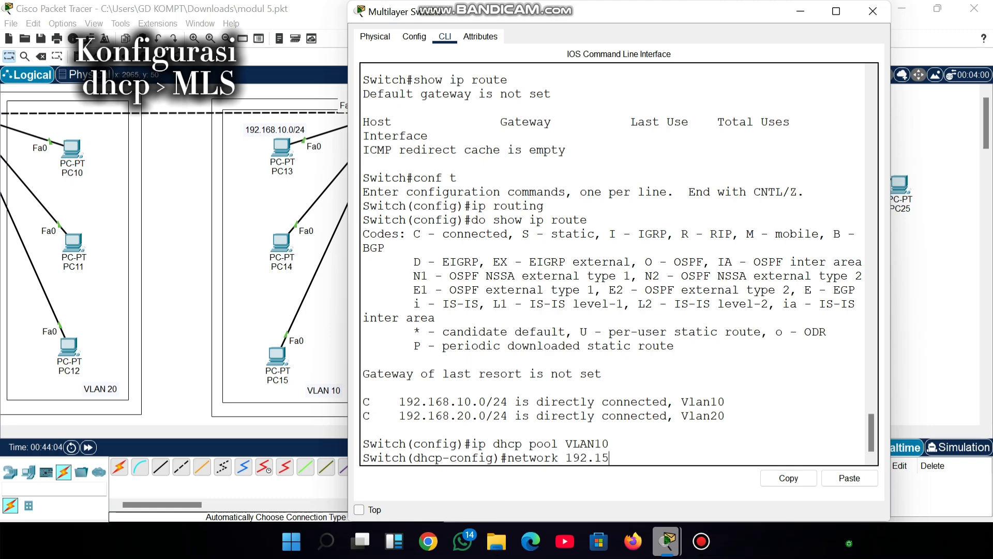
pyautogui.write('8')
pyautogui.press('BackSpace')
pyautogui.press('BackSpace')
pyautogui.write('68.10.0 255.255.')
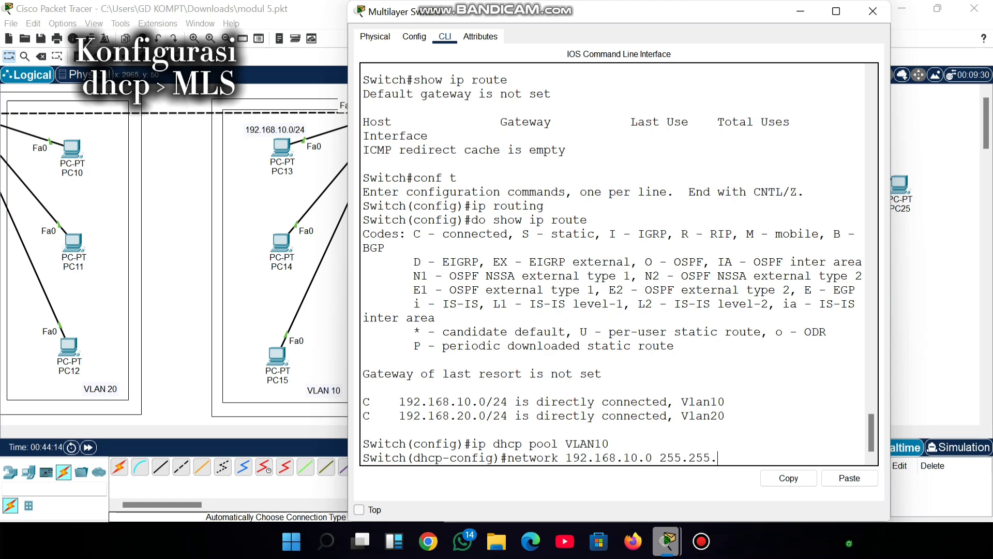
pyautogui.write('255.0')
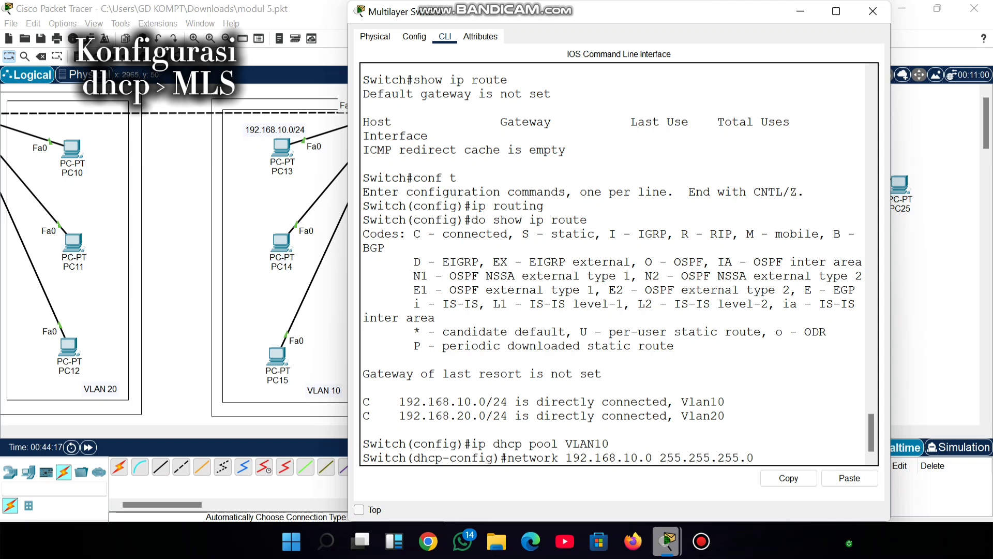
pyautogui.press('Return')
# Set the VLAN10 pool's gateway with "default-router 192.168.10.1".
pyautogui.write('default')
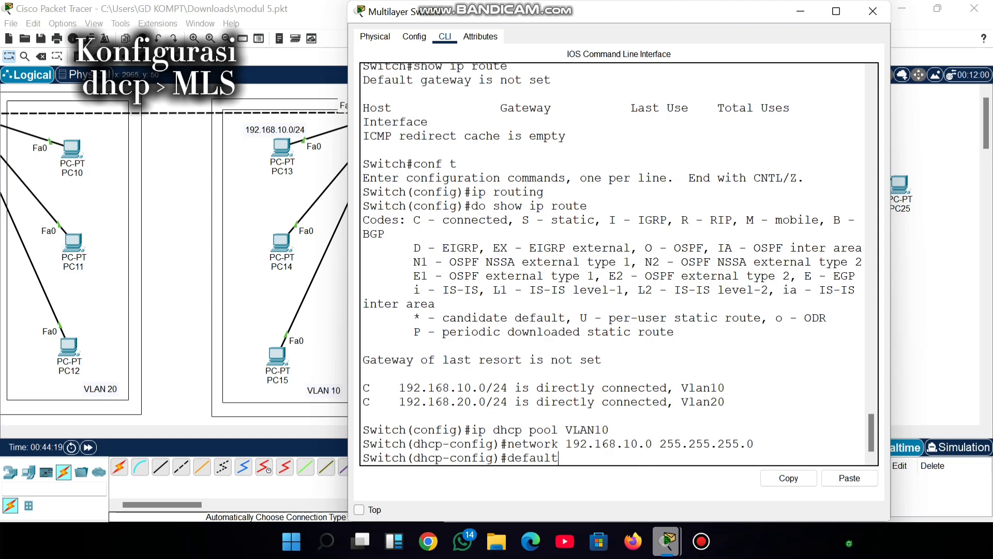
pyautogui.write(' router')
pyautogui.press('Left')
pyautogui.press('Left')
pyautogui.press('Left')
pyautogui.press('Left')
pyautogui.press('Left')
pyautogui.press('Left')
pyautogui.press('BackSpace')
pyautogui.write('-')
pyautogui.press('Right')
pyautogui.press('Right')
pyautogui.write('192.168;1')
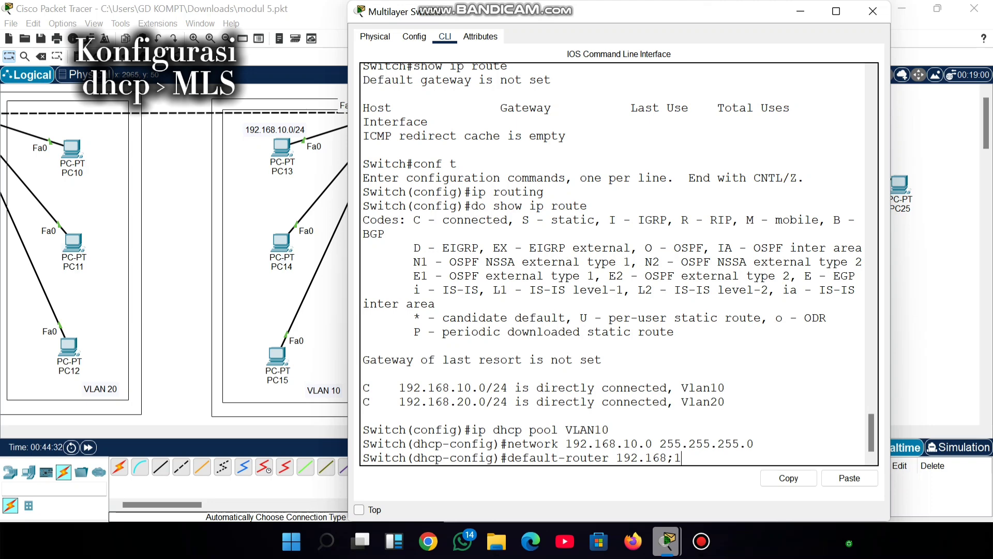
pyautogui.press('BackSpace')
pyautogui.press('BackSpace')
pyautogui.write('.01.1')
pyautogui.press('BackSpace')
pyautogui.press('BackSpace')
pyautogui.press('BackSpace')
pyautogui.press('BackSpace')
pyautogui.write('10')
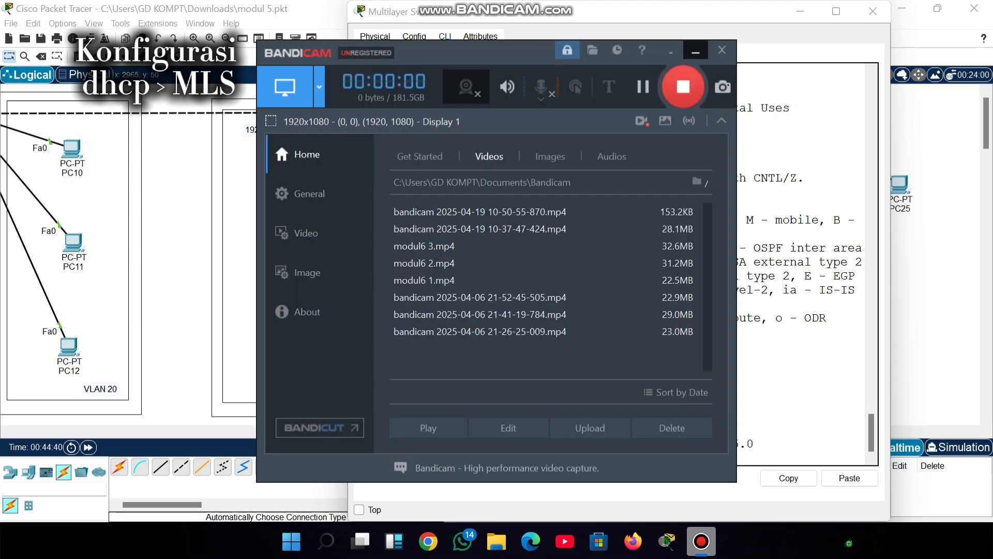
pyautogui.write('.1.')
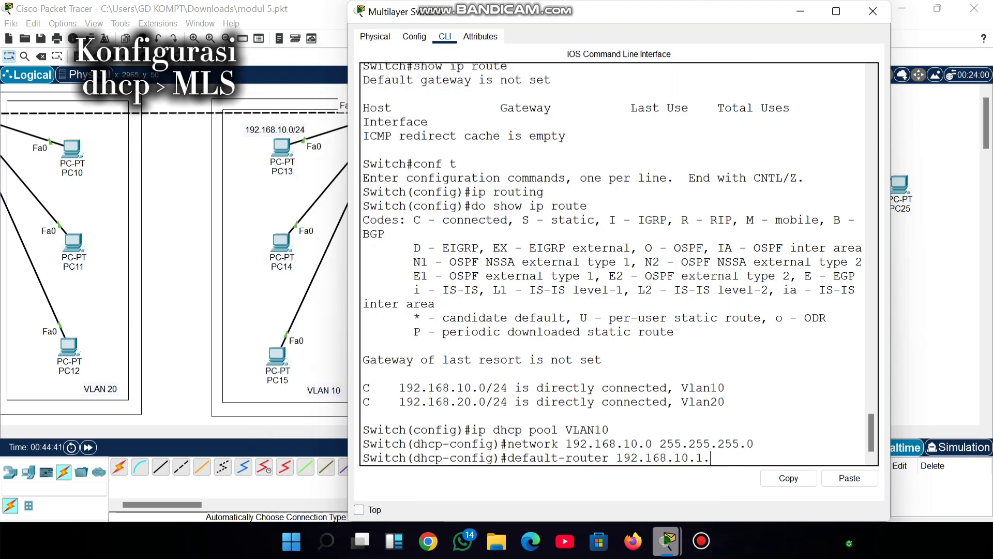
pyautogui.press('BackSpace')
pyautogui.press('Return')
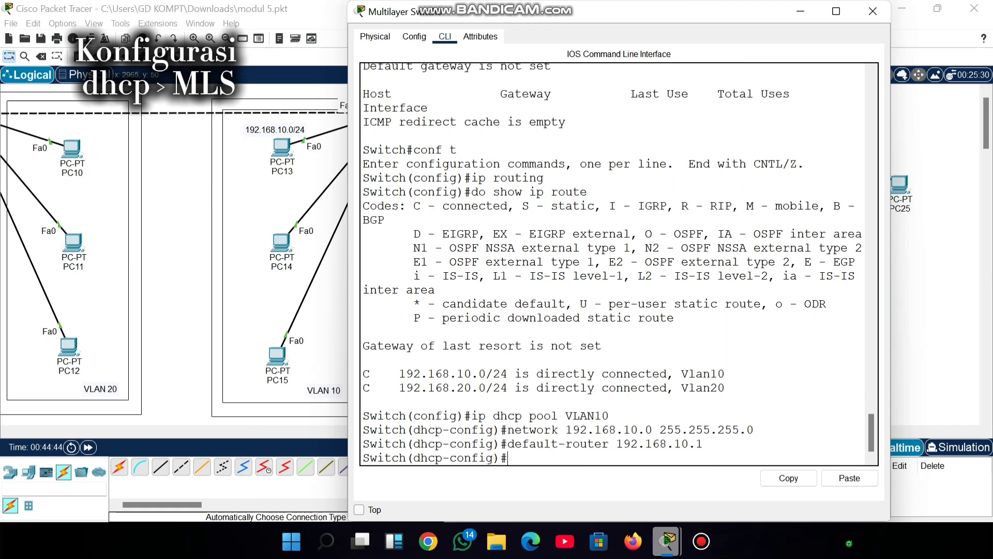
# Set the VLAN10 pool's DNS server to 8.8.8.8 and exit the pool's configuration.
pyautogui.write('dns-server 8.8.88')
pyautogui.press('Return')
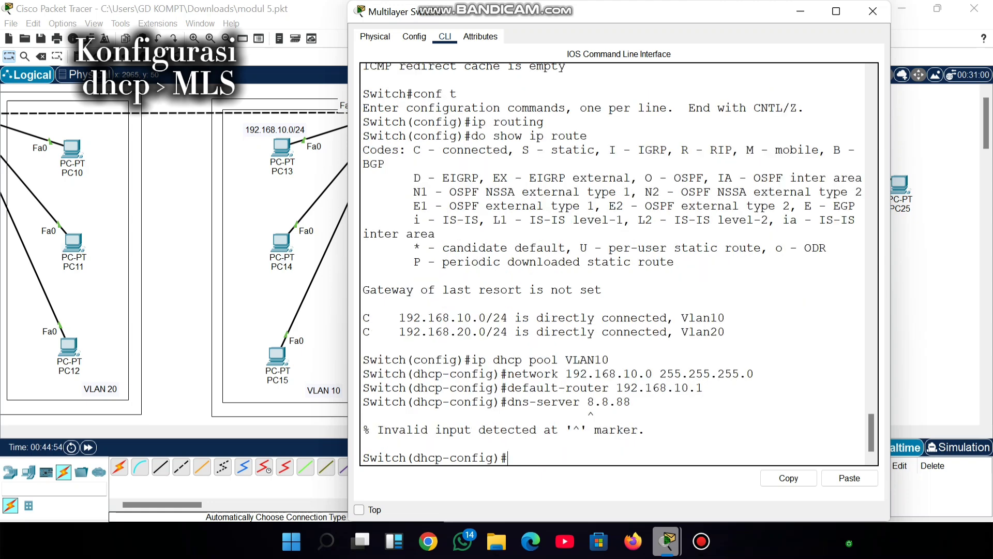
pyautogui.press('Up')
pyautogui.press('BackSpace')
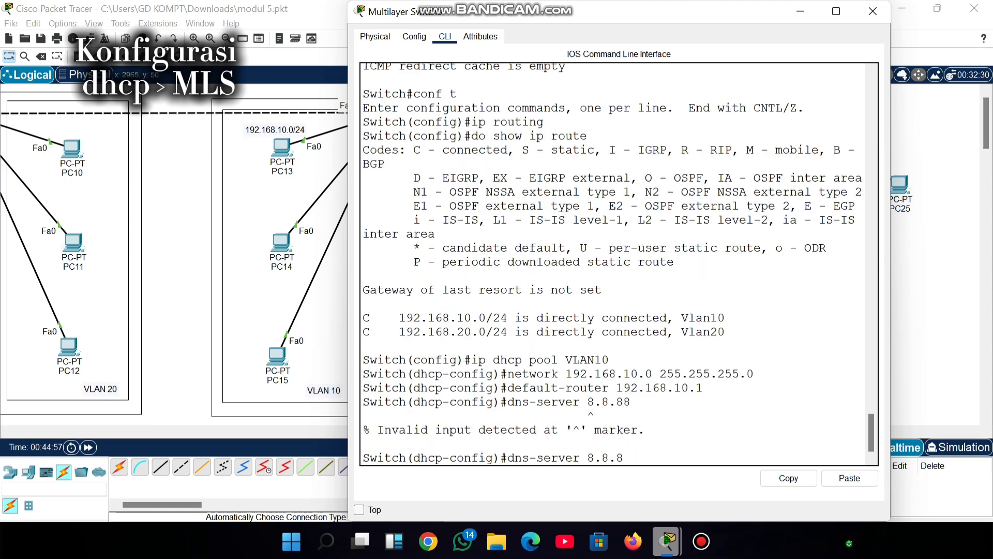
pyautogui.write('.8')
pyautogui.press('Return')
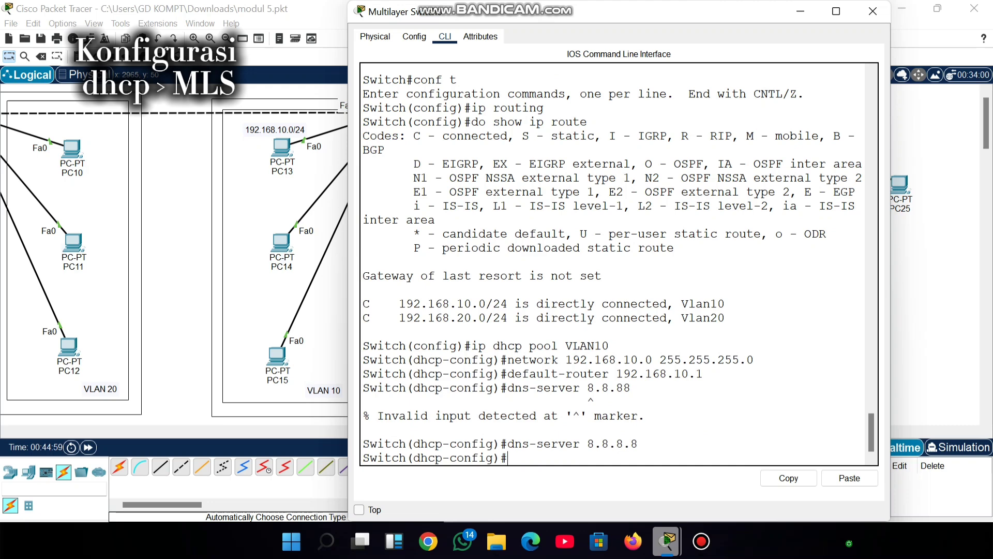
pyautogui.write('exit')
pyautogui.press('Return')
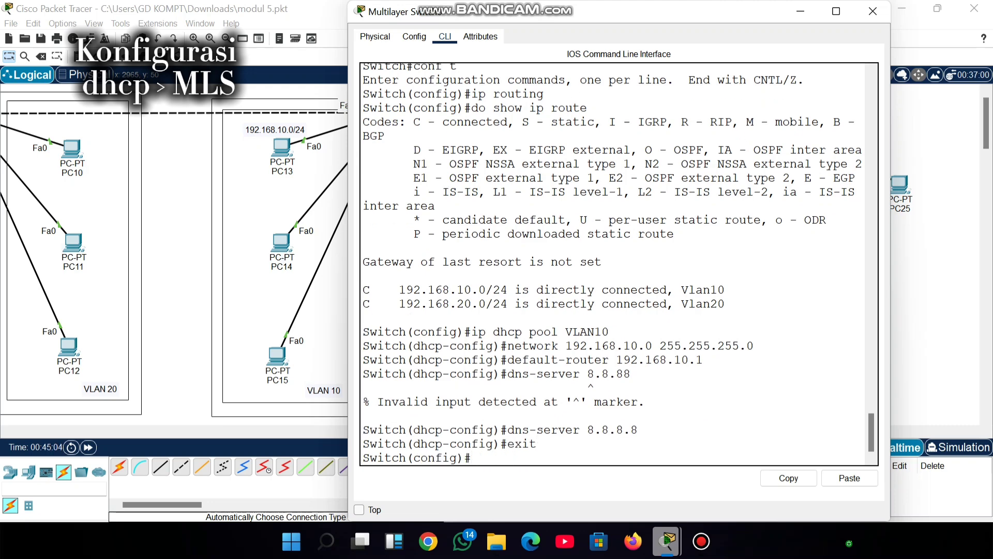
# Create a second DHCP pool with "ip dhcp pool VLAN20".
pyautogui.write('ip dhcp pool VLAN')
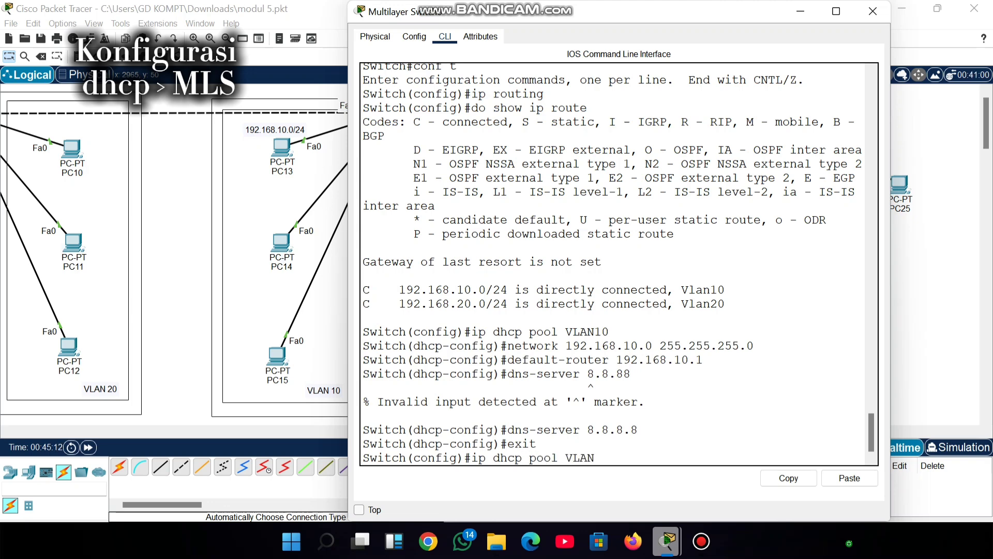
pyautogui.write('20')
pyautogui.press('Return')
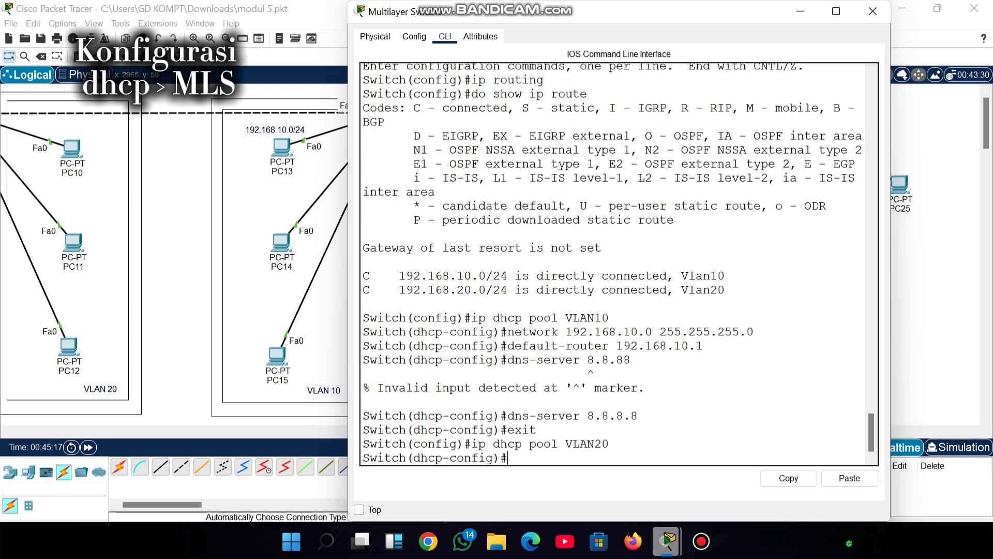
# Assign network 192.168.20.0 with mask 255.255.255.0 to the VLAN20 DHCP pool.
pyautogui.write('networj 192.168.20.0')
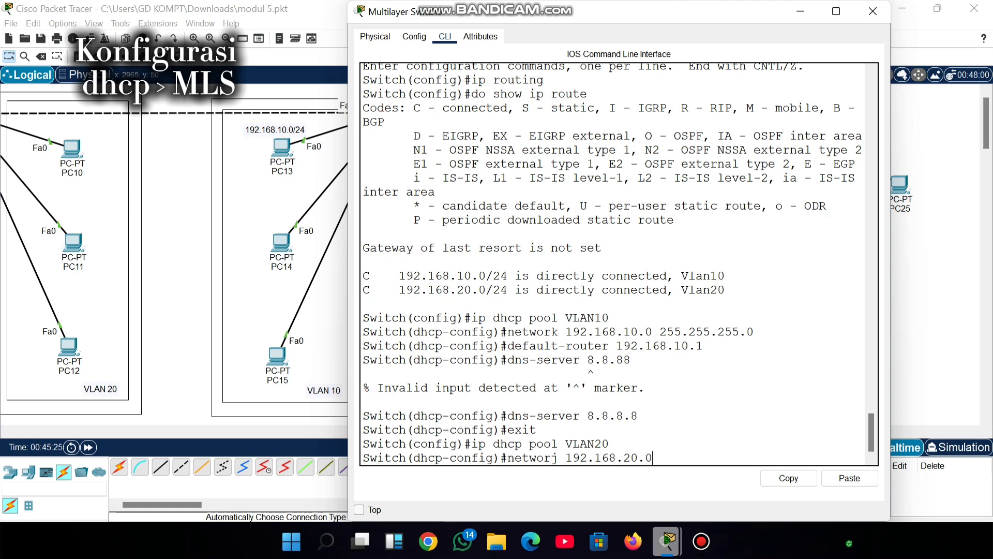
pyautogui.write(' 255.255.255.0')
pyautogui.press('Return')
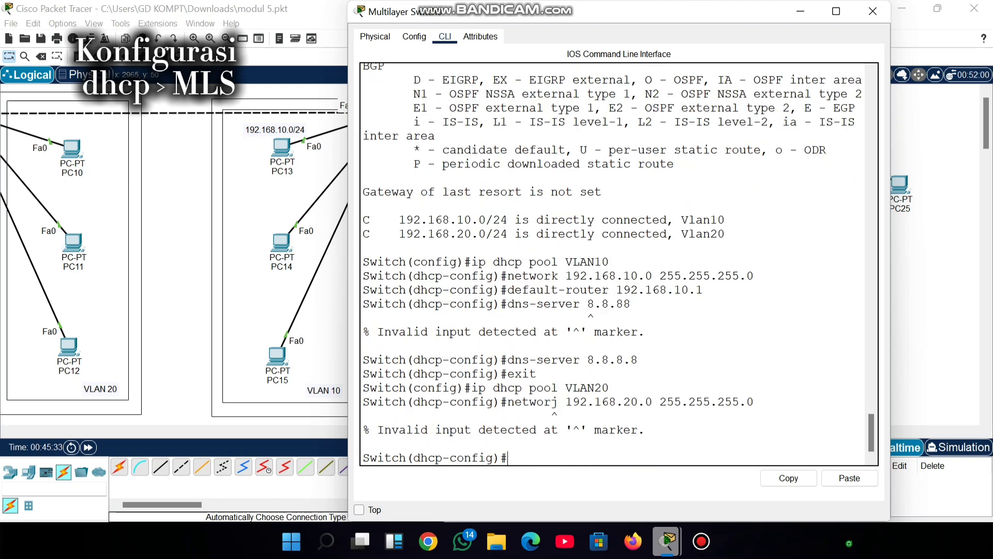
pyautogui.press('Up')
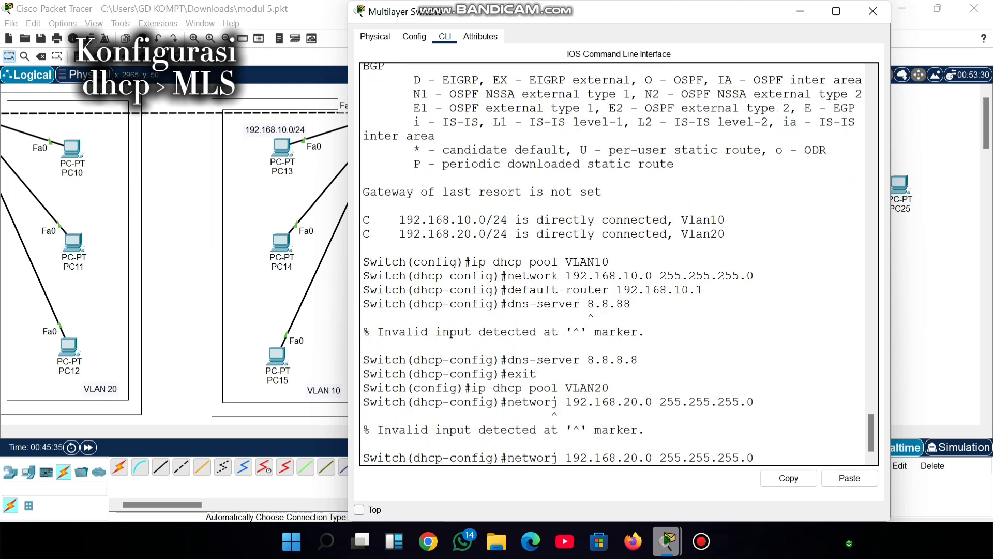
pyautogui.press('Left')
pyautogui.press('Left')
pyautogui.press('Left')
pyautogui.press('Left')
pyautogui.press('Left')
pyautogui.press('Left')
pyautogui.press('Left')
pyautogui.press('Left')
pyautogui.press('Left')
pyautogui.press('Left')
pyautogui.press('Left')
pyautogui.press('Left')
pyautogui.press('Left')
pyautogui.press('Left')
pyautogui.press('Left')
pyautogui.press('Left')
pyautogui.press('Left')
pyautogui.press('Left')
pyautogui.press('Left')
pyautogui.press('Left')
pyautogui.press('BackSpace')
pyautogui.write('k')
pyautogui.press('Return')
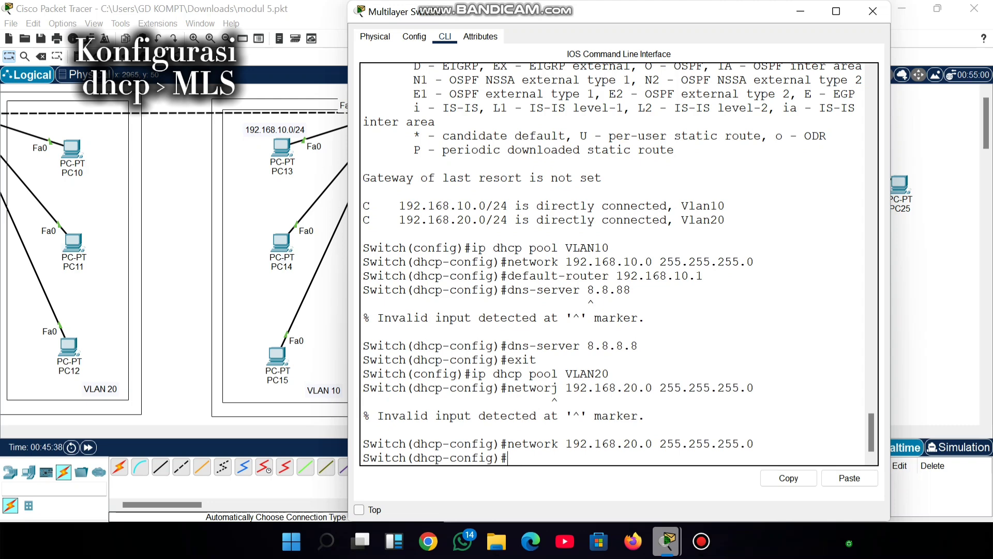
# Set the VLAN20 pool's default router to 192.169.20.1 and DNS server to 8.8.8.8, and exit the pool's configuration.
pyautogui.write('default-router 192')
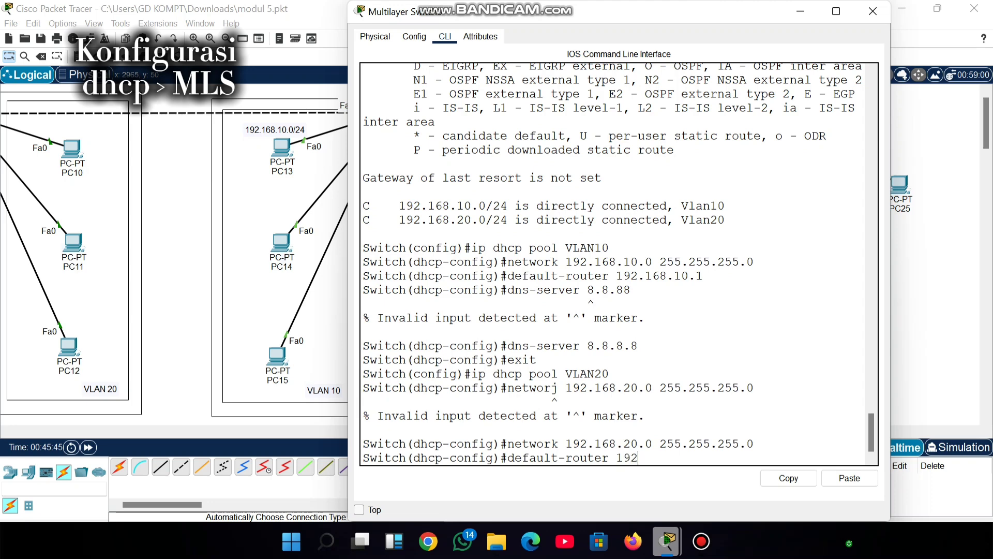
pyautogui.write('.169.20.1')
pyautogui.press('Return')
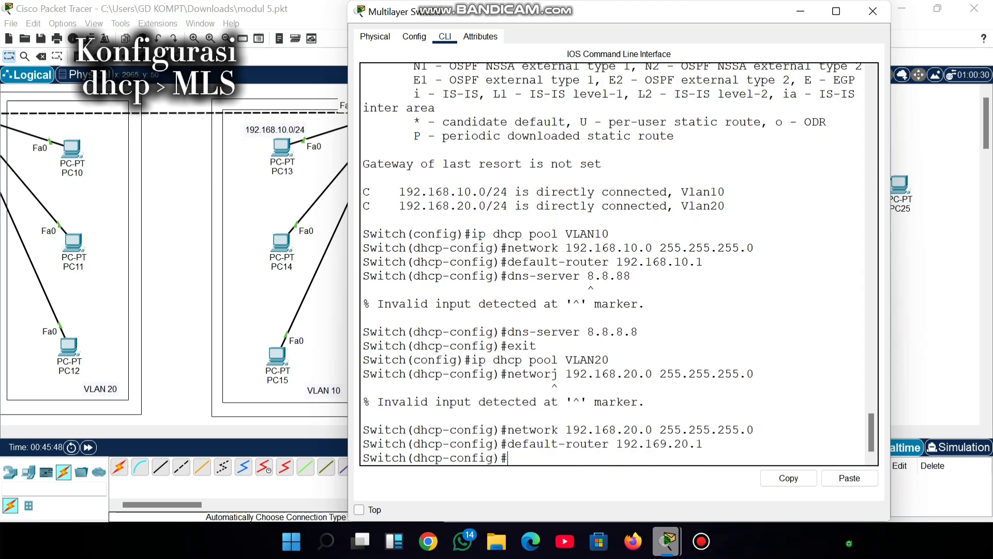
pyautogui.write('dns-server 8.8.8.8')
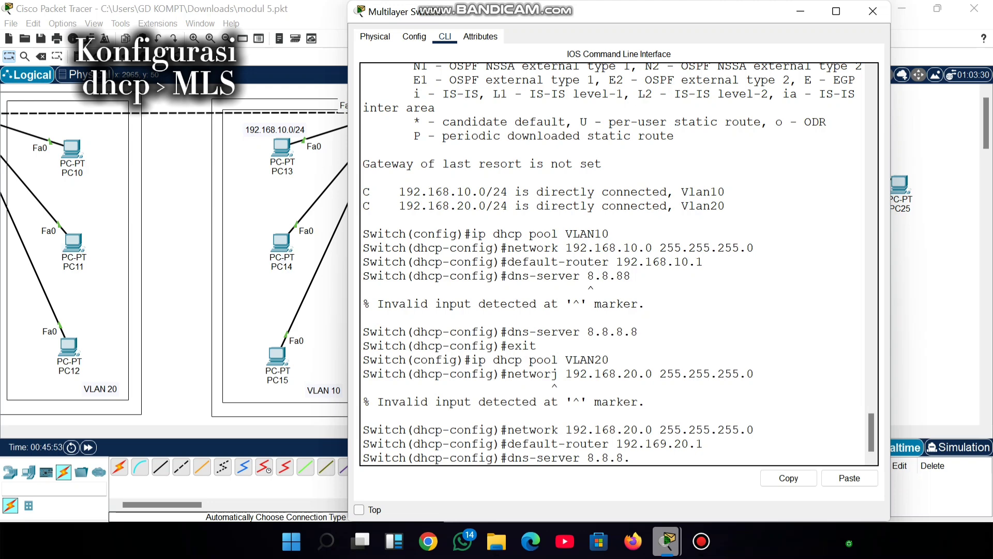
pyautogui.press('Return')
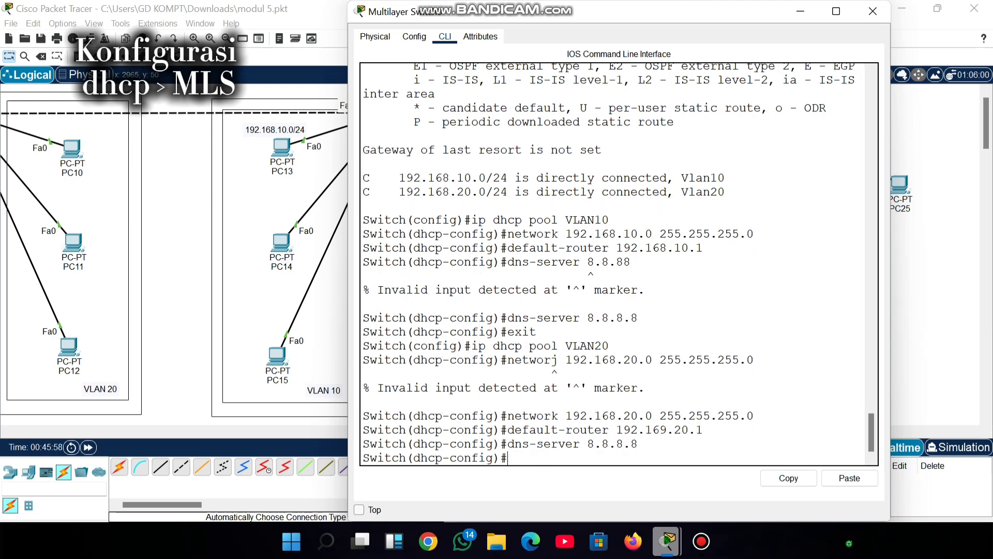
pyautogui.write('exit')
pyautogui.press('Return')
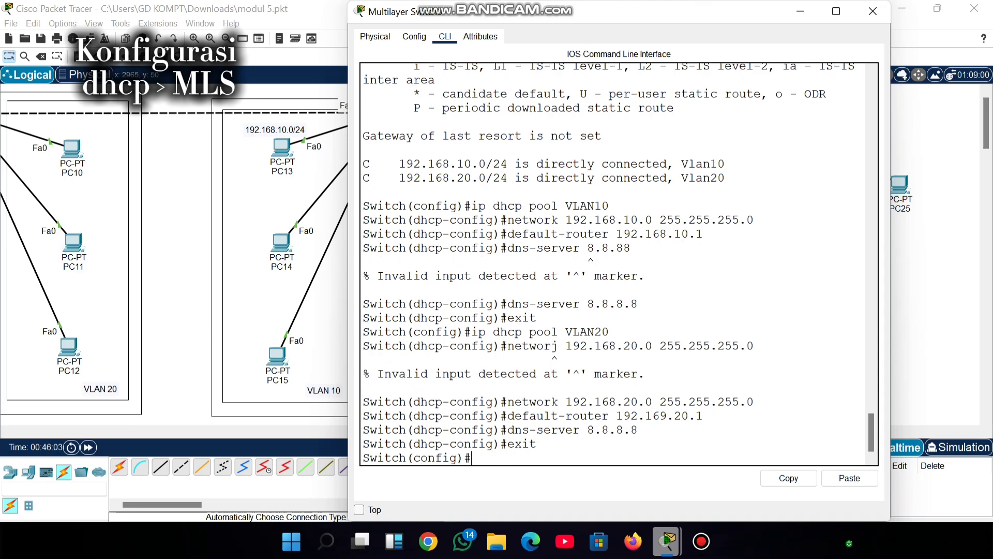
# Create a third DHCP pool with "ip dhcp pool VLAN1".
pyautogui.write('ip dhcp pool VLA')
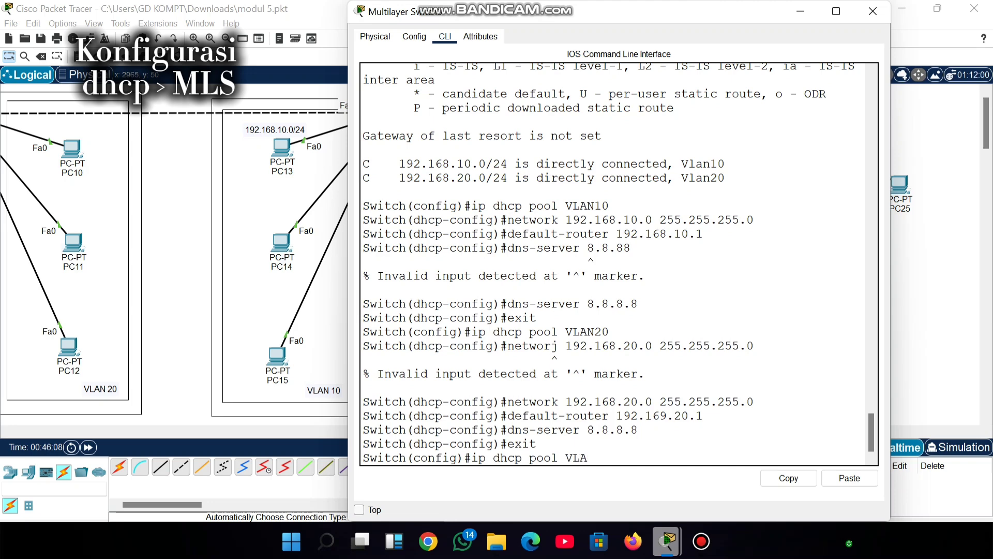
pyautogui.write('N1')
pyautogui.press('Return')
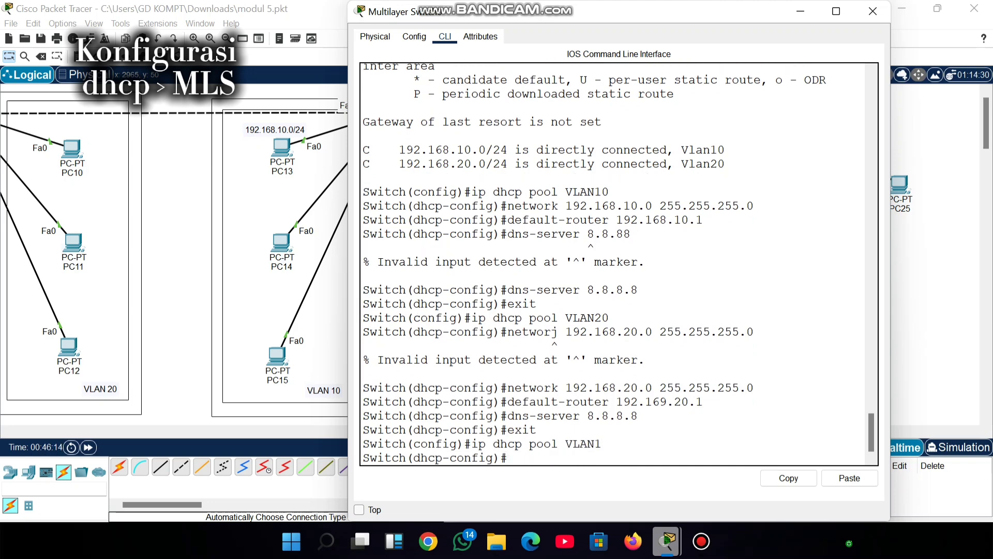
# Define the VLAN1 pool's network with "network 192.168.1.1 255.255.255.0".
pyautogui.write('network')
pyautogui.write(' 192.')
pyautogui.write('160')
pyautogui.press('BackSpace')
pyautogui.press('BackSpace')
pyautogui.press('BackSpace')
pyautogui.write('168')
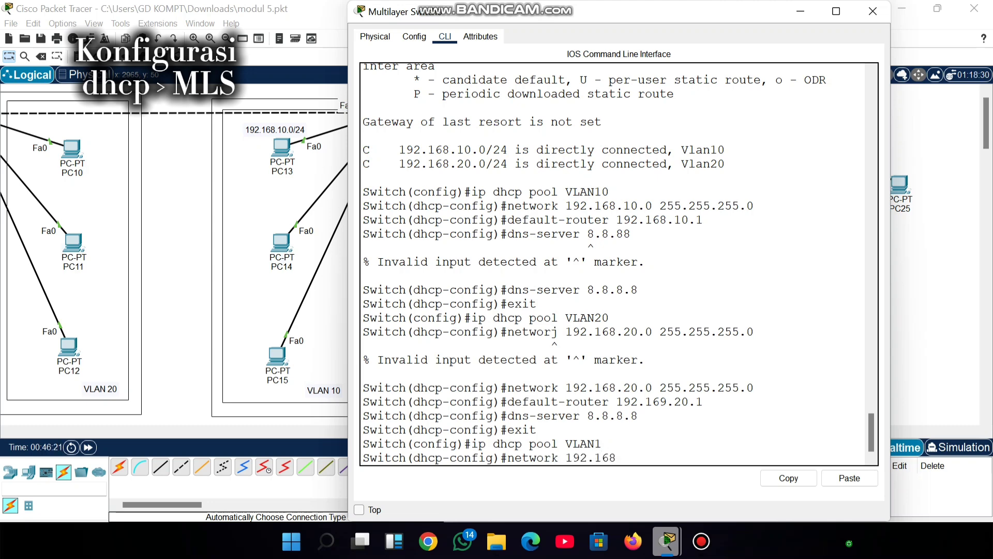
pyautogui.write('.1.1 255.255.255.0')
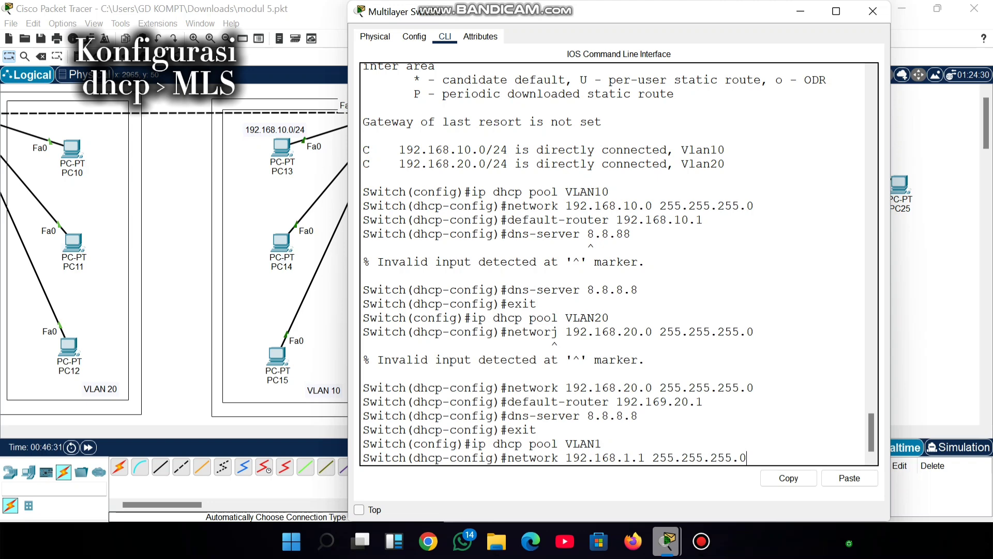
pyautogui.press('Return')
# Set the VLAN1 DHCP pool's default router to 192.169.1.1.
pyautogui.write('default')
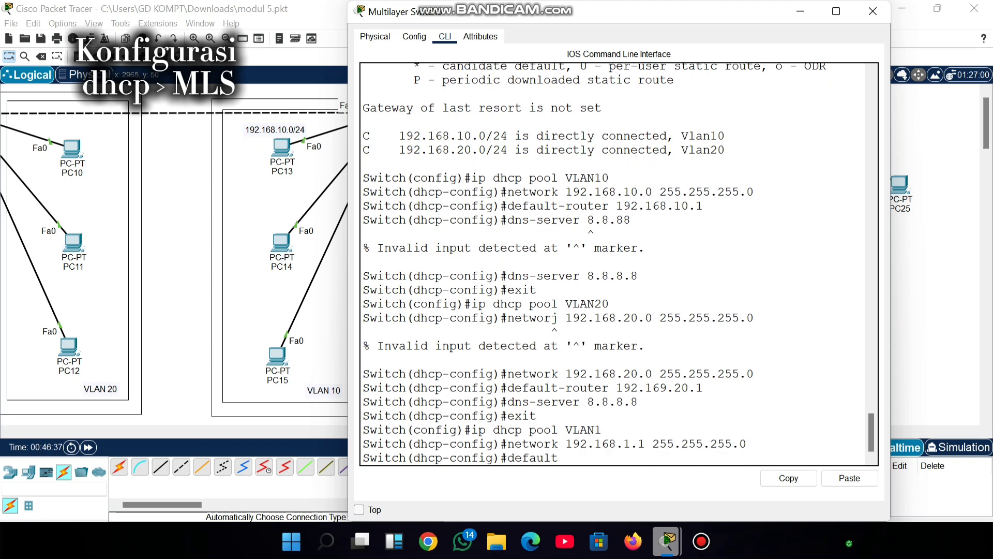
pyautogui.write('-router 192.169;1;')
pyautogui.press('BackSpace')
pyautogui.press('BackSpace')
pyautogui.press('BackSpace')
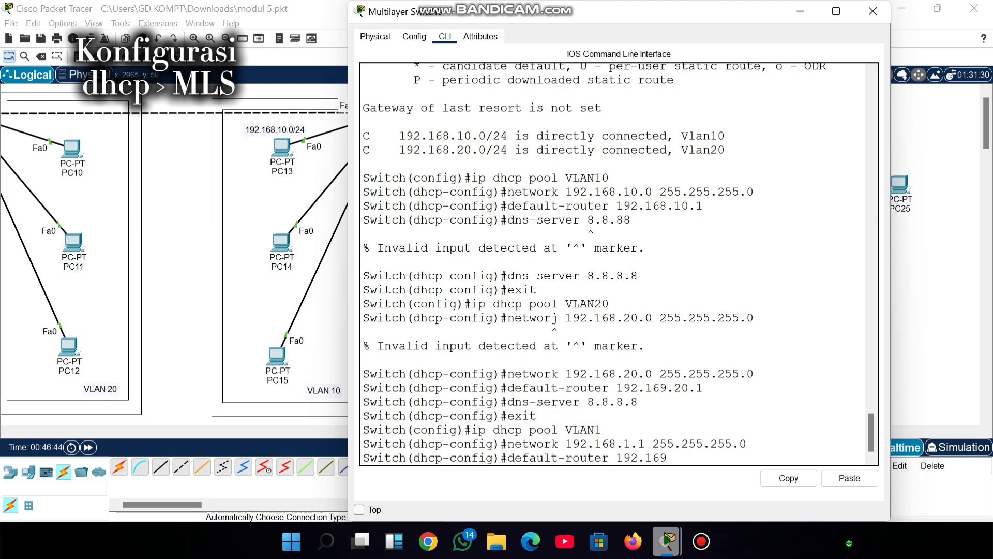
pyautogui.write('.1.1')
pyautogui.press('Return')
# Set the VLAN1 pool's DNS server to 8.8.8.8, then exit the pool's configuration and close the multilayer switch window.
pyautogui.write('dn')
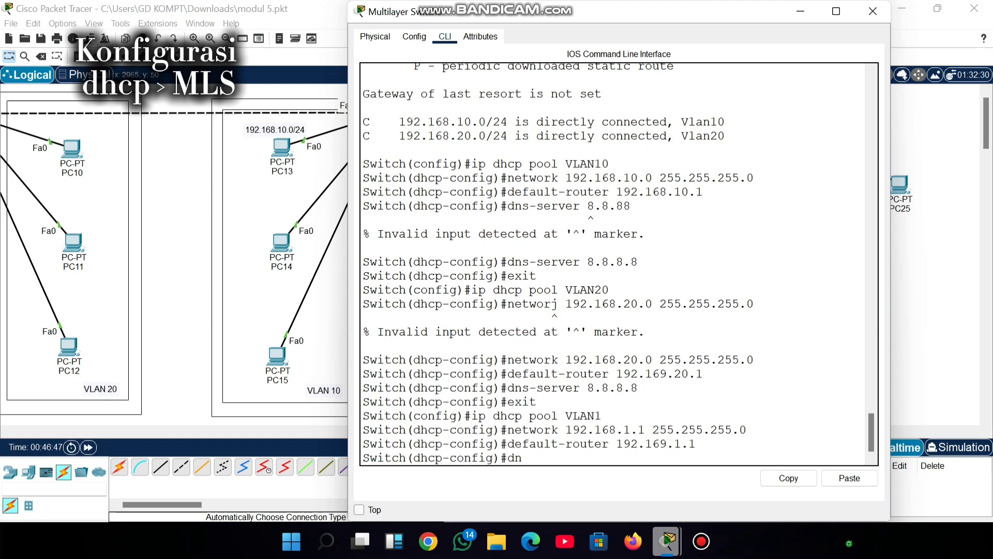
pyautogui.write('s-server 8.8.8.8')
pyautogui.press('Return')
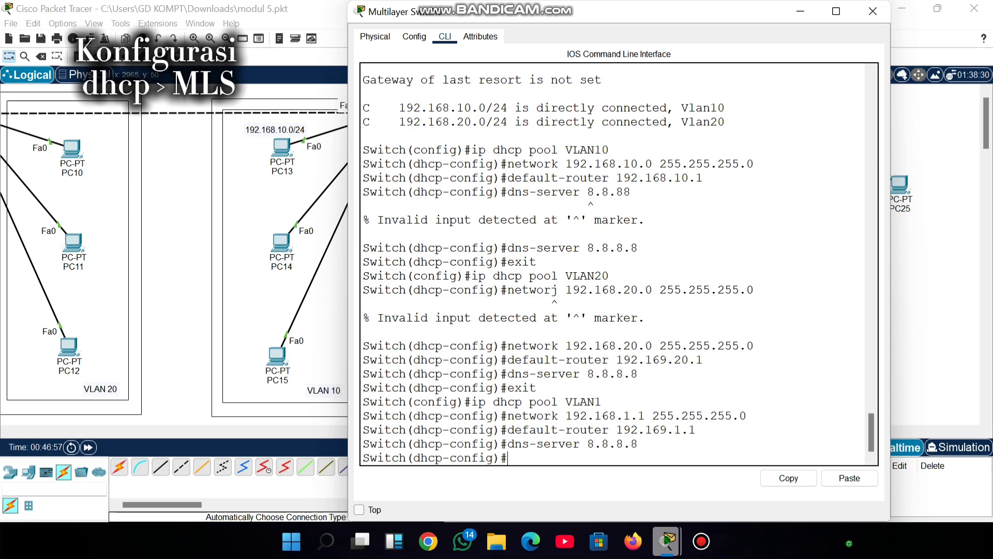
pyautogui.write('exit')
pyautogui.press('Return')
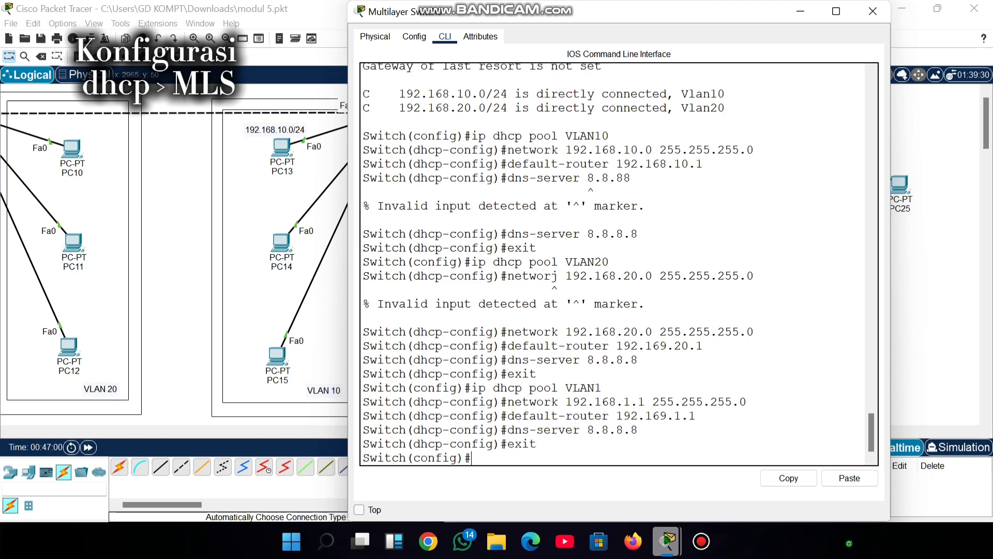
pyautogui.click(872, 11)
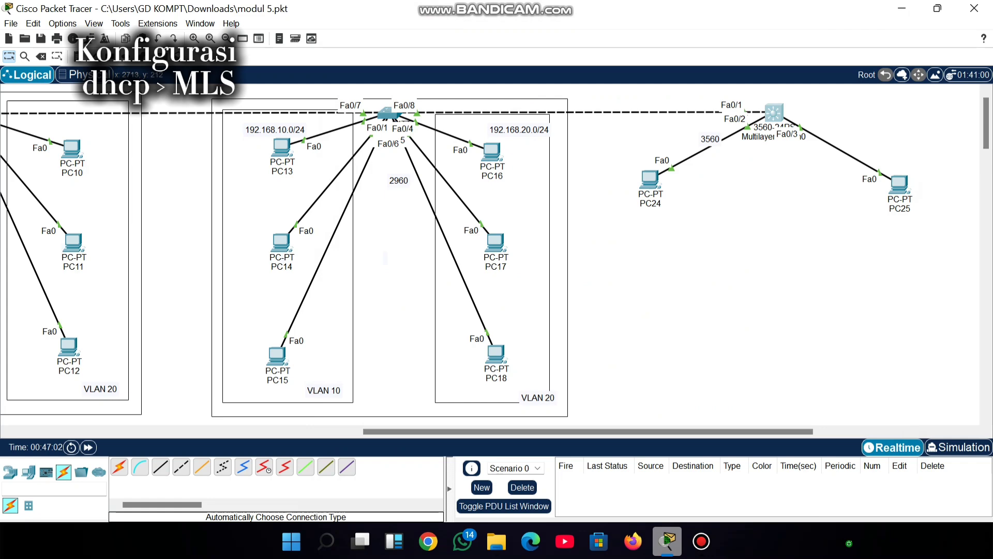
# Switch PC24's IPv4 configuration from static to DHCP and close its window.
pyautogui.click(650, 179)
pyautogui.click(409, 79)
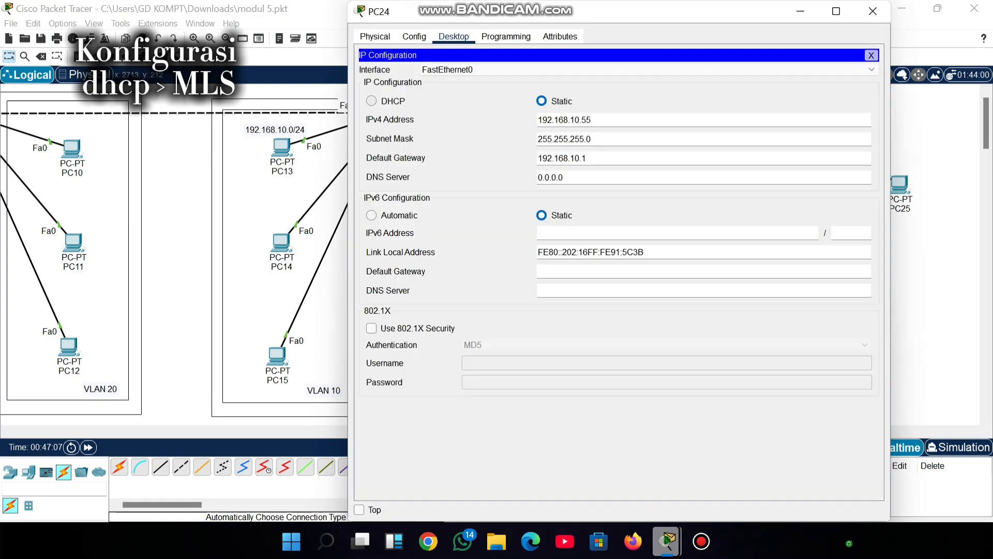
pyautogui.click(371, 101)
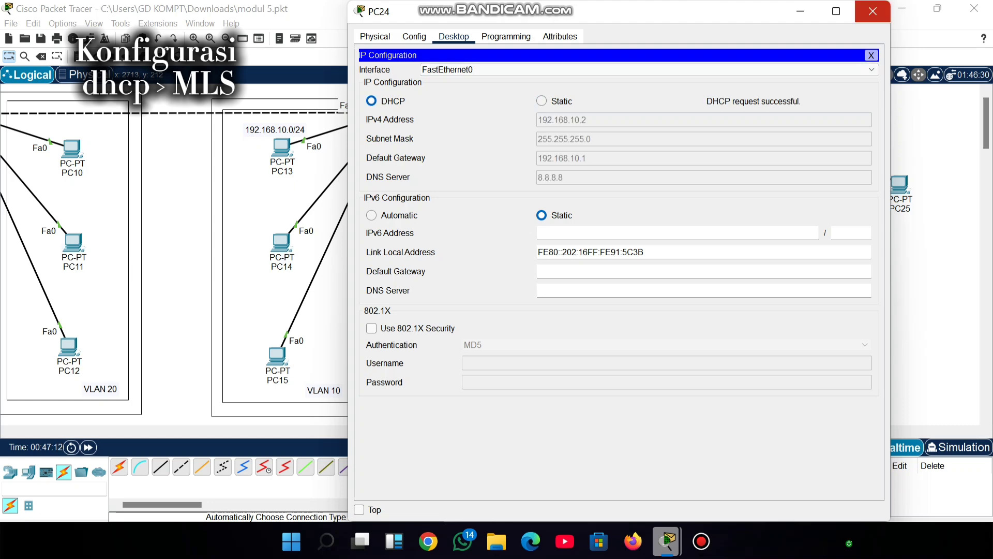
pyautogui.click(872, 11)
# Switch PC25's IPv4 configuration from static to DHCP and close its window.
pyautogui.click(899, 184)
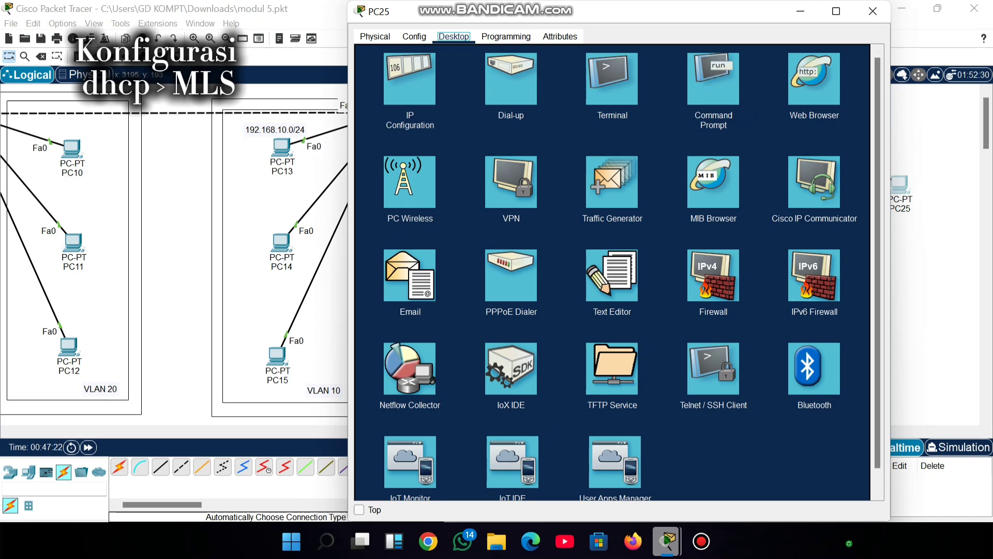
pyautogui.click(410, 79)
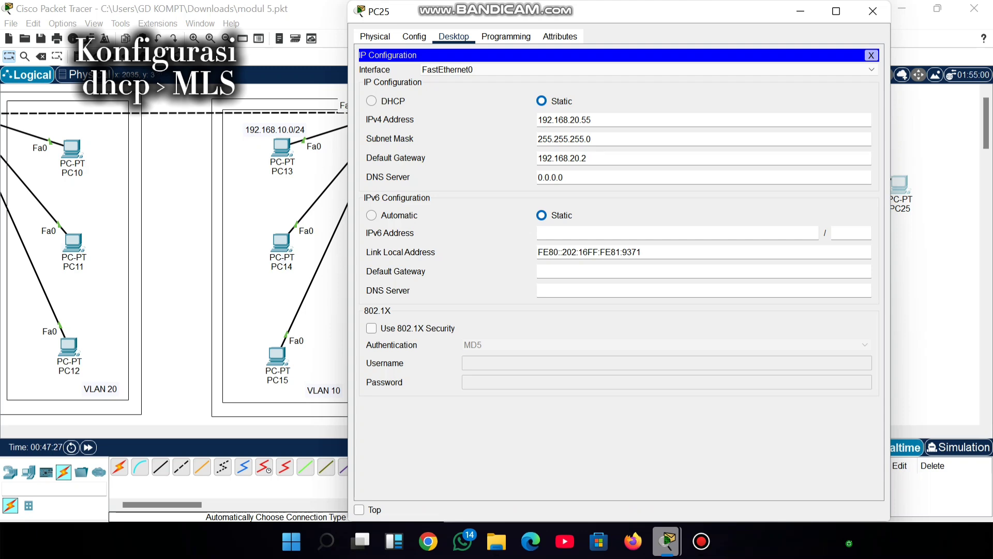
pyautogui.click(372, 101)
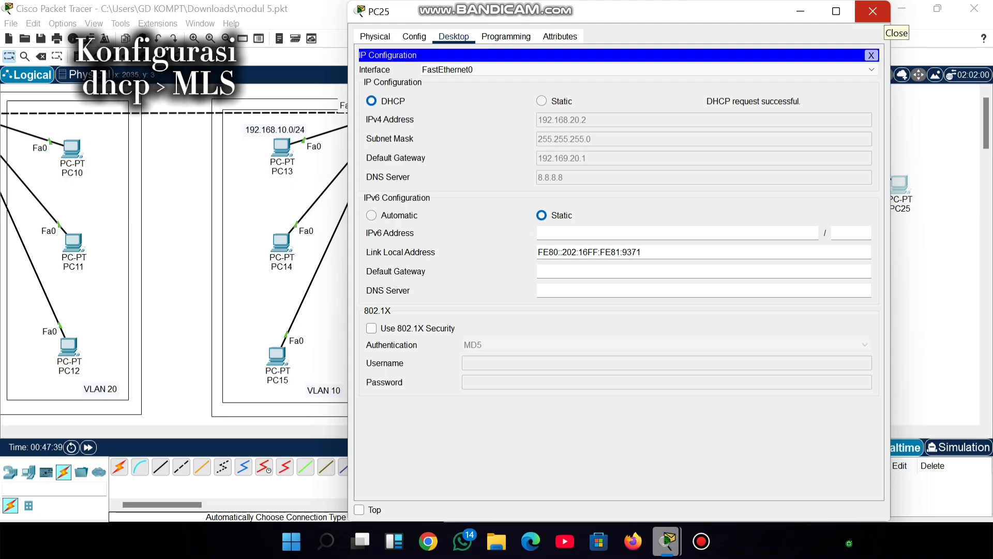
pyautogui.click(874, 13)
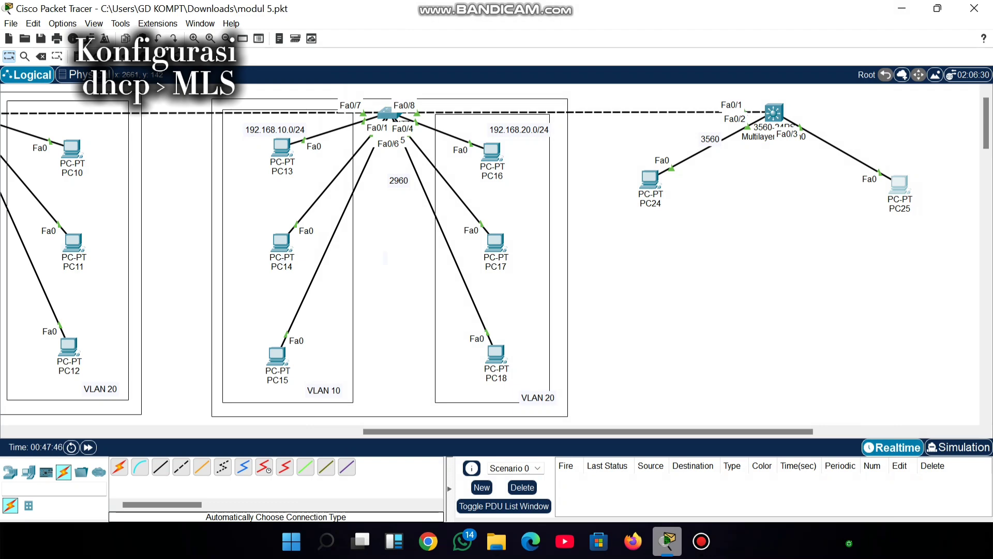
# Switch PC13 in VLAN 10 to DHCP addressing and close its window.
pyautogui.click(282, 148)
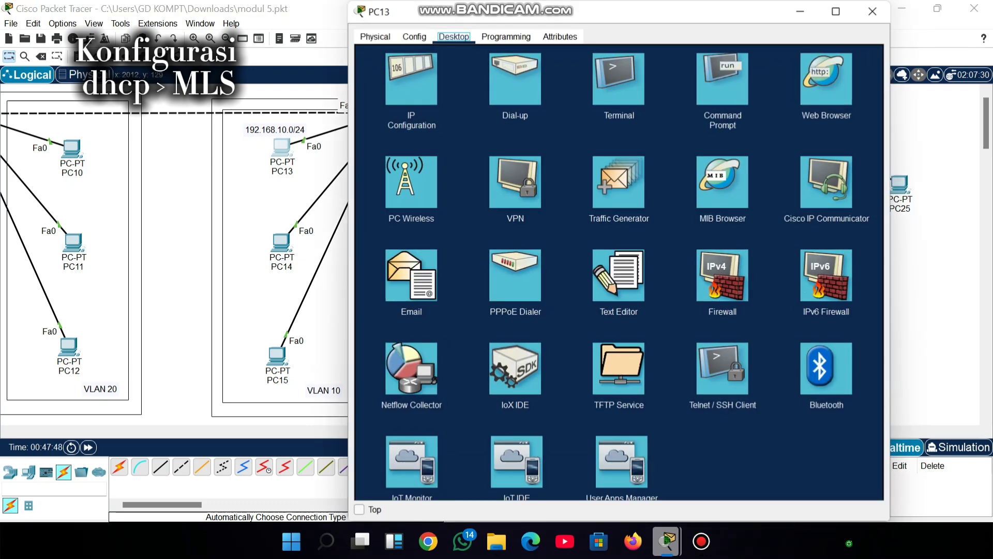
pyautogui.click(412, 79)
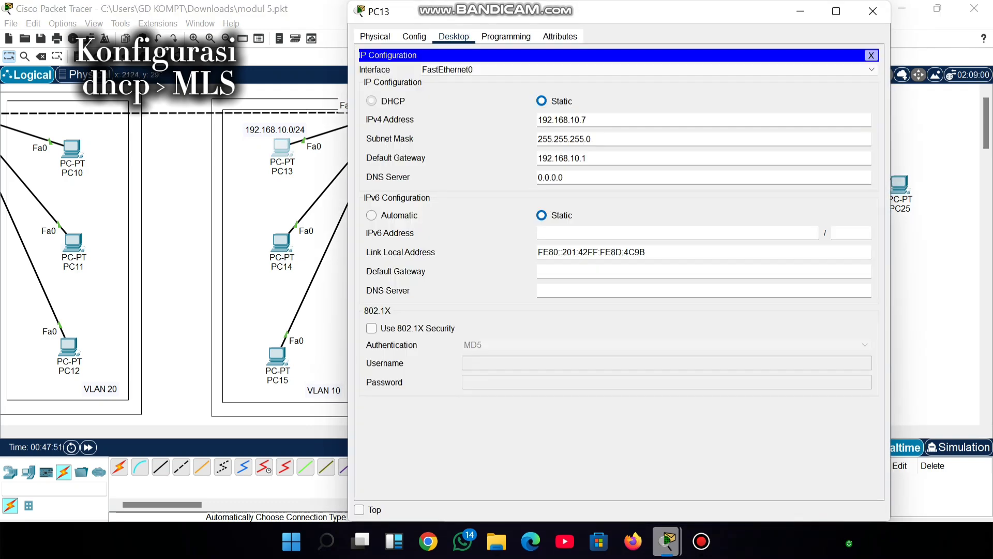
pyautogui.click(372, 101)
pyautogui.click(872, 10)
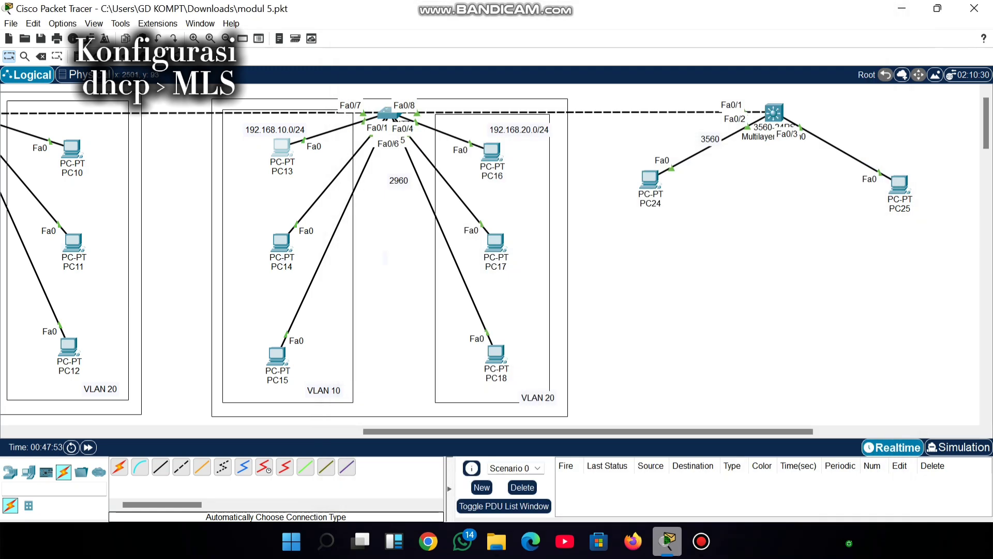
# Switch PC16 in VLAN 20 to DHCP addressing and close its window.
pyautogui.click(491, 151)
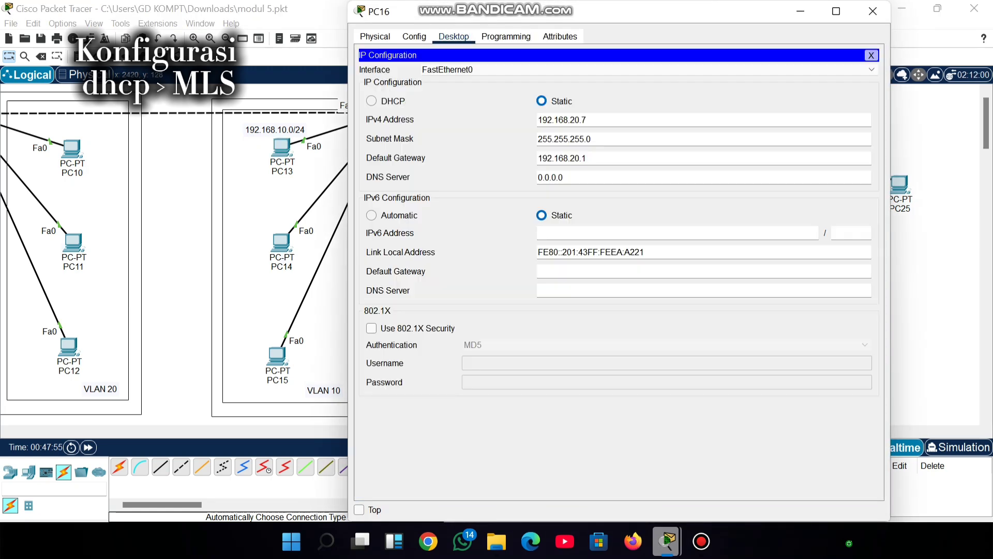
pyautogui.click(371, 101)
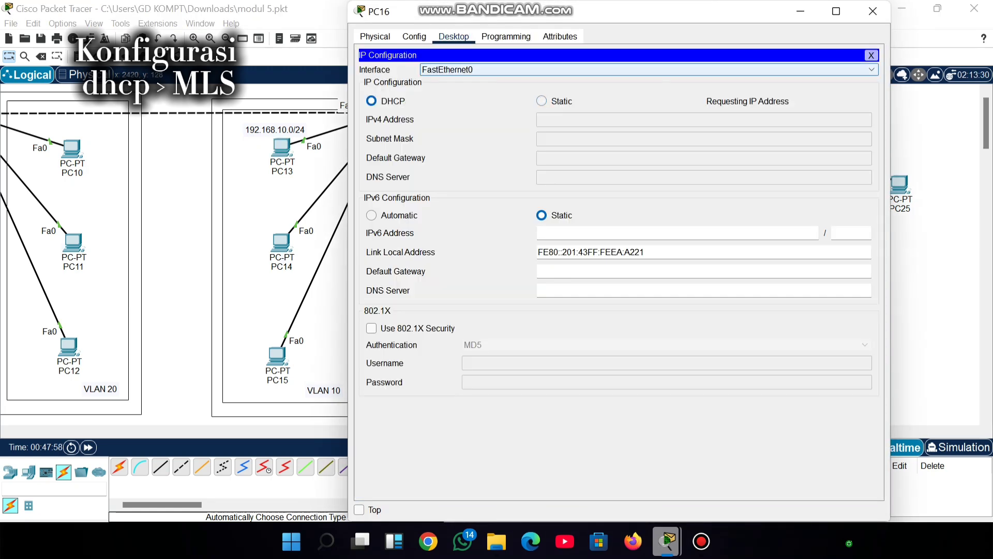
pyautogui.click(873, 11)
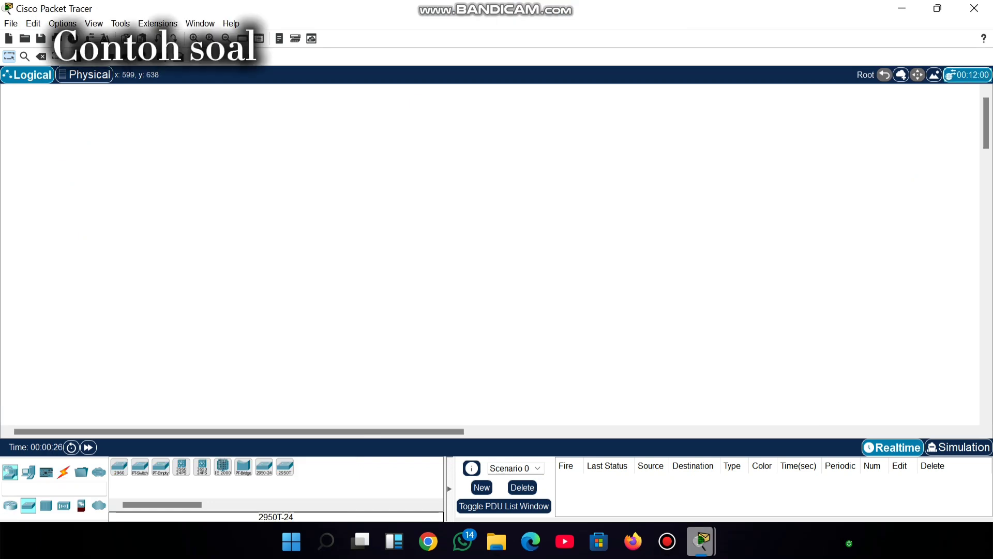
# Place three 2950T-24 switches in a widely spaced horizontal row on the empty workspace.
pyautogui.click(285, 467)
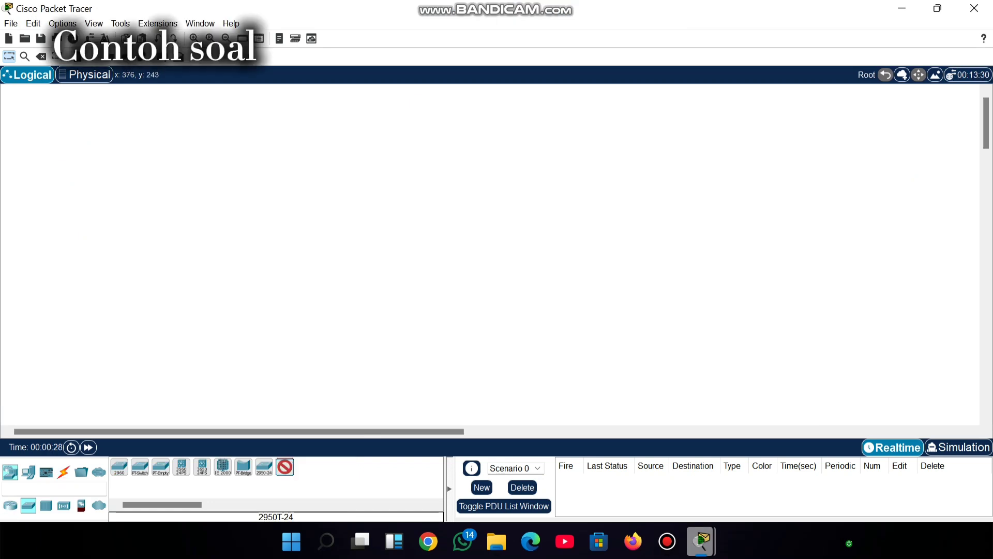
pyautogui.click(129, 198)
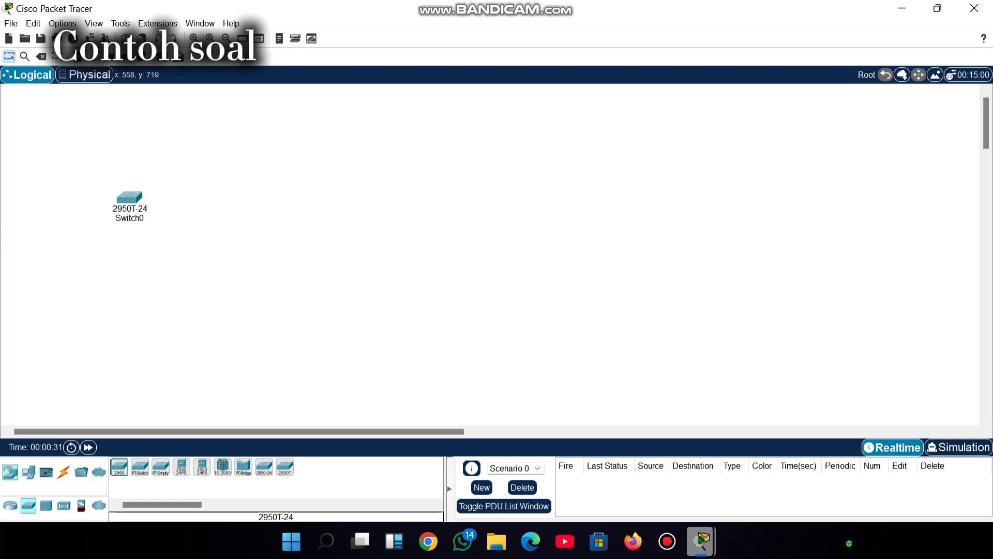
pyautogui.click(285, 467)
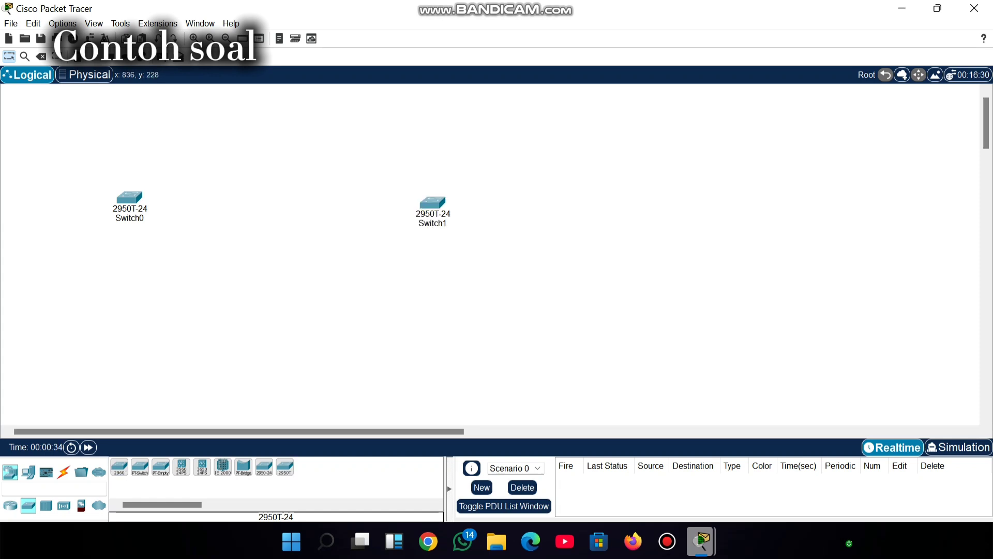
pyautogui.click(433, 202)
pyautogui.click(285, 467)
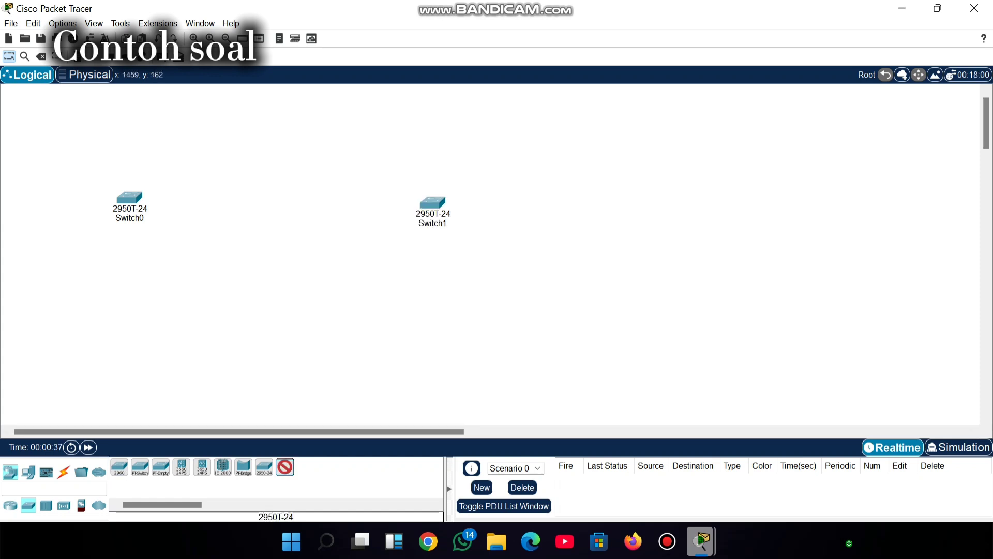
pyautogui.click(735, 206)
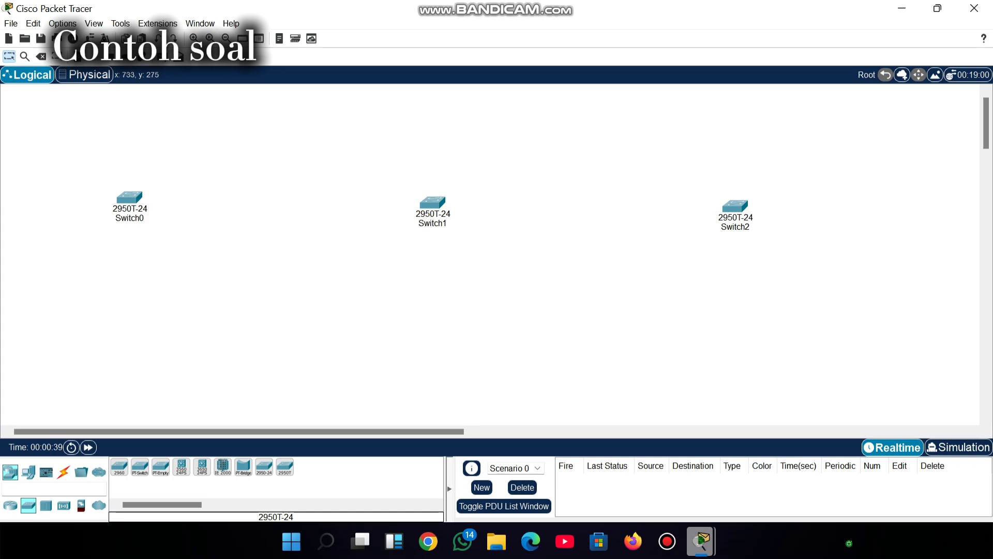
# Add a 2811 router above the middle switch.
pyautogui.click(10, 506)
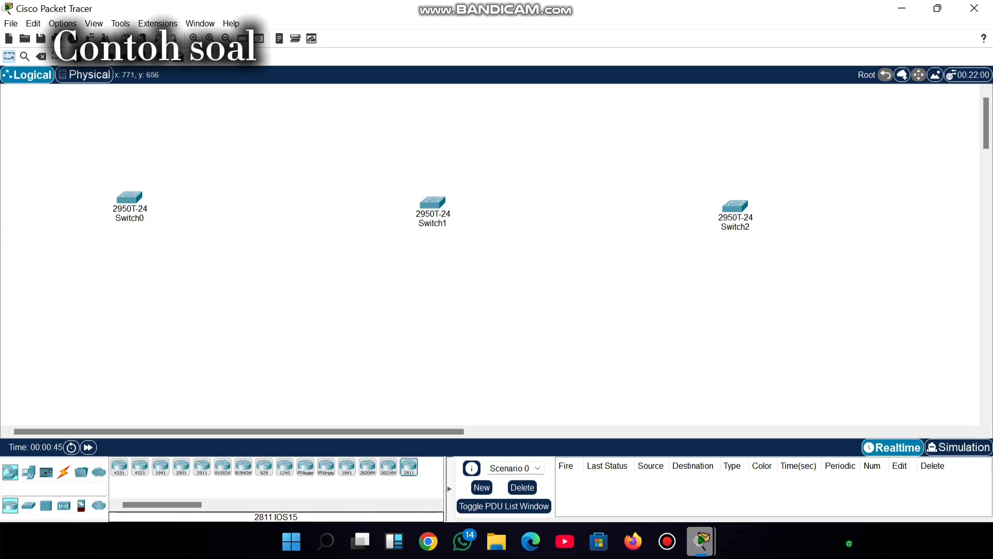
pyautogui.click(409, 467)
pyautogui.click(430, 106)
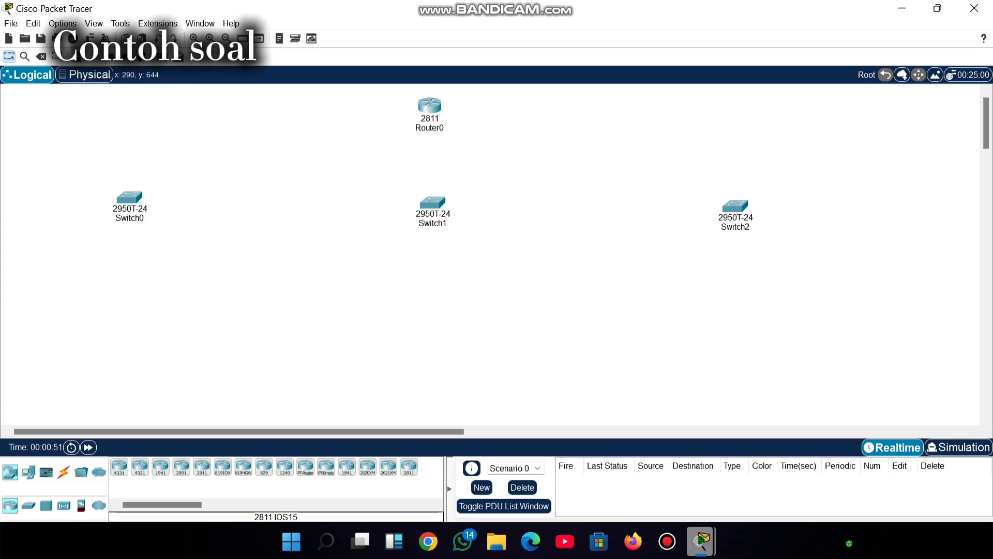
# Place two PCs side by side to the left of Switch0.
pyautogui.click(28, 472)
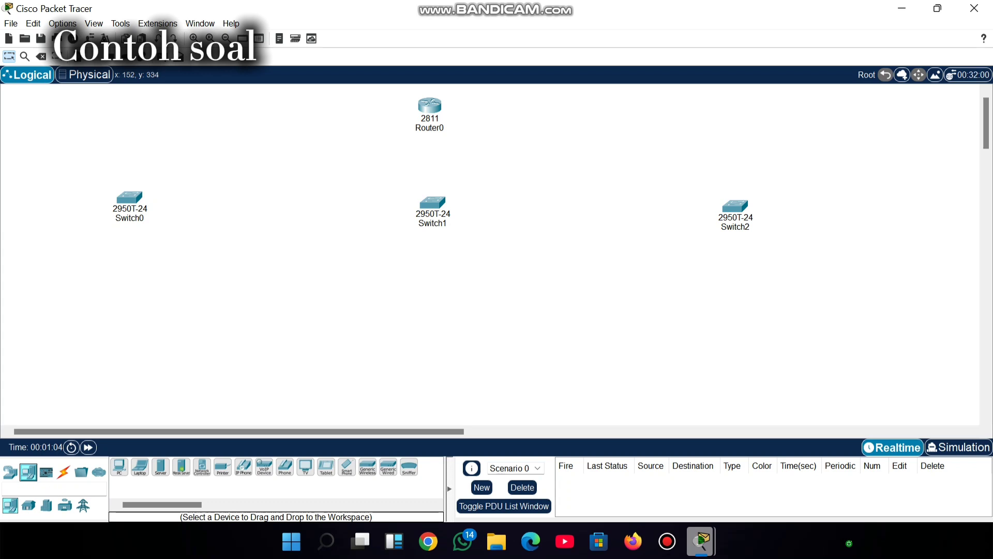
pyautogui.moveTo(518, 5)
pyautogui.click(119, 467)
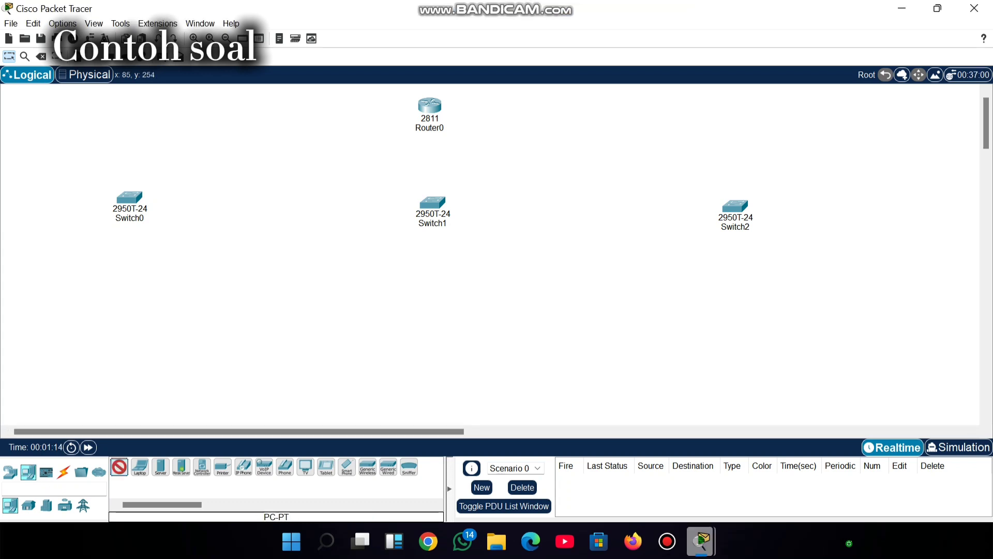
pyautogui.click(54, 203)
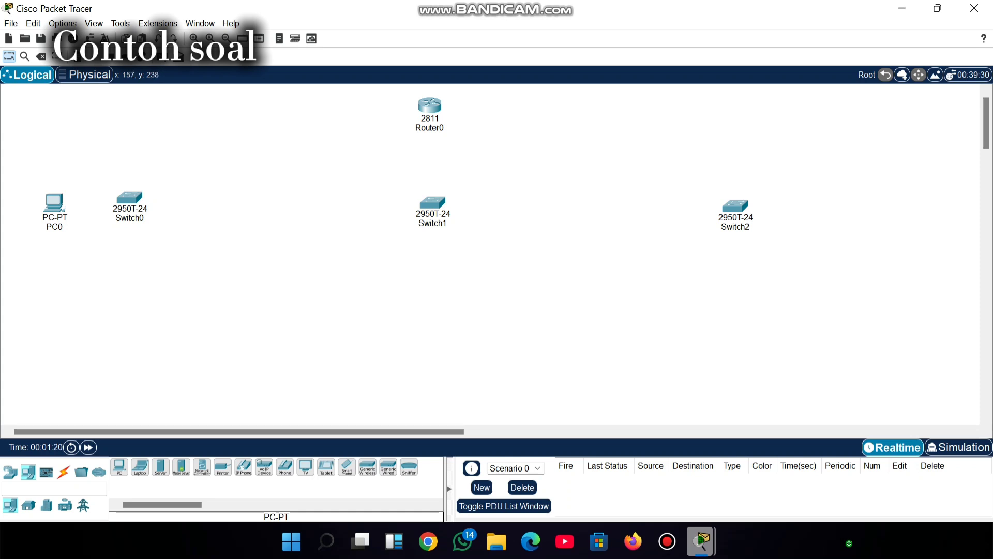
pyautogui.moveTo(54, 204); pyautogui.dragTo(28, 201)
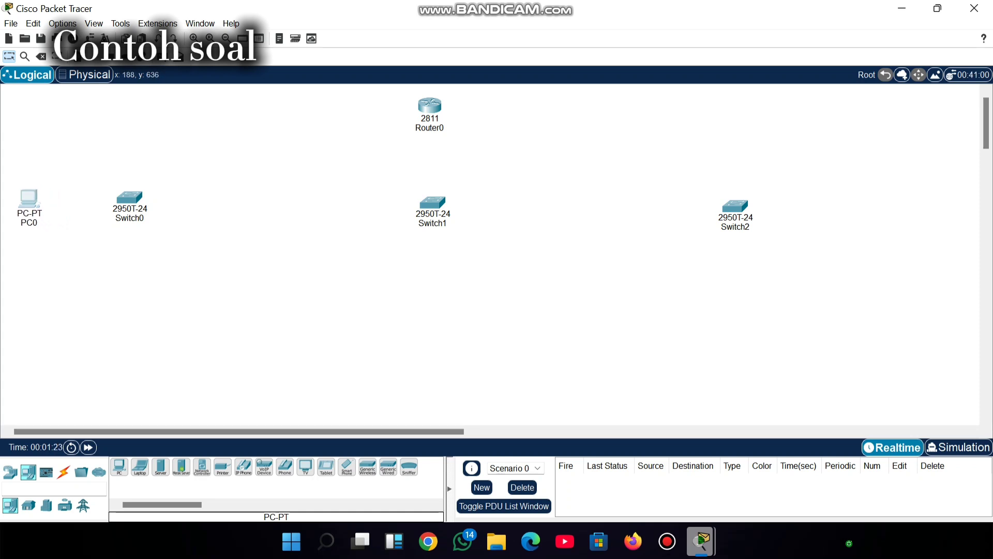
pyautogui.click(119, 467)
pyautogui.click(78, 200)
pyautogui.click(119, 467)
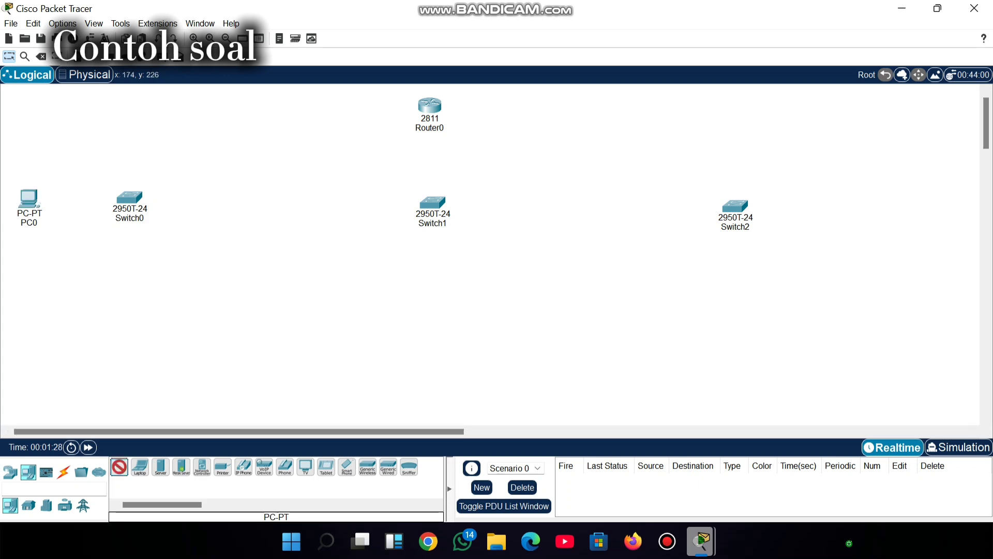
pyautogui.click(80, 206)
pyautogui.moveTo(78, 213); pyautogui.dragTo(77, 209)
# Place four more PCs in a row below Switch0 and the first two PCs.
pyautogui.click(119, 466)
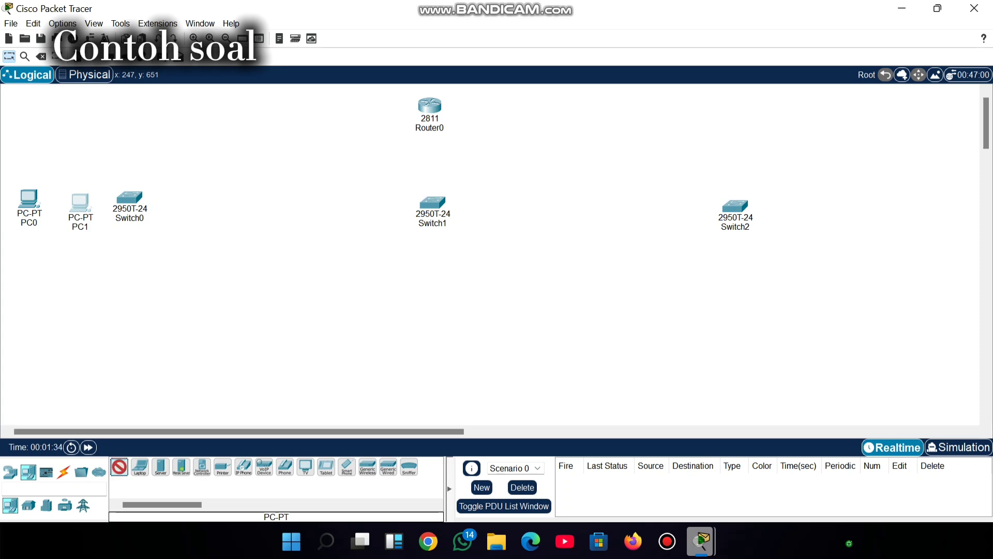
pyautogui.click(29, 273)
pyautogui.click(119, 466)
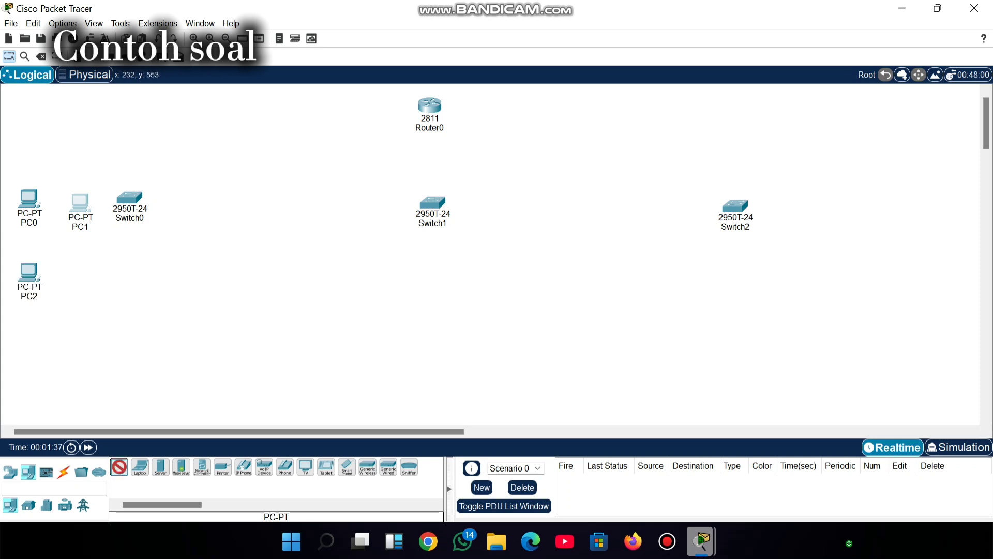
pyautogui.click(82, 280)
pyautogui.click(119, 467)
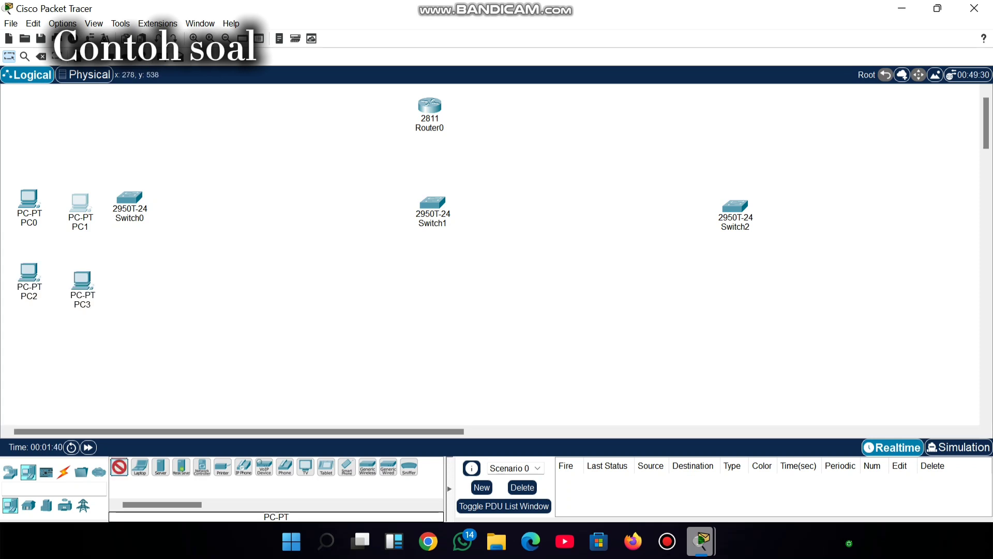
pyautogui.click(144, 282)
pyautogui.click(119, 467)
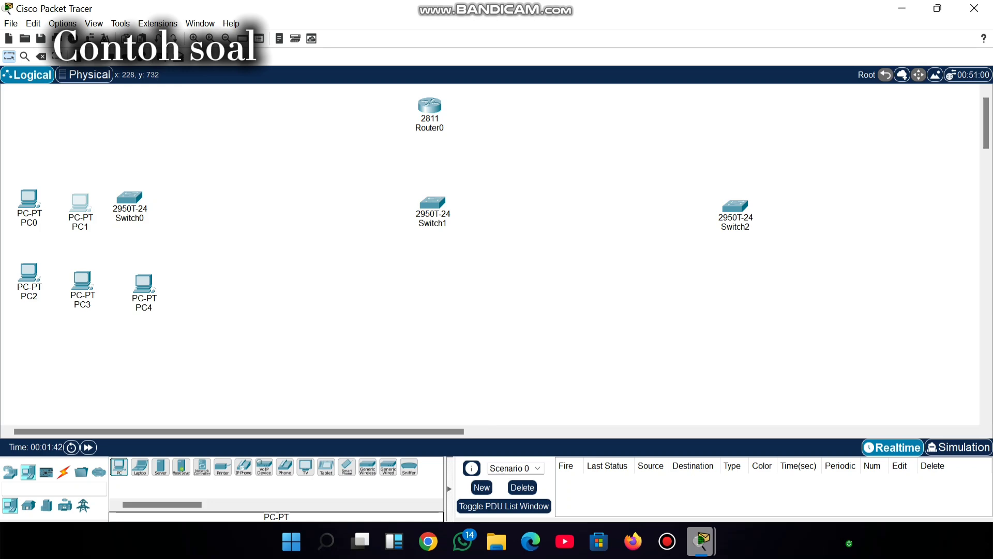
pyautogui.click(197, 290)
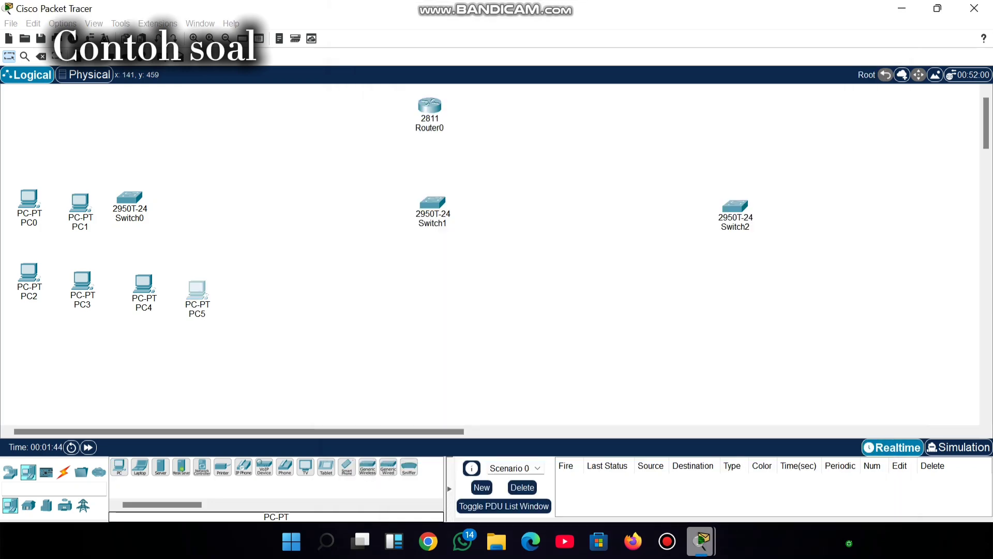
# Move PC3, PC4 and PC5 into an evenly spaced row level with PC2.
pyautogui.moveTo(82, 282); pyautogui.dragTo(79, 274)
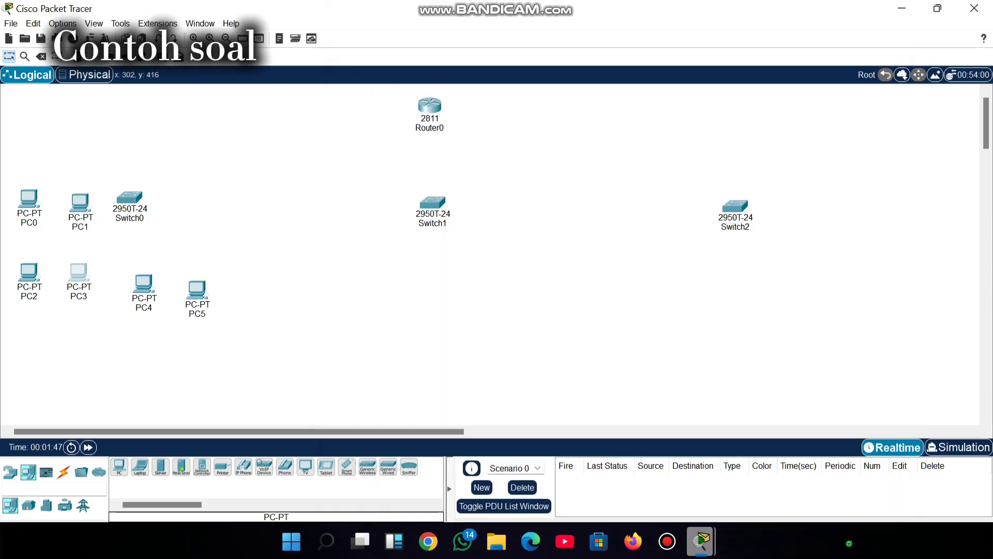
pyautogui.moveTo(143, 283); pyautogui.dragTo(126, 274)
pyautogui.click(196, 290)
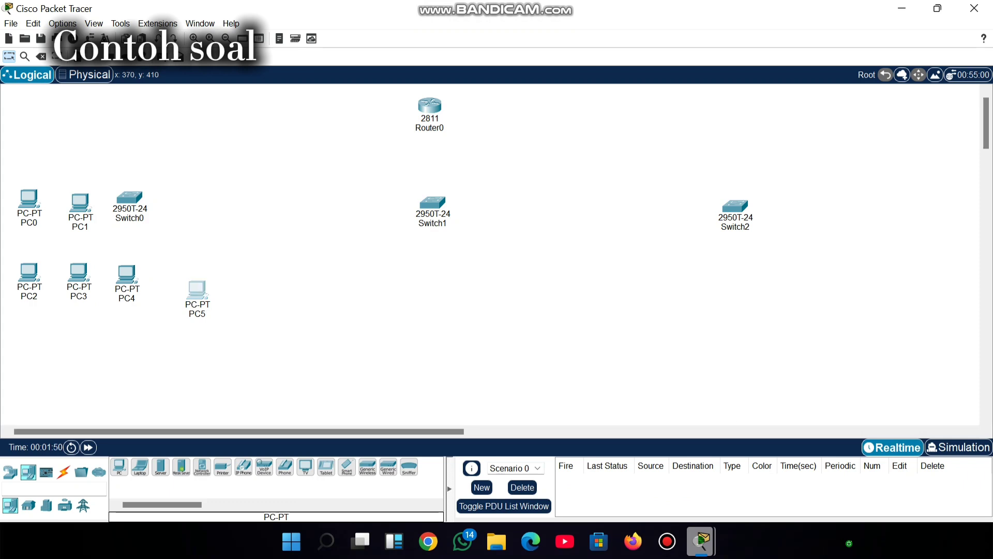
pyautogui.moveTo(197, 290); pyautogui.dragTo(178, 275)
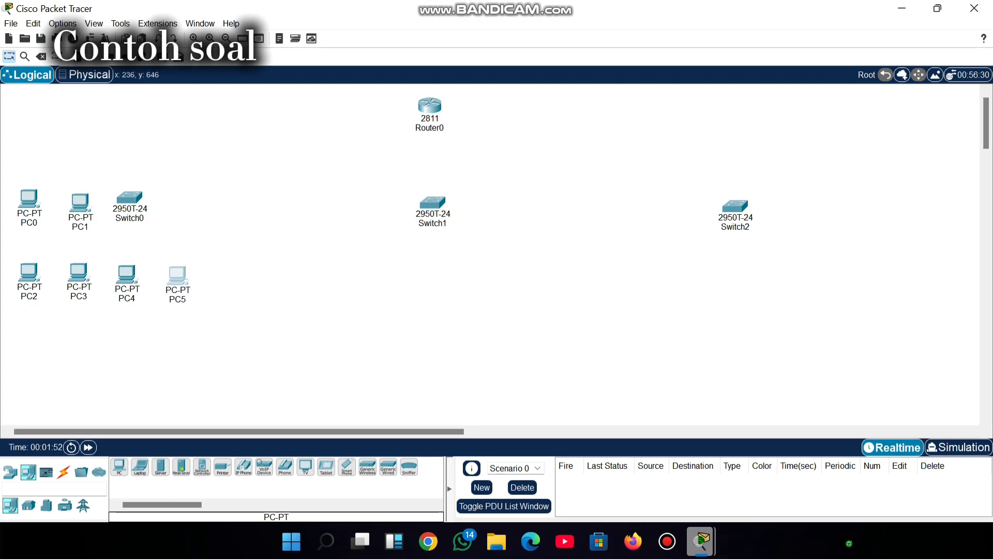
# Place PCs PC6 to PC9 in a third row beneath PC2 to PC5 in the Switch0 group.
pyautogui.moveTo(119, 467); pyautogui.dragTo(24, 350)
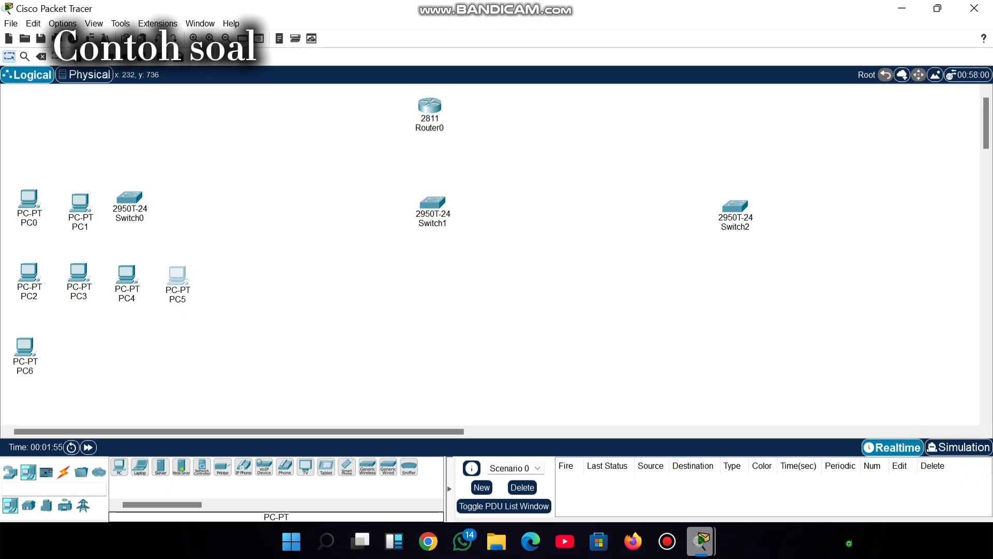
pyautogui.moveTo(119, 467); pyautogui.dragTo(77, 352)
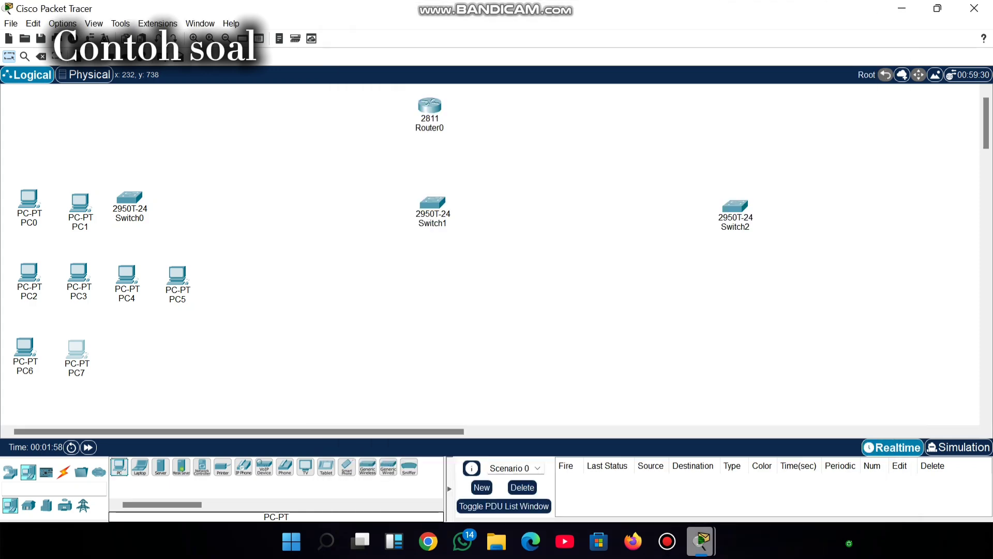
pyautogui.moveTo(119, 467); pyautogui.dragTo(171, 342)
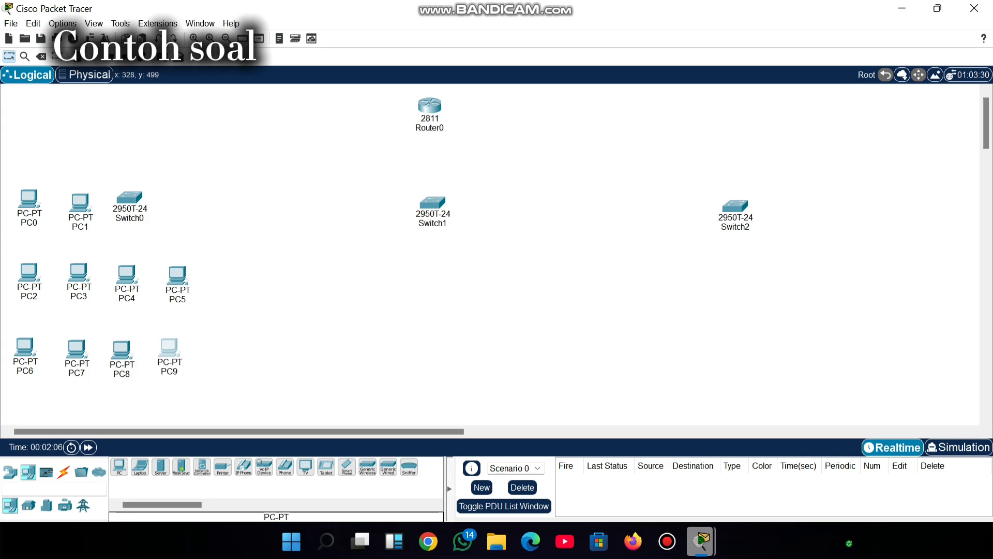
pyautogui.click(291, 409)
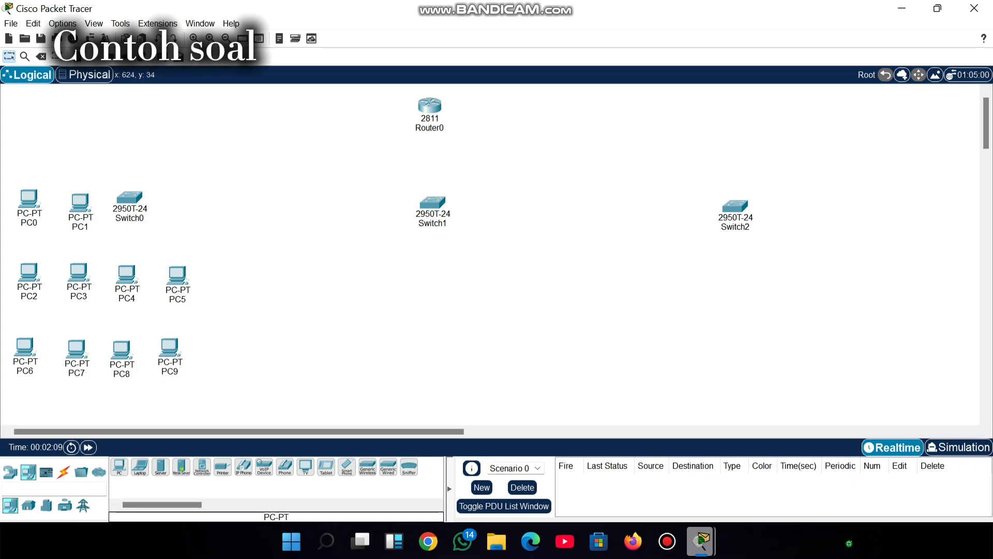
pyautogui.moveTo(567, 9)
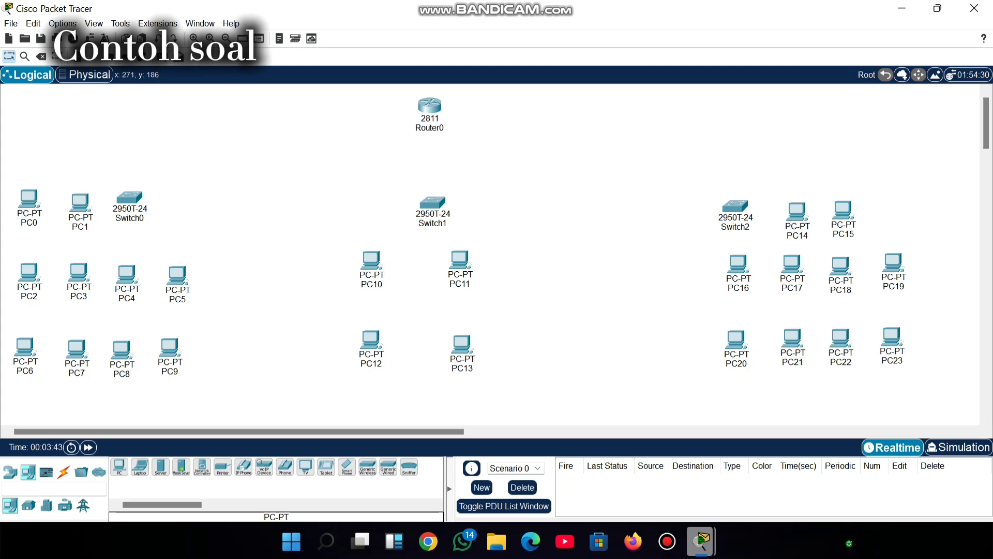
# Draw unfilled black-outlined rectangles around PC0–PC1 and around PC2–PC5, removing the small stray rectangle above PC0.
pyautogui.press('d')
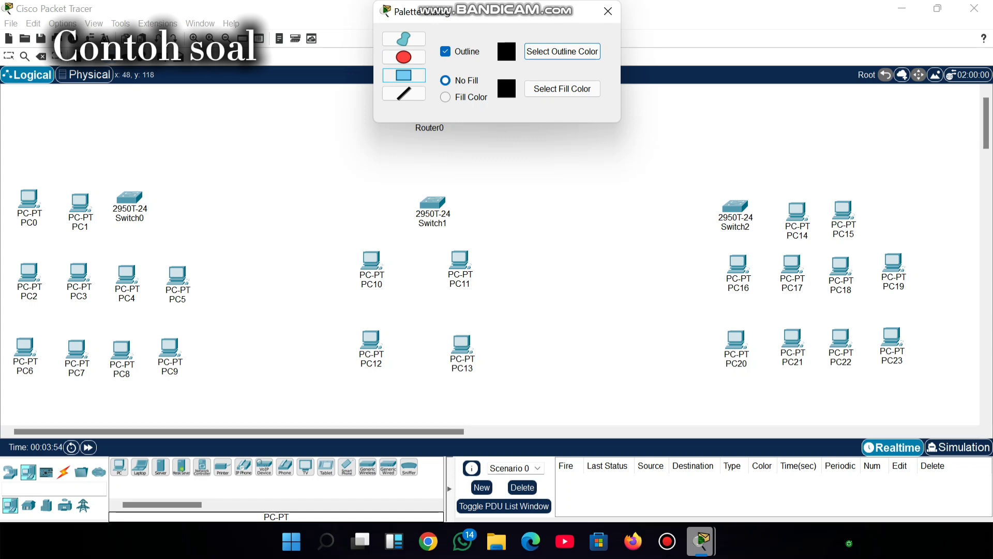
pyautogui.moveTo(25, 144)
pyautogui.mouseDown()
pyautogui.moveTo(40, 196)
pyautogui.moveTo(25, 241)
pyautogui.moveTo(30, 148)
pyautogui.mouseUp()
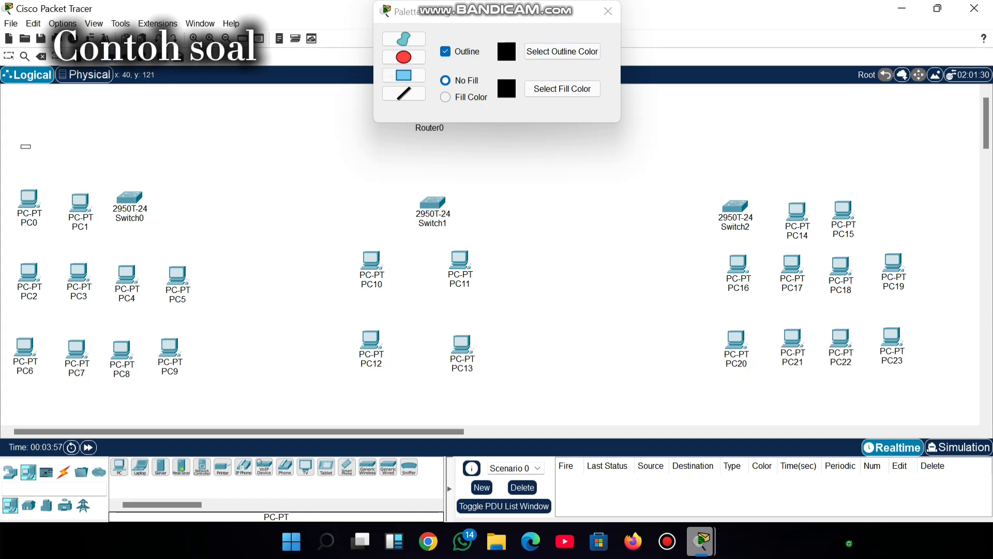
pyautogui.click(157, 38)
pyautogui.moveTo(9, 164); pyautogui.dragTo(105, 242)
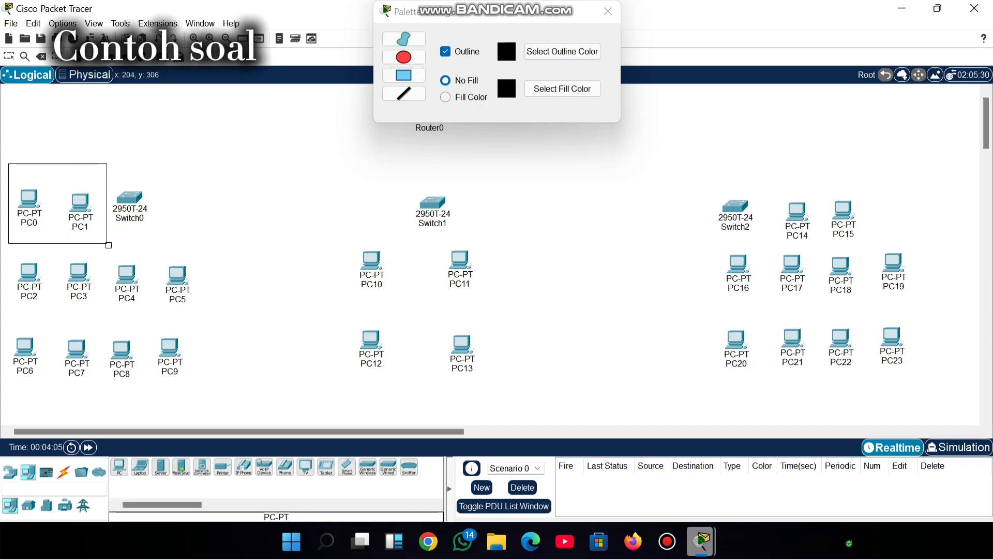
pyautogui.moveTo(8, 260); pyautogui.dragTo(220, 316)
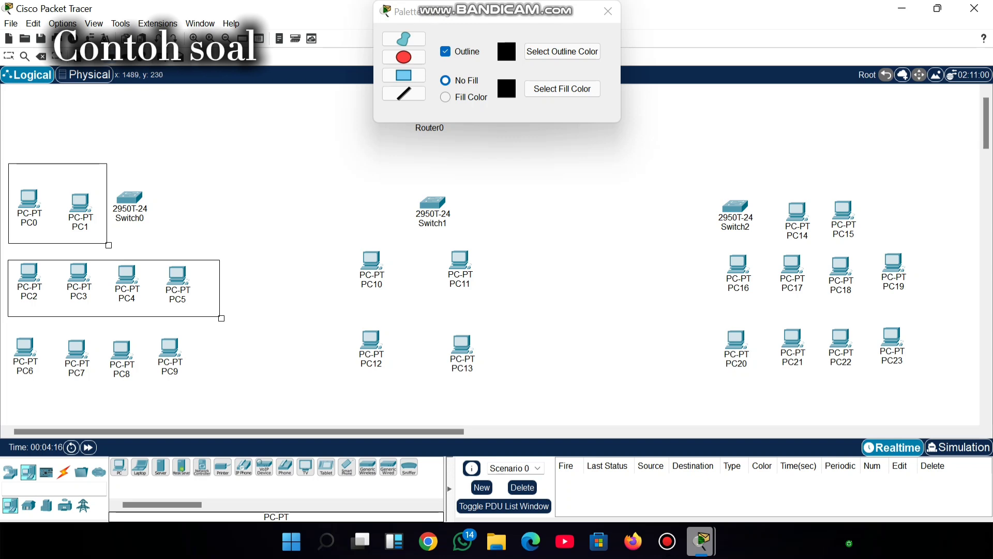
# Draw separate unfilled rectangles around PC14–PC15, PC16–PC19, PC6–PC9, PC20–PC23, PC10–PC11 and PC12–PC13.
pyautogui.moveTo(770, 190); pyautogui.dragTo(919, 245)
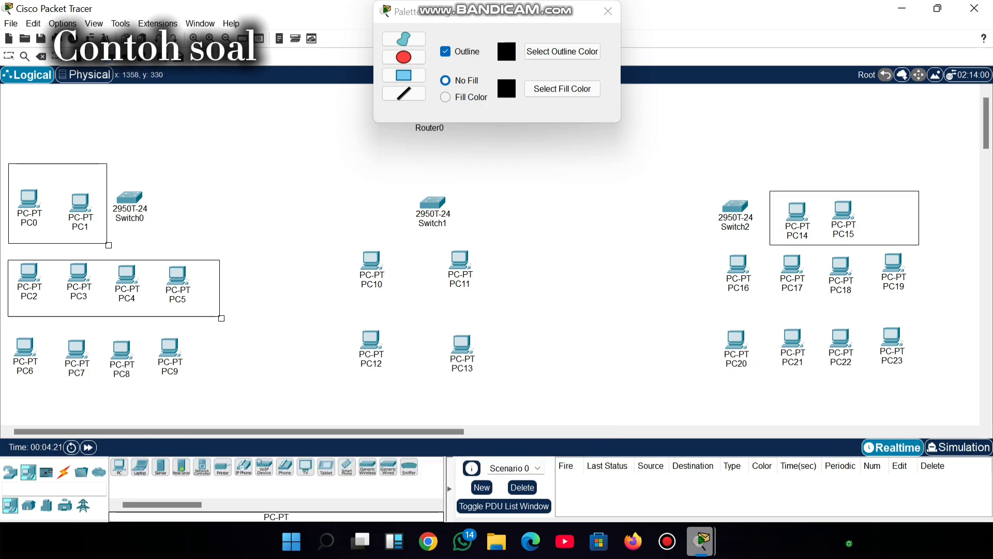
pyautogui.moveTo(702, 255); pyautogui.dragTo(930, 307)
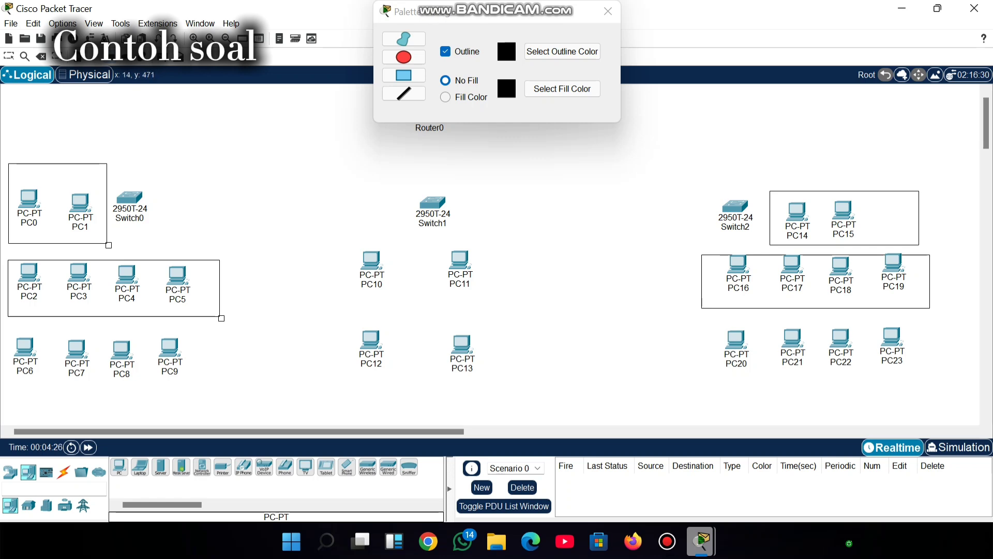
pyautogui.moveTo(7, 327); pyautogui.dragTo(224, 385)
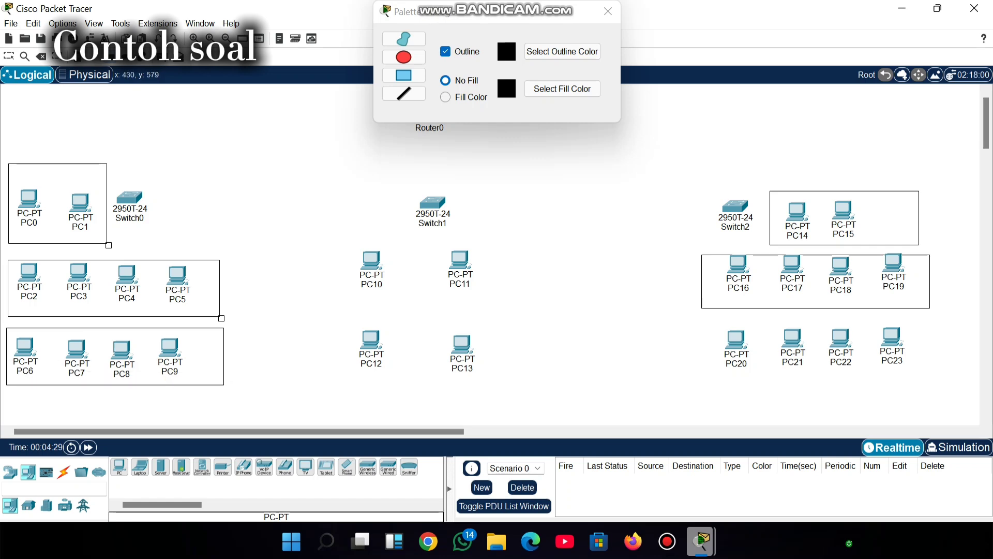
pyautogui.moveTo(700, 323)
pyautogui.mouseDown()
pyautogui.moveTo(808, 371)
pyautogui.moveTo(960, 391)
pyautogui.moveTo(931, 389)
pyautogui.mouseUp()
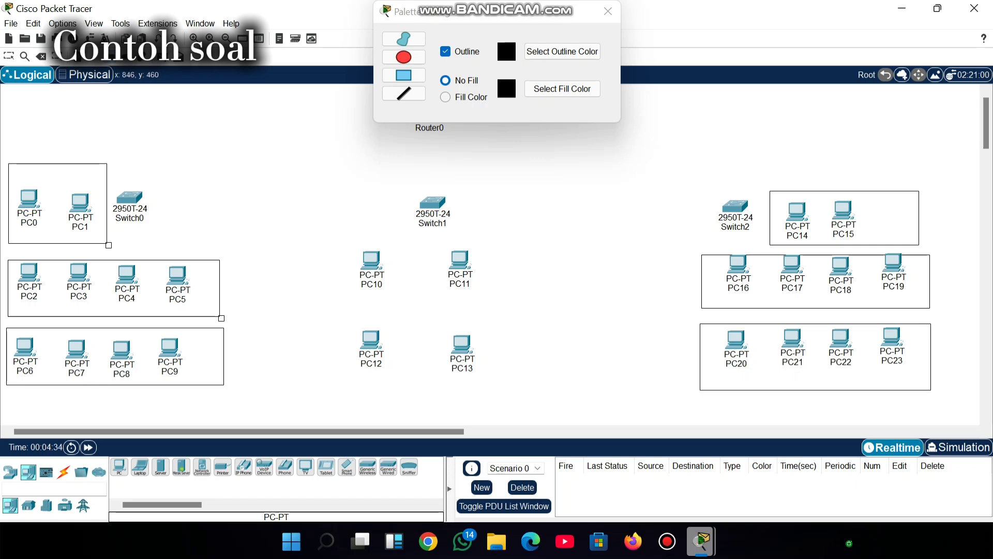
pyautogui.moveTo(337, 234); pyautogui.dragTo(491, 297)
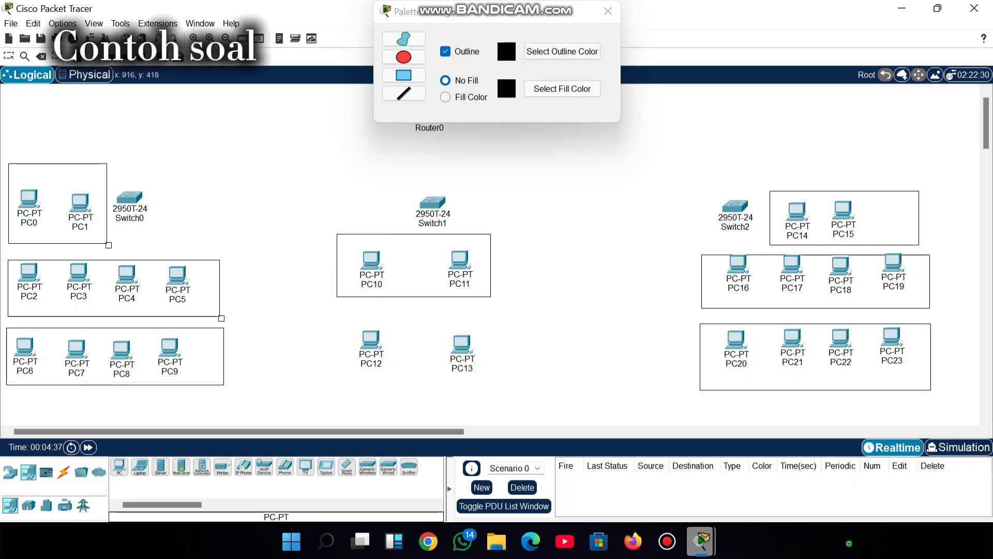
pyautogui.moveTo(340, 317); pyautogui.dragTo(498, 374)
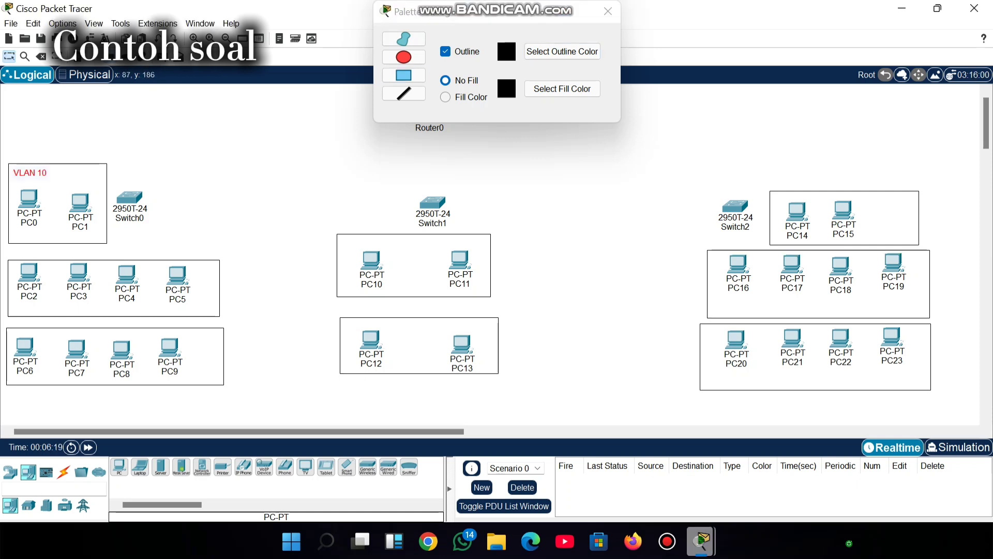
# Adjust the VLAN 10 note above PC0 and PC1, and add a VLAN 10 note to the PC14–PC15 rectangle.
pyautogui.moveTo(30, 172)
pyautogui.mouseDown()
pyautogui.moveTo(87, 196)
pyautogui.moveTo(69, 204)
pyautogui.moveTo(18, 172)
pyautogui.moveTo(27, 173)
pyautogui.mouseUp()
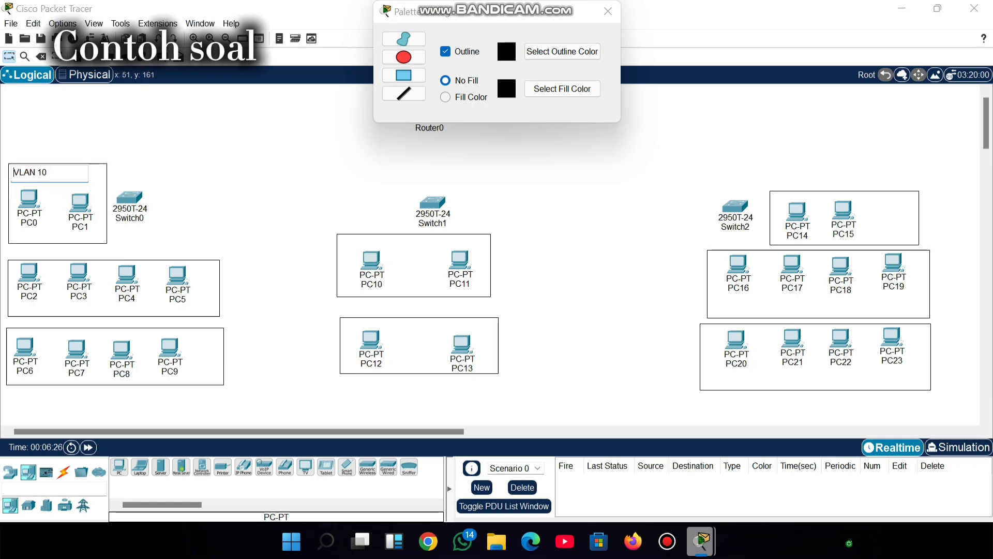
pyautogui.click(147, 116)
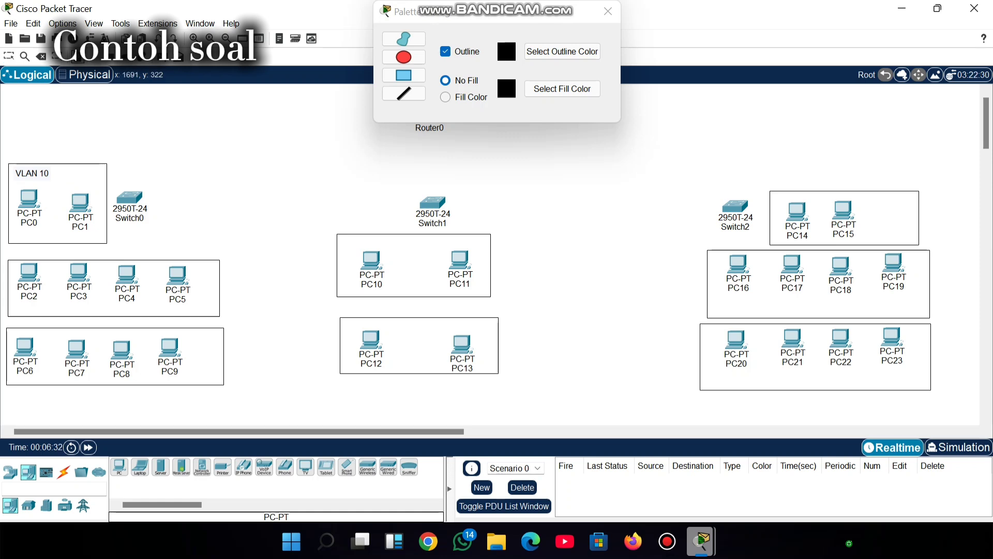
pyautogui.moveTo(772, 193); pyautogui.dragTo(851, 206)
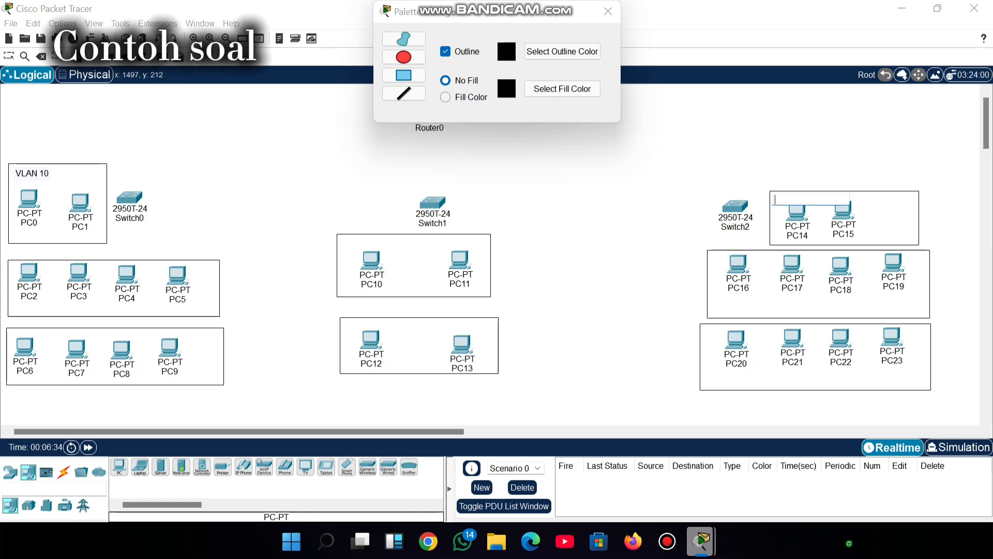
pyautogui.write('VLAN 10')
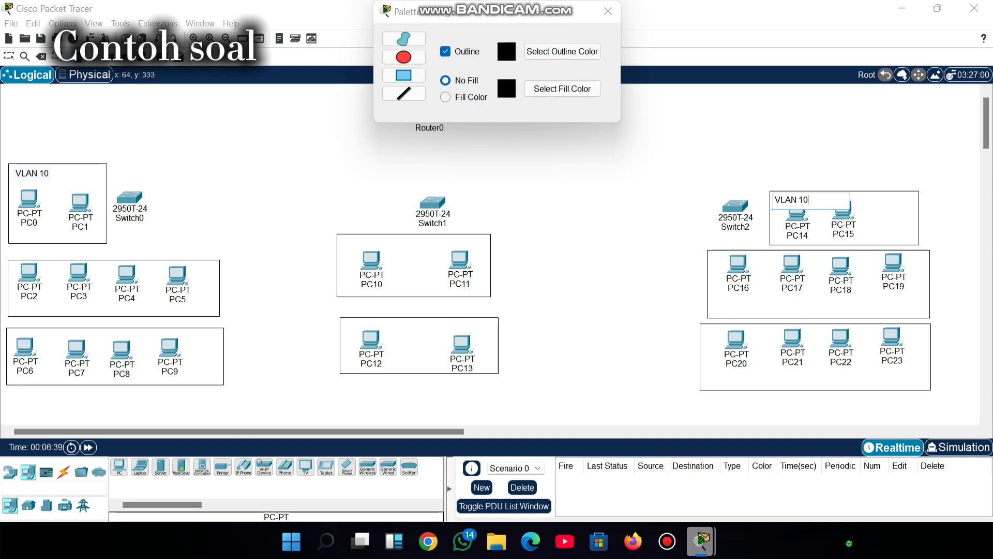
# Add a VLAN 20 note to the rectangle around PC2–PC5 and another to the rectangle around PC16–PC19.
pyautogui.click(13, 306)
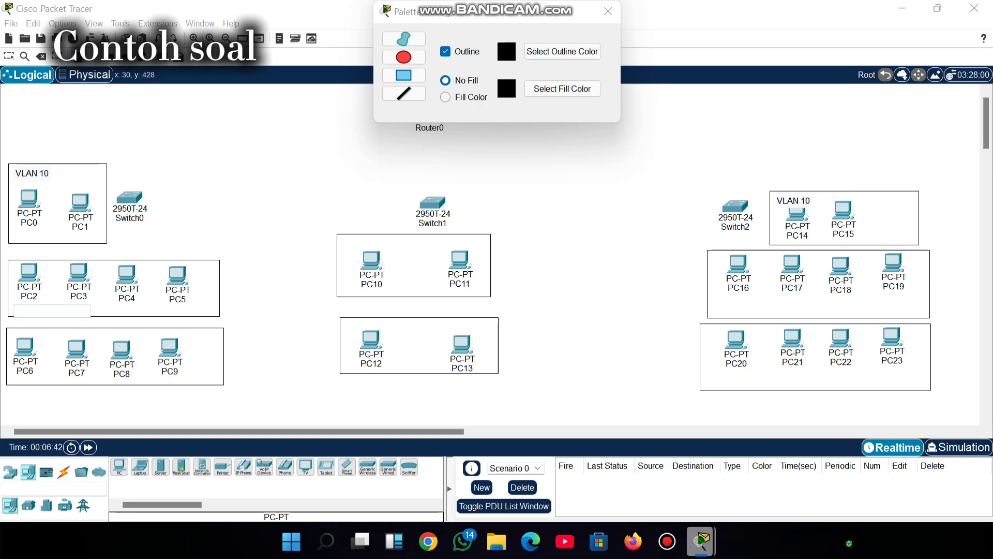
pyautogui.write('VLAN 20')
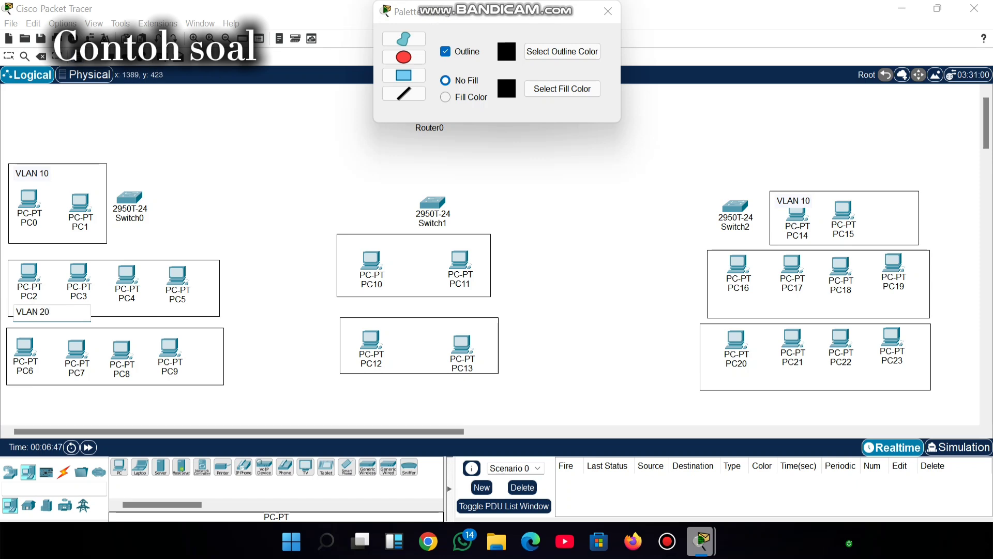
pyautogui.click(719, 308)
pyautogui.write('VLAN 20')
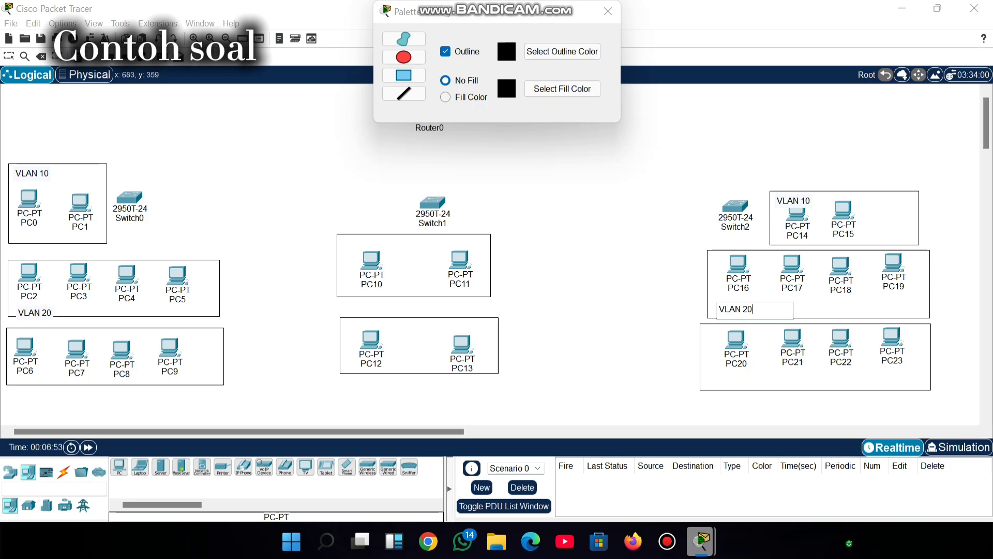
# Add a VLAN 30 note to the rectangle around PC6–PC9 and another to the rectangle around PC20–PC23.
pyautogui.click(11, 381)
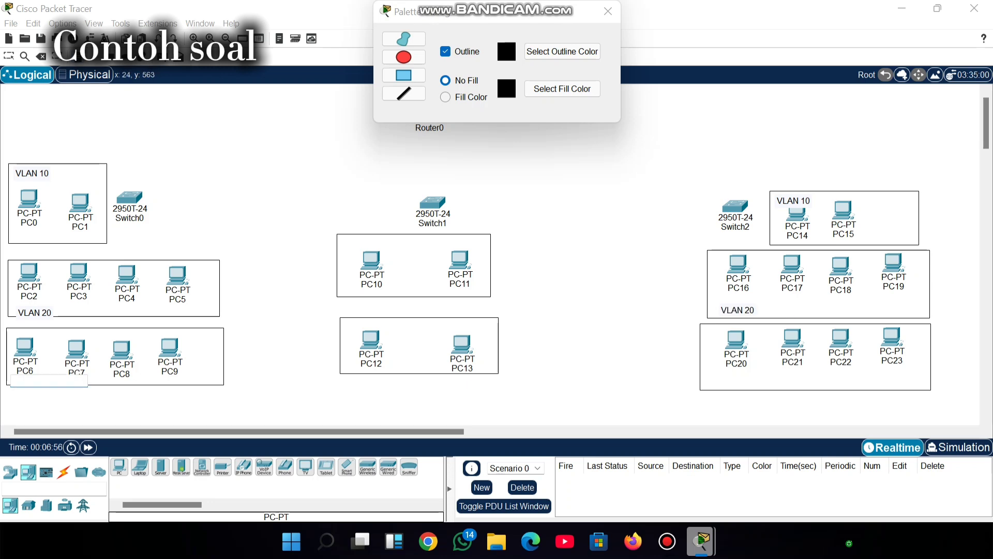
pyautogui.write('VLAN 30')
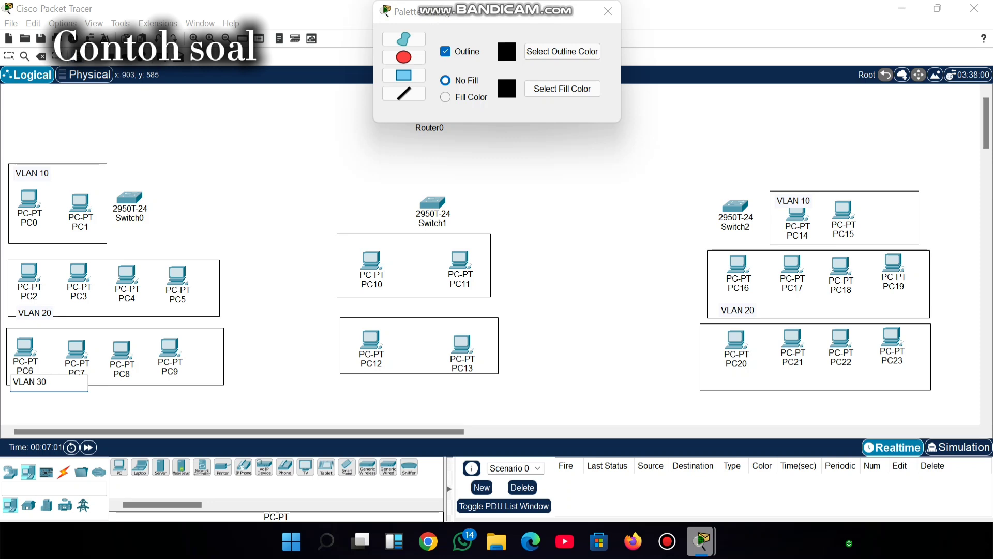
pyautogui.click(709, 376)
pyautogui.write('V')
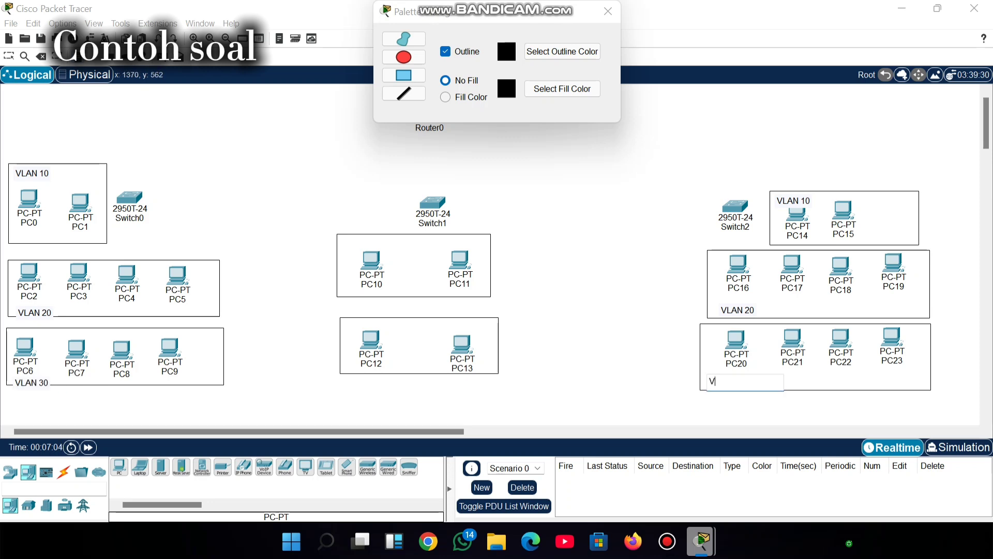
pyautogui.write('LAN 30')
# Label the PC10–PC11 rectangle with a VLAN 40 note and the PC12–PC13 rectangle with a VLAN 50 note.
pyautogui.click(347, 241)
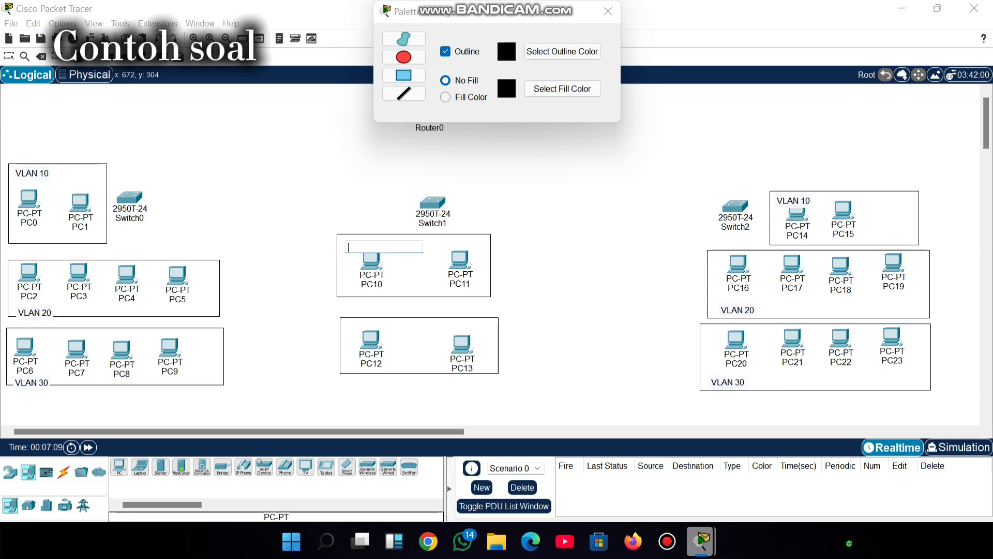
pyautogui.write('VLAN 40')
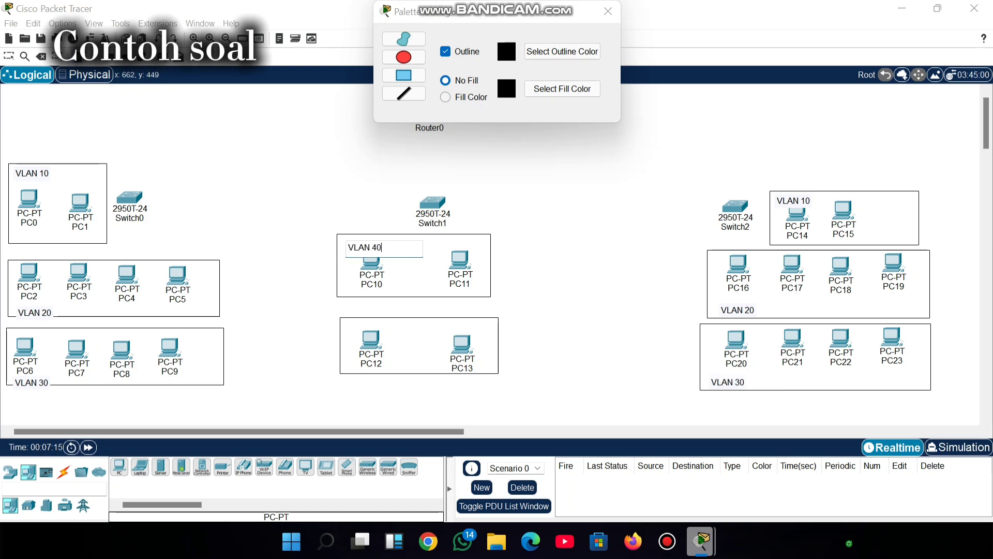
pyautogui.click(342, 319)
pyautogui.write('VLAN ')
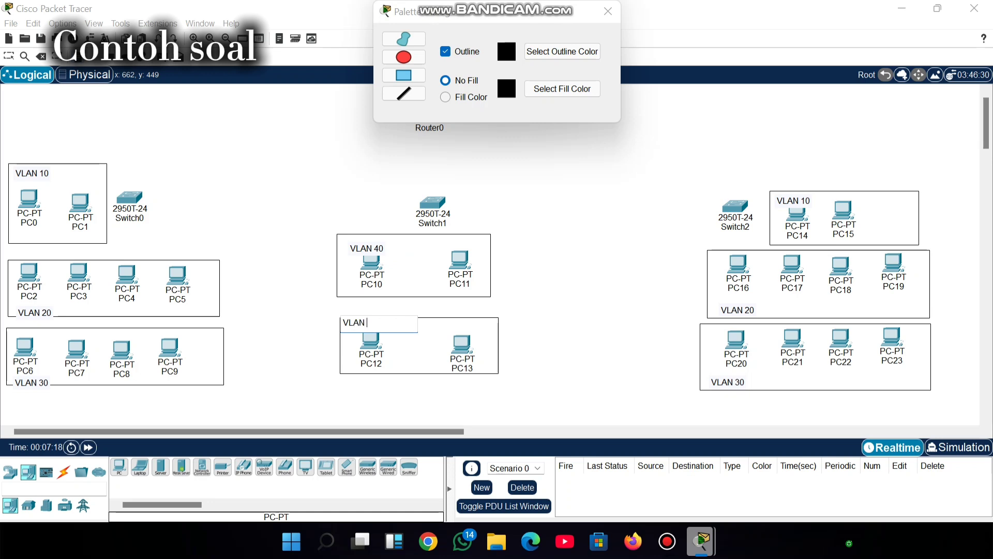
pyautogui.write('40')
# Move the palette dialog aside and place a note beside Router0 reading "VLAN 10 = 10.10.10.0/24".
pyautogui.moveTo(527, 12); pyautogui.dragTo(342, 20)
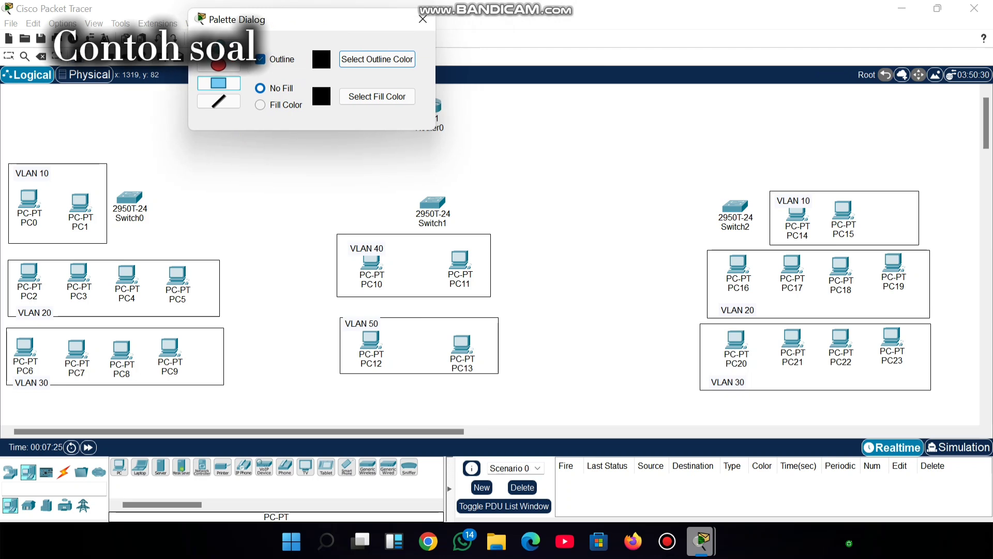
pyautogui.click(533, 103)
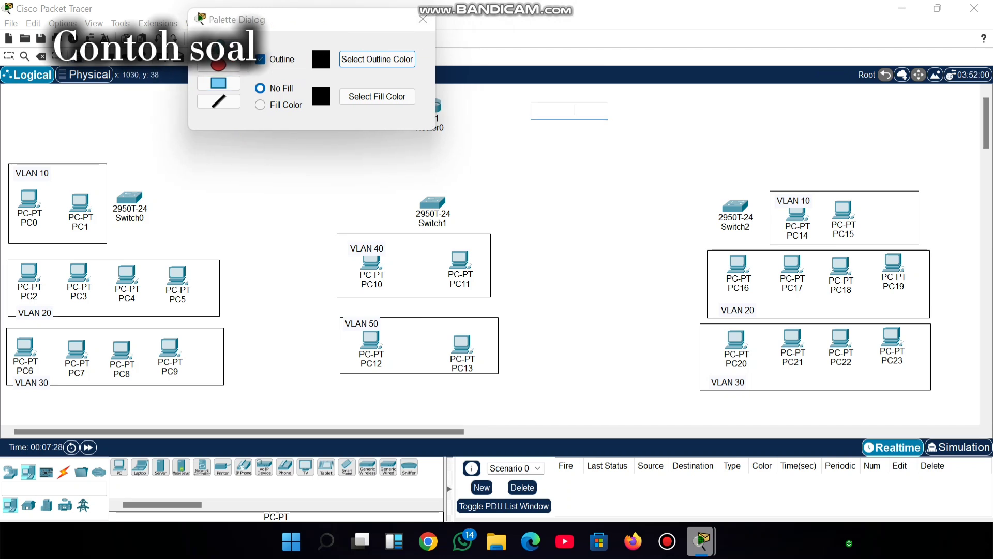
pyautogui.write('VLAN')
pyautogui.press('BackSpace')
pyautogui.press('BackSpace')
pyautogui.press('BackSpace')
pyautogui.press('BackSpace')
pyautogui.write('VLAN 10 = 10.10.10.0/2')
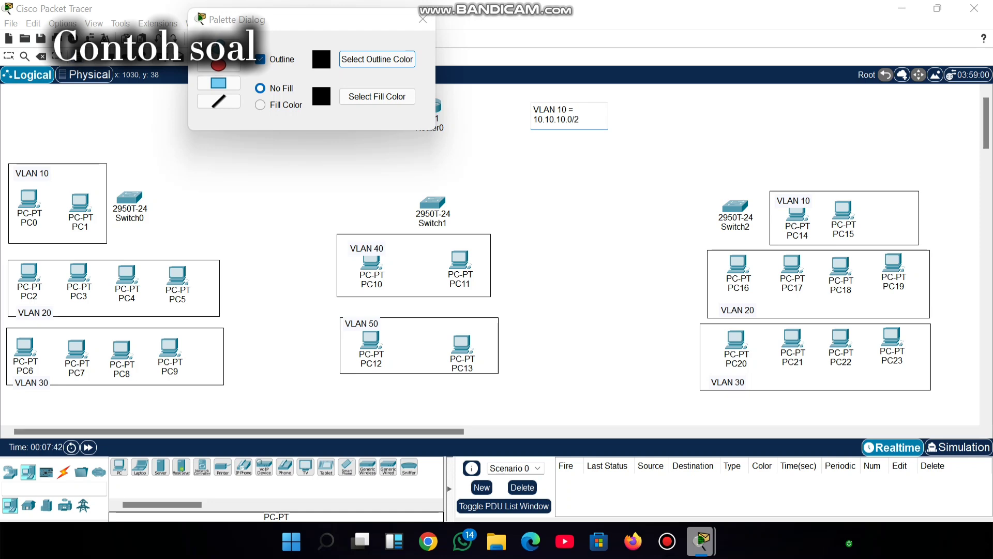
pyautogui.write('4')
# Add the line "VLAN 20 = 20.20.20.0/24" to the addressing note beside Router0, followed by a new empty line.
pyautogui.press('Return')
pyautogui.write('VLAN 20.20.20.2')
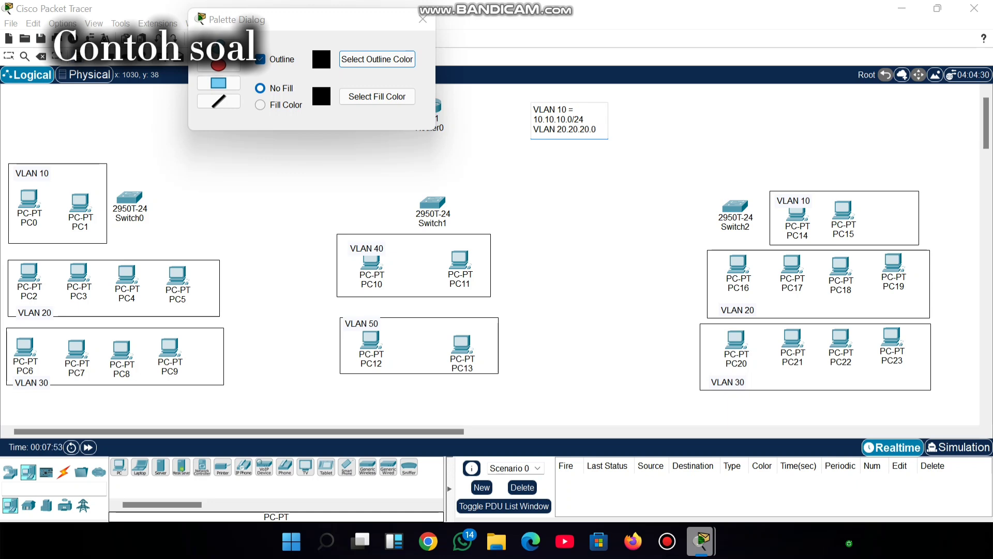
pyautogui.write('0/24')
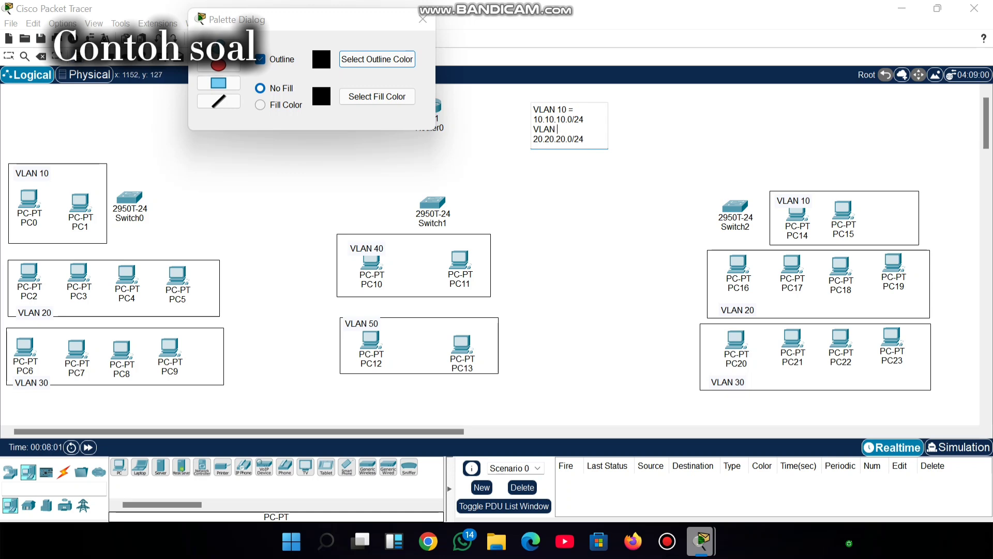
pyautogui.write('=')
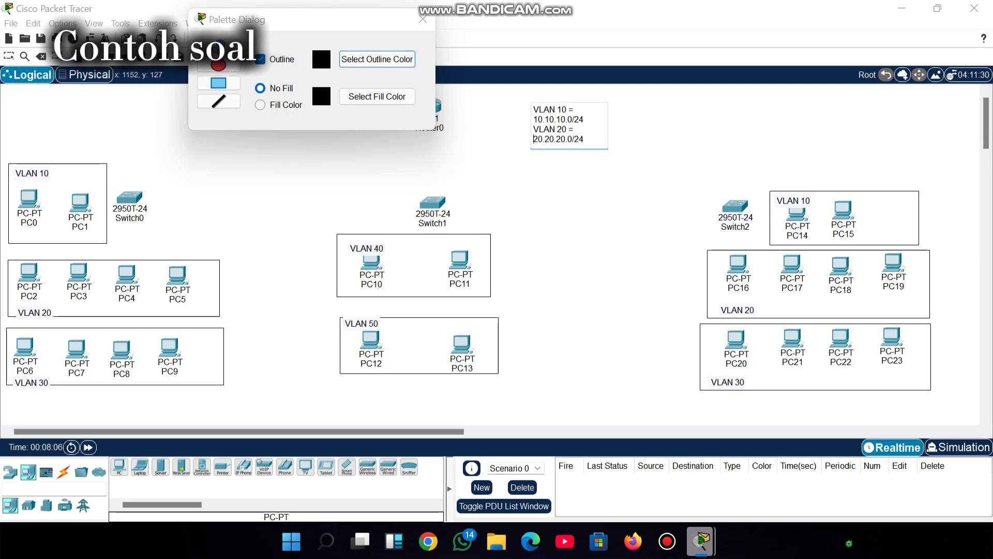
pyautogui.press('Return')
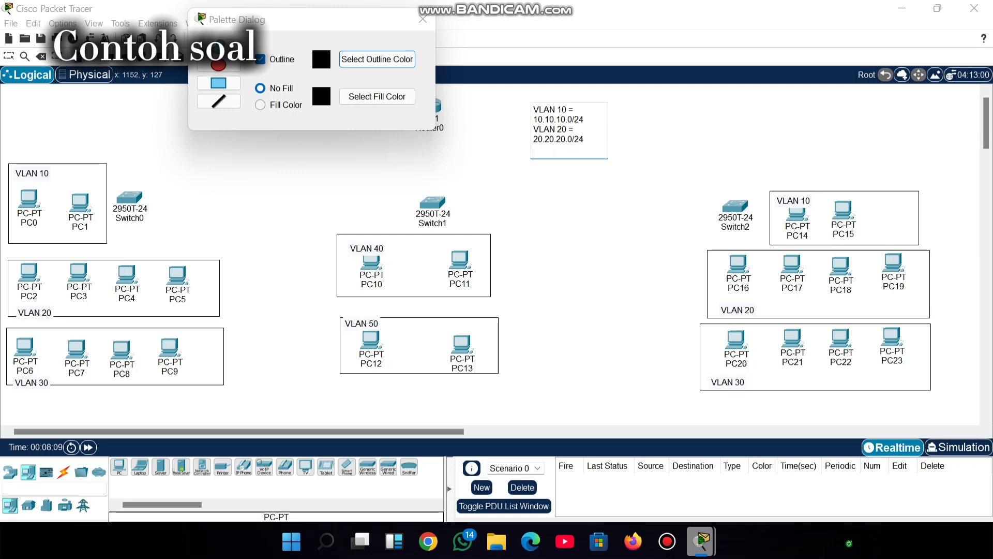
# Add the lines "VLAN 30 = 30.30.30.0/24" and "VLAN 40 = 40.40.40.0/24" to the addressing note beside Router0.
pyautogui.write('VLAN 30 = 30.30.30.0')
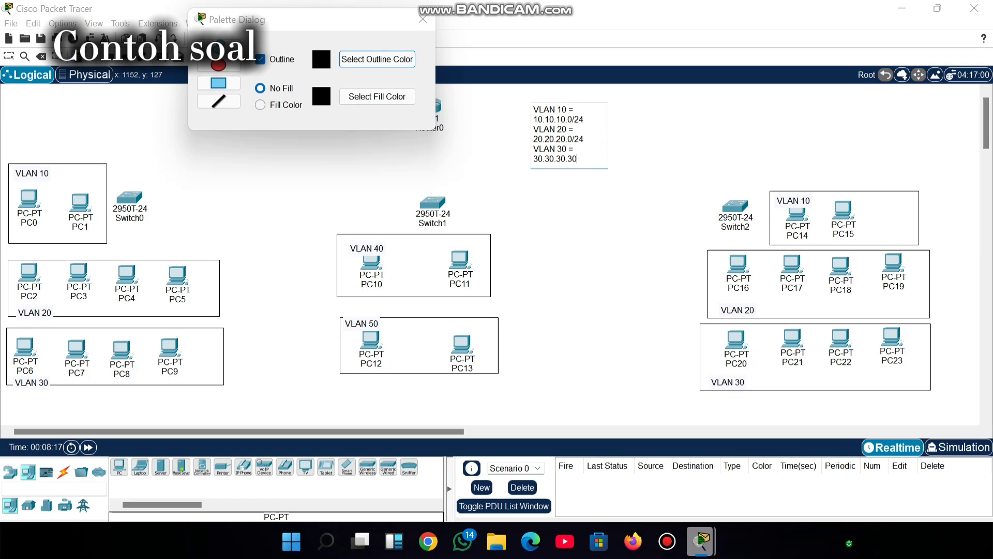
pyautogui.write('/24')
pyautogui.press('Return')
pyautogui.write('VLA')
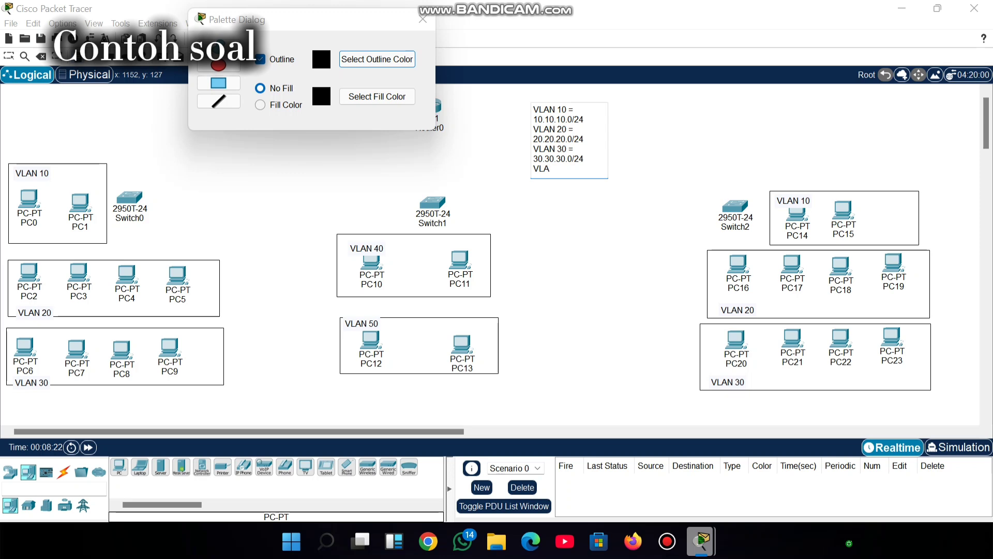
pyautogui.write('N 40 = 40.40.40.0/24')
pyautogui.press('Return')
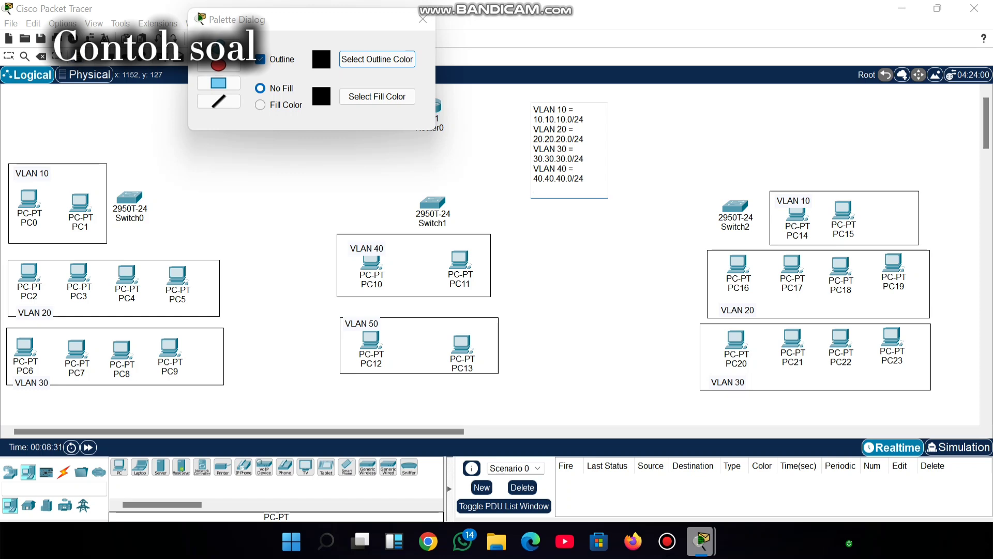
# Complete the addressing note with the line "VLAN 50 = 50.50.50.0/24", return to the selection tool and close the palette dialog.
pyautogui.write('VLAN 50 = 50.50.50.0/')
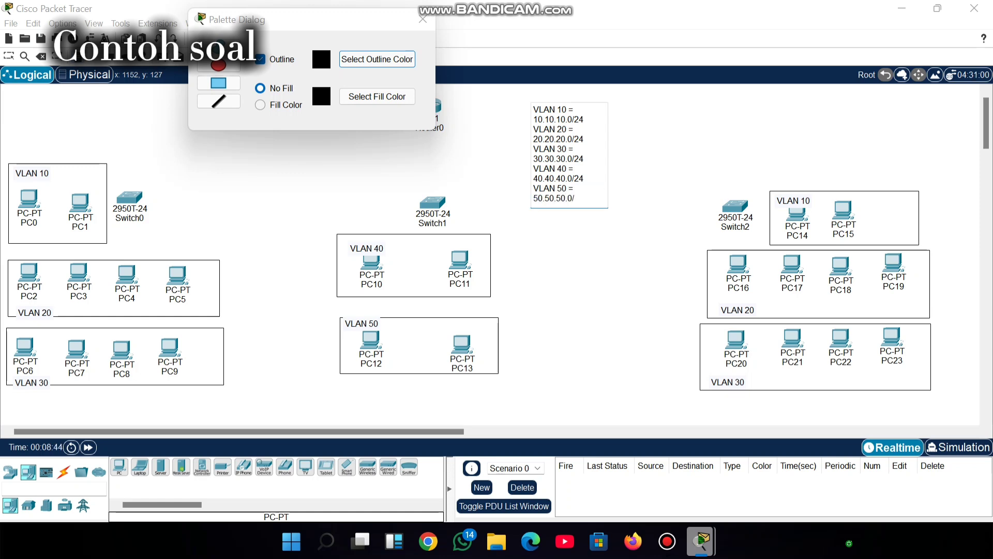
pyautogui.write('24')
pyautogui.press('Return')
pyautogui.click(694, 155)
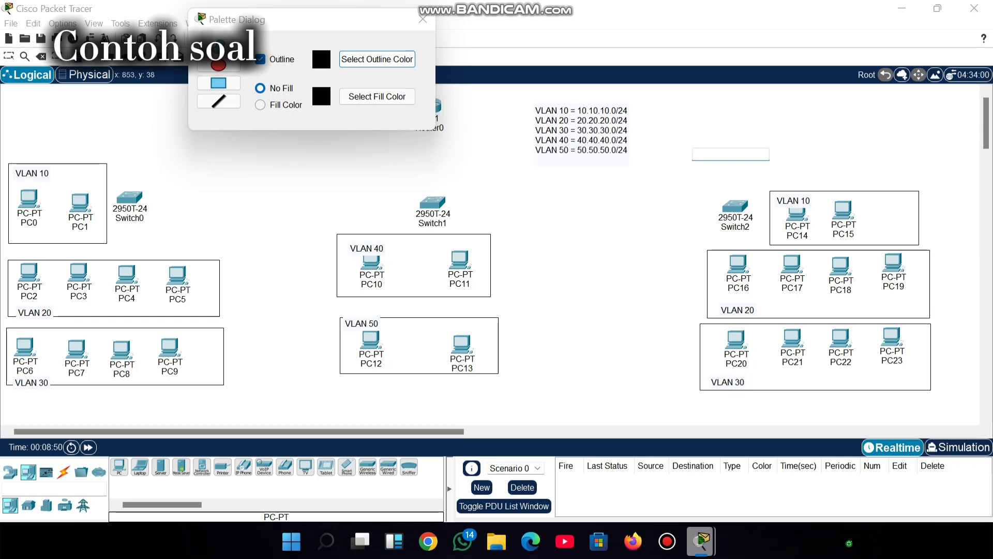
pyautogui.click(8, 57)
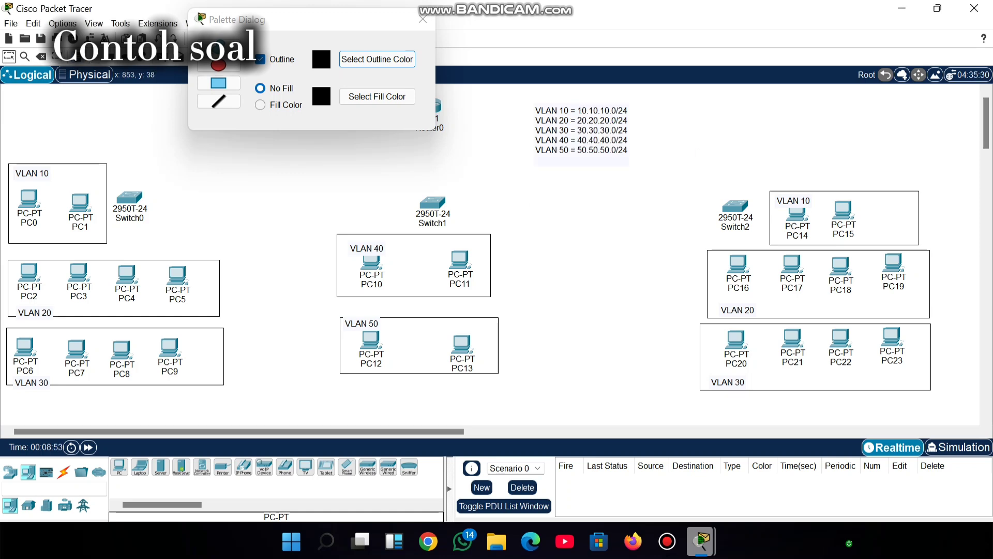
pyautogui.click(423, 20)
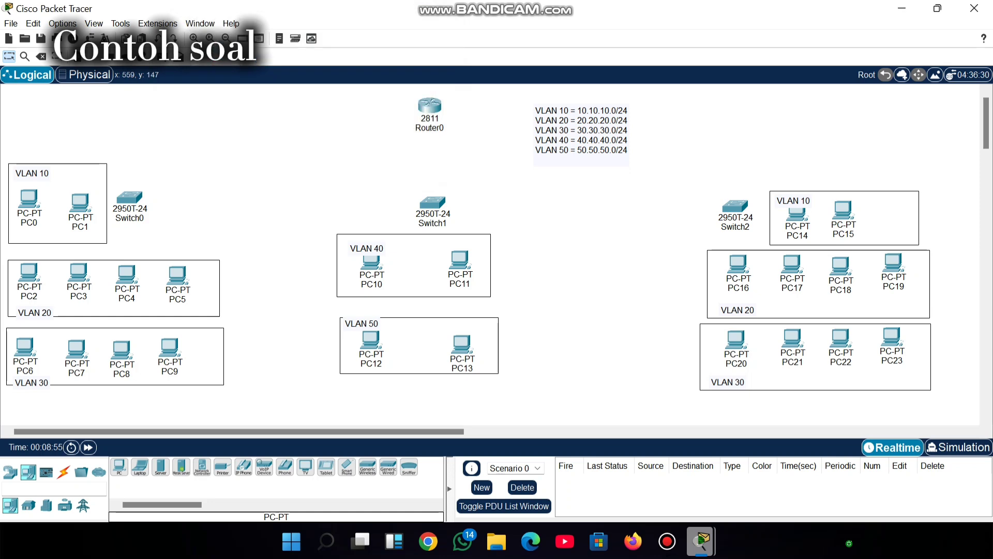
# Connect Router0 to Switch1 with an automatically chosen connection type.
pyautogui.click(63, 471)
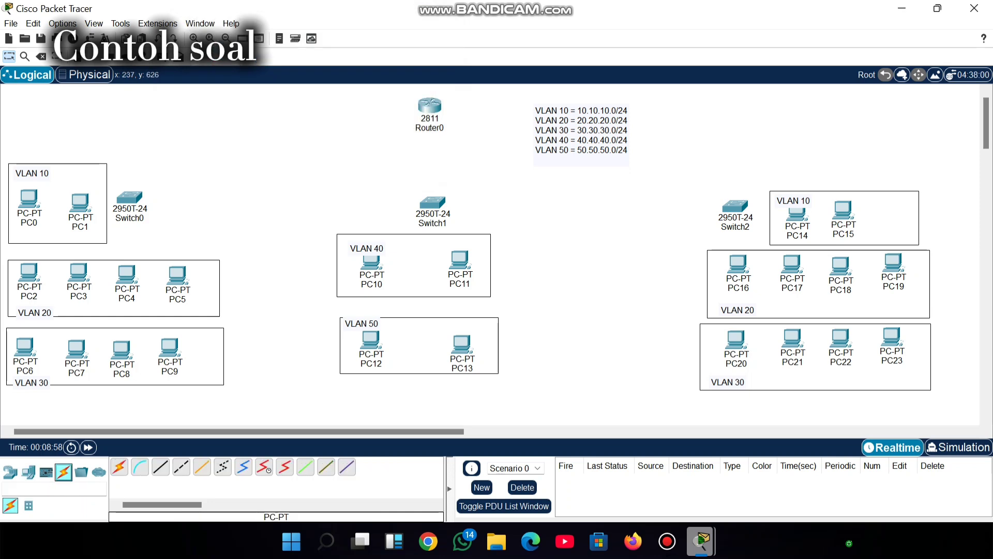
pyautogui.click(119, 467)
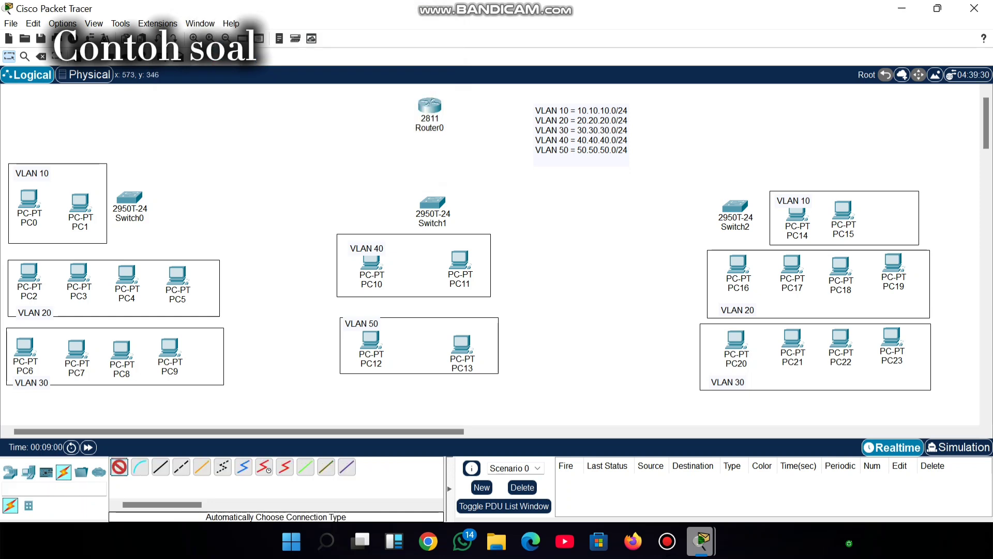
pyautogui.click(429, 106)
pyautogui.click(433, 201)
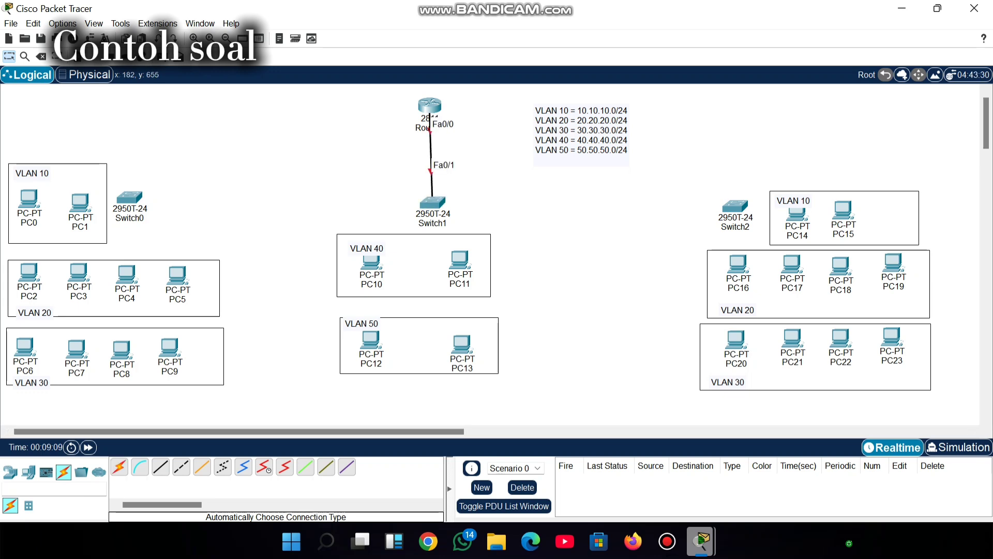
pyautogui.click(667, 541)
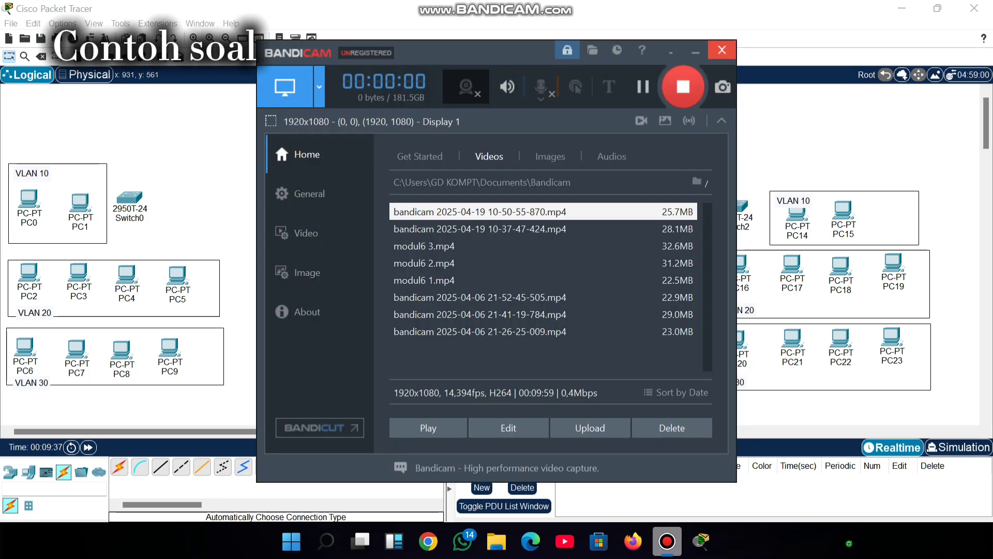
pyautogui.click(701, 541)
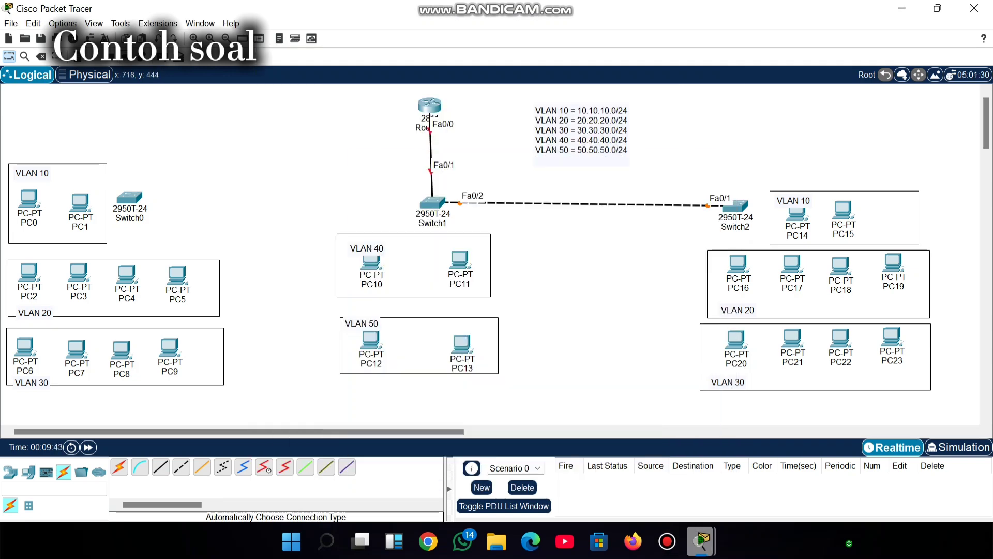
# Connect Switch1 to Switch0 with an automatically chosen connection type.
pyautogui.click(119, 467)
pyautogui.click(432, 202)
pyautogui.click(129, 197)
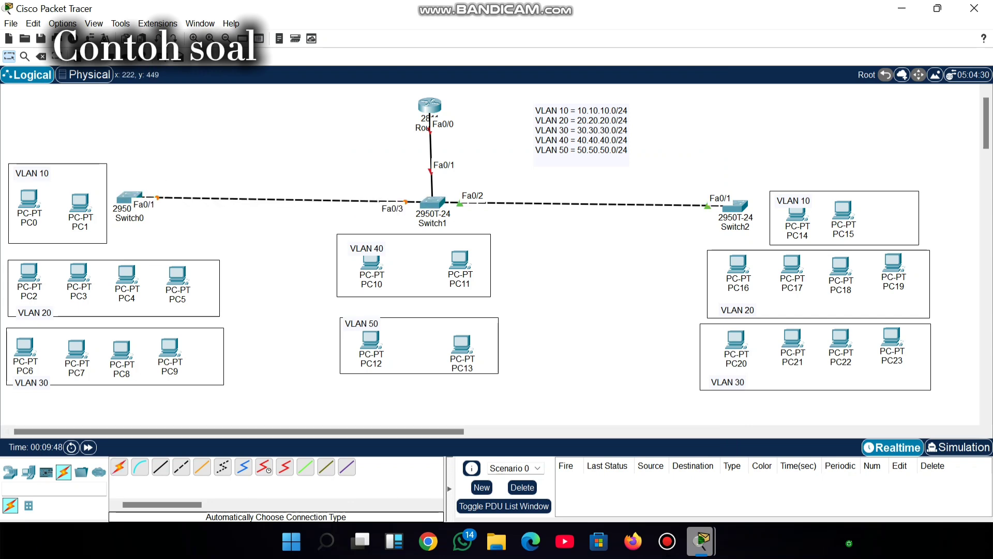
# Connect the VLAN 10 computers PC1 and PC0 to Switch0 with automatically chosen cables.
pyautogui.click(120, 467)
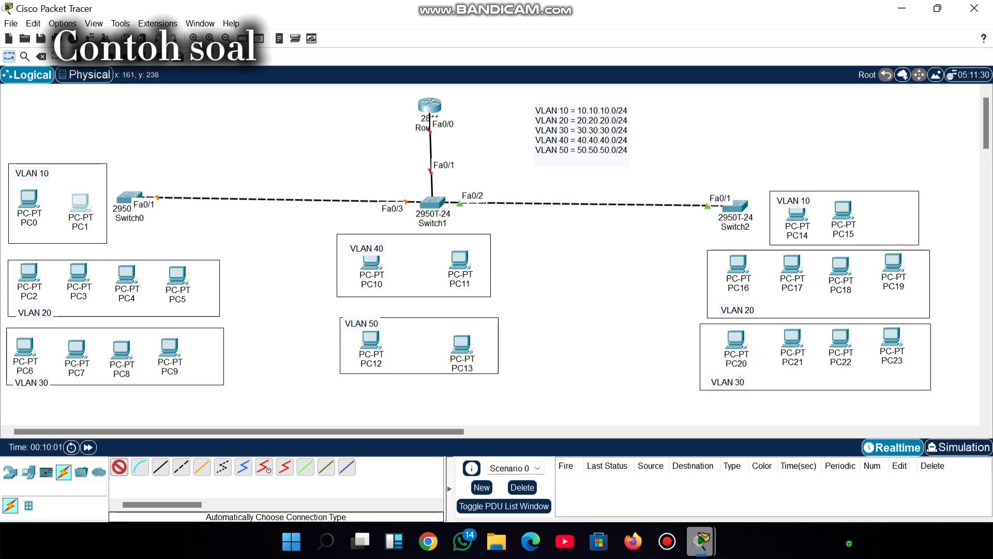
pyautogui.click(84, 207)
pyautogui.press('Return')
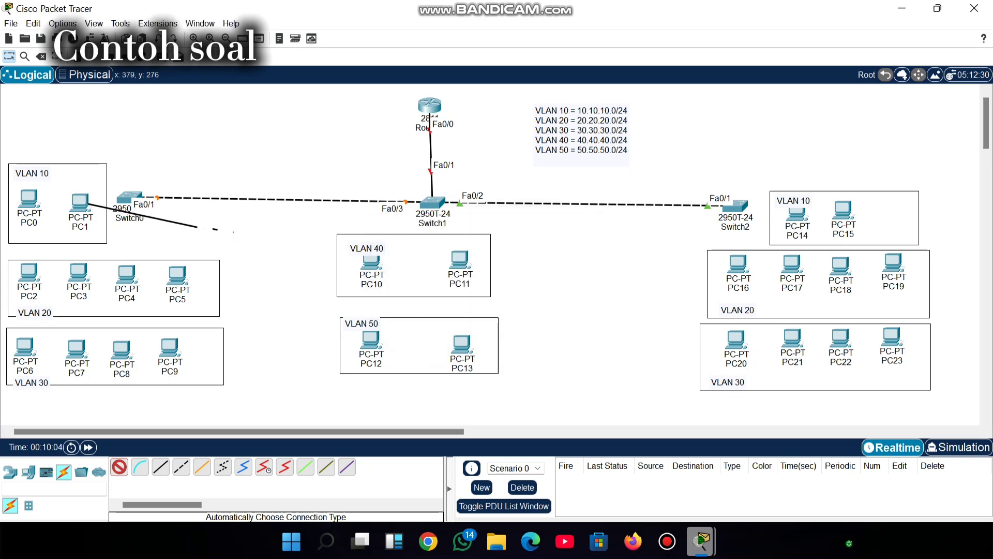
pyautogui.click(129, 199)
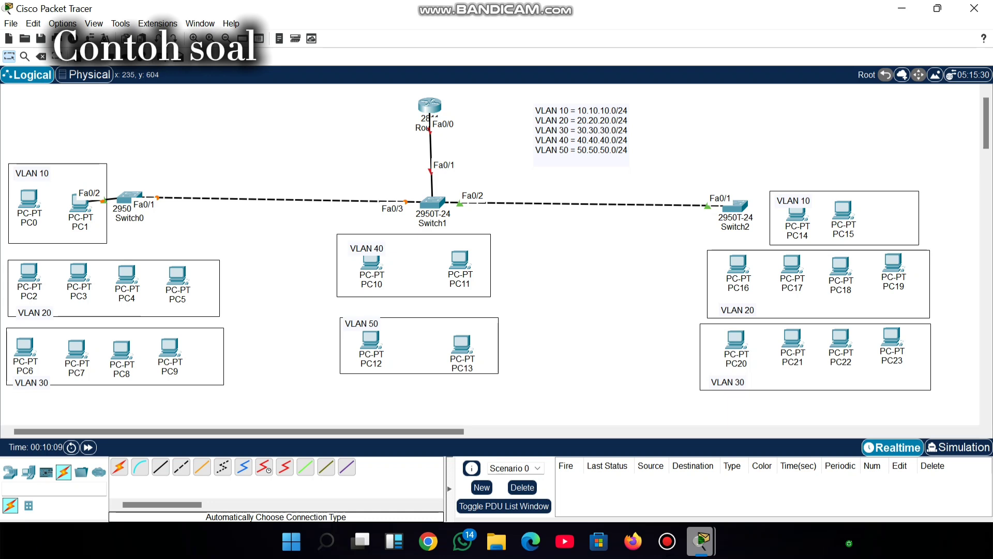
pyautogui.click(119, 466)
pyautogui.click(29, 199)
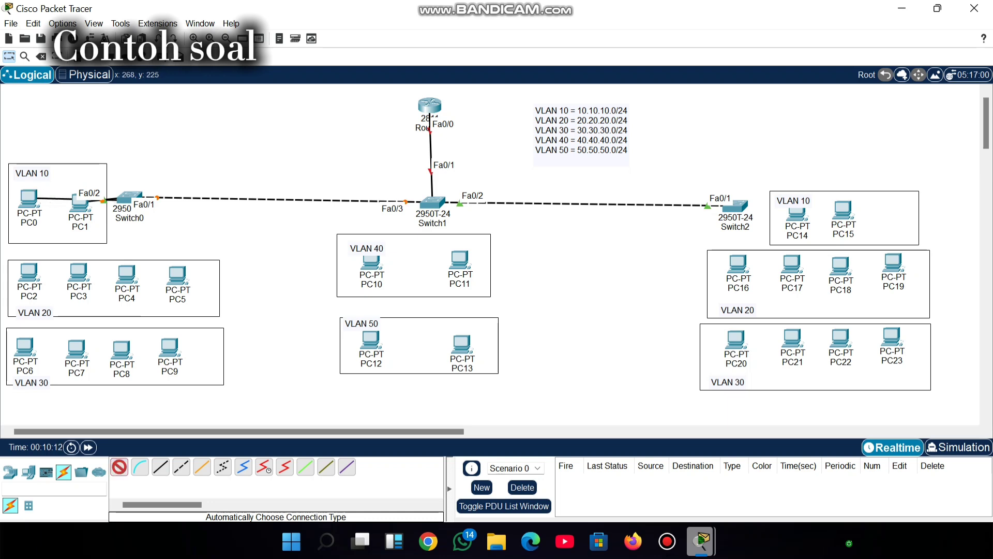
pyautogui.click(128, 198)
# Connect PC2 and PC3 in the VLAN 20 group to Switch0 with automatically chosen cables.
pyautogui.click(119, 466)
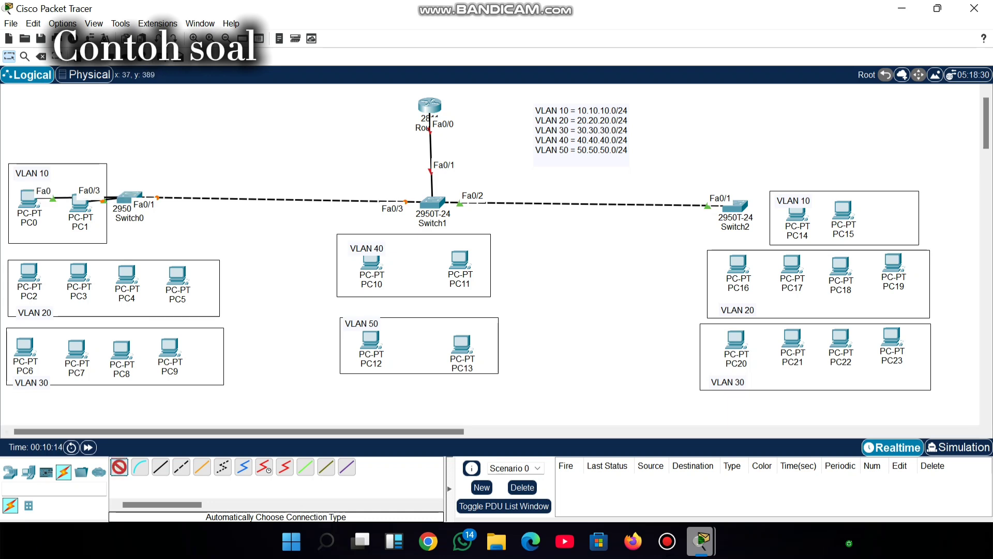
pyautogui.click(29, 272)
pyautogui.click(128, 198)
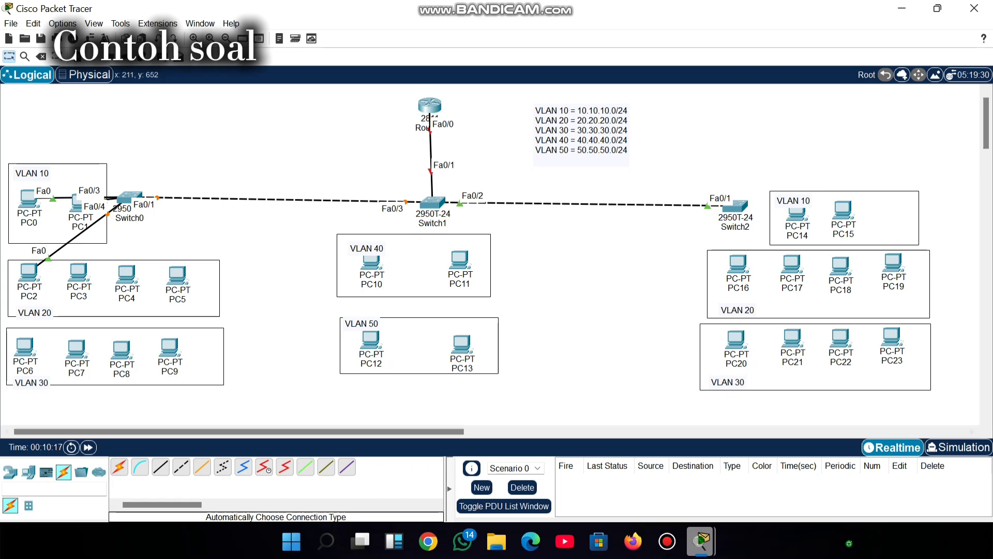
pyautogui.click(119, 467)
pyautogui.click(79, 272)
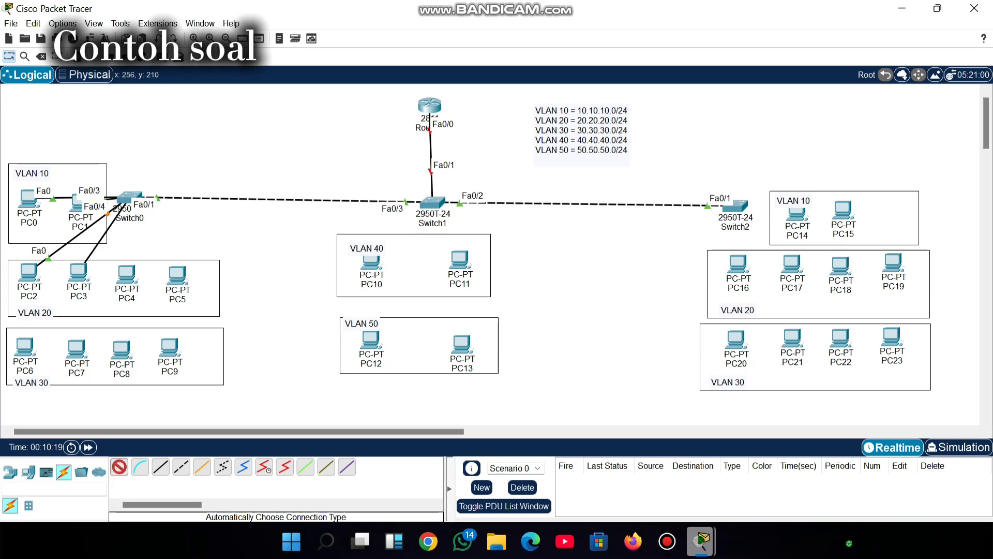
pyautogui.click(128, 198)
# Connect PC4 and PC5 in the VLAN 20 group to Switch0 with automatically chosen cables.
pyautogui.click(119, 467)
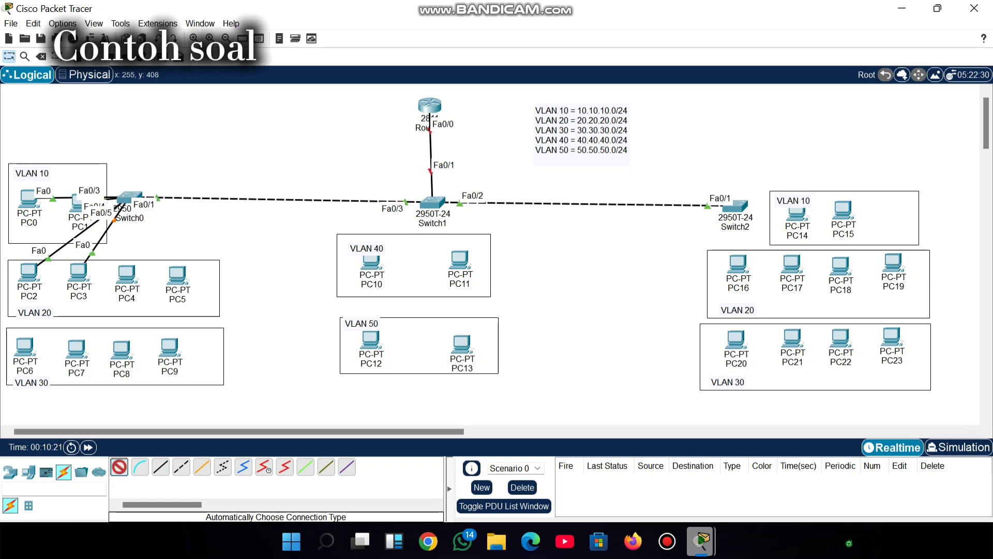
pyautogui.click(126, 274)
pyautogui.click(129, 200)
pyautogui.click(119, 466)
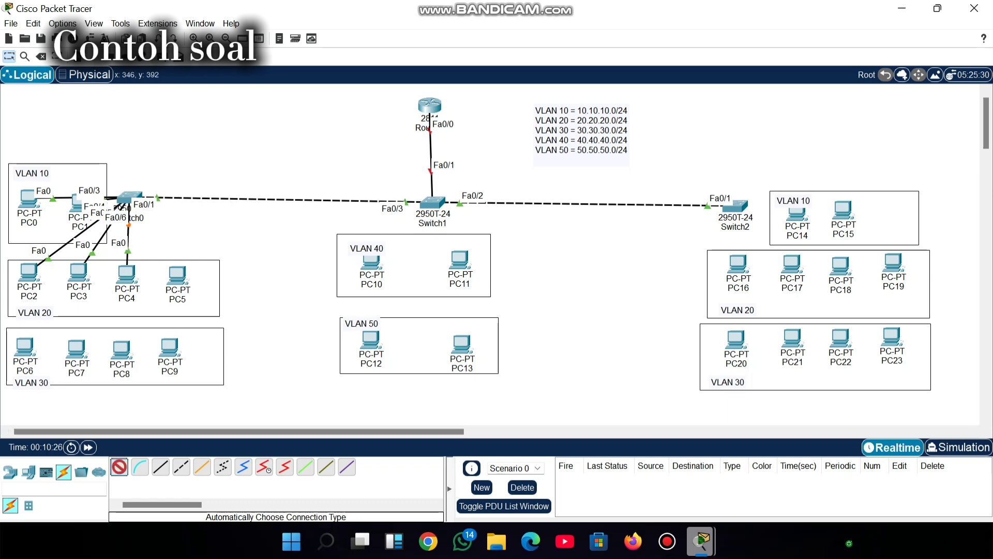
pyautogui.click(178, 274)
pyautogui.click(133, 199)
pyautogui.click(130, 198)
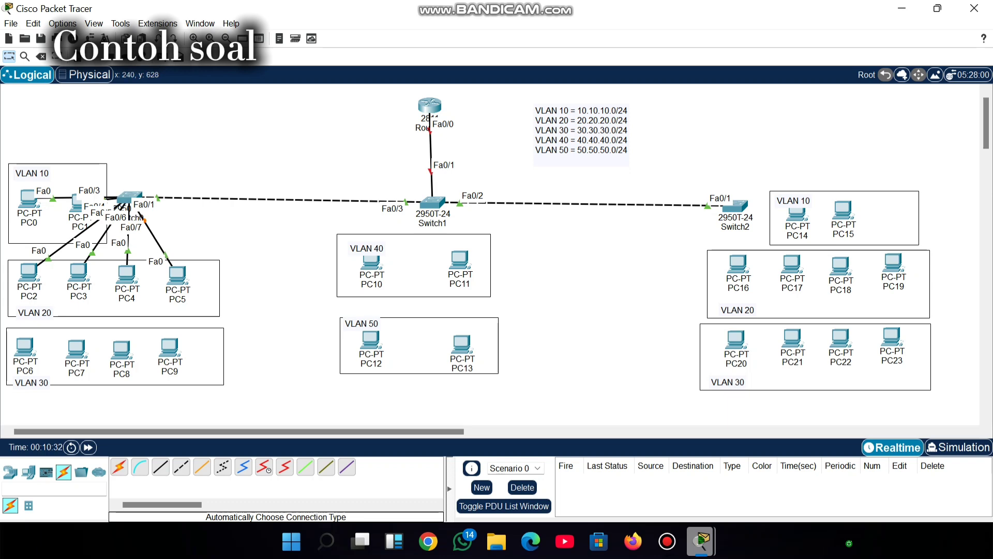
# Connect PC6 and PC7 in the VLAN 30 group to Switch0 with automatically chosen cables.
pyautogui.click(118, 467)
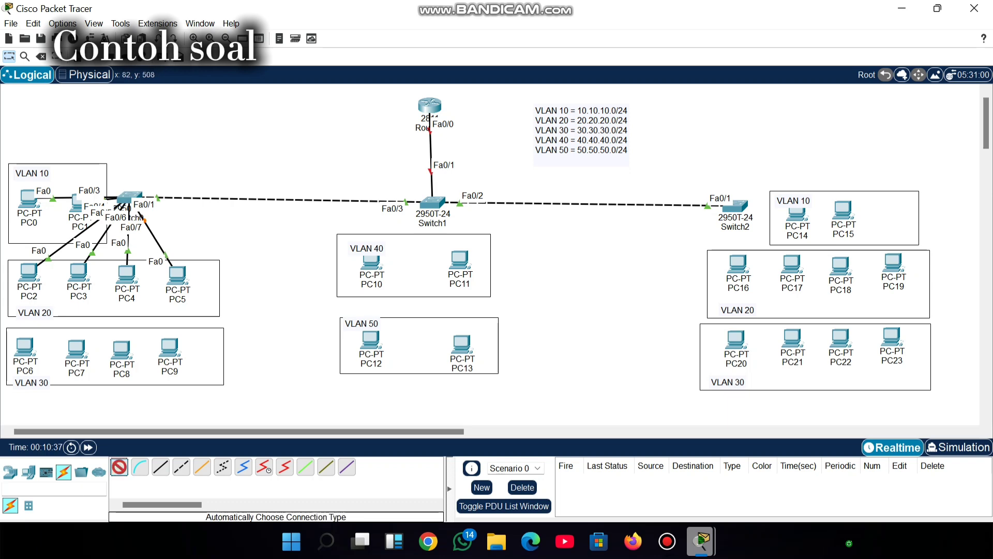
pyautogui.click(24, 346)
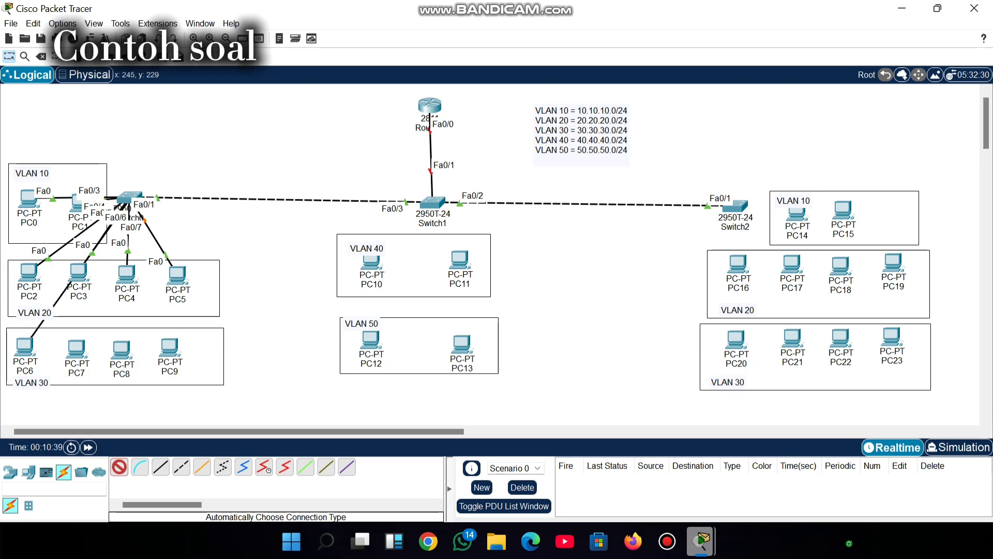
pyautogui.click(128, 198)
pyautogui.click(119, 467)
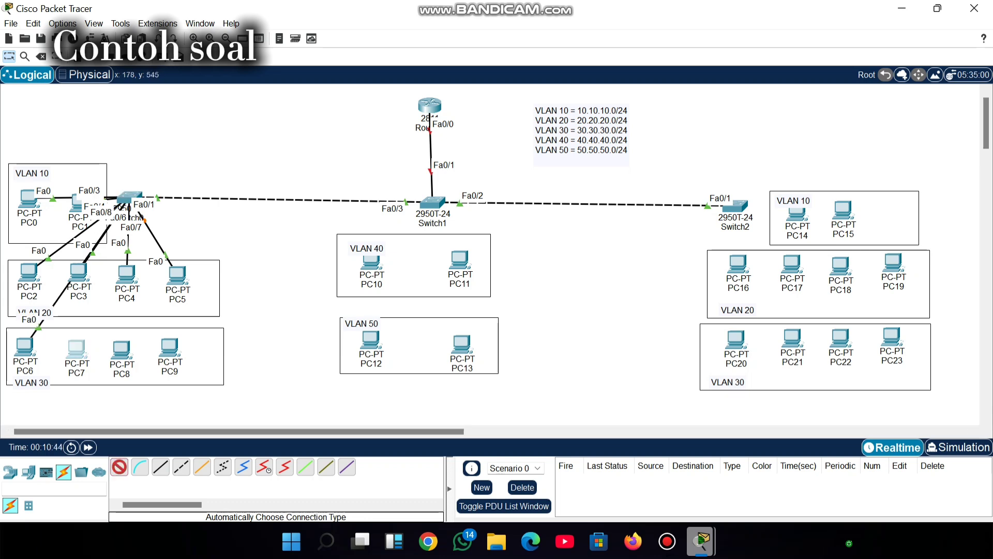
pyautogui.click(78, 354)
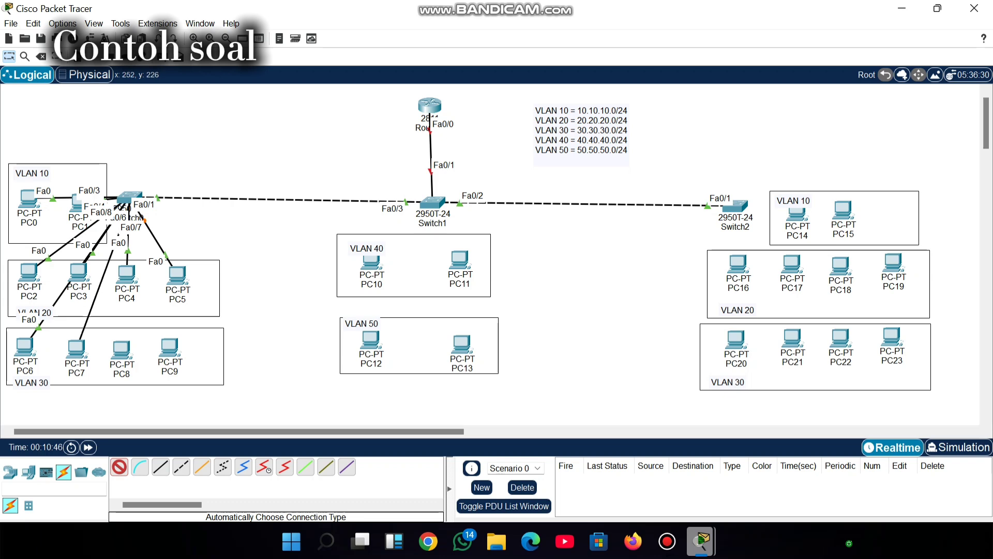
pyautogui.click(130, 196)
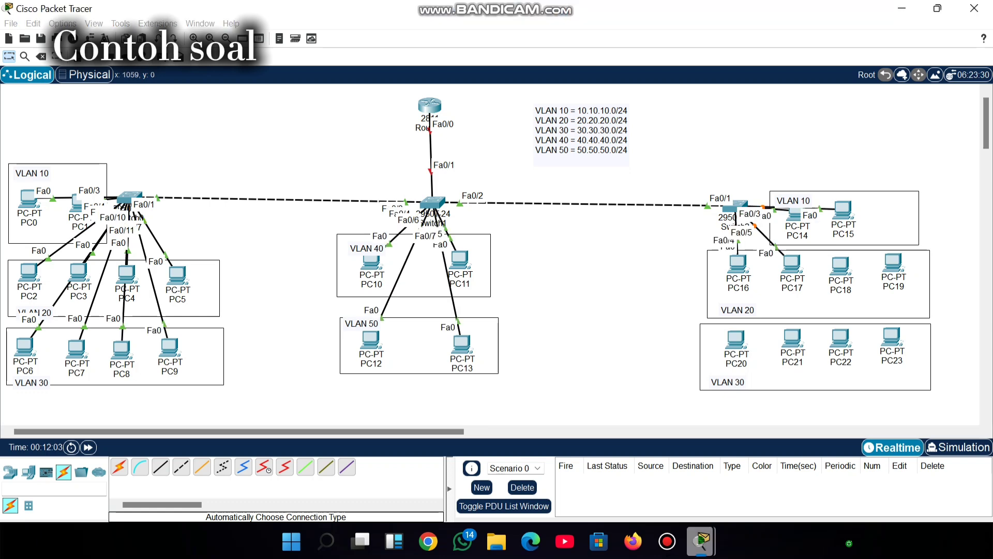
# Connect PC18 and PC19 of VLAN 20 and PC20 of VLAN 30 to Switch2 with automatically chosen cables.
pyautogui.click(119, 467)
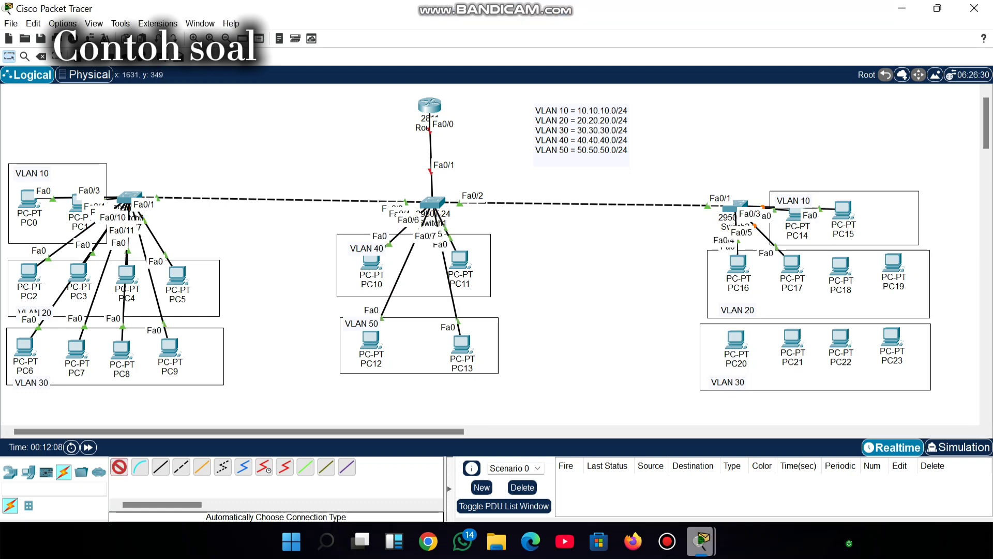
pyautogui.click(844, 265)
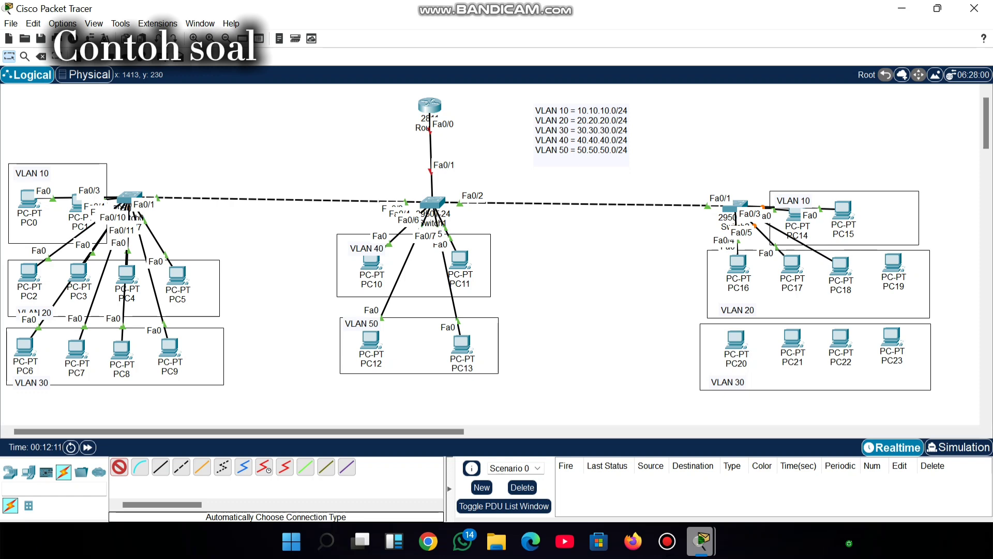
pyautogui.click(731, 203)
pyautogui.click(119, 467)
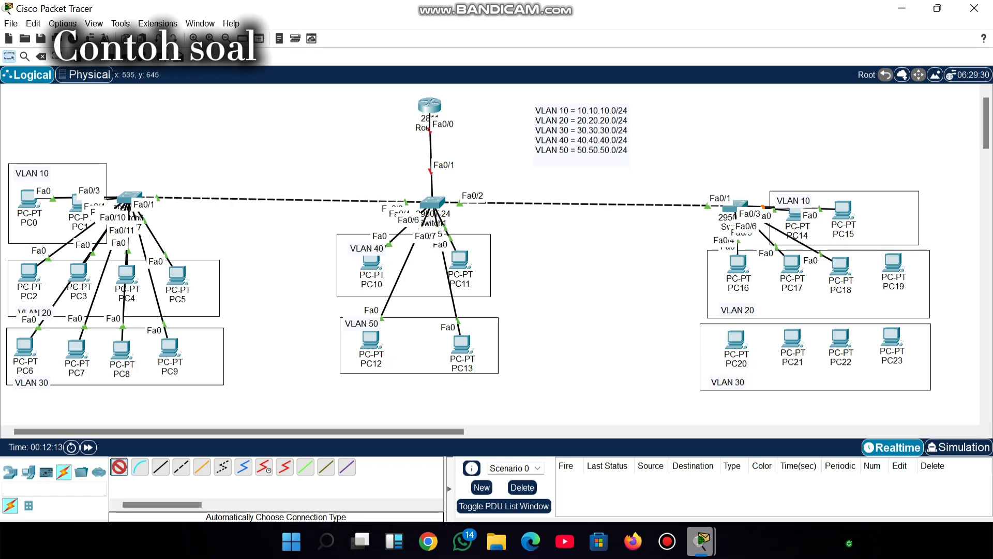
pyautogui.click(893, 263)
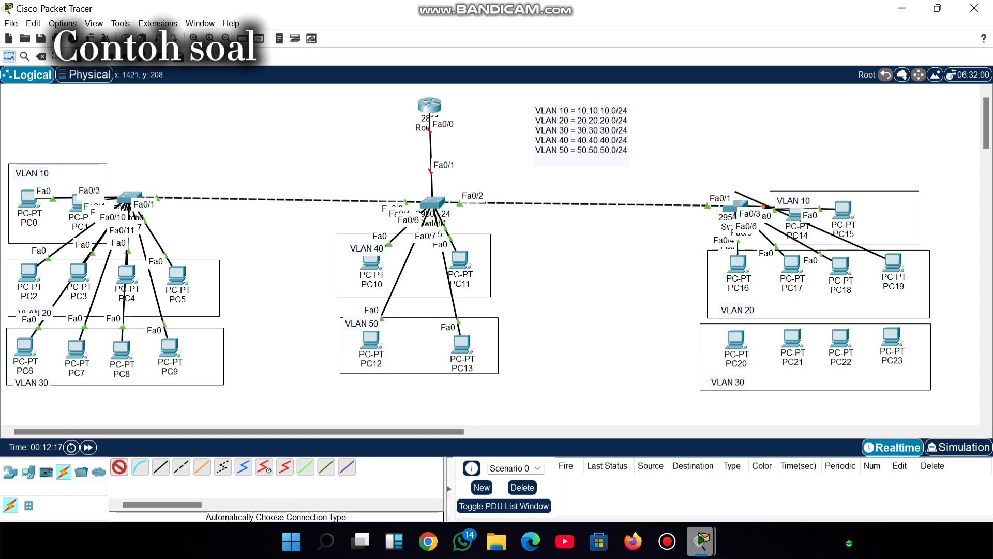
pyautogui.click(737, 205)
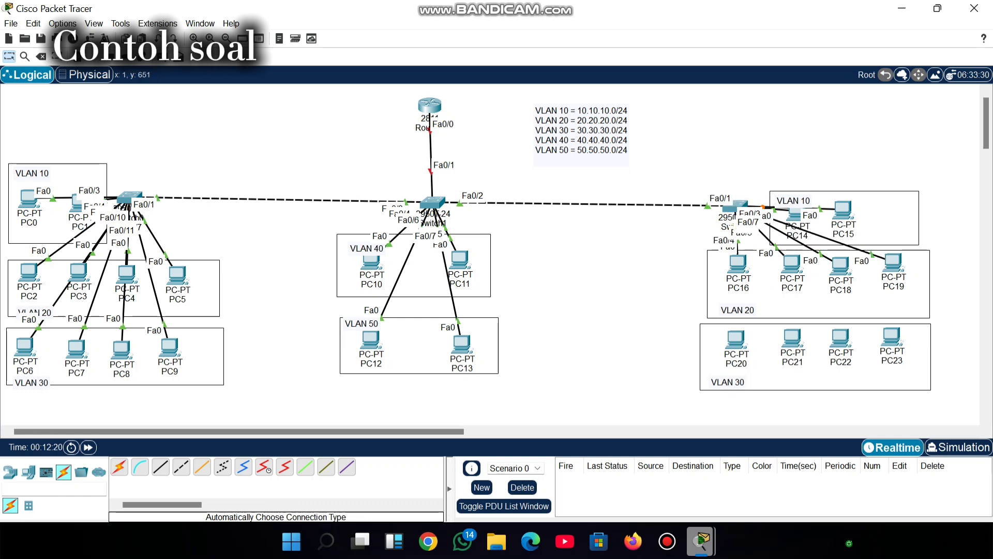
pyautogui.click(736, 339)
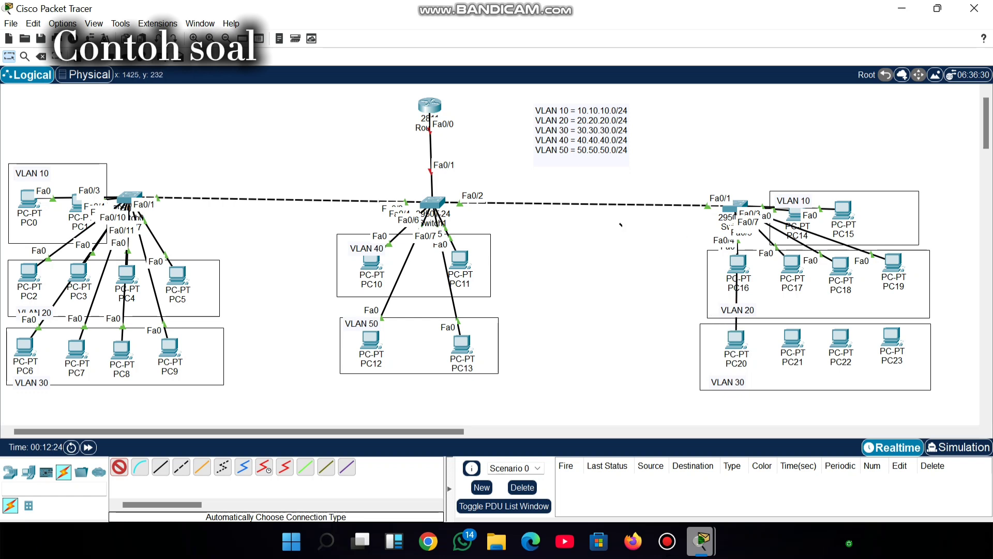
pyautogui.click(737, 204)
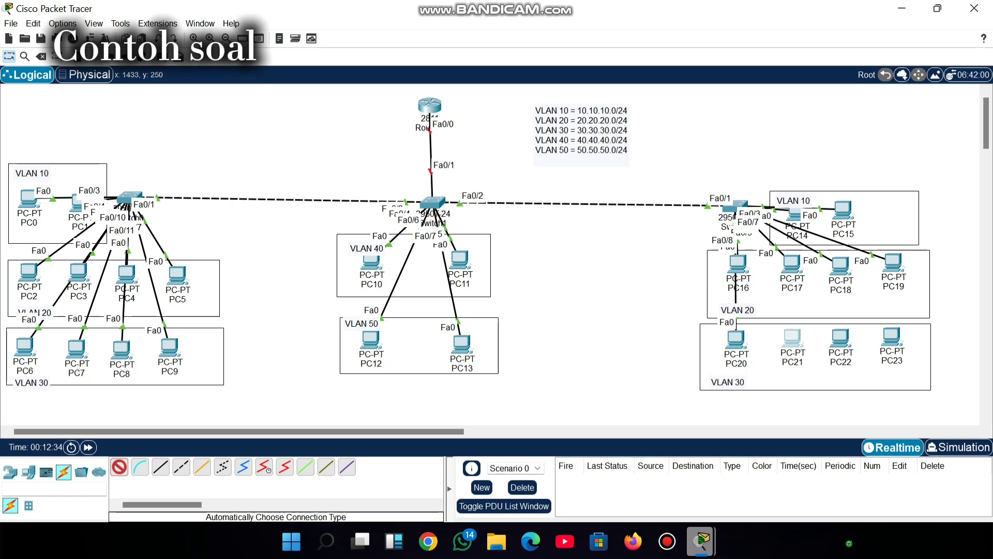
# Connect PC21, PC22 and PC23 in the VLAN 30 group to Switch2 with automatically chosen cables.
pyautogui.click(120, 467)
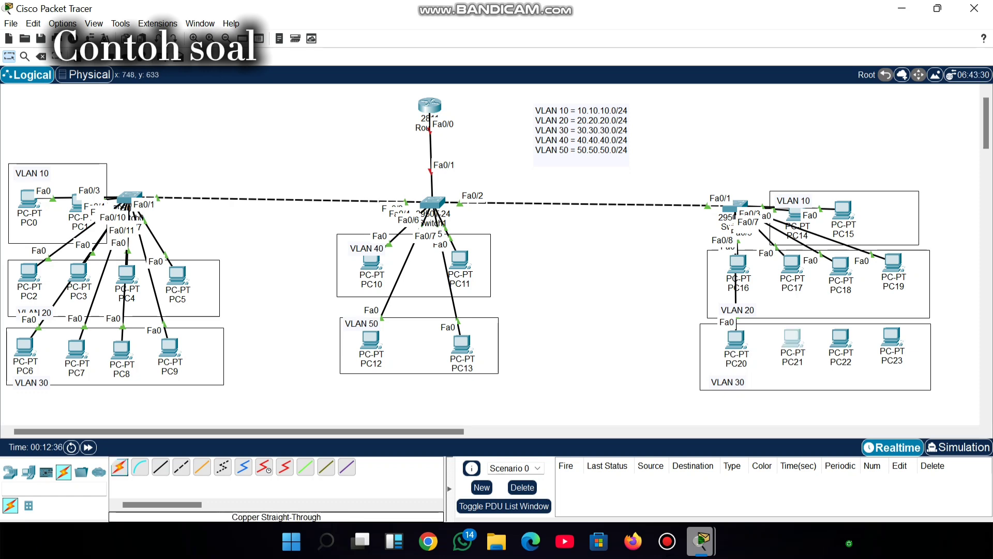
pyautogui.click(119, 468)
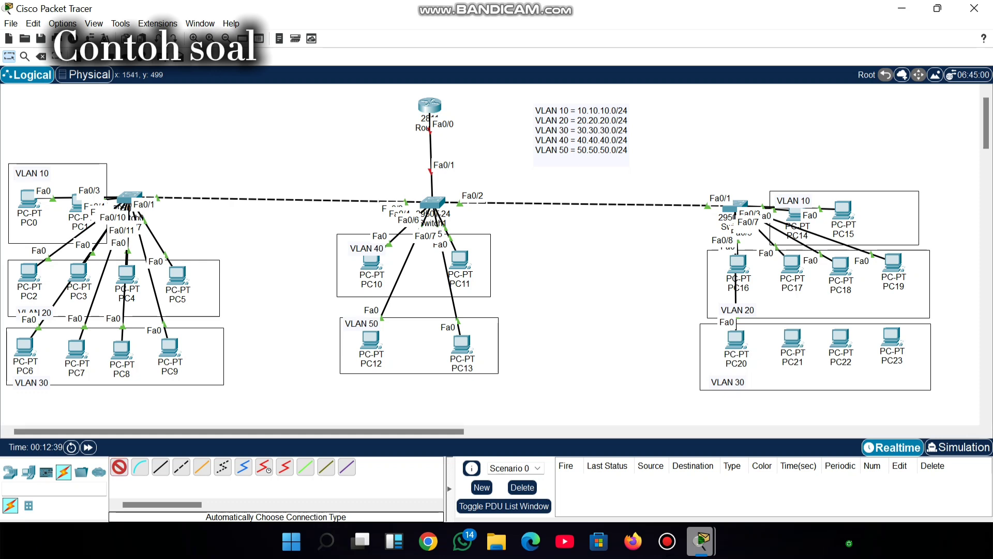
pyautogui.click(791, 338)
pyautogui.click(737, 207)
pyautogui.click(120, 467)
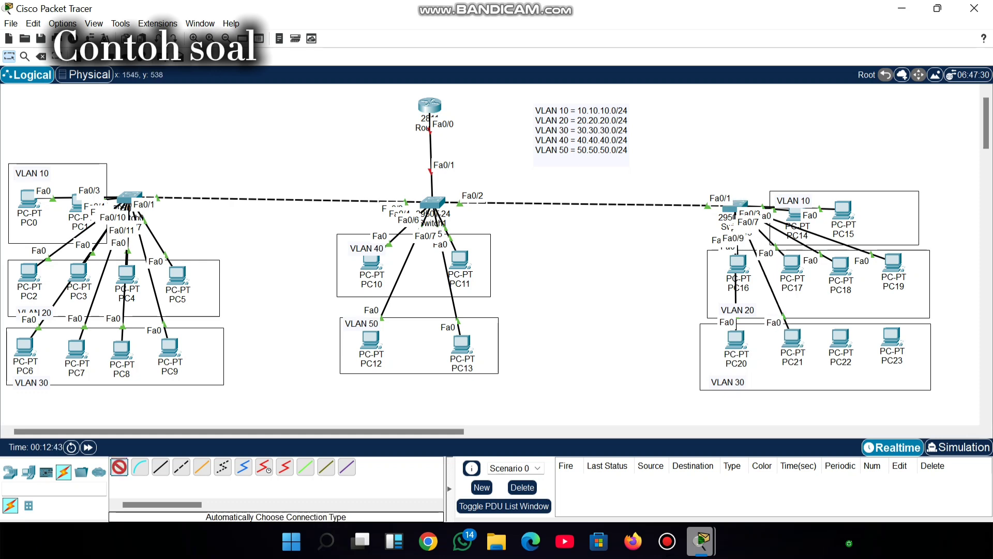
pyautogui.click(840, 339)
pyautogui.click(737, 207)
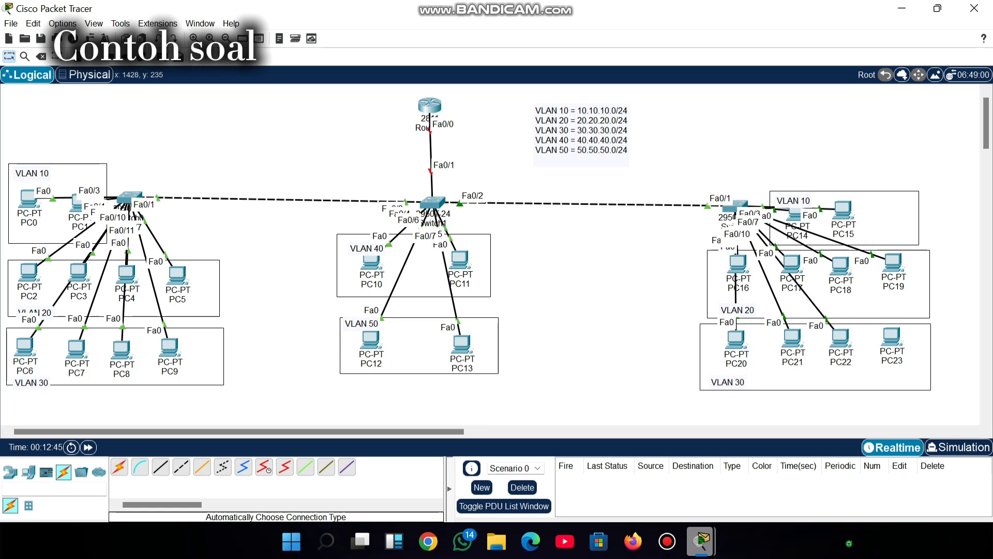
pyautogui.click(119, 468)
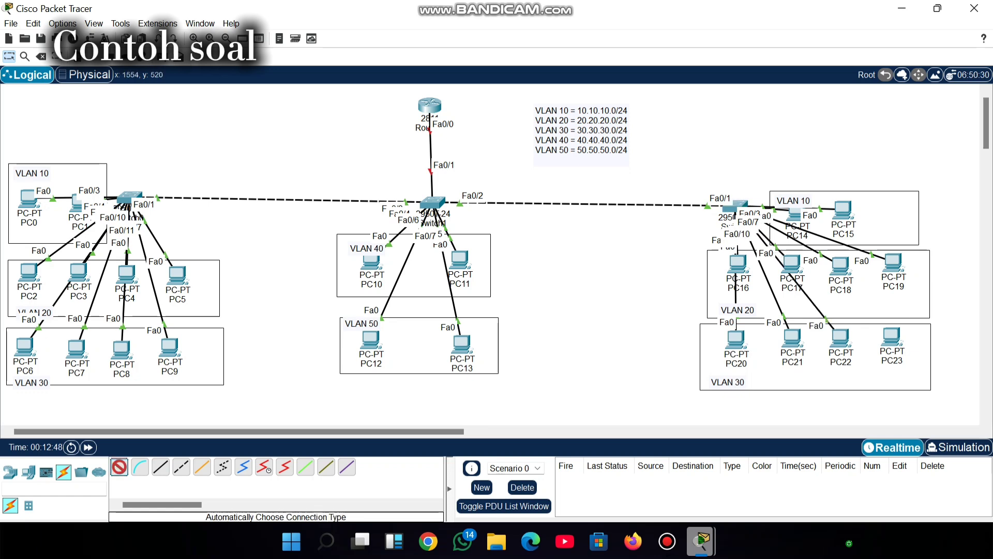
pyautogui.click(892, 338)
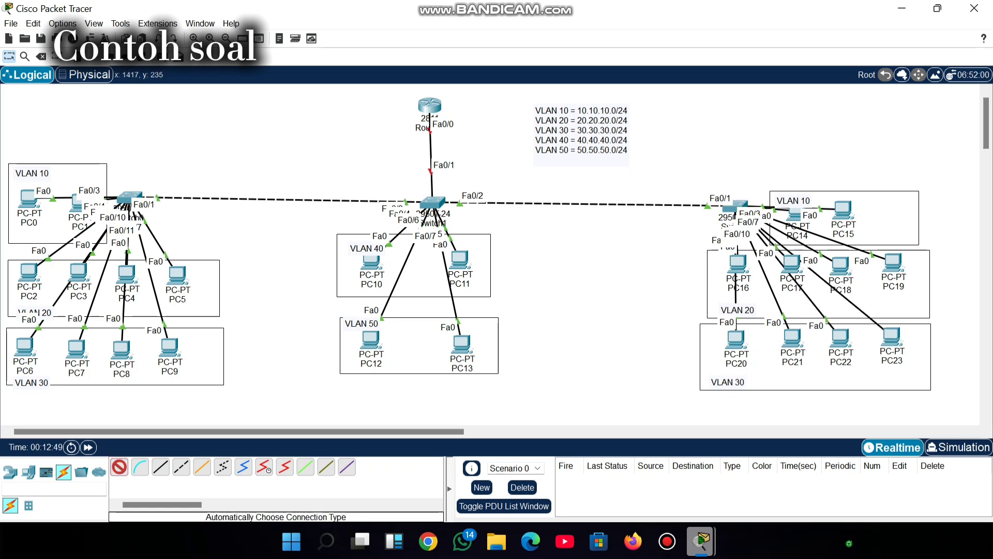
pyautogui.click(737, 207)
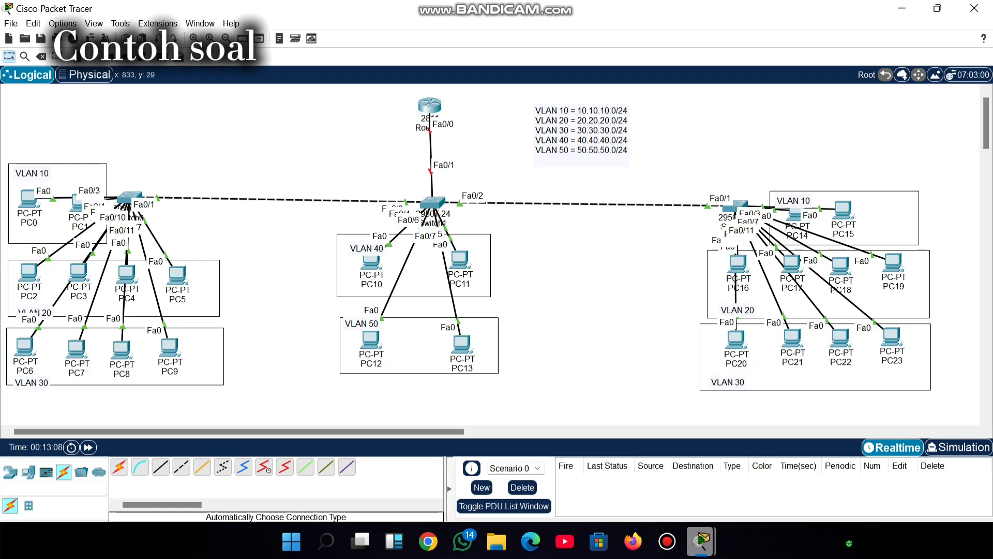
# Open Router0's command line and decline the initial configuration dialog.
pyautogui.click(430, 107)
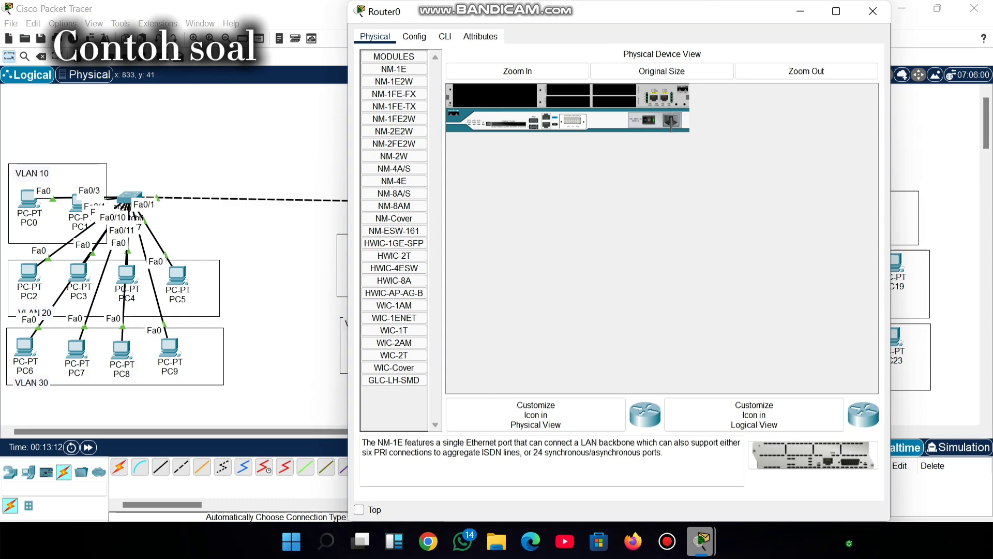
pyautogui.click(445, 37)
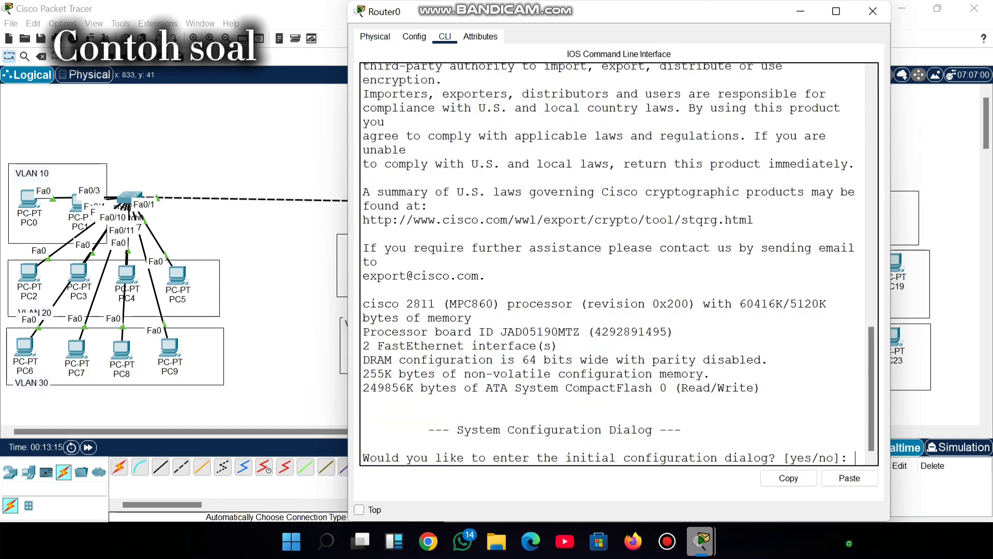
pyautogui.write('NO')
pyautogui.press('Return')
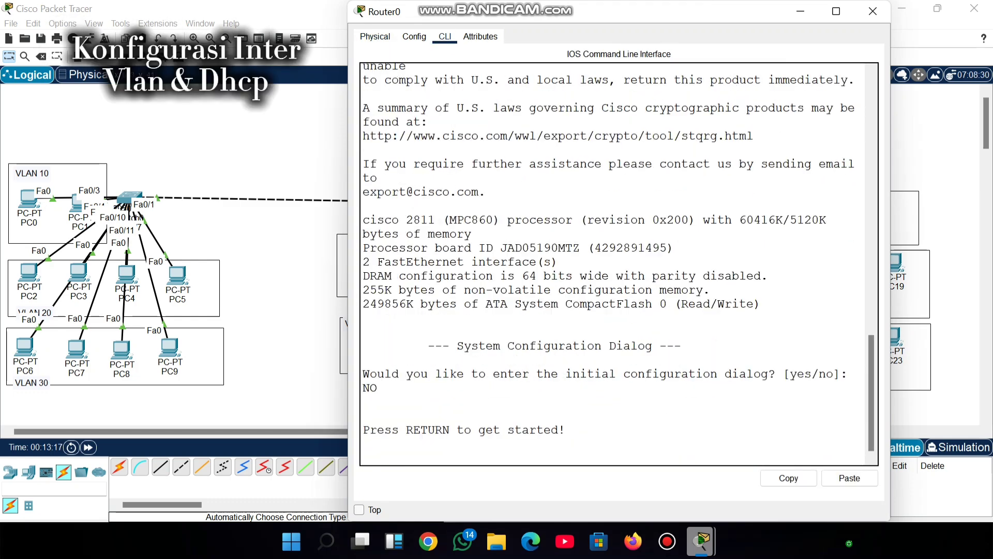
pyautogui.press('Return')
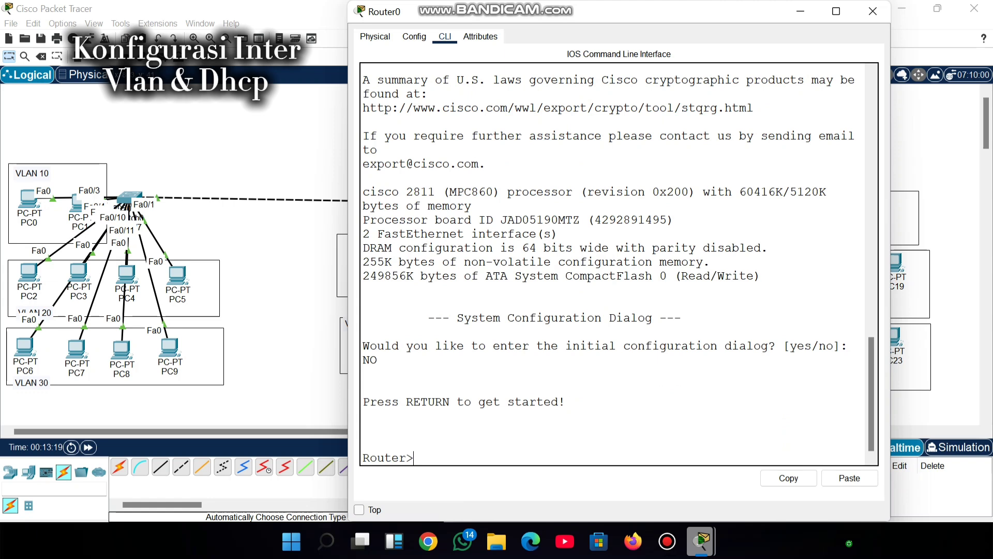
# Enter global configuration mode on Router0 and bring up interface fa0/0 with no shutdown.
pyautogui.write('EN')
pyautogui.press('Return')
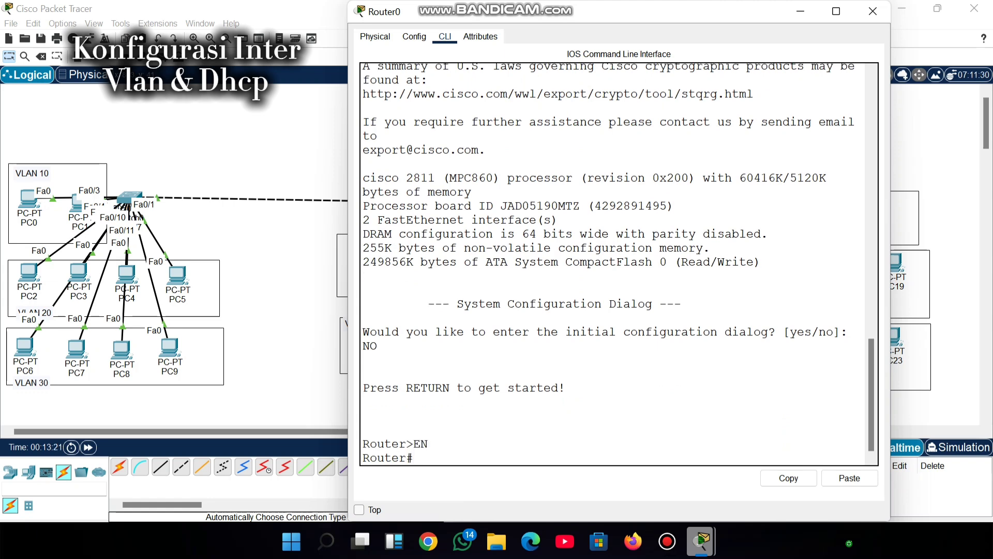
pyautogui.write('conf t')
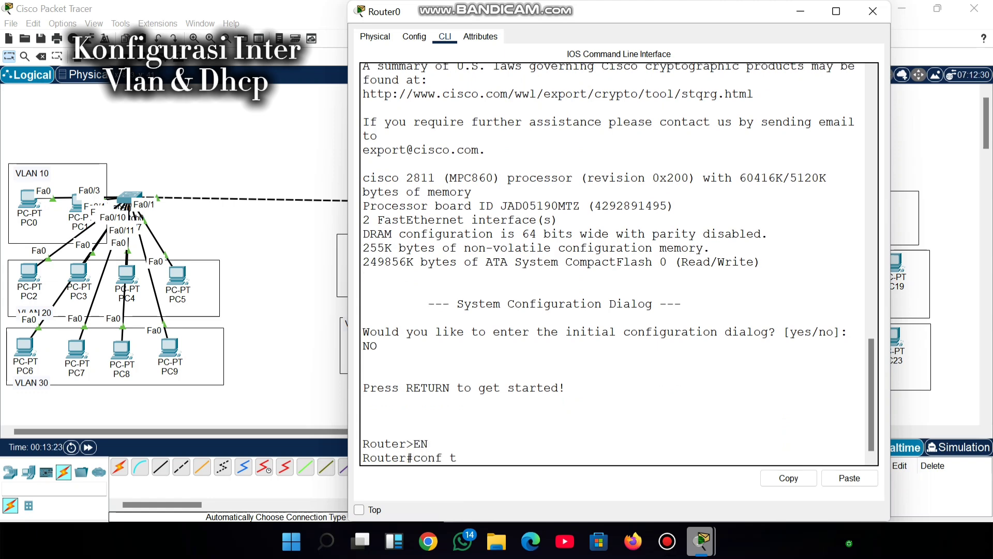
pyautogui.press('Return')
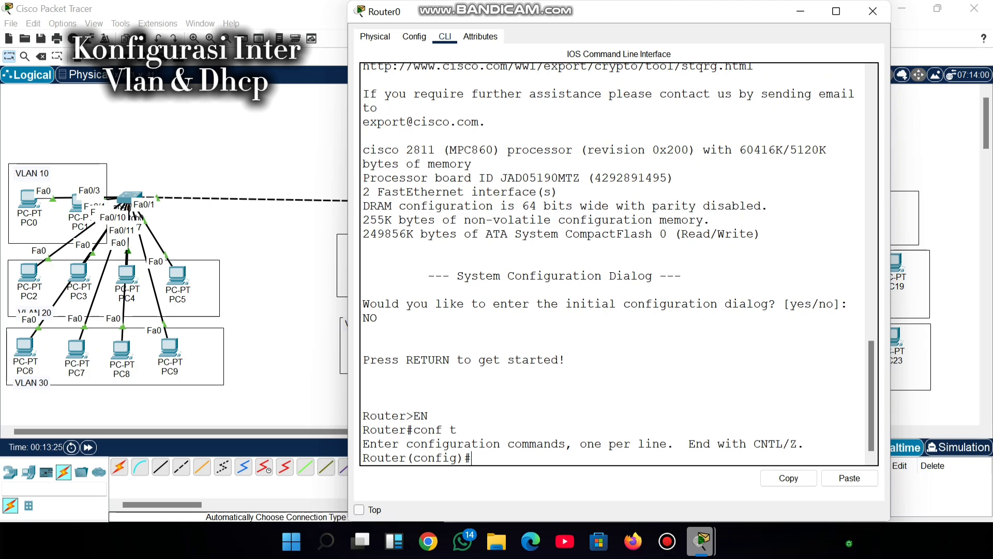
pyautogui.write('interface fa0/0')
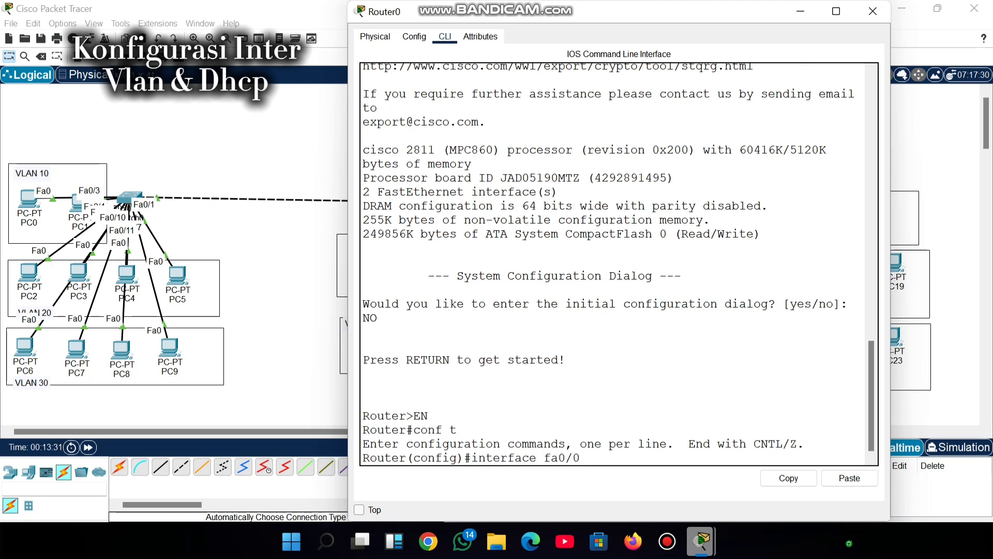
pyautogui.press('Return')
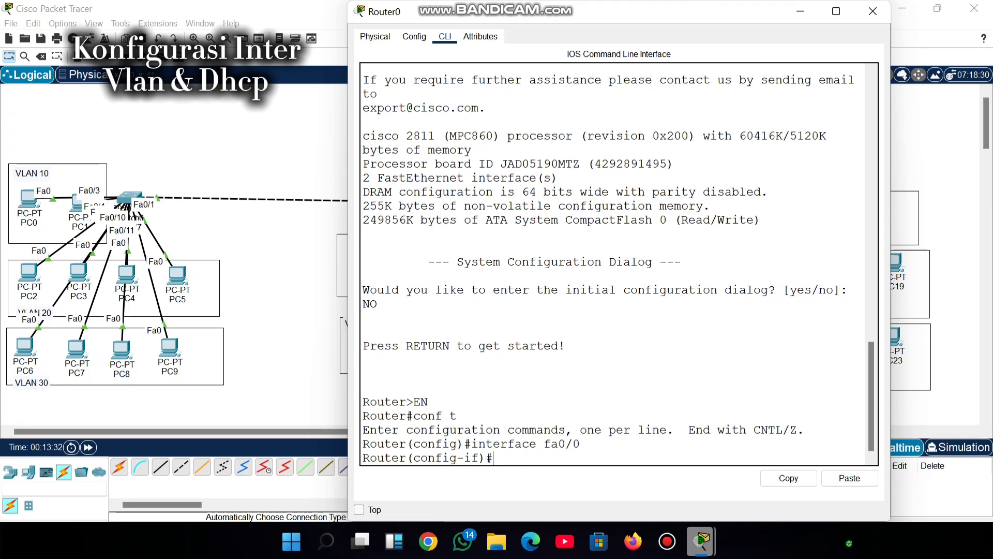
pyautogui.write('no shutdown')
pyautogui.press('Return')
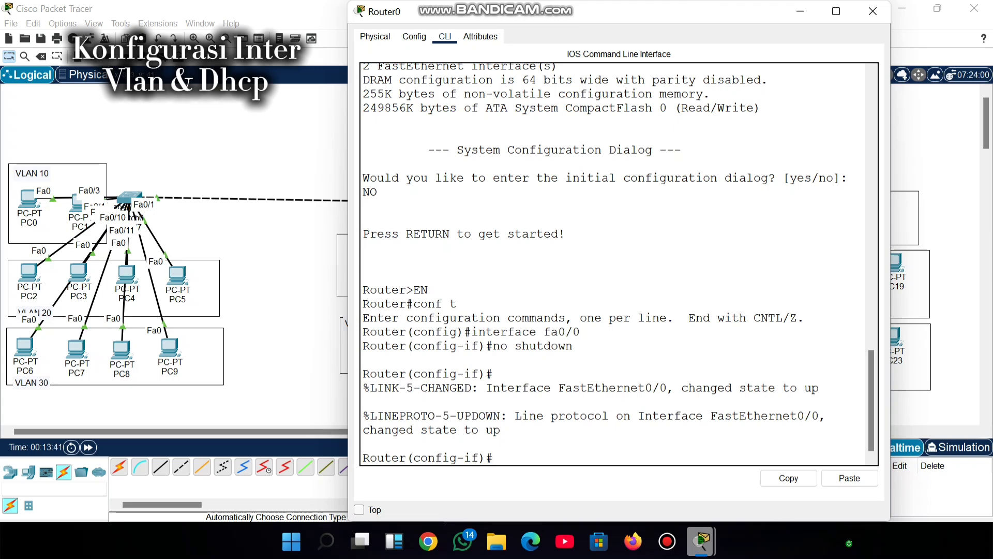
# Try to open subinterface fa0/0.10 on Router0 and set its encapsulation to dot1q 10.
pyautogui.moveTo(519, 12); pyautogui.dragTo(498, 20)
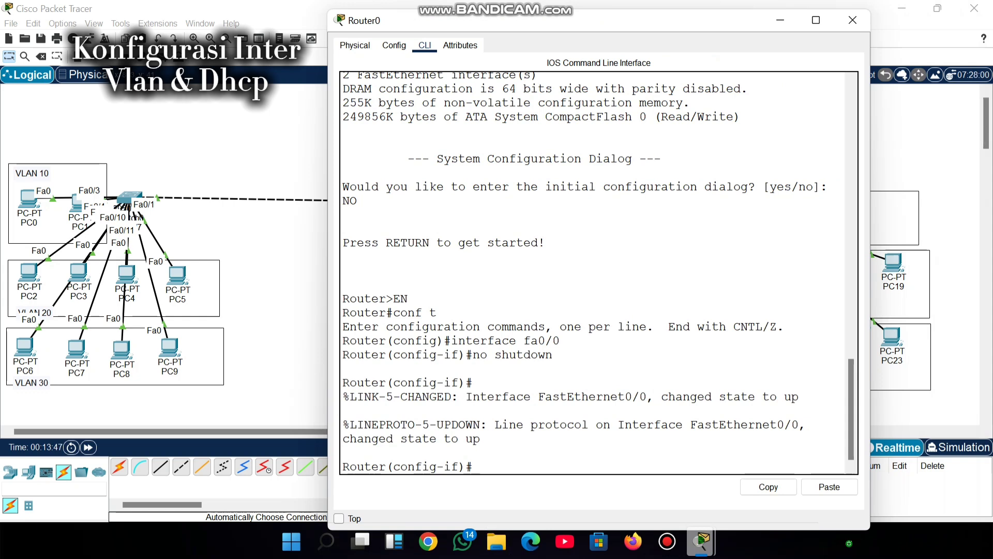
pyautogui.write('intetface fa')
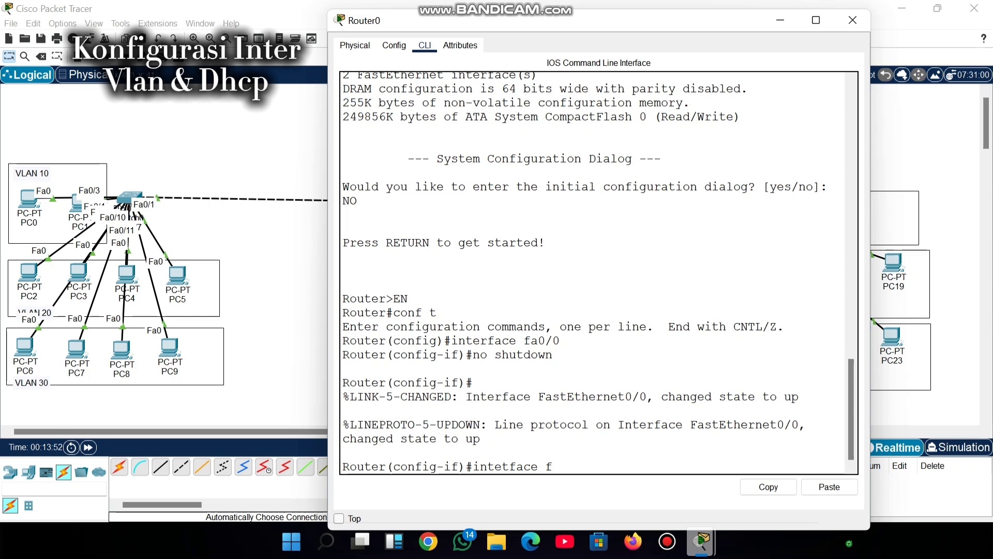
pyautogui.write('0/0')
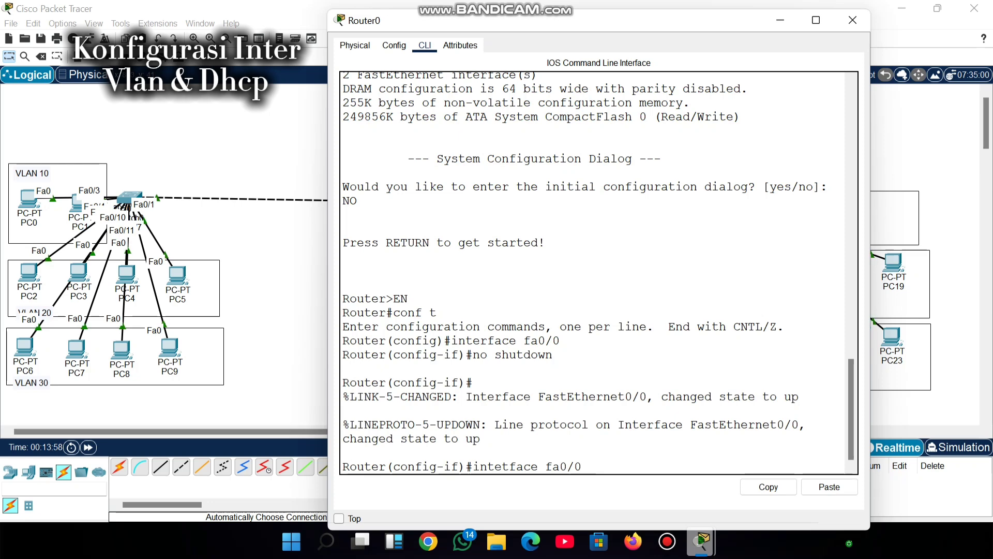
pyautogui.write('.10')
pyautogui.press('Return')
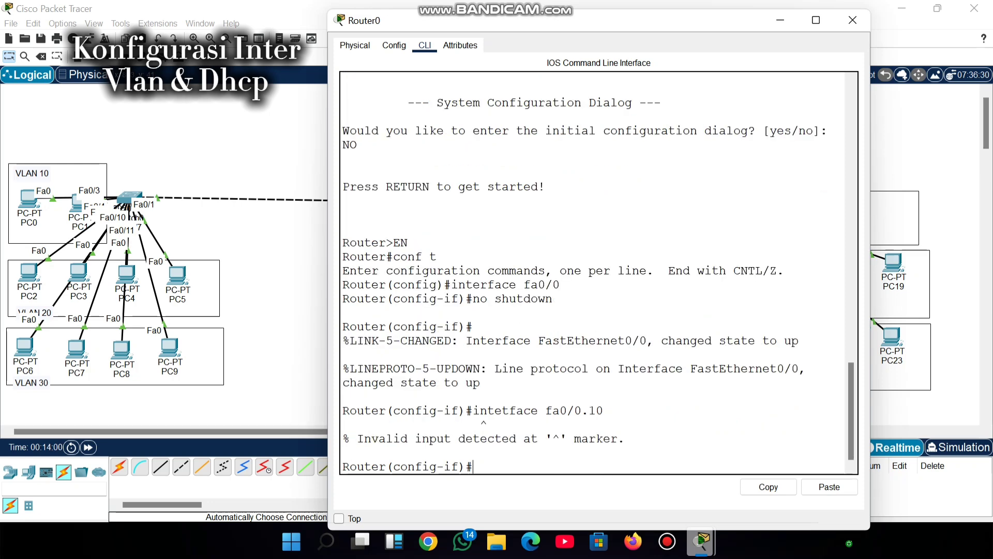
pyautogui.write('encapsulation')
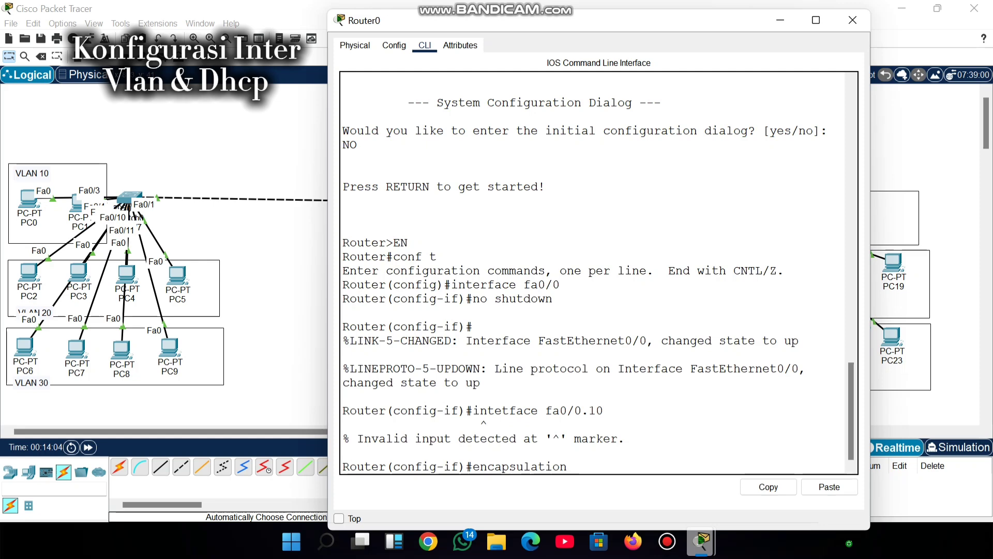
pyautogui.hotkey('alt', 'Tab')
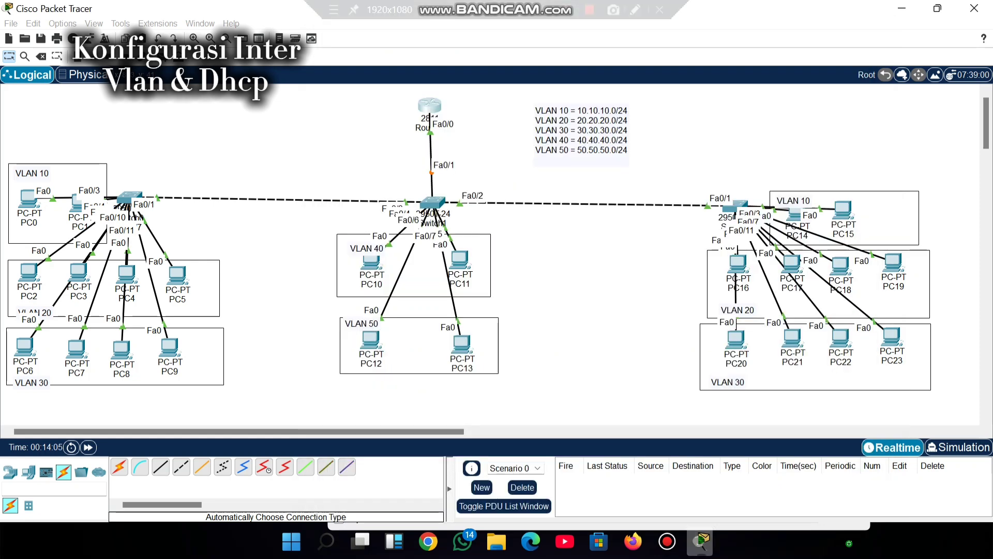
pyautogui.hotkey('alt', 'Tab')
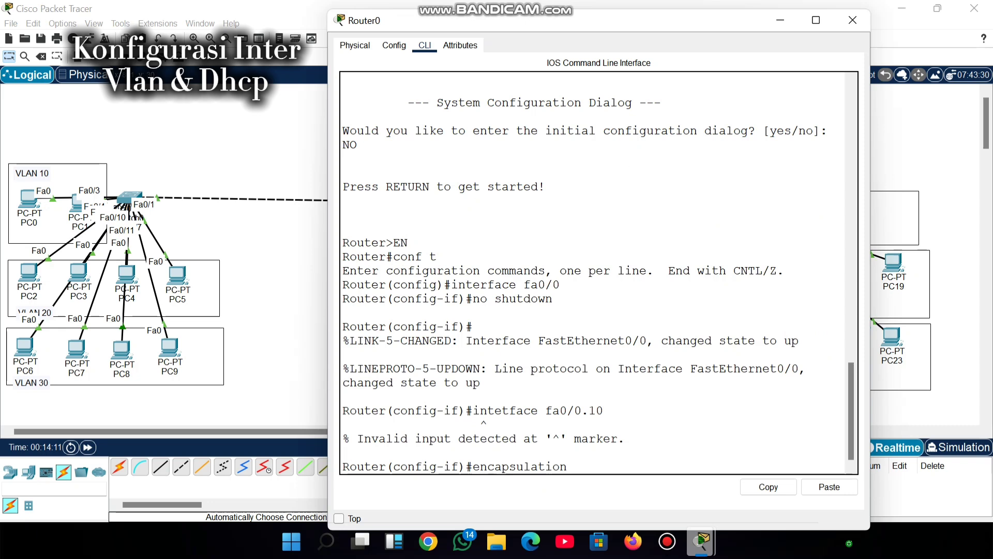
pyautogui.write('dot1q 10')
pyautogui.press('Return')
pyautogui.press('Up')
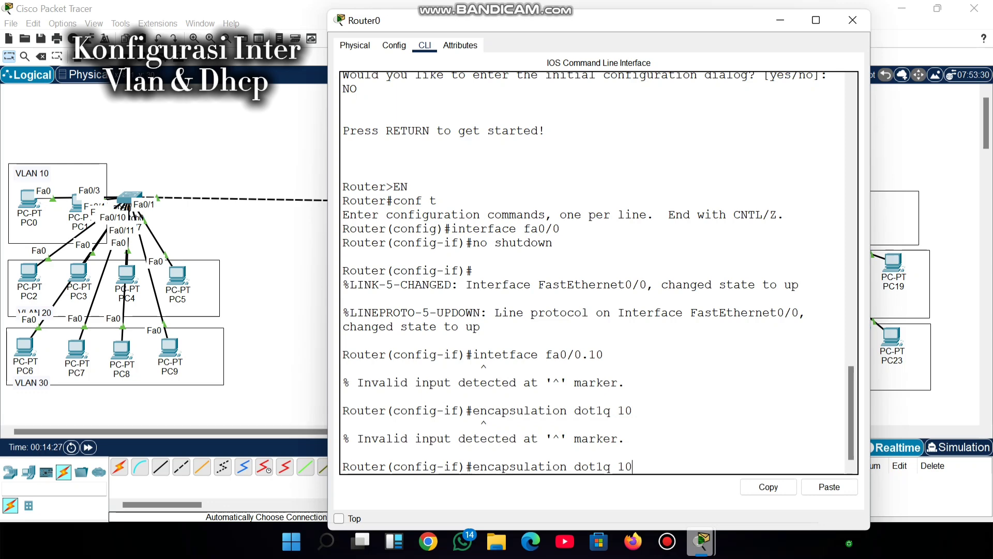
# Create subinterface fa0/0.10 with encapsulation dot1q 10 and IP address 10.10.10.1 255.255.255.0.
pyautogui.click(496, 4)
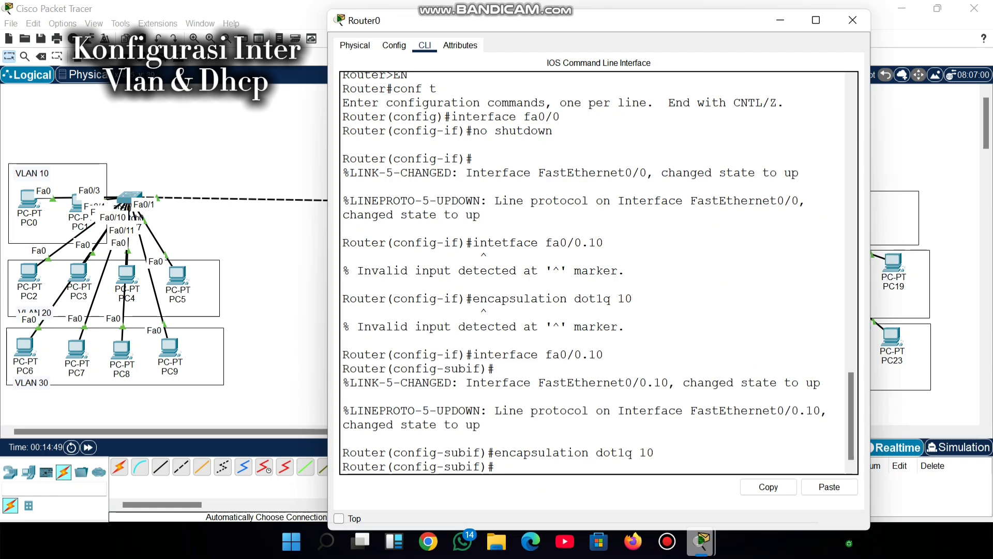
pyautogui.write('ipadd')
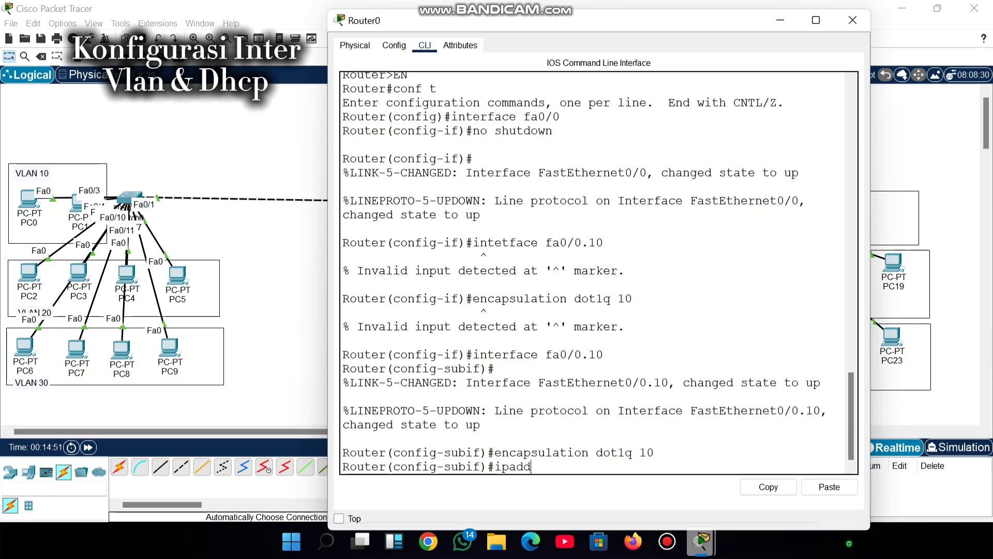
pyautogui.press('BackSpace')
pyautogui.press('BackSpace')
pyautogui.press('BackSpace')
pyautogui.write('address 10.10.')
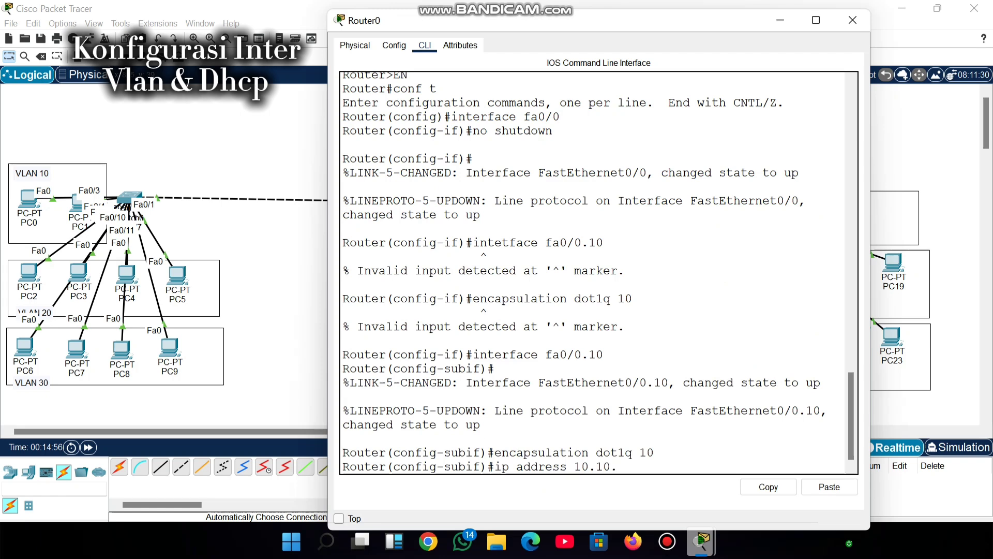
pyautogui.write('10.1')
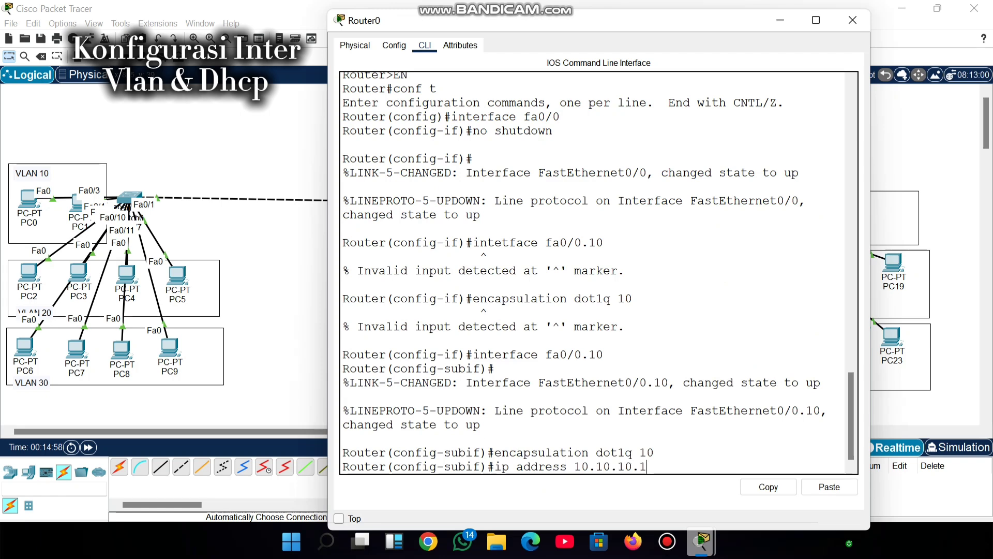
pyautogui.write(' 255.255.255')
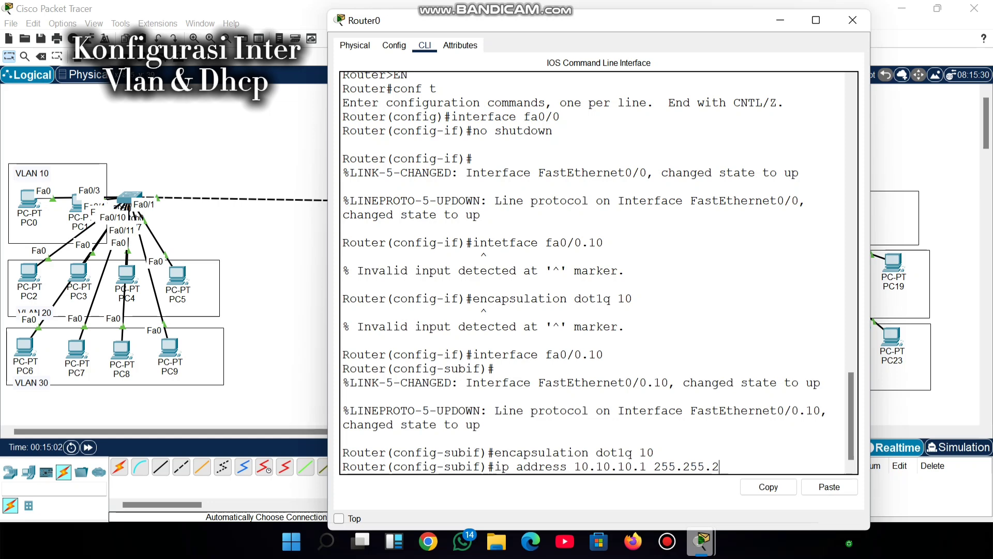
pyautogui.write('.0')
pyautogui.press('Return')
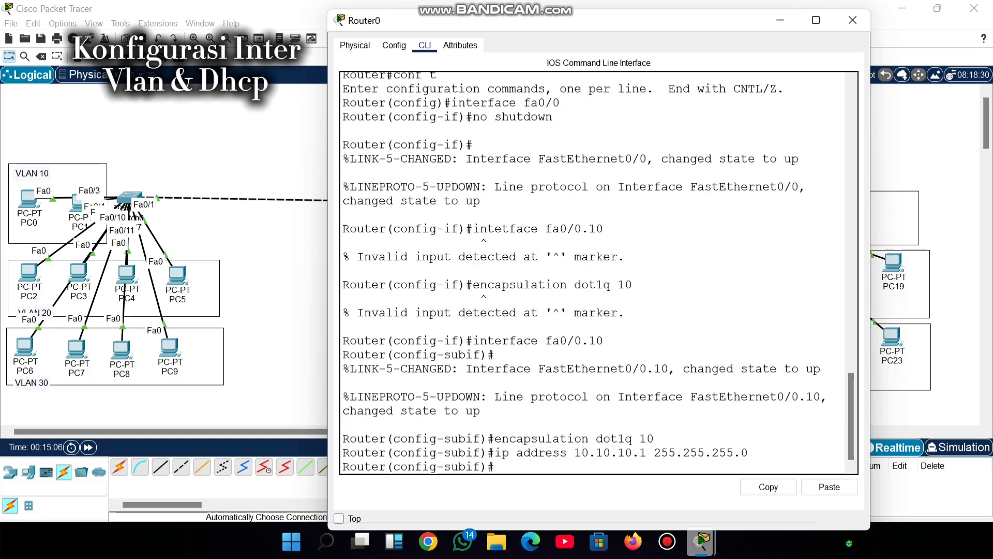
# Create subinterface fa0/0.20 with encapsulation dot1q 20 and IP address 20.20.20.1 255.255.255.0.
pyautogui.write('interface fa 0')
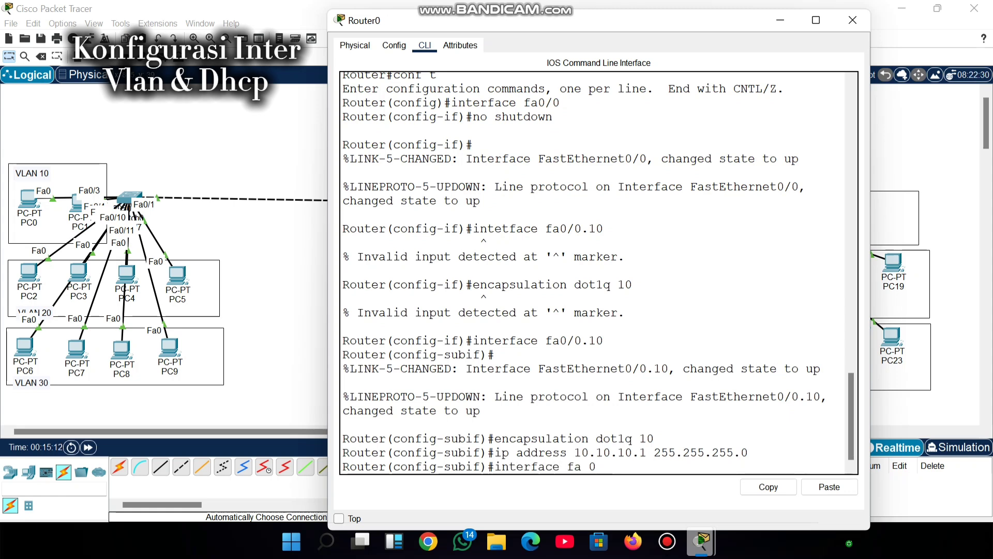
pyautogui.write('/0.20')
pyautogui.press('Return')
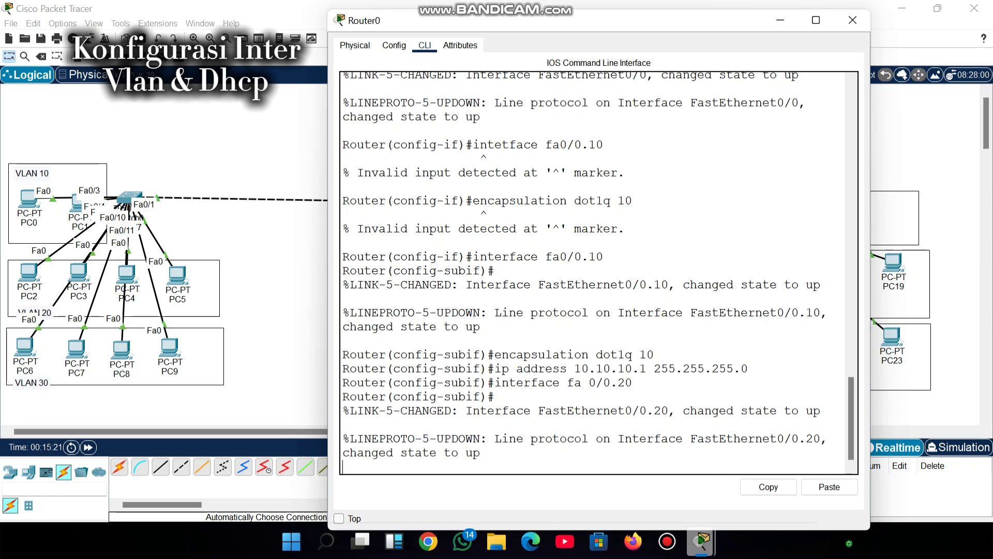
pyautogui.press('Return')
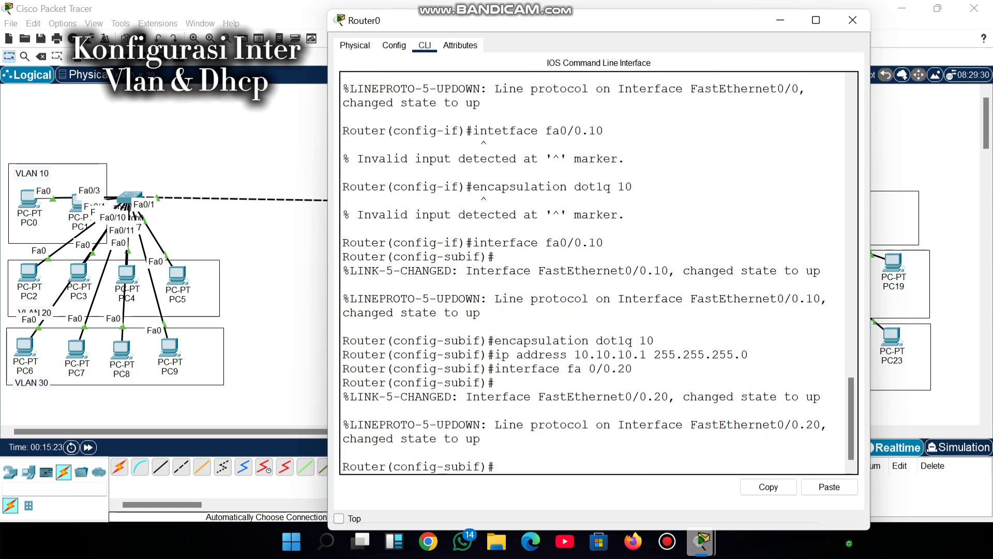
pyautogui.write('encaps')
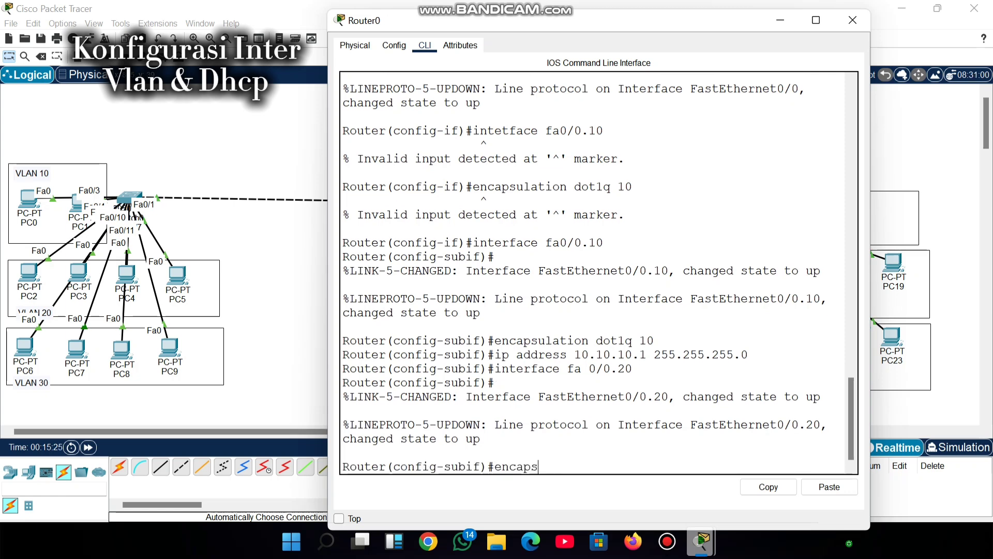
pyautogui.write('ulation dot')
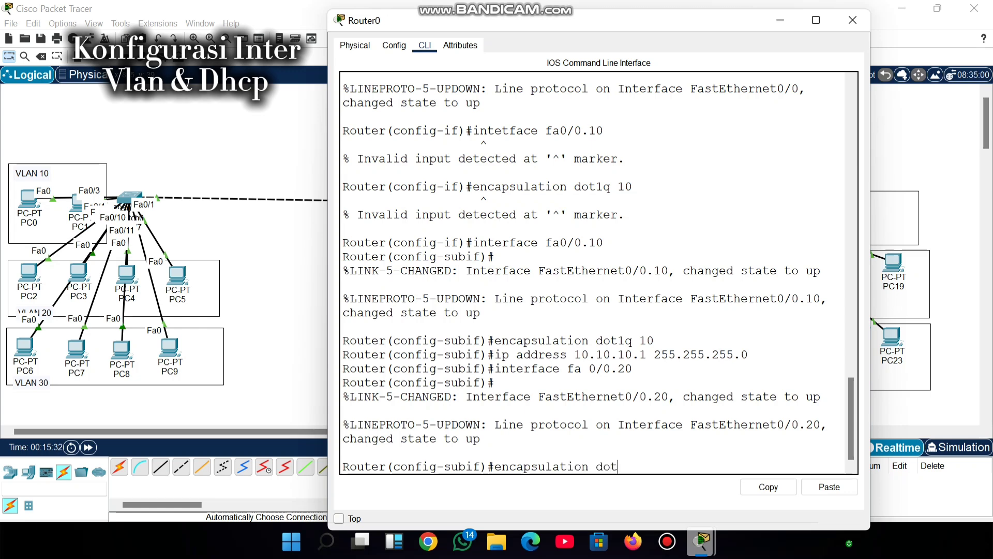
pyautogui.write('1q 20')
pyautogui.press('Return')
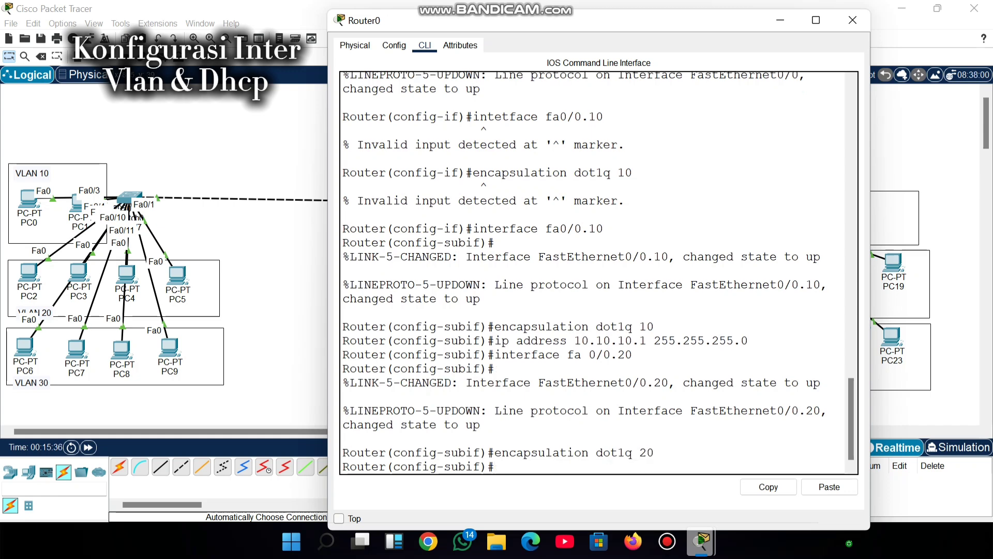
pyautogui.write('ip address 20.20/')
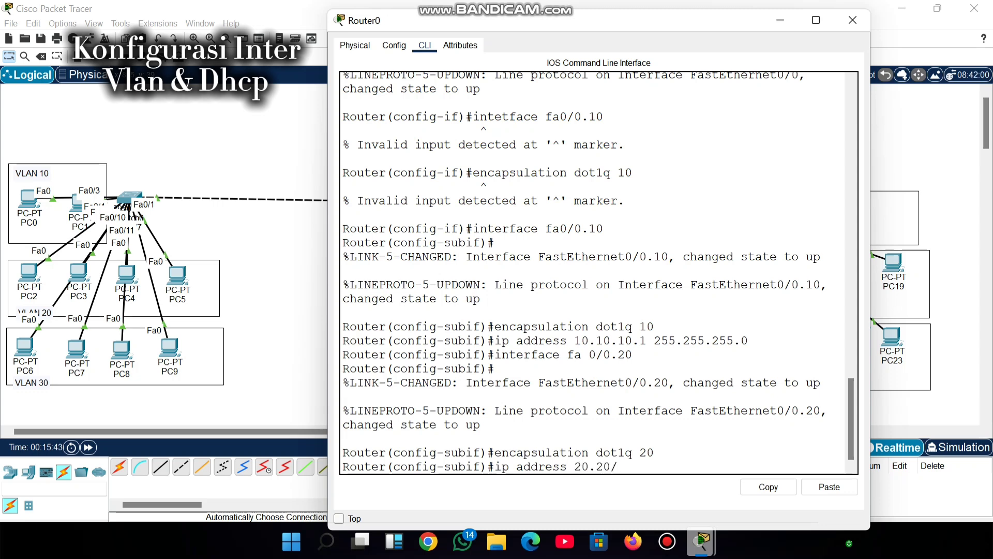
pyautogui.press('BackSpace')
pyautogui.write('.20.1 255.255.255.0')
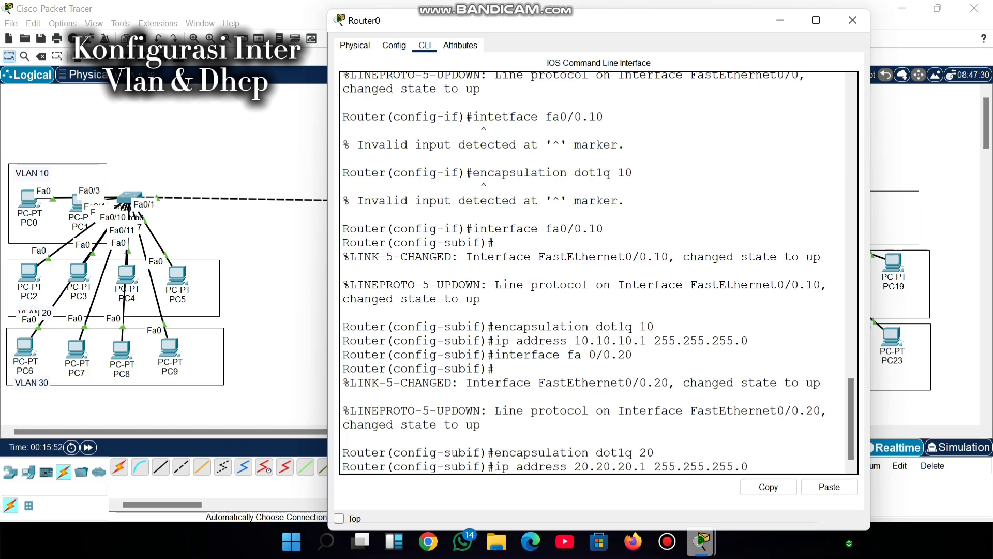
pyautogui.press('Return')
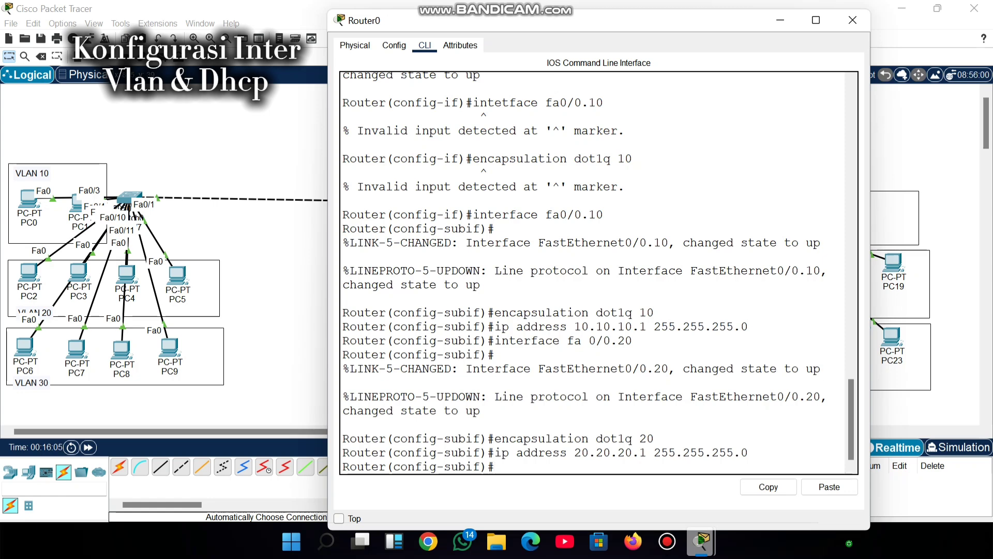
# Create subinterface fa0/0.30 on Router0 and set its encapsulation to dot1q 30.
pyautogui.write('interface fa0')
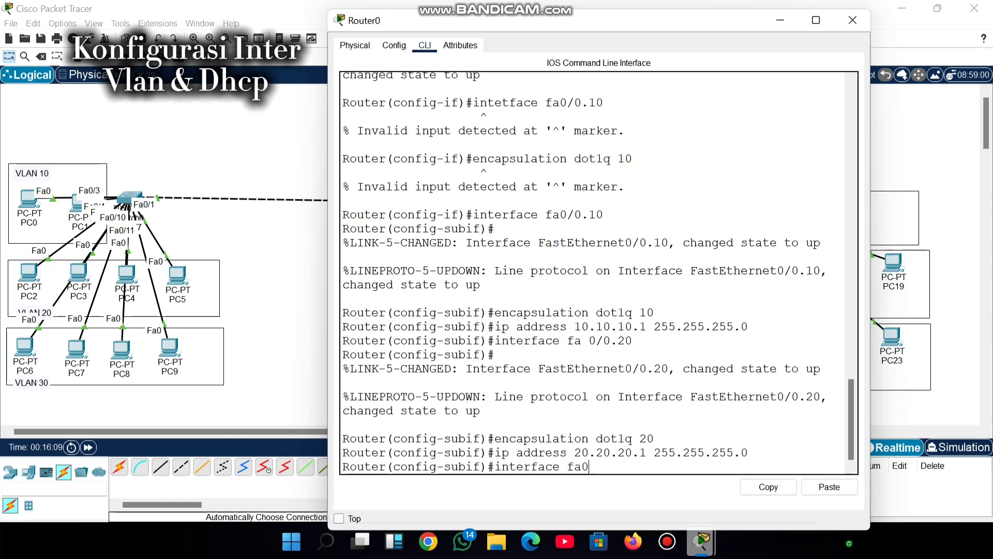
pyautogui.write('/0.30')
pyautogui.press('Return')
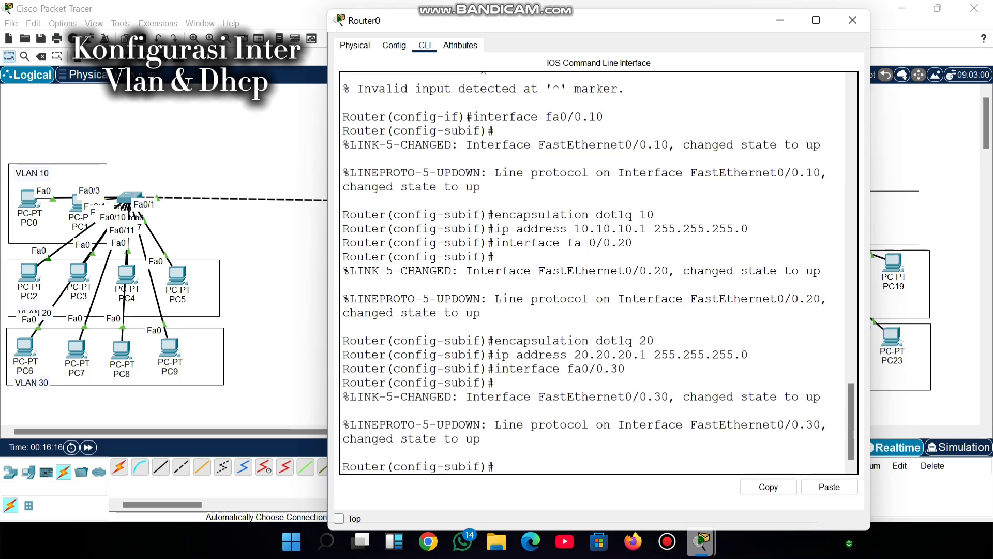
pyautogui.write('encapsulat')
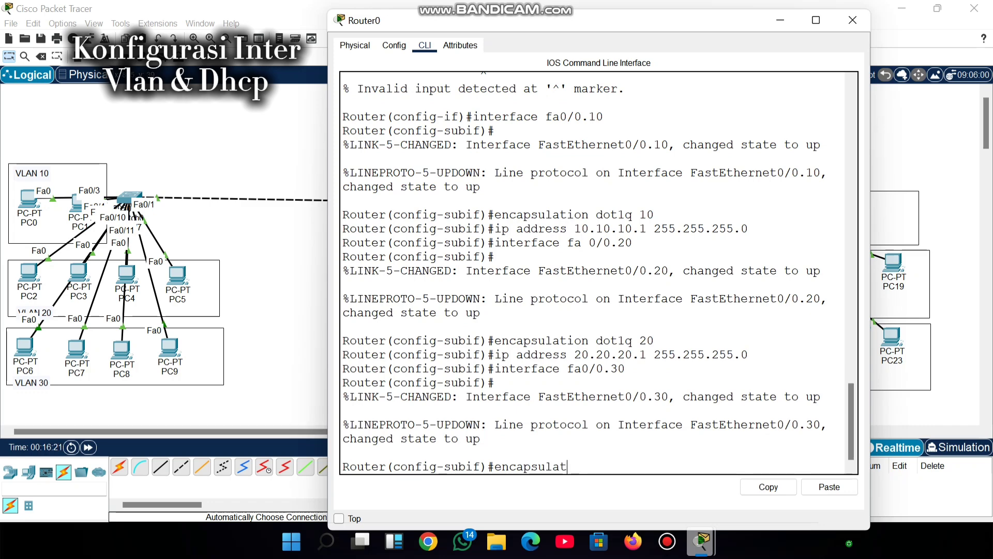
pyautogui.write('ion')
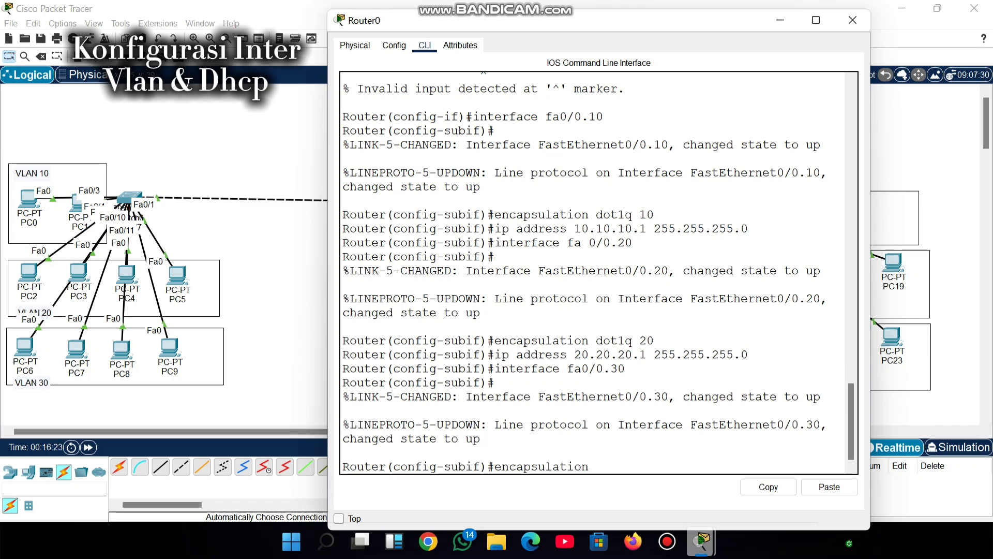
pyautogui.write(' dot1q 30')
pyautogui.press('Return')
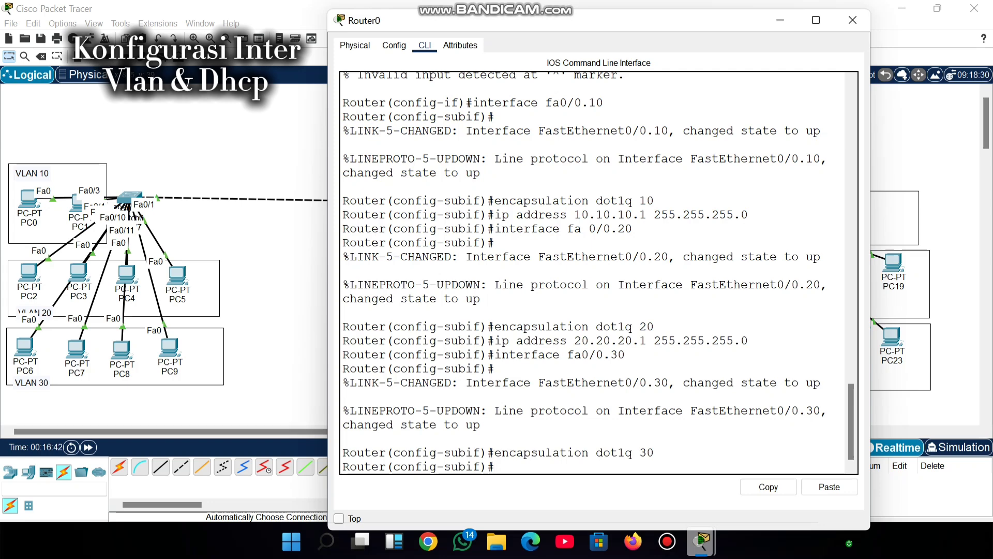
# Assign IP address 30.30.30.1 with mask 255.255.255.0 to subinterface fa0/0.30.
pyautogui.write('ip addresss')
pyautogui.press('BackSpace')
pyautogui.write('30.30.30')
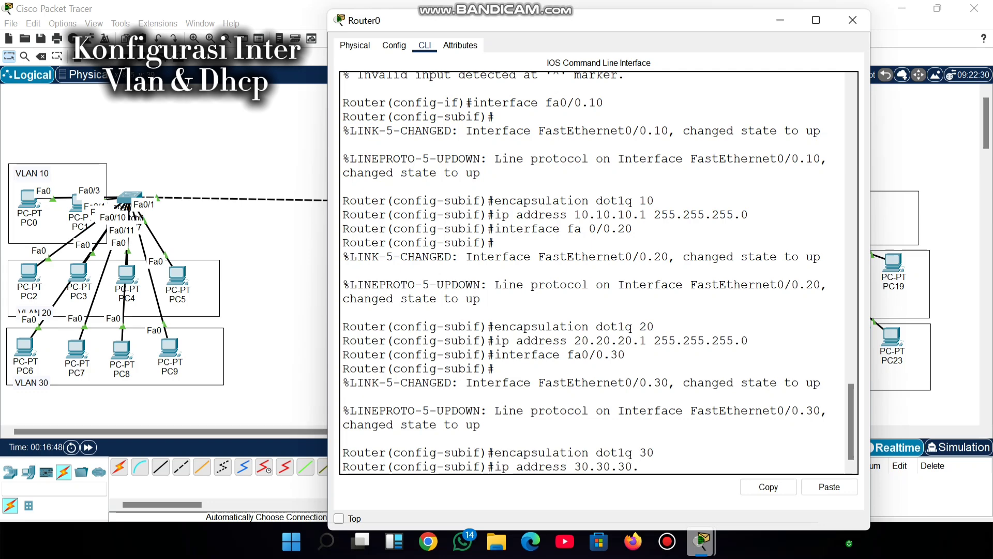
pyautogui.write('.1 2555')
pyautogui.press('BackSpace')
pyautogui.write('.255.255.0')
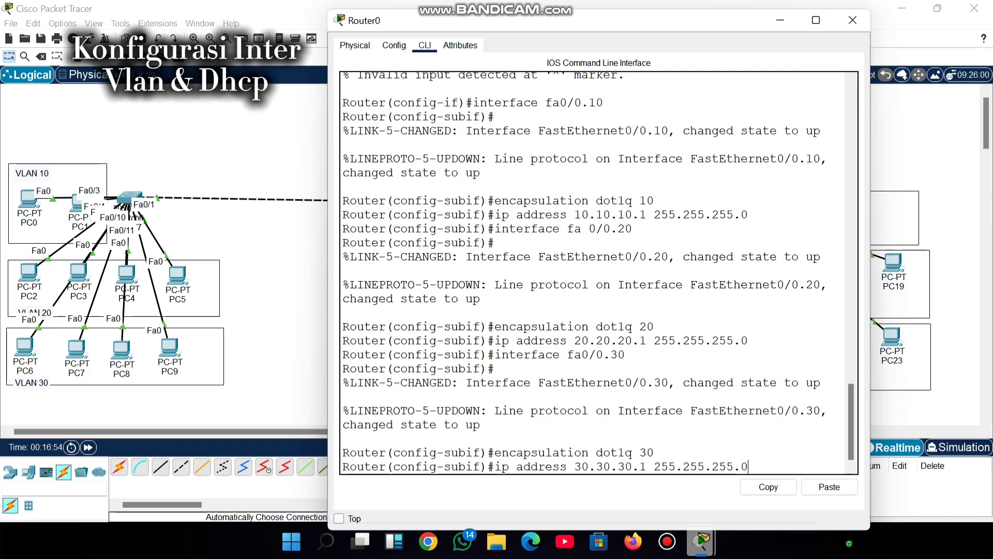
pyautogui.press('Return')
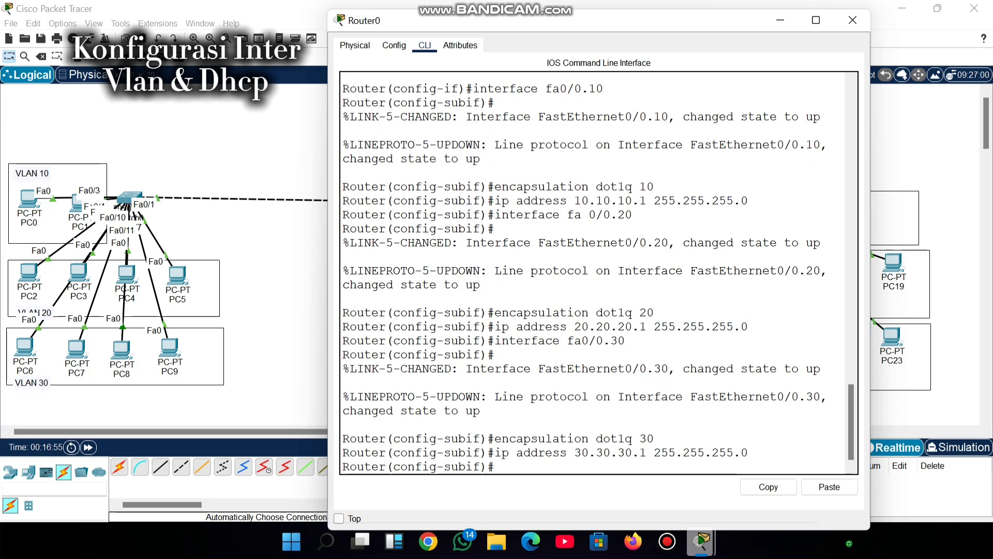
# Try to open the VLAN 40 interface on Router0 as fa0/0/40.
pyautogui.write('interface fa0/')
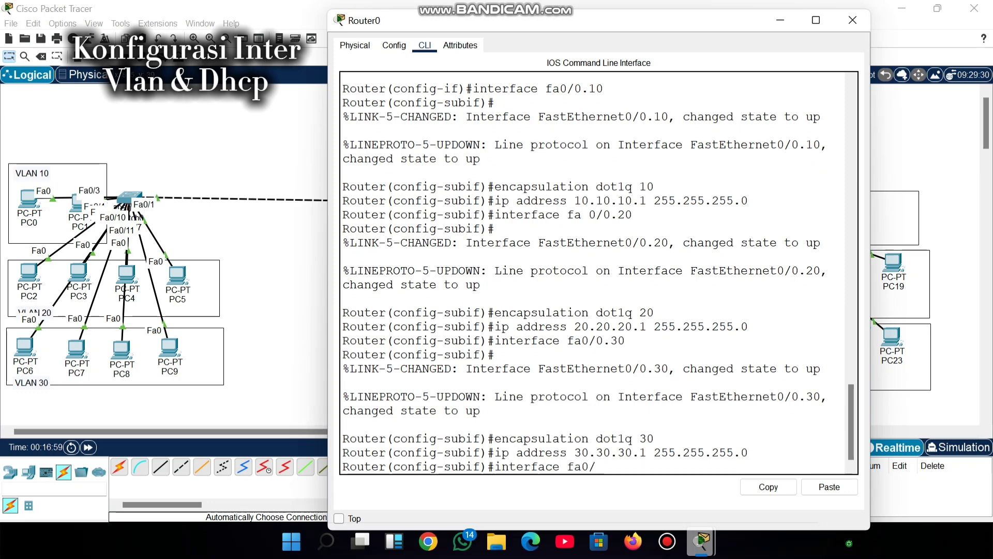
pyautogui.write('0/')
pyautogui.write('40')
pyautogui.press('Return')
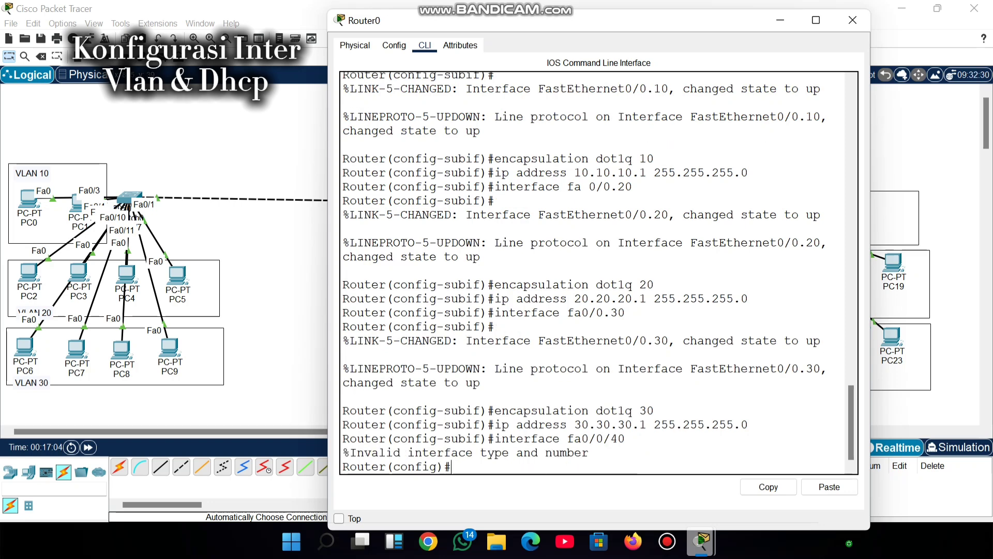
# Create subinterface fa0/0.40 with encapsulation dot1q 40 and IP address 40.40.40.1 255.255.255.0.
pyautogui.press('Up')
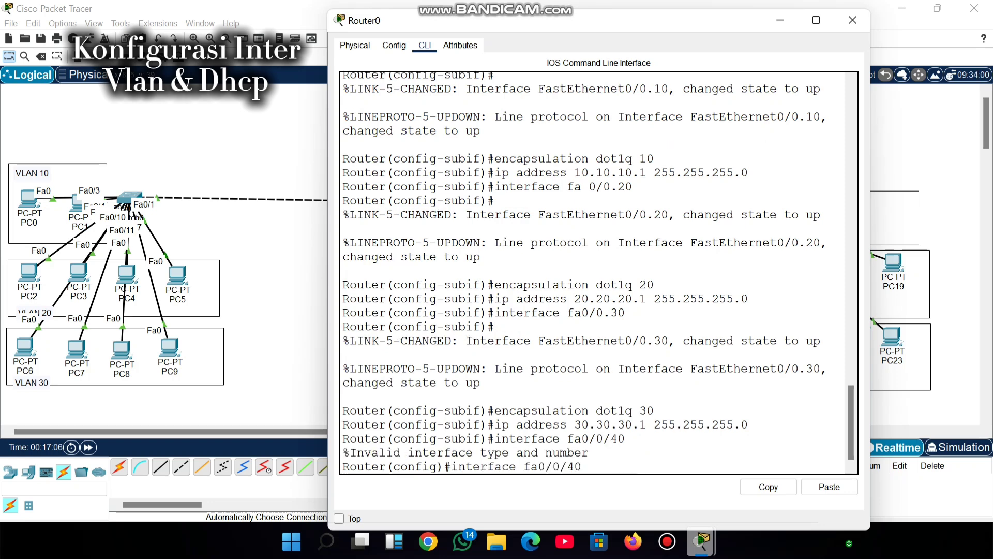
pyautogui.press('BackSpace')
pyautogui.write('.')
pyautogui.press('Return')
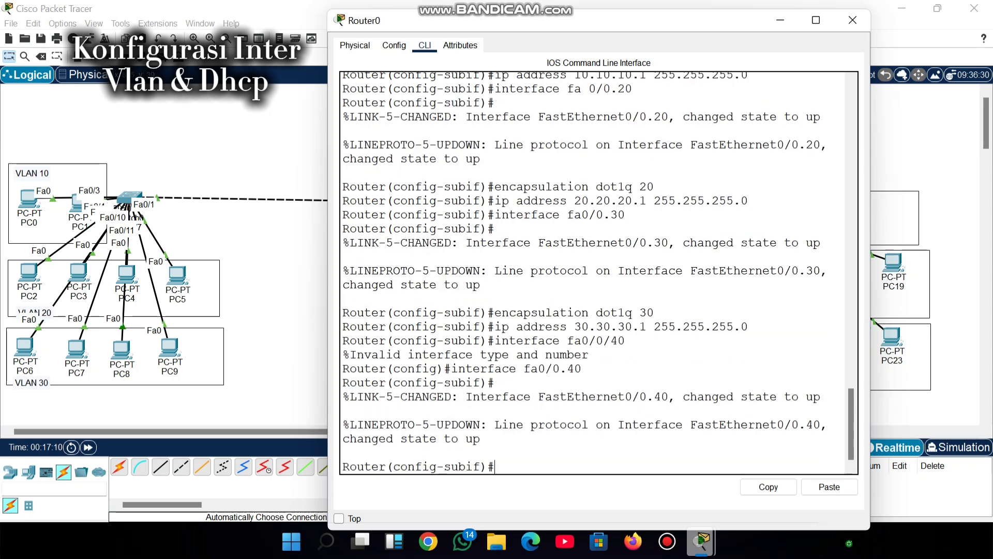
pyautogui.write('encapsulation dot')
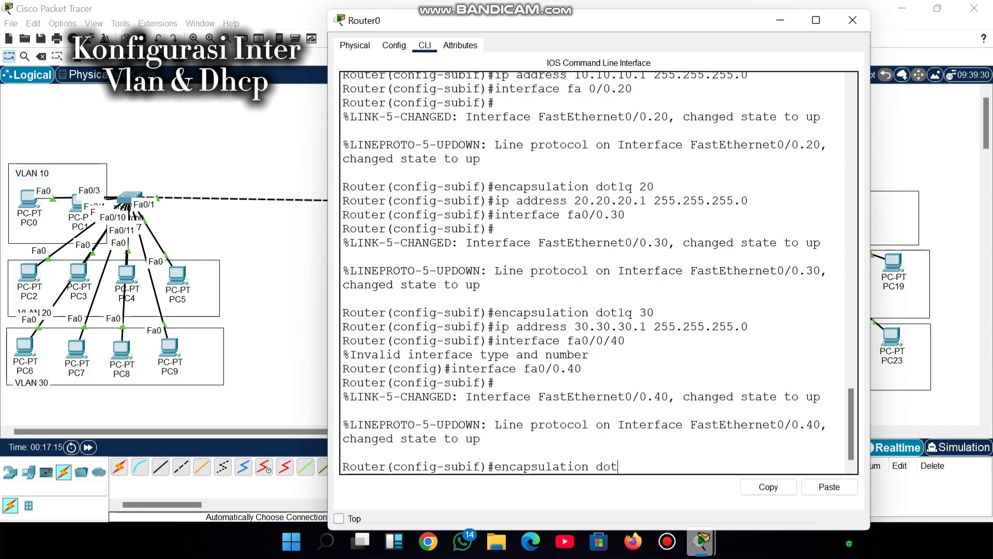
pyautogui.write('1q 40')
pyautogui.press('Return')
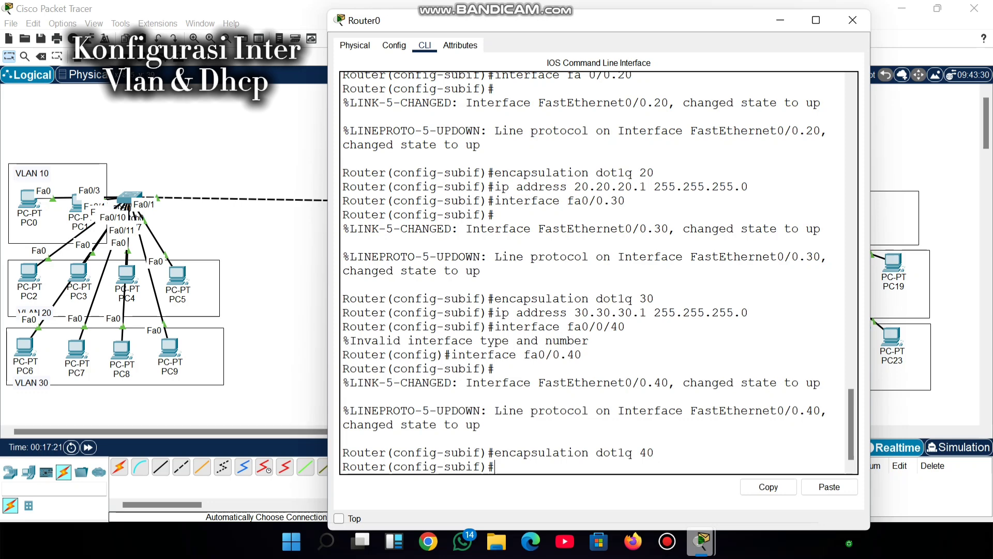
pyautogui.write('ip address 40.40.40.')
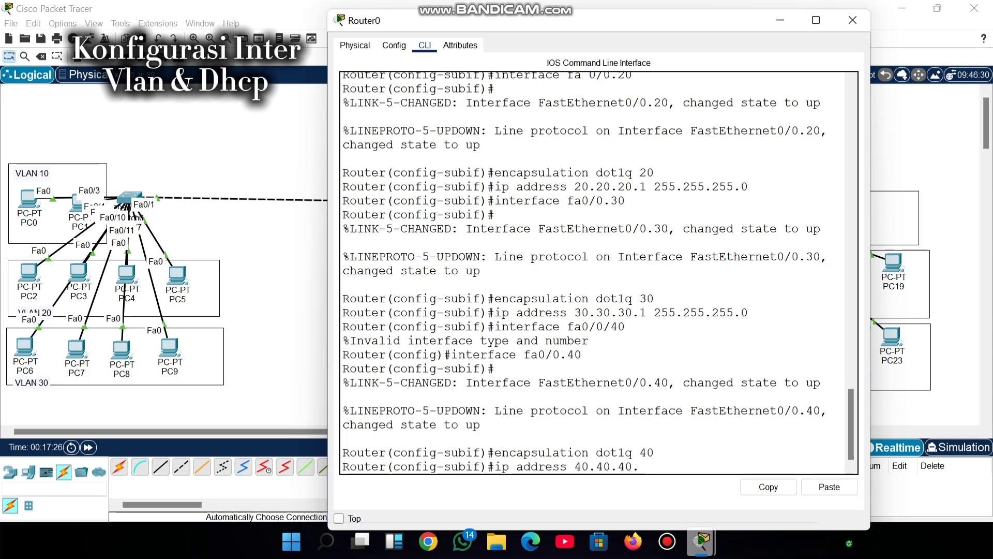
pyautogui.write('1 255.255.255.0')
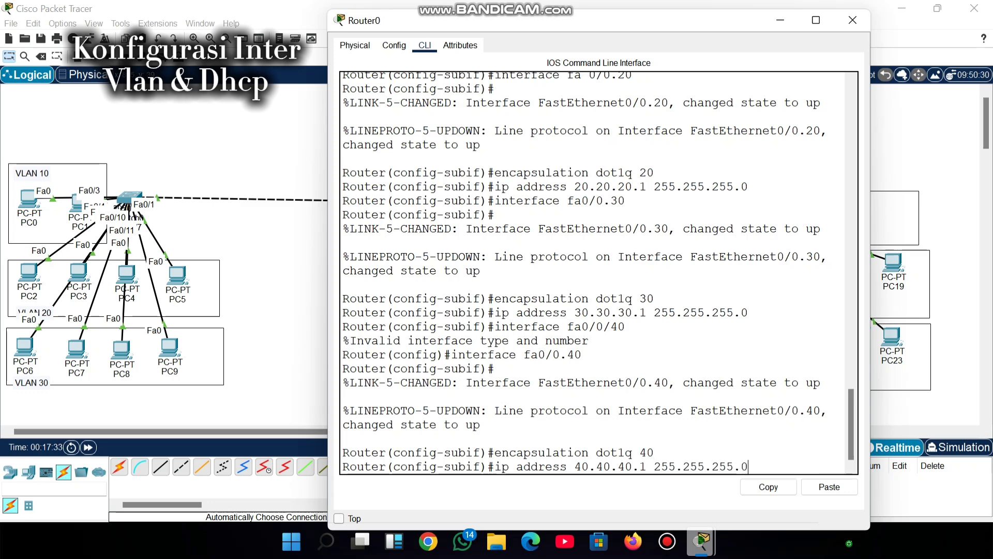
pyautogui.press('Return')
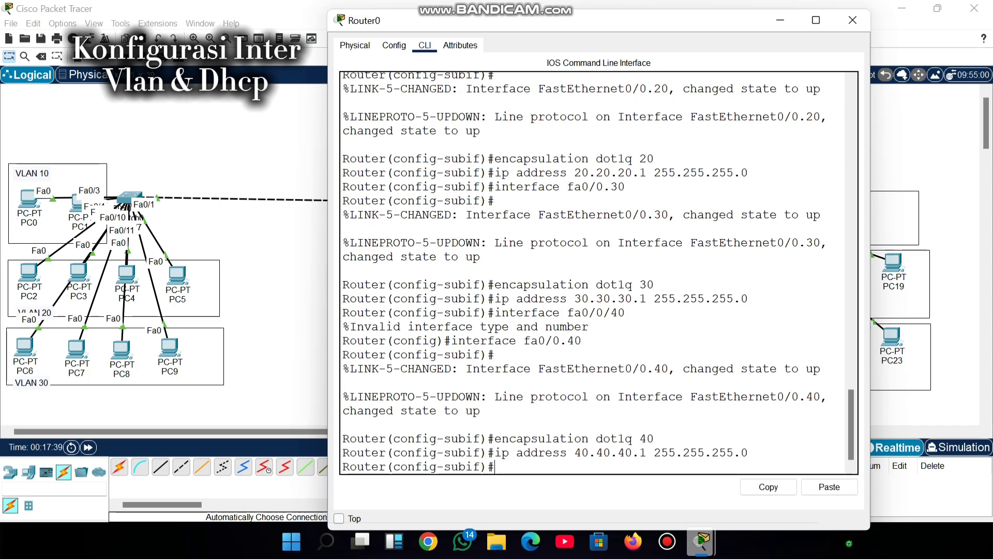
# Create subinterface fa0/0.50 on Router0 and set its encapsulation to dot1q 50.
pyautogui.write('interface fa0')
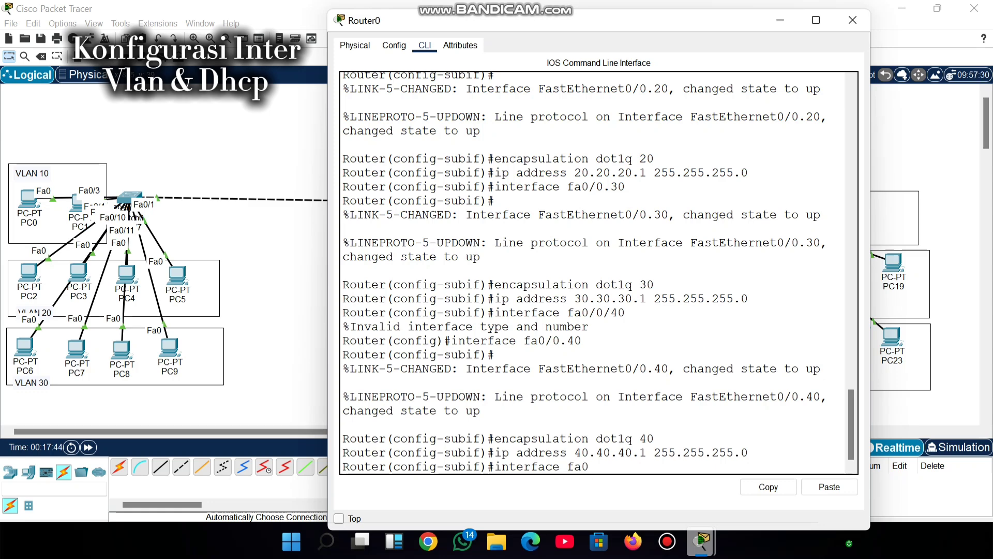
pyautogui.write('/0.50')
pyautogui.press('Return')
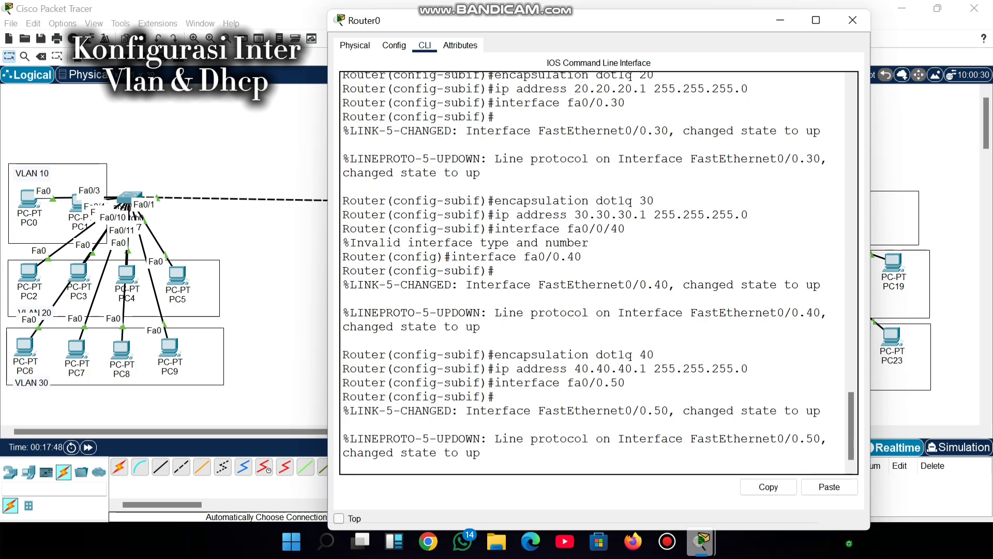
pyautogui.write('encap')
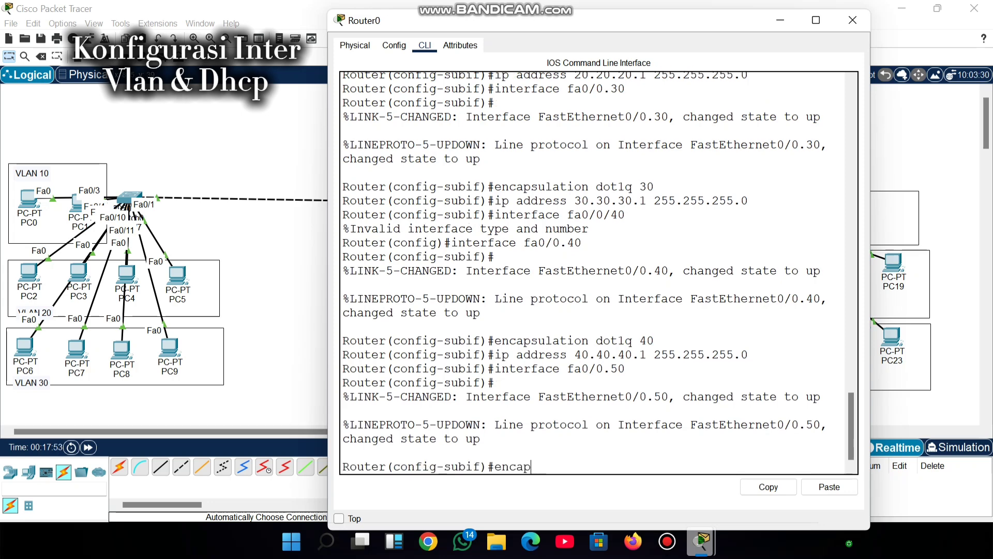
pyautogui.write('sulation')
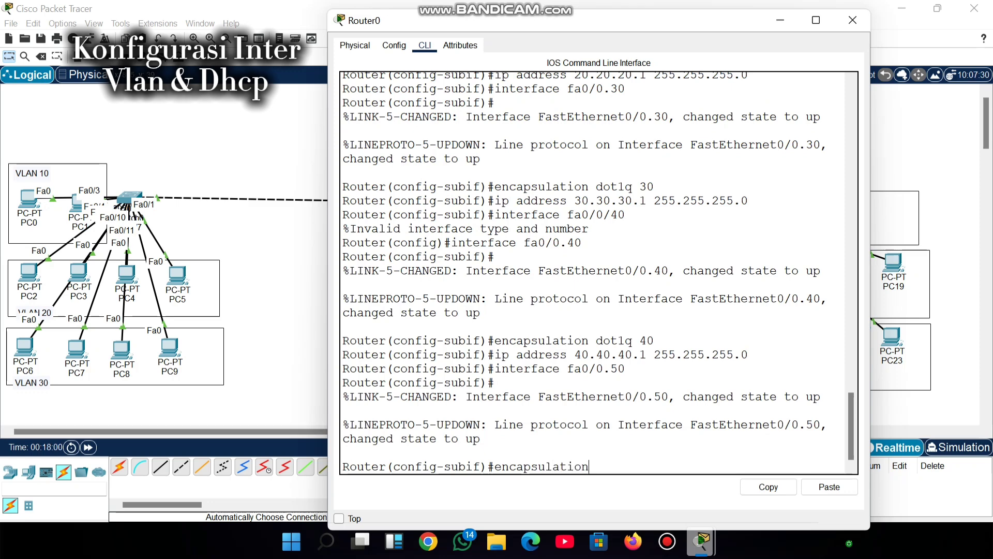
pyautogui.write(' dot1q 50')
pyautogui.press('Return')
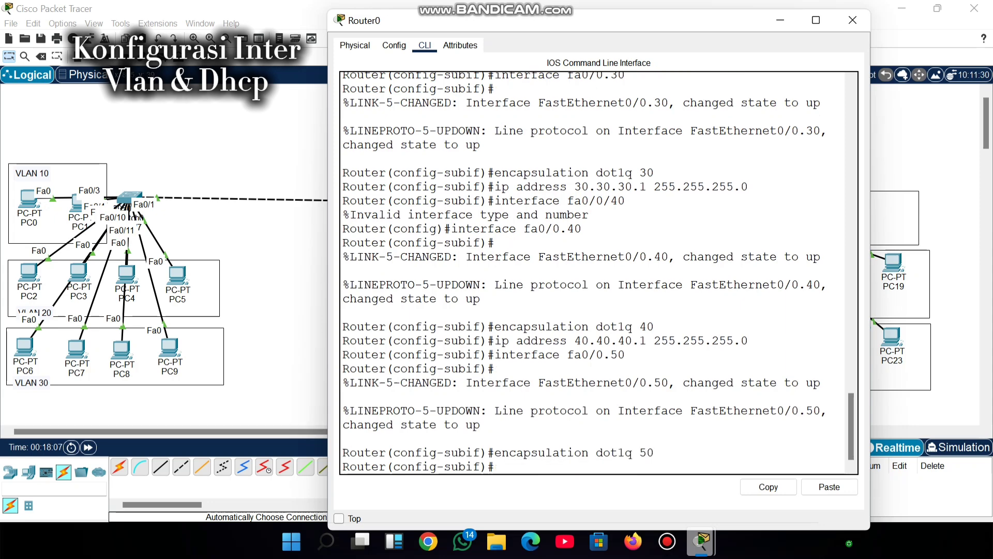
# Assign IP address 50.50.50.1 with mask 255.255.255.0 to subinterface fa0/0.50 and exit to global configuration mode.
pyautogui.write('ip addrss')
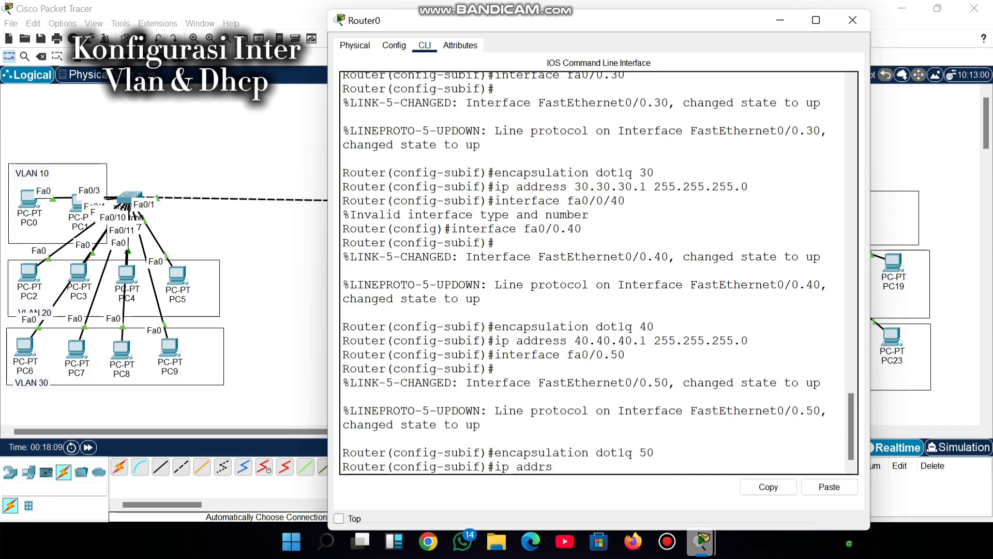
pyautogui.press('BackSpace')
pyautogui.press('BackSpace')
pyautogui.write('ess 50.50.50.1 255.255.')
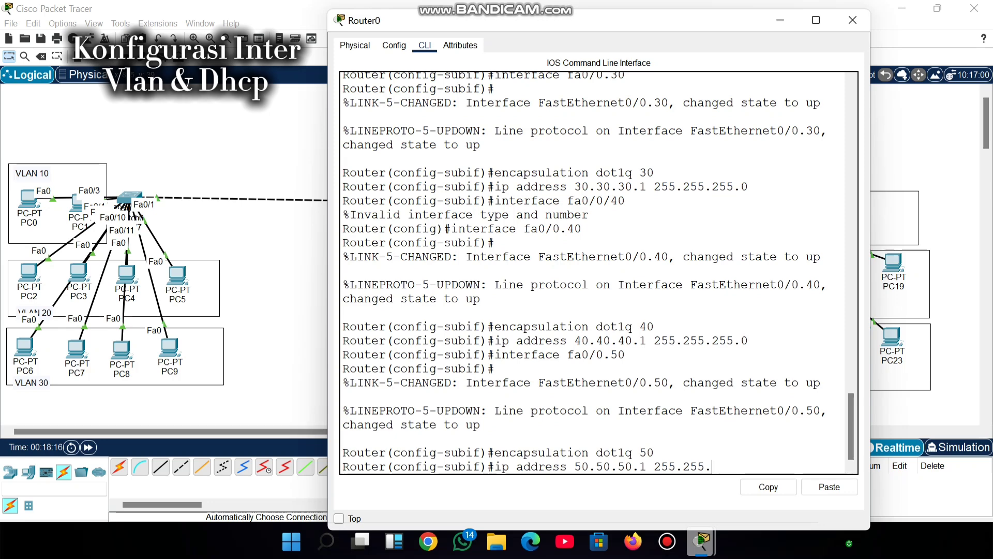
pyautogui.write('255.255')
pyautogui.press('BackSpace')
pyautogui.press('BackSpace')
pyautogui.press('BackSpace')
pyautogui.write('0')
pyautogui.press('Return')
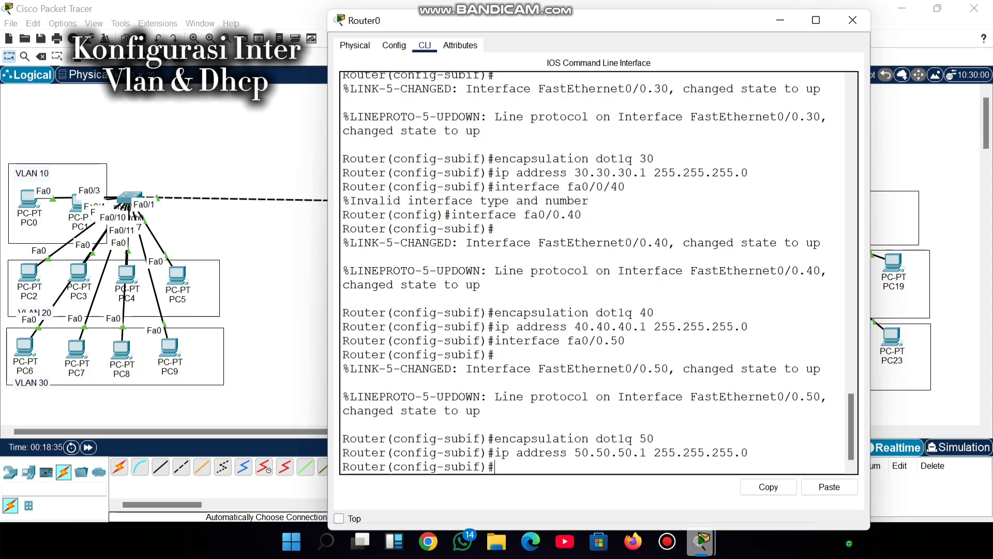
pyautogui.write('exit')
pyautogui.press('Return')
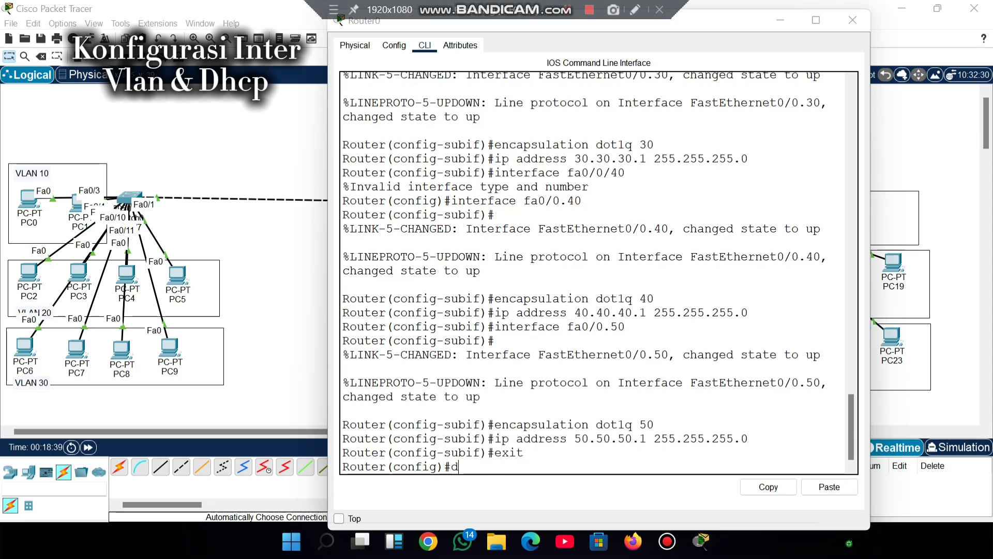
# Try to display Router0's interface summary with do show interface brief.
pyautogui.write('d')
pyautogui.hotkey('alt', 'Tab')
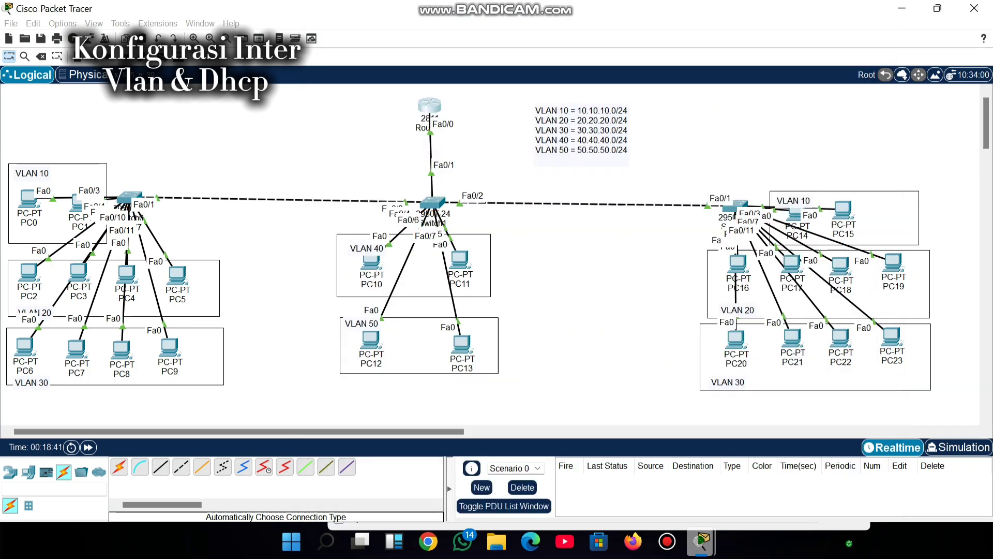
pyautogui.hotkey('alt', 'Tab')
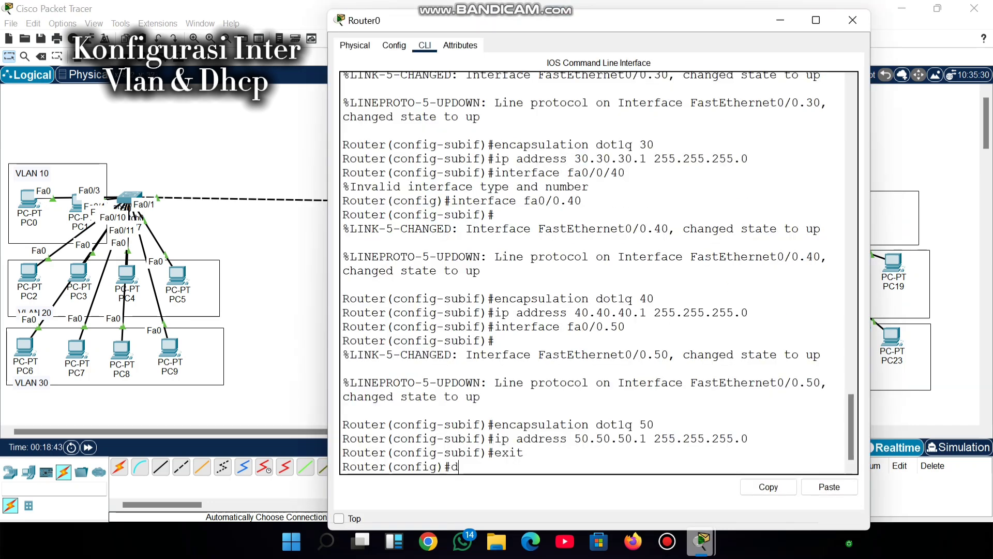
pyautogui.write('o show interface brief')
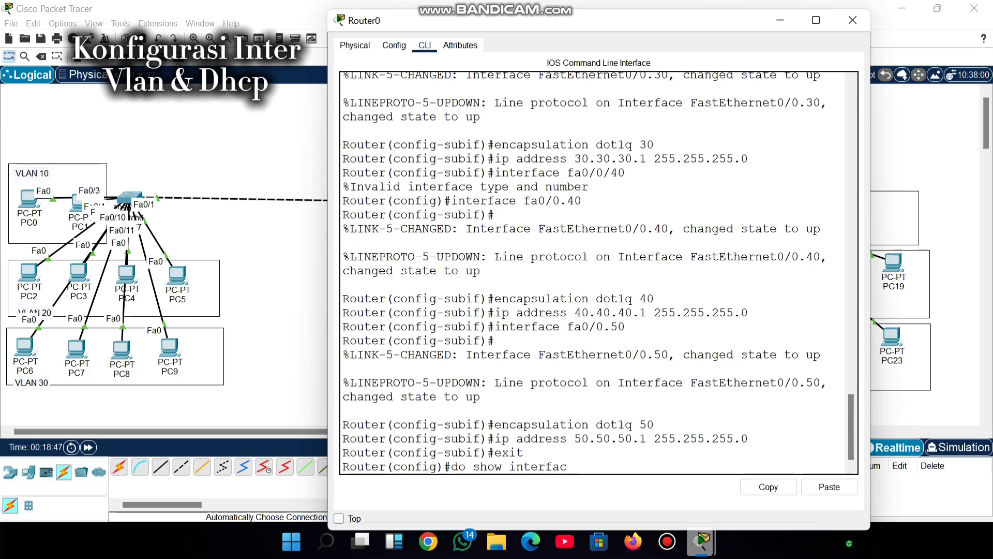
pyautogui.press('Return')
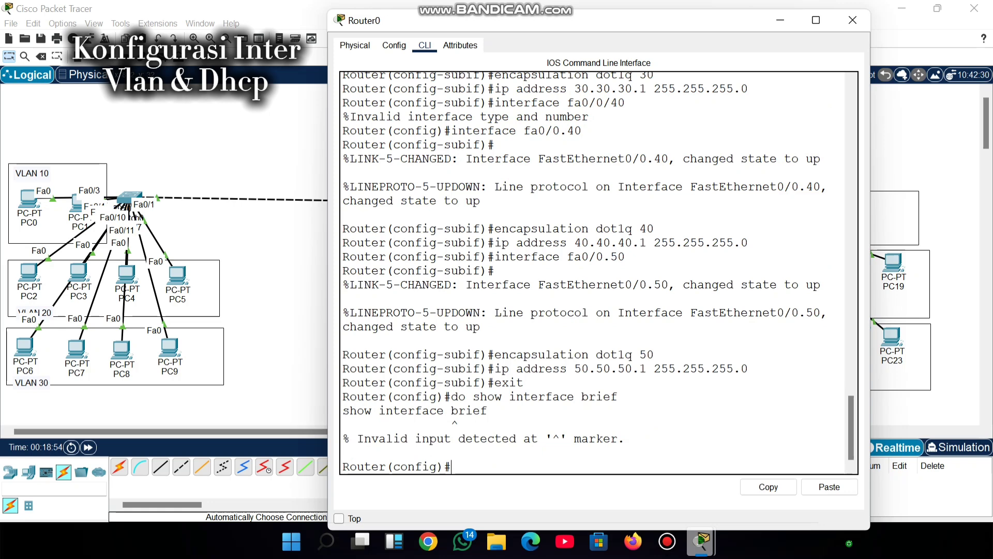
# Display the IP addresses and status of Router0's interfaces with do show ip interface brief.
pyautogui.press('Up')
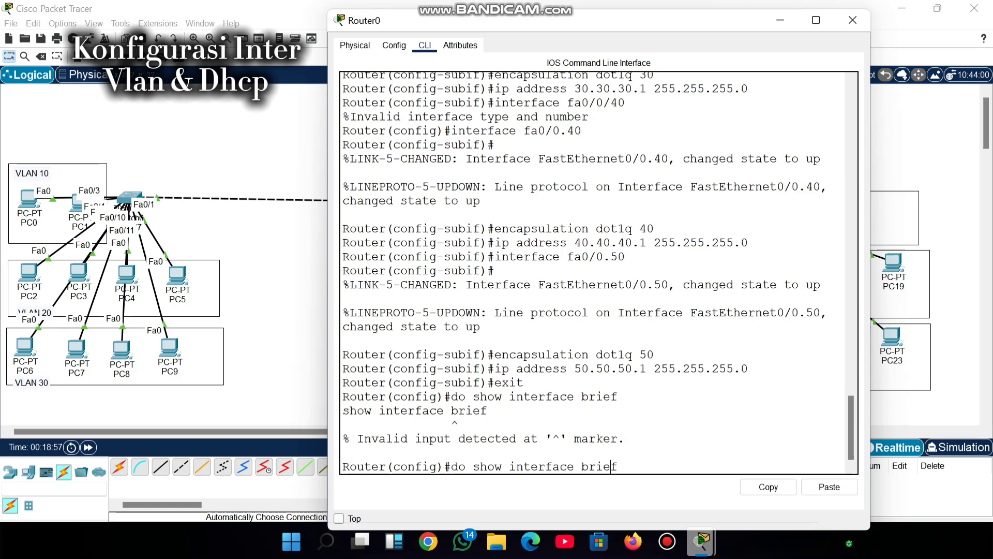
pyautogui.press('Left')
pyautogui.press('Left')
pyautogui.press('Left')
pyautogui.press('Left')
pyautogui.press('Left')
pyautogui.press('Left')
pyautogui.press('Left')
pyautogui.press('Left')
pyautogui.press('Left')
pyautogui.press('Left')
pyautogui.press('Left')
pyautogui.press('Left')
pyautogui.press('Left')
pyautogui.press('Left')
pyautogui.press('Left')
pyautogui.press('Left')
pyautogui.write('ip')
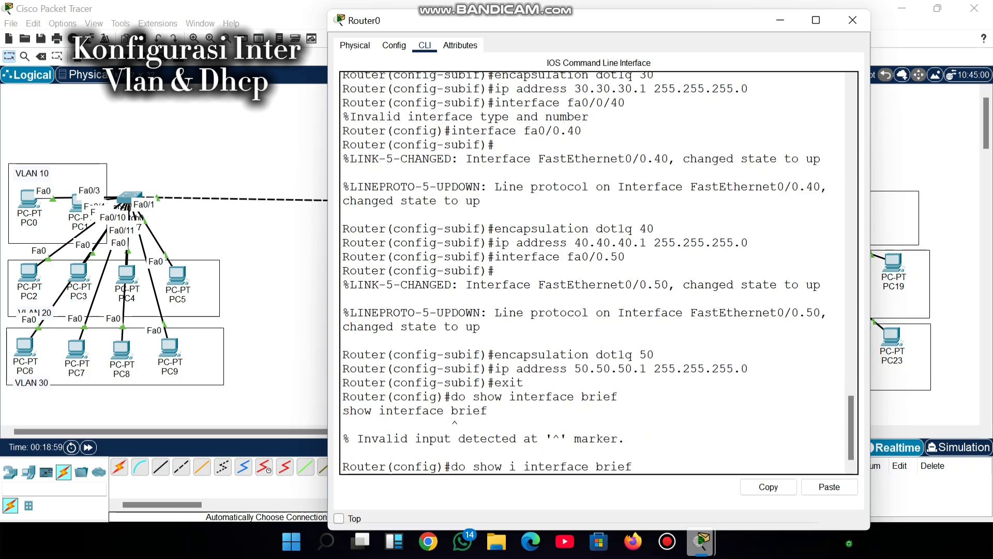
pyautogui.press('Return')
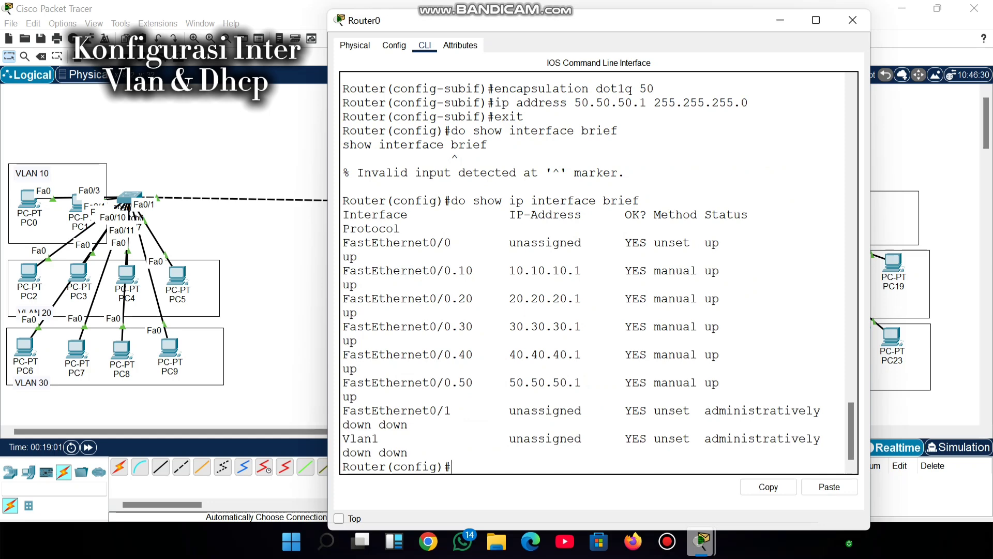
# Create a DHCP pool named VLAN10 on Router0.
pyautogui.hotkey('alt', 'Tab')
pyautogui.hotkey('alt', 'Tab')
pyautogui.hotkey('alt', 'Tab')
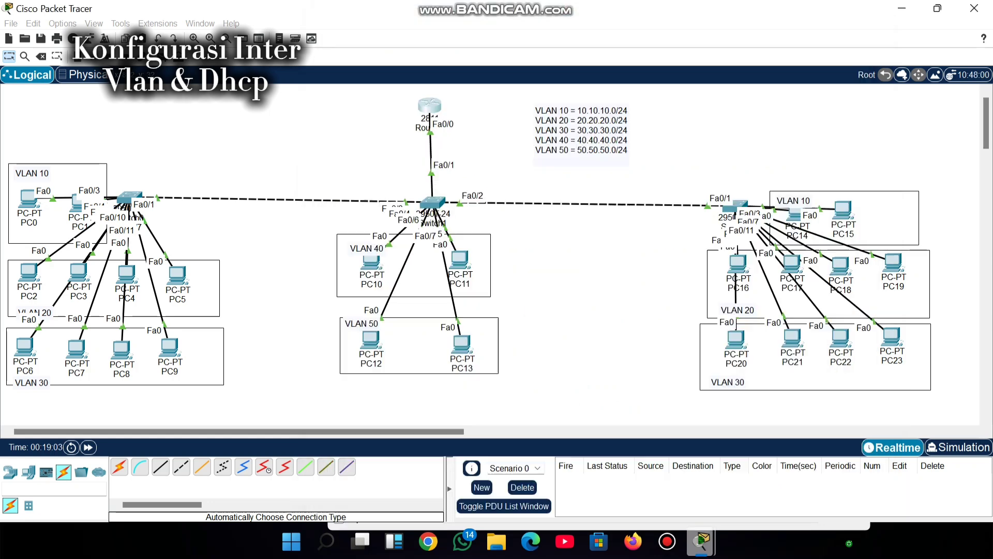
pyautogui.hotkey('alt', 'Tab')
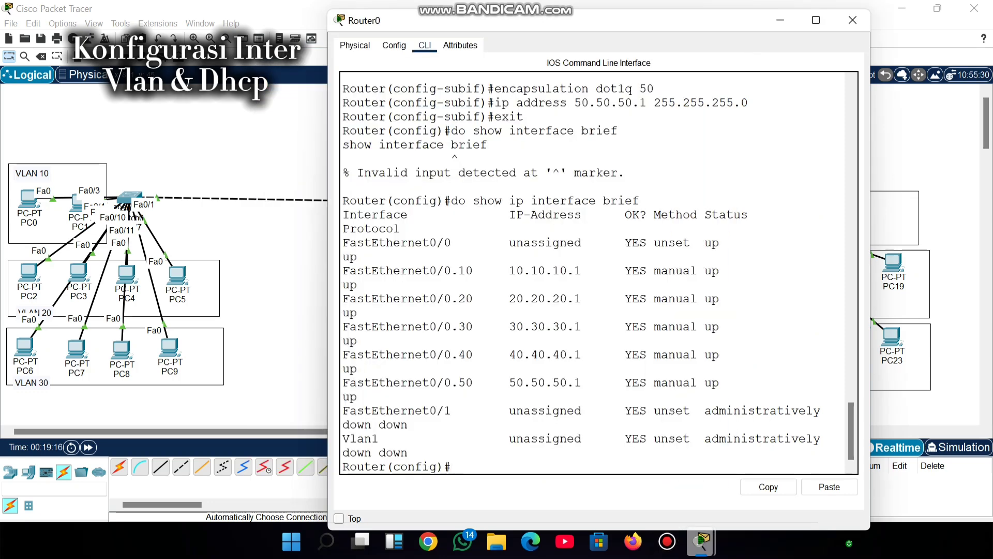
pyautogui.write('ip dhcp pool VLaN')
pyautogui.press('BackSpace')
pyautogui.press('BackSpace')
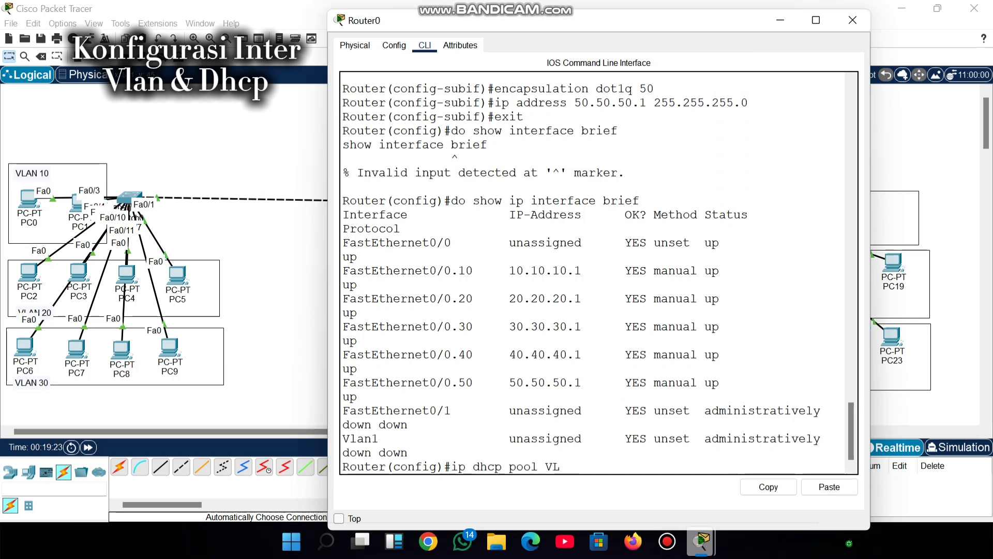
pyautogui.write('AN10')
pyautogui.press('Return')
# Set the VLAN10 pool's network to 10.10.10.0 with mask 255.255.255.0.
pyautogui.write('net')
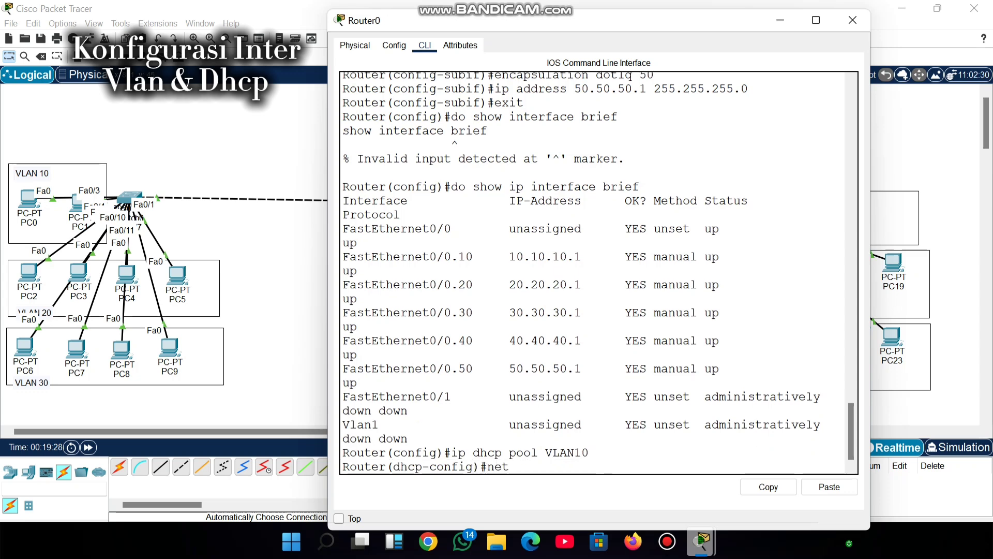
pyautogui.write('work 10.10.10')
pyautogui.press('BackSpace')
pyautogui.press('BackSpace')
pyautogui.press('BackSpace')
pyautogui.press('BackSpace')
pyautogui.write('.10.10.0 255.2')
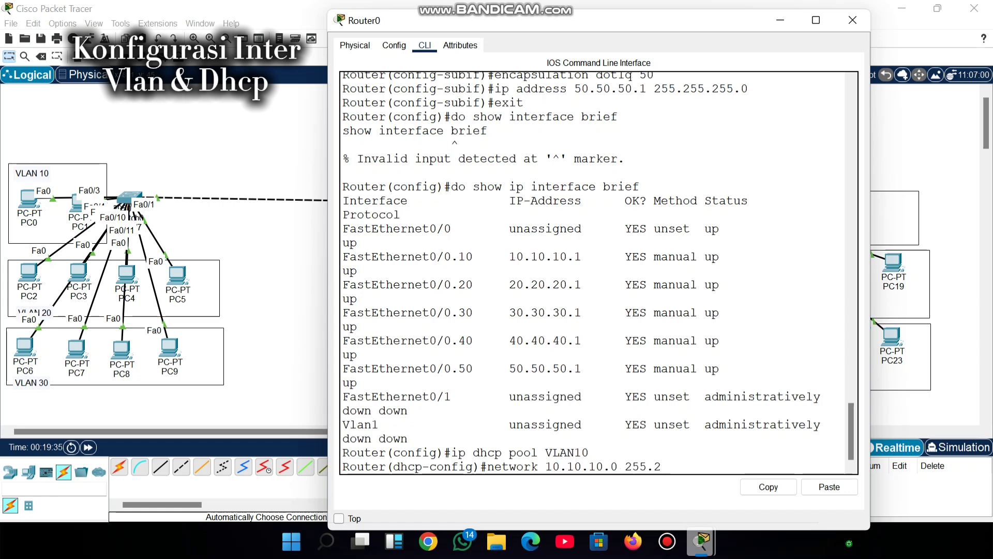
pyautogui.write('55.255.0')
pyautogui.press('Return')
# Set the VLAN10 pool's default router to 10.10.10.1 and DNS server to 8.8.8.8, and return to global configuration mode.
pyautogui.write('d')
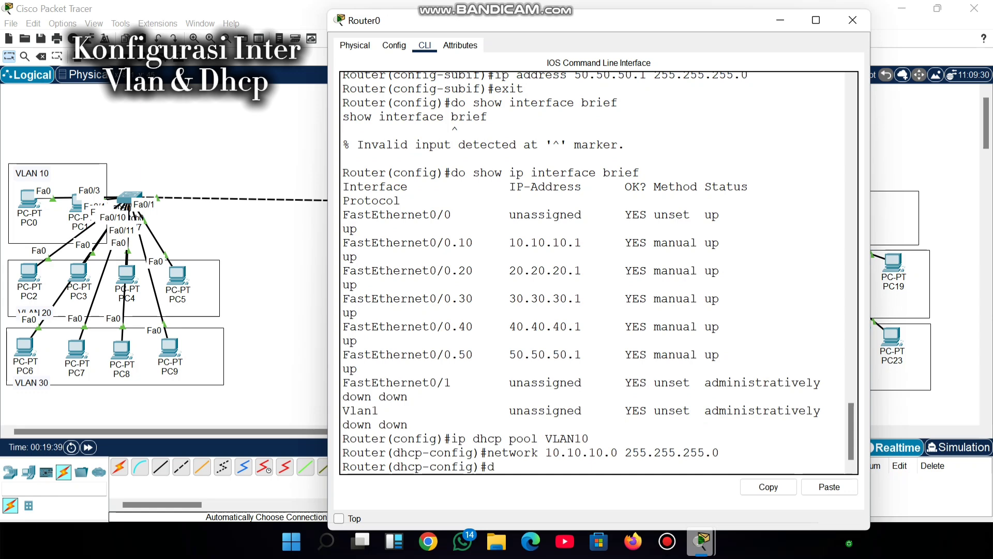
pyautogui.write('efaul')
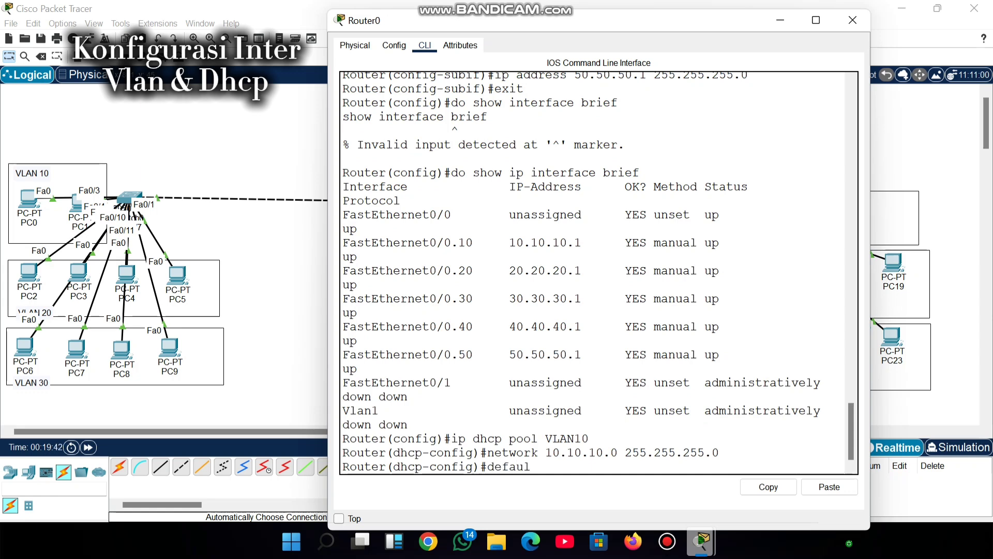
pyautogui.write('t-router')
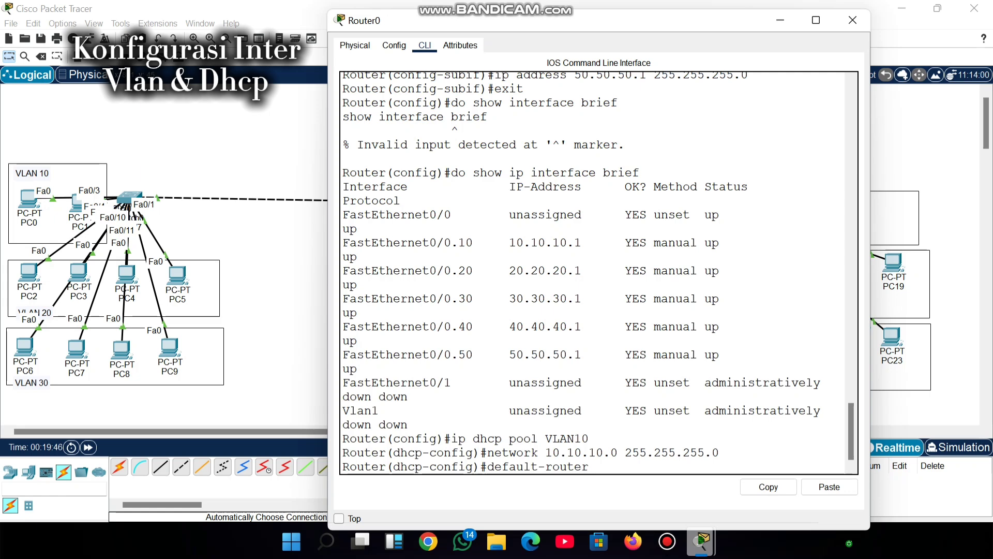
pyautogui.write('10.10.10.1')
pyautogui.press('Return')
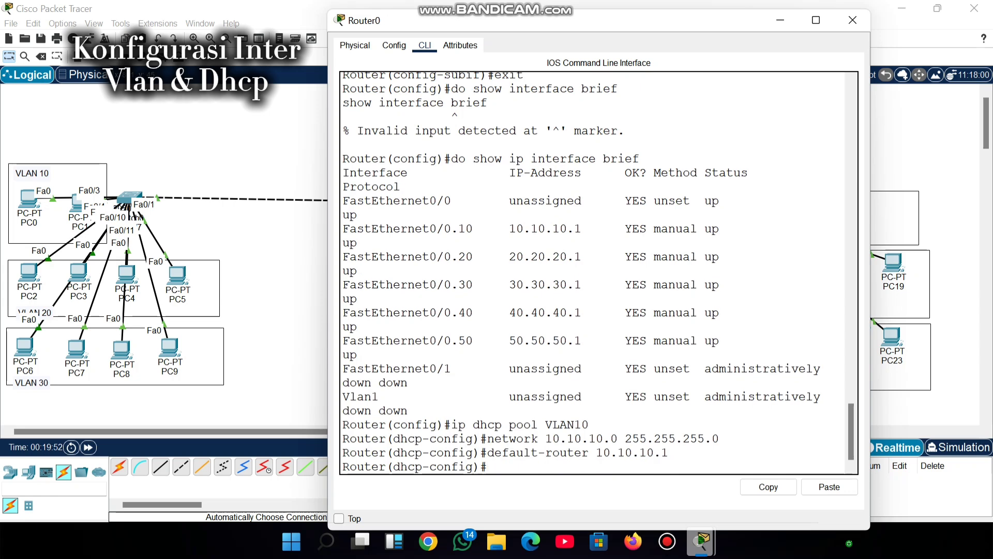
pyautogui.write('dns-server 8.8.8.8')
pyautogui.press('Return')
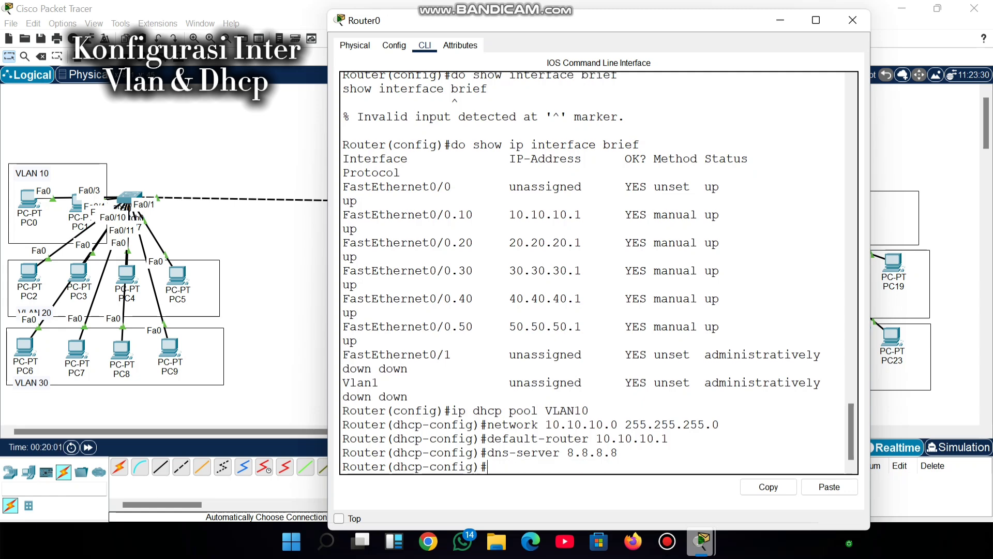
pyautogui.write('ip')
pyautogui.press('BackSpace')
pyautogui.press('BackSpace')
pyautogui.write('exit')
pyautogui.press('Return')
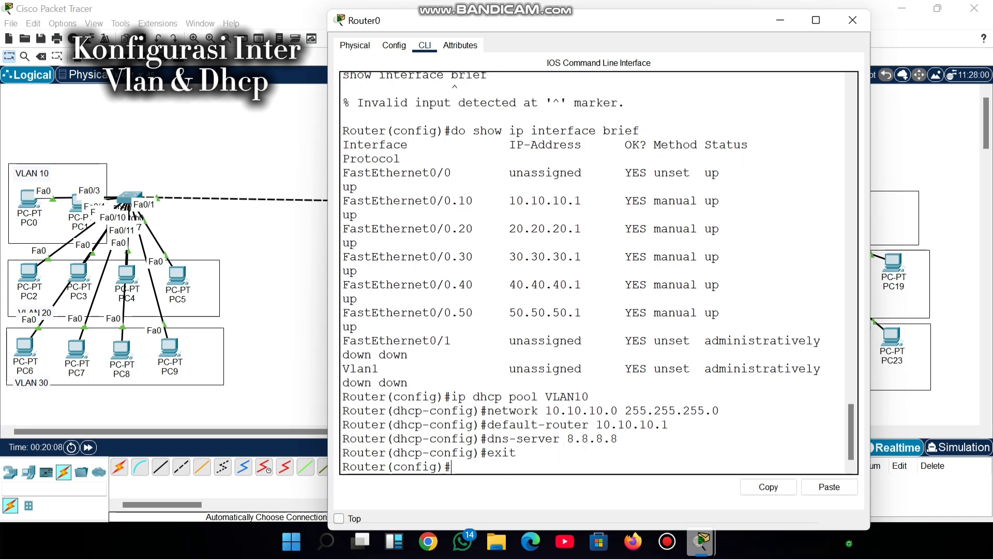
# Create DHCP pool VLAN20 on Router0 with network 20.20.20.0 and mask 255.255.255.0.
pyautogui.write('ip dhcp pool VLAM')
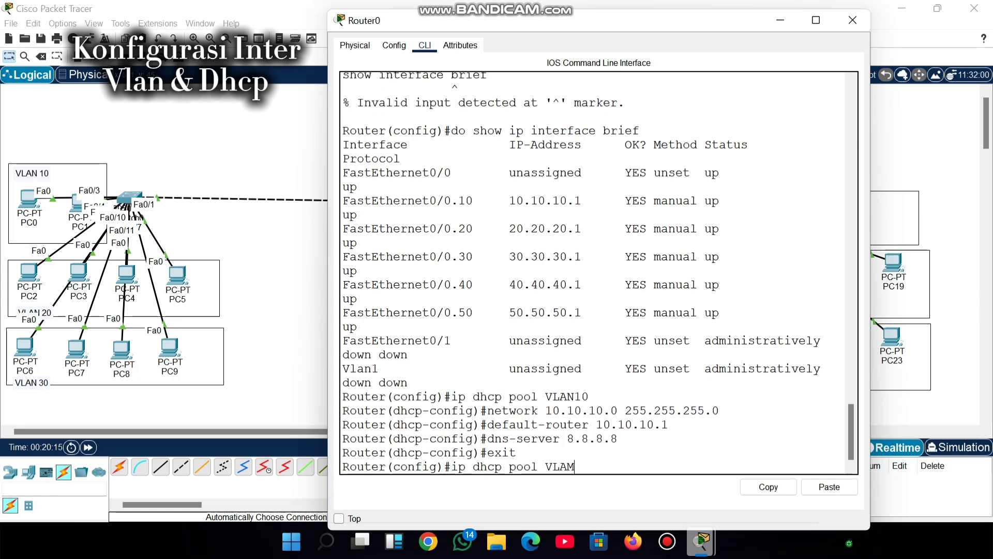
pyautogui.press('BackSpace')
pyautogui.write('N20')
pyautogui.press('Return')
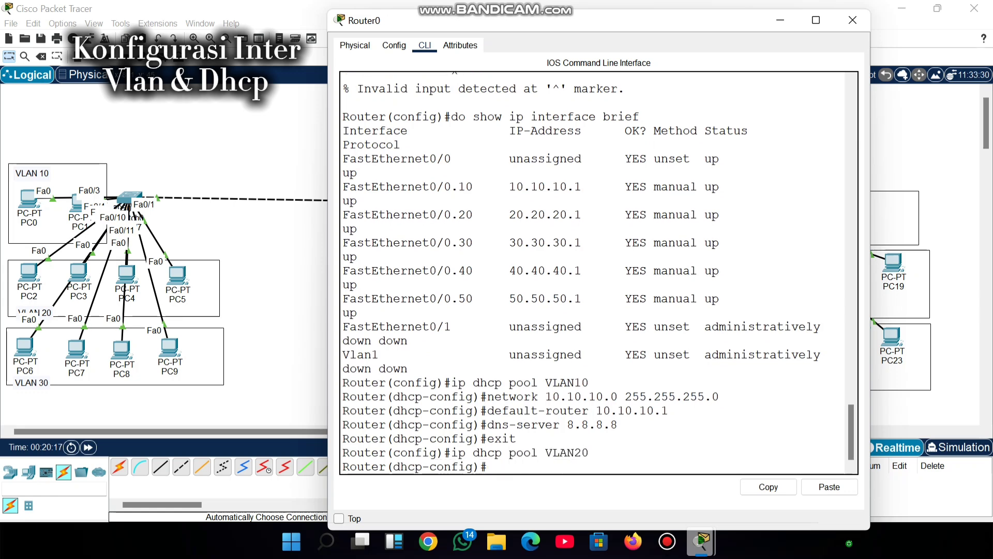
pyautogui.write('network 20.20.20.')
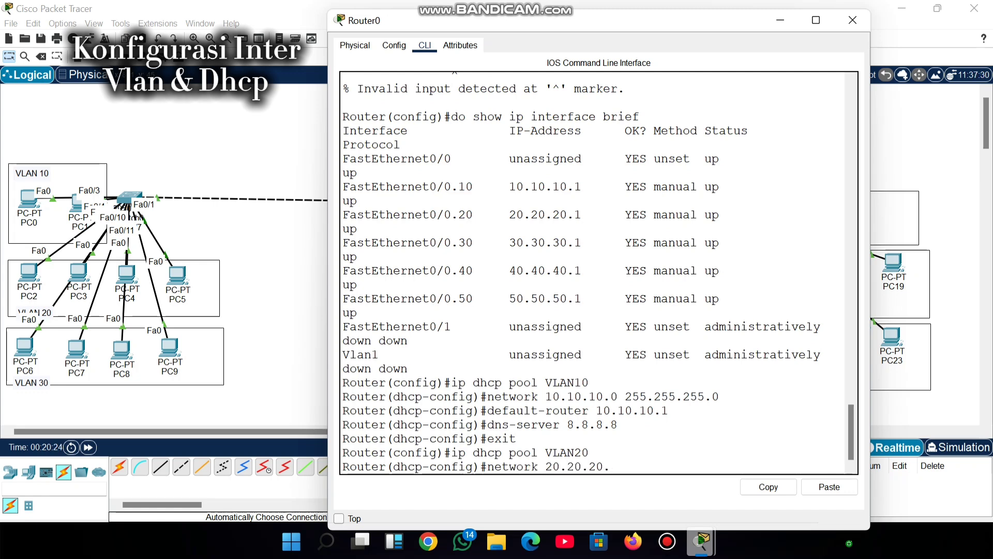
pyautogui.write('0 255.255.255.0')
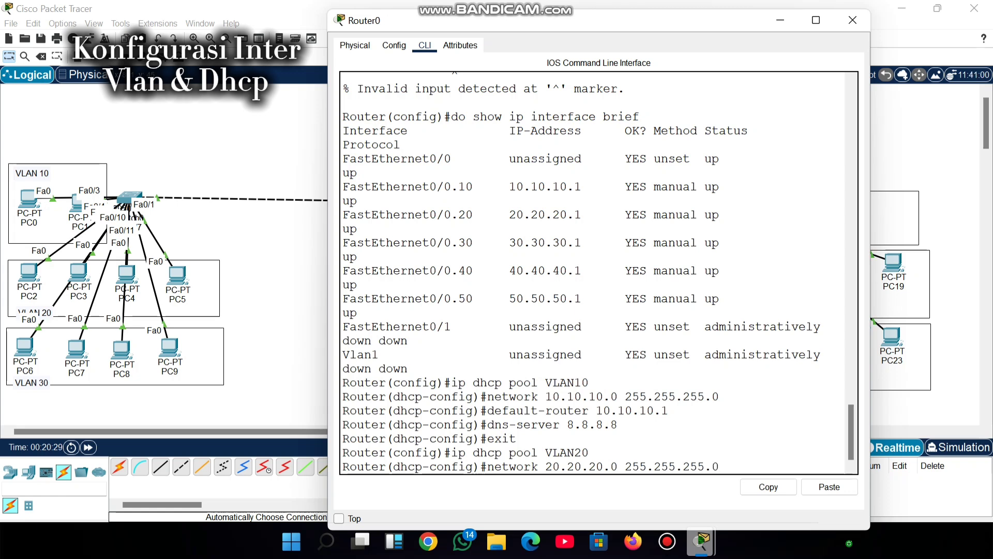
pyautogui.press('Return')
# Set the VLAN20 pool's default router to 20.20.20.1.
pyautogui.write('defau')
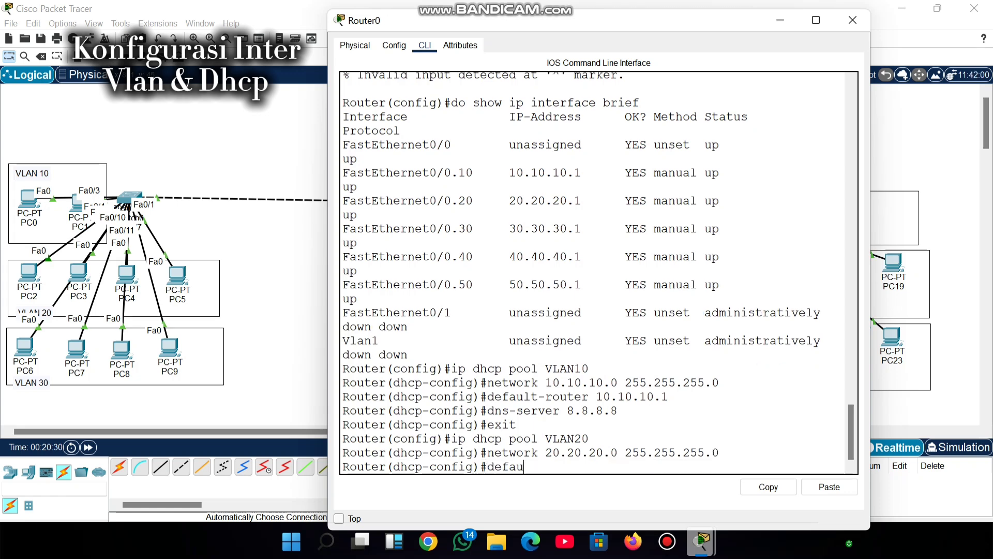
pyautogui.write('lt router')
pyautogui.press('BackSpace')
pyautogui.write('-')
pyautogui.press('Right')
pyautogui.press('Right')
pyautogui.press('Right')
pyautogui.press('Right')
pyautogui.press('Right')
pyautogui.press('Right')
pyautogui.write('20.20.20.1')
pyautogui.press('Return')
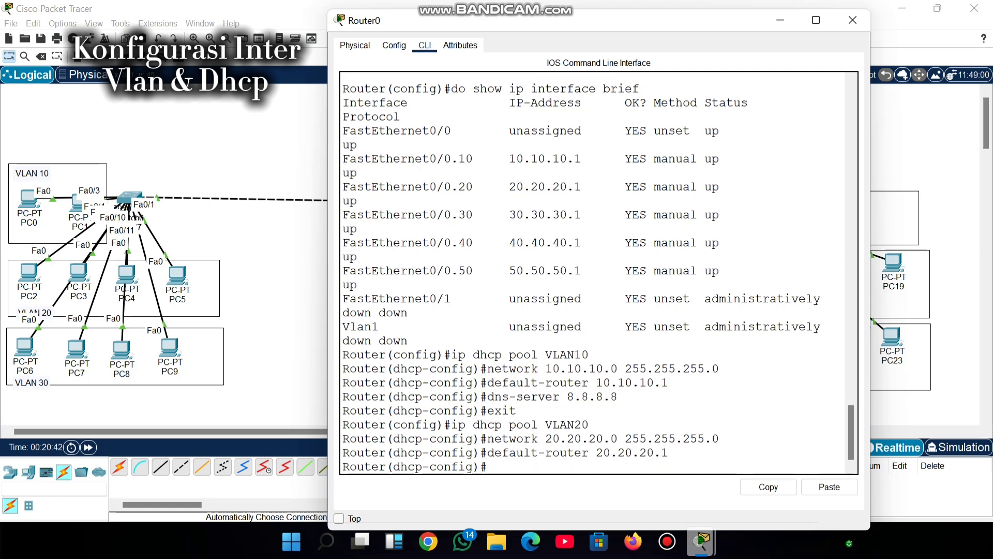
# Set the VLAN20 pool's DNS server to 8.8.8.8 and exit to global configuration mode.
pyautogui.write('dns-server 8')
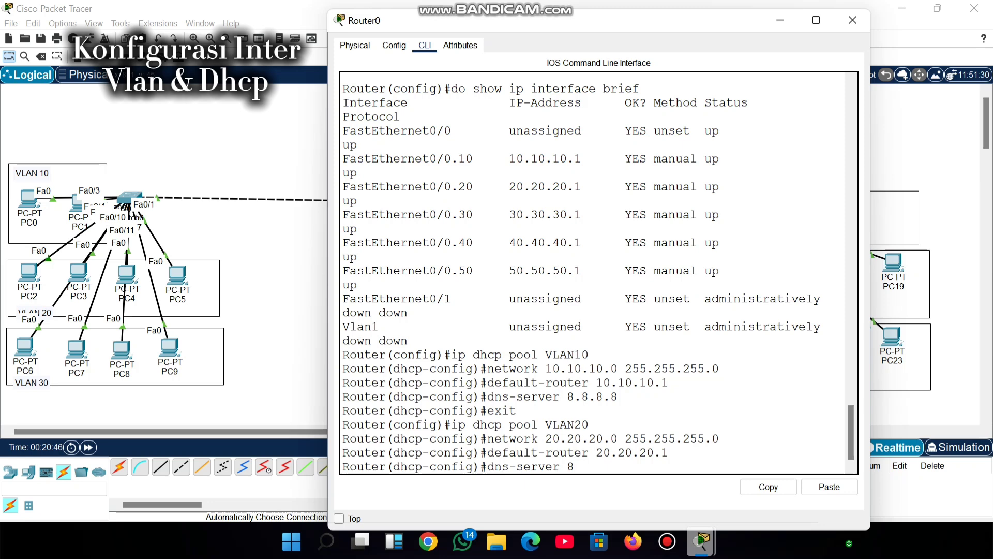
pyautogui.write('.8.8.8')
pyautogui.press('Return')
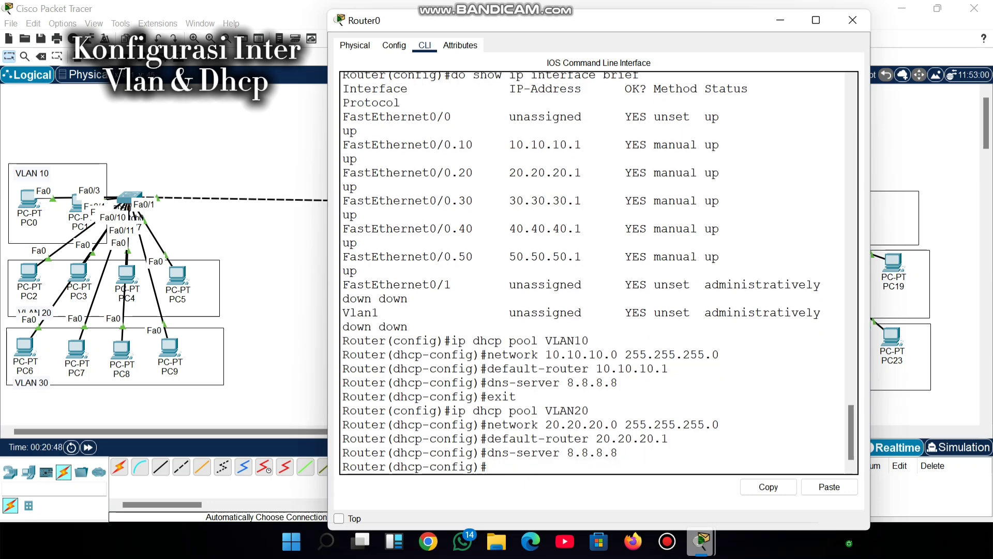
pyautogui.write('exit')
pyautogui.press('Return')
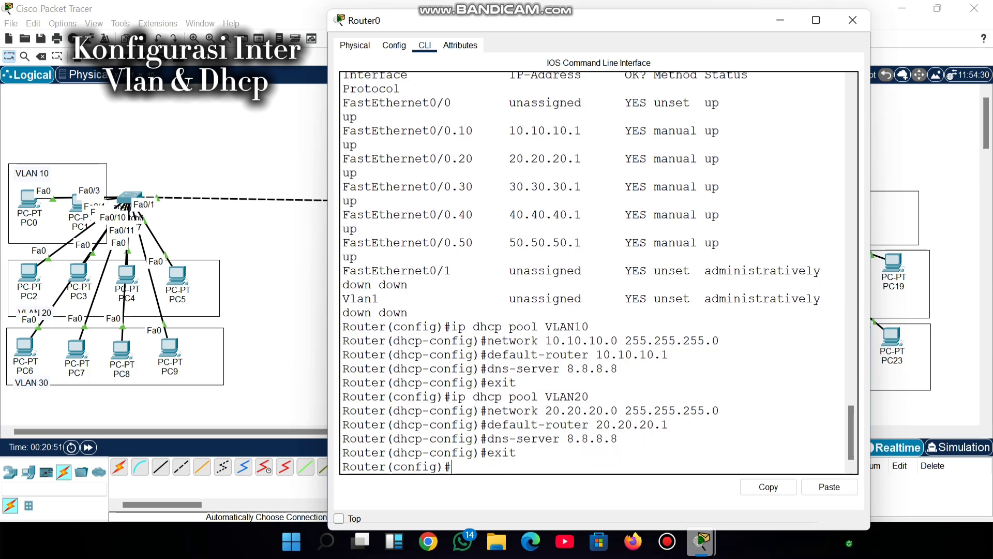
# Create a DHCP pool named VLAN30 on Router0.
pyautogui.click(290, 158)
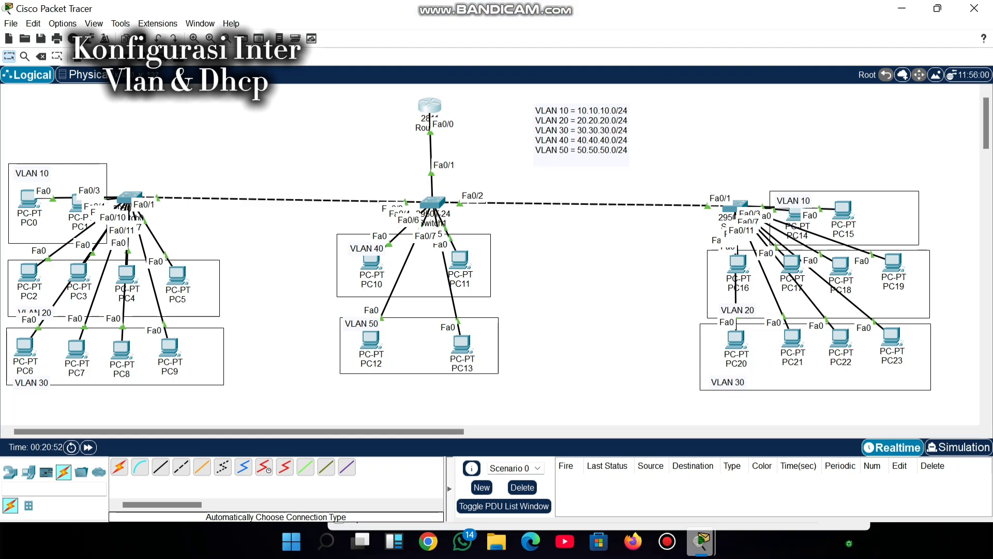
pyautogui.hotkey('alt', 'Tab')
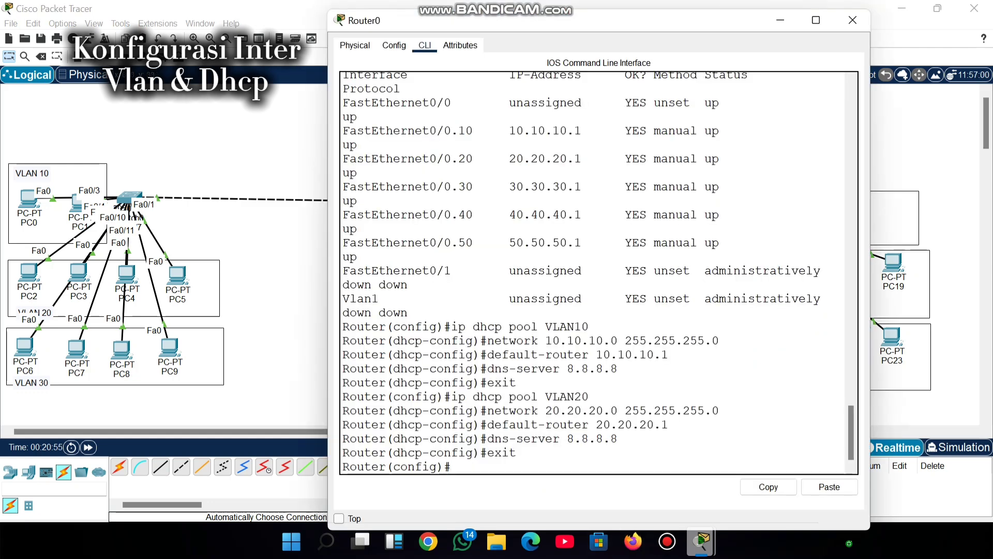
pyautogui.write('ip dhcp poo')
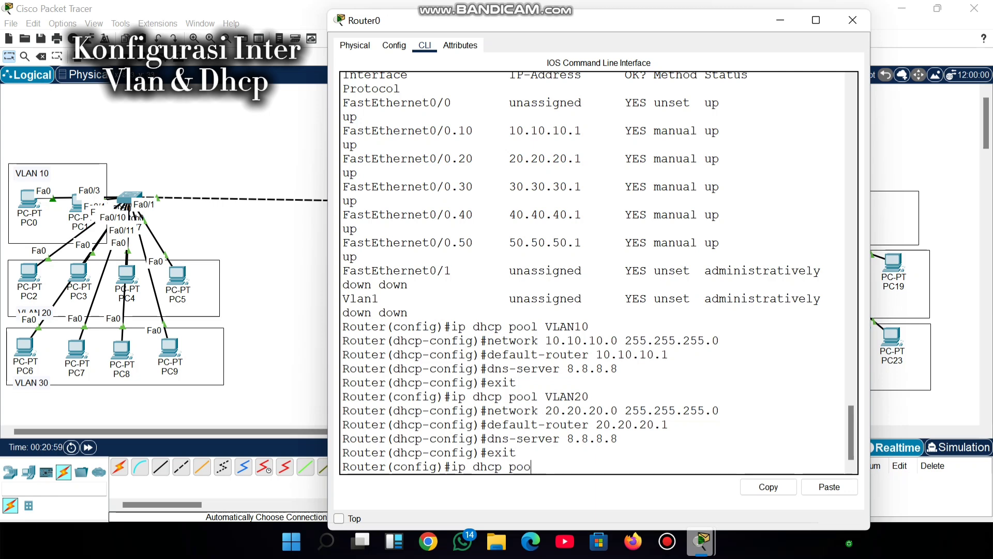
pyautogui.write('l VLQ')
pyautogui.press('BackSpace')
pyautogui.write('AN30')
pyautogui.press('Return')
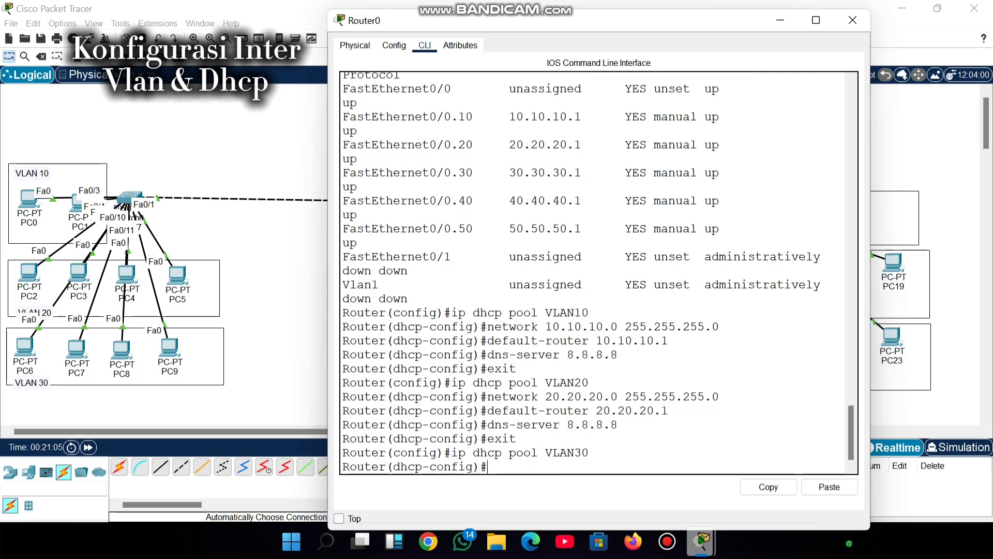
# Set the VLAN30 pool's network to 30.30.30.0 with mask 255.255.255.0.
pyautogui.write('network')
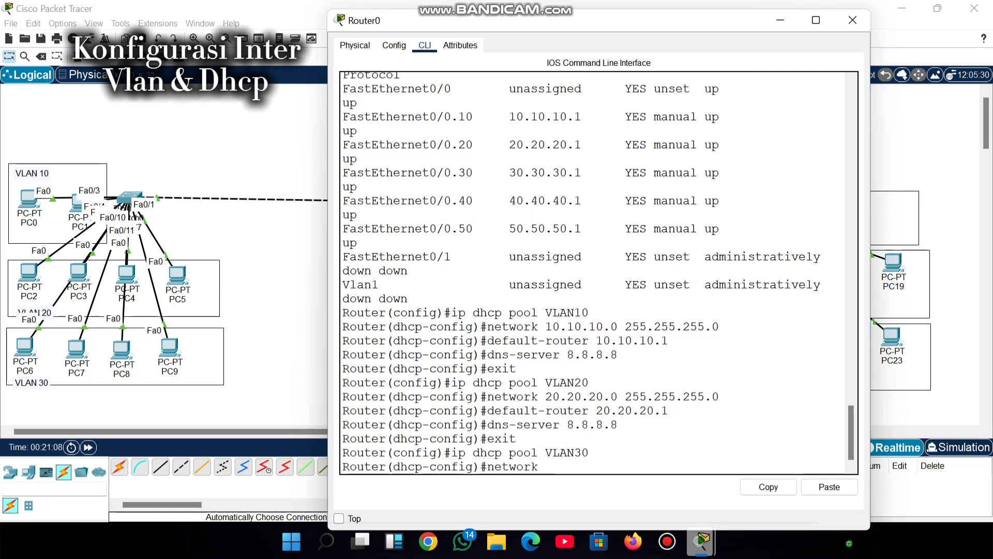
pyautogui.write(' 30.30.30.0 255.2')
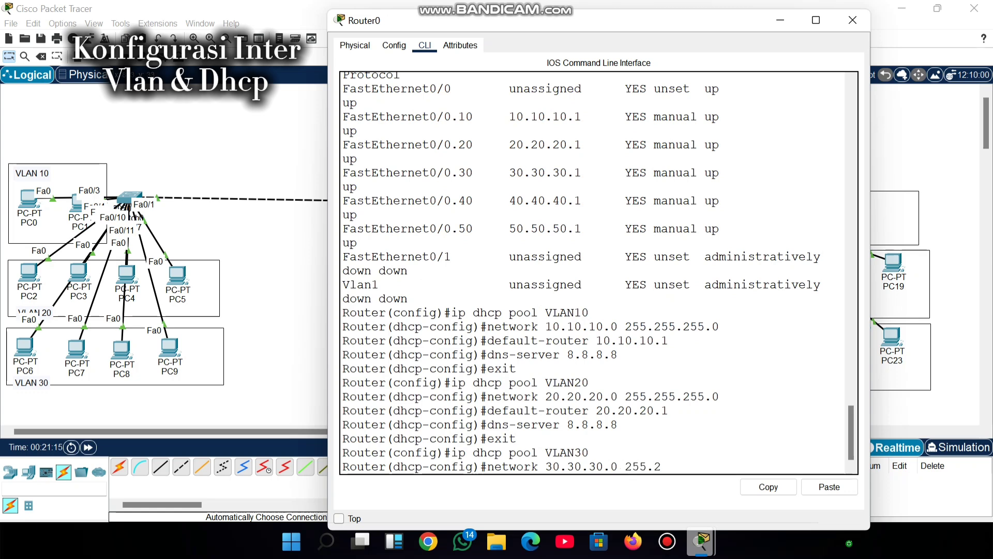
pyautogui.write('6')
pyautogui.press('BackSpace')
pyautogui.write('55.255.25')
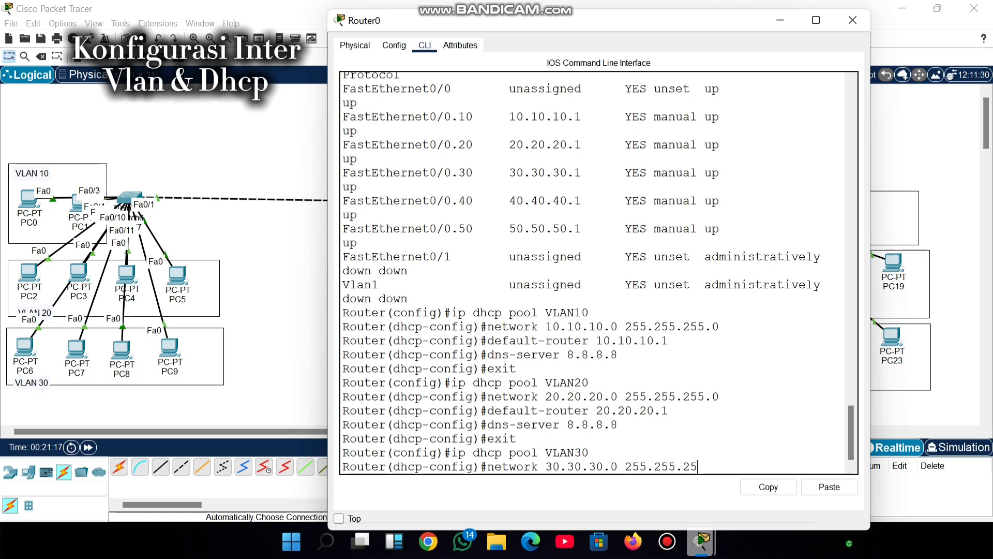
pyautogui.write('0')
pyautogui.press('Return')
# Try to set the VLAN30 pool's gateway with the command "default router 30.30.30.1".
pyautogui.write('deg')
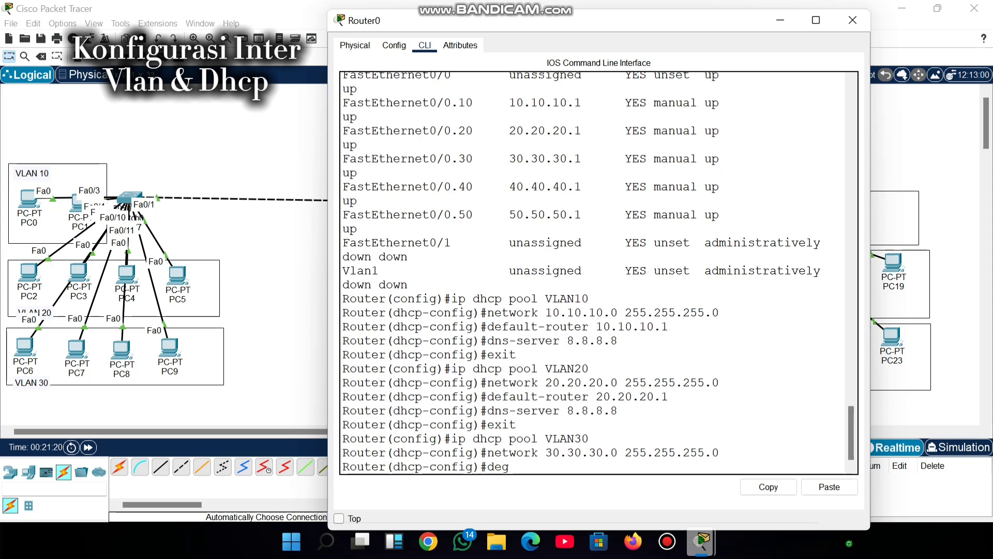
pyautogui.press('BackSpace')
pyautogui.write('fault router 20.20')
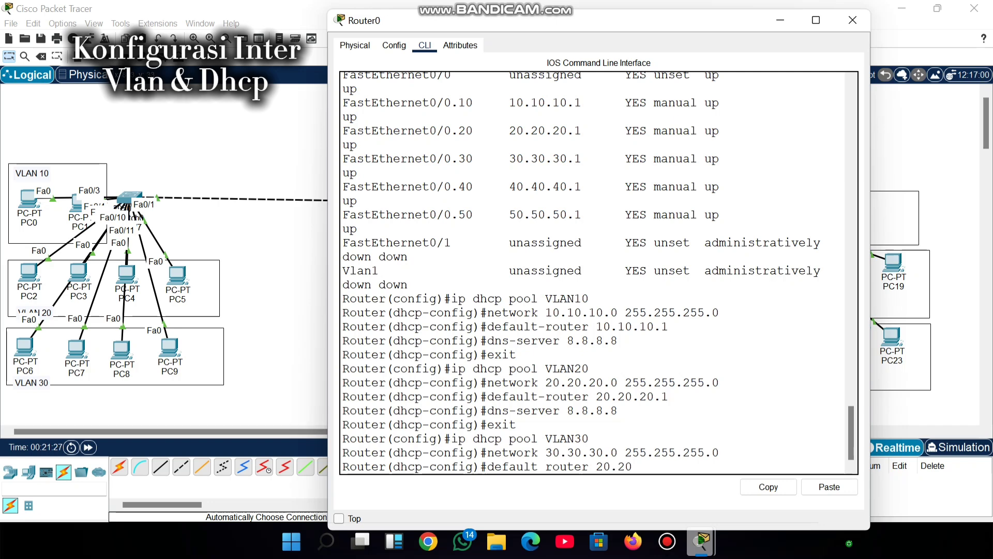
pyautogui.press('BackSpace')
pyautogui.press('BackSpace')
pyautogui.press('BackSpace')
pyautogui.press('BackSpace')
pyautogui.press('BackSpace')
pyautogui.write('30.30.30.1')
pyautogui.press('Return')
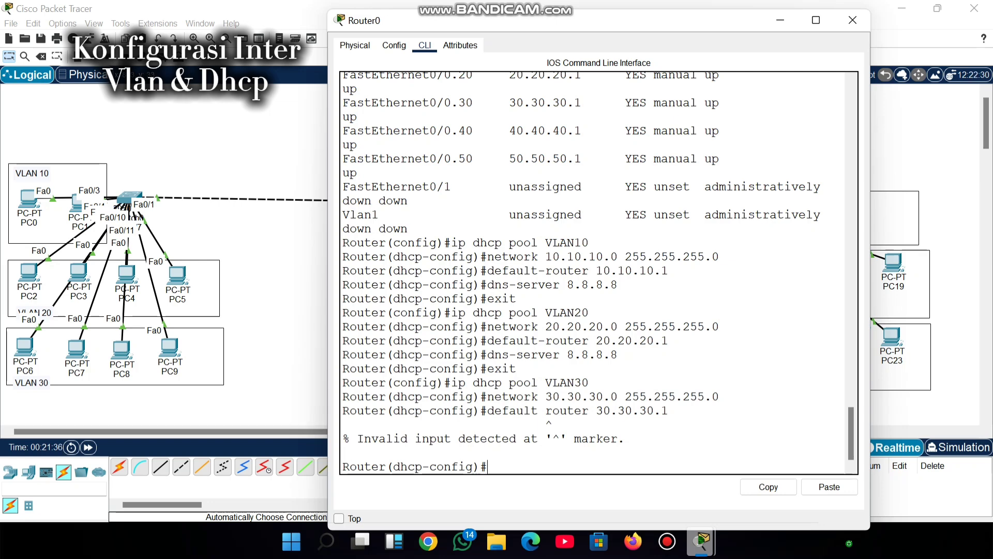
# Reissue the VLAN30 pool's gateway command with the hyphen as default-router 30.30.30.1.
pyautogui.press('Up')
pyautogui.press('Left')
pyautogui.press('Left')
pyautogui.press('Left')
pyautogui.press('Left')
pyautogui.press('Left')
pyautogui.press('Left')
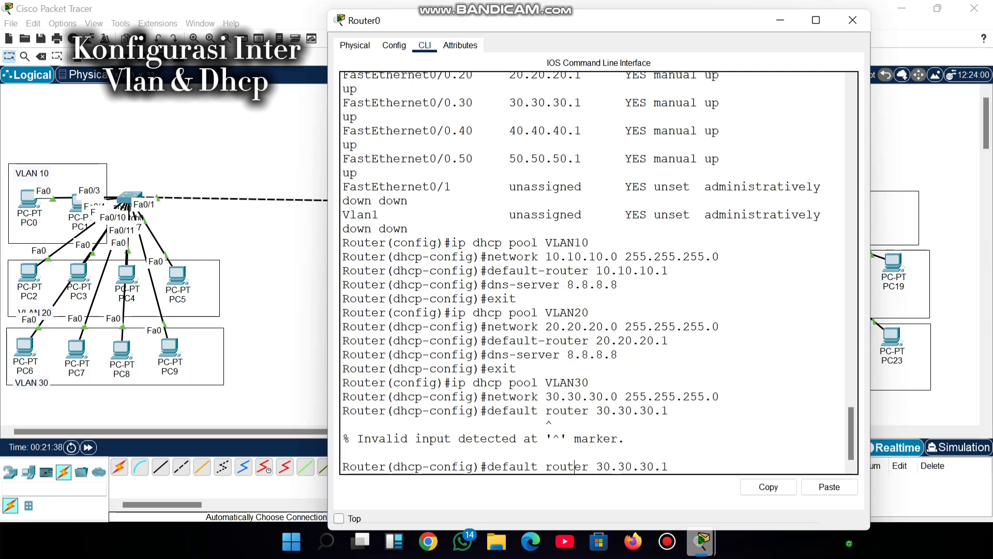
pyautogui.press('BackSpace')
pyautogui.write('-')
pyautogui.press('Return')
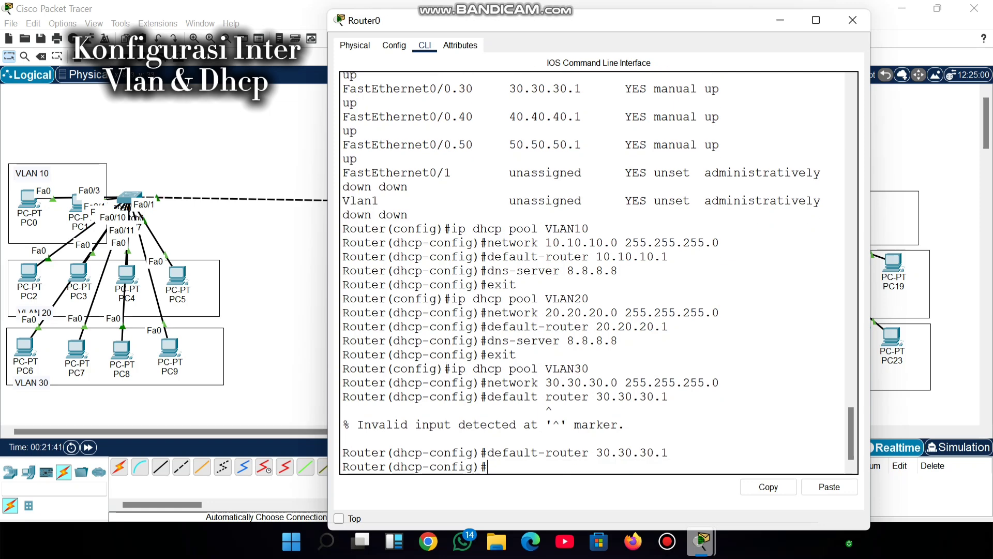
# Set the VLAN30 pool's DNS server to 8.8.8.8 and exit to global configuration mode.
pyautogui.write('dns-server 8.8.8.8')
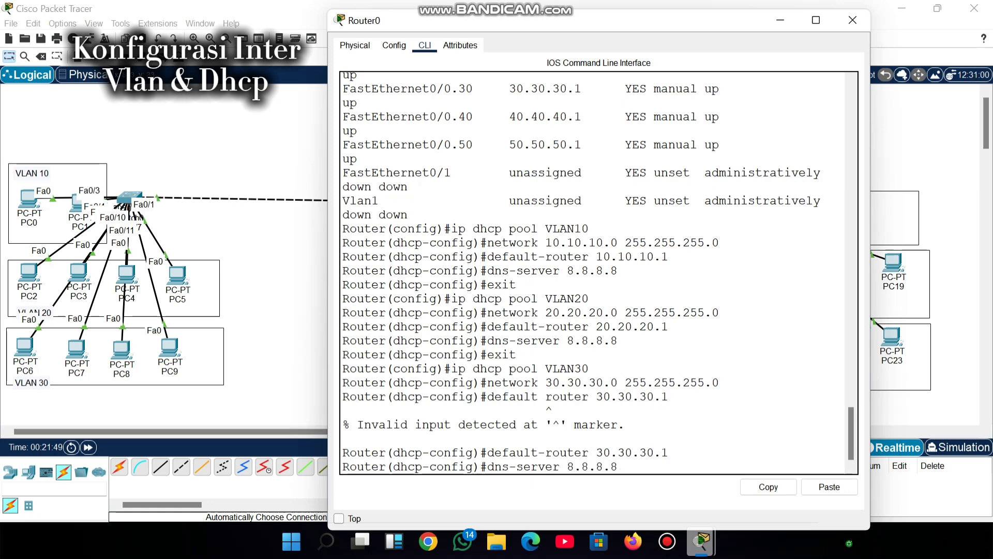
pyautogui.press('Return')
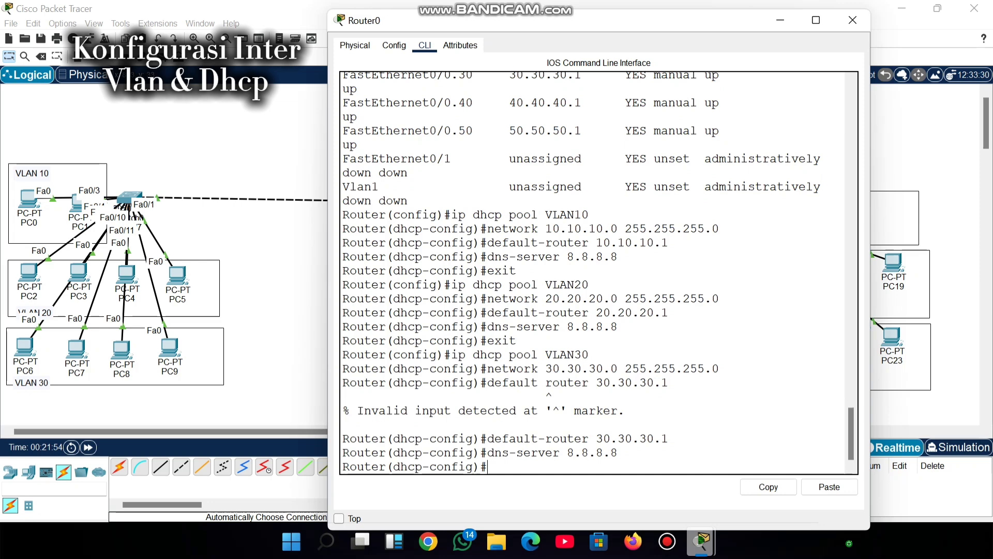
pyautogui.write('exit')
pyautogui.press('Return')
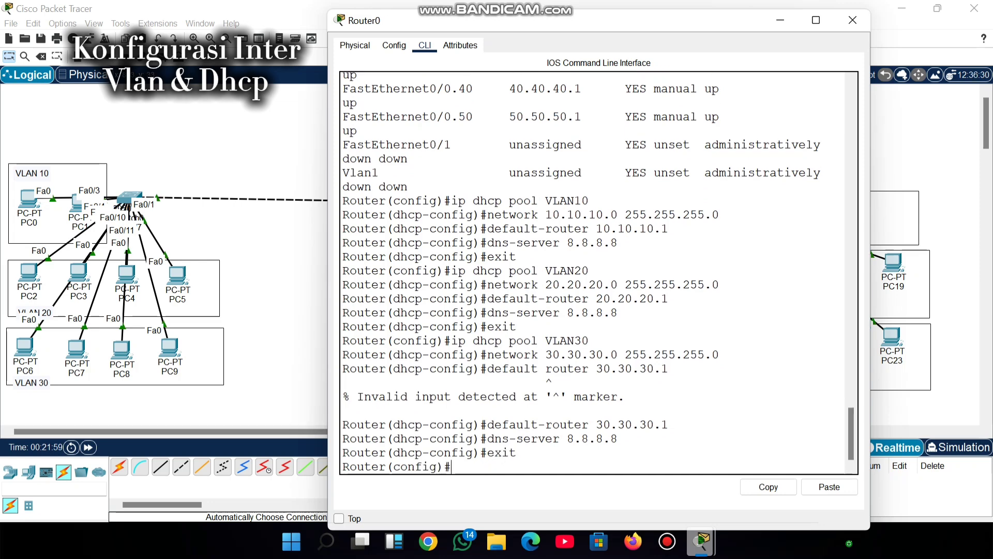
# Create a DHCP pool named VLAN40 on Router0.
pyautogui.write('ip dhcp p')
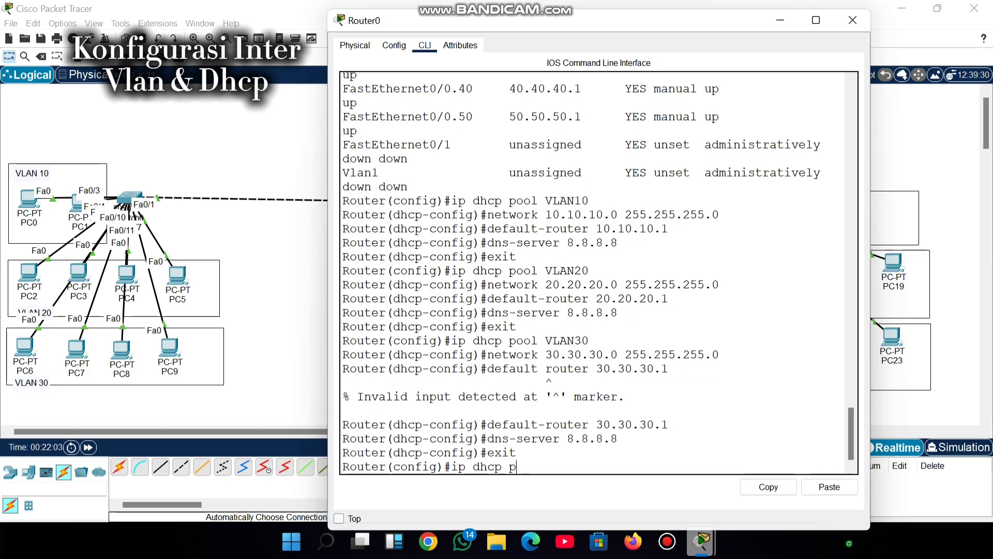
pyautogui.write('ool VLA')
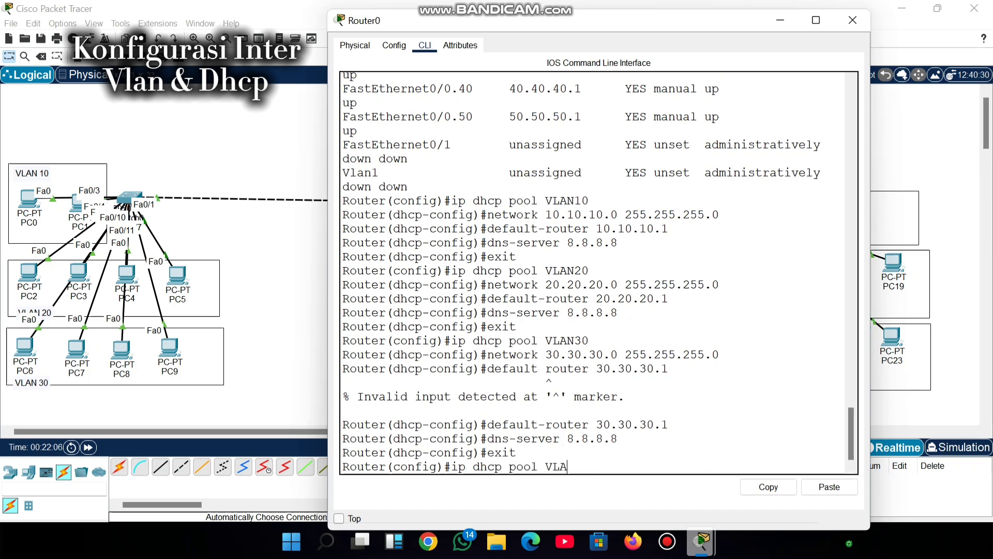
pyautogui.write('N30')
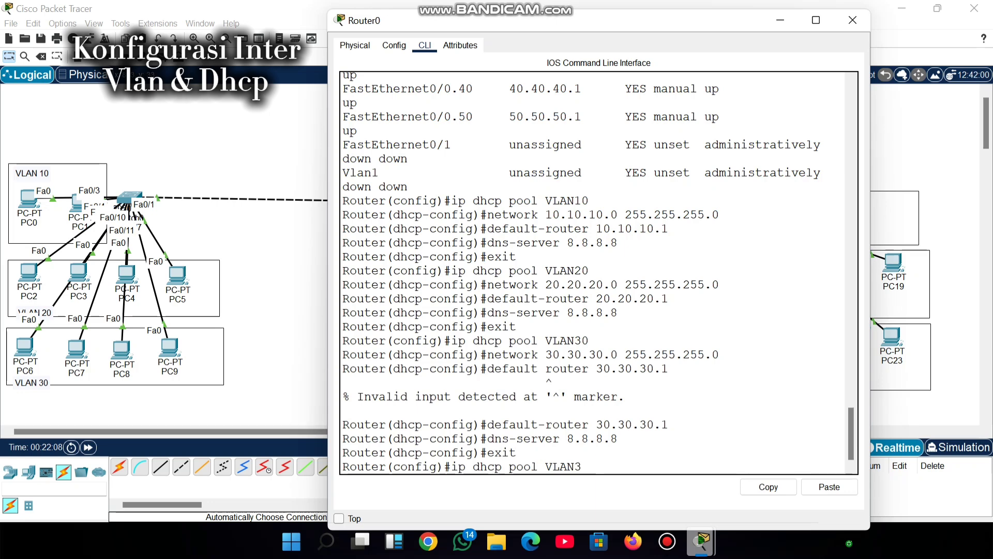
pyautogui.press('BackSpace')
pyautogui.press('BackSpace')
pyautogui.write('40')
pyautogui.press('Return')
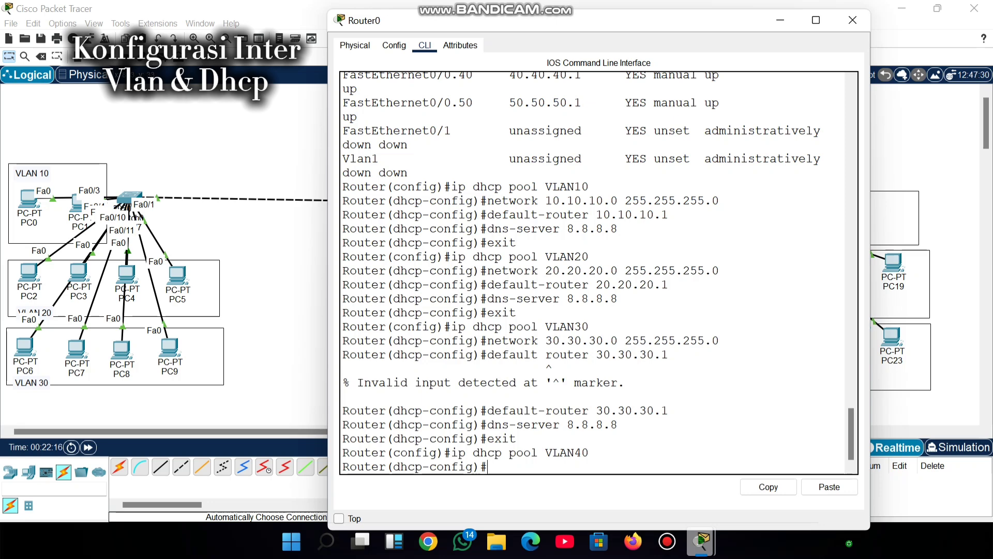
# Set the VLAN40 pool's network to 40.40.40.0 with mask 255.255.255.0.
pyautogui.write('network 40.40.40')
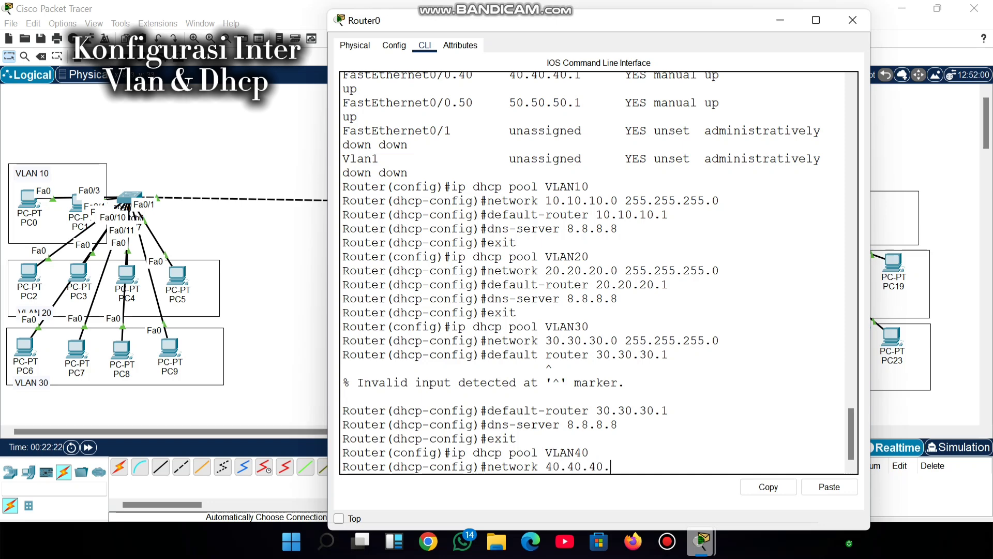
pyautogui.write('.0 255.255.255.0')
pyautogui.press('Return')
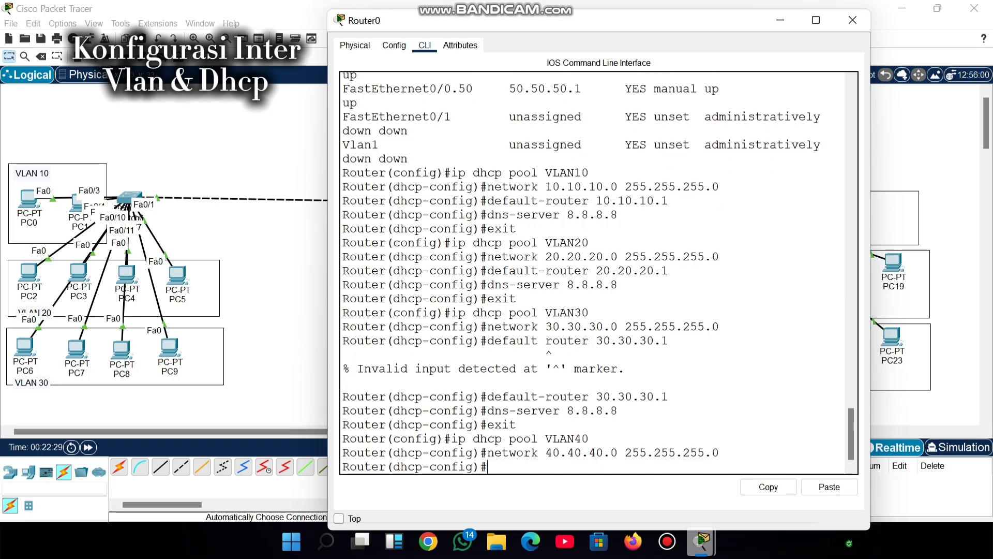
# Set the VLAN40 pool's default router to 40.40.40.1.
pyautogui.write('default route')
pyautogui.press('Left')
pyautogui.press('Left')
pyautogui.press('Left')
pyautogui.press('BackSpace')
pyautogui.write('-')
pyautogui.write(' 2')
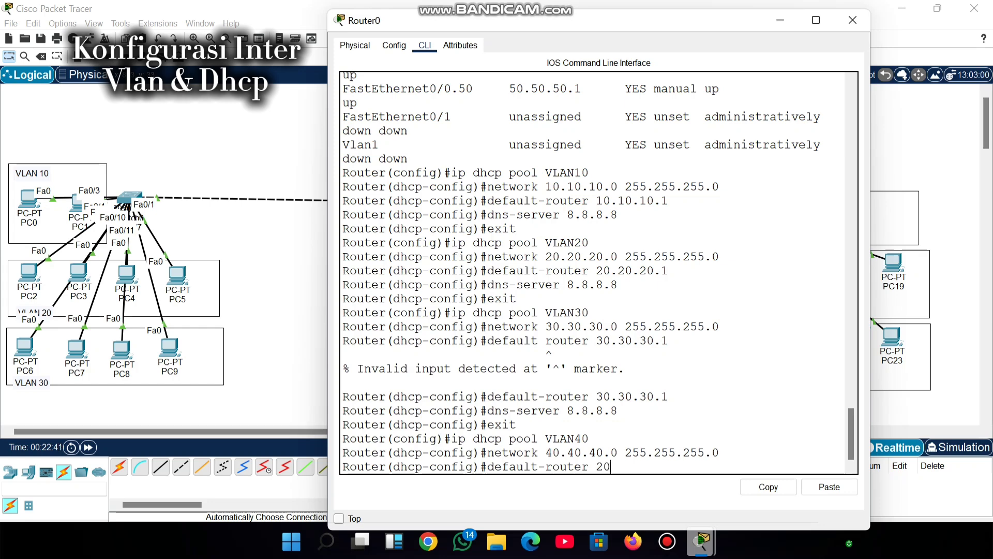
pyautogui.write('40/')
pyautogui.write('.40.40')
pyautogui.write('.1')
pyautogui.press('Return')
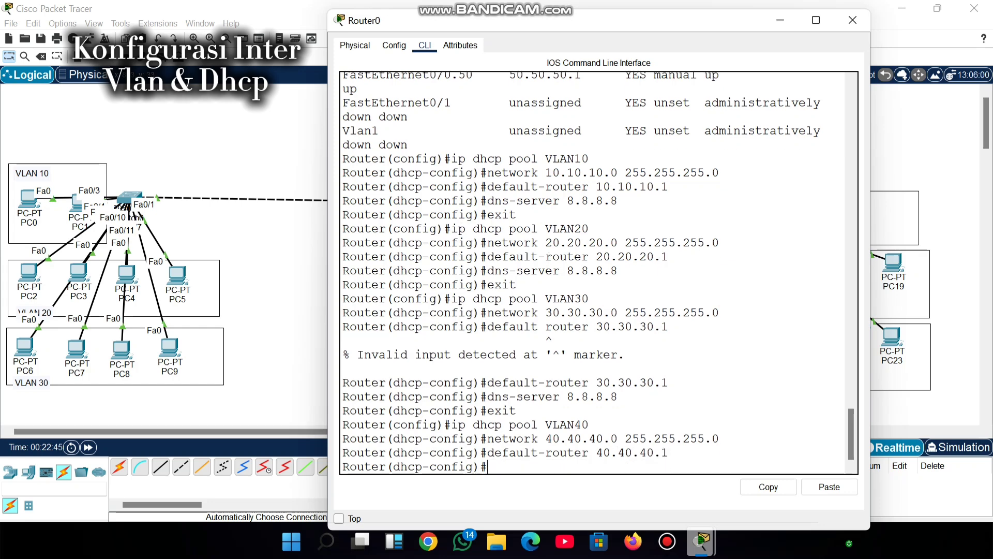
# Set the VLAN40 pool's DNS server to 8.8.8.8 and exit to global configuration mode.
pyautogui.write('dns-s')
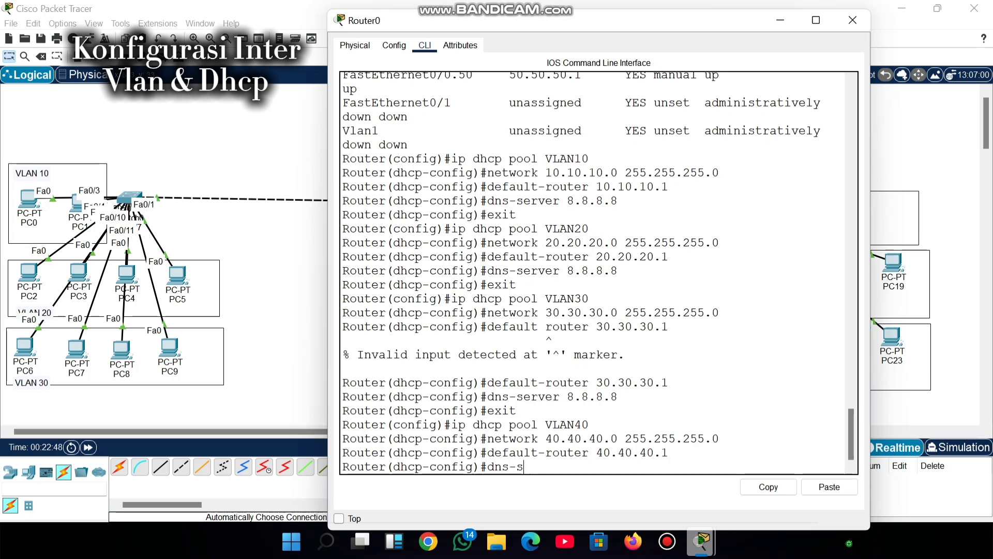
pyautogui.write('erver 8.8.8.8')
pyautogui.press('Return')
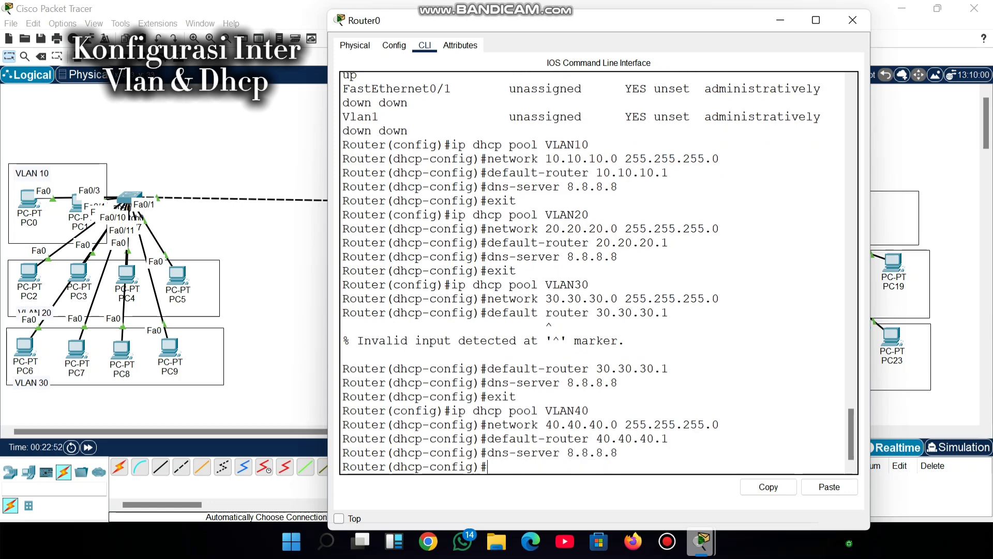
pyautogui.write('3')
pyautogui.press('BackSpace')
pyautogui.write('exit')
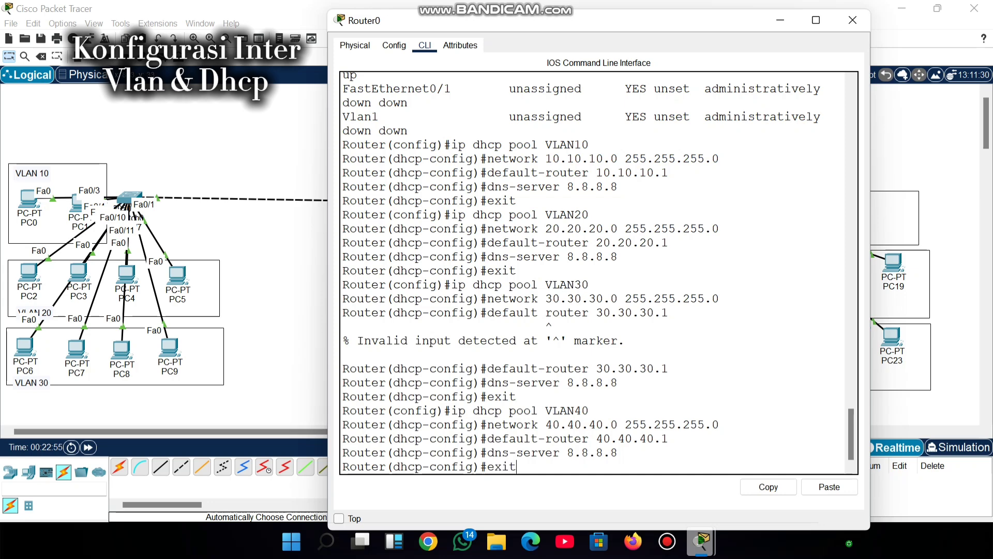
pyautogui.press('Return')
# Create a DHCP pool named VLAN50 on Router0, written without a space in the name.
pyautogui.write('ip')
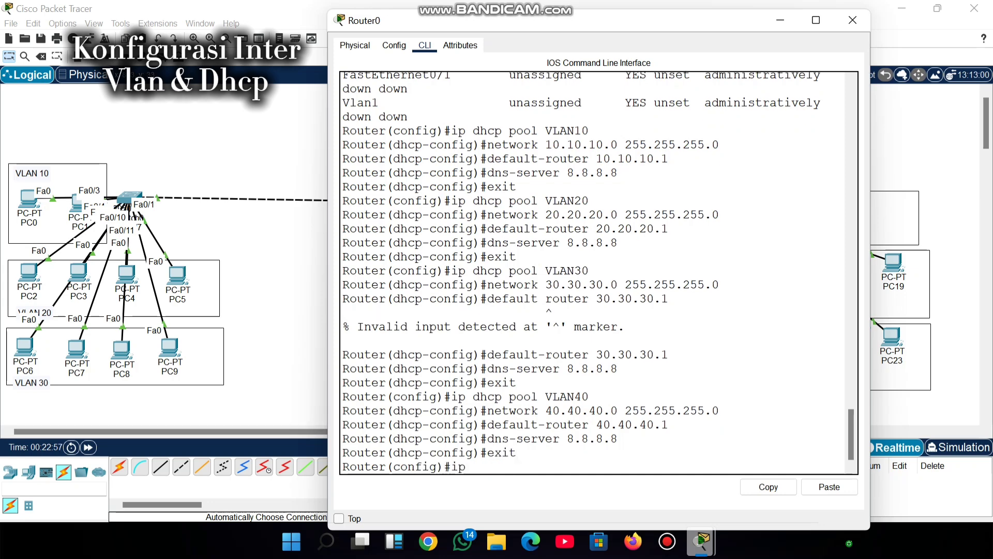
pyautogui.write(' dhcp pool VLAN')
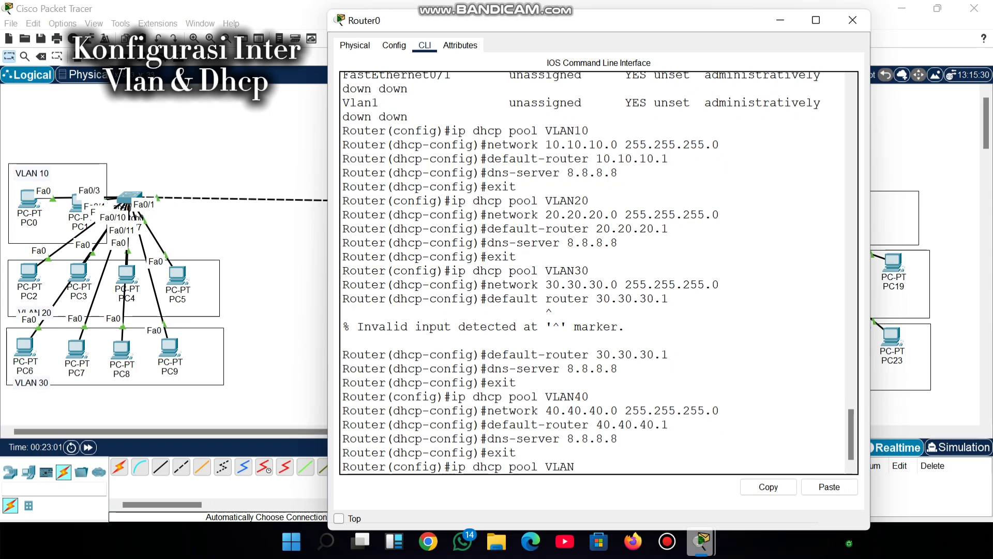
pyautogui.write(' 50')
pyautogui.press('Return')
pyautogui.press('Up')
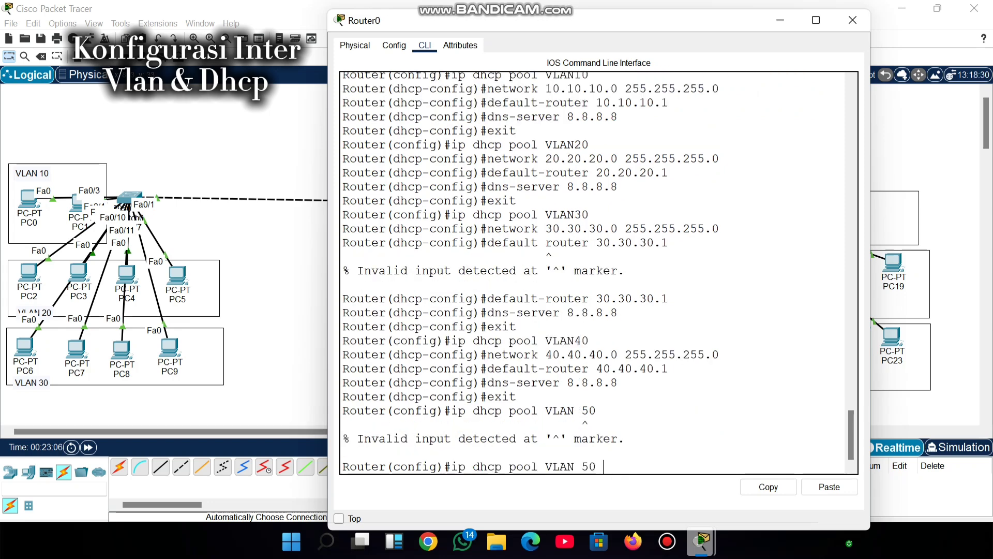
pyautogui.press('Left')
pyautogui.press('Left')
pyautogui.press('BackSpace')
pyautogui.press('Return')
# Set the VLAN50 pool's network to 50.50.50.0 with mask 255.255.255.0.
pyautogui.write('net')
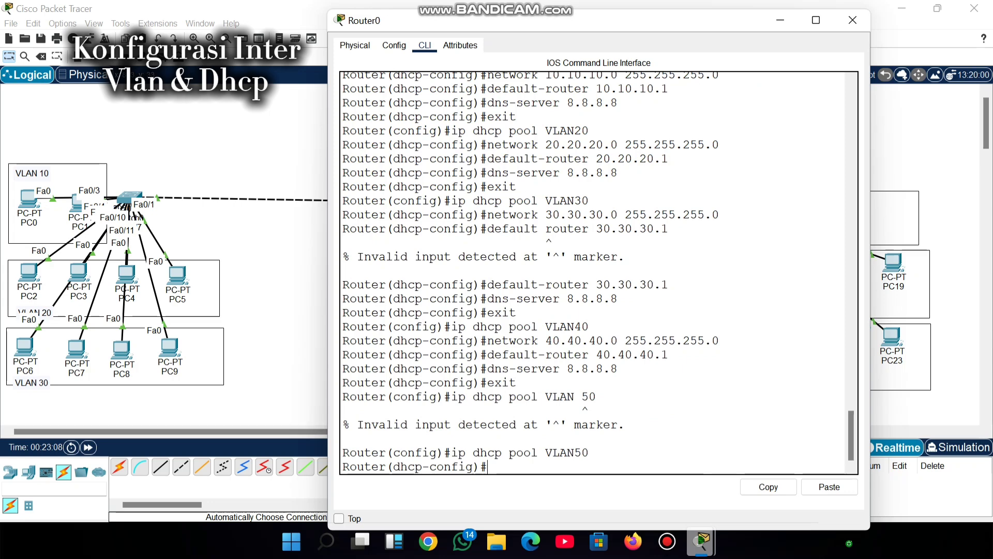
pyautogui.write('work')
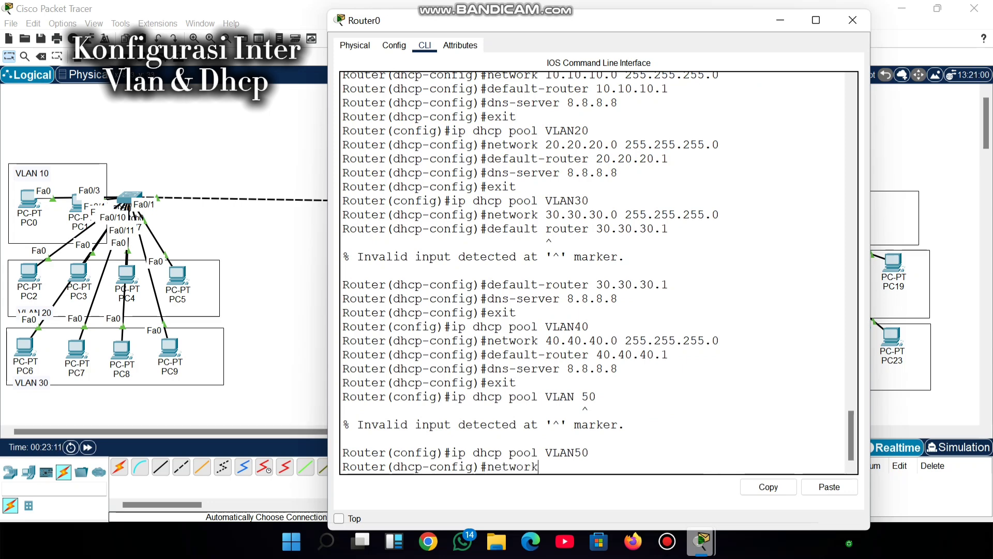
pyautogui.write(' 50.50.50')
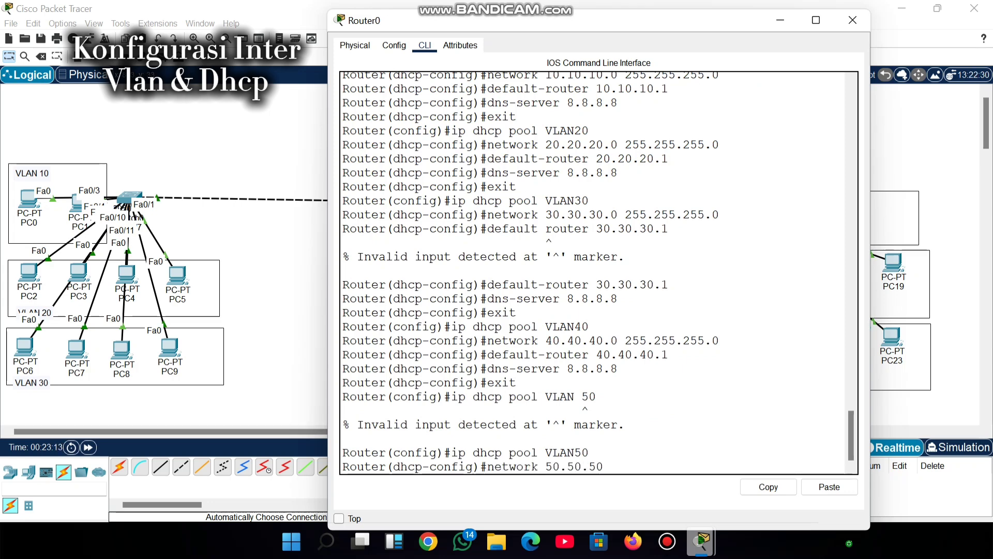
pyautogui.write('.0')
pyautogui.write(' 255.255.2')
pyautogui.write('55.255.0')
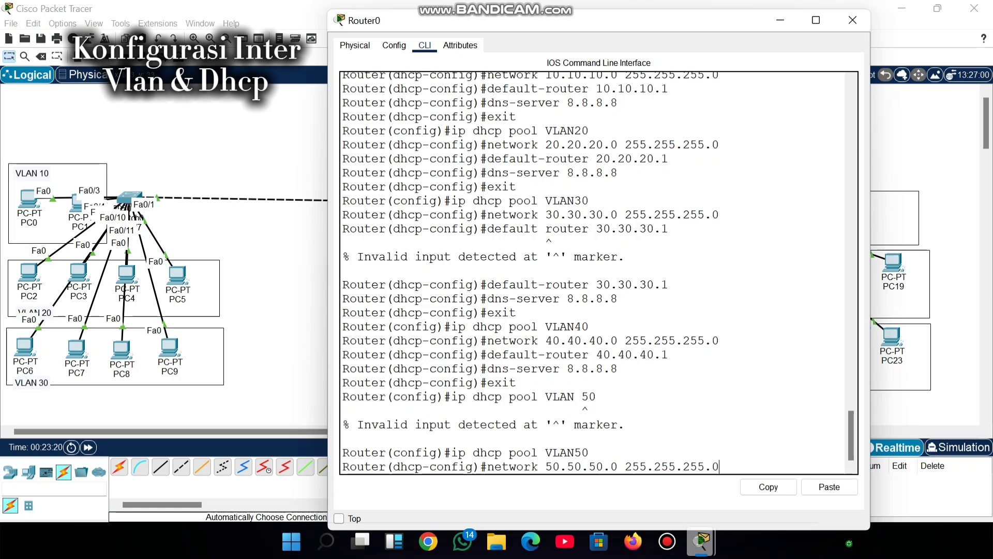
pyautogui.press('Return')
# Set the VLAN50 pool's default router to 50.50.50.1.
pyautogui.write('defaul')
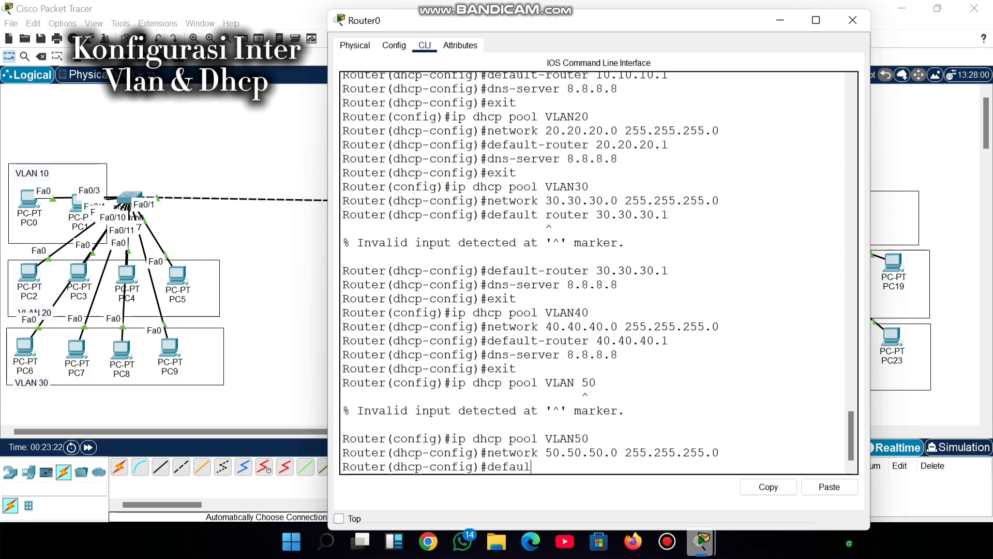
pyautogui.write('t-router 50.50.50.1')
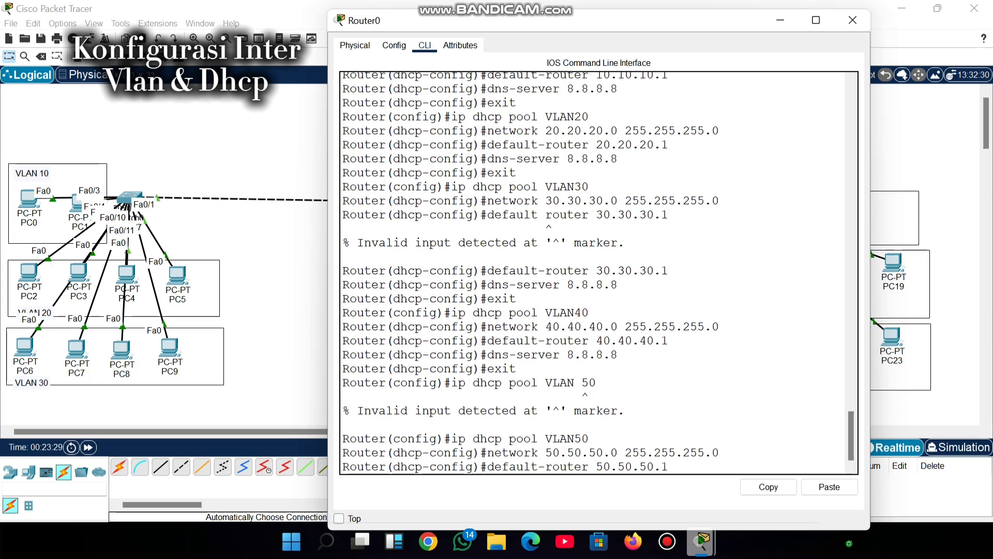
pyautogui.press('Return')
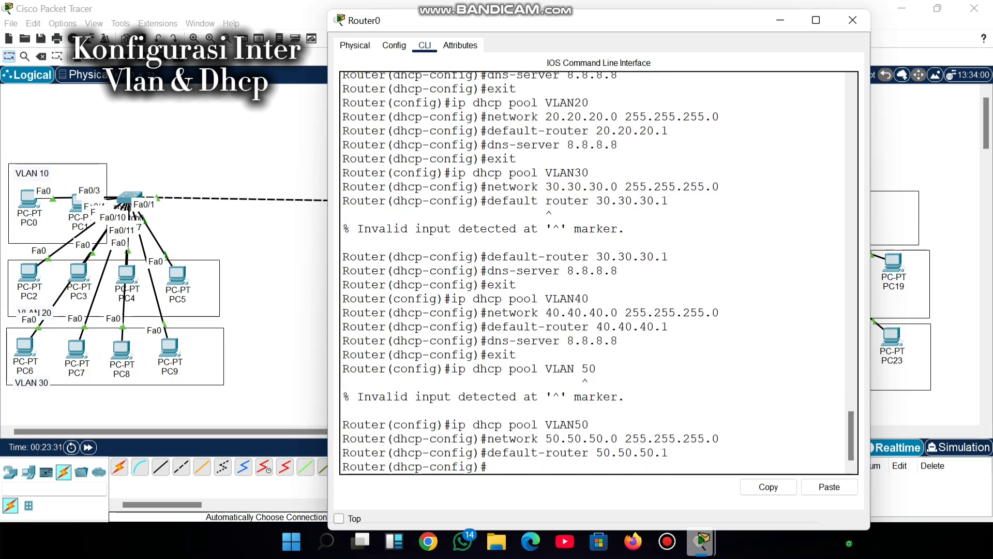
# Set the VLAN50 pool's DNS server to 8.8.8.8 and exit to global configuration mode.
pyautogui.write('dns0')
pyautogui.write('-server')
pyautogui.write(' 8.8.8.8')
pyautogui.press('Return')
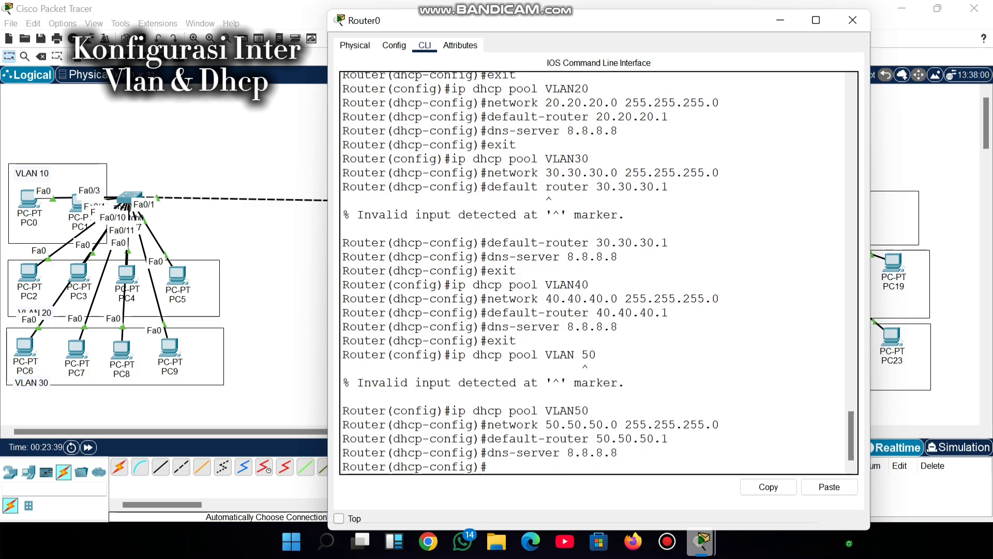
pyautogui.write('exit')
pyautogui.press('Return')
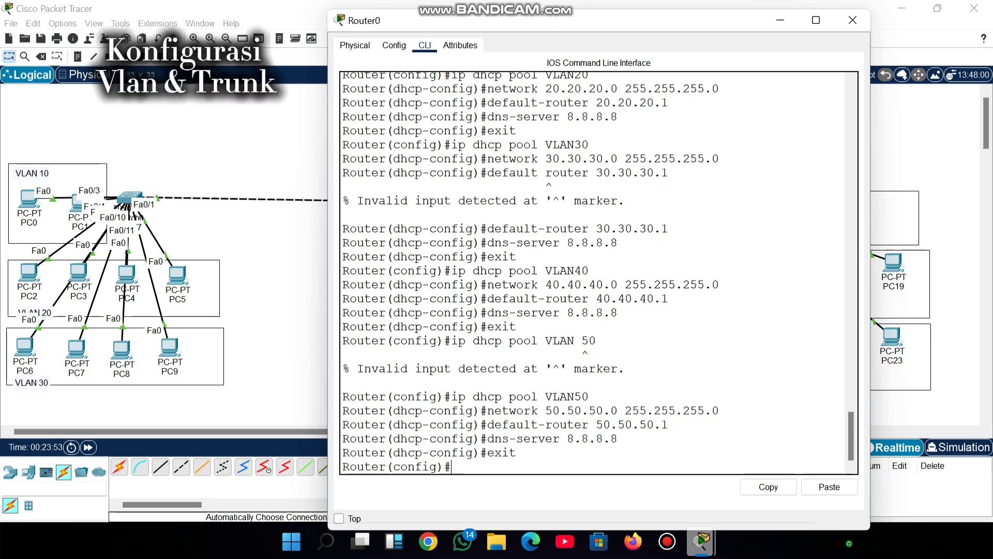
# Close the Router0 window and open the command line of Switch0, the switch serving PC0 to PC9.
pyautogui.click(853, 20)
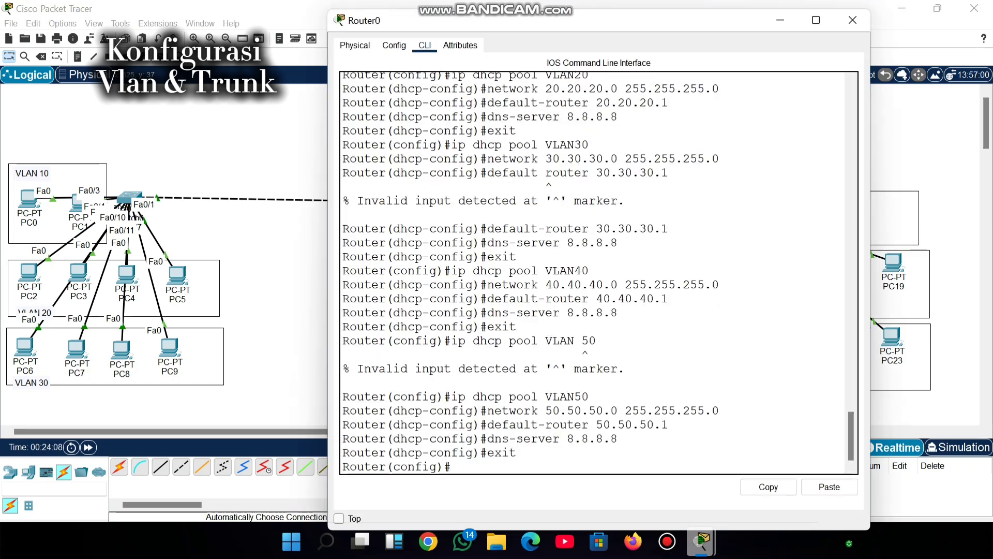
pyautogui.click(853, 20)
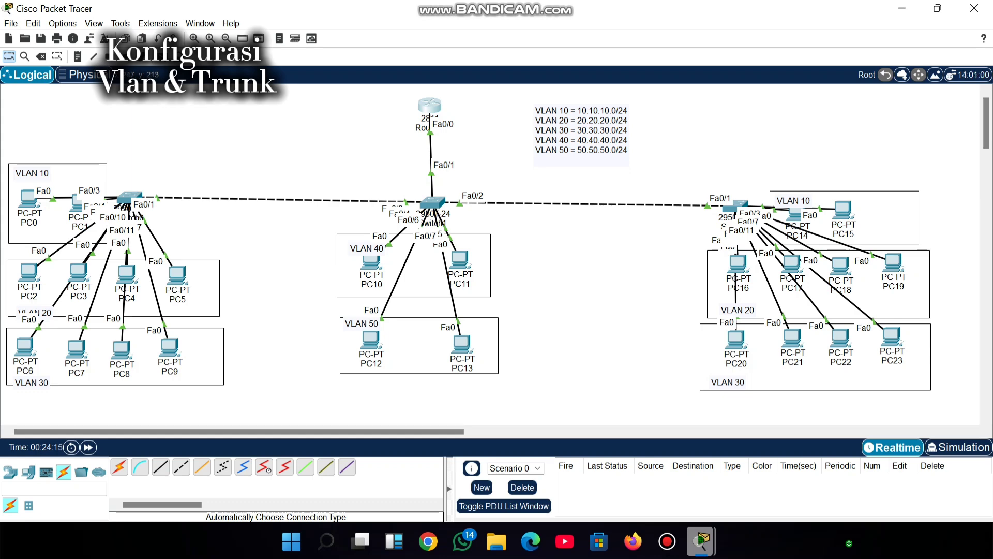
pyautogui.moveTo(127, 198)
pyautogui.click(128, 198)
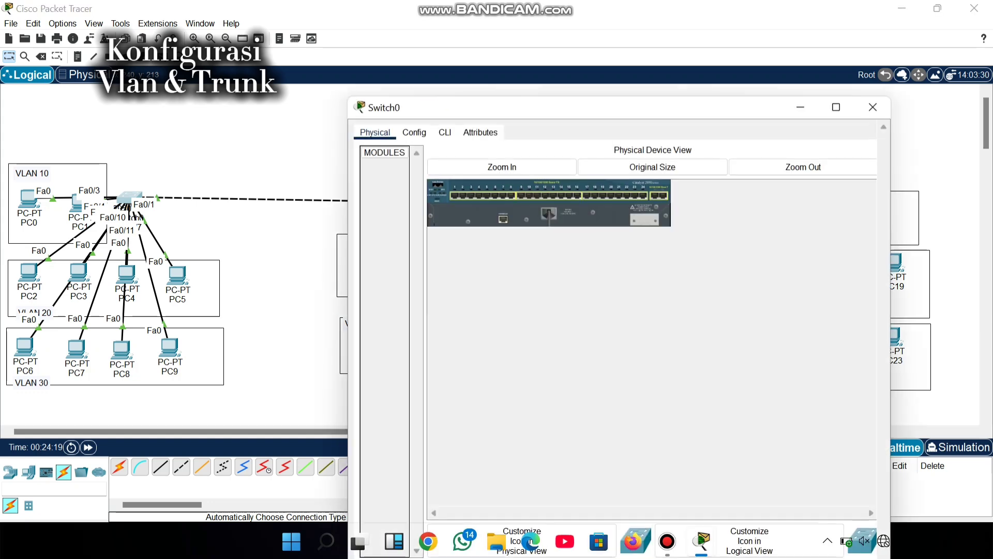
pyautogui.click(445, 36)
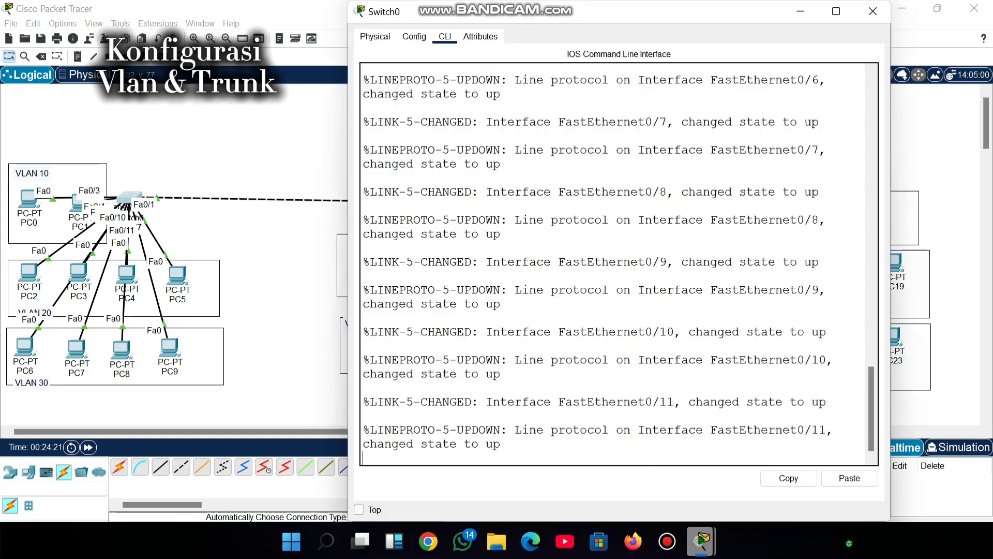
# Enter privileged mode and global configuration mode on Switch0.
pyautogui.press('Return')
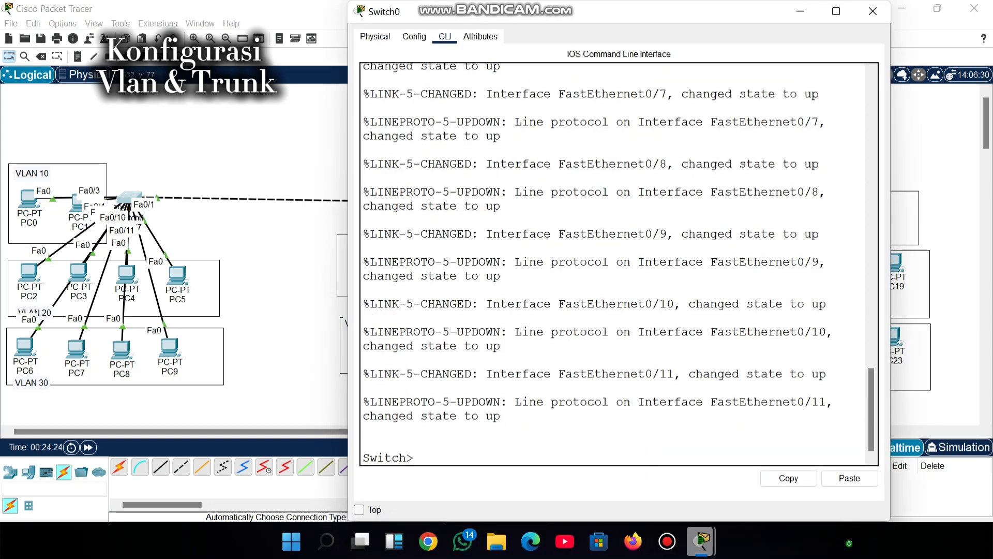
pyautogui.write('en')
pyautogui.press('Return')
pyautogui.write('cong')
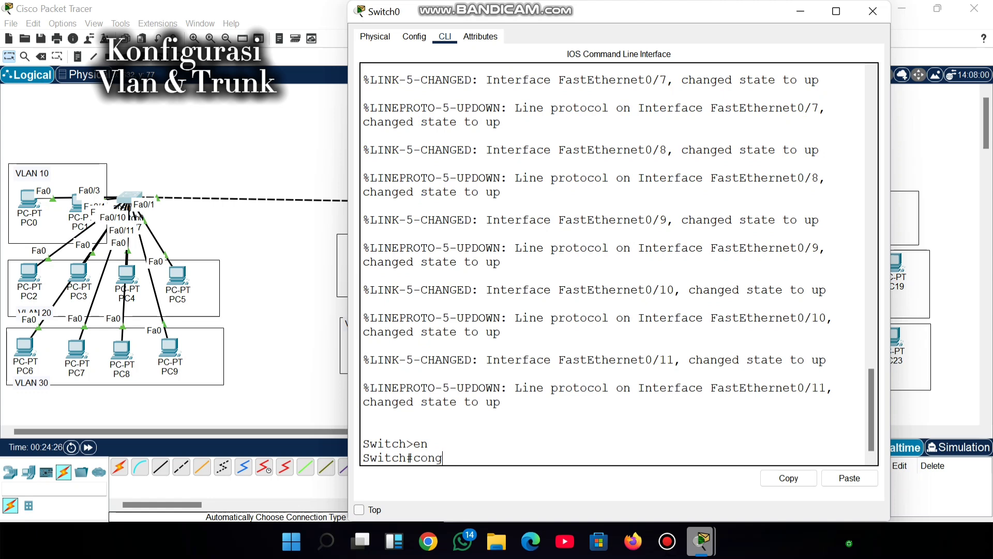
pyautogui.press('BackSpace')
pyautogui.write('f t')
pyautogui.press('Return')
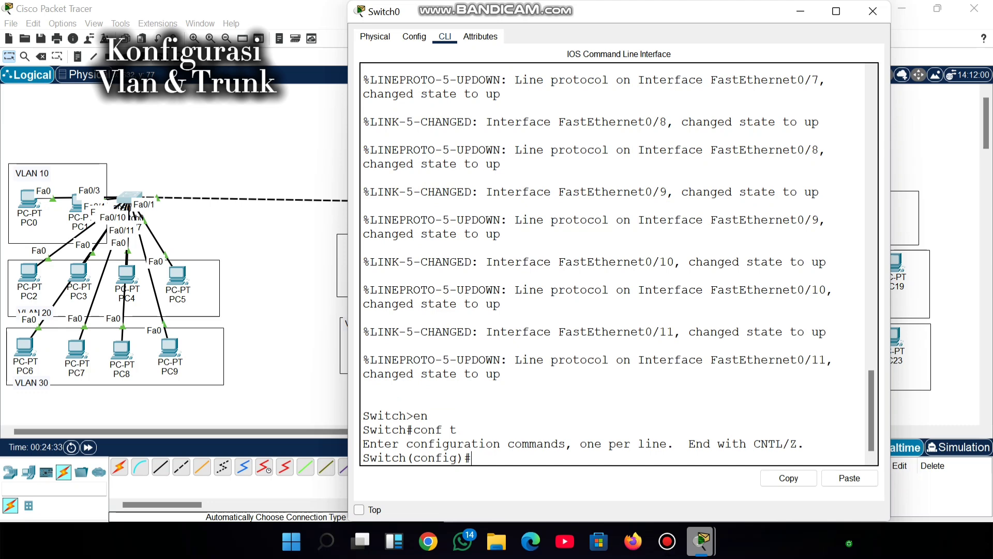
# Create VLANs 10, 20, 30, 40 and 50 on Switch0.
pyautogui.write('vlan 10')
pyautogui.press('Return')
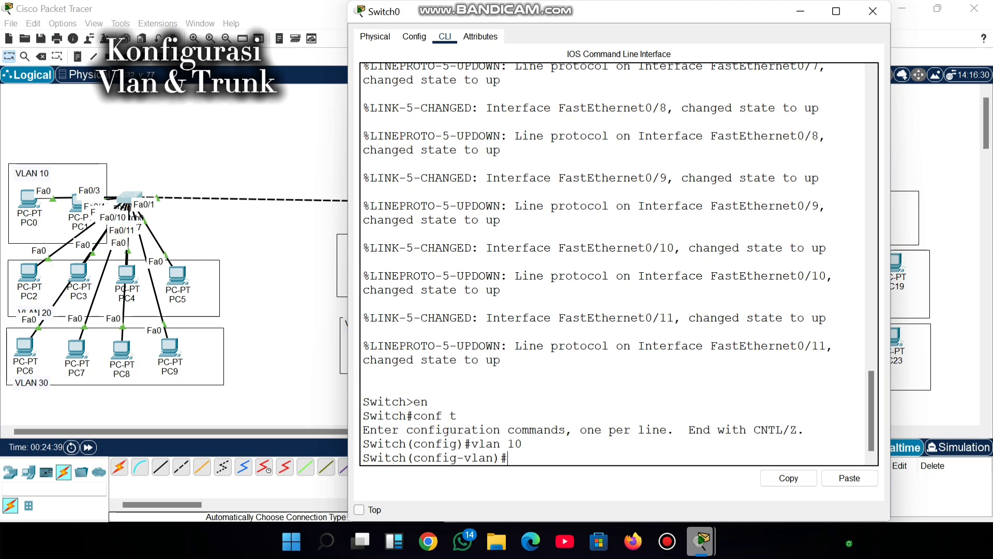
pyautogui.write('vlan 20')
pyautogui.press('Return')
pyautogui.write('vlan 30')
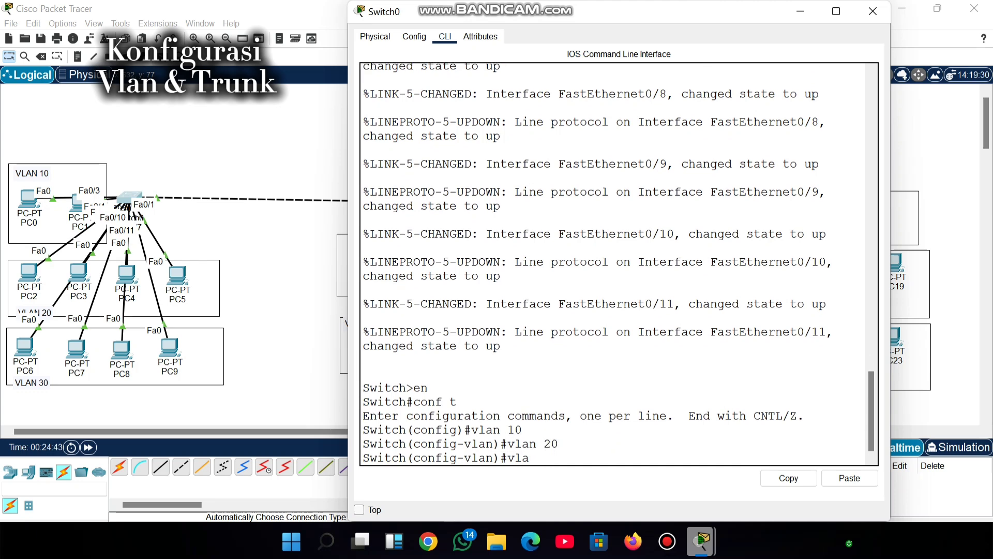
pyautogui.press('Return')
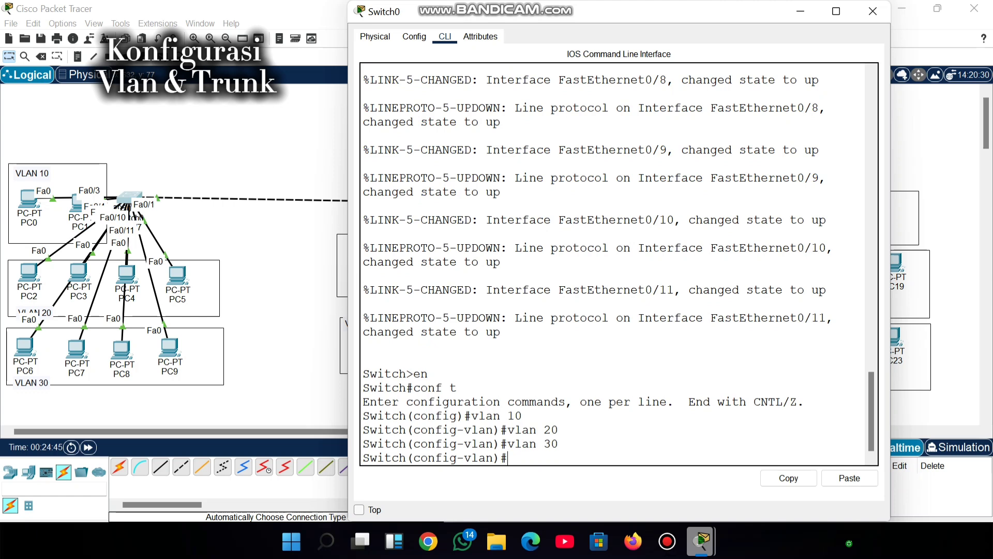
pyautogui.write('vlan 40')
pyautogui.press('Return')
pyautogui.write('vlan 4')
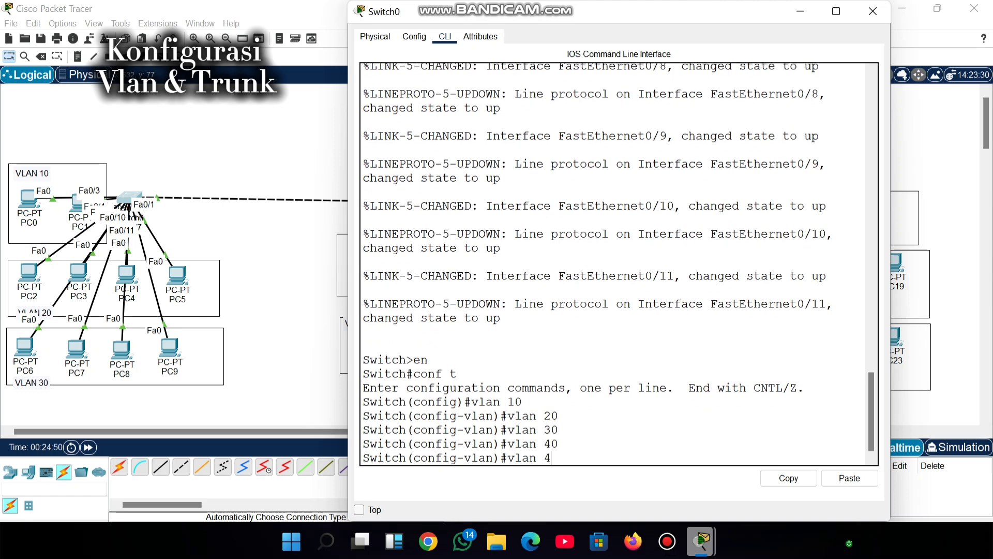
pyautogui.press('BackSpace')
pyautogui.write('50')
pyautogui.press('Return')
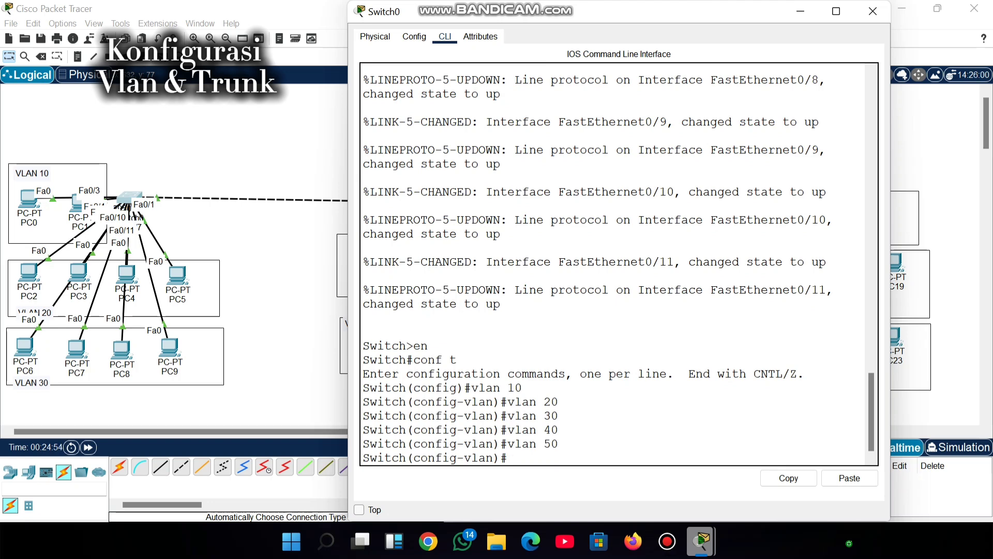
# Close the Switch0 window, open the command line of Switch1 and enter global configuration mode.
pyautogui.click(872, 11)
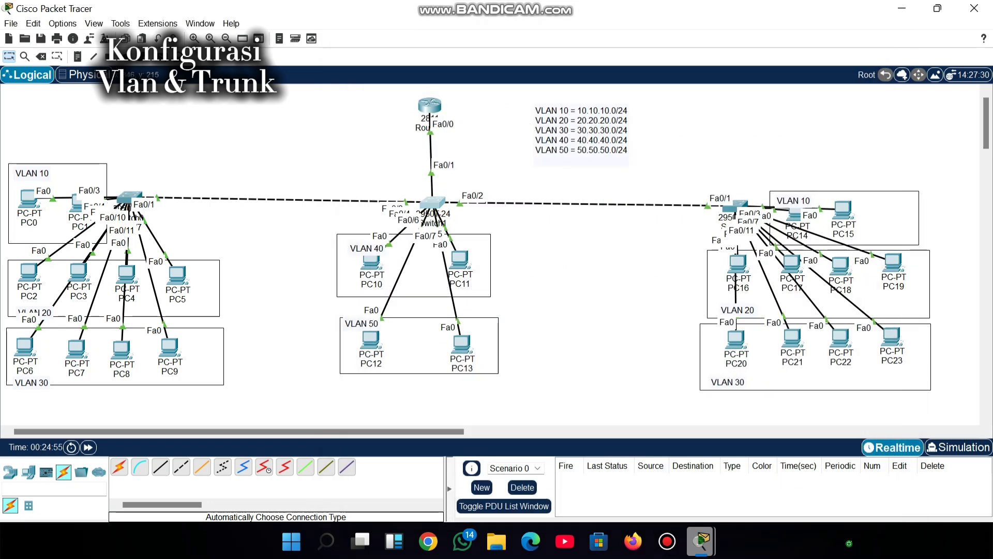
pyautogui.click(432, 202)
pyautogui.click(444, 36)
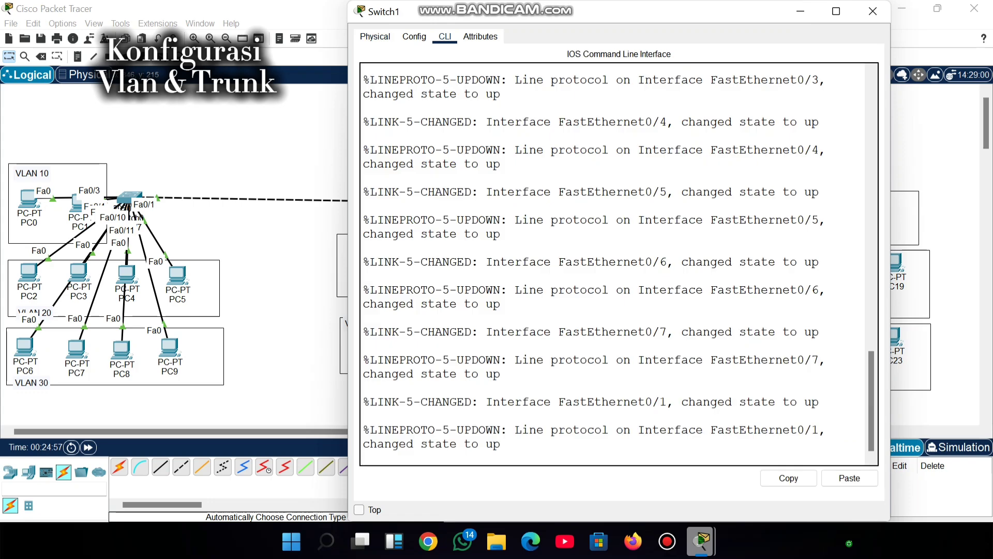
pyautogui.press('Return')
pyautogui.write('en')
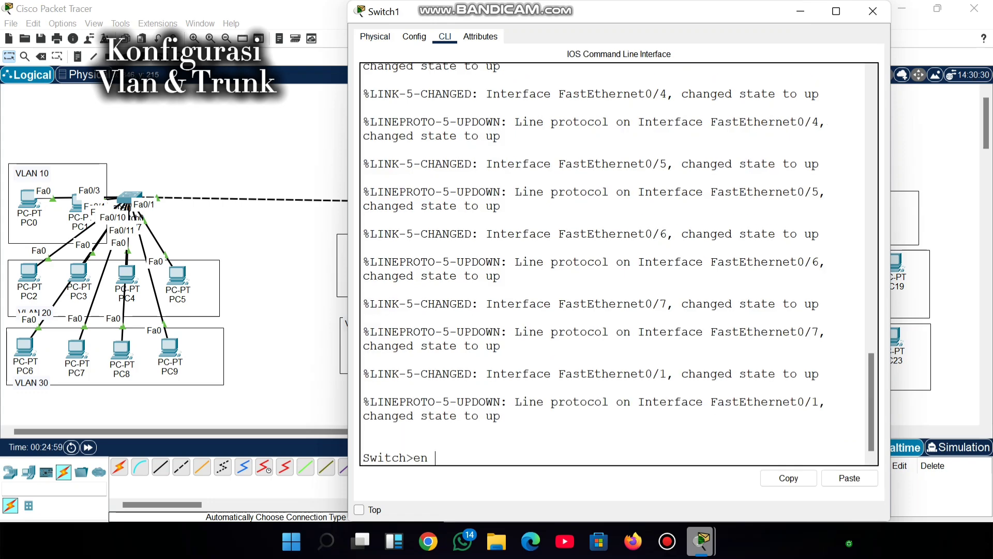
pyautogui.press('Return')
pyautogui.write('conf')
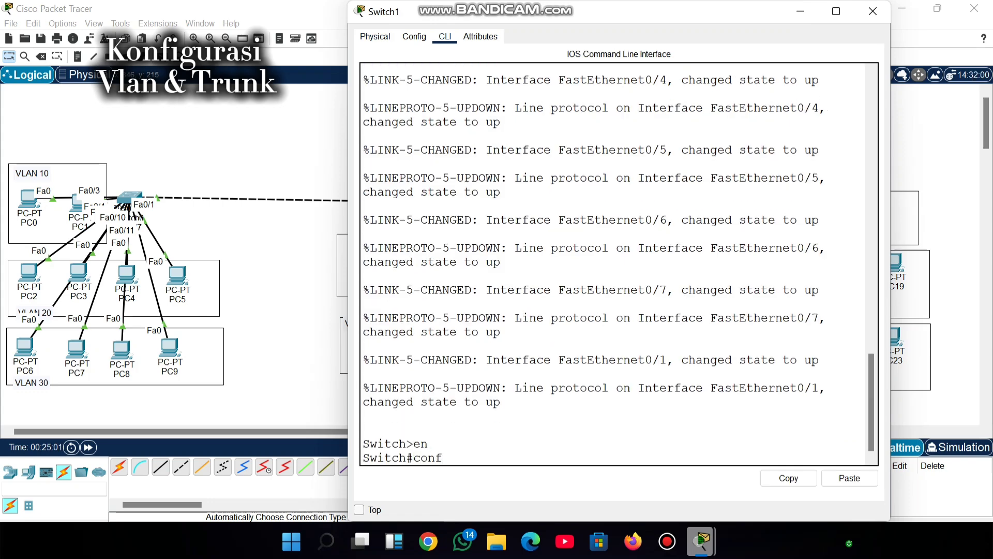
pyautogui.write(' t')
pyautogui.press('Return')
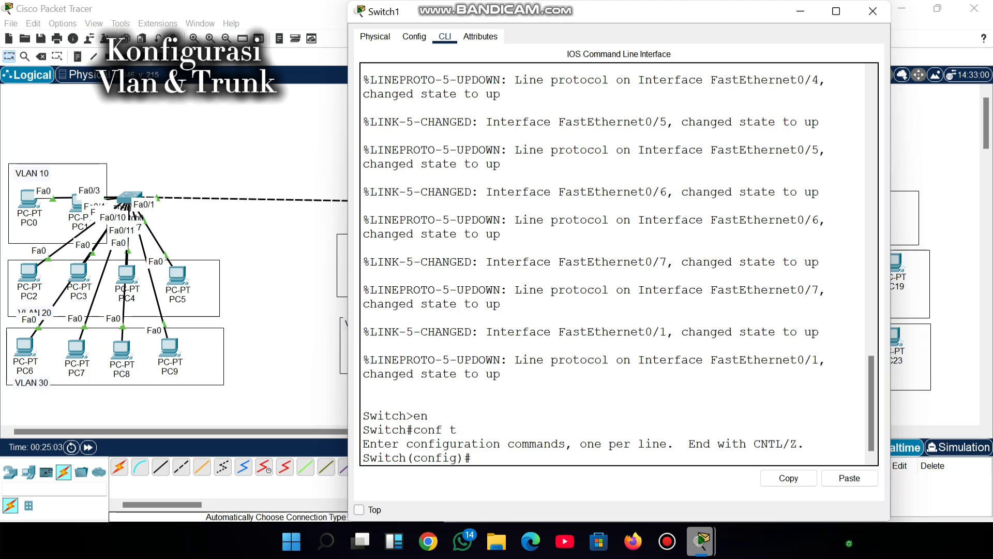
# Create VLANs 10, 20 and 30 on Switch1.
pyautogui.write('vlan 10')
pyautogui.press('Return')
pyautogui.write('vlan 20')
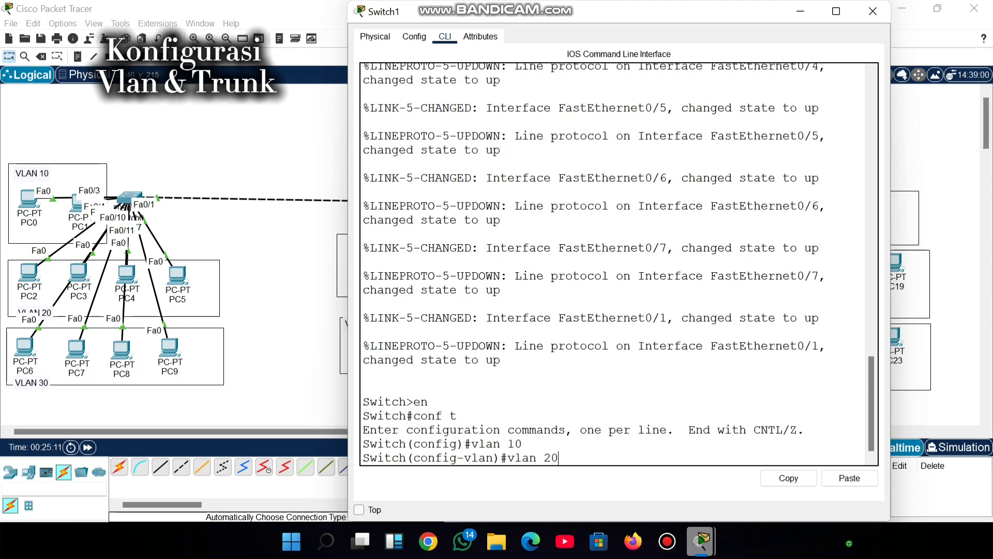
pyautogui.press('Return')
pyautogui.write('vlan 2')
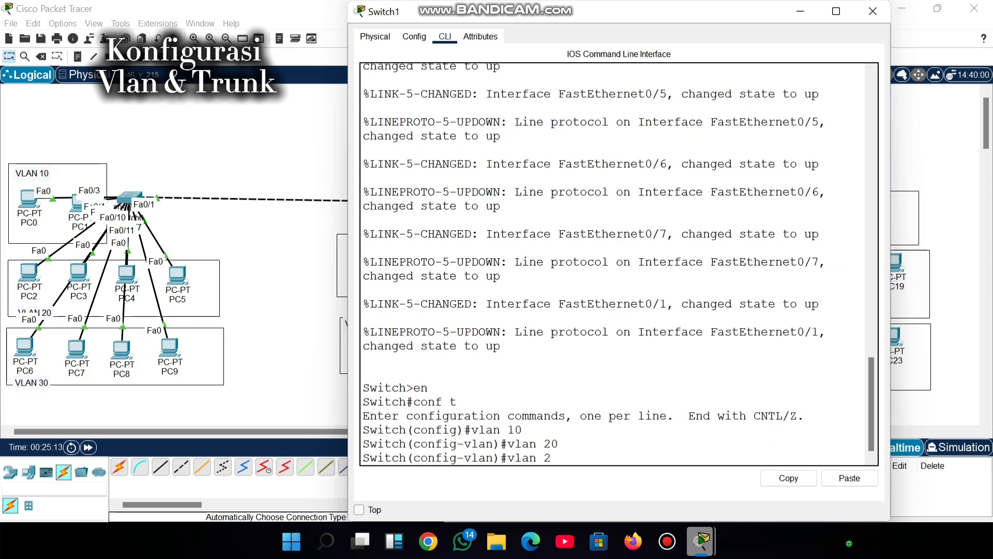
pyautogui.press('BackSpace')
pyautogui.write('30')
pyautogui.press('Return')
# Create VLANs 40 and 50 on Switch1.
pyautogui.write('vlan 30')
pyautogui.press('BackSpace')
pyautogui.press('BackSpace')
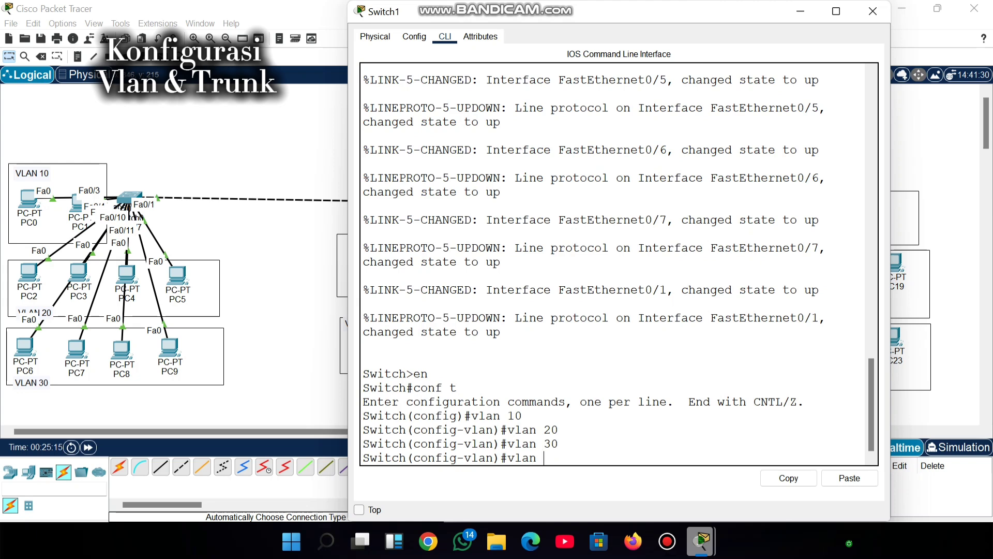
pyautogui.write('5')
pyautogui.press('BackSpace')
pyautogui.write('40')
pyautogui.press('Return')
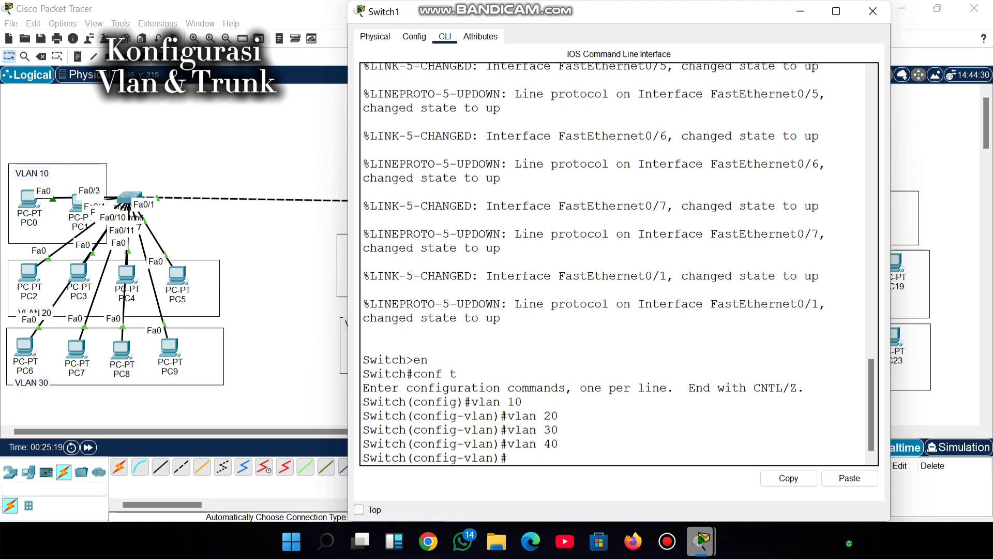
pyautogui.write('vlan 50')
pyautogui.press('Return')
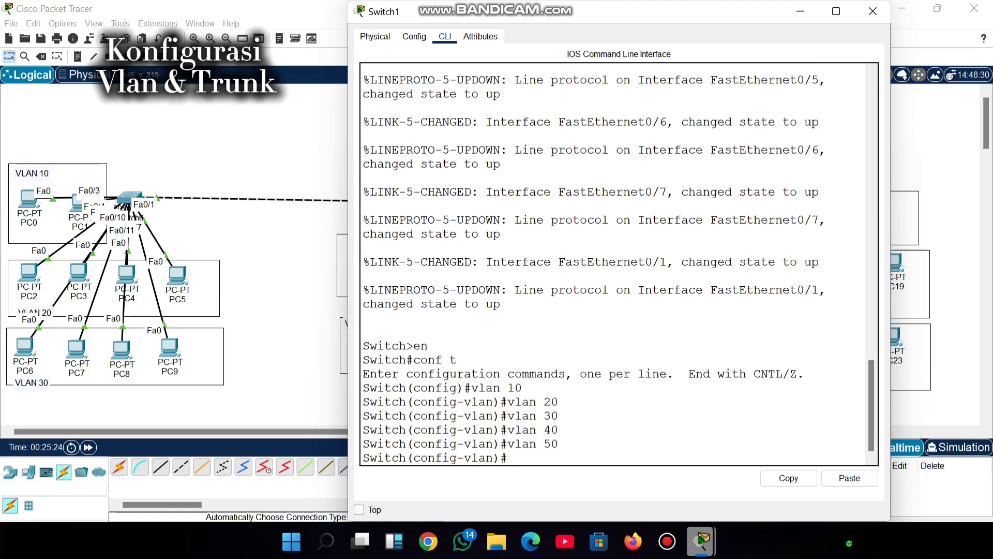
# Close the Switch1 window, open the command line of Switch2 and enter global configuration mode.
pyautogui.click(872, 10)
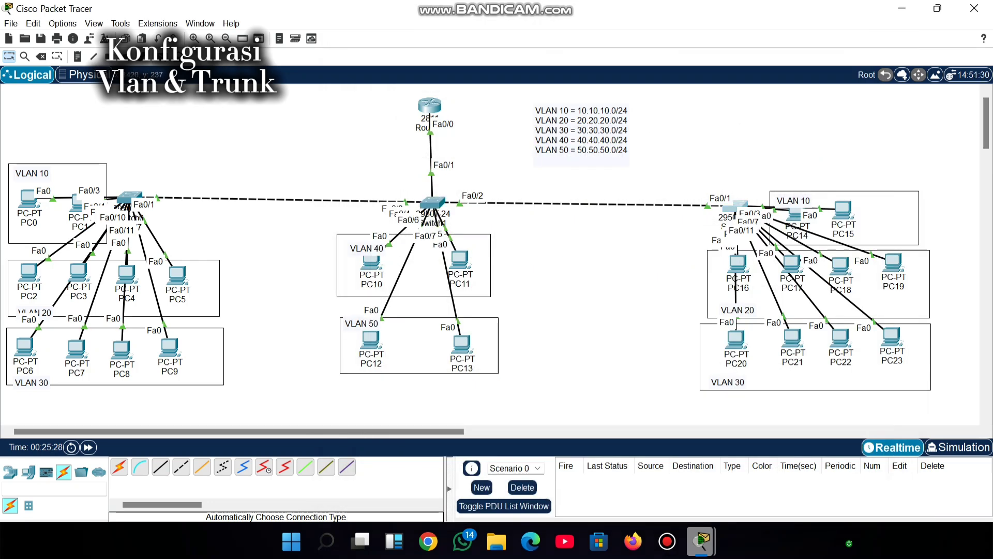
pyautogui.click(735, 206)
pyautogui.click(445, 36)
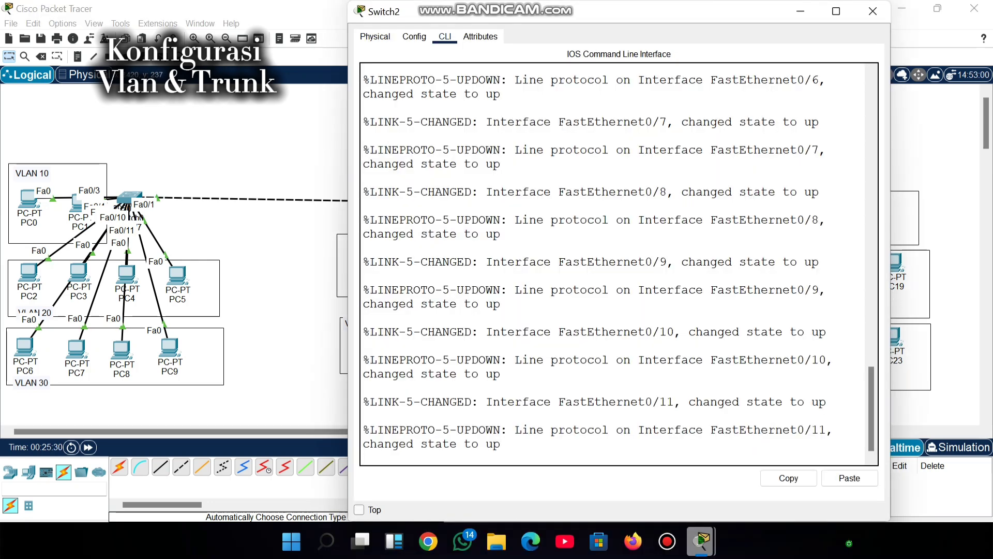
pyautogui.press('Return')
pyautogui.write('en')
pyautogui.press('Return')
pyautogui.write('cong')
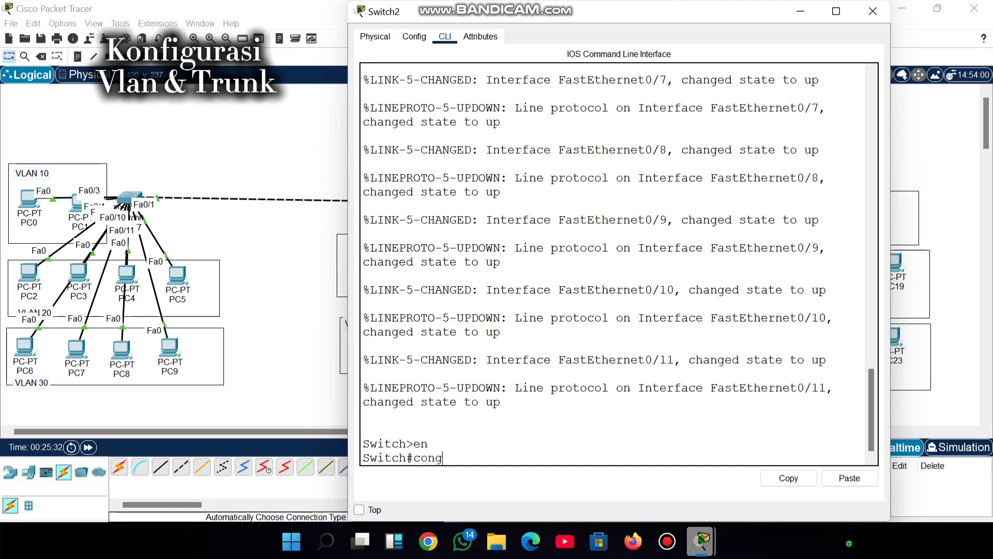
pyautogui.press('BackSpace')
pyautogui.write('f t')
pyautogui.press('Return')
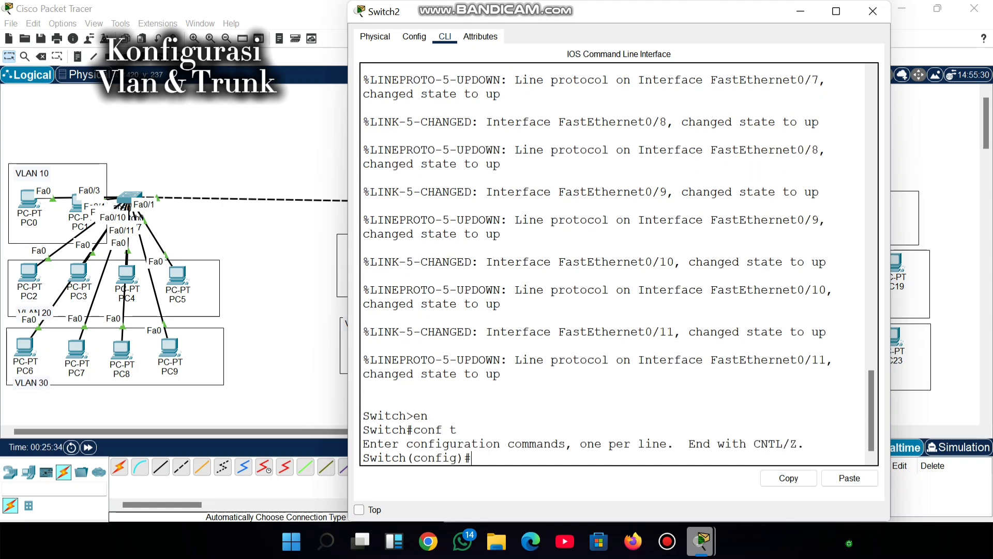
# Create VLANs 10, 20, 30, 40 and 50 on Switch2 and close its window.
pyautogui.write('vlan 10')
pyautogui.press('Return')
pyautogui.write('vlan 2')
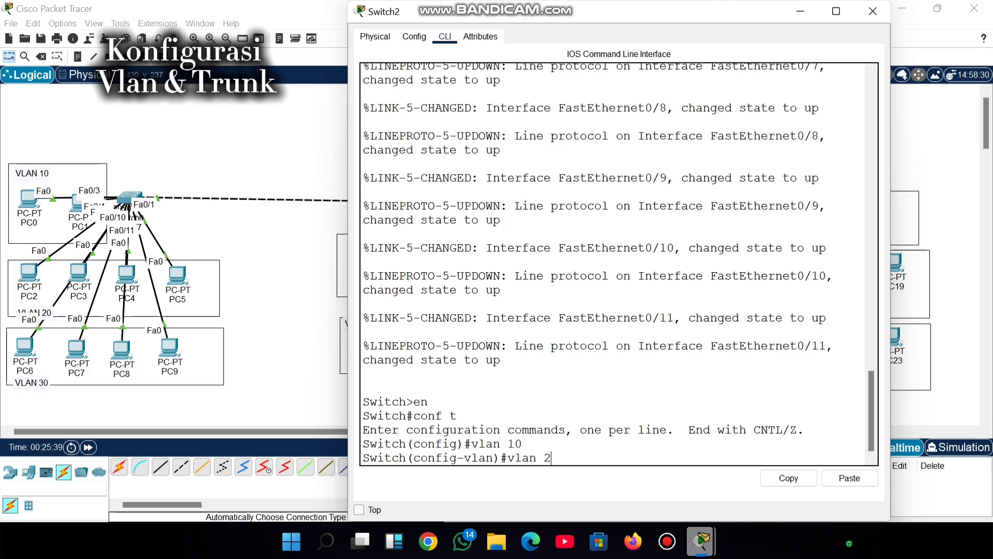
pyautogui.write('0')
pyautogui.press('Return')
pyautogui.write('vlan 30')
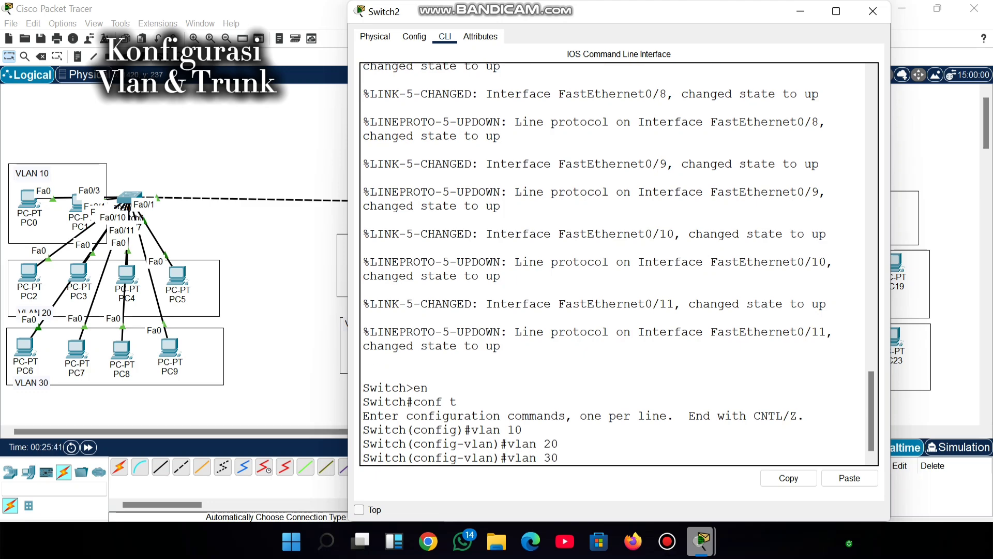
pyautogui.press('Return')
pyautogui.write('vlan 40')
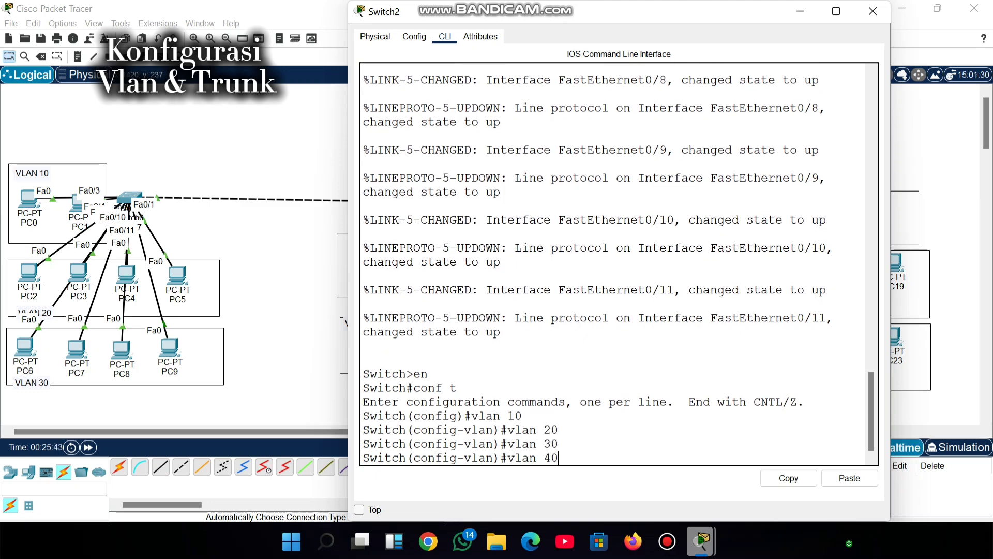
pyautogui.press('Return')
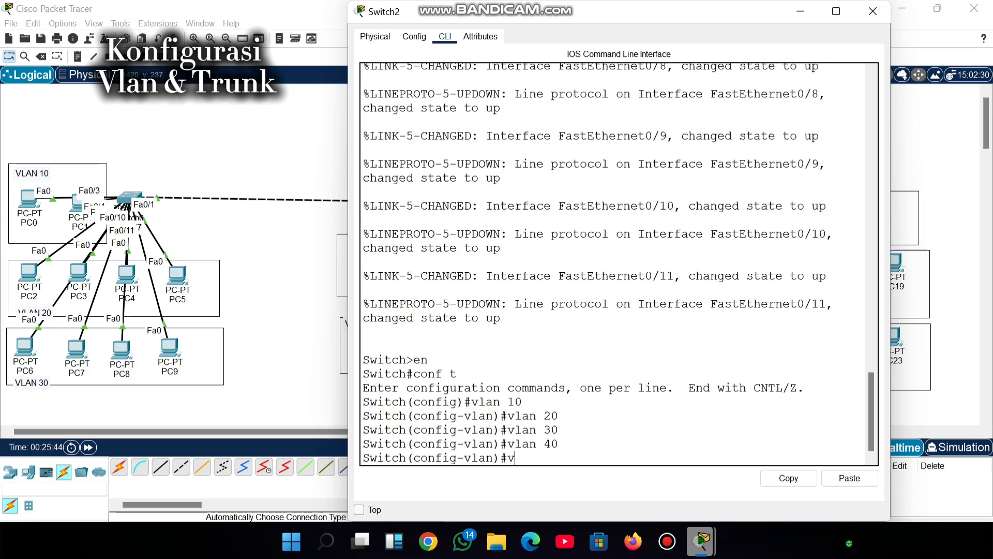
pyautogui.write('vlan 50')
pyautogui.press('Return')
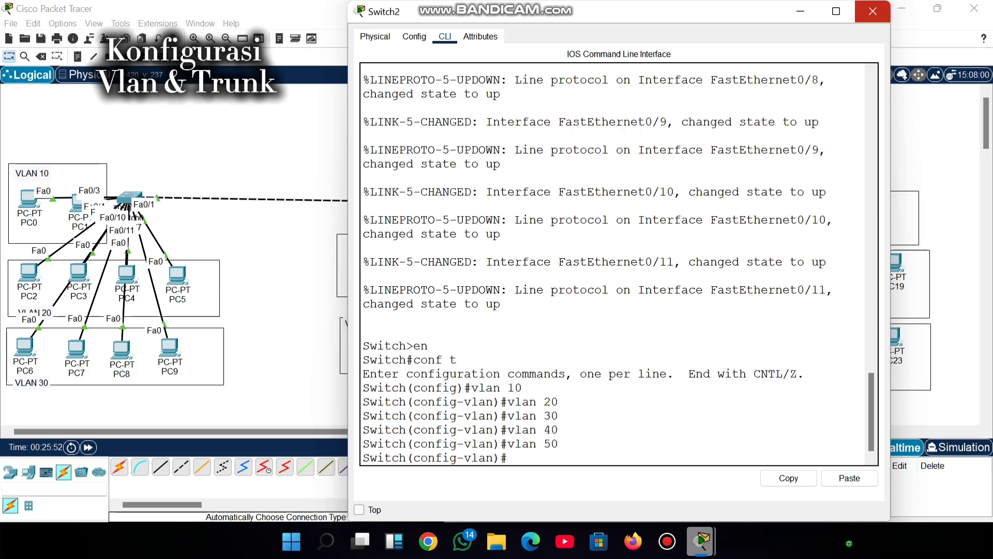
pyautogui.click(873, 11)
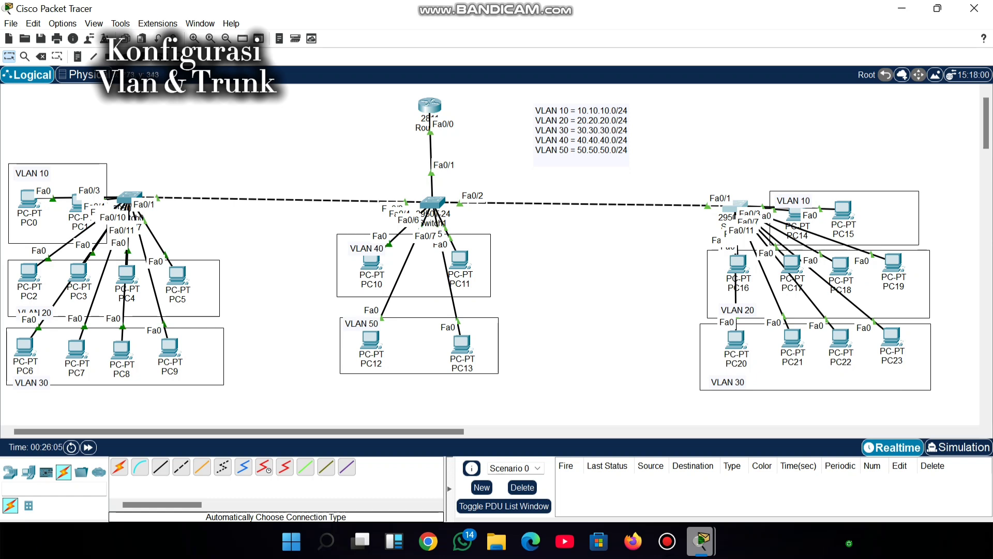
# Reopen the command line of Switch1 and exit VLAN configuration mode to global configuration mode.
pyautogui.click(434, 203)
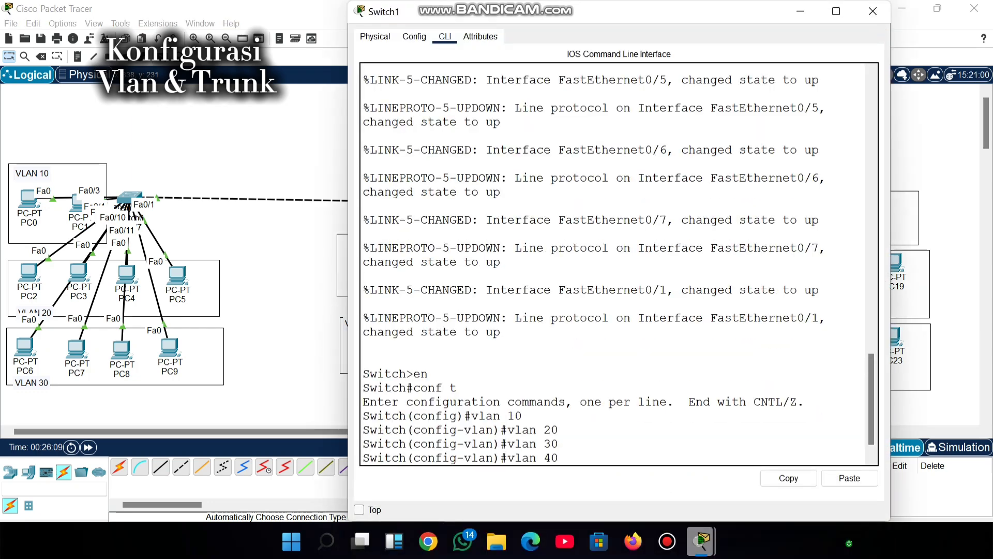
pyautogui.click(872, 11)
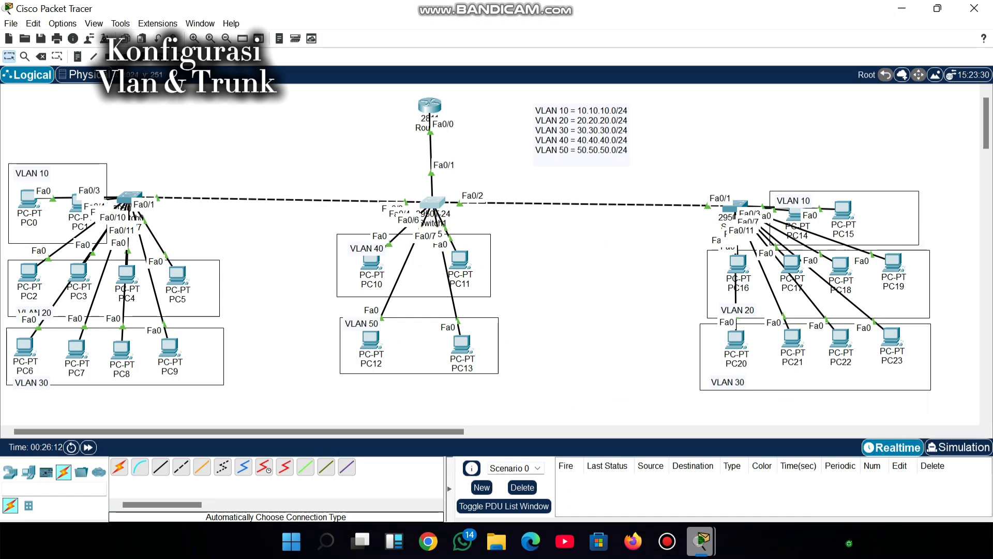
pyautogui.moveTo(372, 262)
pyautogui.mouseDown()
pyautogui.moveTo(280, 197)
pyautogui.moveTo(343, 273)
pyautogui.moveTo(363, 265)
pyautogui.mouseUp()
pyautogui.moveTo(460, 259)
pyautogui.mouseDown()
pyautogui.moveTo(517, 205)
pyautogui.moveTo(457, 257)
pyautogui.moveTo(462, 265)
pyautogui.mouseUp()
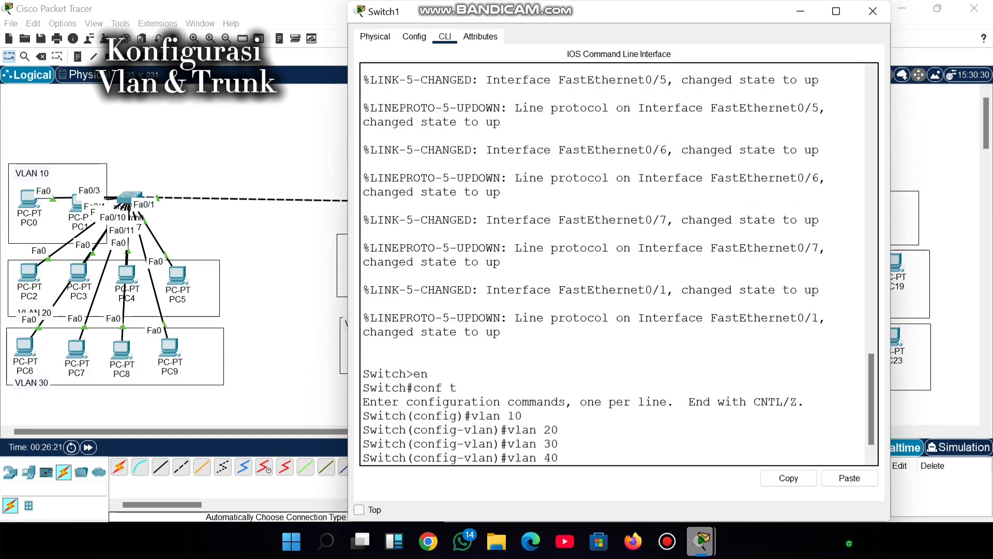
pyautogui.press('Return')
pyautogui.write('vlan 50')
pyautogui.press('Return')
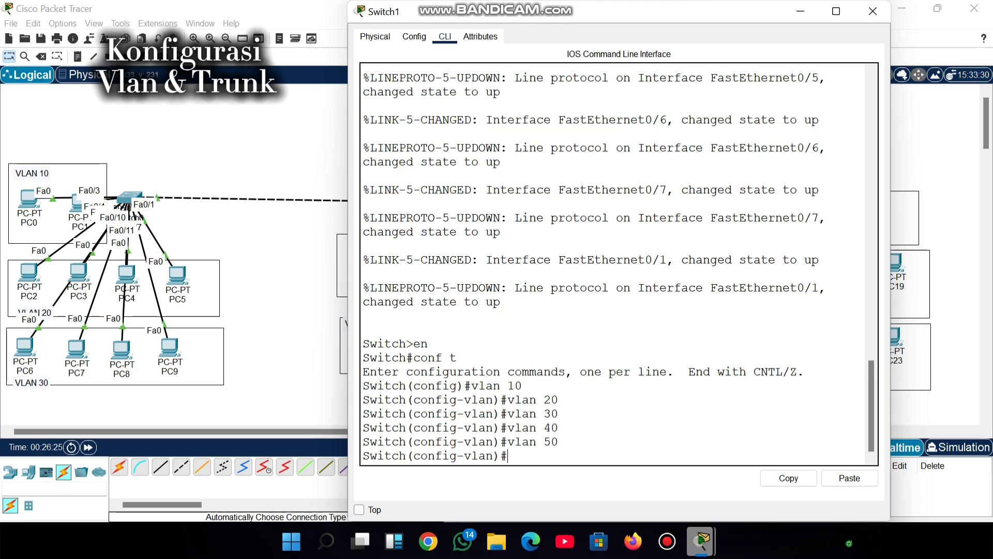
pyautogui.write('exit')
pyautogui.press('Return')
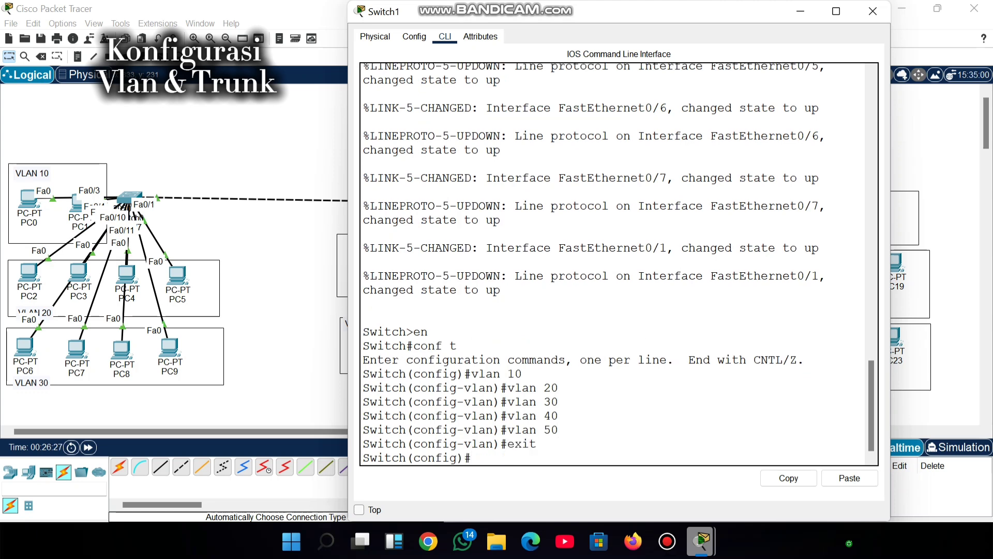
# Try to enter range configuration for interfaces fa0/4-5 on Switch1.
pyautogui.write('interface ranger ')
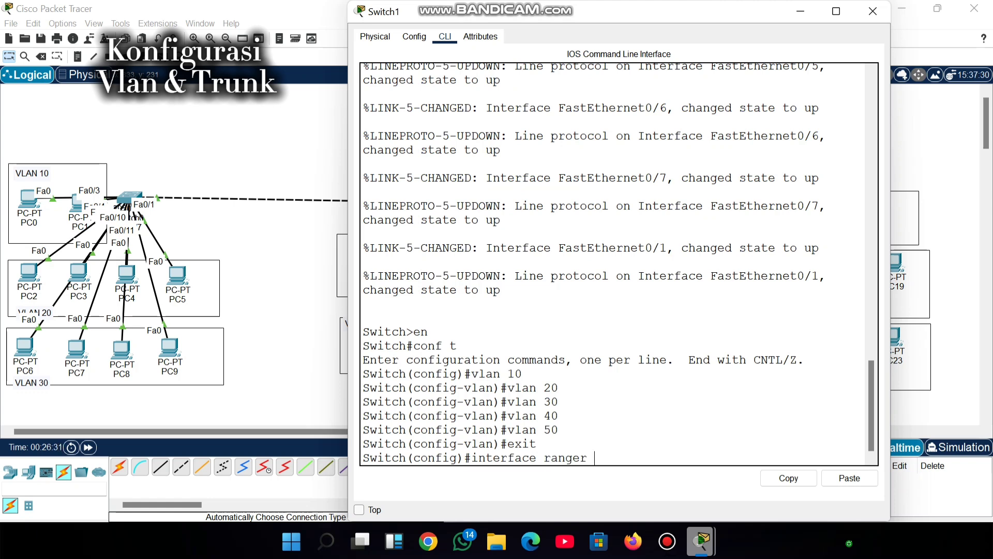
pyautogui.write('fa0/4-5')
pyautogui.press('Return')
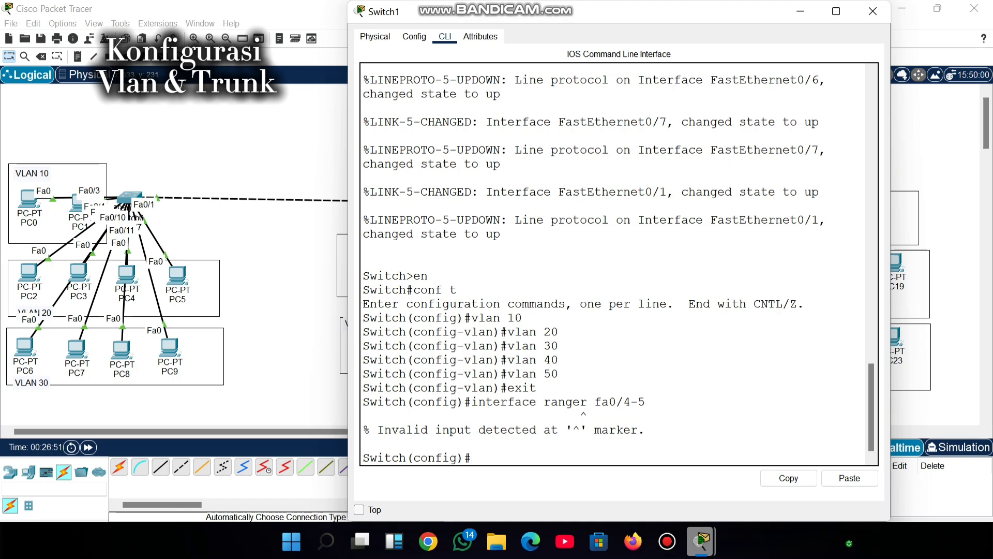
# Enter range configuration for interfaces fa0/4-5 on Switch1 by correcting the misspelled range command.
pyautogui.press('Up')
pyautogui.press('Left')
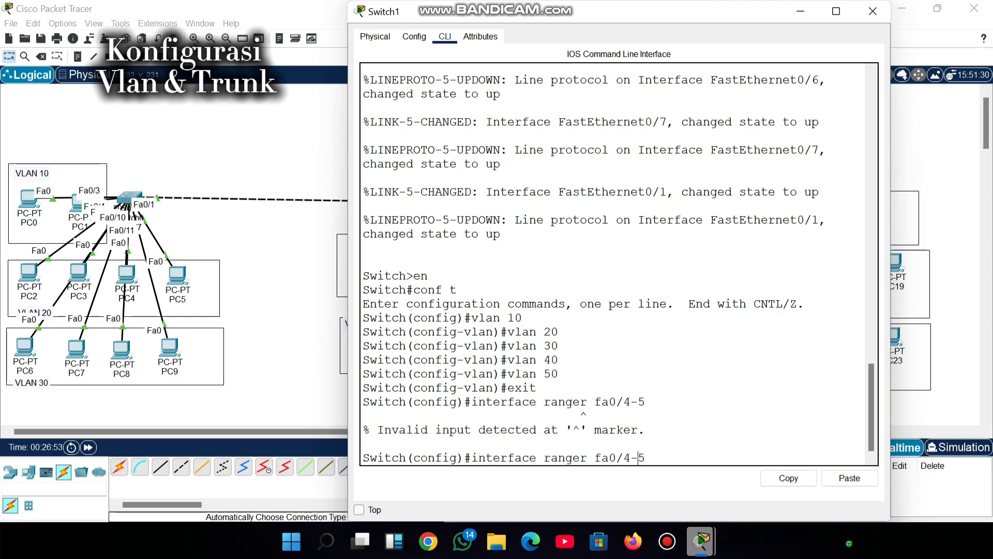
pyautogui.press('Delete')
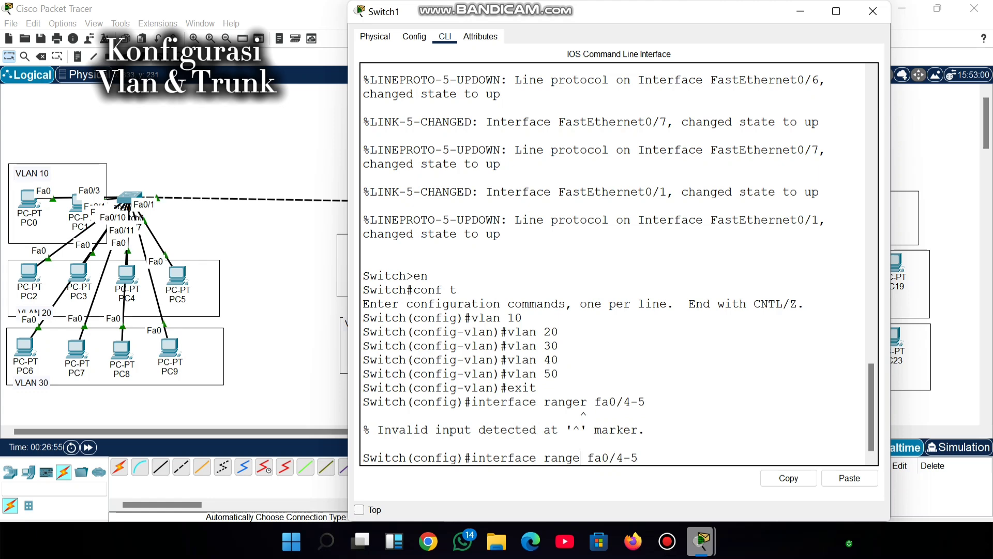
pyautogui.press('Return')
# Set interfaces fa0/4-5 on Switch1 to access mode with switchport mode access.
pyautogui.write('switchp')
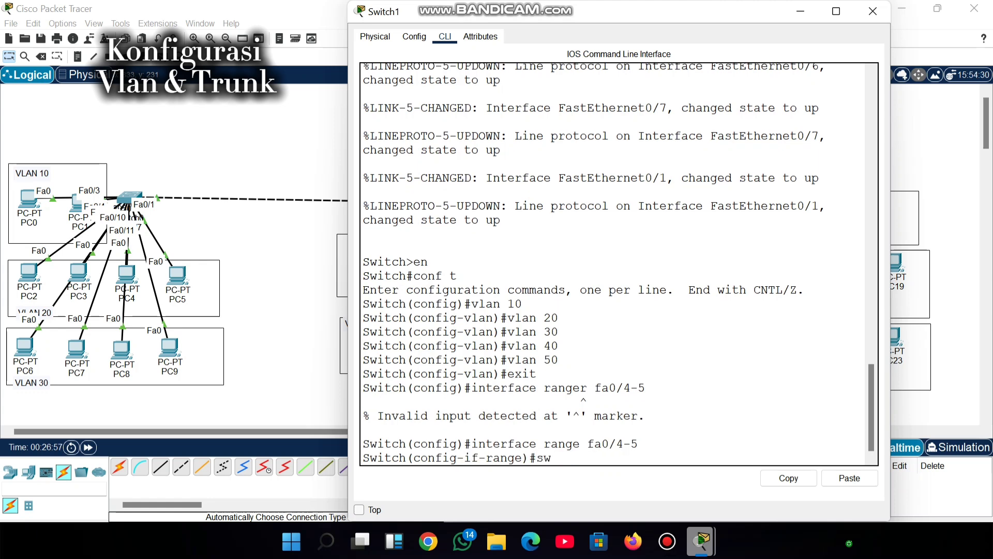
pyautogui.write('ort')
pyautogui.press('BackSpace')
pyautogui.press('BackSpace')
pyautogui.press('BackSpace')
pyautogui.write('ort f')
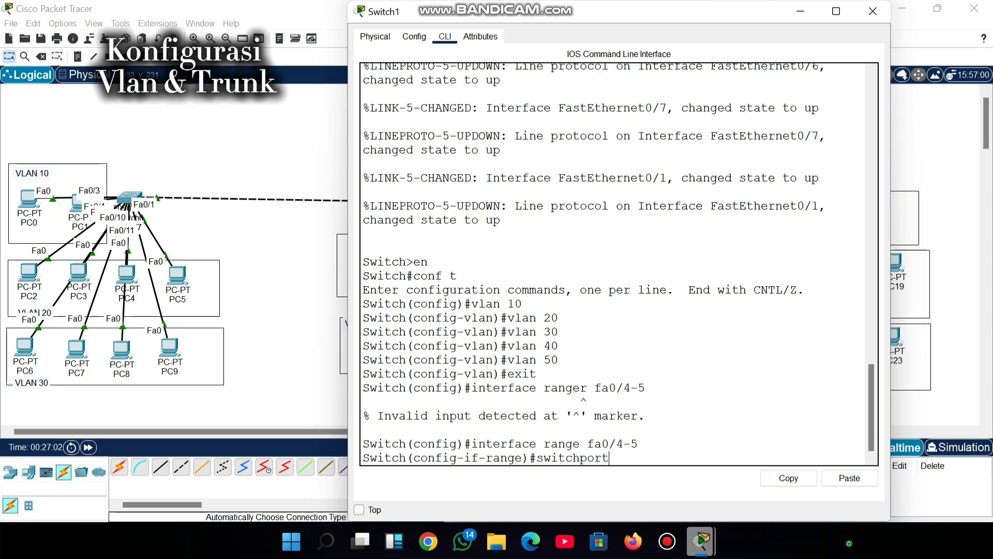
pyautogui.write('a0/4')
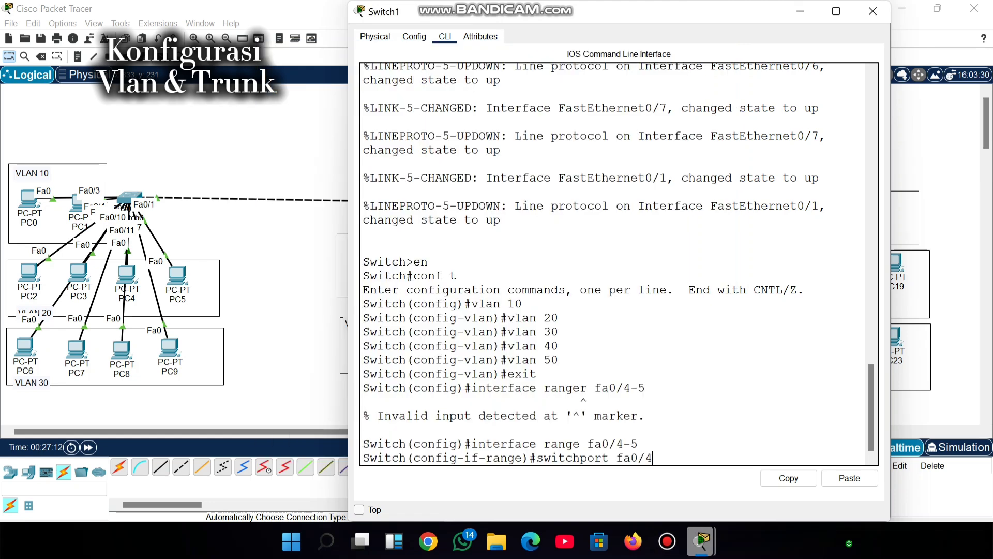
pyautogui.press('BackSpace')
pyautogui.press('BackSpace')
pyautogui.press('BackSpace')
pyautogui.press('BackSpace')
pyautogui.press('BackSpace')
pyautogui.write('mode accsess')
pyautogui.press('BackSpace')
pyautogui.press('BackSpace')
pyautogui.press('BackSpace')
pyautogui.press('BackSpace')
pyautogui.write('ess')
pyautogui.press('Return')
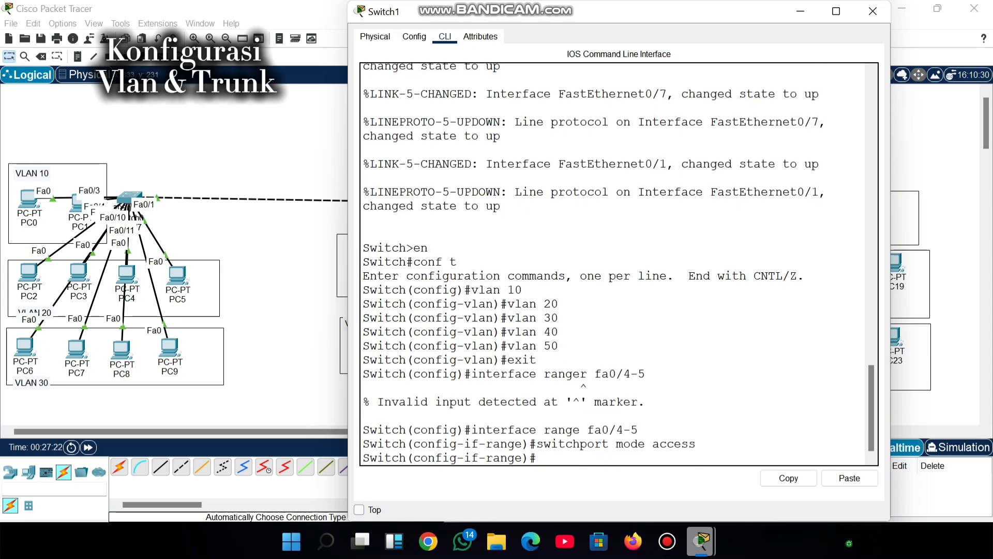
# Assign interfaces fa0/4-5 on Switch1 to access VLAN 40 and return to global configuration mode.
pyautogui.write('switchport access vlan')
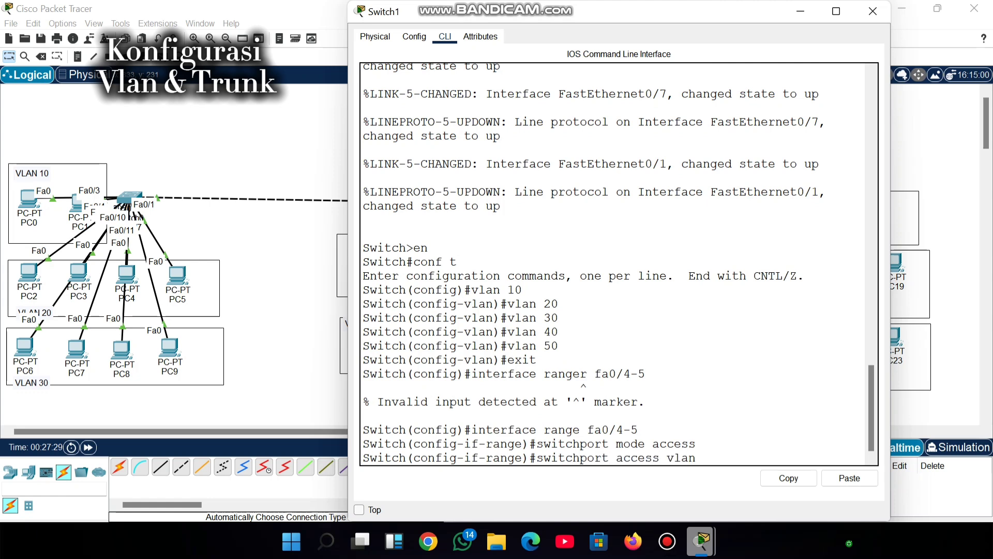
pyautogui.write(' 40')
pyautogui.press('Return')
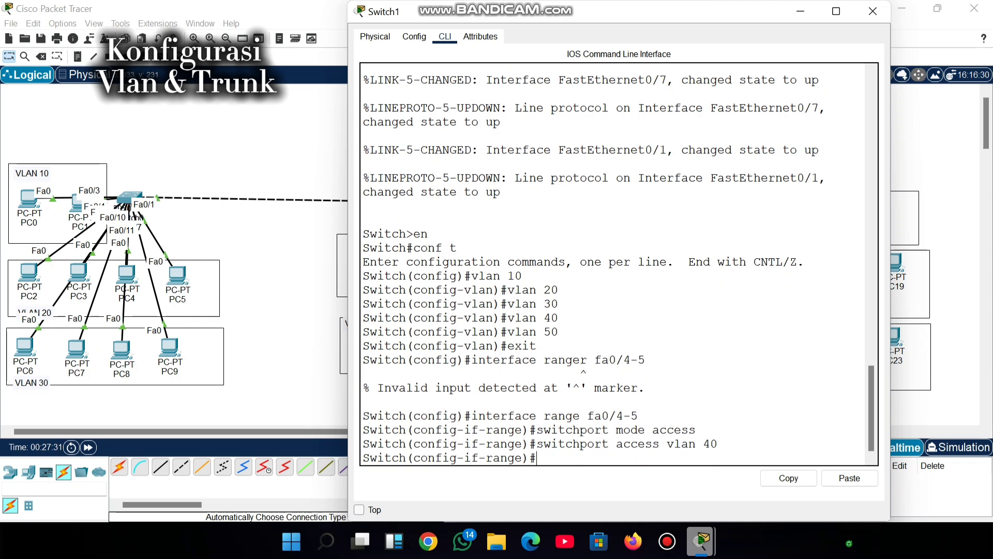
pyautogui.write('exit')
pyautogui.press('Return')
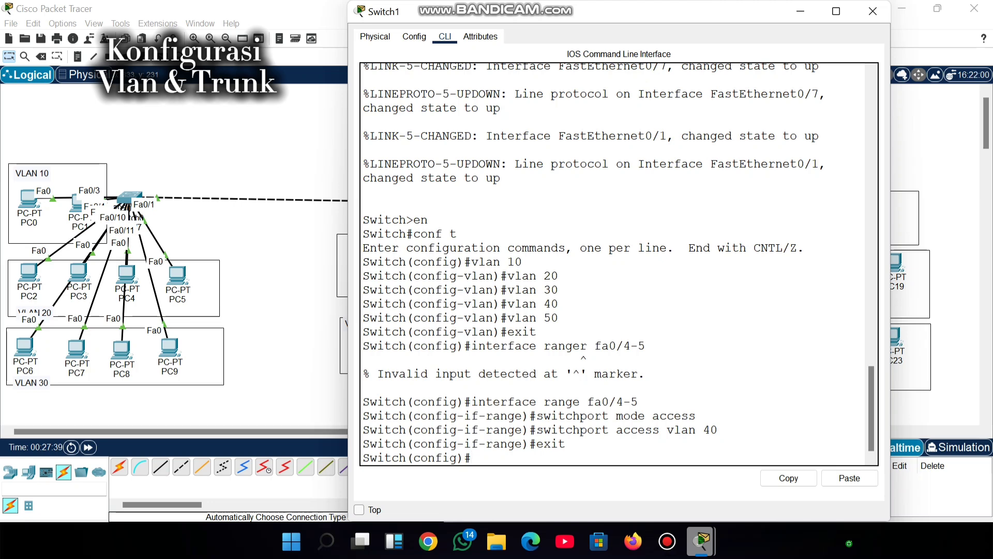
# Close the Switch1 window and shift PC12 and PC13 slightly within the VLAN 50 box.
pyautogui.click(872, 11)
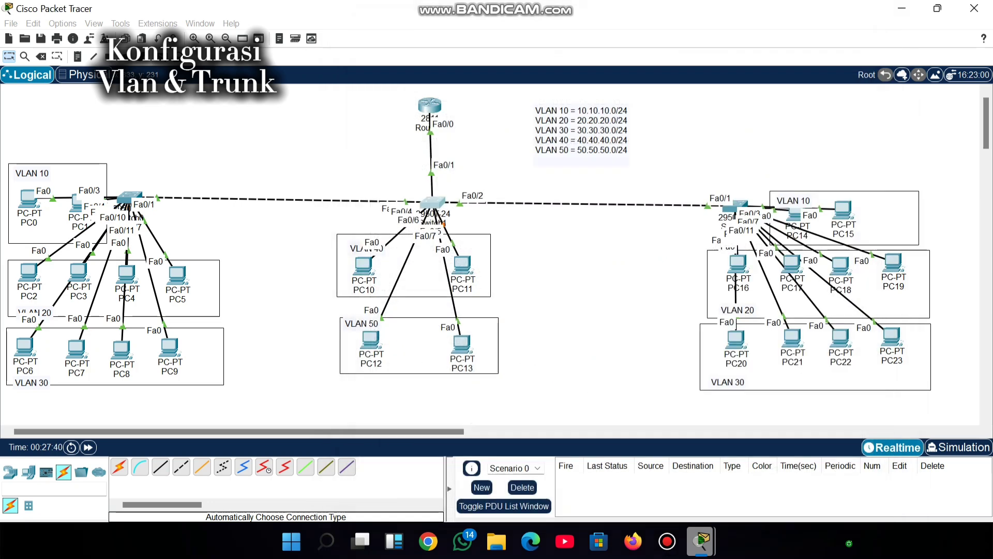
pyautogui.moveTo(370, 341)
pyautogui.mouseDown()
pyautogui.moveTo(310, 290)
pyautogui.moveTo(358, 342)
pyautogui.mouseUp()
pyautogui.moveTo(461, 344)
pyautogui.mouseDown()
pyautogui.moveTo(507, 327)
pyautogui.moveTo(464, 338)
pyautogui.mouseUp()
# Reopen the command line of Switch1 and set interface range fa0/6-7 to access mode.
pyautogui.click(432, 202)
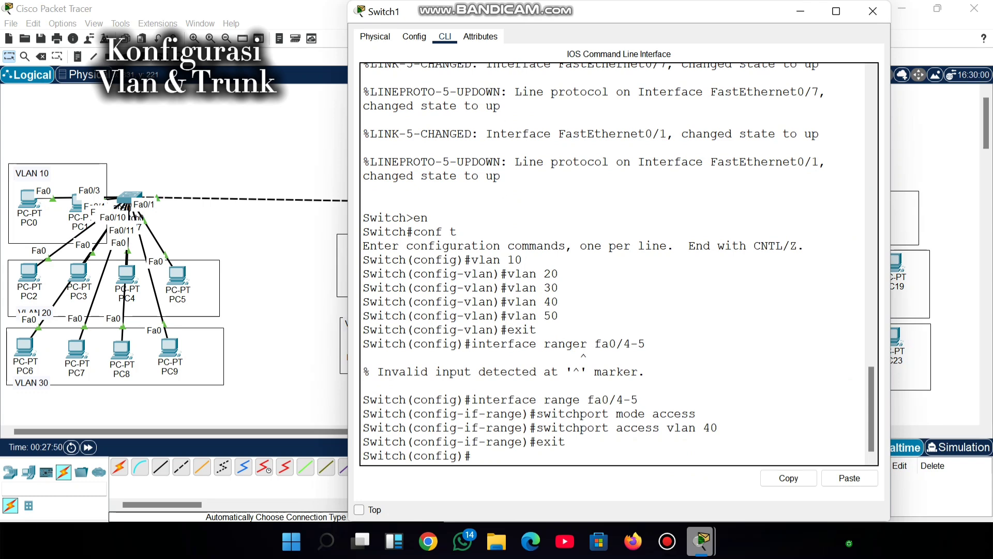
pyautogui.write('interface range fa')
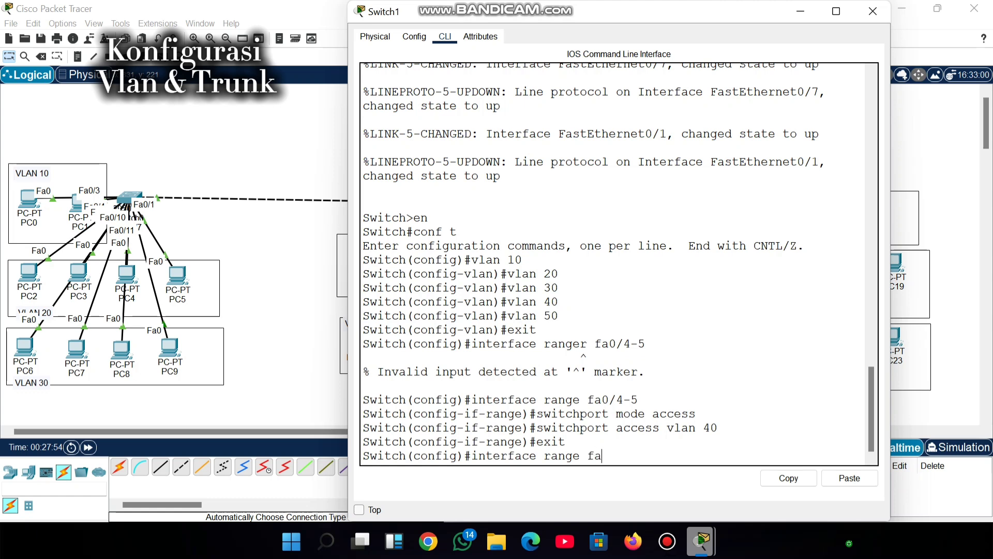
pyautogui.write('0/6-7')
pyautogui.press('Return')
pyautogui.press('Up')
pyautogui.press('Up')
pyautogui.press('Up')
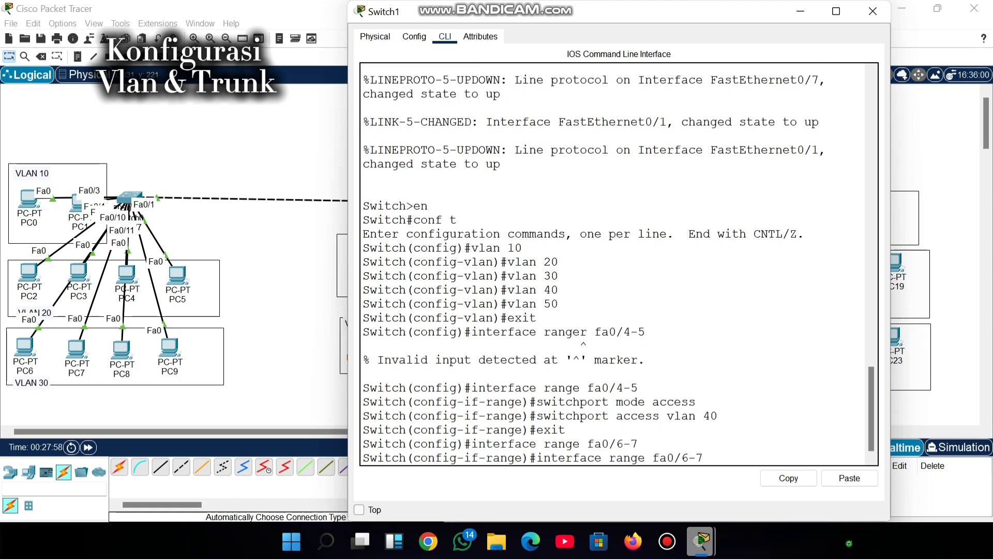
pyautogui.press('Up')
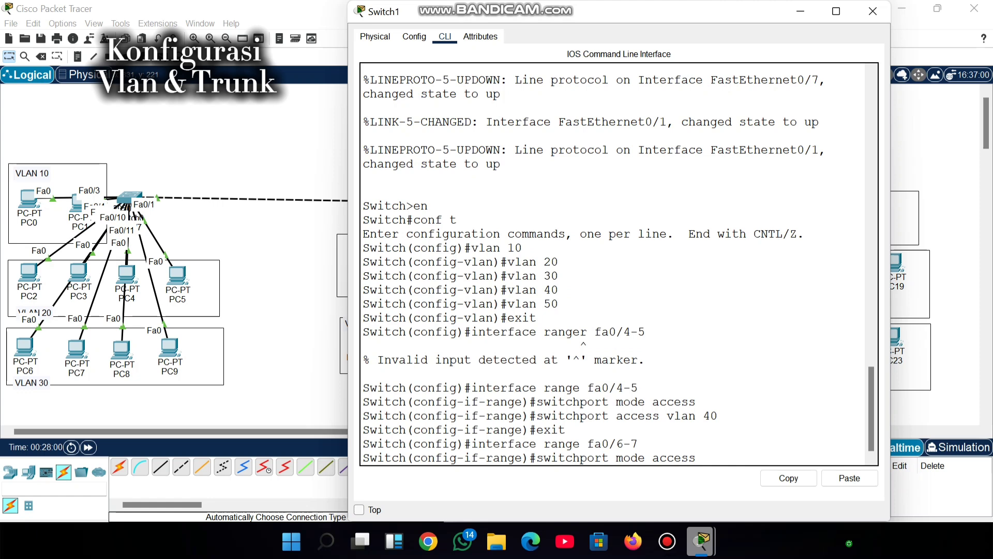
pyautogui.press('Return')
# Assign interfaces fa0/6-7 on Switch1 to access VLAN 50 and return to global configuration mode.
pyautogui.press('Up')
pyautogui.press('Up')
pyautogui.press('Up')
pyautogui.press('Up')
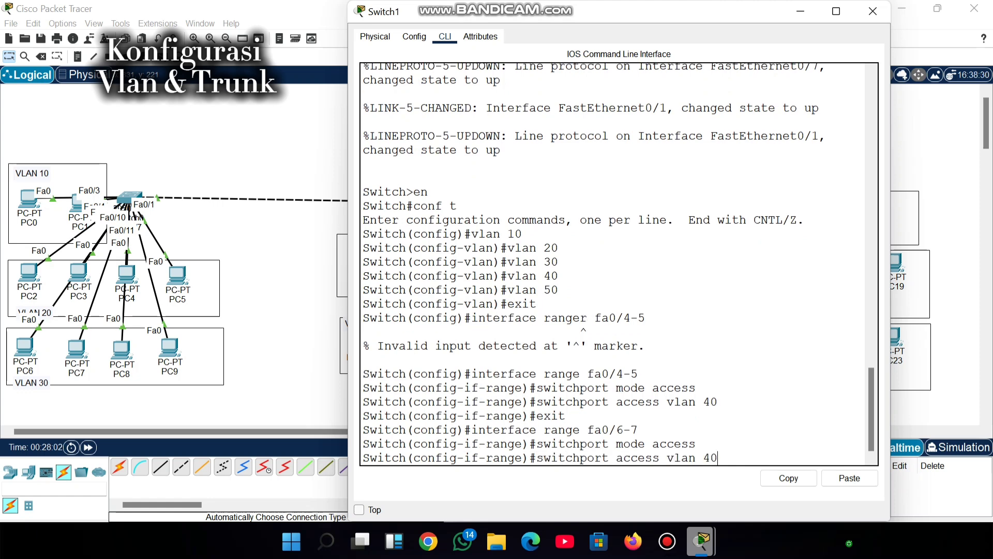
pyautogui.press('BackSpace')
pyautogui.press('BackSpace')
pyautogui.write('50')
pyautogui.press('Return')
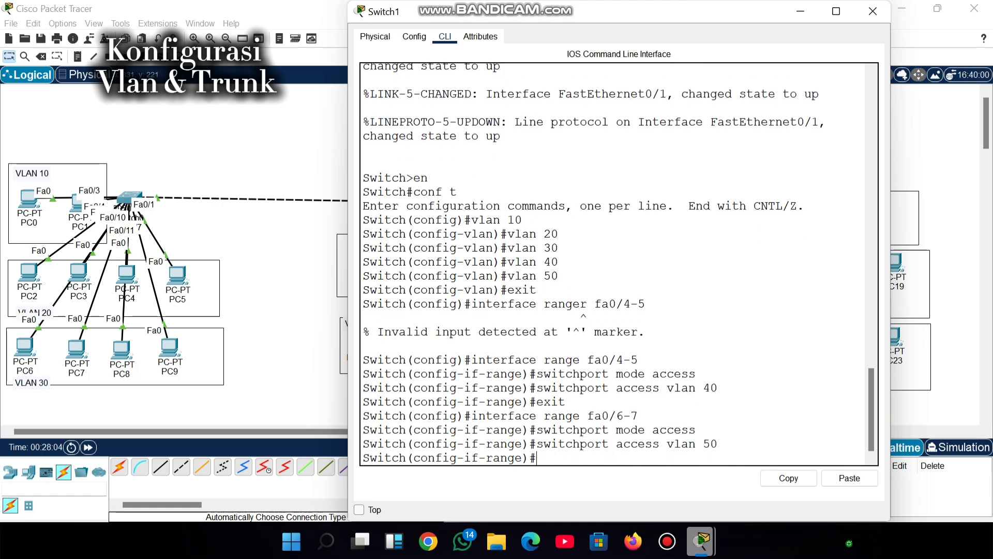
pyautogui.write('exit')
pyautogui.press('Return')
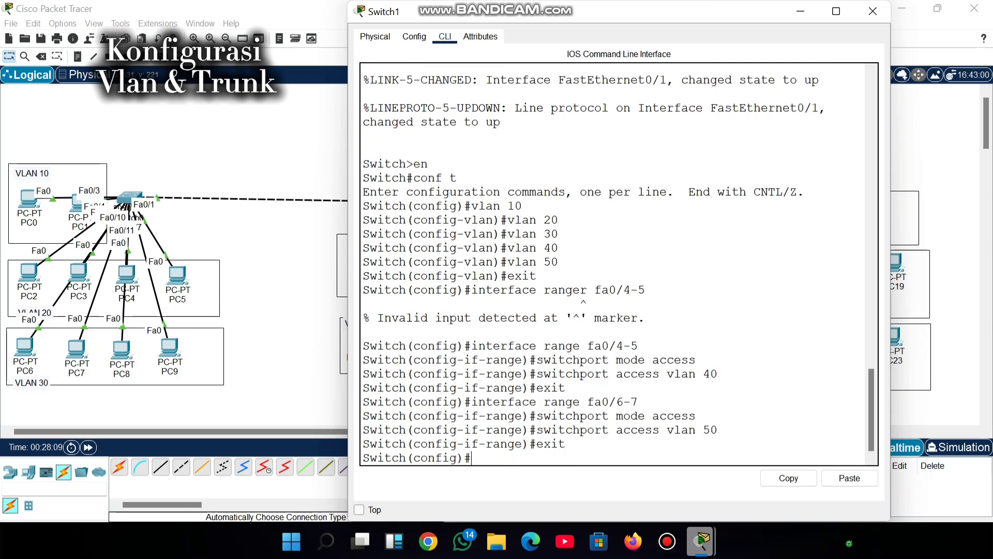
# Check the VLAN port assignments on Switch1 with do show vlan brief and close its window.
pyautogui.write('do show vlan bri')
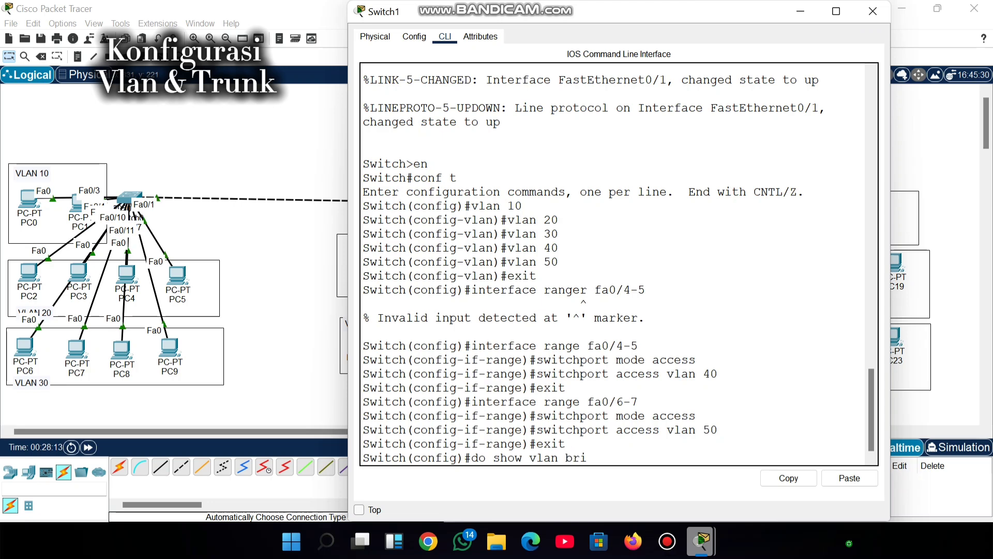
pyautogui.write('ef')
pyautogui.press('Return')
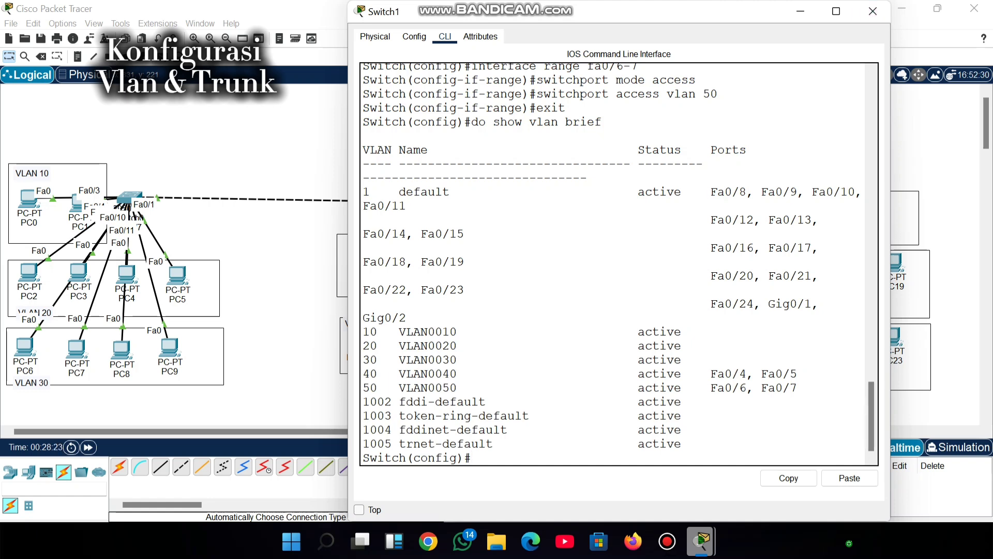
pyautogui.click(873, 11)
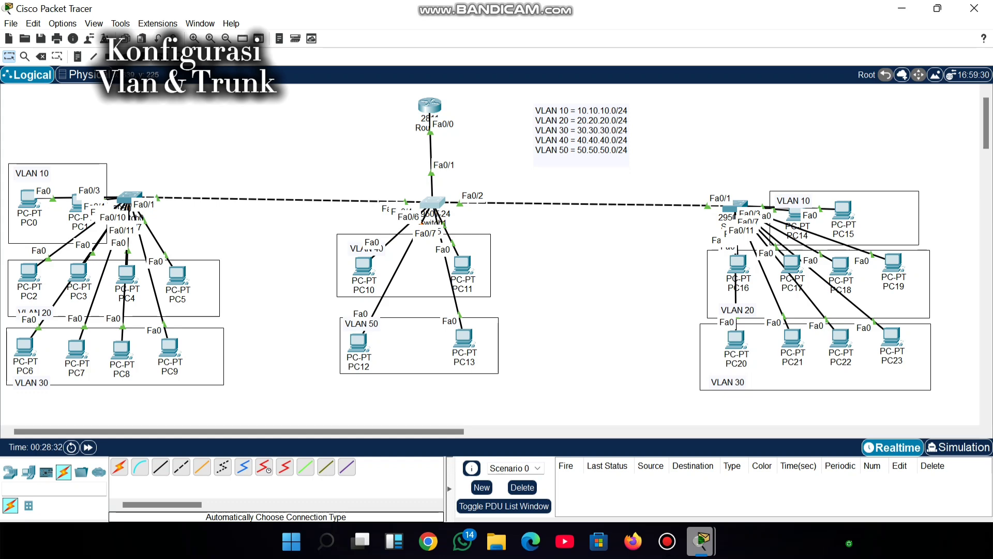
# Reopen the command line of Switch1, set interface range fa0/1-3 to trunk mode and return to global configuration mode.
pyautogui.click(434, 201)
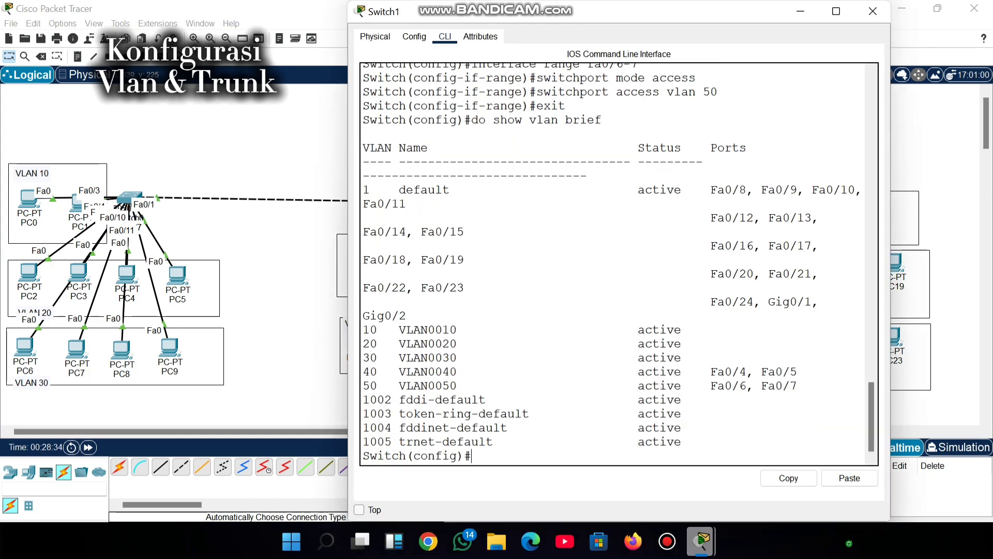
pyautogui.write('interface range fa')
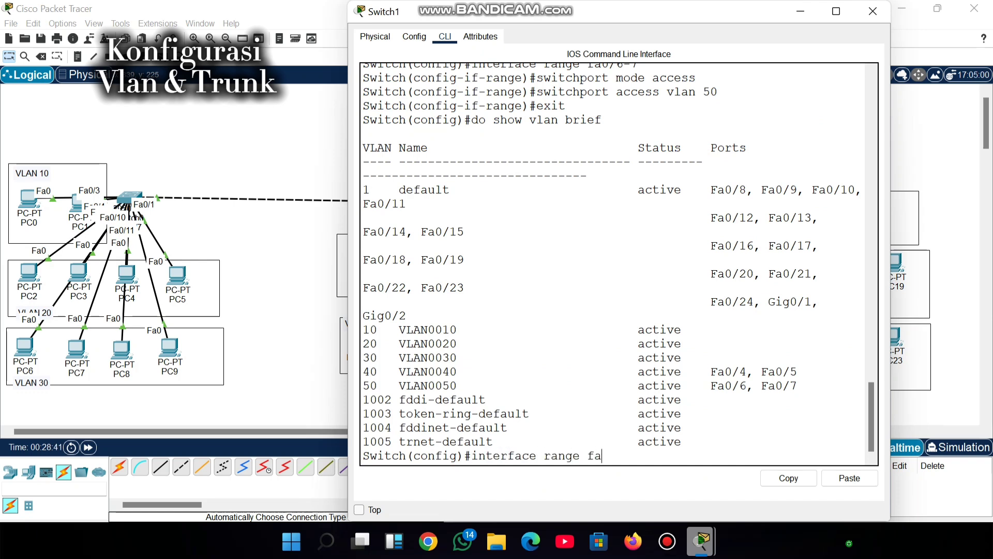
pyautogui.write('0/1-3')
pyautogui.press('Return')
pyautogui.write('switchport')
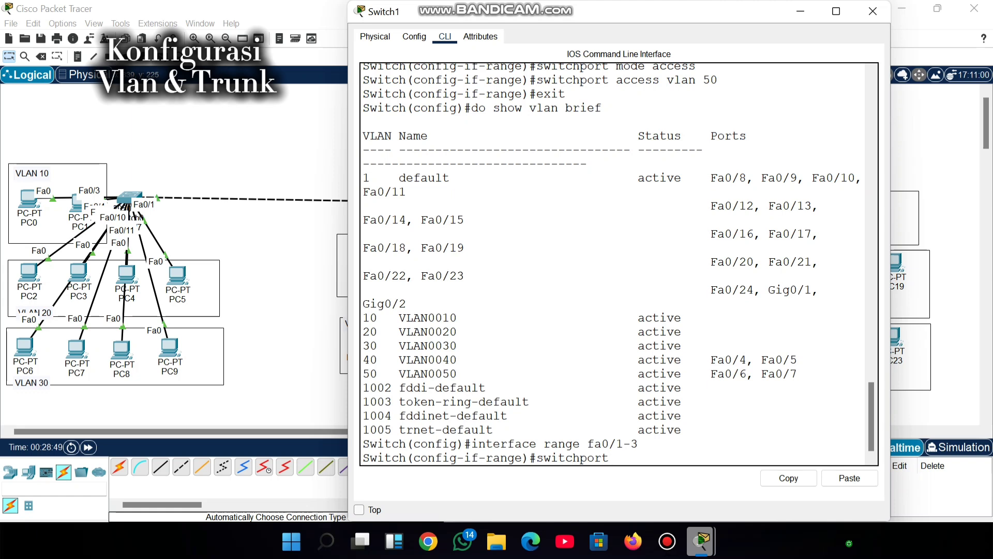
pyautogui.write(' mode trunk')
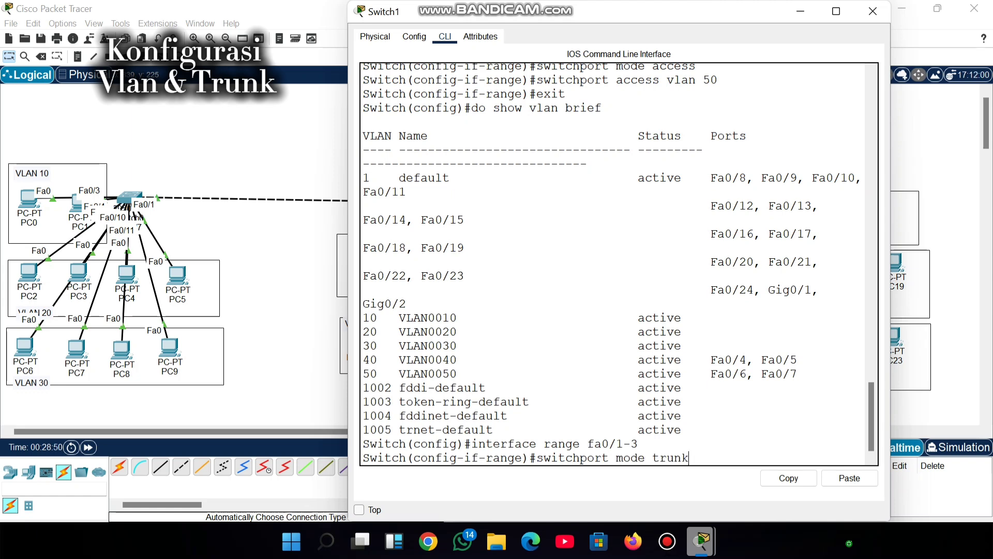
pyautogui.press('Return')
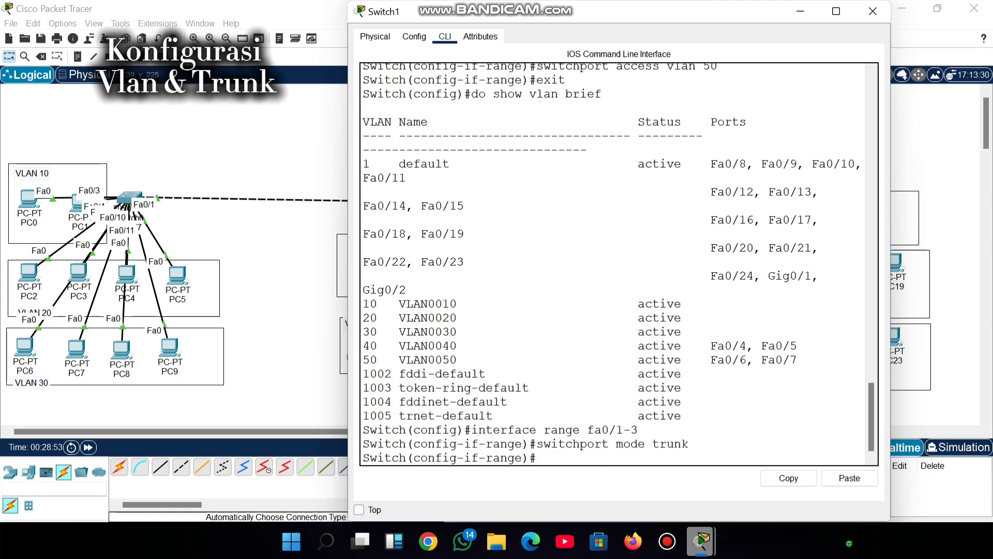
pyautogui.write('exit')
pyautogui.press('Return')
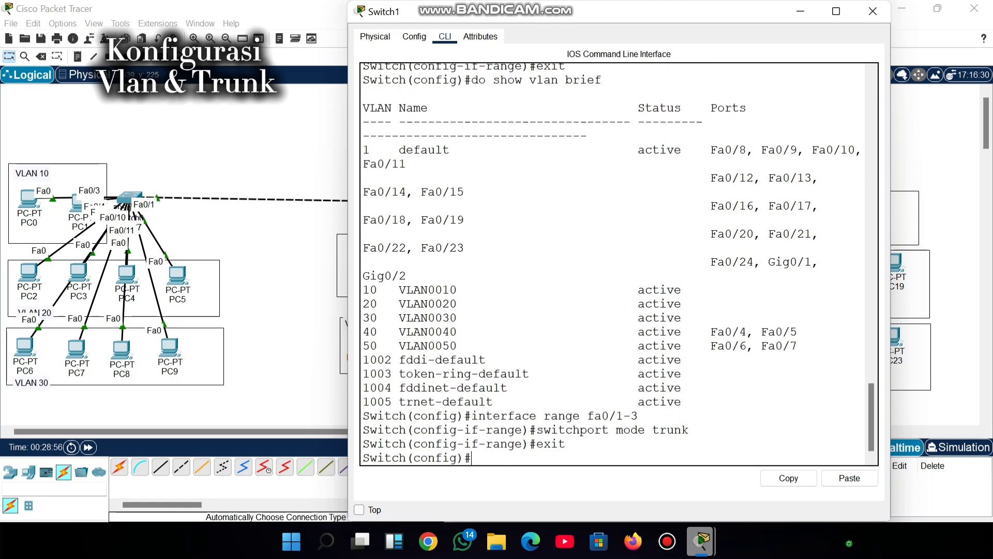
# Check the trunk ports on Switch1 with do show interface trunk and close its window.
pyautogui.write('do show')
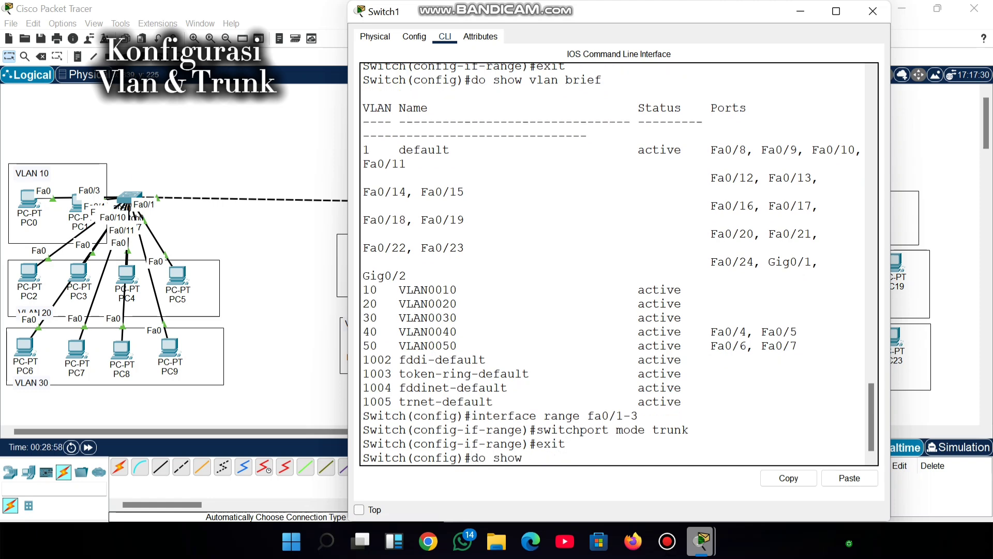
pyautogui.write(' interface trunk')
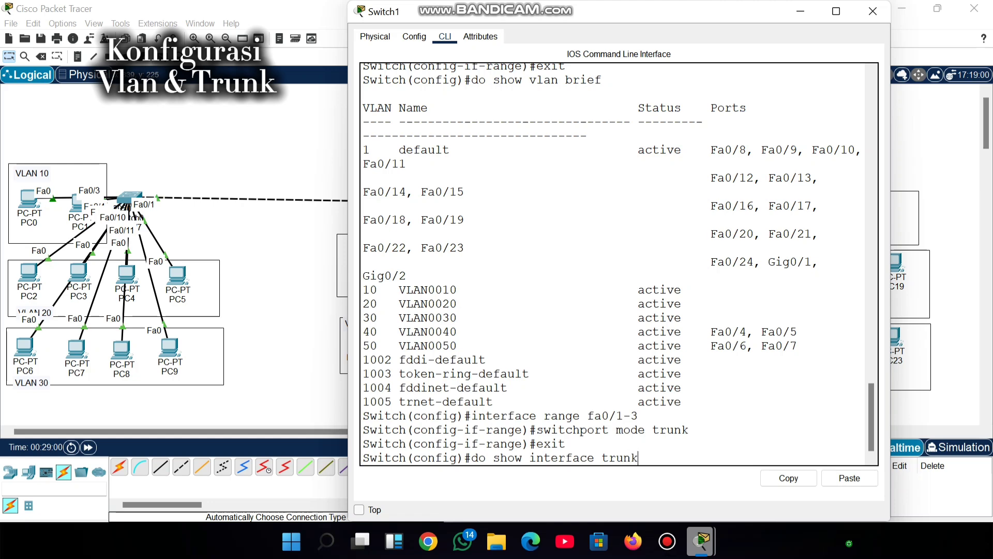
pyautogui.press('Return')
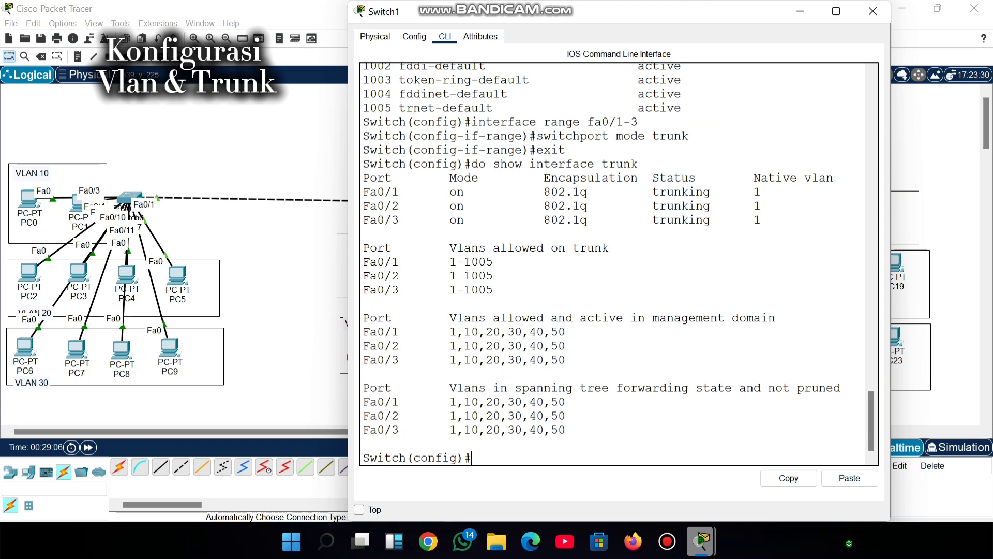
pyautogui.click(873, 11)
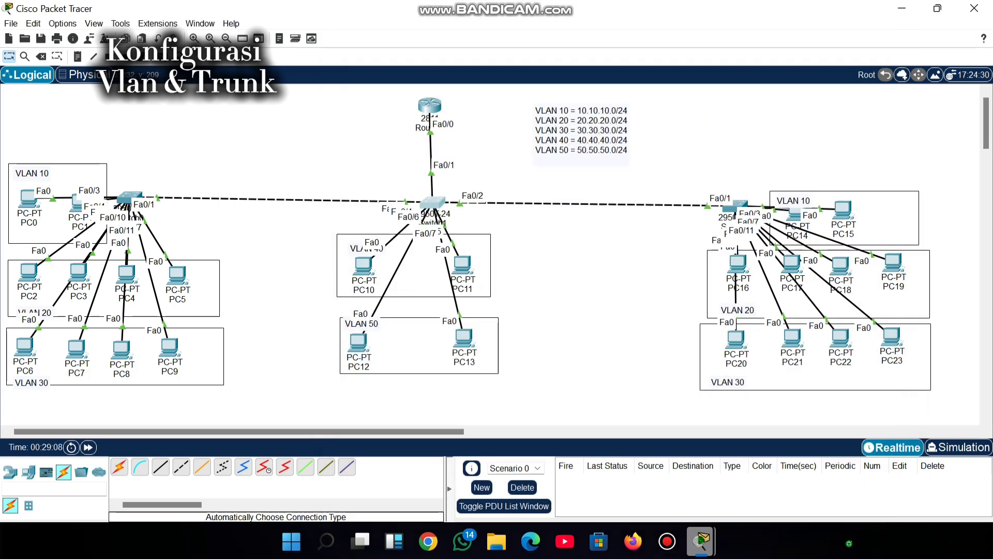
# Open the command line of Switch0 and exit VLAN configuration mode to global configuration mode.
pyautogui.click(129, 198)
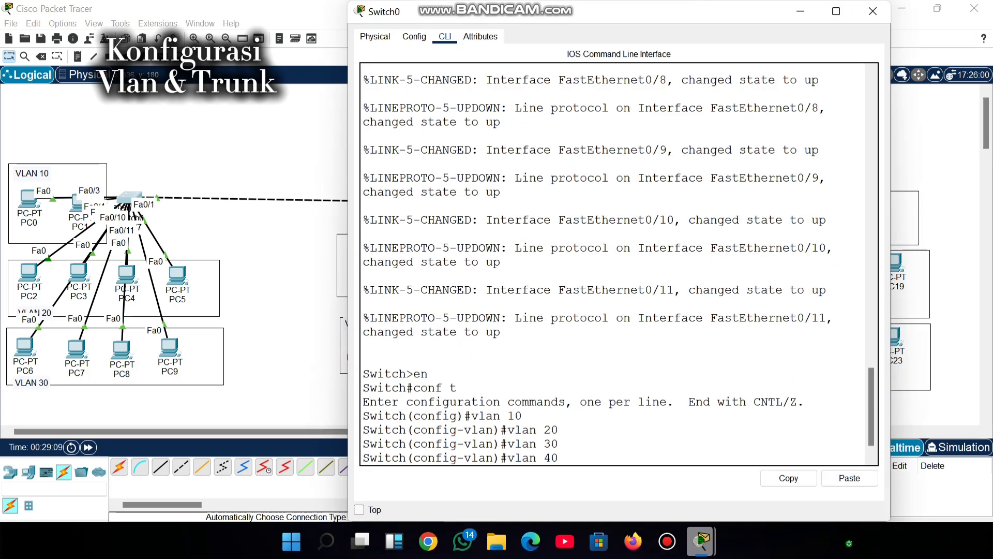
pyautogui.press('Return')
pyautogui.write('vlan 50')
pyautogui.press('Return')
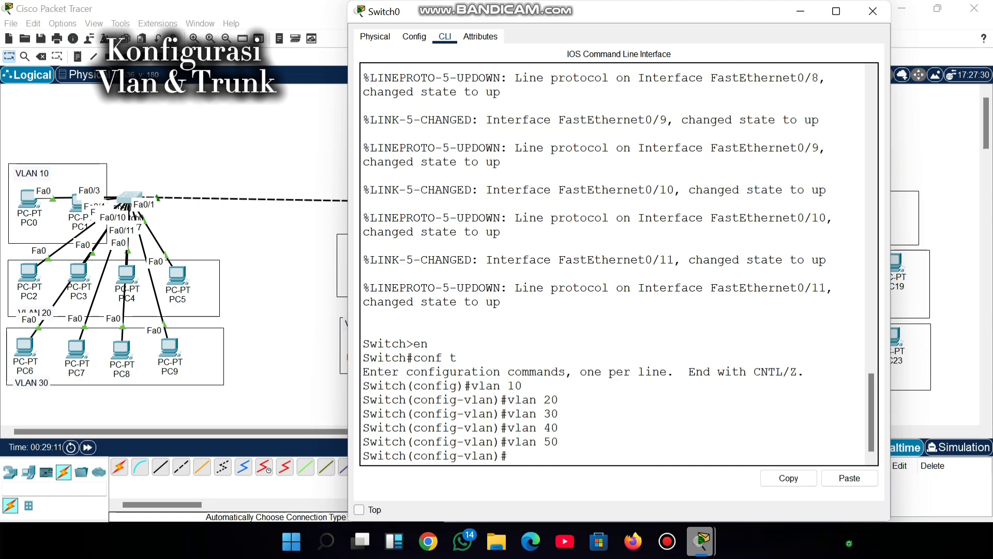
pyautogui.write('exit')
pyautogui.press('Return')
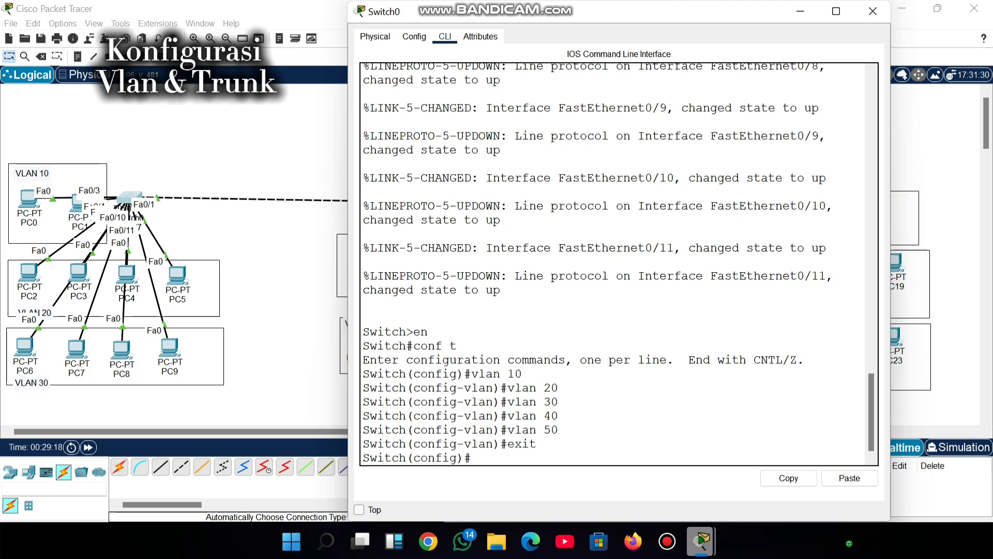
# Enter range configuration for interfaces fa0/2-3 on Switch0.
pyautogui.write('interface fa0/')
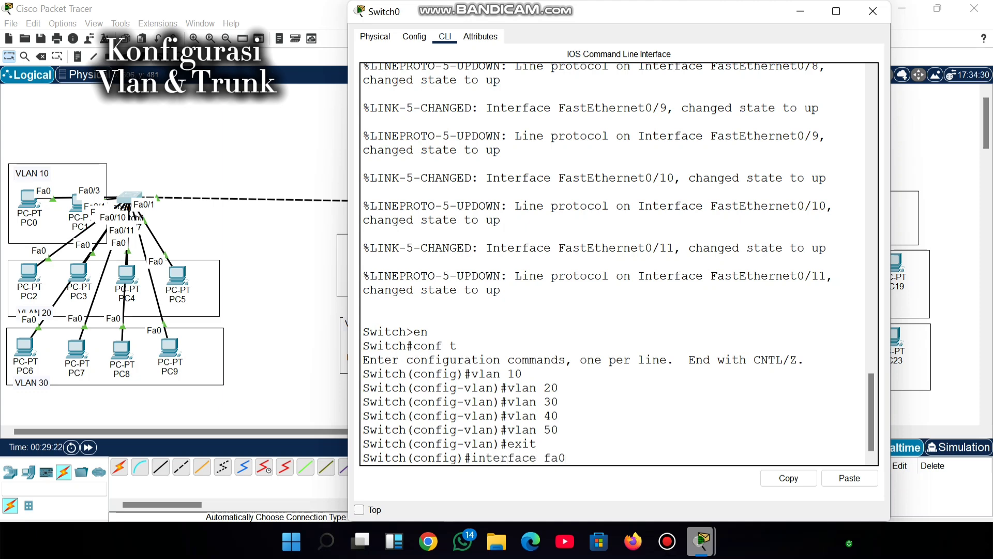
pyautogui.write('2-3')
pyautogui.press('Return')
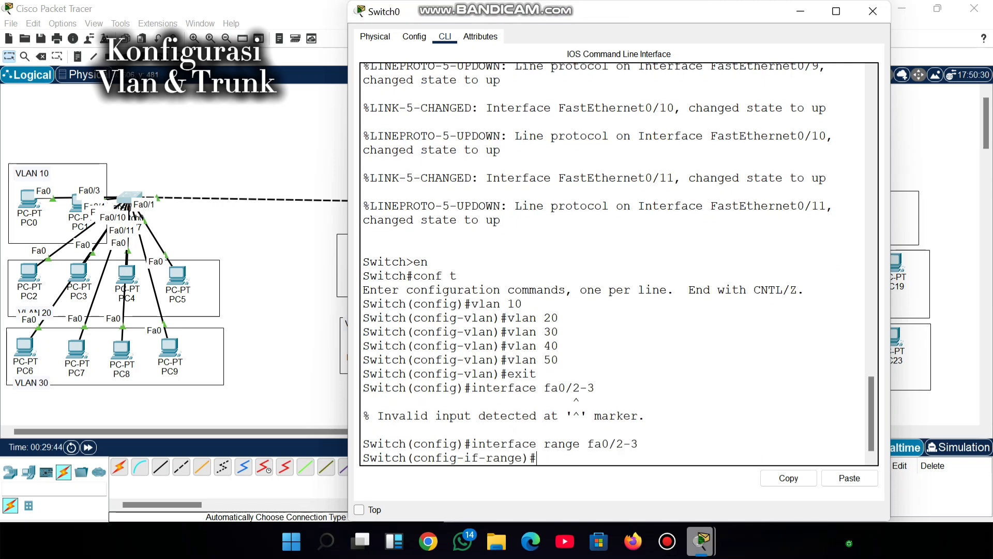
# Set the fa0/2-3 range on Switch0 to access mode in VLAN 10 and return to global configuration mode.
pyautogui.write('switchport mode')
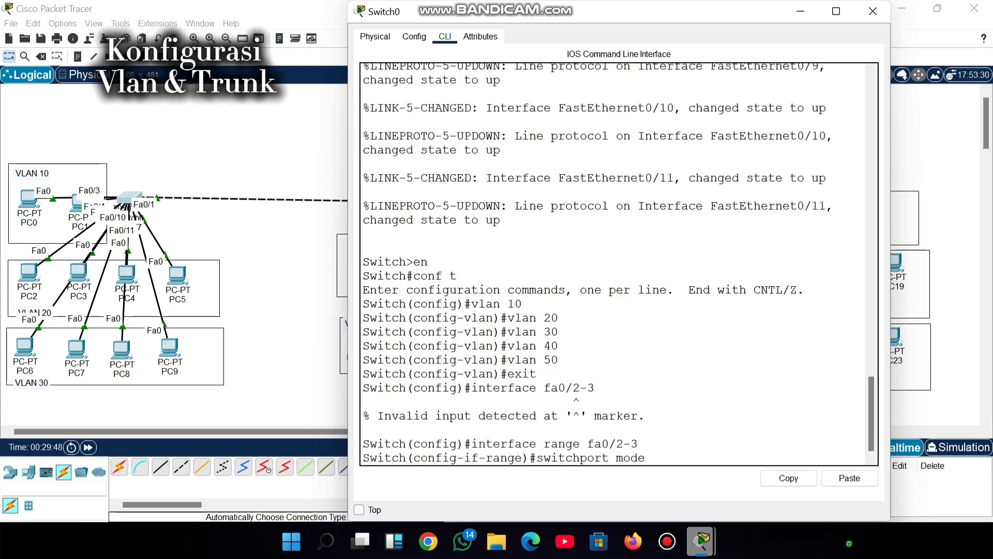
pyautogui.write(' access')
pyautogui.press('Return')
pyautogui.write('swoi')
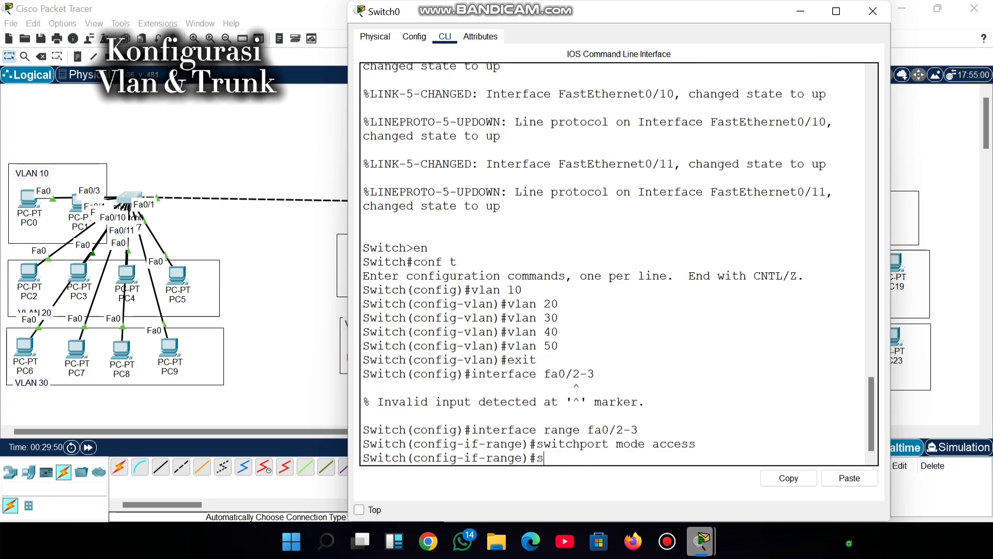
pyautogui.press('BackSpace')
pyautogui.press('BackSpace')
pyautogui.write('itchport access')
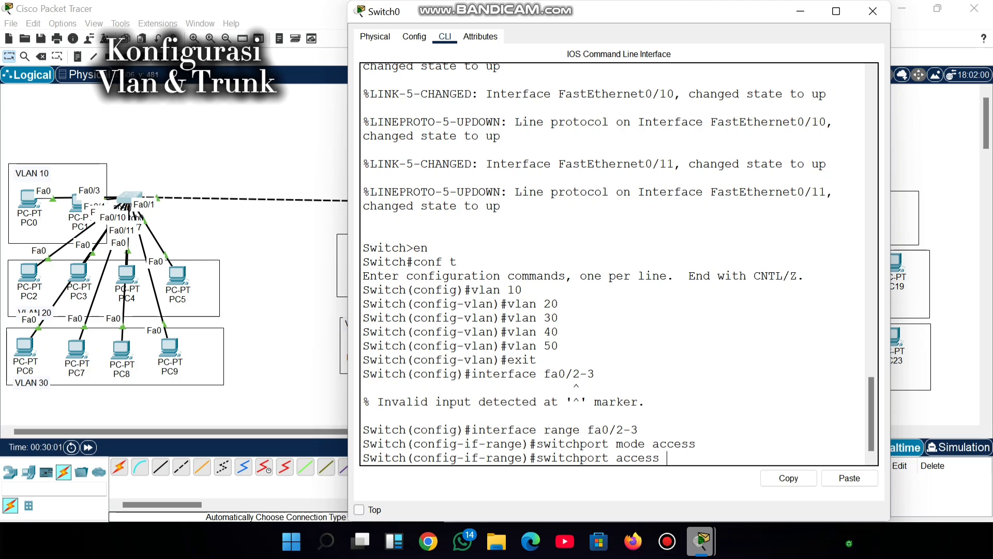
pyautogui.write('vlan 10')
pyautogui.press('Return')
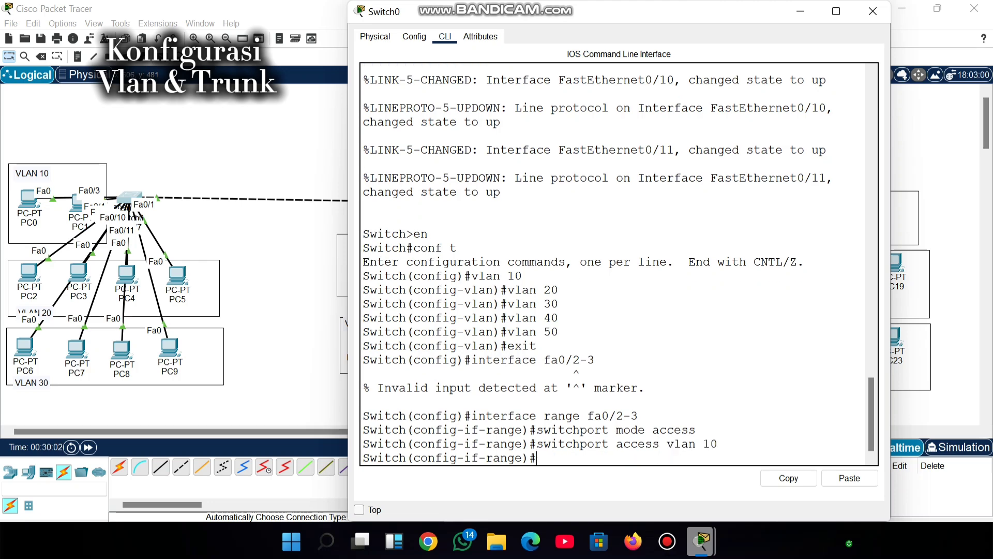
pyautogui.write('exit')
pyautogui.press('Return')
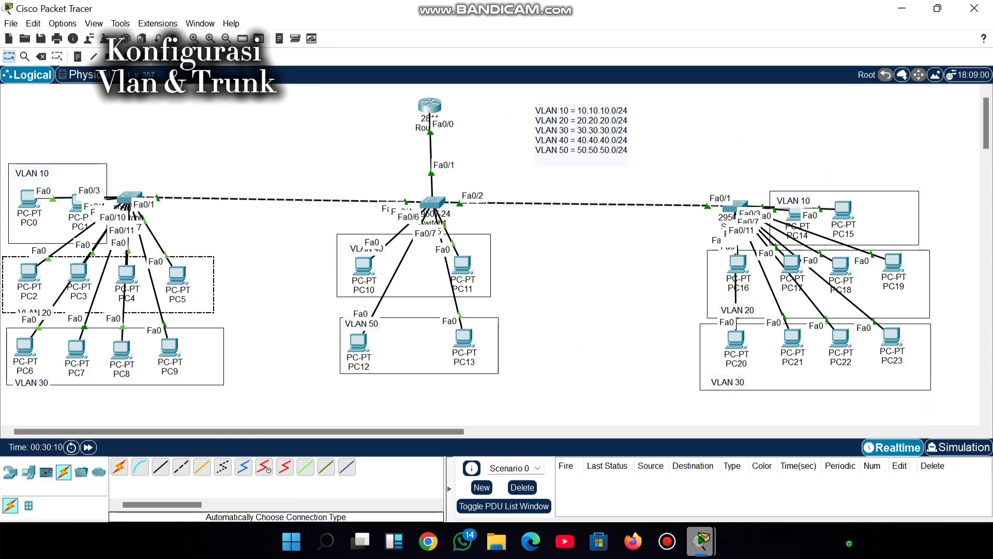
# Nudge PC2 and PC5 slightly within the VLAN 20 area and enter range configuration for interfaces fa0/4-7 on Switch0.
pyautogui.moveTo(20, 271); pyautogui.dragTo(23, 276)
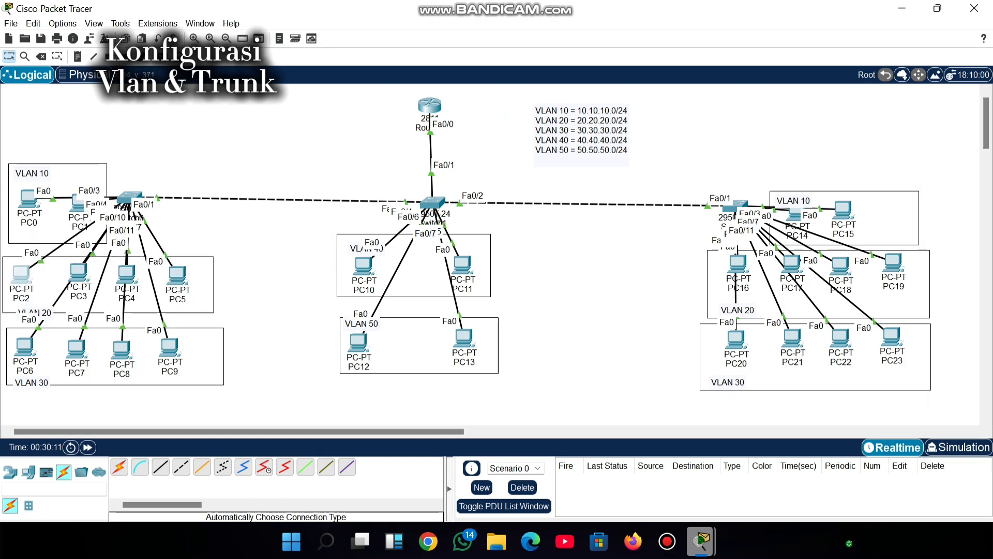
pyautogui.moveTo(175, 274)
pyautogui.mouseDown()
pyautogui.moveTo(228, 249)
pyautogui.moveTo(175, 278)
pyautogui.mouseUp()
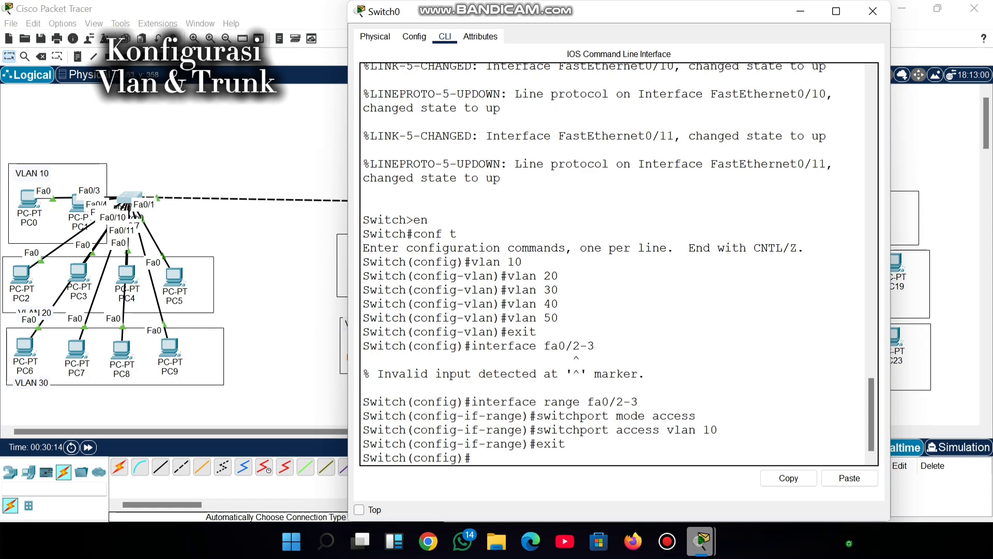
pyautogui.write('interface ranfe')
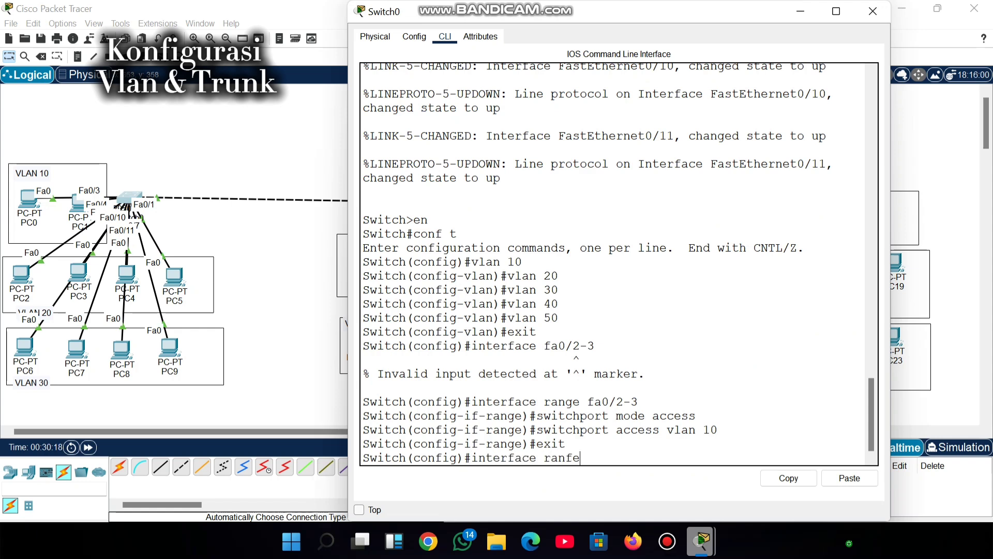
pyautogui.press('BackSpace')
pyautogui.press('BackSpace')
pyautogui.write('ge fa')
pyautogui.write('0/4-7')
pyautogui.press('Return')
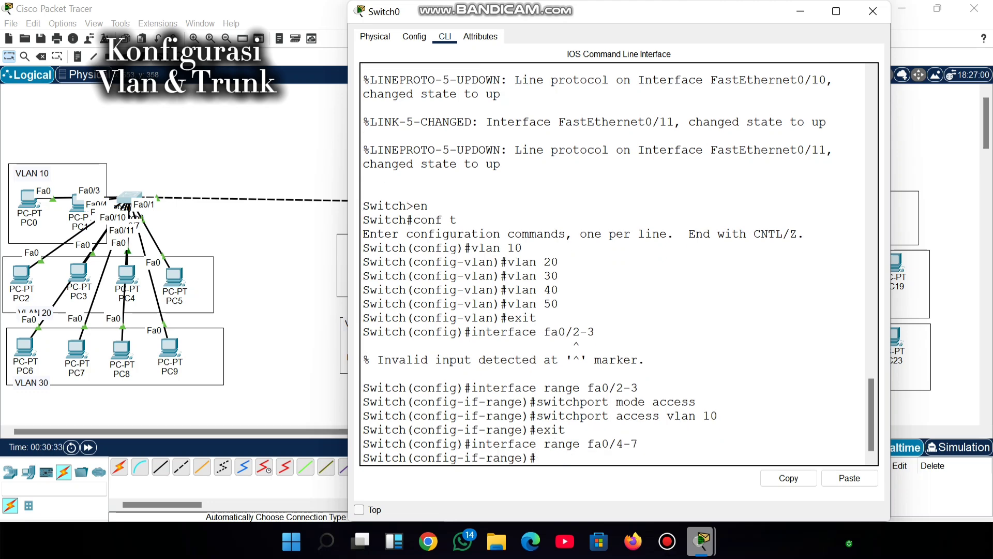
# Set the fa0/4-7 interface range on Switch0 to access mode.
pyautogui.write('switchpoer')
pyautogui.press('BackSpace')
pyautogui.press('BackSpace')
pyautogui.press('BackSpace')
pyautogui.press('BackSpace')
pyautogui.write('ort')
pyautogui.write('mod')
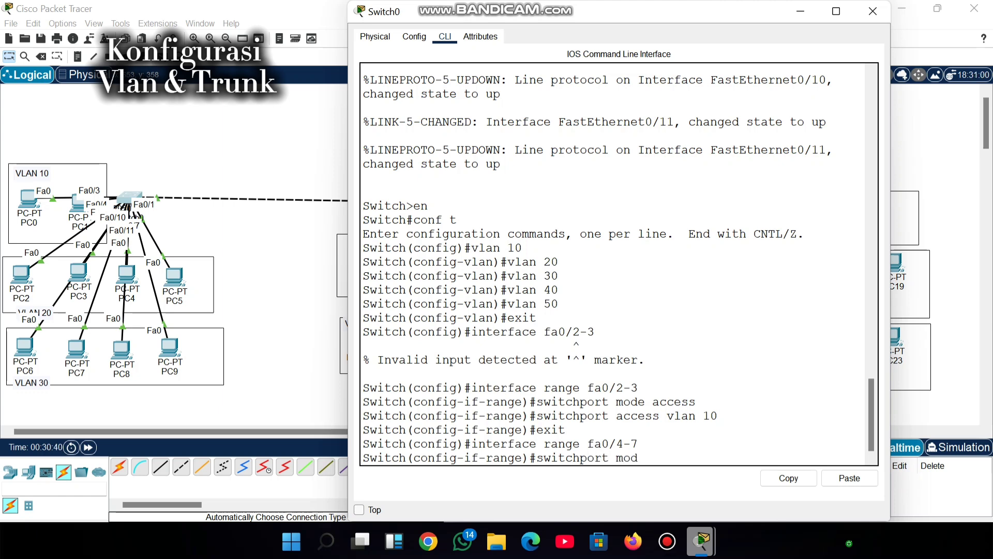
pyautogui.write('e access')
pyautogui.press('Return')
# Assign the fa0/4-7 range to access VLAN 20 and return to global configuration mode.
pyautogui.write('swic')
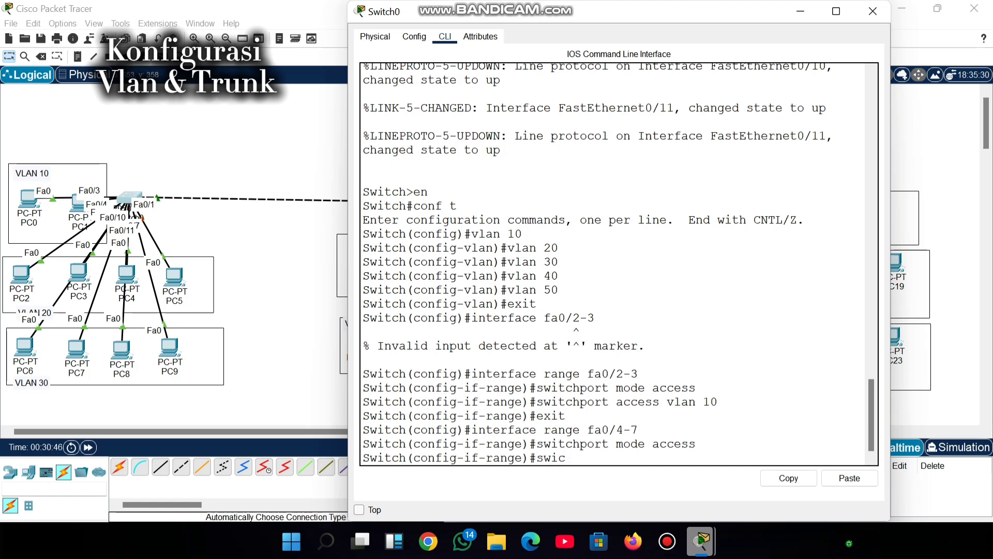
pyautogui.press('BackSpace')
pyautogui.write('tchport access')
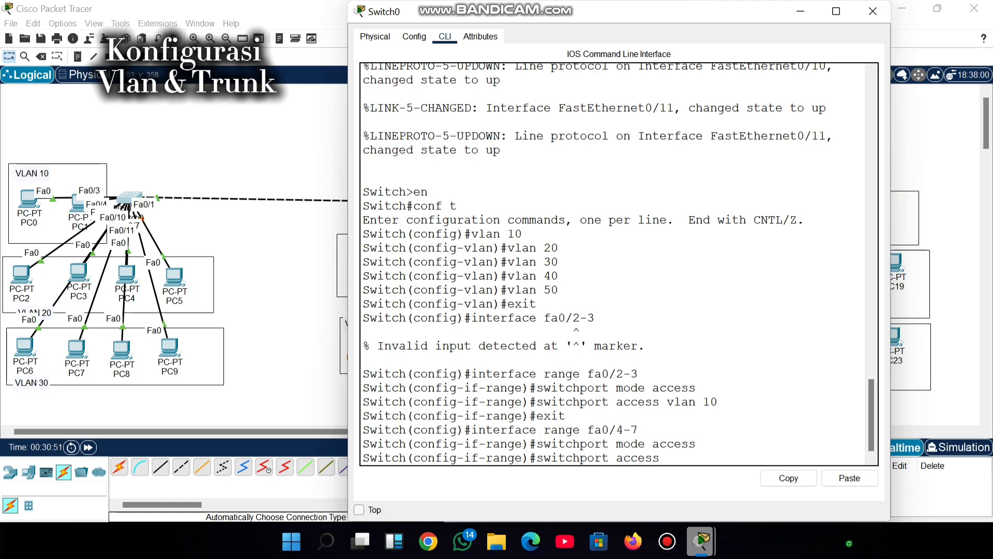
pyautogui.write(' vlan 20')
pyautogui.press('Return')
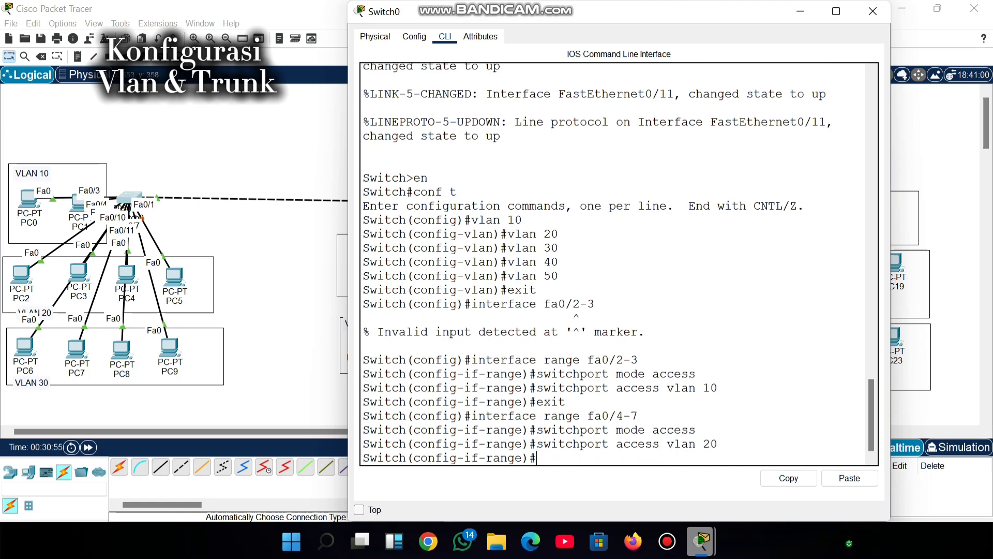
pyautogui.write('exit')
pyautogui.press('Return')
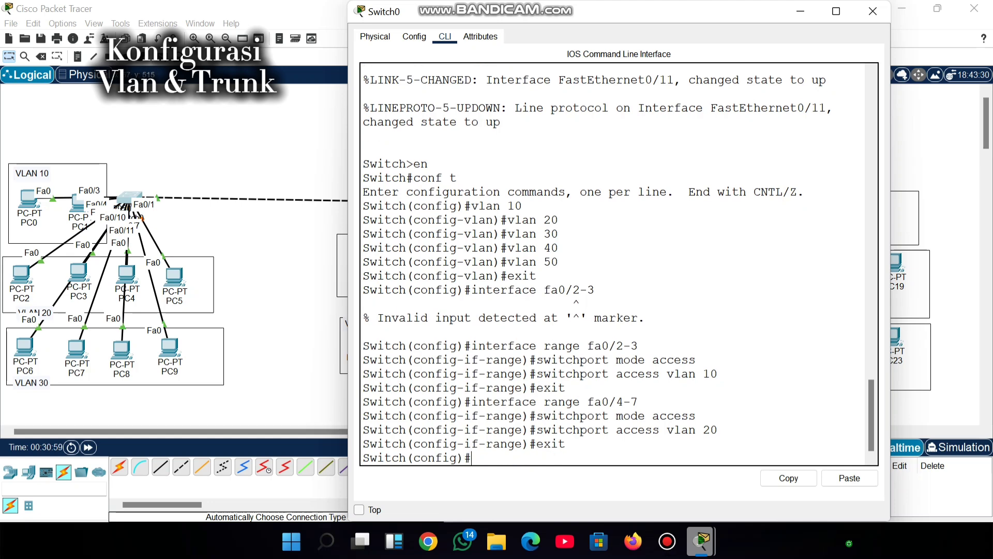
# Nudge PC6 slightly within the VLAN 30 area and try to enter range configuration for interfaces fa0/8-11 on Switch0.
pyautogui.moveTo(23, 351)
pyautogui.mouseDown()
pyautogui.moveTo(12, 376)
pyautogui.moveTo(39, 217)
pyautogui.moveTo(27, 344)
pyautogui.mouseUp()
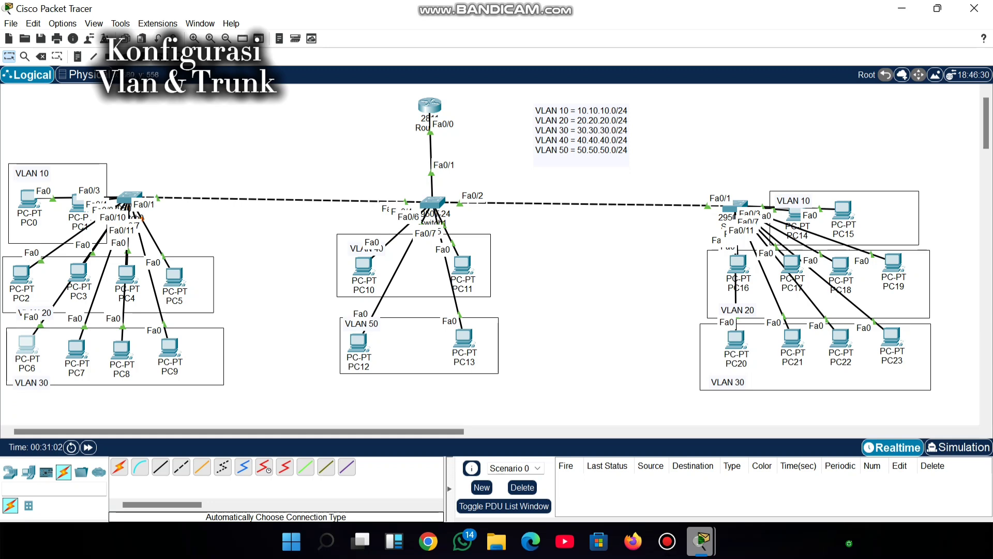
pyautogui.click(129, 197)
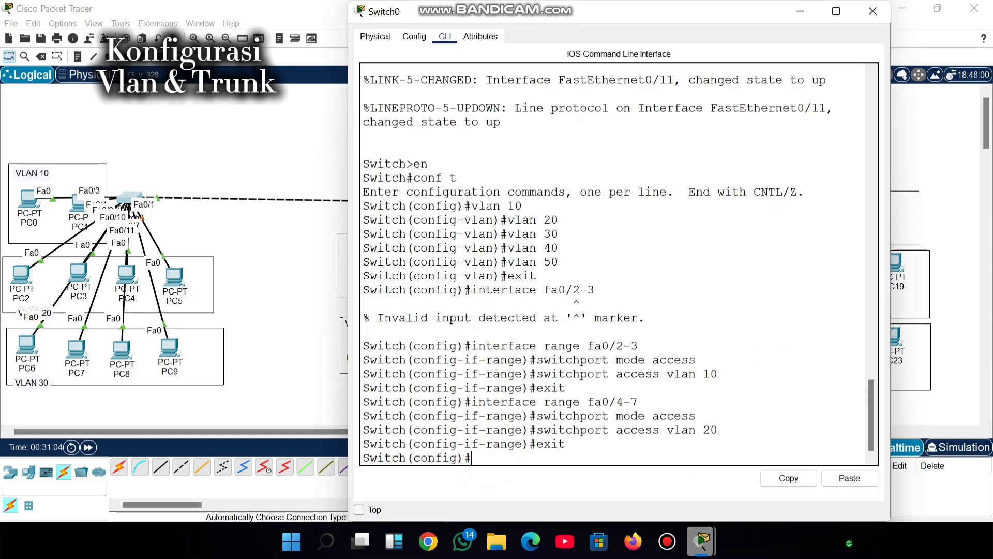
pyautogui.write('interface ranfe fa0')
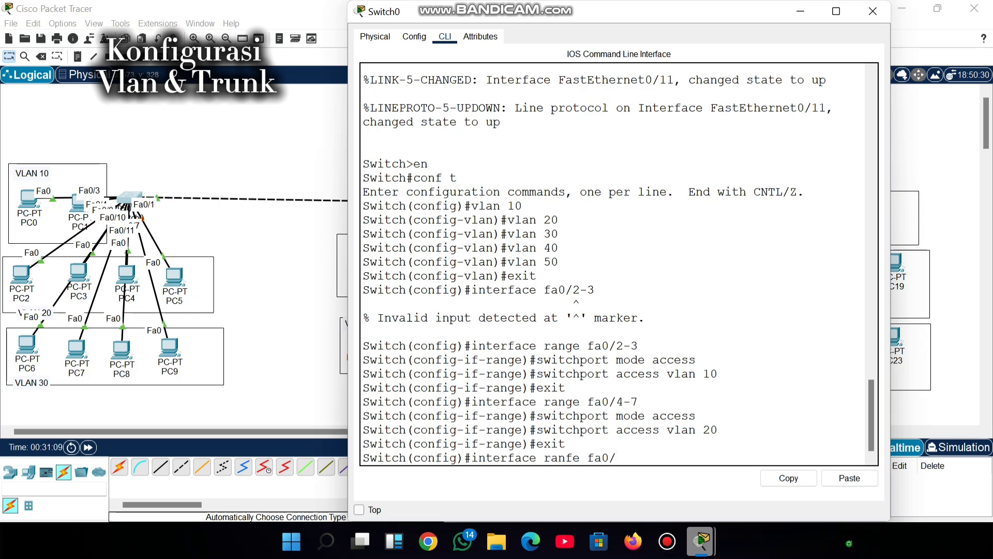
pyautogui.write('/0')
pyautogui.press('BackSpace')
pyautogui.write('8-11')
pyautogui.press('Return')
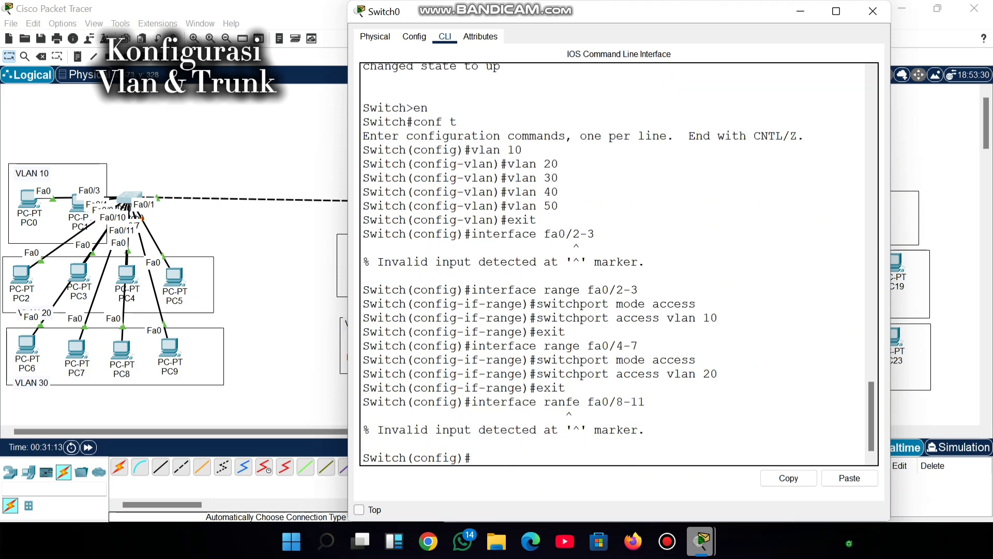
# Recall the last command, correct its misspelled range keyword and enter range configuration for interfaces fa0/8-11.
pyautogui.press('Up')
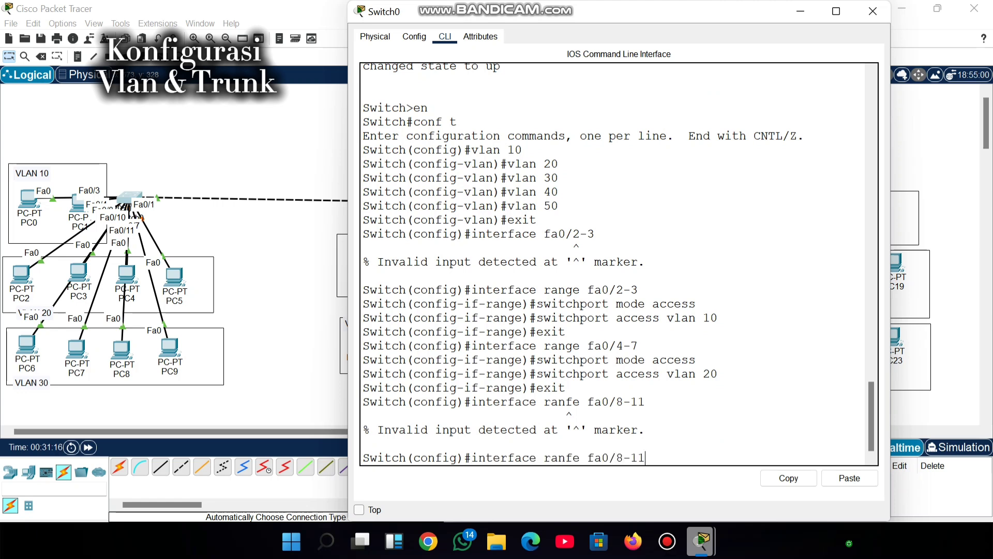
pyautogui.press('Left')
pyautogui.press('Left')
pyautogui.press('Left')
pyautogui.press('Left')
pyautogui.press('Left')
pyautogui.press('Left')
pyautogui.press('Left')
pyautogui.press('Left')
pyautogui.press('Left')
pyautogui.press('BackSpace')
pyautogui.write('g')
pyautogui.press('BackSpace')
pyautogui.press('Delete')
pyautogui.write('ng')
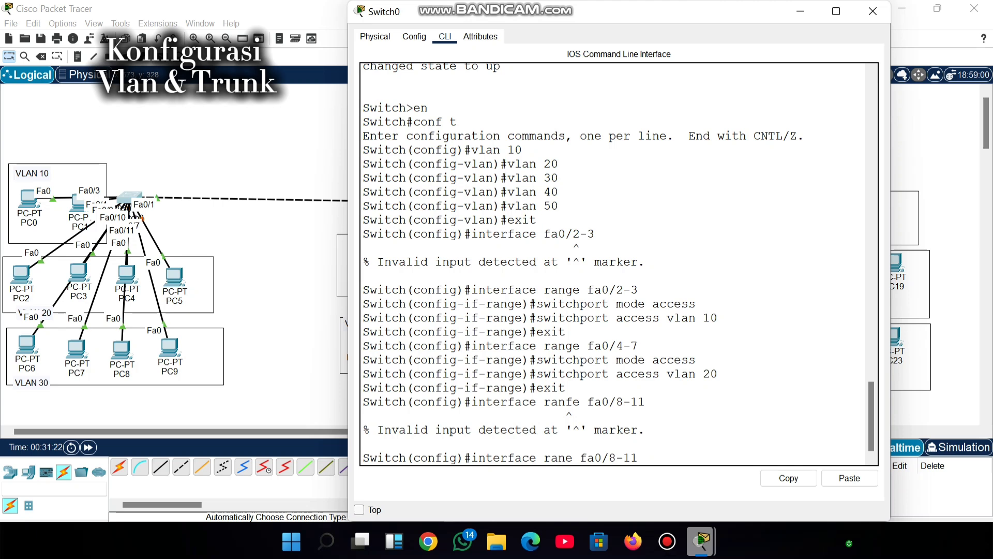
pyautogui.press('Return')
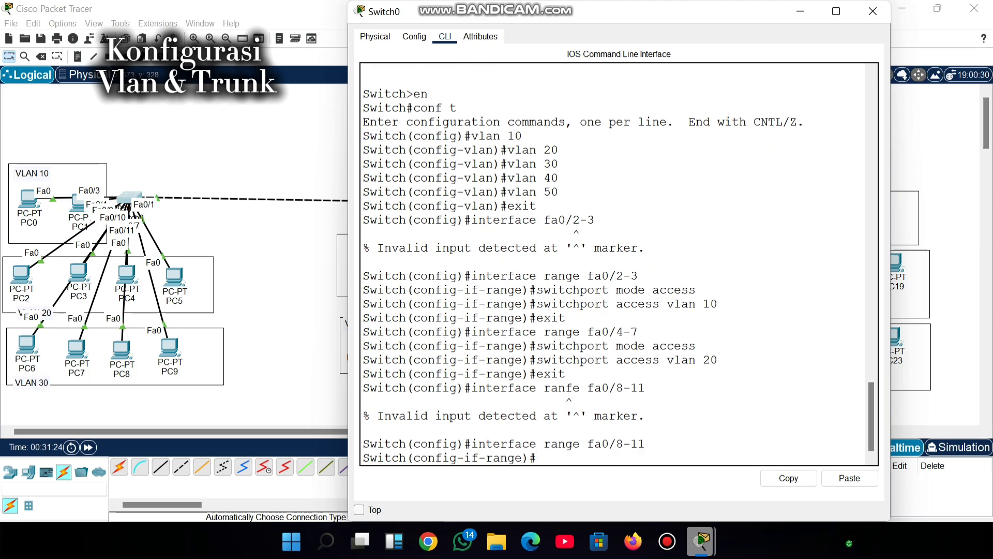
# Set the fa0/8-11 interface range on Switch0 to access mode.
pyautogui.write('switchport access vlan')
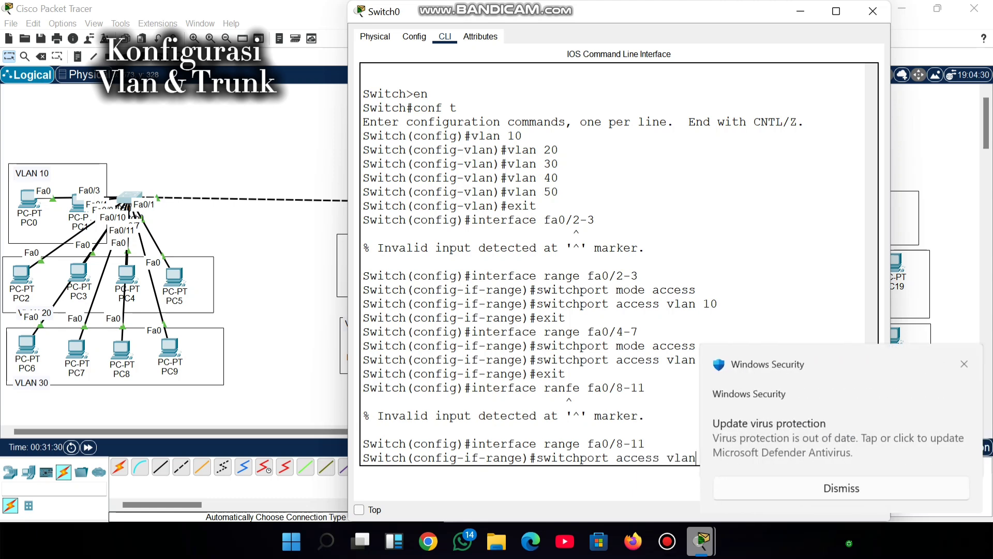
pyautogui.press('BackSpace')
pyautogui.press('BackSpace')
pyautogui.press('BackSpace')
pyautogui.press('BackSpace')
pyautogui.press('BackSpace')
pyautogui.press('BackSpace')
pyautogui.press('BackSpace')
pyautogui.press('BackSpace')
pyautogui.press('BackSpace')
pyautogui.press('BackSpace')
pyautogui.press('BackSpace')
pyautogui.write('mod')
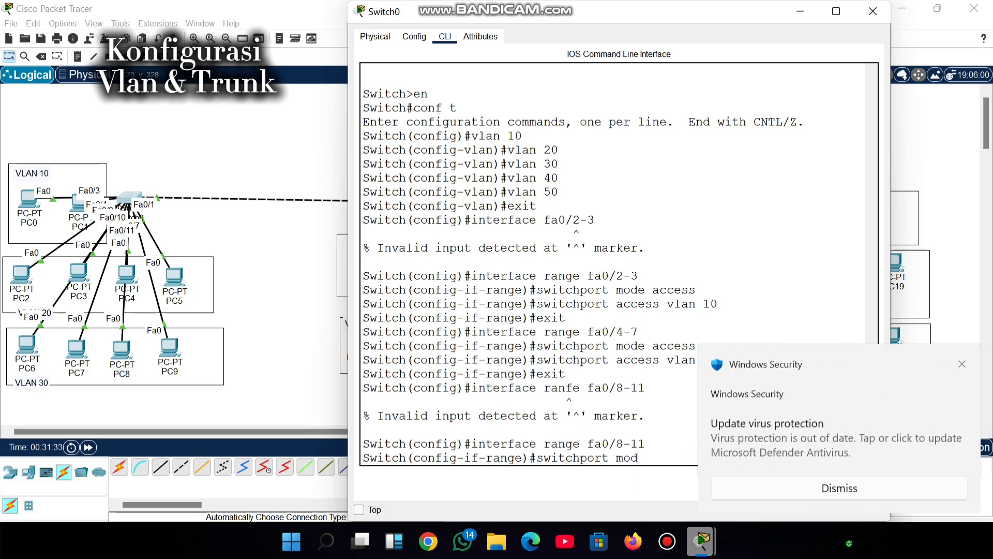
pyautogui.write('e access')
pyautogui.press('Return')
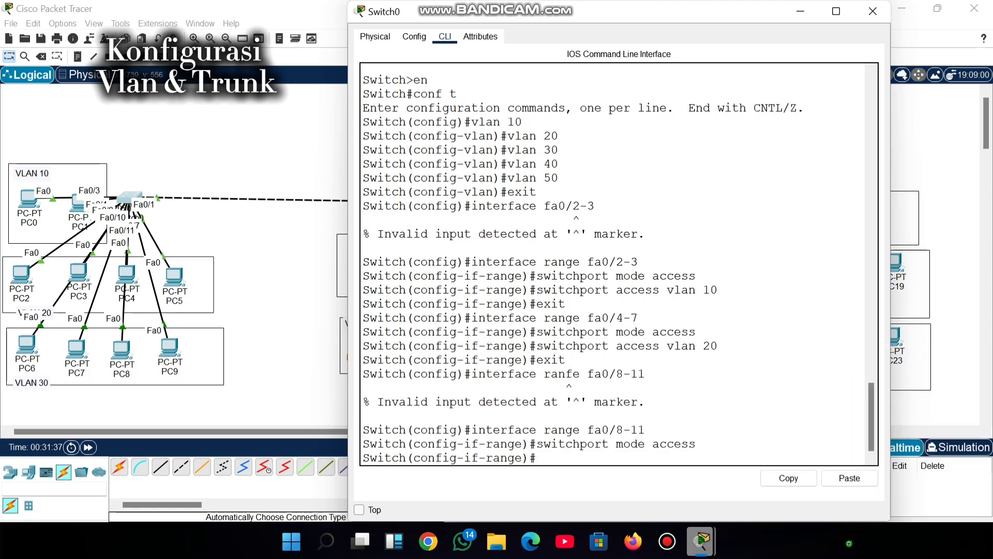
# Assign the fa0/8-11 range to access VLAN 30 and return to global configuration mode.
pyautogui.write('switchpor')
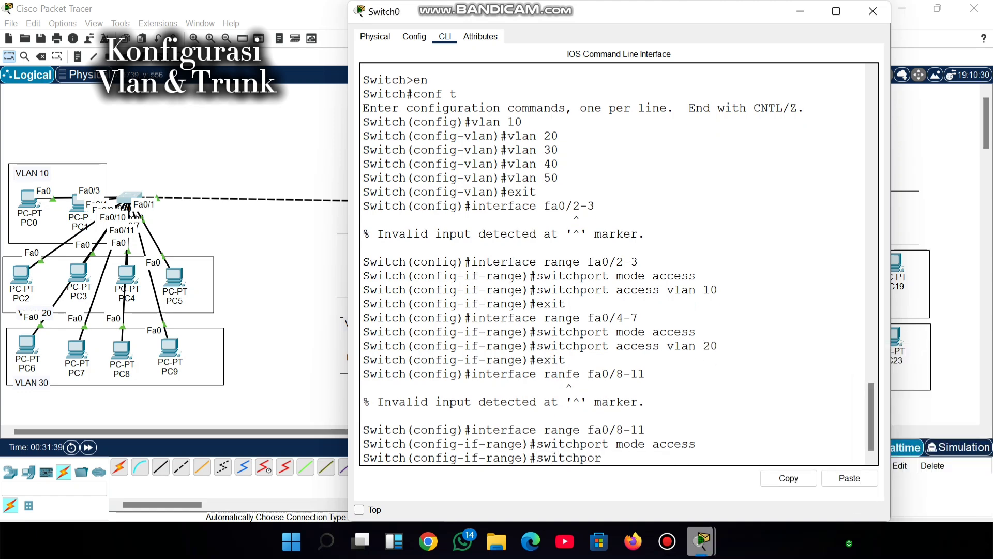
pyautogui.write('t access vlan 30')
pyautogui.press('Return')
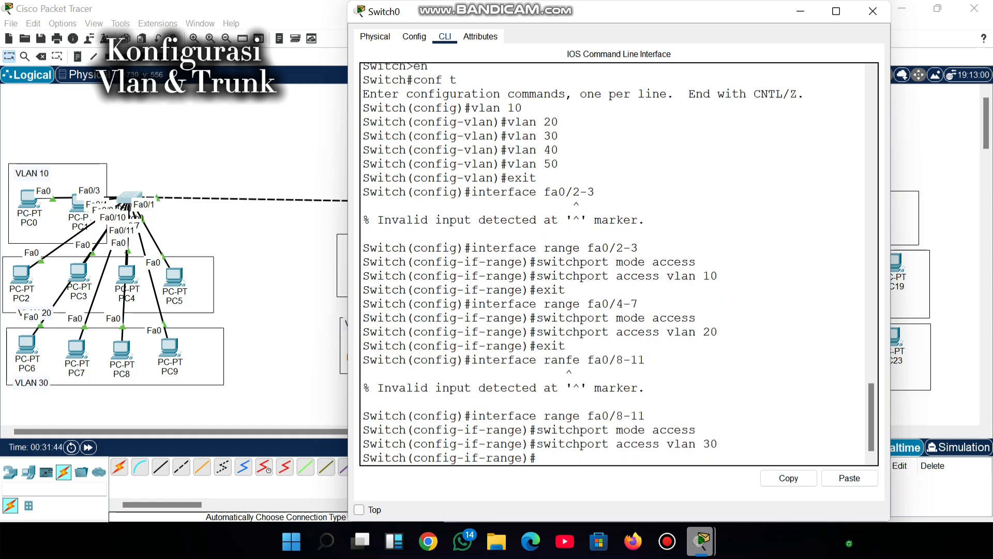
pyautogui.write('exit')
pyautogui.press('Return')
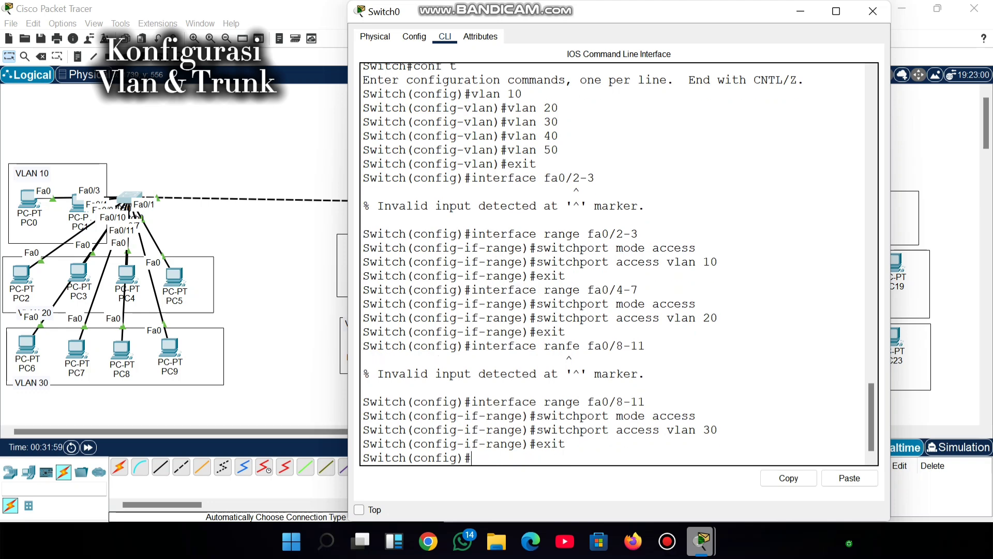
# Check the VLAN port assignments on Switch0 with do show vlan brief and close its window.
pyautogui.write('do show vlan brief')
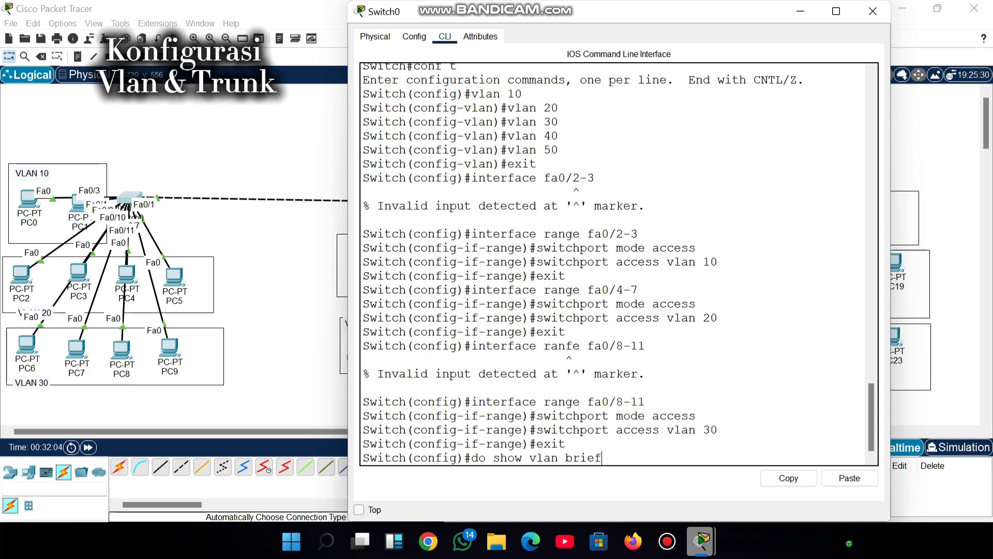
pyautogui.press('Return')
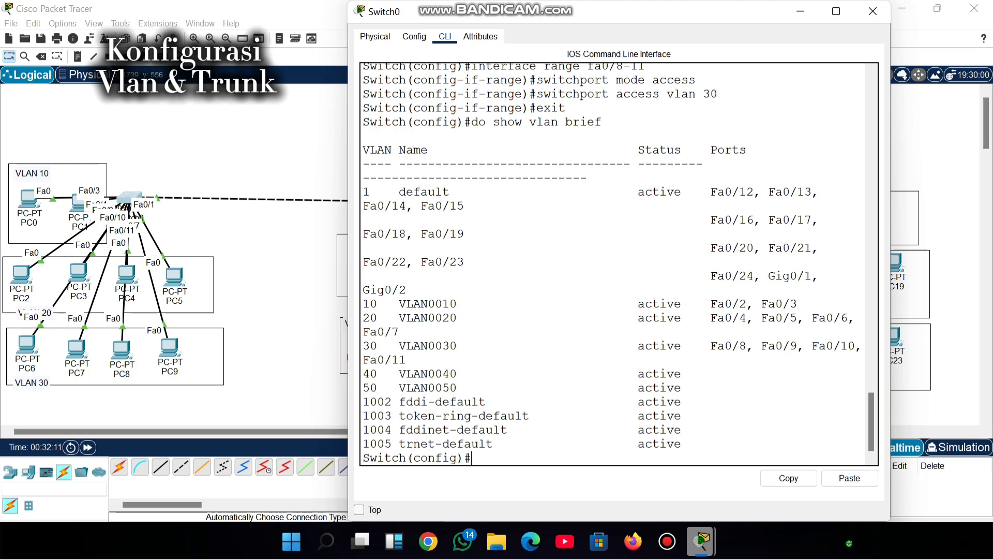
pyautogui.click(873, 11)
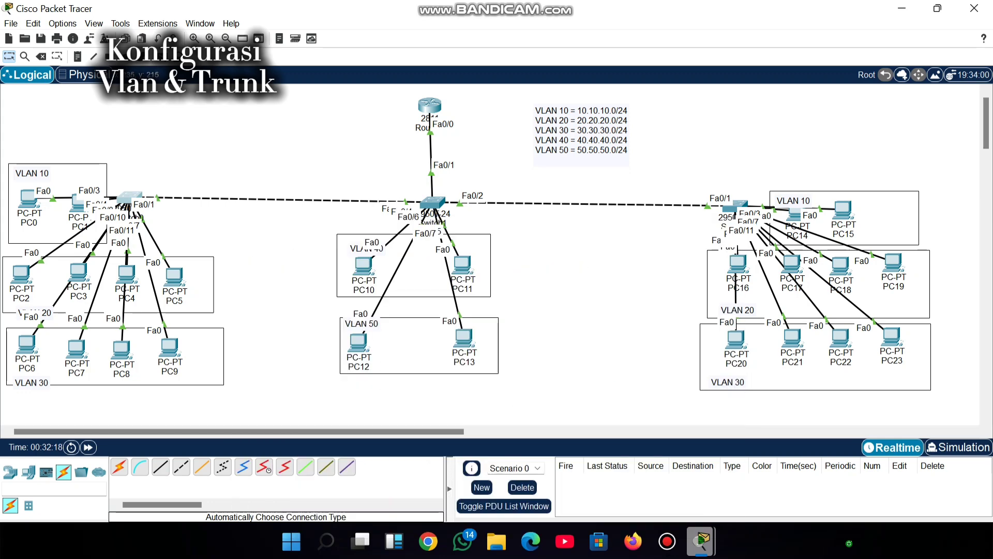
# Reopen the command line of Switch0 and enter configuration for interface fa0/1.
pyautogui.click(130, 198)
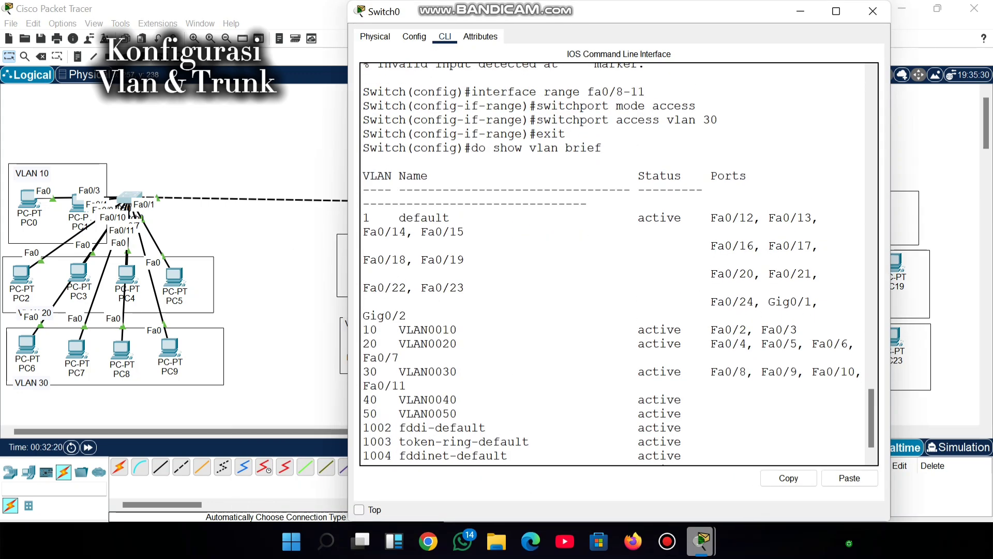
pyautogui.scroll(-1, 615, 441)
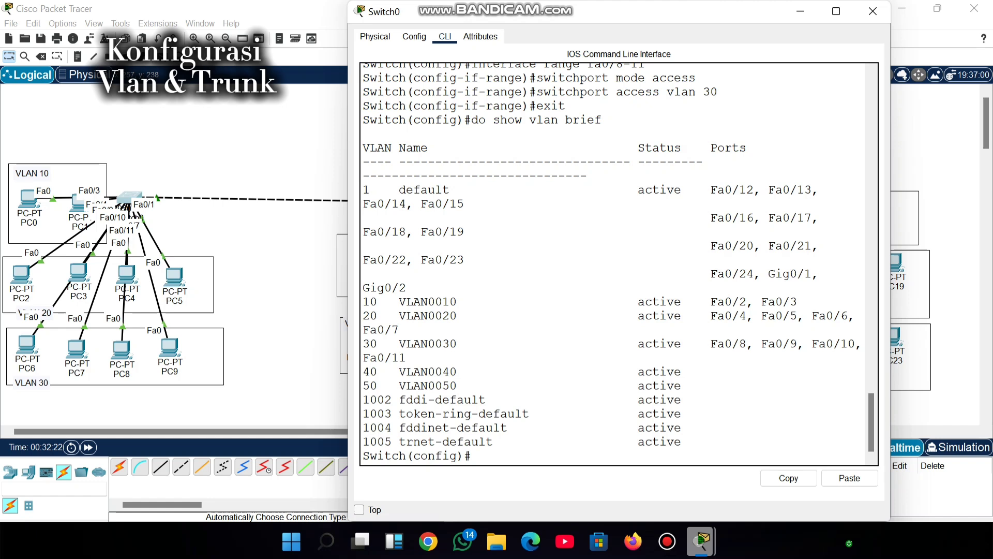
pyautogui.write('interface fa0/1')
pyautogui.press('Return')
# Set interface fa0/1 on Switch0 to trunk mode.
pyautogui.press('Up')
pyautogui.press('Up')
pyautogui.press('Up')
pyautogui.press('Up')
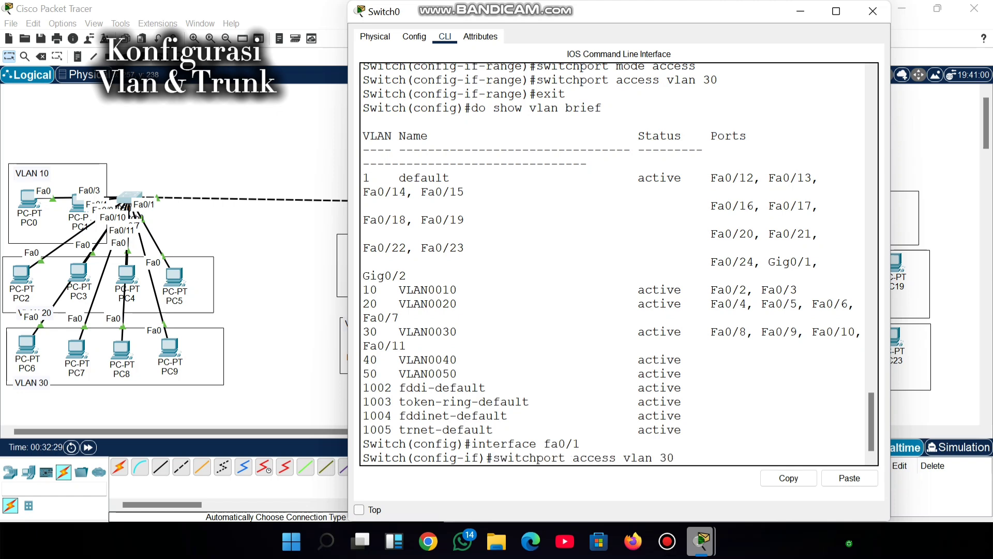
pyautogui.press('BackSpace')
pyautogui.press('BackSpace')
pyautogui.press('BackSpace')
pyautogui.press('BackSpace')
pyautogui.press('BackSpace')
pyautogui.press('BackSpace')
pyautogui.press('BackSpace')
pyautogui.press('BackSpace')
pyautogui.press('BackSpace')
pyautogui.press('BackSpace')
pyautogui.press('BackSpace')
pyautogui.press('BackSpace')
pyautogui.press('BackSpace')
pyautogui.press('BackSpace')
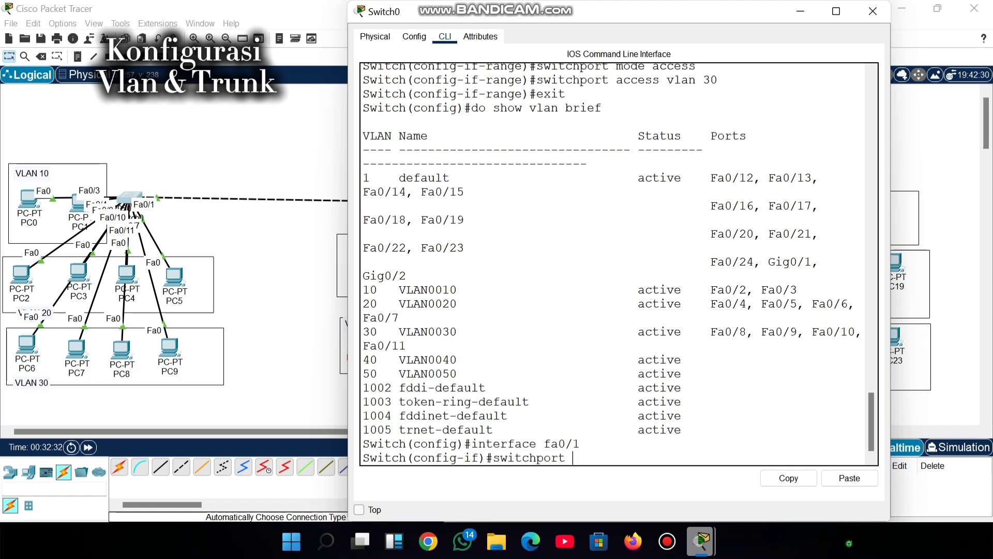
pyautogui.write('mode trunk')
pyautogui.press('Return')
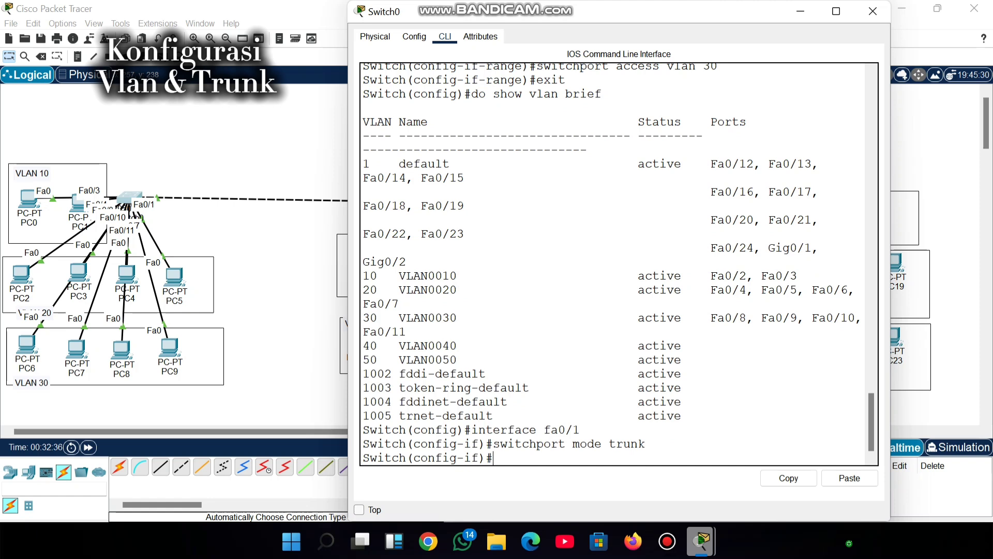
# Leave interface configuration on Switch0, check its trunk ports with do show interface trunk, and close its window.
pyautogui.write('exit')
pyautogui.press('Return')
pyautogui.write('do sho')
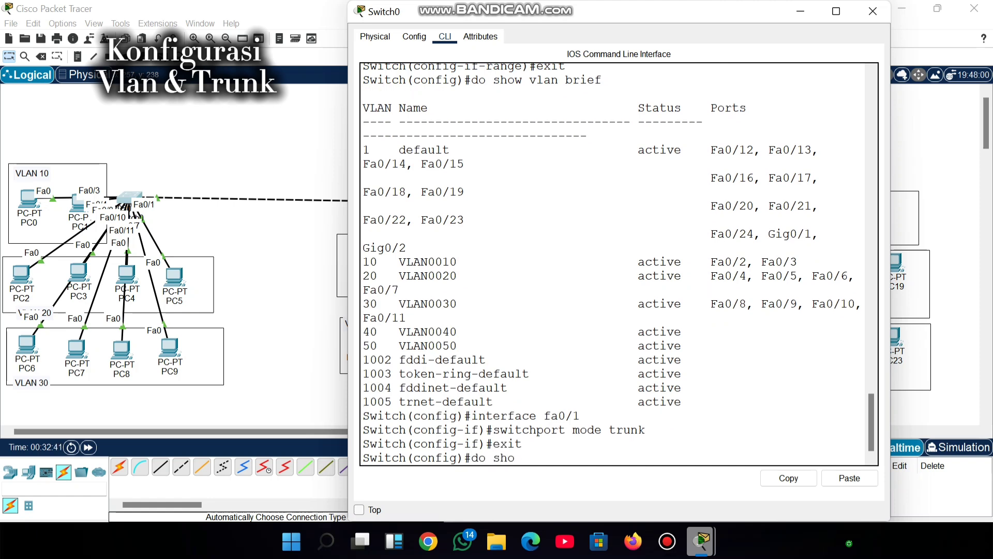
pyautogui.write('w interface trunk')
pyautogui.press('Return')
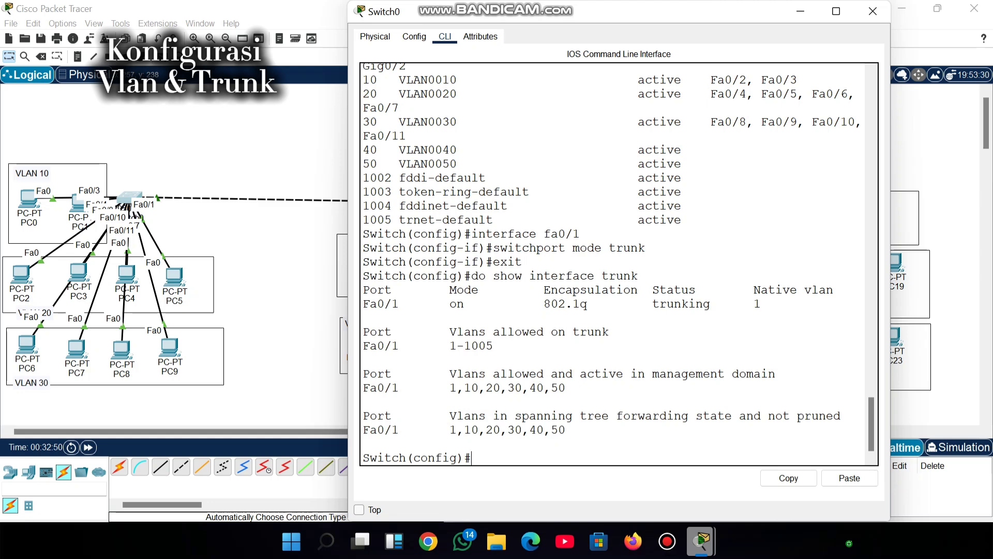
pyautogui.click(873, 10)
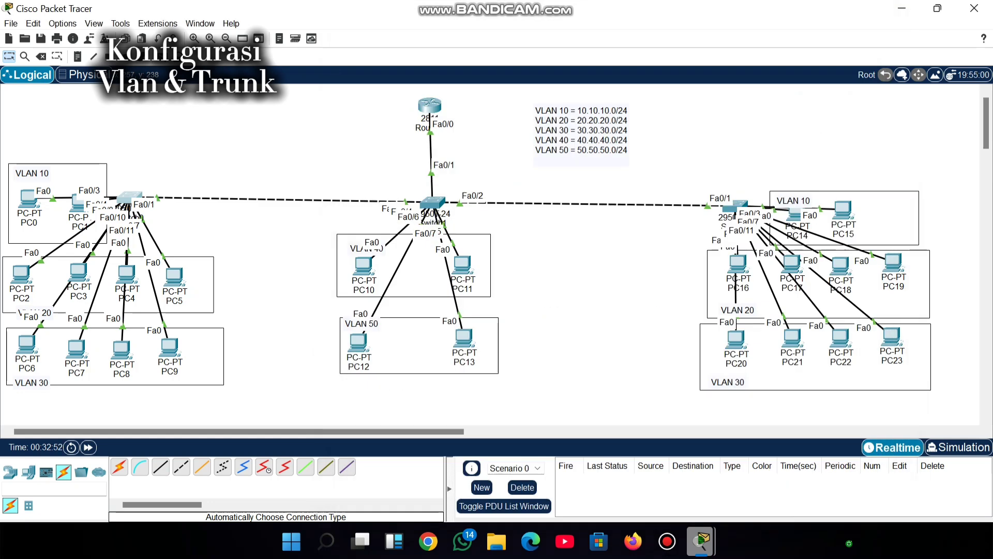
# Return to global configuration mode in the command line of Switch2 and move its window clear of the PCs connected to Switch2.
pyautogui.click(731, 206)
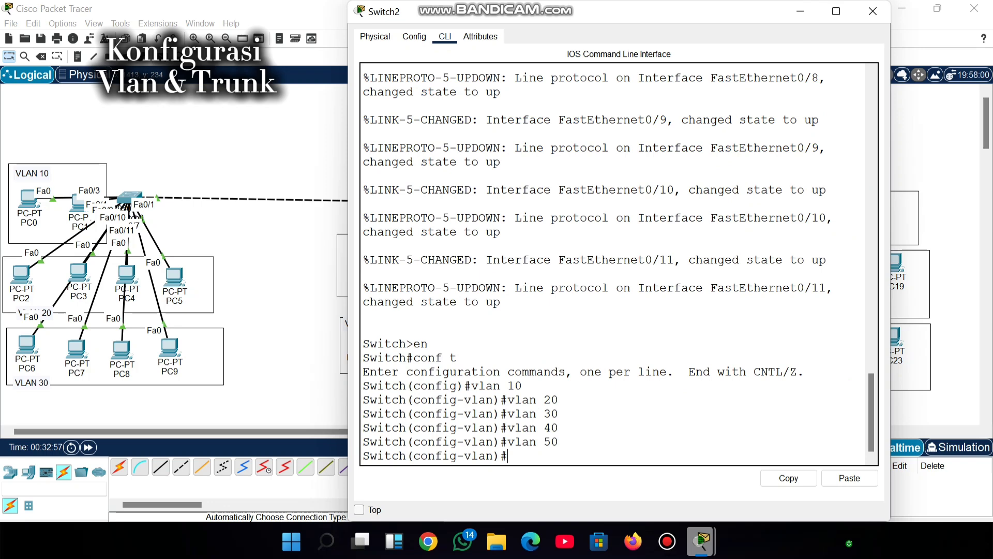
pyautogui.write('exit')
pyautogui.press('Return')
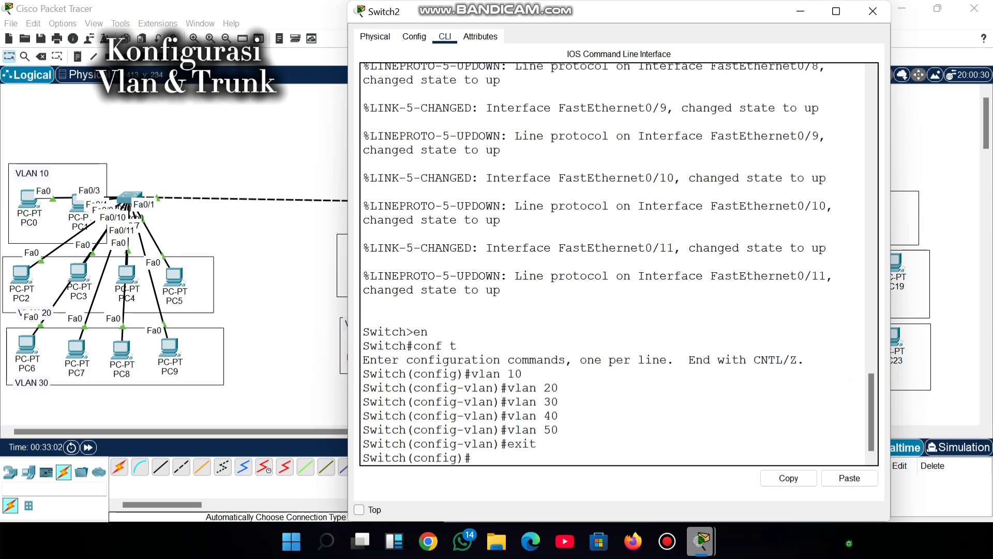
pyautogui.moveTo(657, 10); pyautogui.dragTo(435, 16)
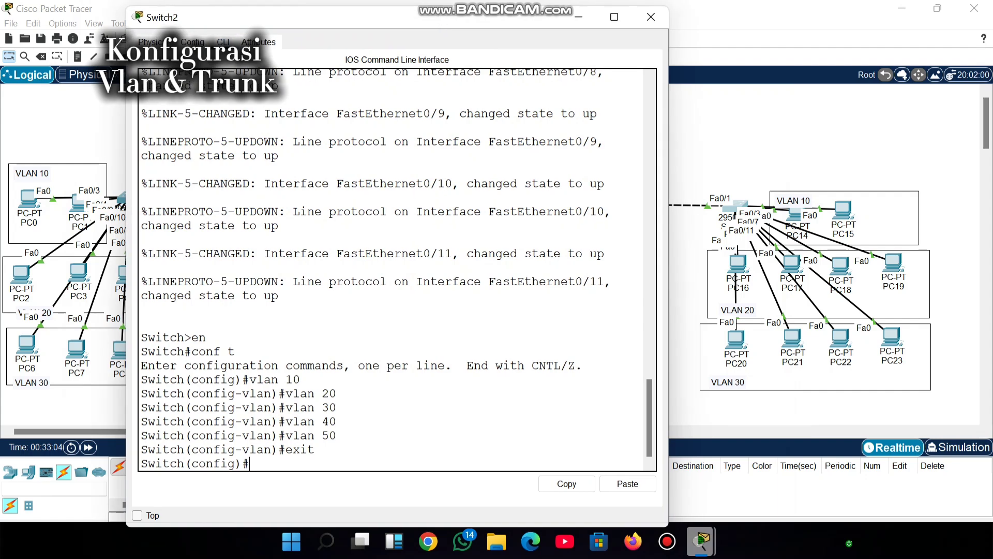
pyautogui.click(800, 173)
pyautogui.moveTo(796, 212); pyautogui.dragTo(843, 208)
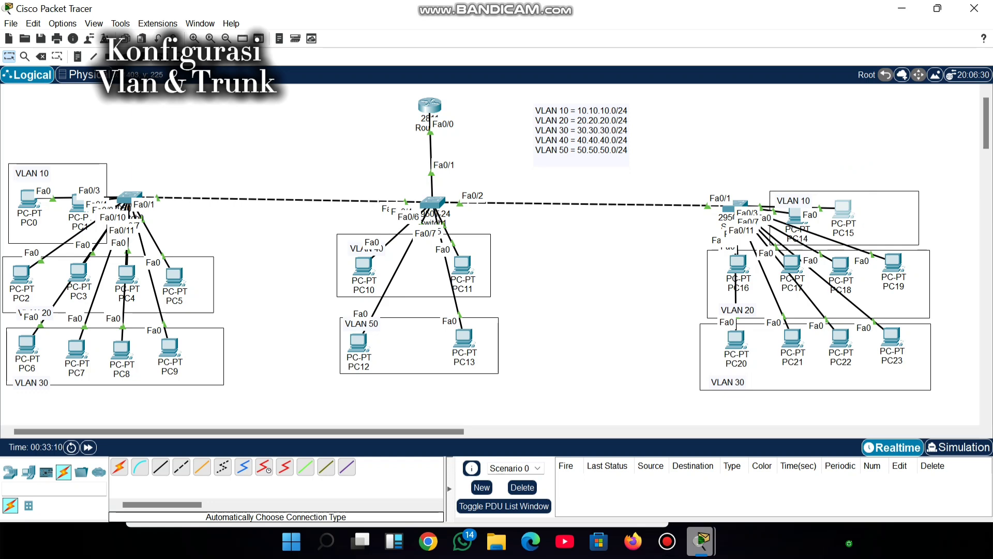
pyautogui.hotkey('alt', 'Tab')
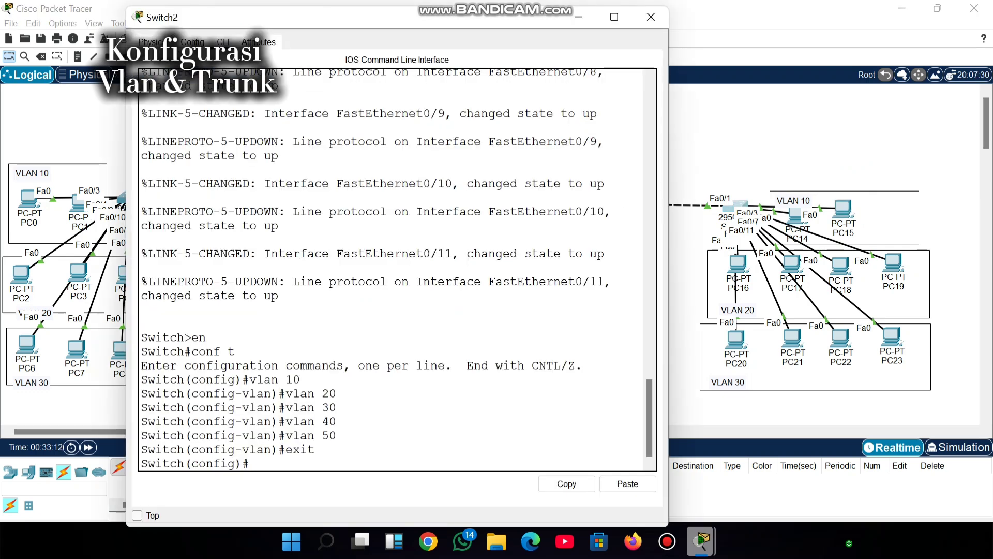
# Enter configuration for the interface range fa0/2-3 on Switch2.
pyautogui.write('interface rang')
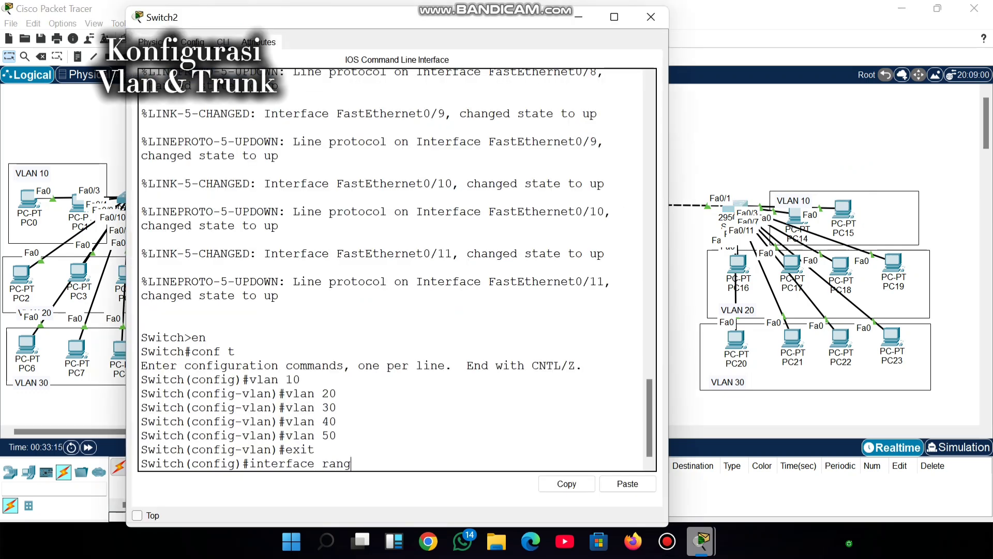
pyautogui.write('e fa/2-3')
pyautogui.press('Return')
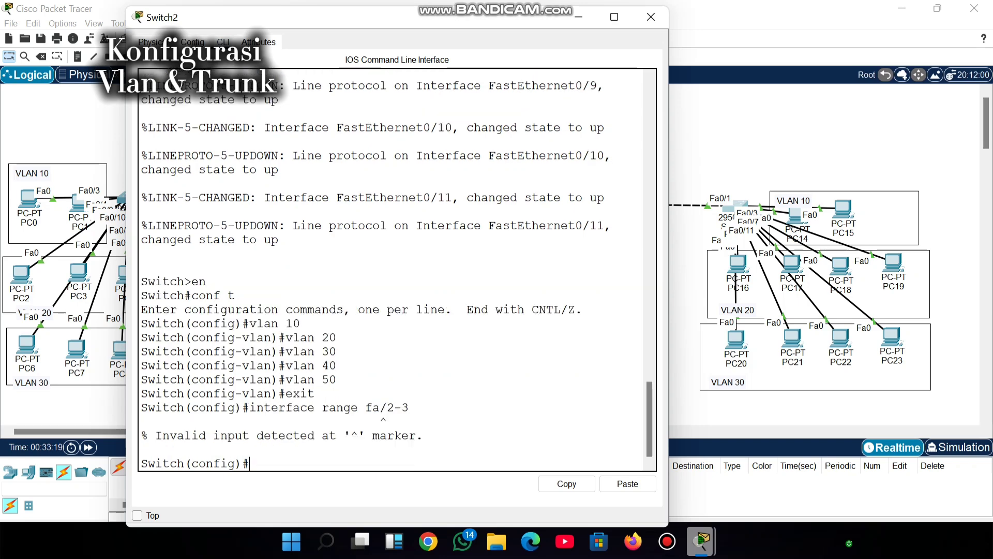
pyautogui.press('Up')
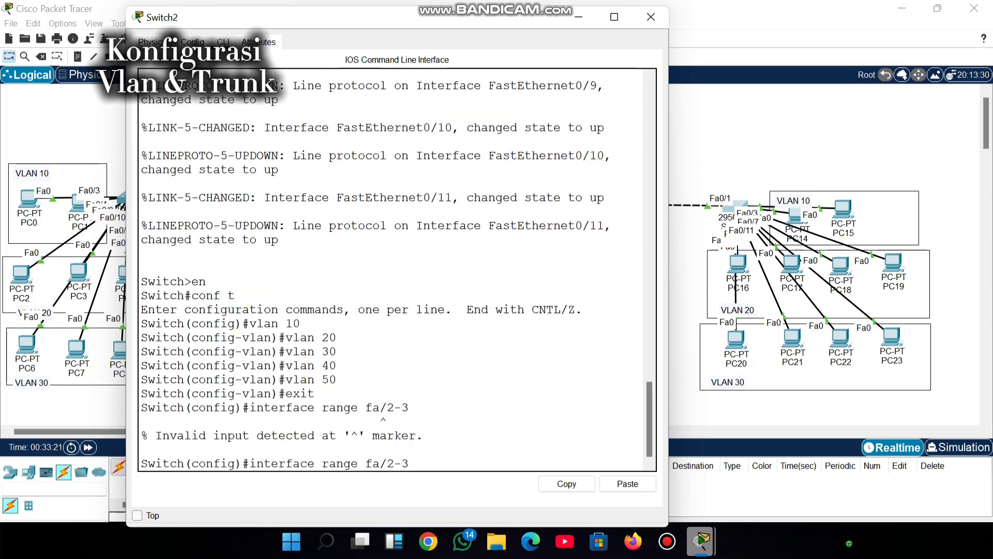
pyautogui.write('0')
pyautogui.press('Return')
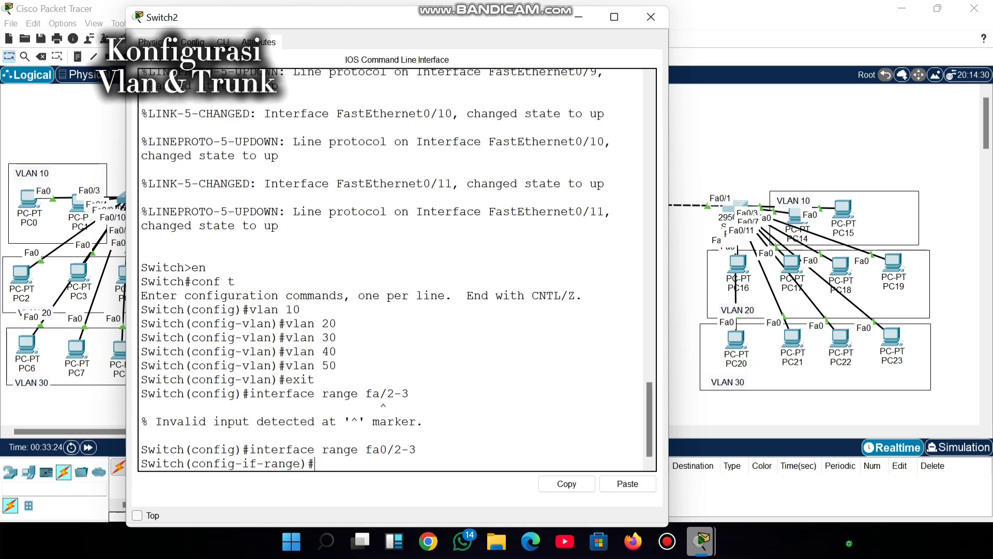
# Set the fa0/2-3 range on Switch2 to access mode with switchport mode access.
pyautogui.write('switcport mode access')
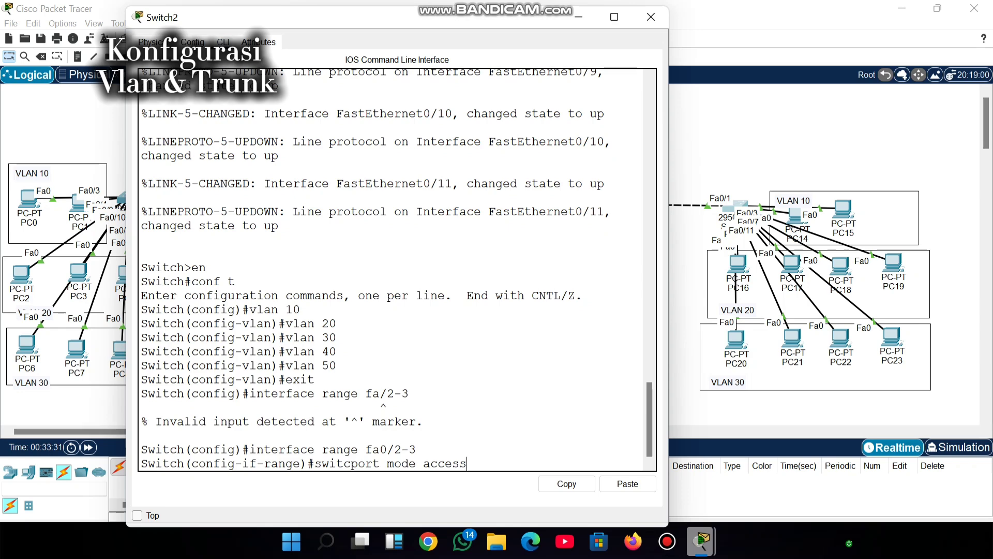
pyautogui.press('Return')
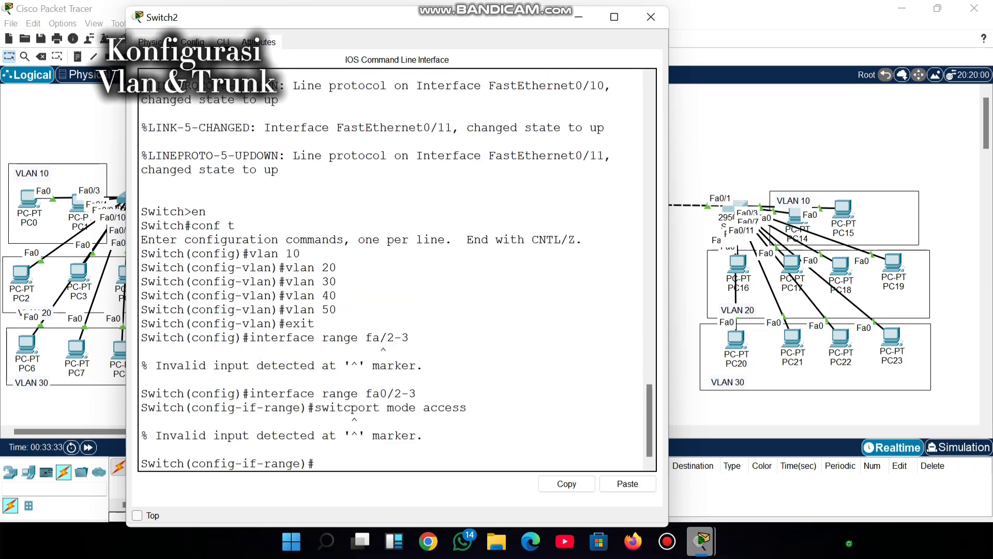
pyautogui.press('Up')
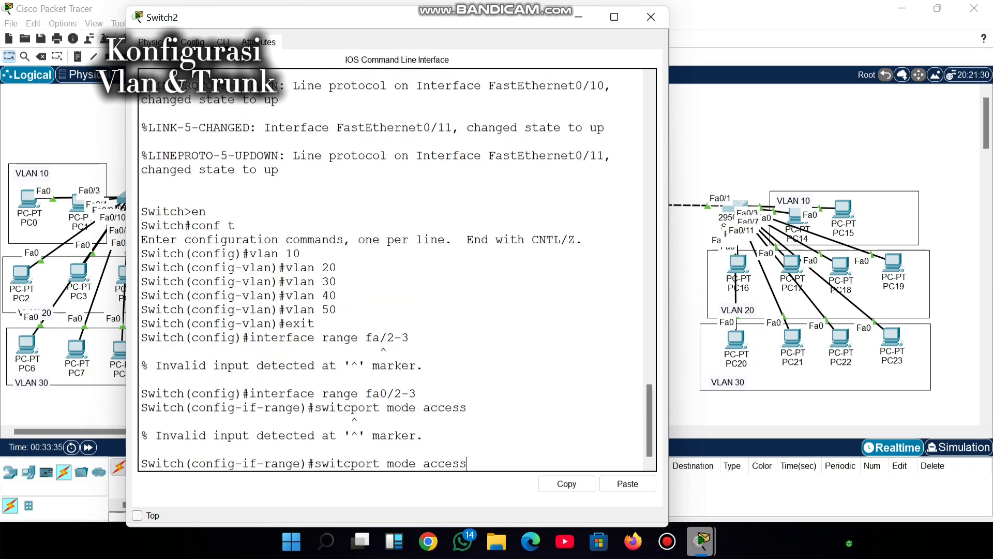
pyautogui.press('Left')
pyautogui.press('Left')
pyautogui.press('Left')
pyautogui.press('Left')
pyautogui.press('Left')
pyautogui.write('h')
pyautogui.press('Return')
# Assign the fa0/2-3 range to access VLAN 10 and return to global configuration mode.
pyautogui.write('switchpoer')
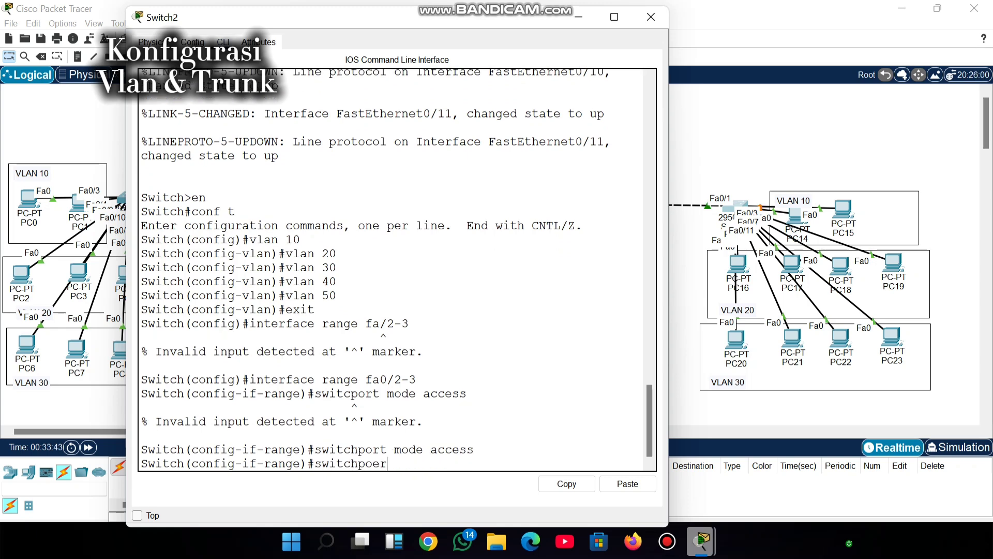
pyautogui.press('BackSpace')
pyautogui.press('BackSpace')
pyautogui.write('rt access vlan 190')
pyautogui.press('BackSpace')
pyautogui.press('BackSpace')
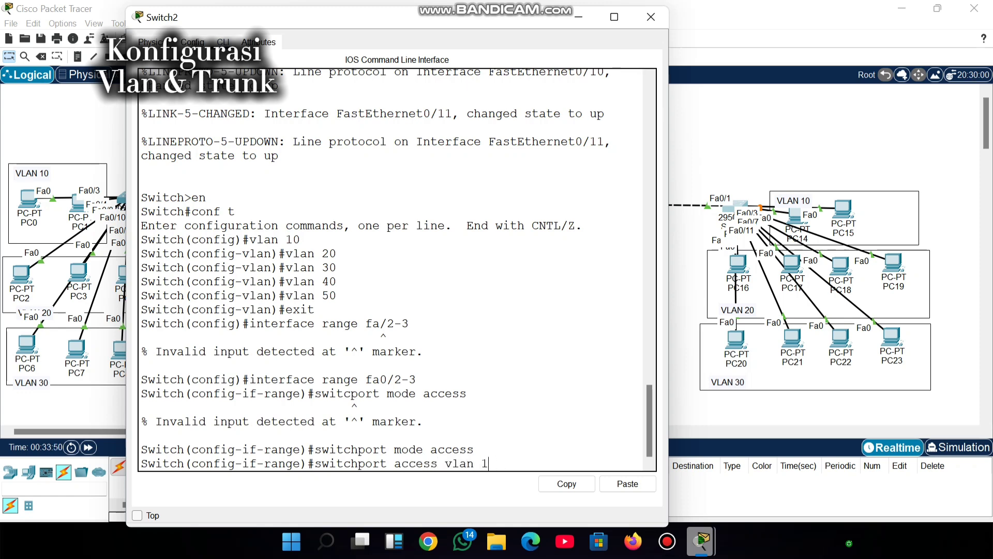
pyautogui.write('0')
pyautogui.press('Return')
pyautogui.write('e)#e')
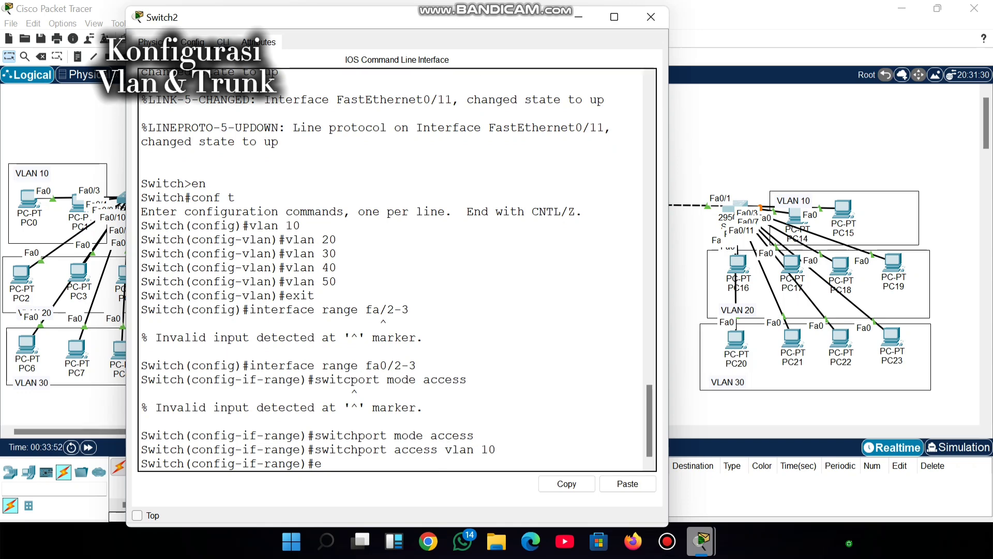
pyautogui.write('xit')
pyautogui.press('Return')
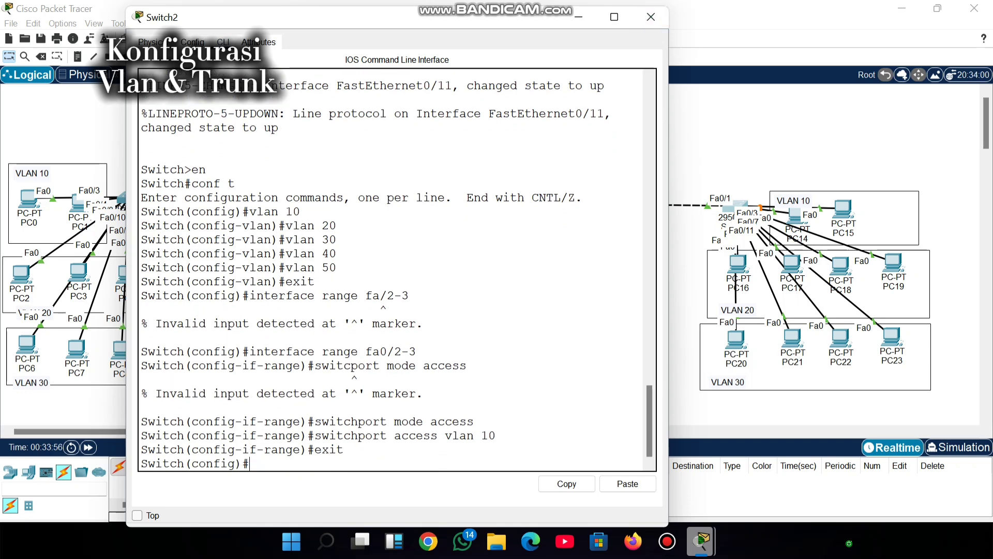
# Enter configuration for the interface range fa0/4-7, which serves the VLAN 20 PCs on Switch2.
pyautogui.moveTo(738, 264)
pyautogui.mouseDown()
pyautogui.moveTo(687, 268)
pyautogui.moveTo(739, 268)
pyautogui.mouseUp()
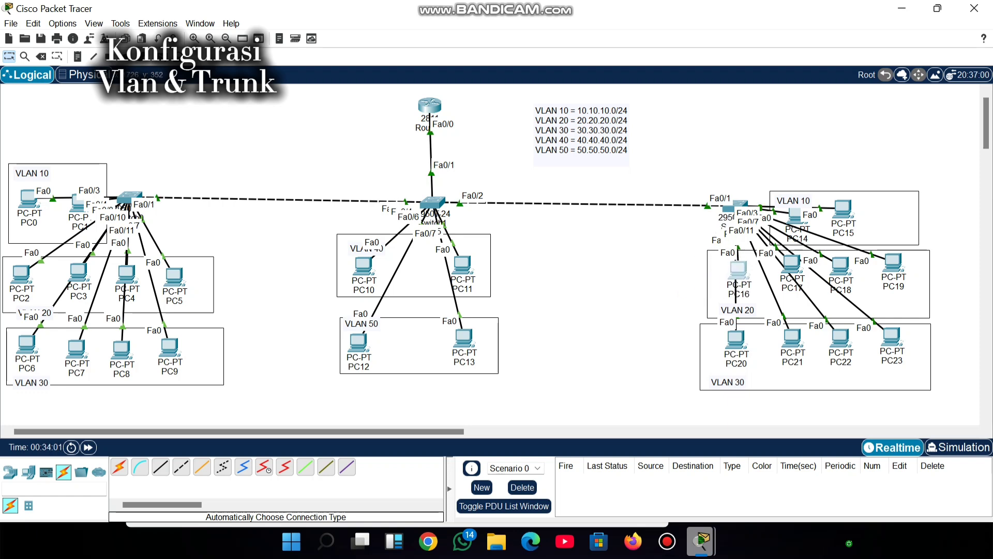
pyautogui.moveTo(894, 263)
pyautogui.mouseDown()
pyautogui.moveTo(916, 239)
pyautogui.moveTo(890, 268)
pyautogui.mouseUp()
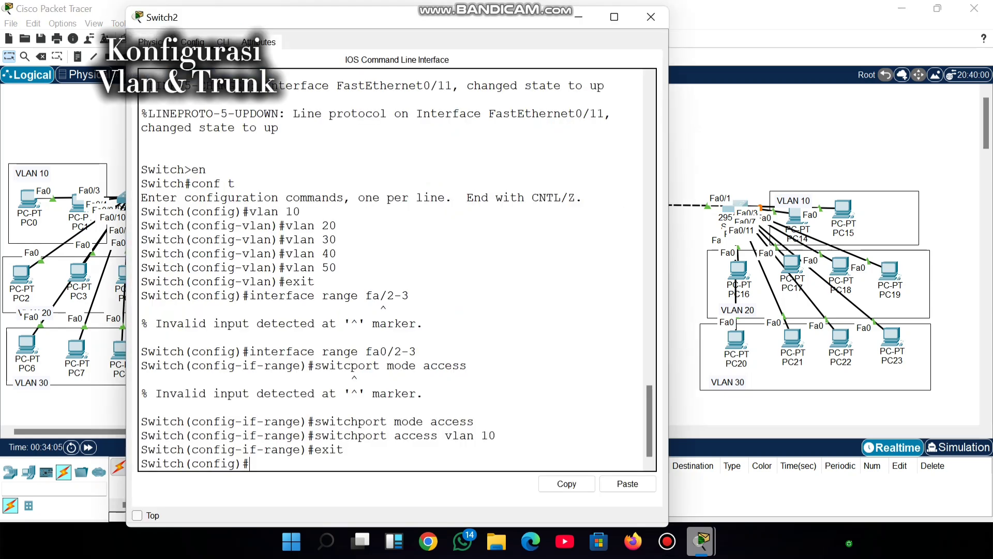
pyautogui.hotkey('alt', 'Tab')
pyautogui.write('switchport mode access')
pyautogui.press('Up')
pyautogui.press('Up')
pyautogui.press('Up')
pyautogui.press('Up')
pyautogui.press('Up')
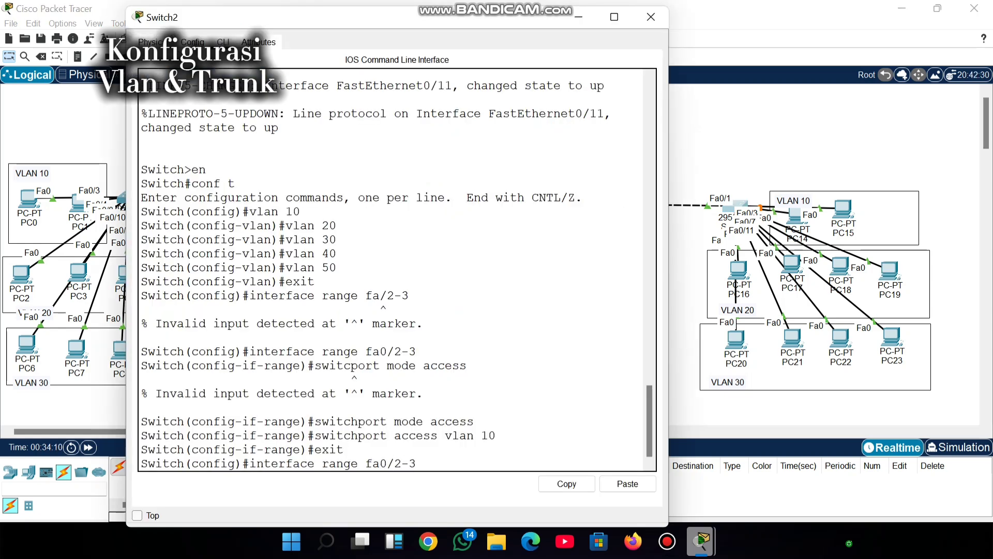
pyautogui.press('BackSpace')
pyautogui.press('BackSpace')
pyautogui.press('BackSpace')
pyautogui.write('4-7')
pyautogui.press('Return')
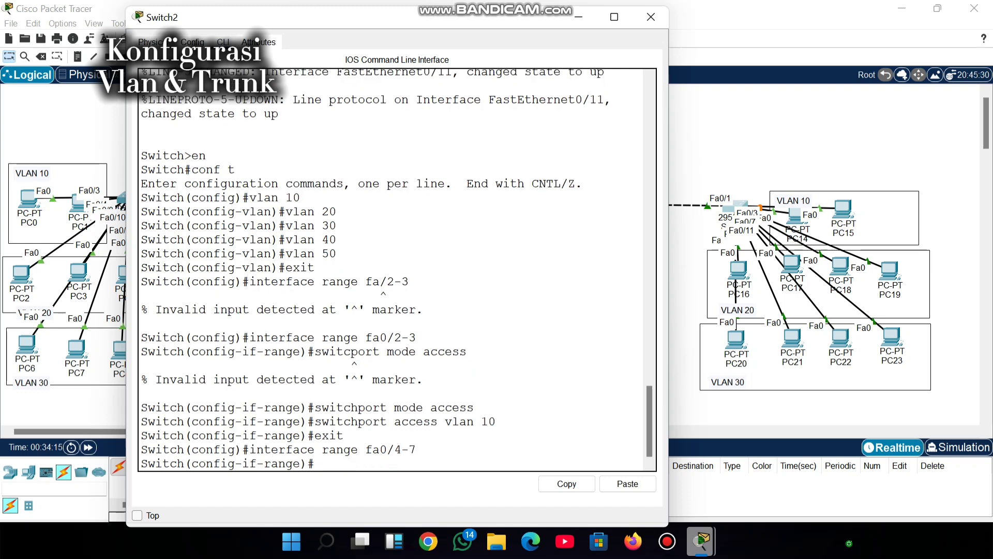
# Set the fa0/4-7 range on Switch2 to access mode with switchport mode access.
pyautogui.press('Up')
pyautogui.press('Up')
pyautogui.press('Up')
pyautogui.press('Return')
# Assign the fa0/4-7 range to access VLAN 20 and return to global configuration mode.
pyautogui.press('Up')
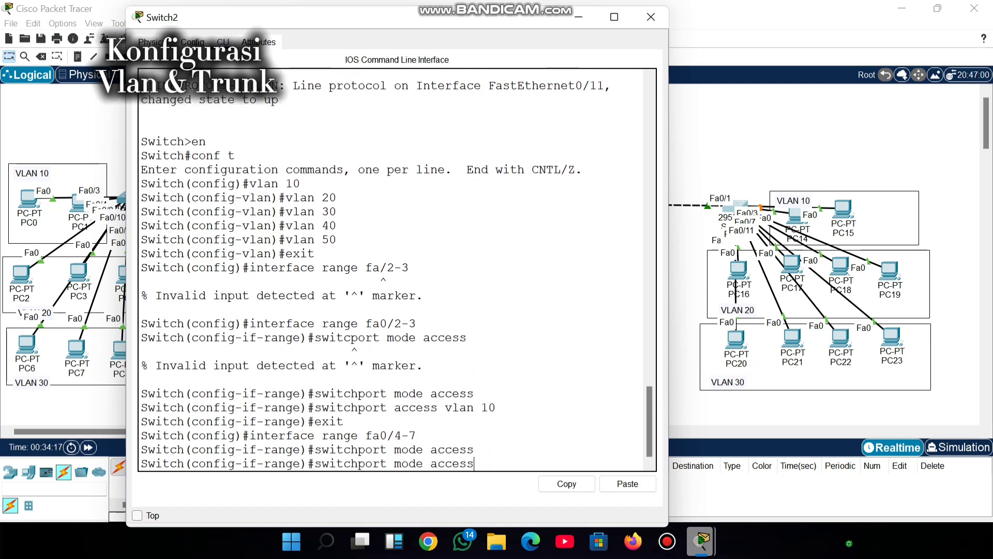
pyautogui.press('Up')
pyautogui.press('Up')
pyautogui.press('Up')
pyautogui.press('BackSpace')
pyautogui.press('BackSpace')
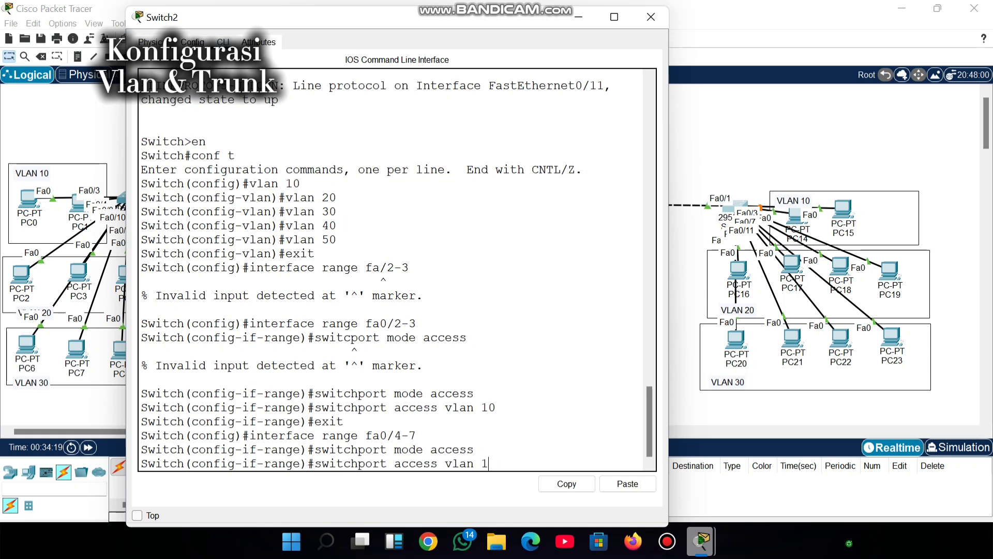
pyautogui.write('20')
pyautogui.press('Return')
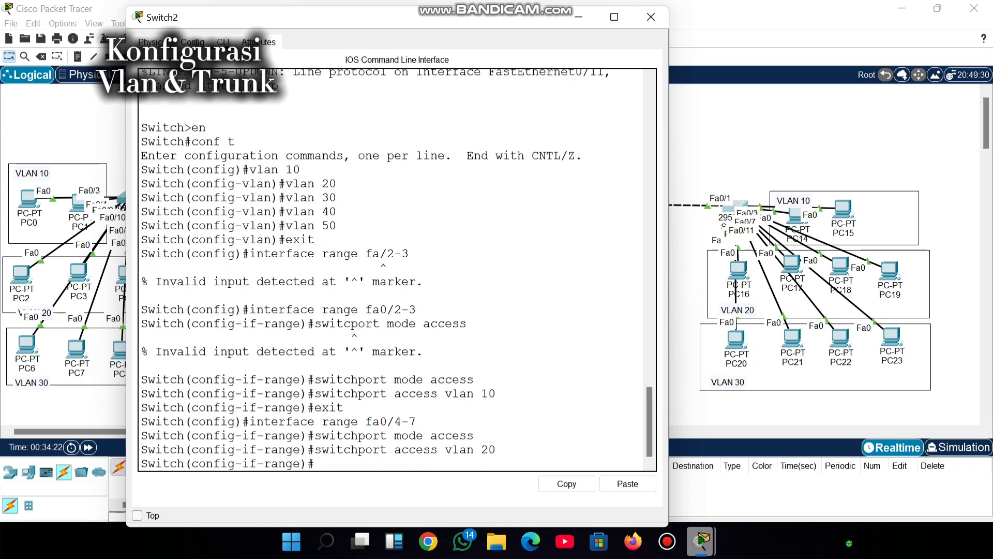
pyautogui.write('w')
pyautogui.write('t')
pyautogui.press('Return')
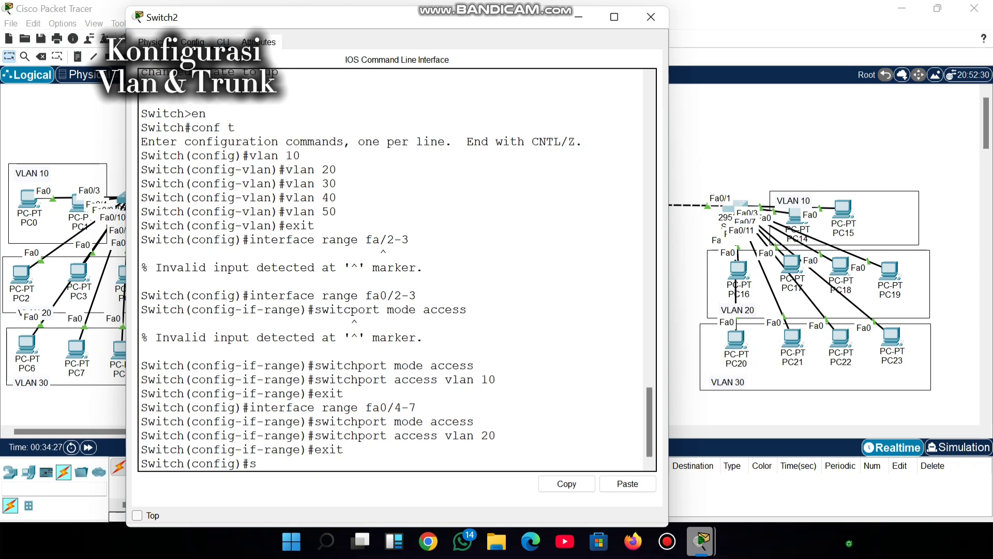
# Enter configuration for the interface range fa0/8-11 on Switch2.
pyautogui.press('BackSpace')
pyautogui.write('interface range fa0')
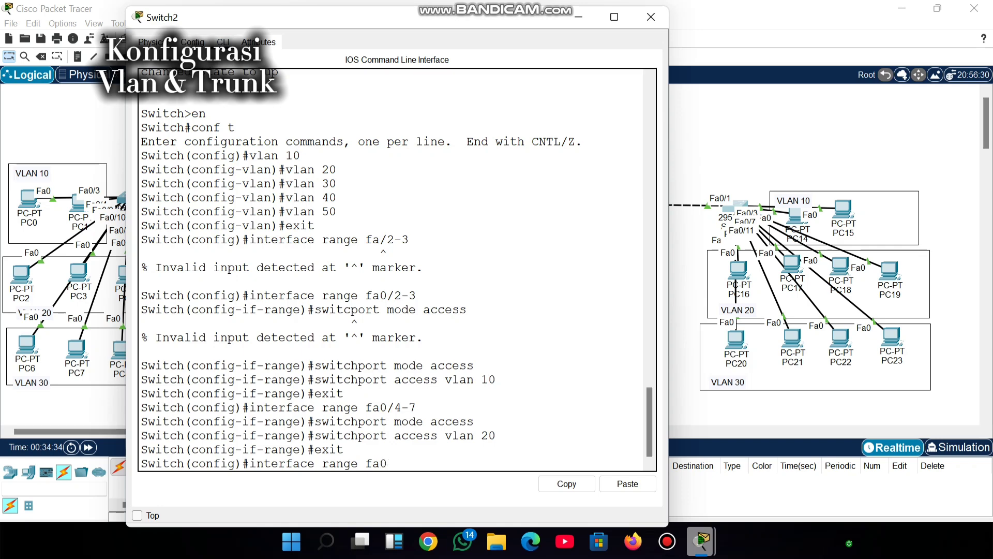
pyautogui.write('8-11')
pyautogui.press('Return')
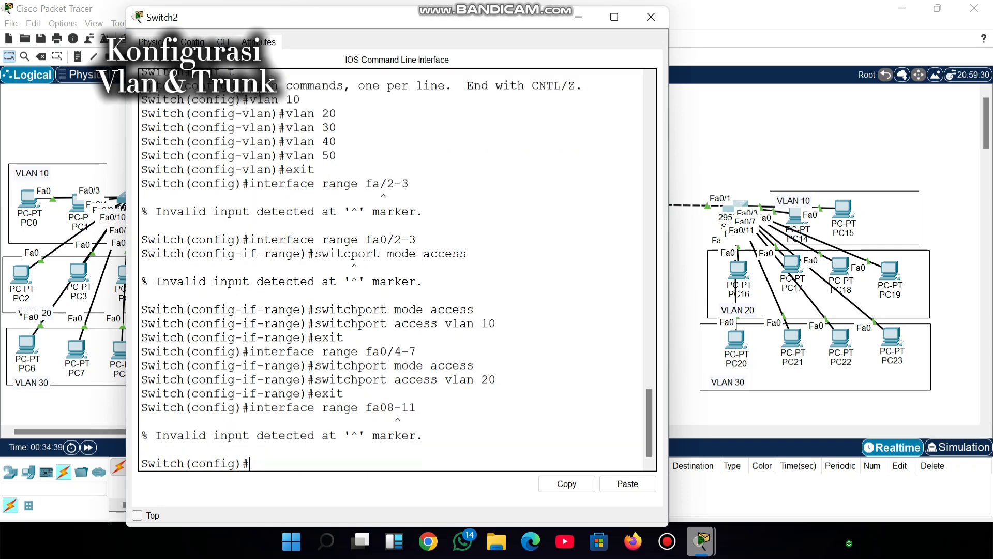
pyautogui.press('Up')
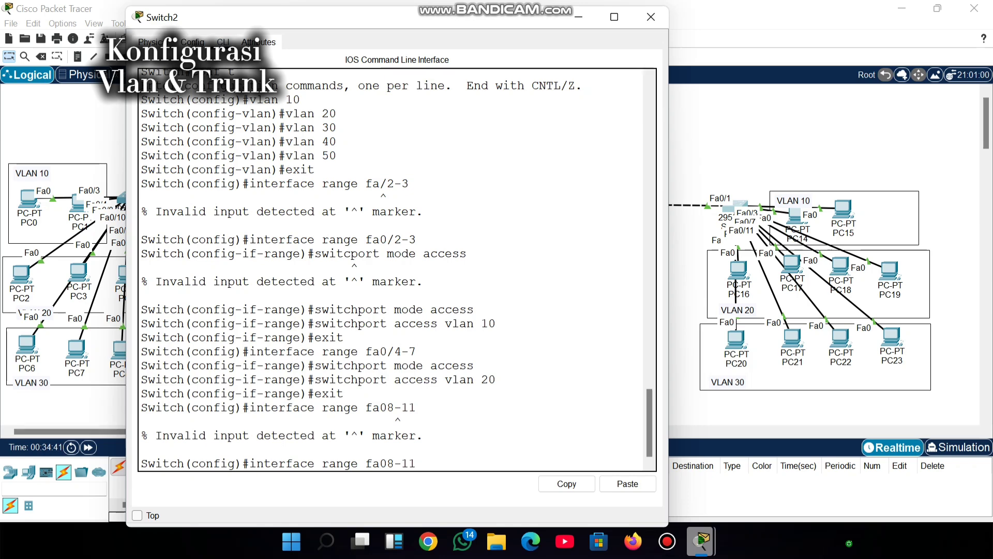
pyautogui.press('Left')
pyautogui.press('Left')
pyautogui.press('Left')
pyautogui.press('Left')
pyautogui.write('/')
pyautogui.press('Return')
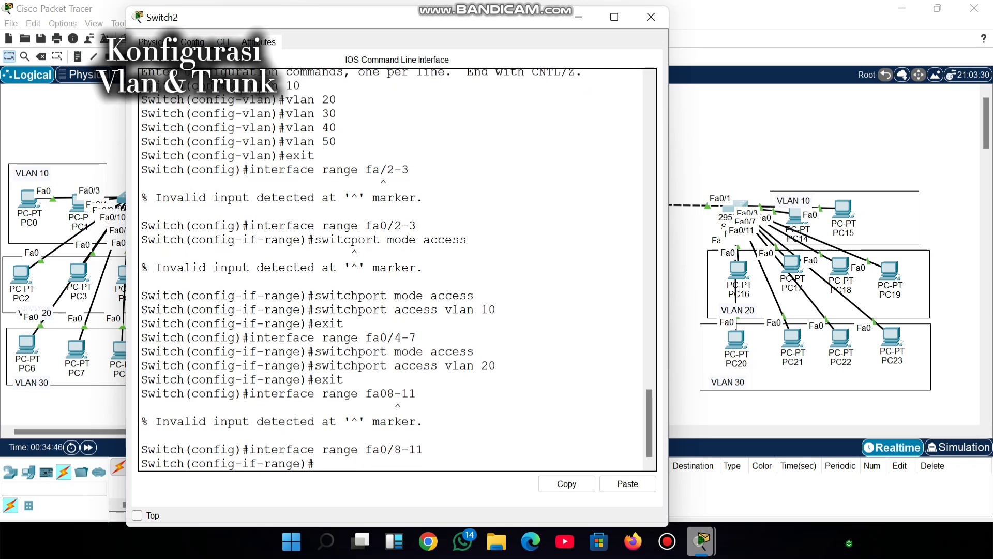
# Set the fa0/8-11 range on Switch2 to access mode with switchport mode access.
pyautogui.write('switchport mode')
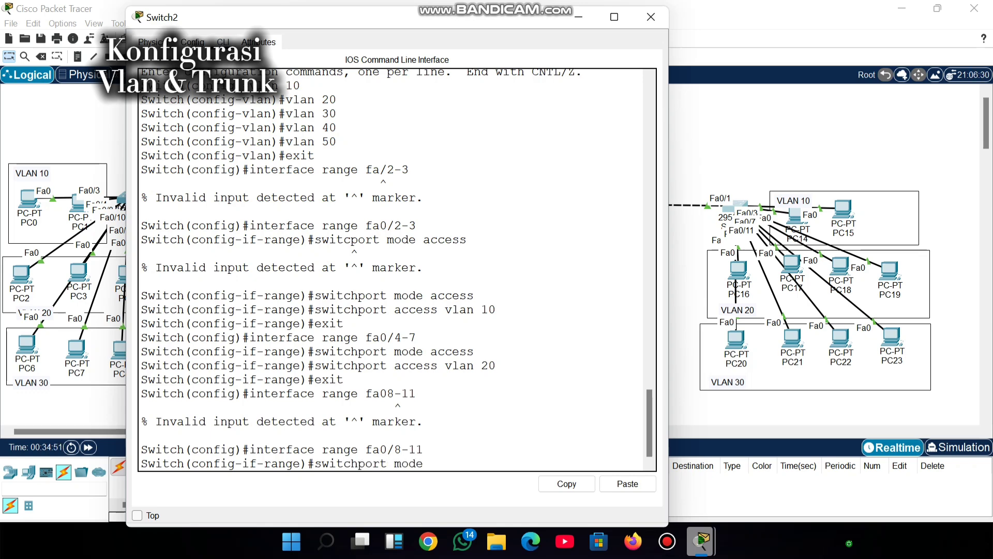
pyautogui.write(' access')
pyautogui.press('Return')
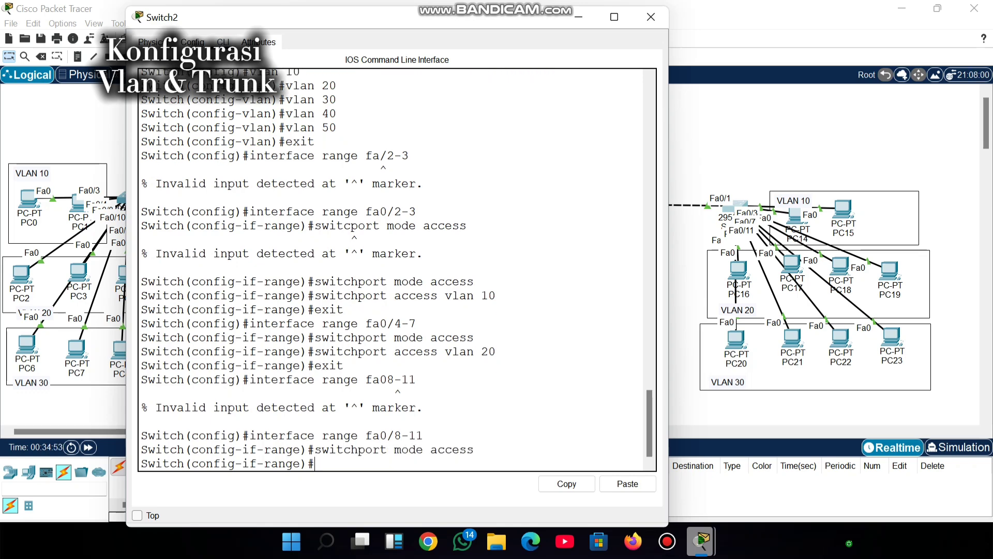
# Assign the fa0/8-11 range on Switch2 to access VLAN 30 and return to global configuration mode.
pyautogui.write('switchpoer')
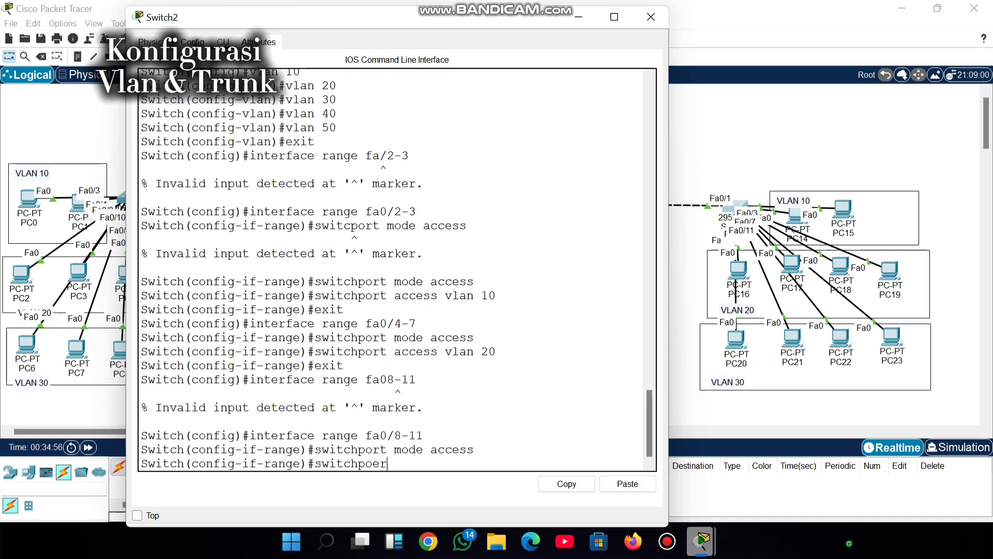
pyautogui.press('BackSpace')
pyautogui.press('BackSpace')
pyautogui.write('rt')
pyautogui.write('access vlan 30')
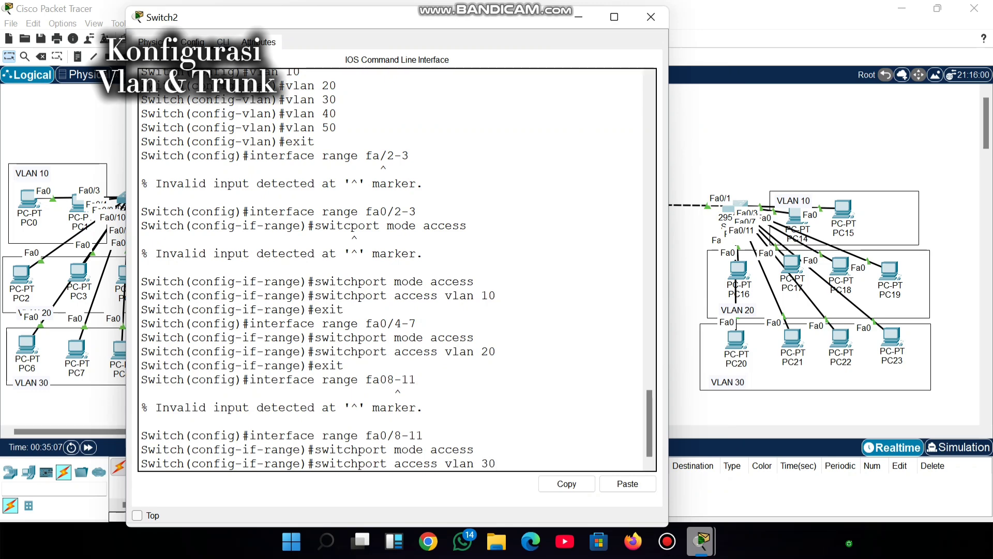
pyautogui.press('Return')
pyautogui.write('e)#e')
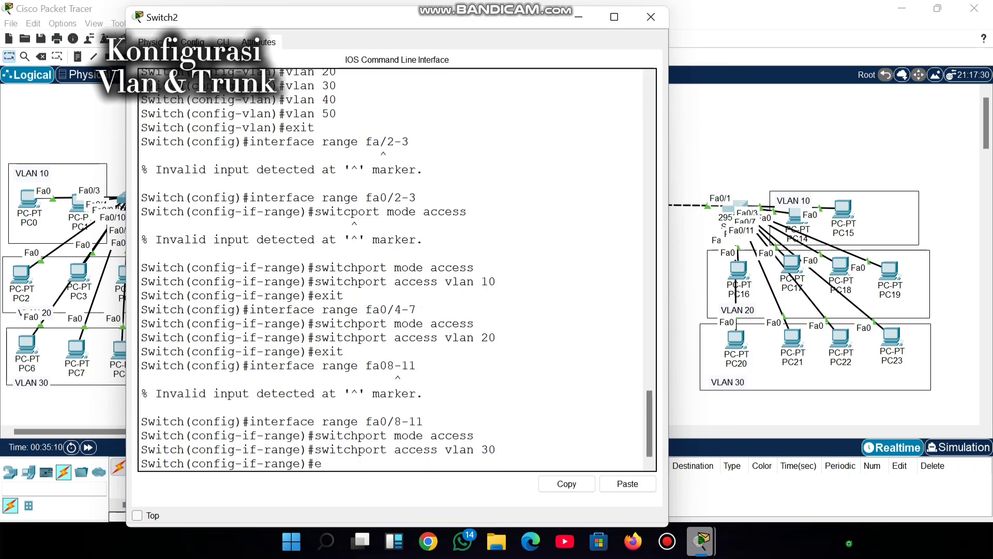
pyautogui.write('xit')
pyautogui.press('Return')
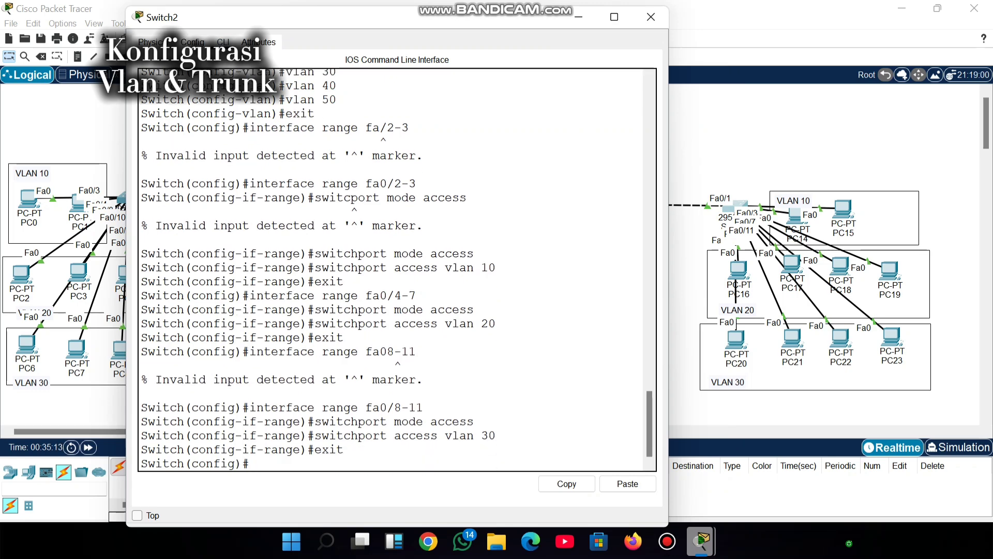
# Check Switch2's VLAN port assignments with do show vlan brief.
pyautogui.write('do show vlan v')
pyautogui.press('BackSpace')
pyautogui.write('brief')
pyautogui.press('Return')
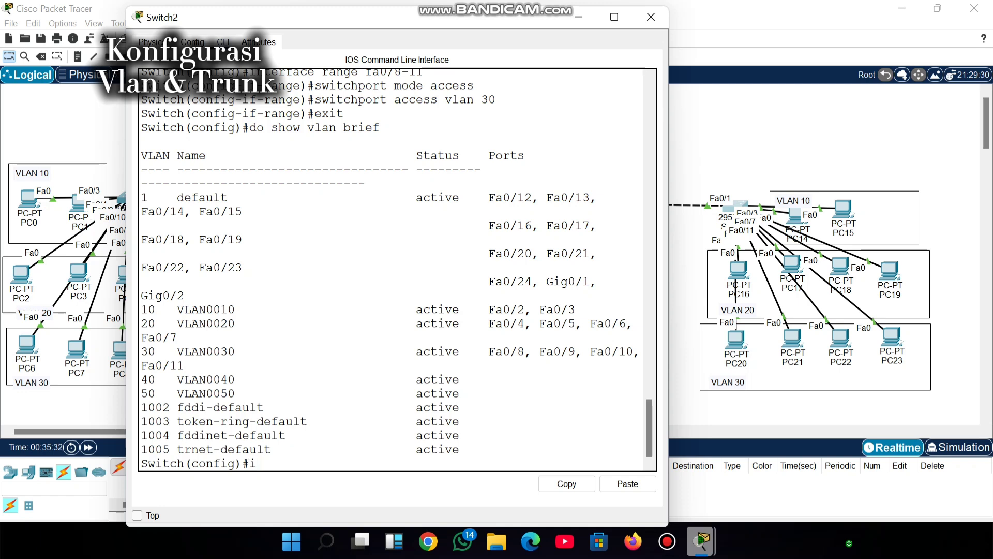
# Set interface fa0/1 on Switch2 to trunk mode with switchport mode trunk and return to global configuration mode.
pyautogui.write('nterface fa0/1')
pyautogui.press('Return')
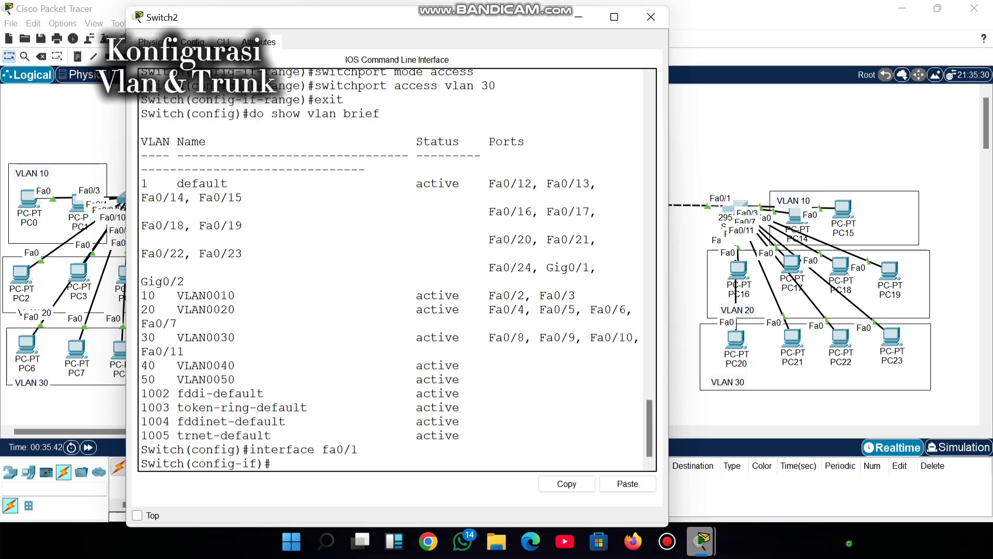
pyautogui.write('switcport mode trunk')
pyautogui.press('Return')
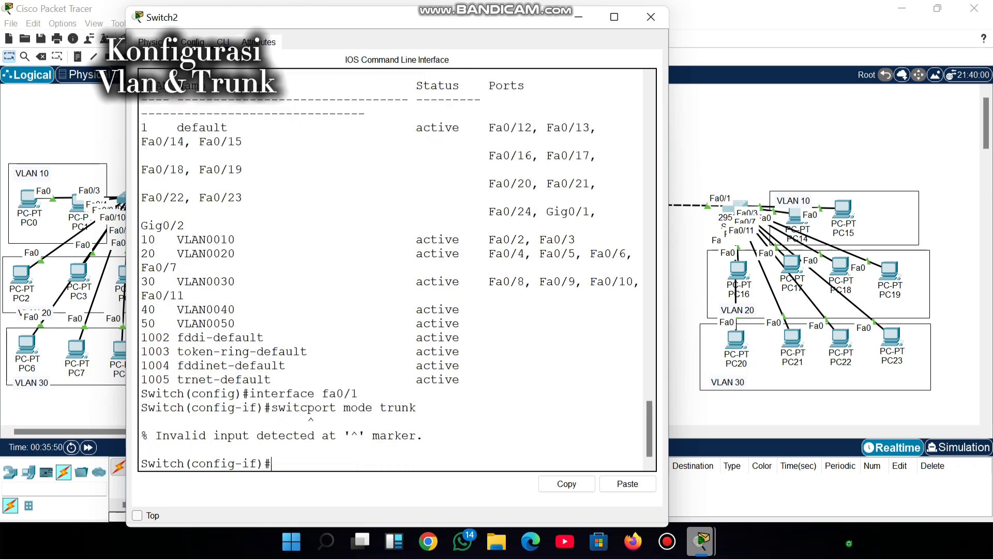
pyautogui.press('Up')
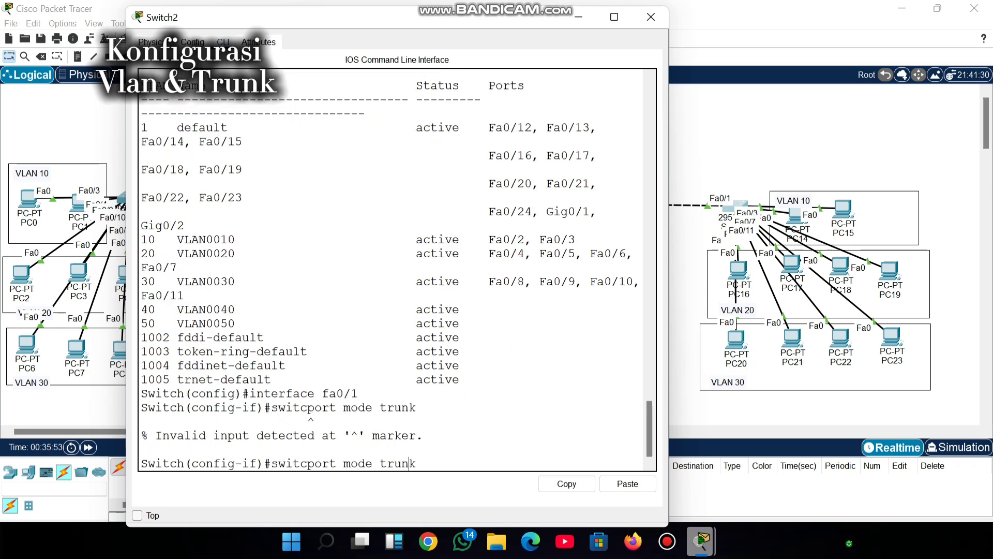
pyautogui.press('Left')
pyautogui.press('Left')
pyautogui.press('Left')
pyautogui.write('h')
pyautogui.press('Return')
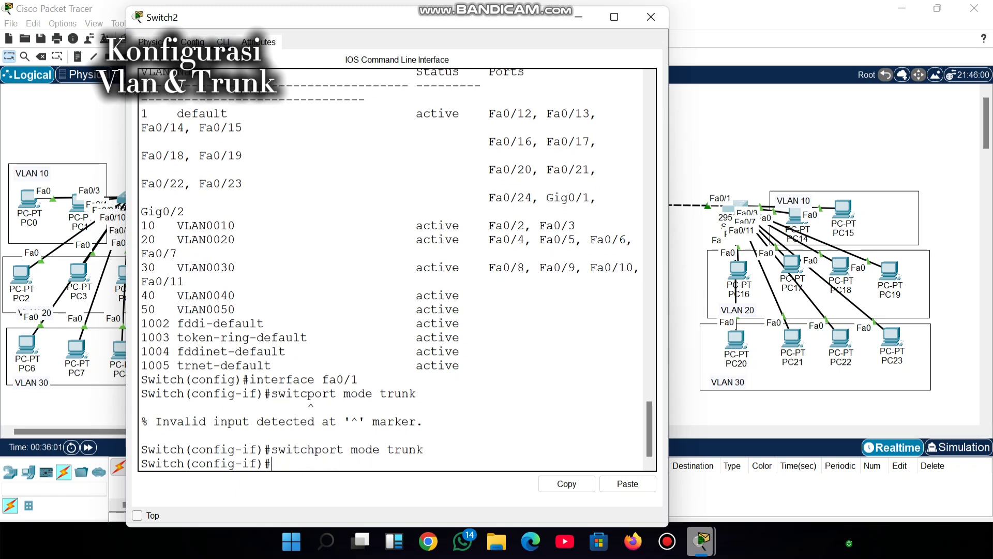
pyautogui.write('exit')
pyautogui.press('Return')
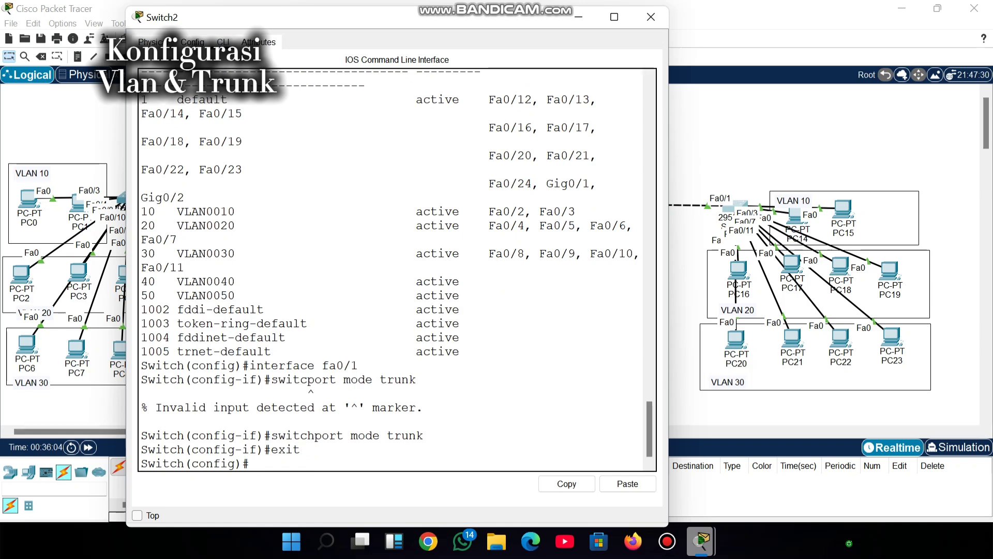
# Check the trunk status on Switch2 with do show interface trunk and close the switch's window.
pyautogui.write('do show interface')
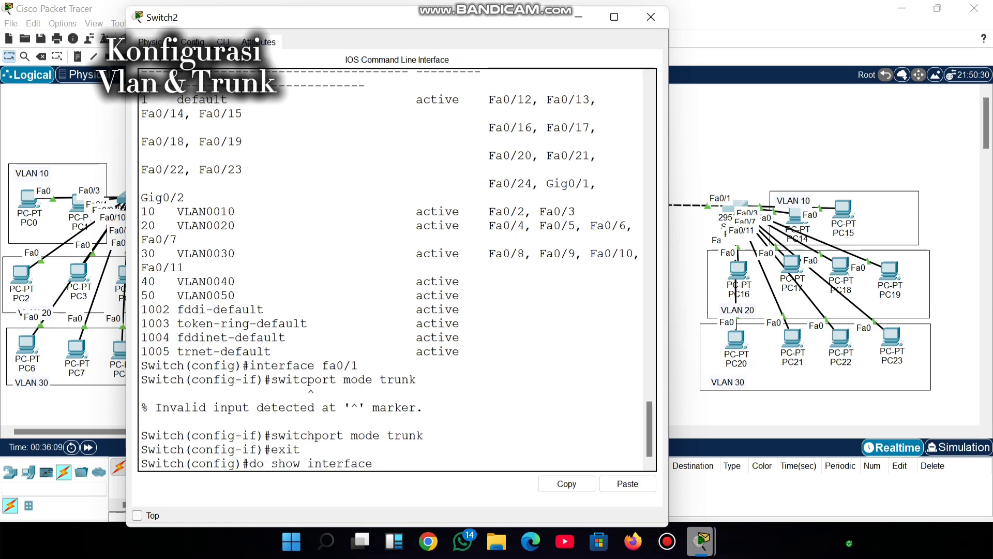
pyautogui.write(' trunk')
pyautogui.press('Return')
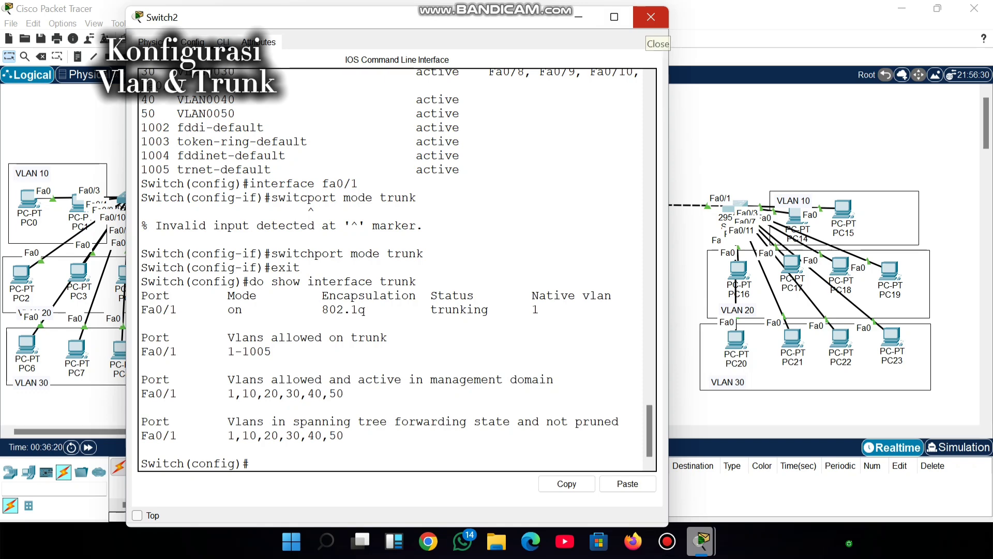
pyautogui.click(650, 16)
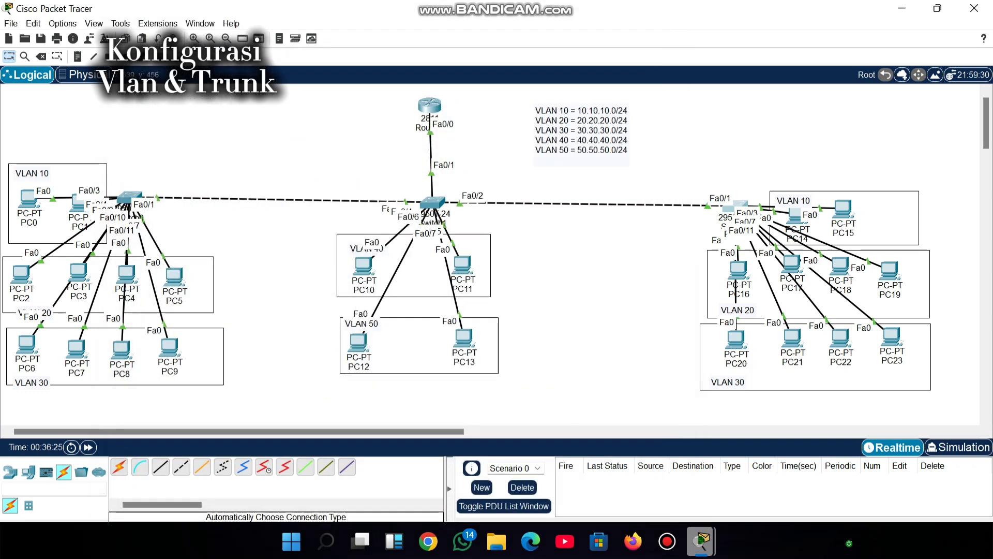
# Switch PC10's IPv4 configuration to DHCP and close its window.
pyautogui.click(363, 264)
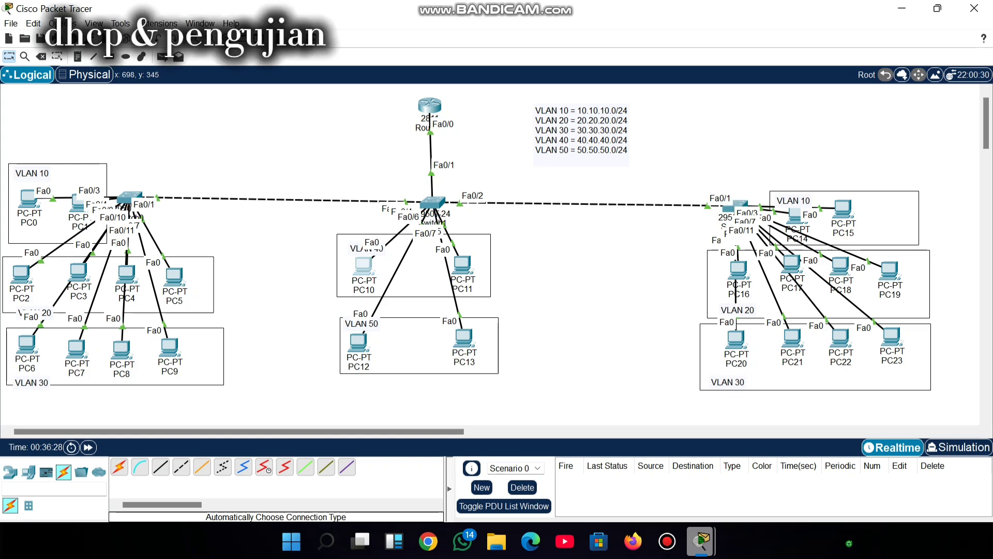
pyautogui.click(454, 36)
pyautogui.click(409, 80)
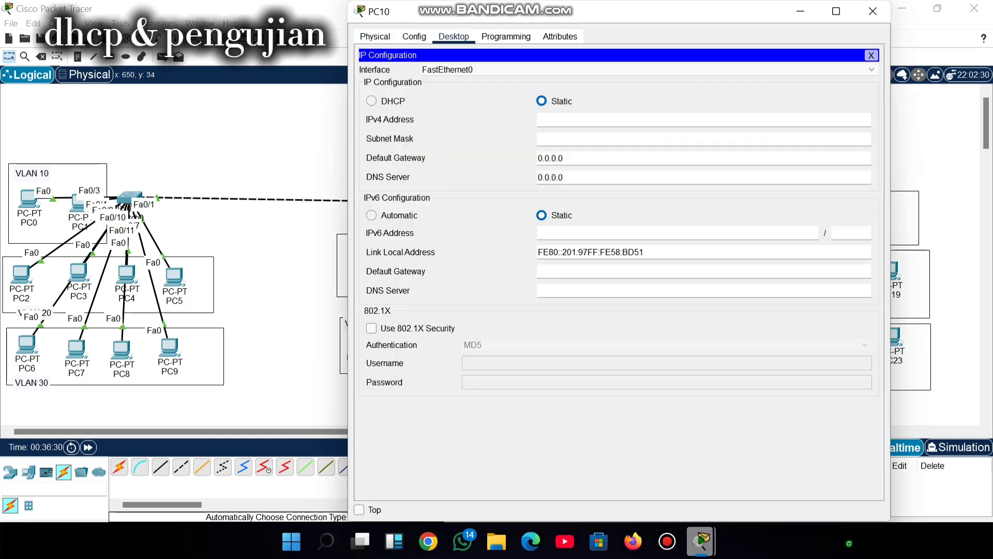
pyautogui.click(371, 101)
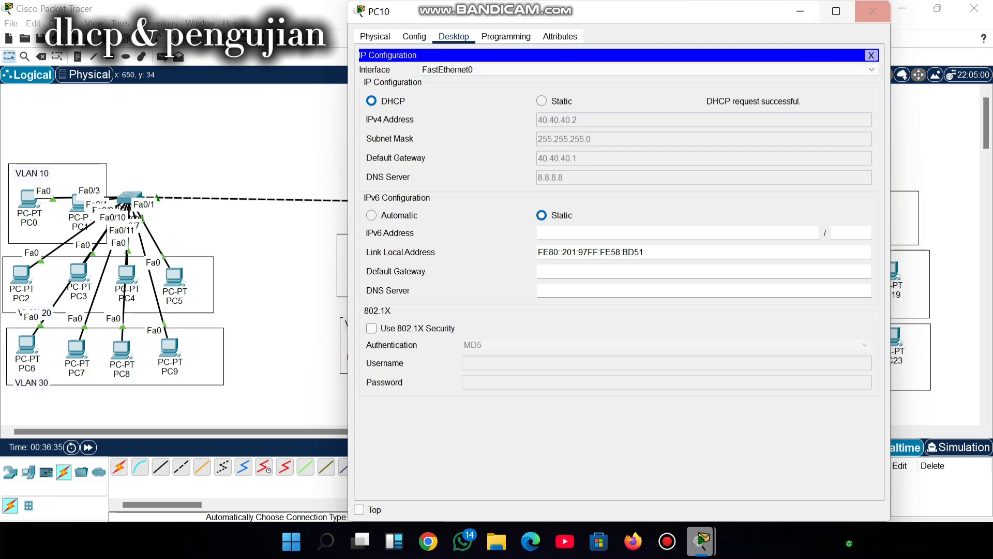
pyautogui.click(873, 11)
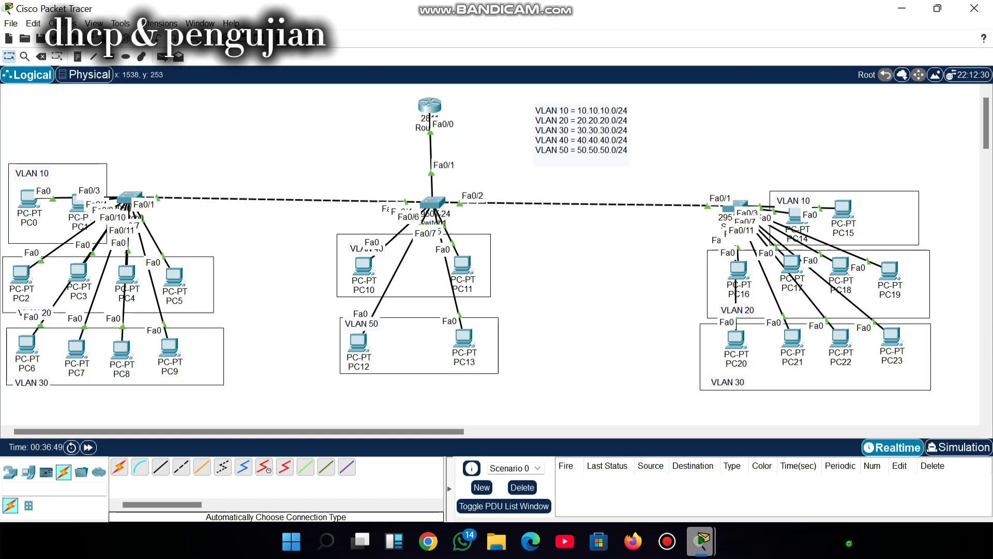
# Switch PC14's IPv4 configuration to DHCP and close its window.
pyautogui.click(795, 215)
pyautogui.click(453, 36)
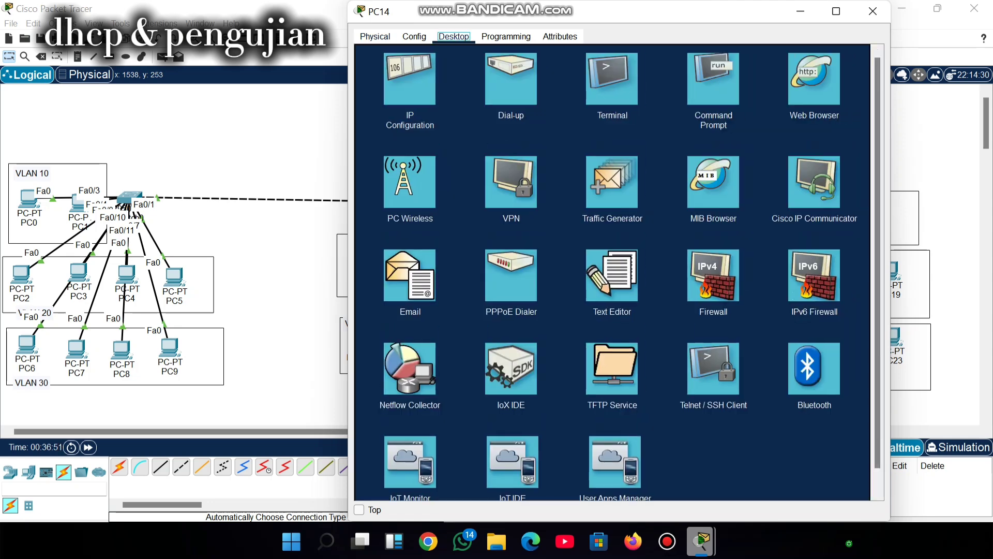
pyautogui.click(405, 85)
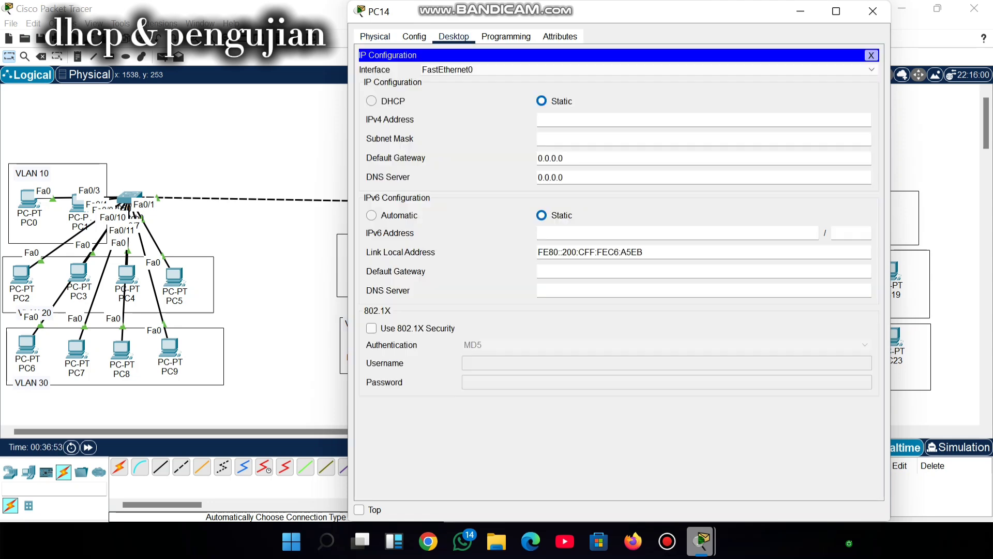
pyautogui.click(371, 101)
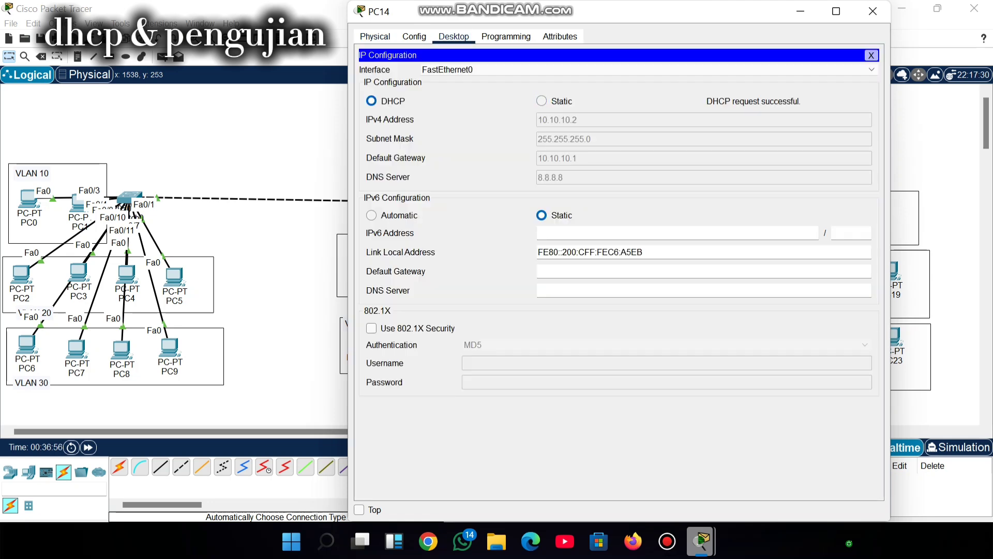
pyautogui.click(873, 11)
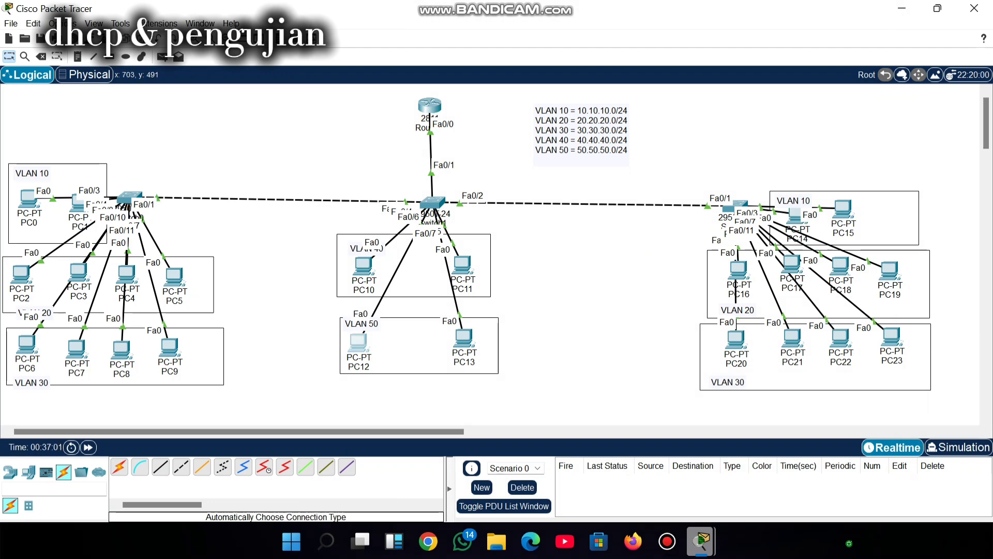
# Switch PC12's IPv4 configuration to DHCP and close its window.
pyautogui.click(358, 342)
pyautogui.click(454, 133)
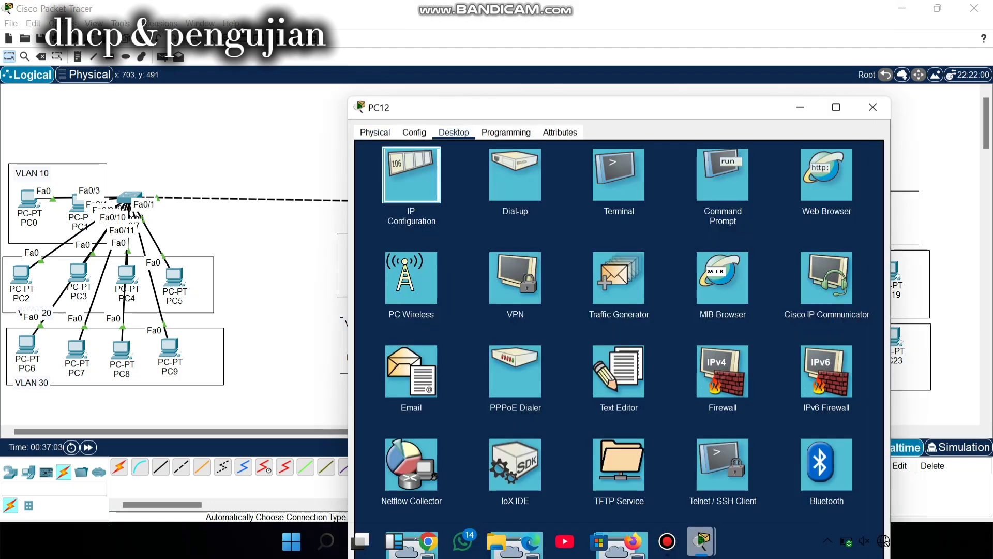
pyautogui.click(411, 176)
pyautogui.click(372, 197)
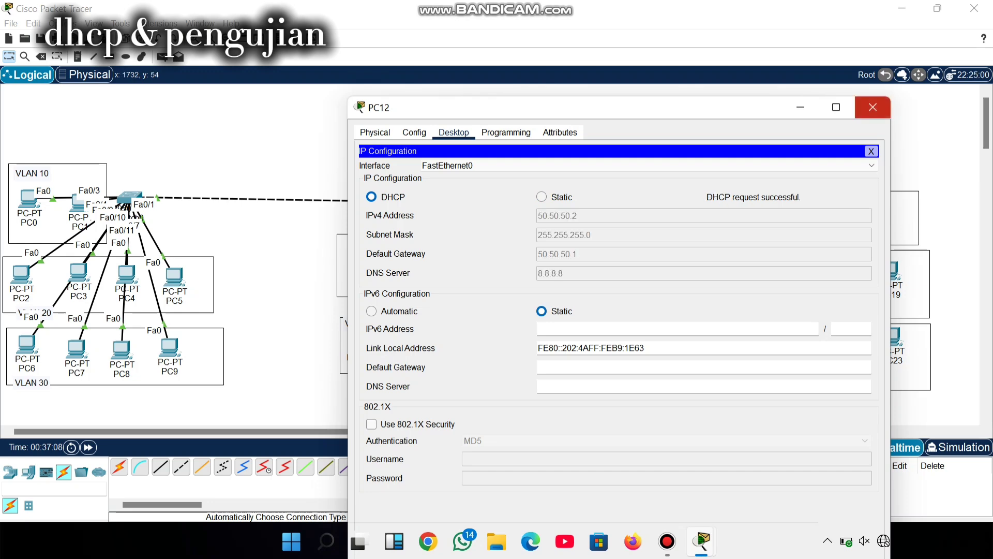
pyautogui.click(873, 107)
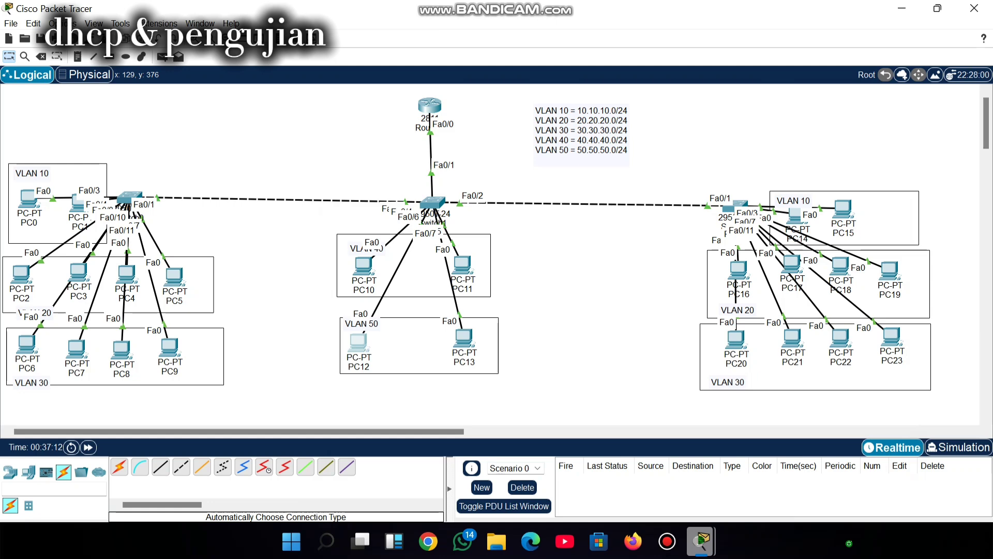
# Switch PC4's IPv4 configuration to DHCP and close its window.
pyautogui.click(126, 276)
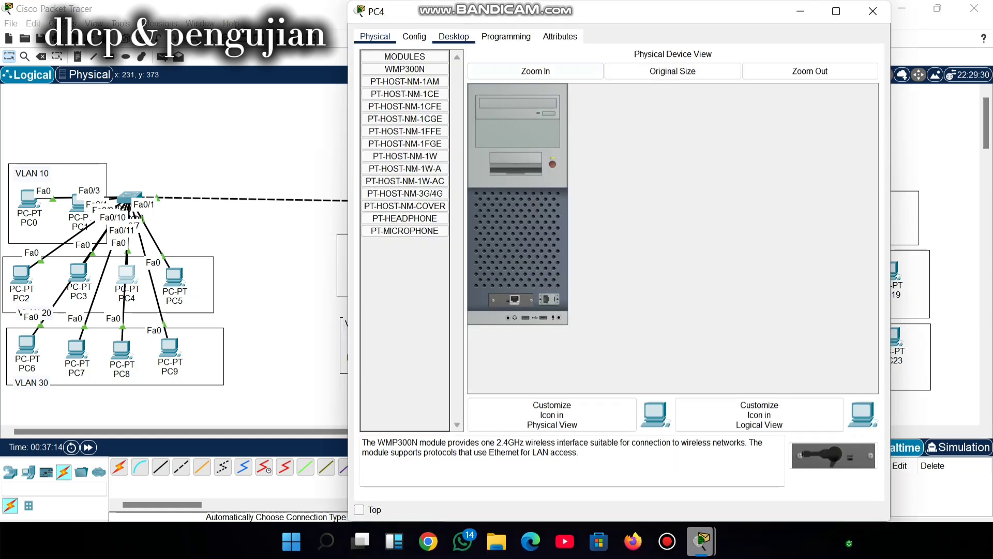
pyautogui.click(453, 36)
pyautogui.click(410, 79)
pyautogui.click(371, 101)
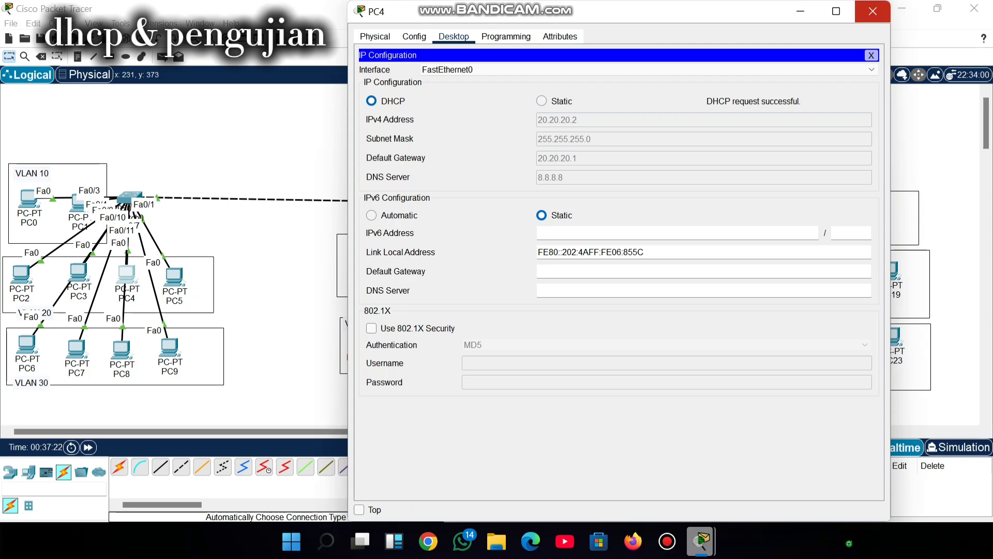
pyautogui.click(873, 10)
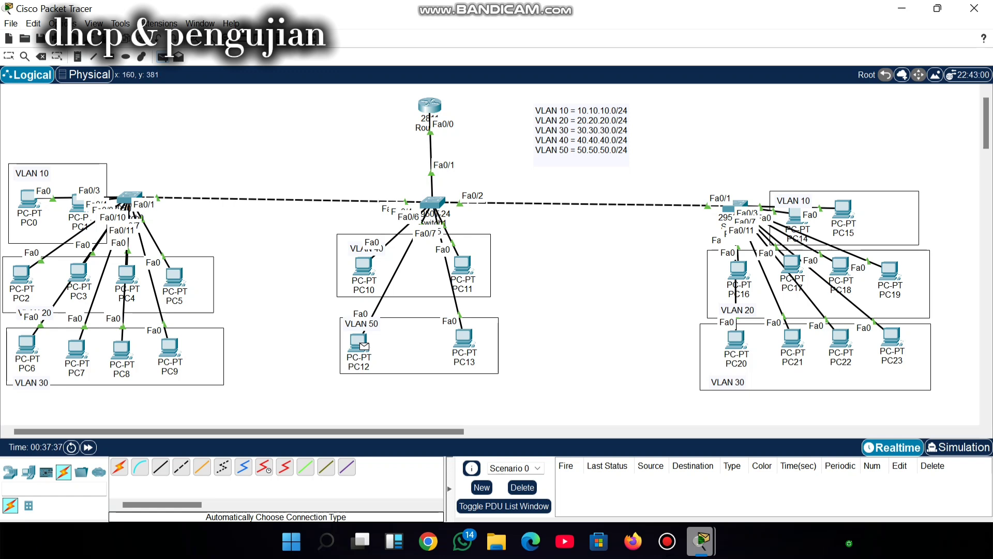
# Send two simple PDUs from PC12 in VLAN 50 to PC4 in VLAN 20 to test inter-VLAN connectivity.
pyautogui.click(126, 274)
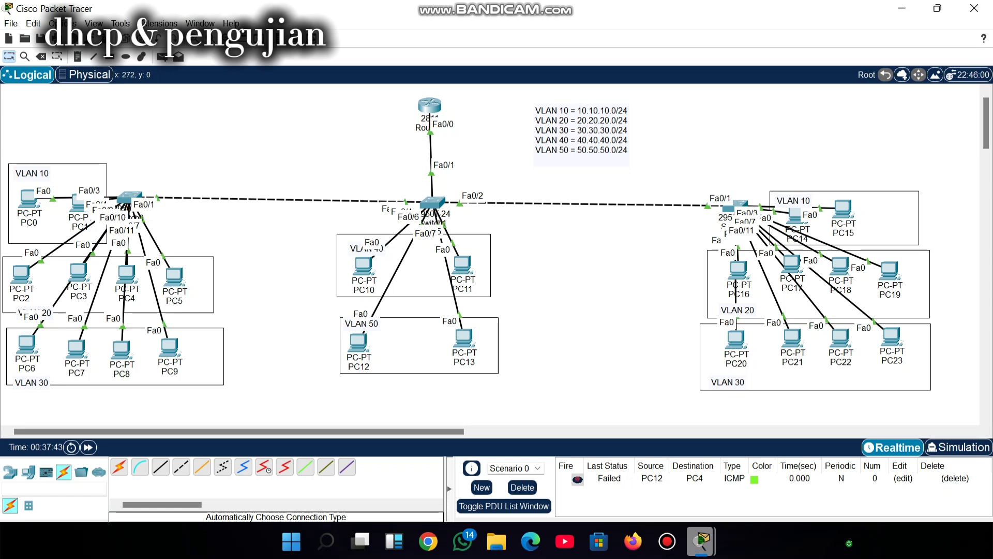
pyautogui.click(162, 57)
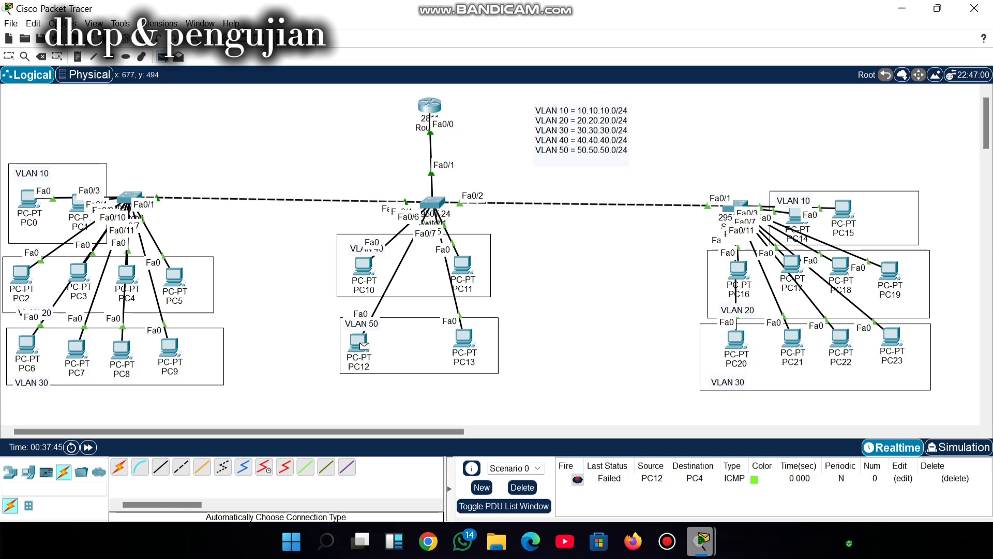
pyautogui.click(362, 342)
pyautogui.click(125, 274)
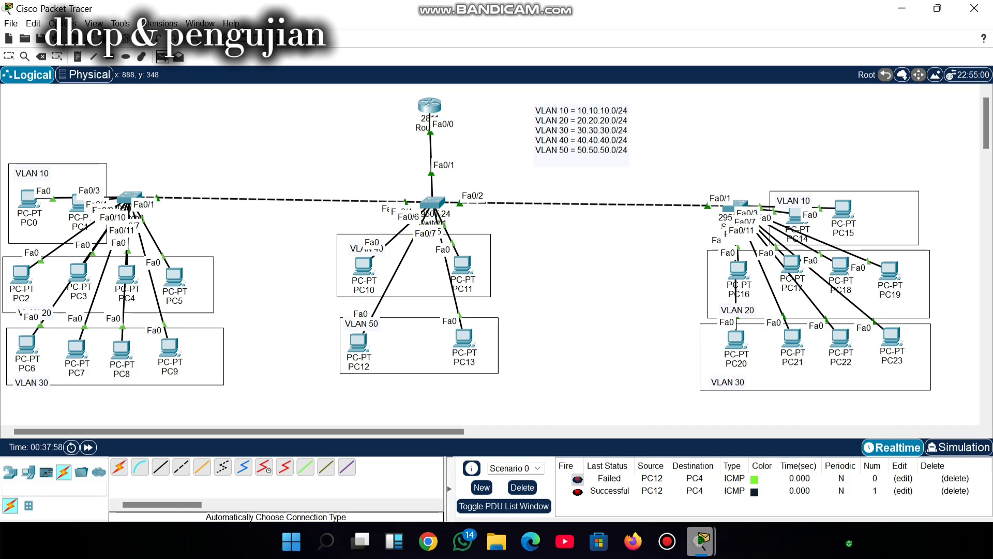
# Send two simple PDUs from PC11 in VLAN 40 to PC14 in VLAN 10 and bring the newest PDU list entries into view.
pyautogui.click(460, 265)
pyautogui.moveTo(794, 217)
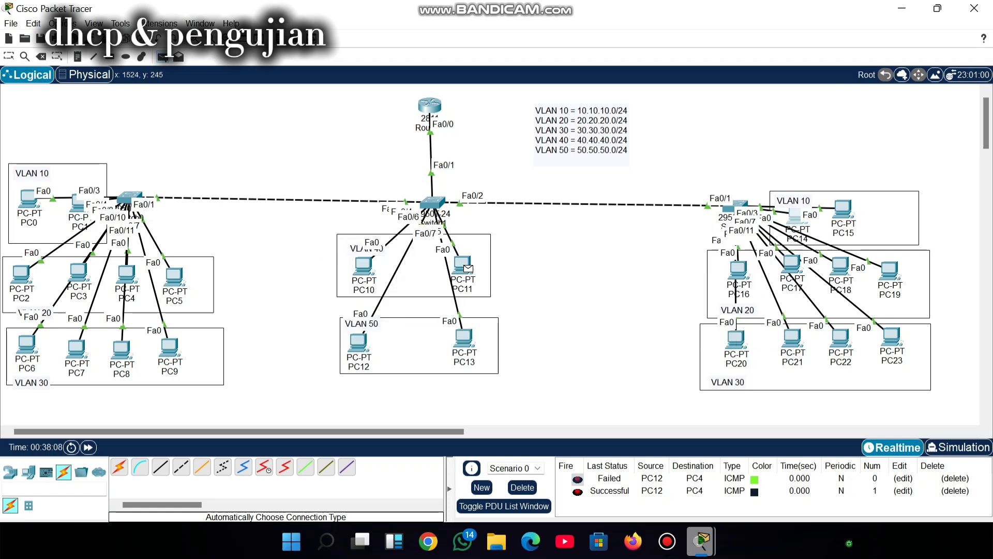
pyautogui.click(795, 215)
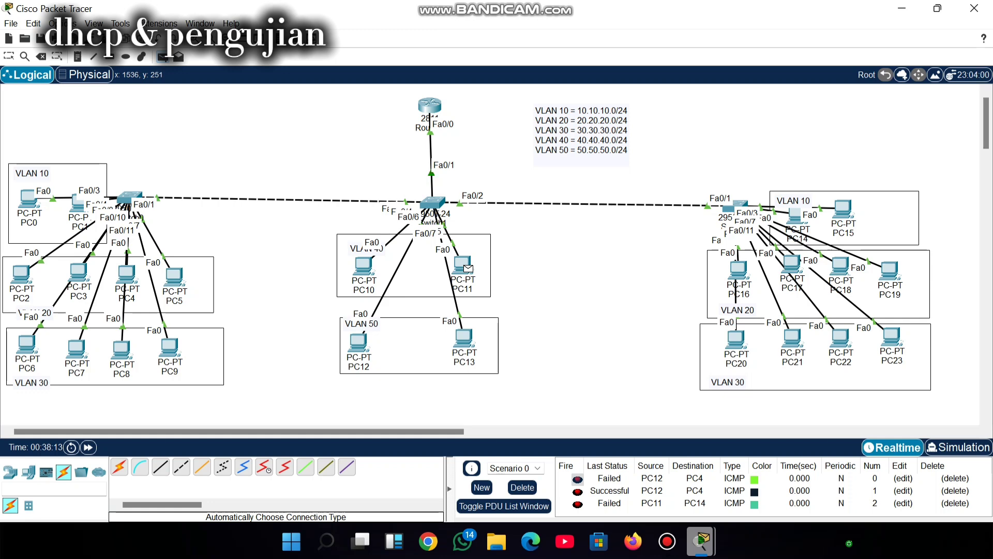
pyautogui.click(795, 215)
pyautogui.scroll(-1, 695, 479)
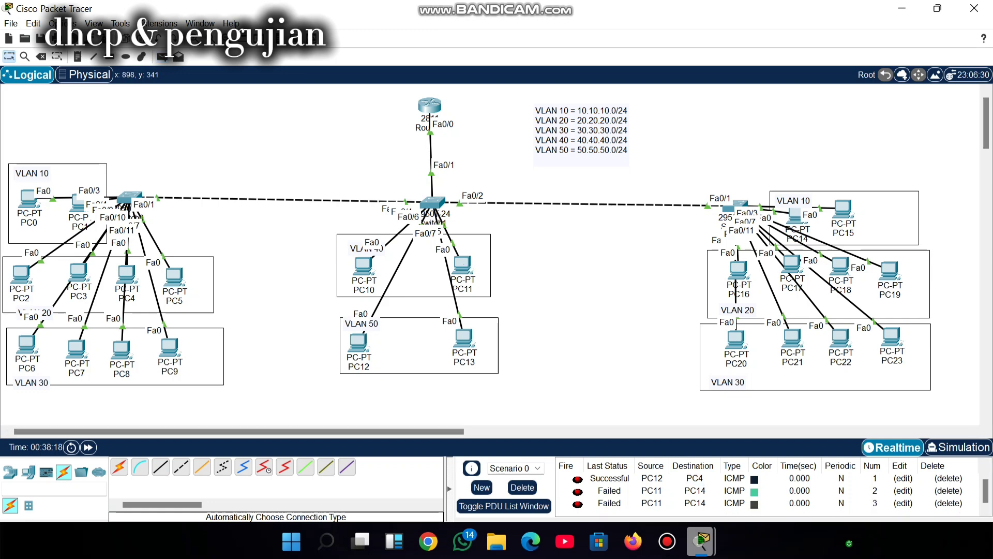
# Switch PC11's IPv4 configuration to DHCP and close its window.
pyautogui.click(462, 265)
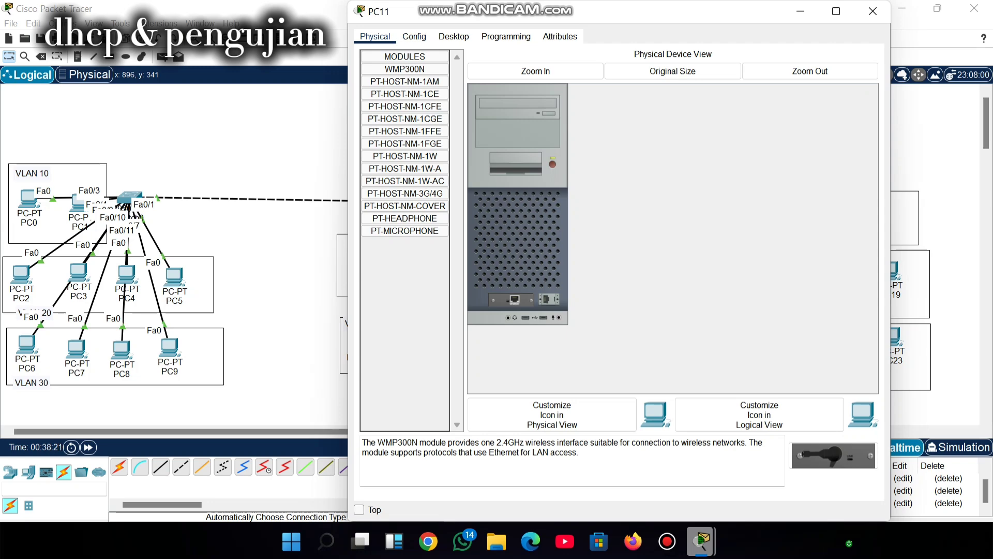
pyautogui.click(454, 36)
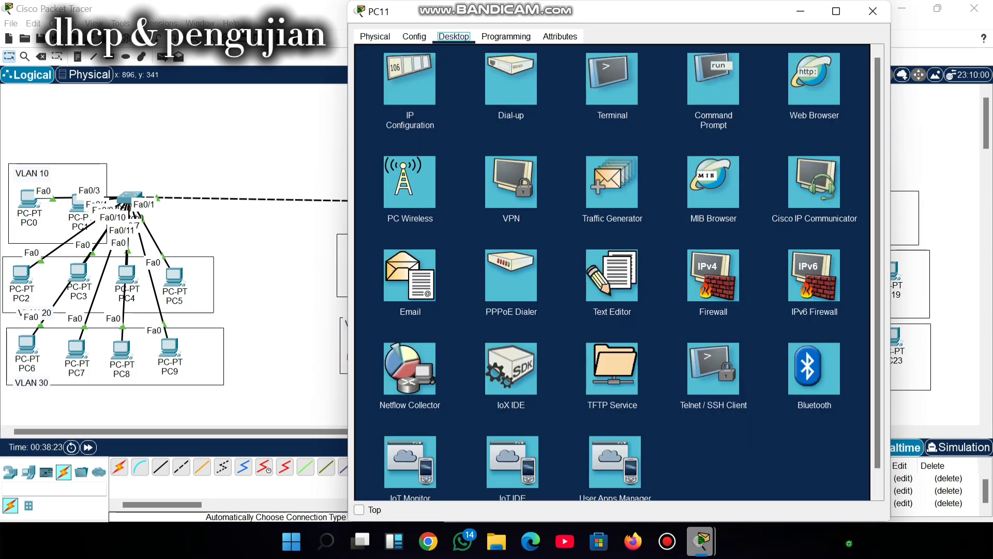
pyautogui.click(410, 78)
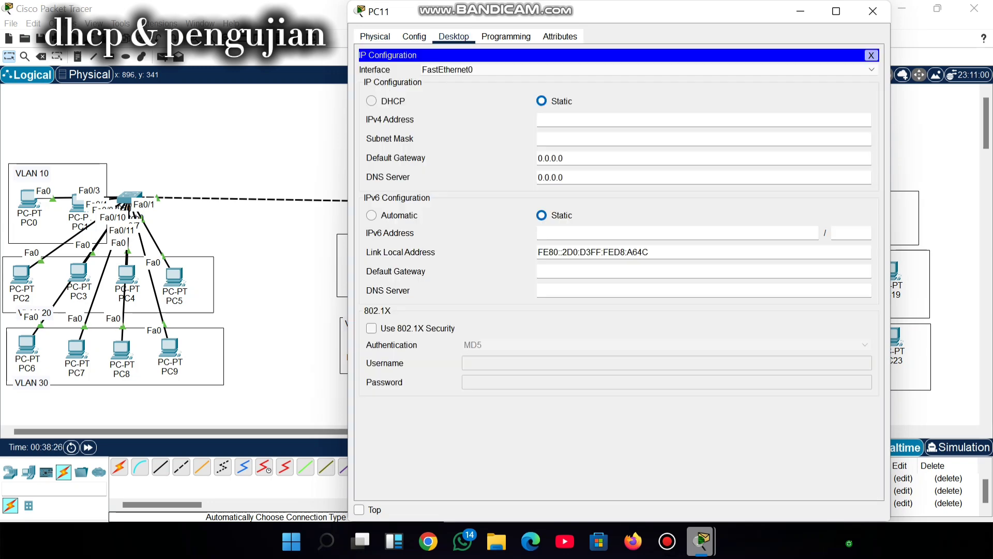
pyautogui.click(371, 101)
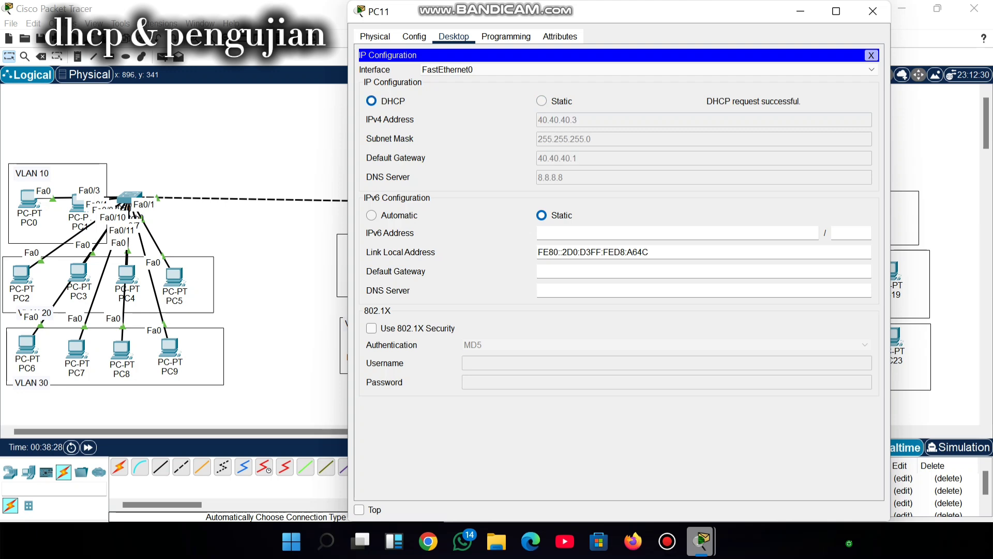
pyautogui.click(873, 11)
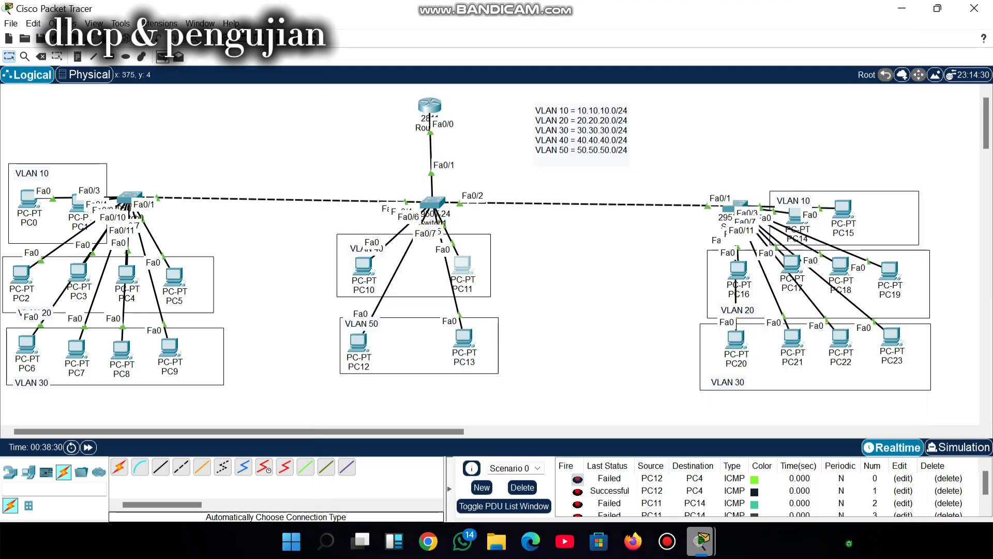
# Send a simple PDU from PC11 in VLAN 40 to PC14 in VLAN 10 to retest inter-VLAN connectivity.
pyautogui.click(162, 56)
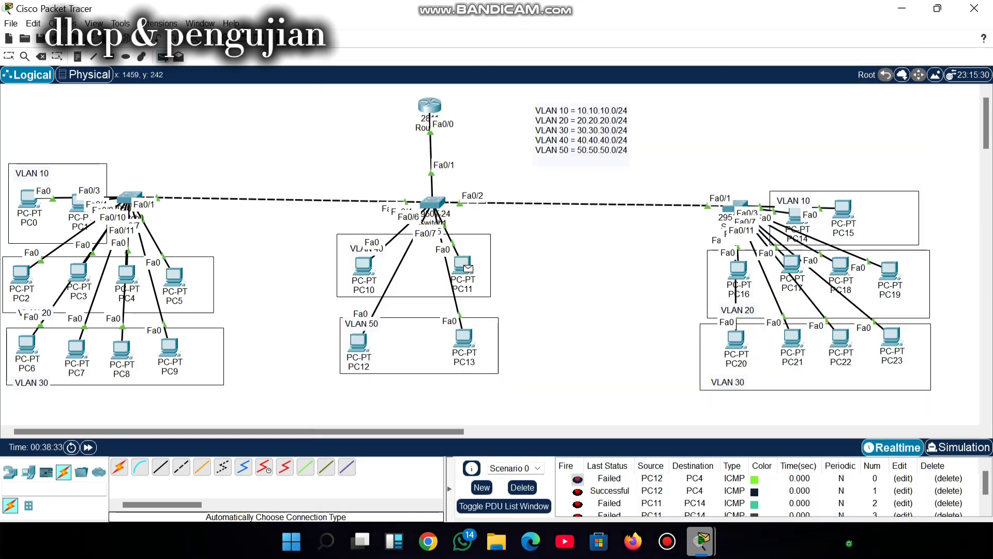
pyautogui.press('Escape')
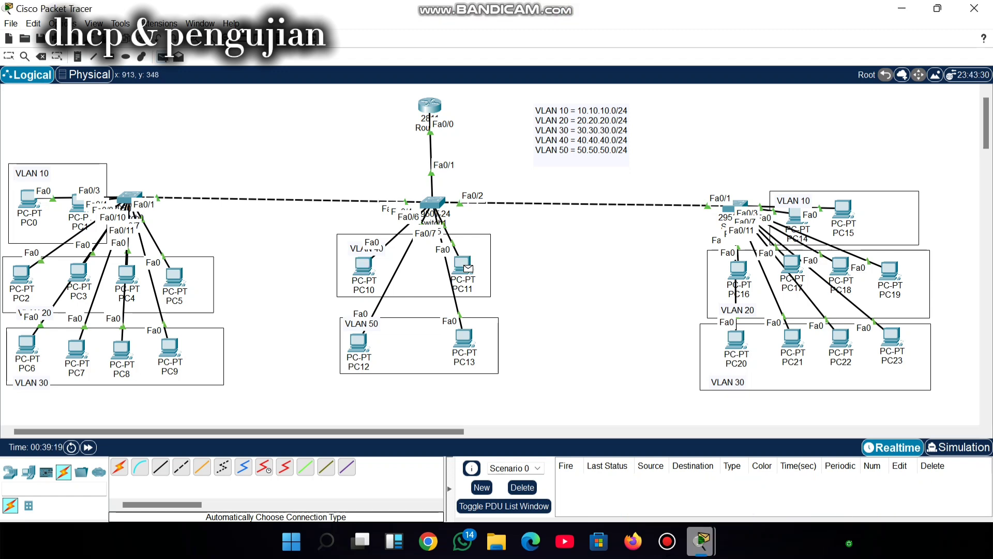
pyautogui.click(464, 264)
pyautogui.click(790, 217)
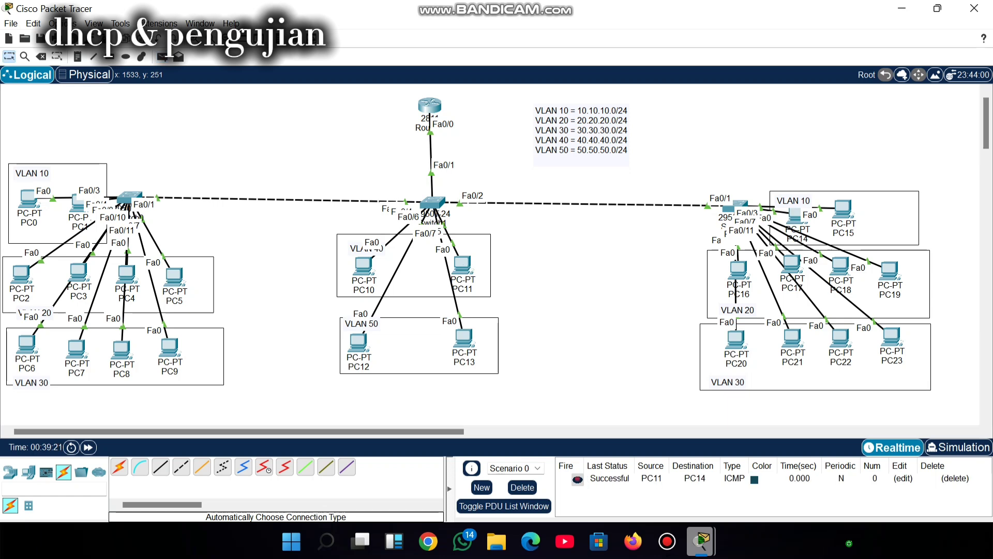